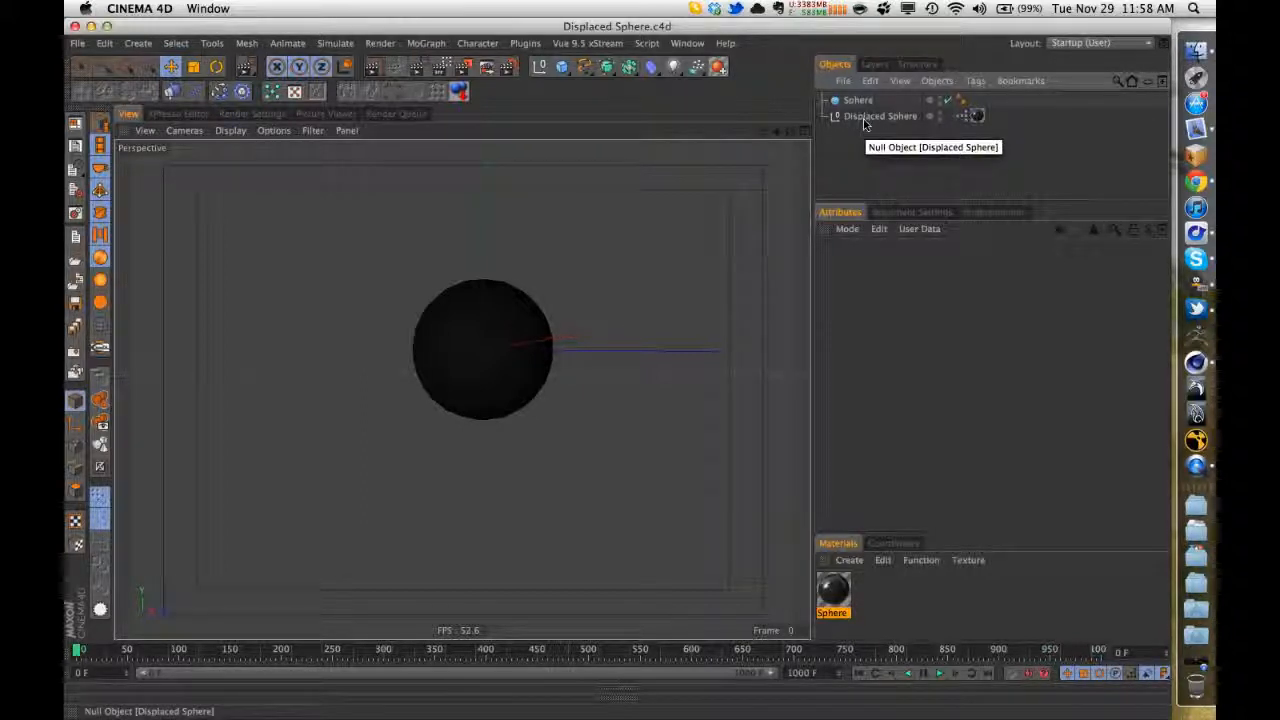
- Compare the Sphere primitive's object properties, briefly testing its radius, with the settings of the Displaced Sphere null
left_click(870, 116)
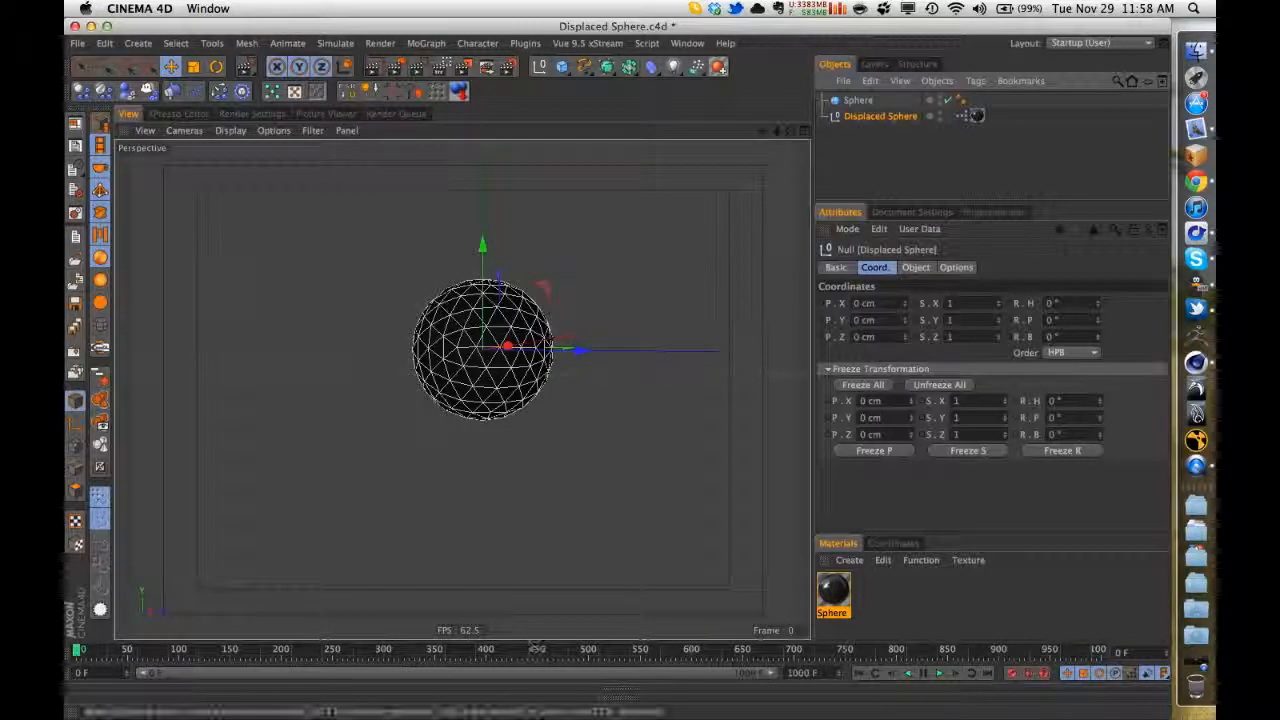
left_click(857, 100)
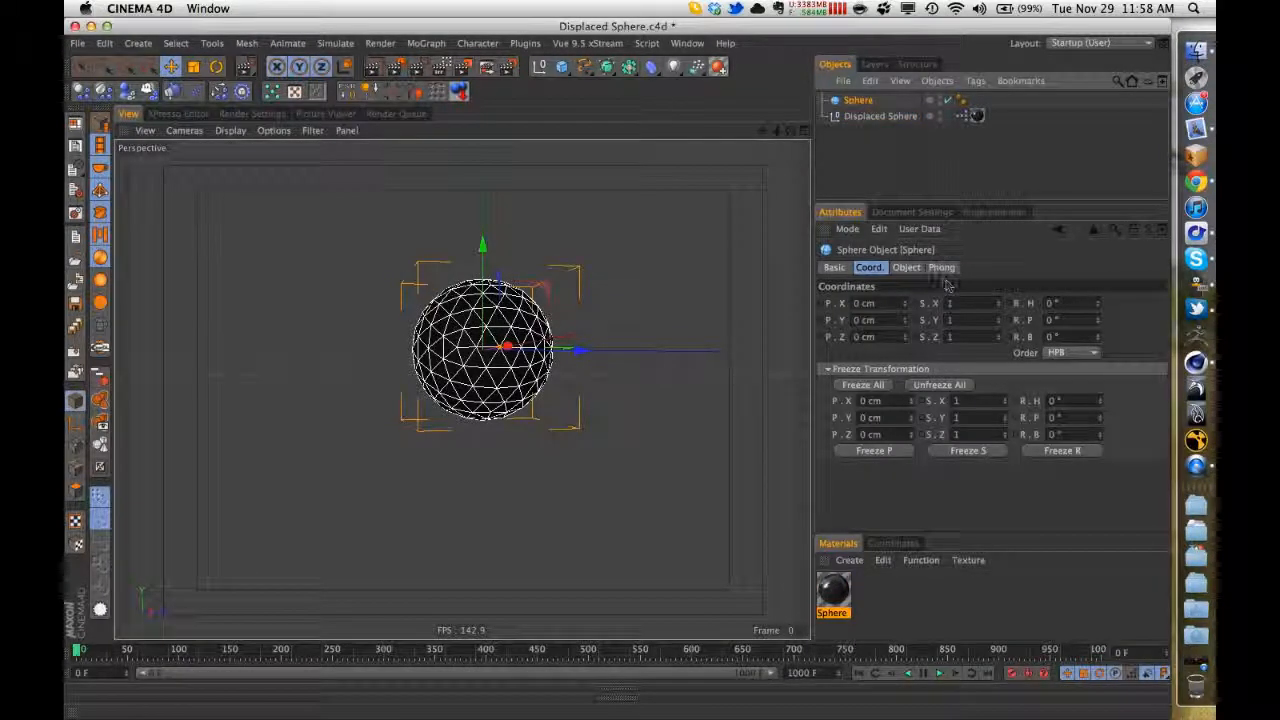
left_click(907, 268)
left_click(952, 338)
left_click(954, 323)
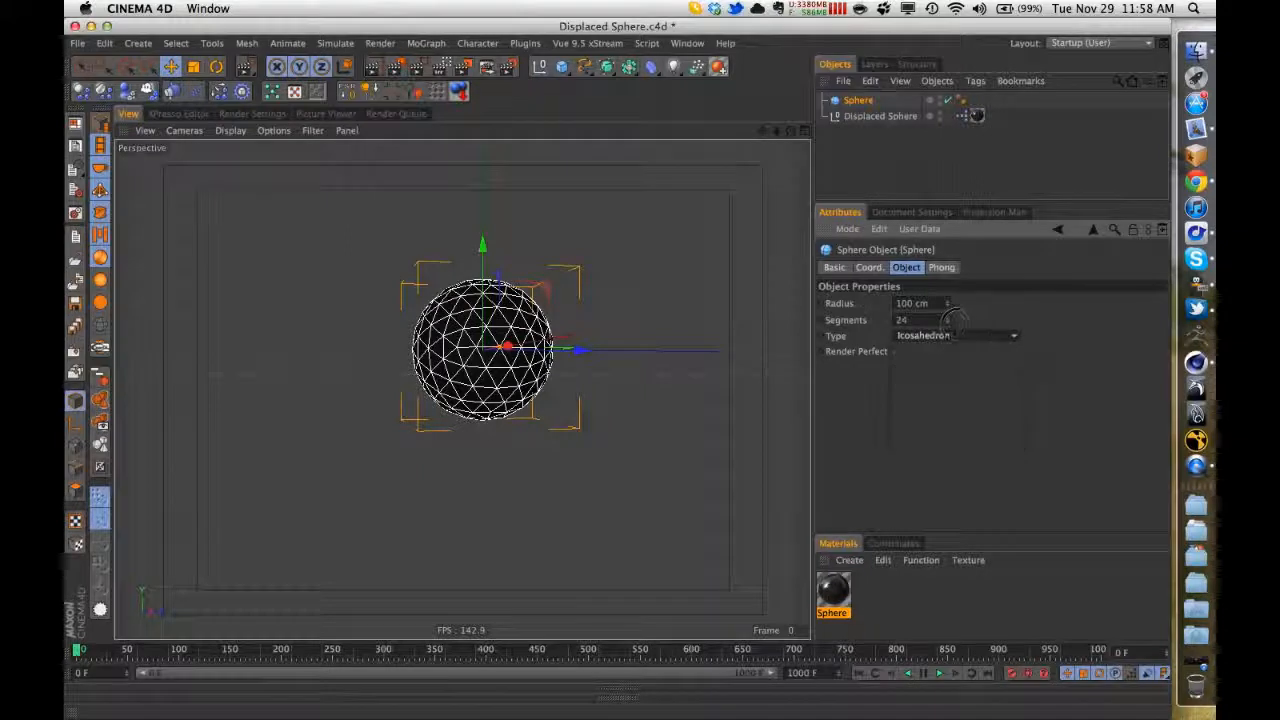
left_click(896, 351)
left_click(872, 117)
left_click(859, 101)
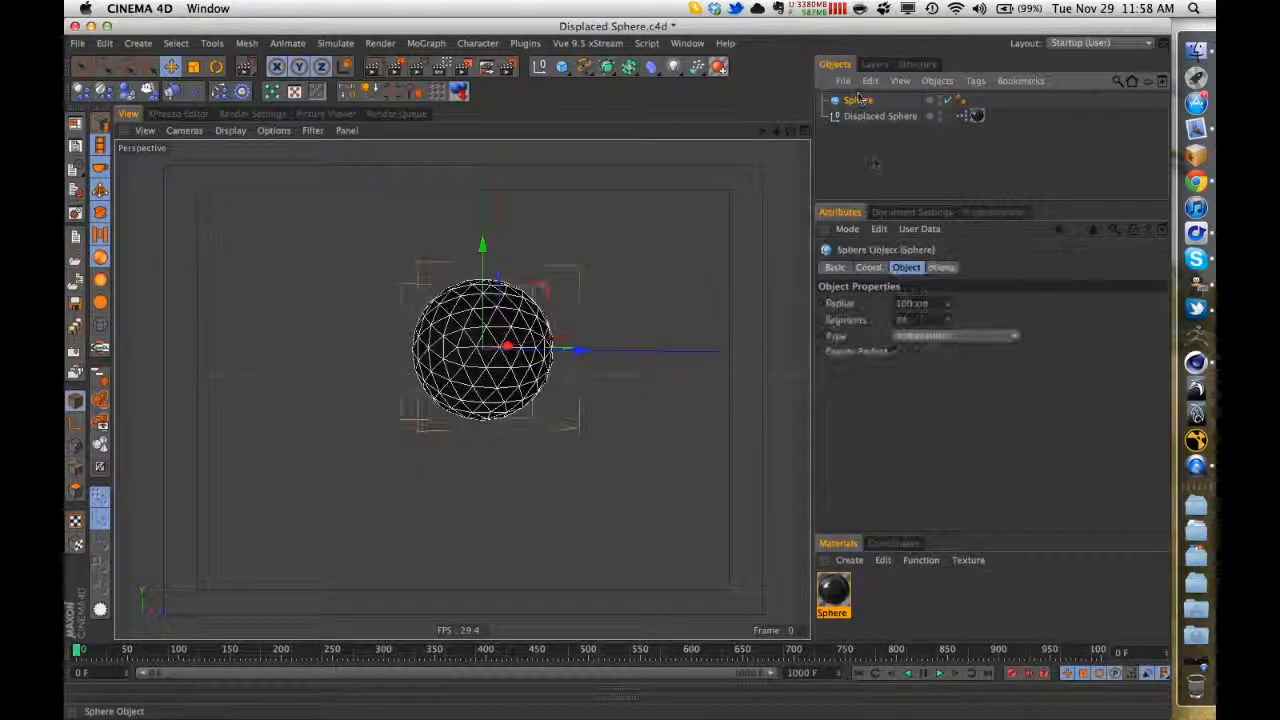
left_click(871, 119)
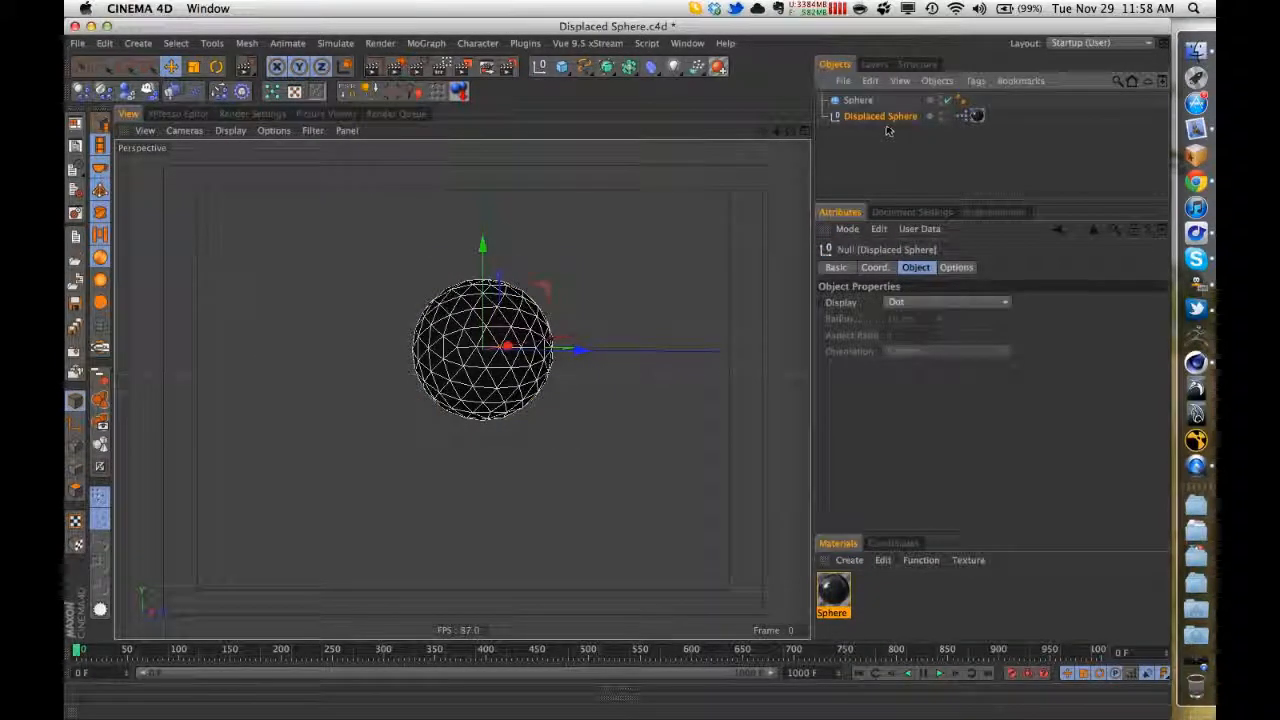
left_click(858, 101)
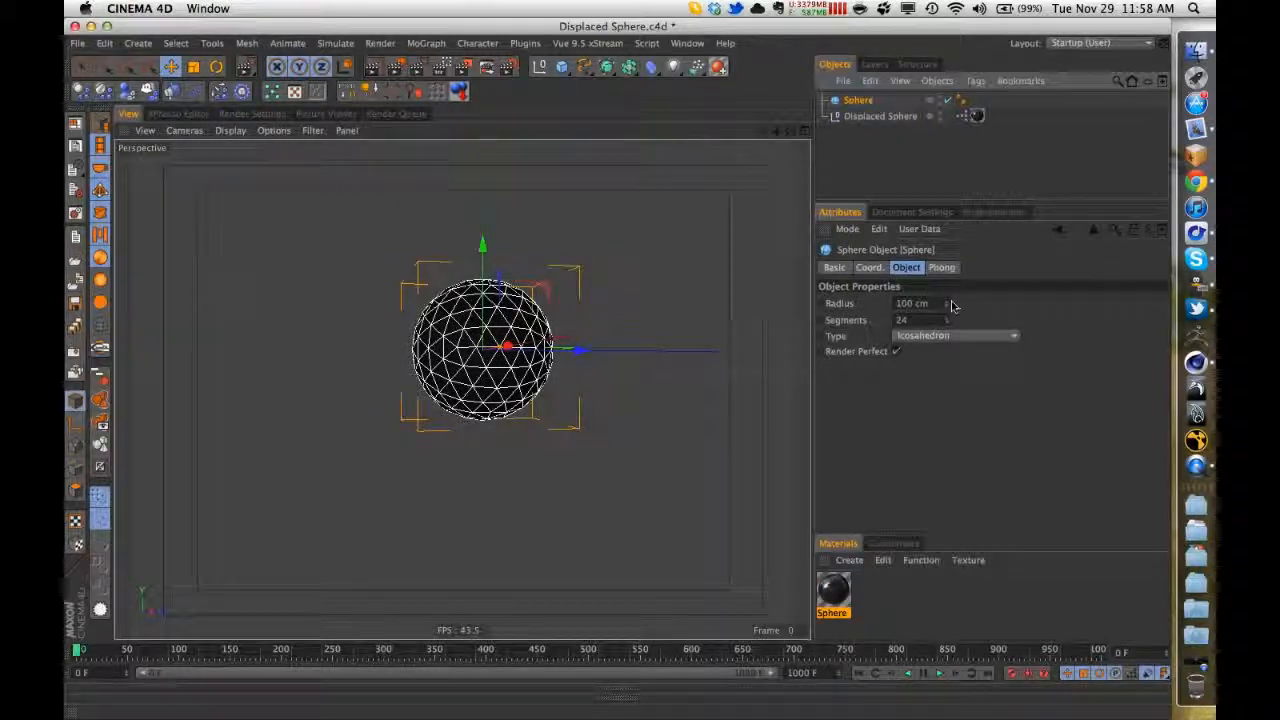
left_click_drag(947, 306, 947, 306)
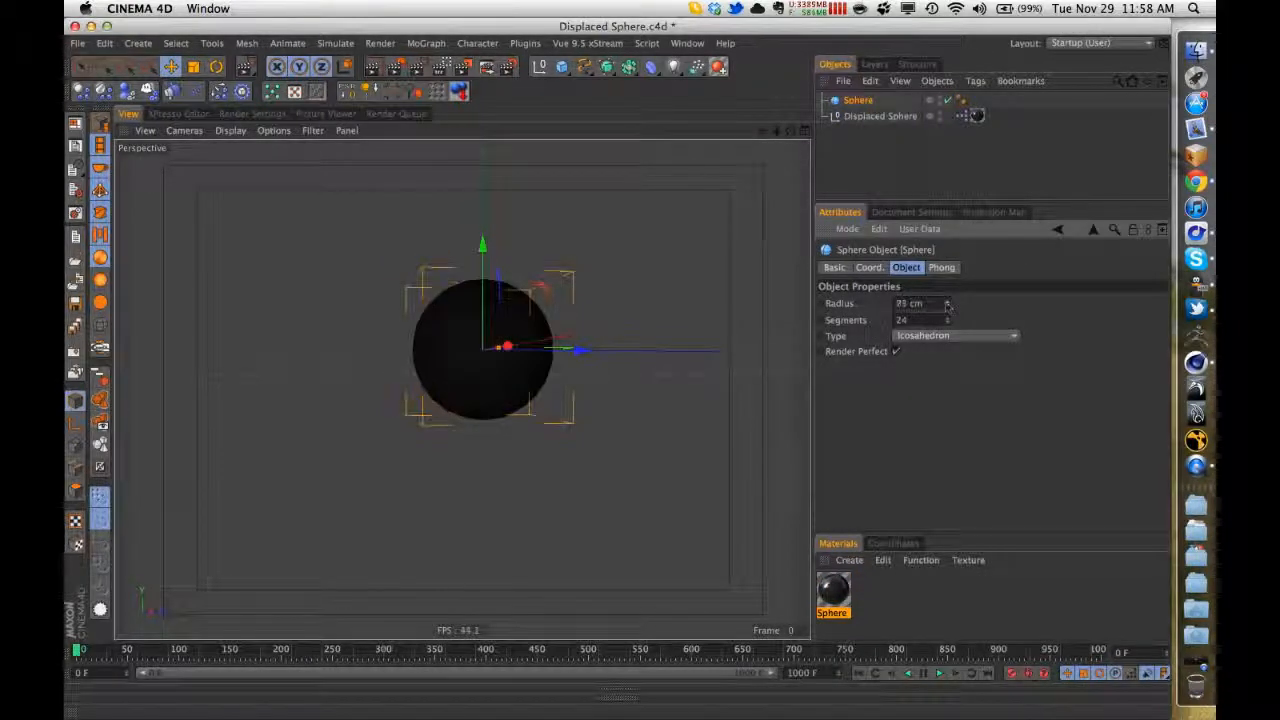
left_click(880, 116)
- Delete the Sphere primitive from the scene and save the file
left_click(861, 101)
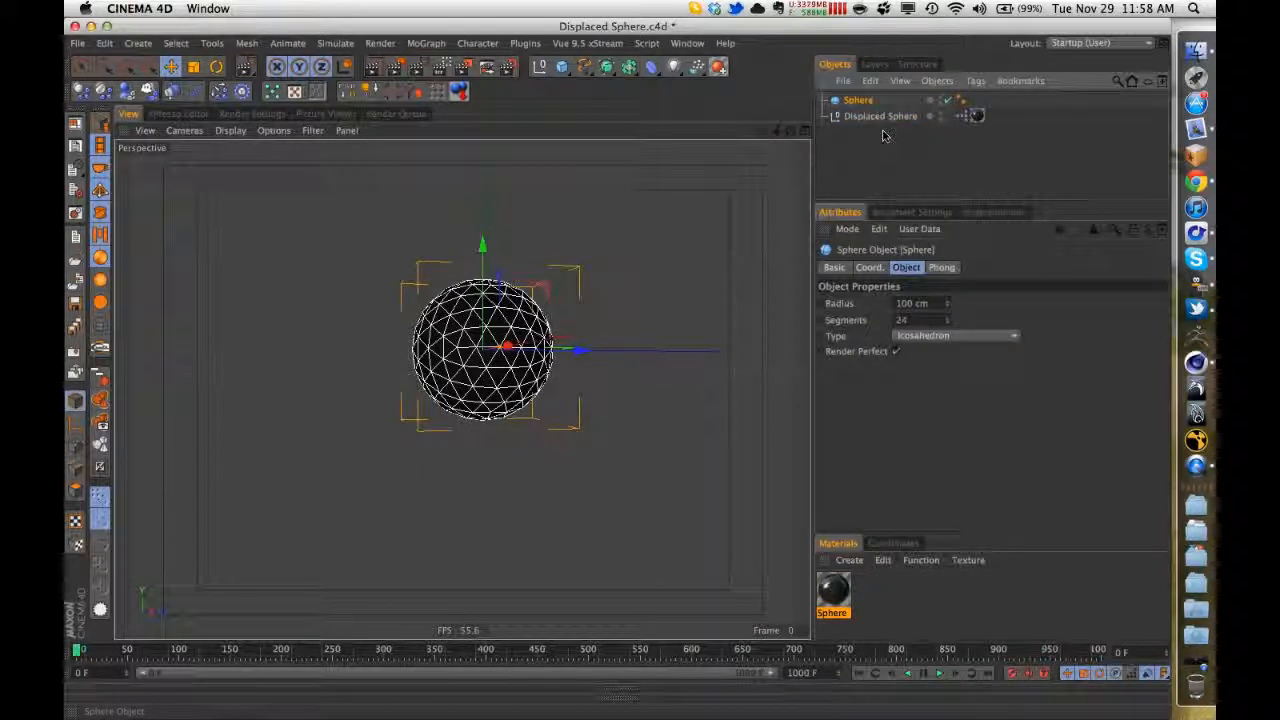
key("Delete")
key("super+s")
- Examine the Displaced Sphere's Options, its XPresso and material tags, and the scene's layer list
left_click(868, 100)
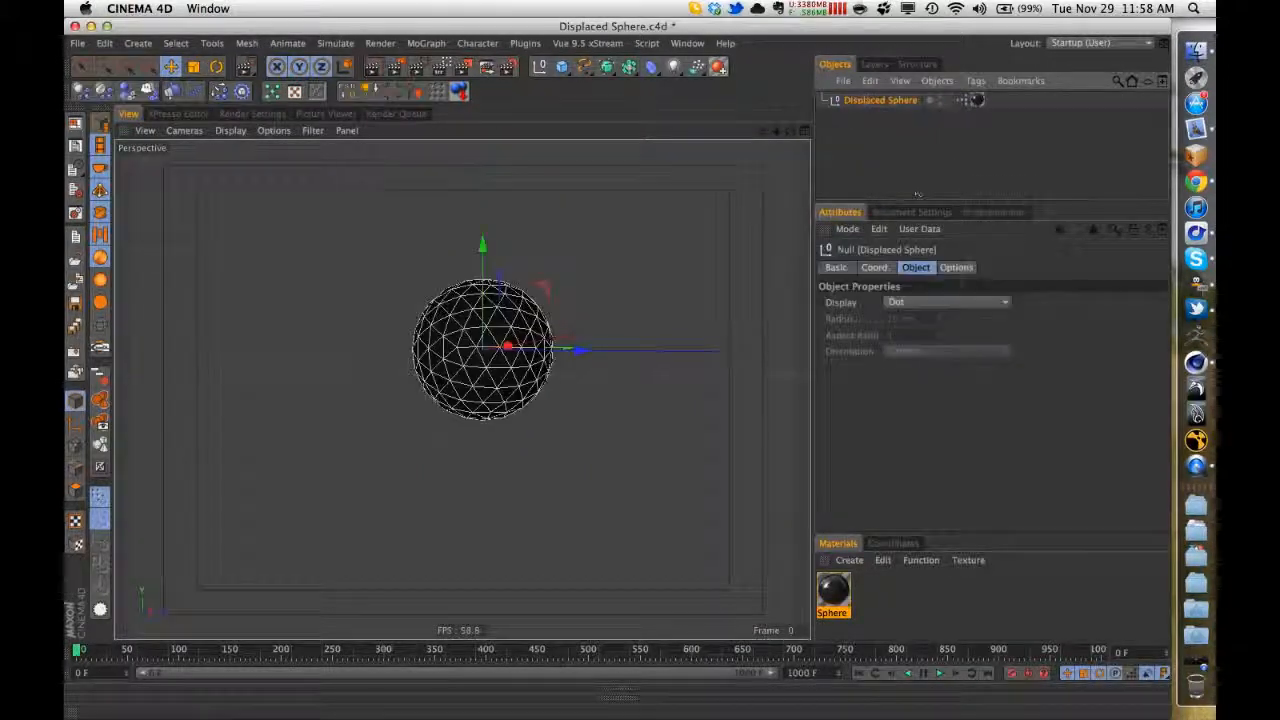
left_click(954, 268)
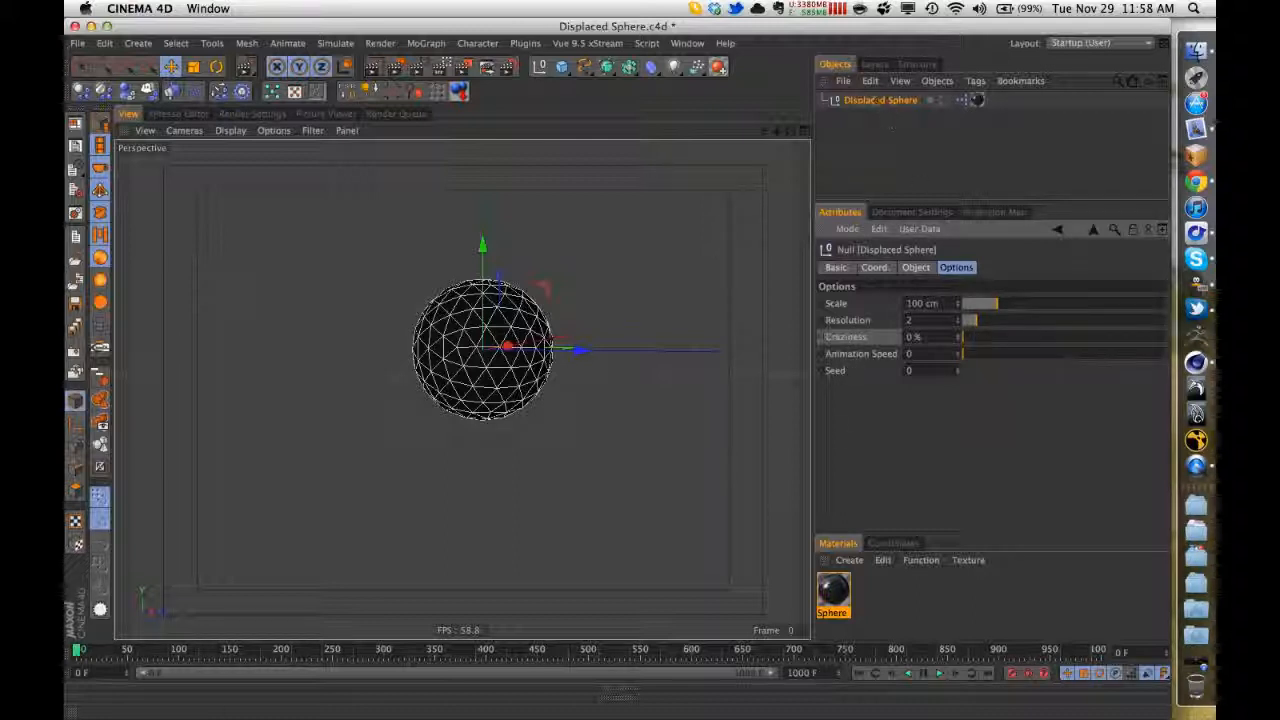
left_click(961, 100)
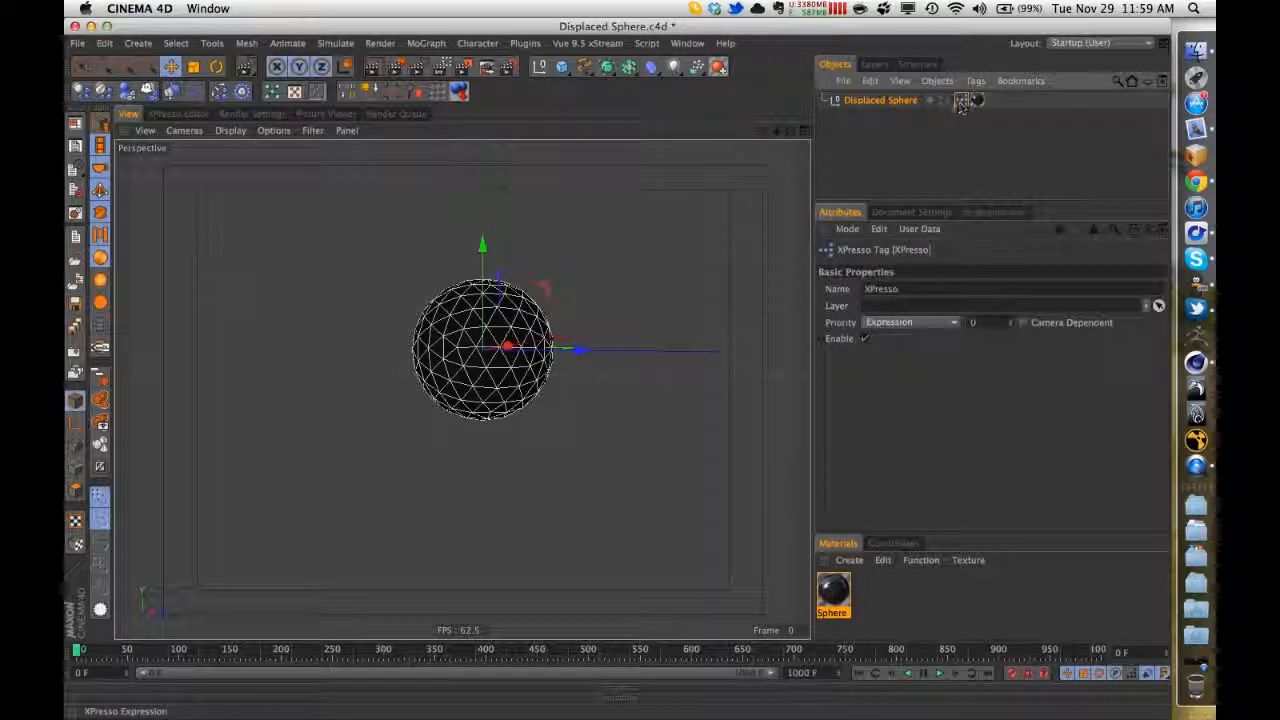
left_click(978, 100)
left_click(880, 100)
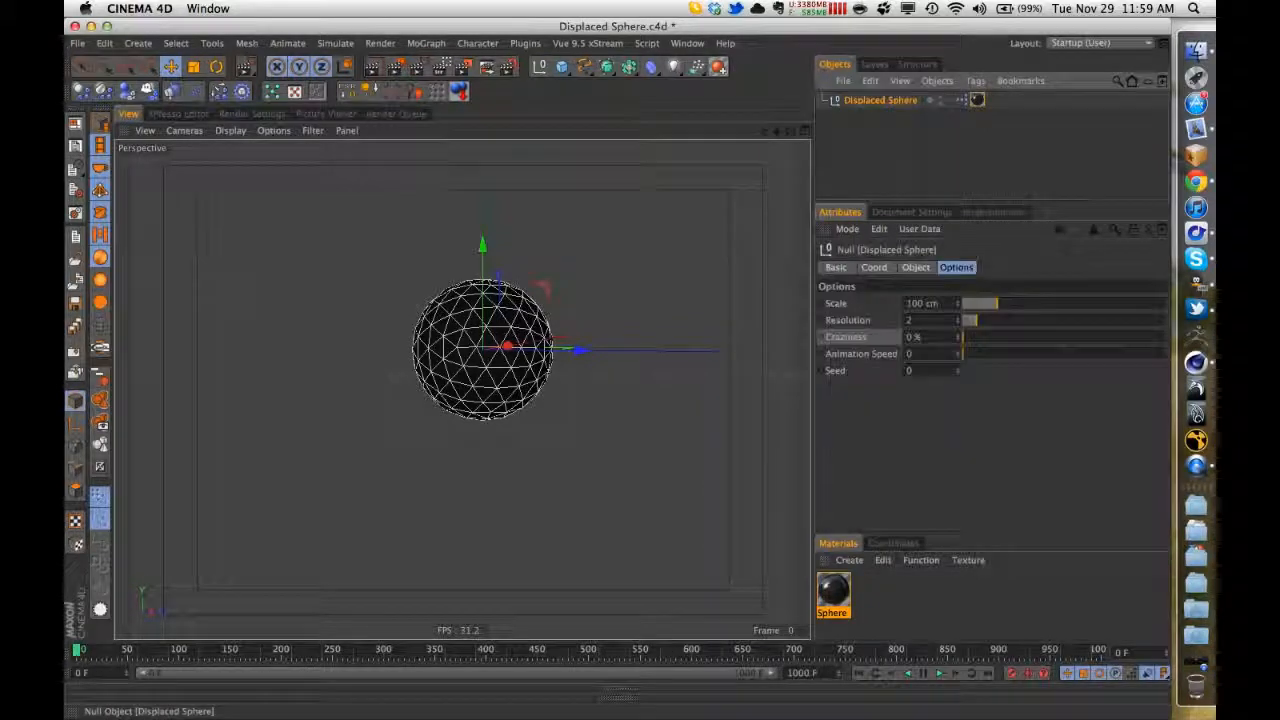
left_click(876, 64)
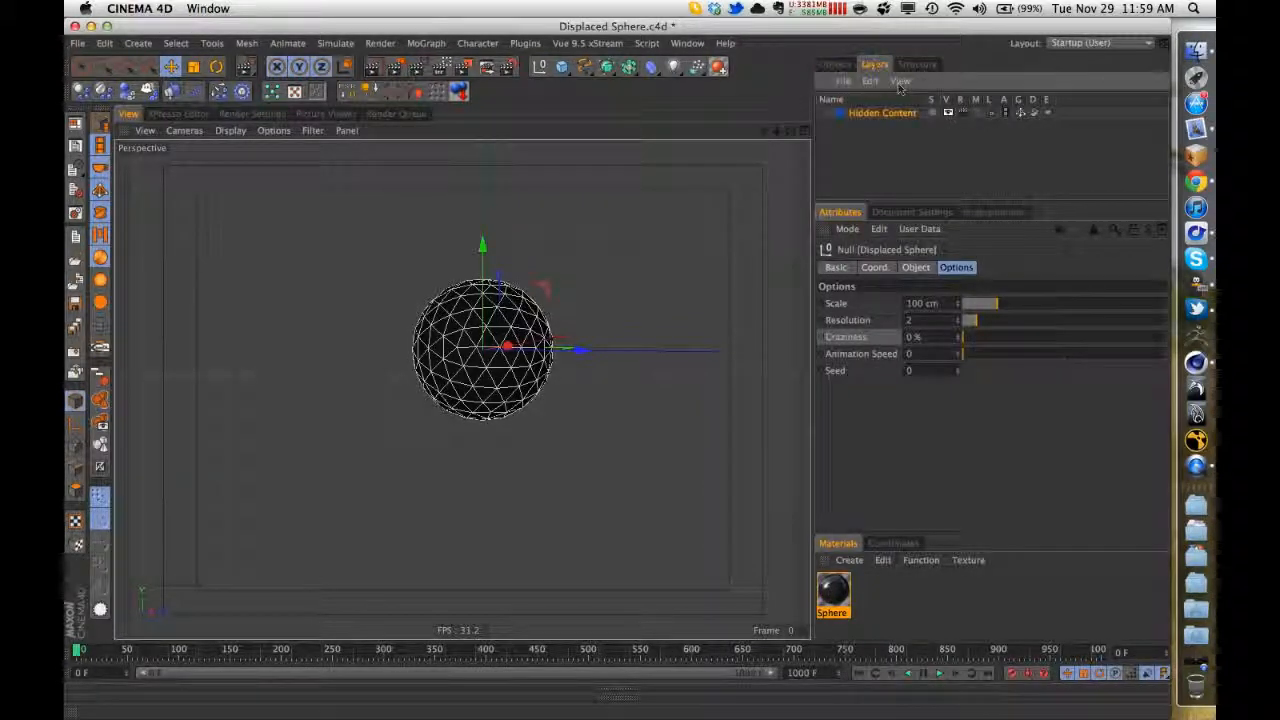
left_click(835, 64)
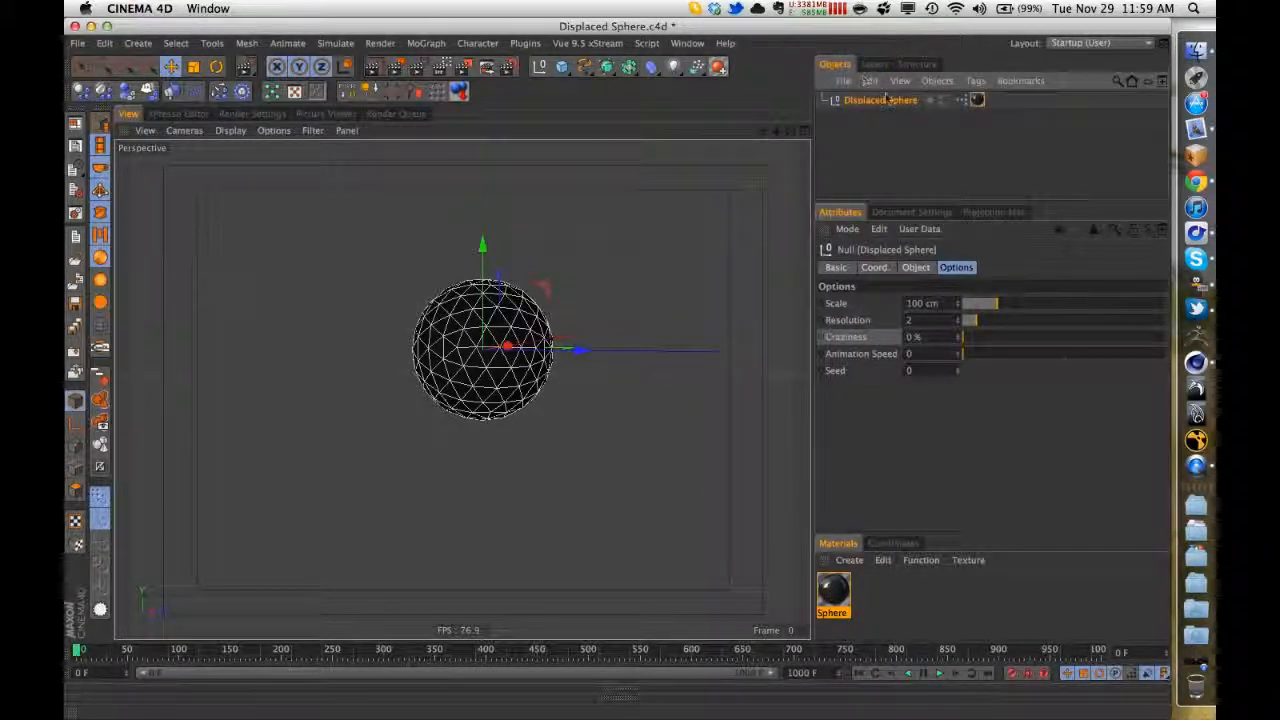
left_click(891, 125)
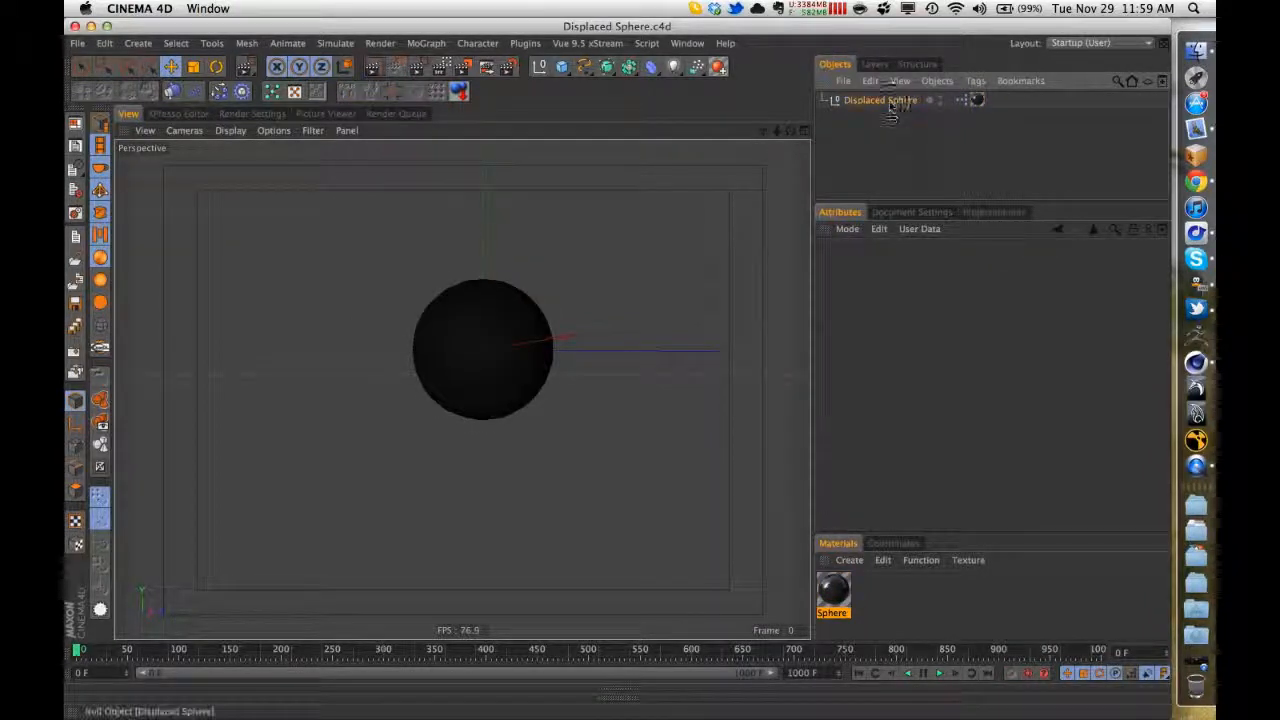
- Set the Displaced Sphere's Resolution to 8 and save the file
left_click(888, 102)
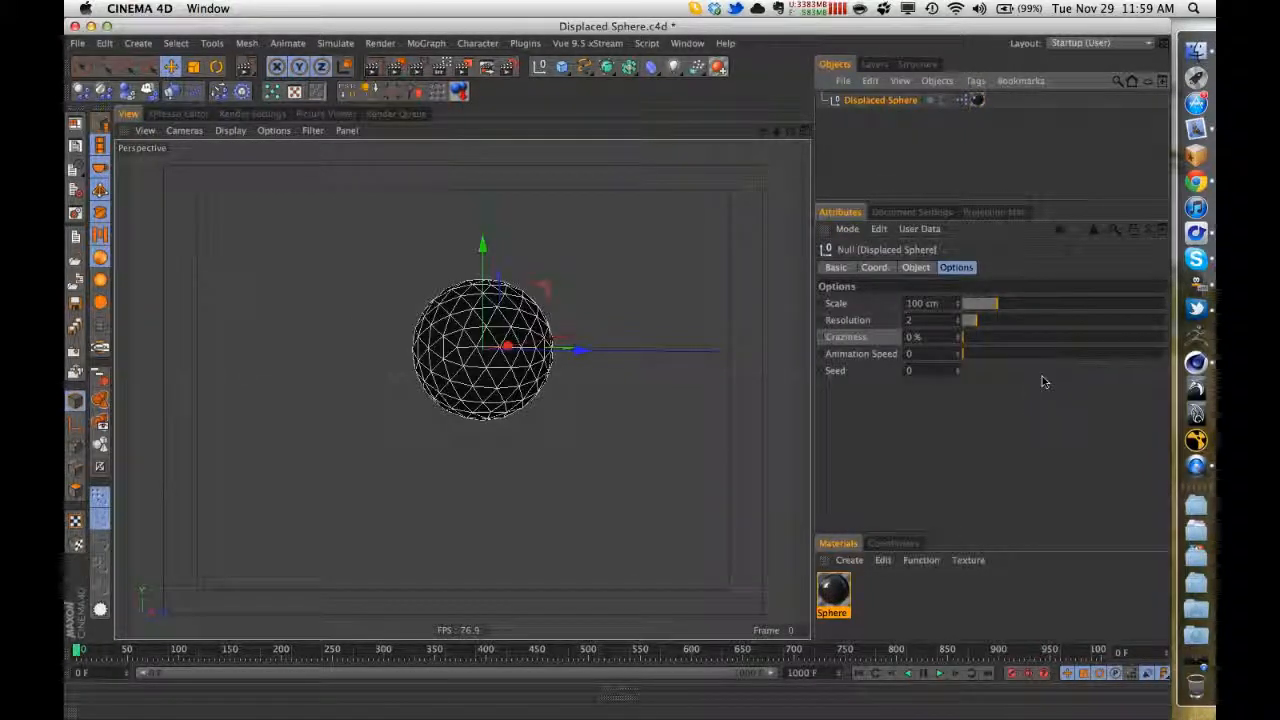
mouse_move(985, 322)
left_mouse_down()
mouse_move(1054, 328)
mouse_move(1020, 328)
mouse_move(1095, 305)
mouse_move(962, 304)
mouse_move(997, 304)
left_mouse_up()
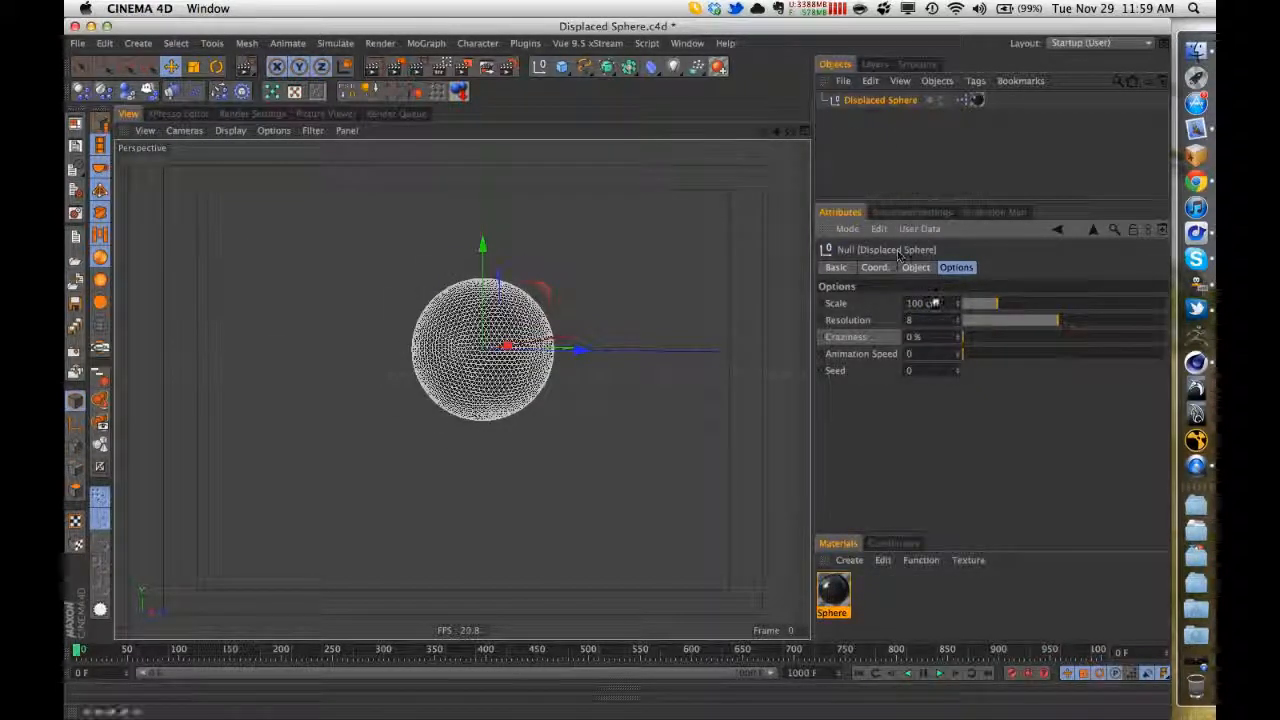
key("super+s")
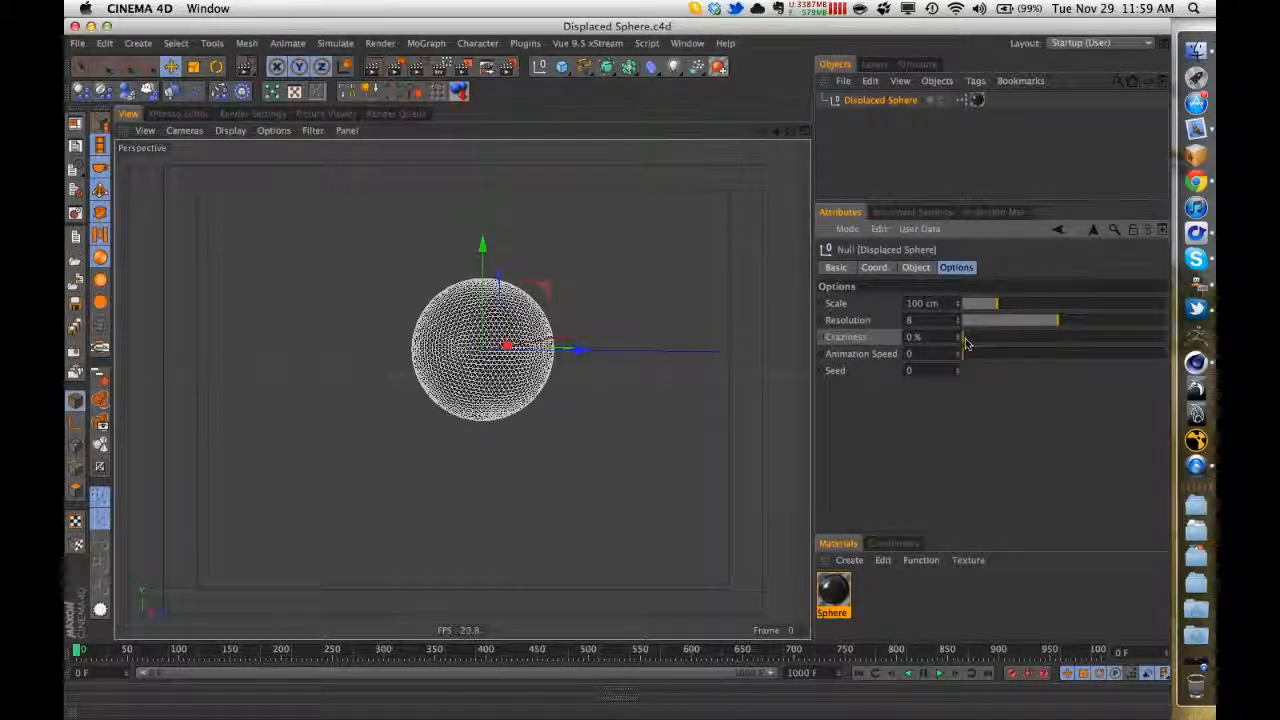
- Test the Displaced Sphere's Craziness at 500 % and 1000 %, and bring it back to about 493 %
left_click_drag(966, 343, 1137, 337)
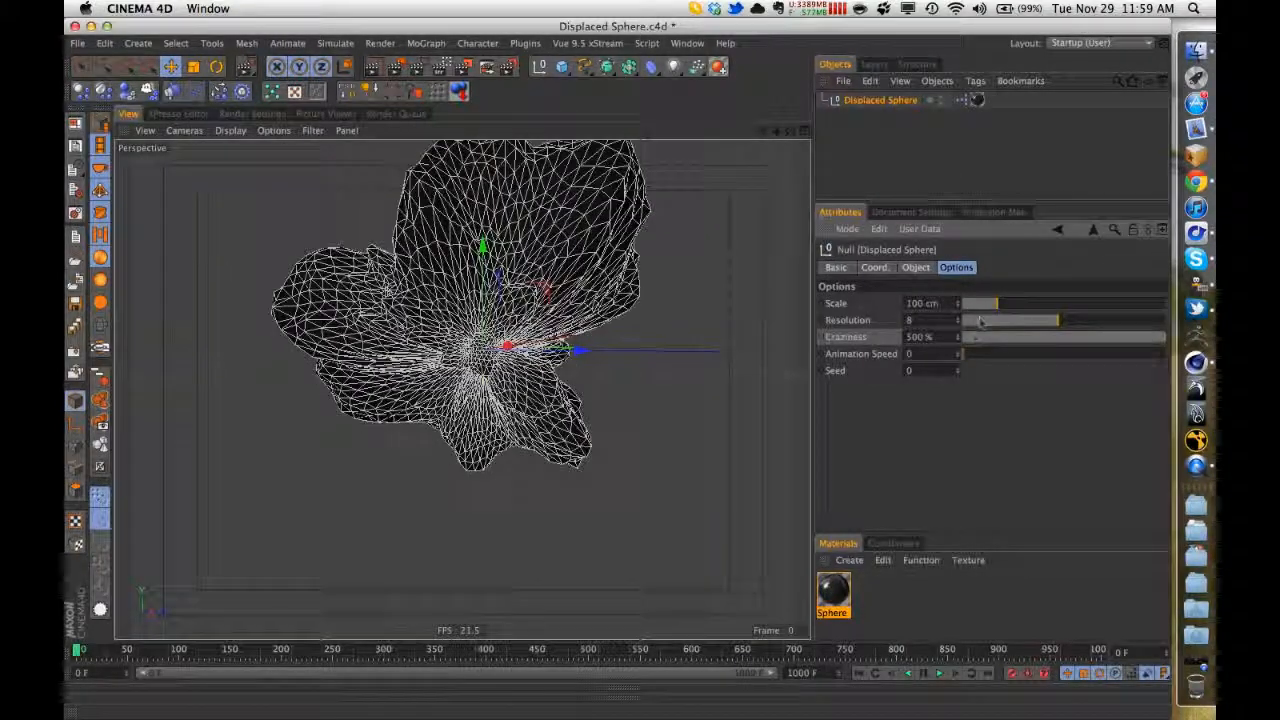
left_click_drag(957, 338, 957, 255)
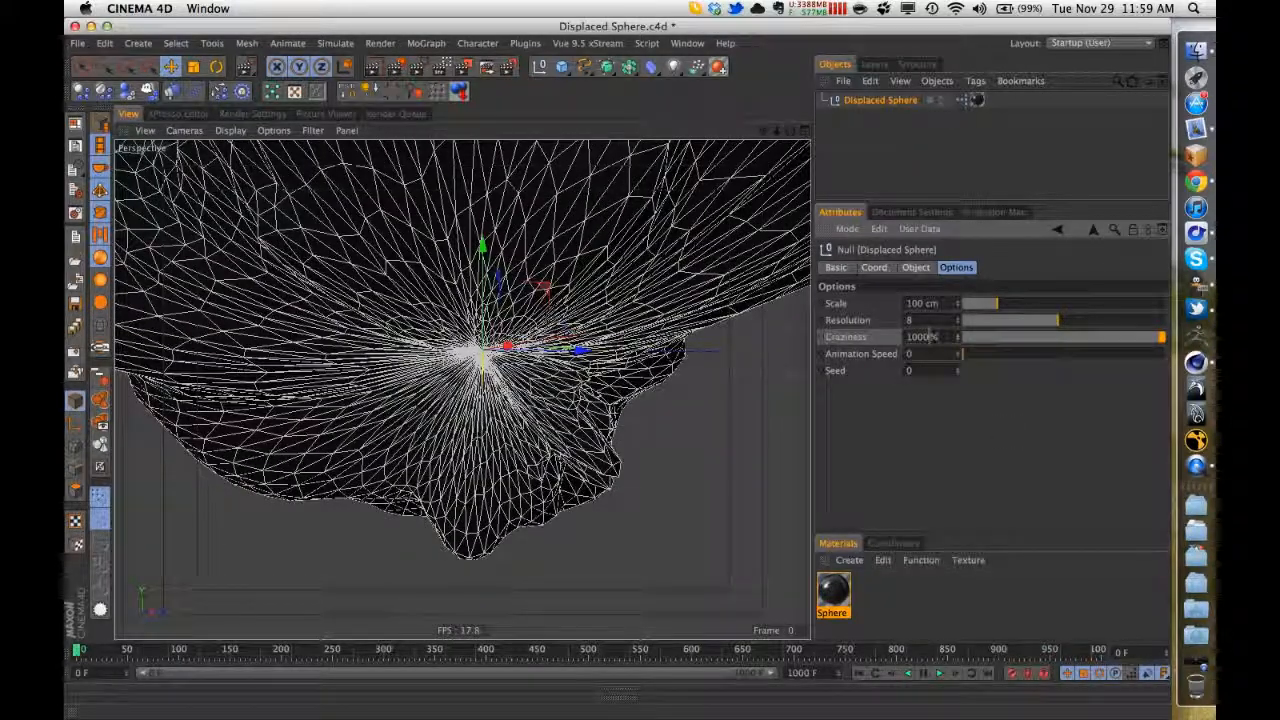
left_click_drag(988, 338, 1172, 333)
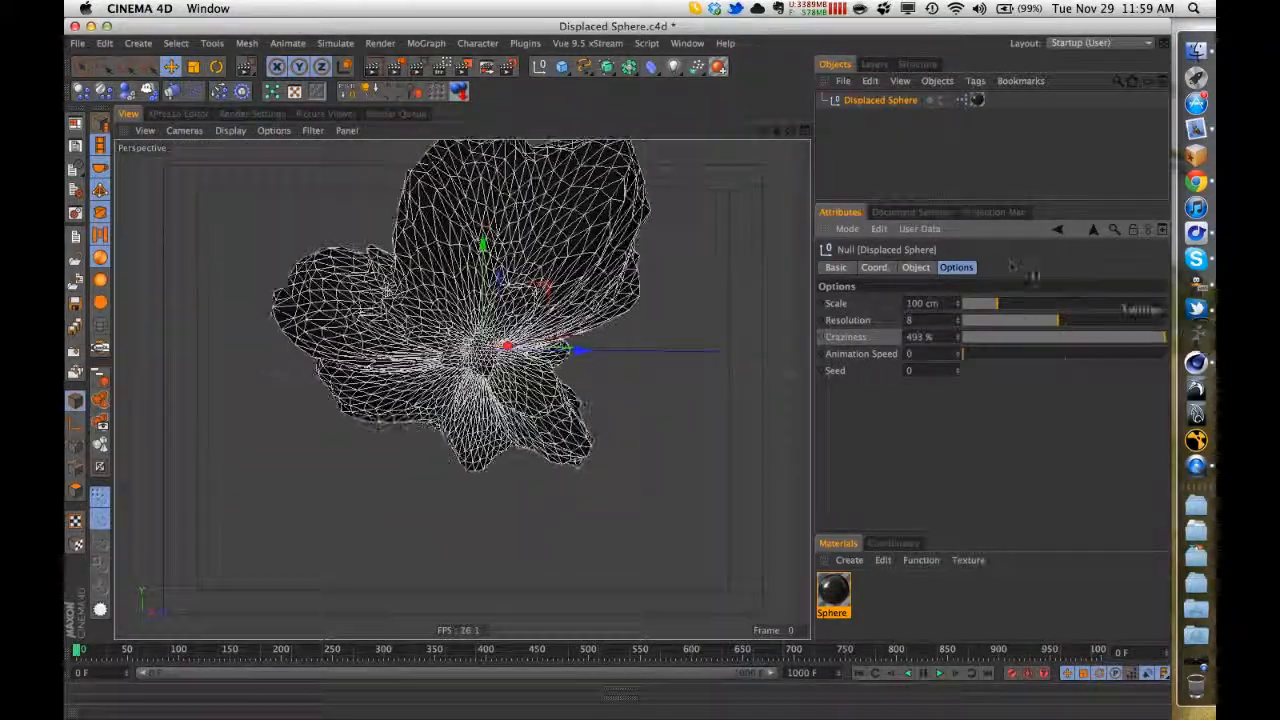
- Raise the upper limit of the Craziness user data to 100000 %
left_click(921, 227)
left_click(940, 264)
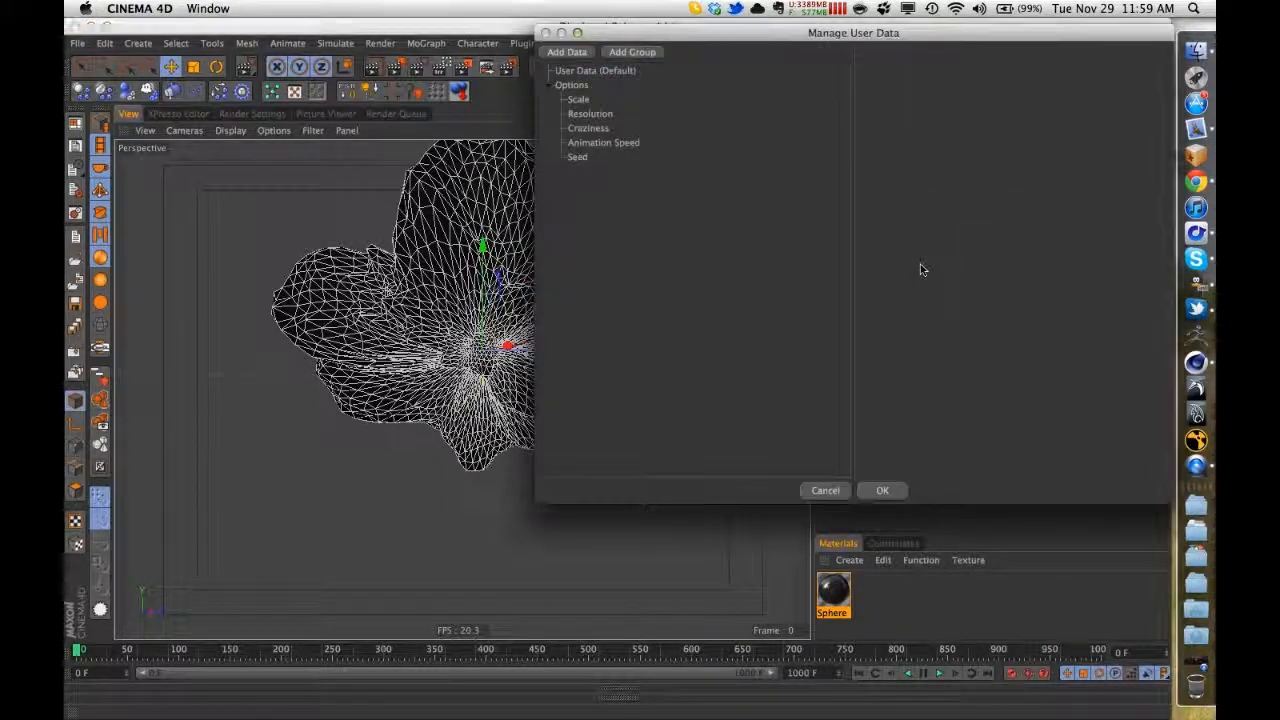
left_click(603, 142)
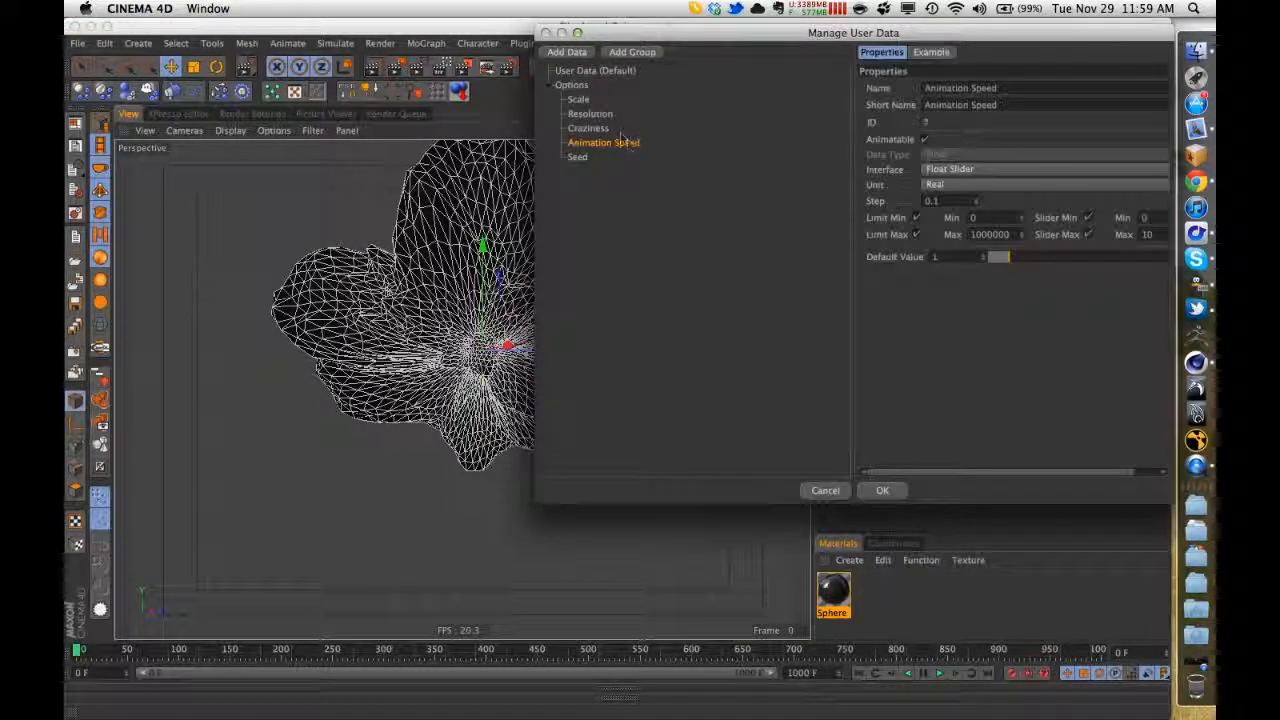
left_click(598, 128)
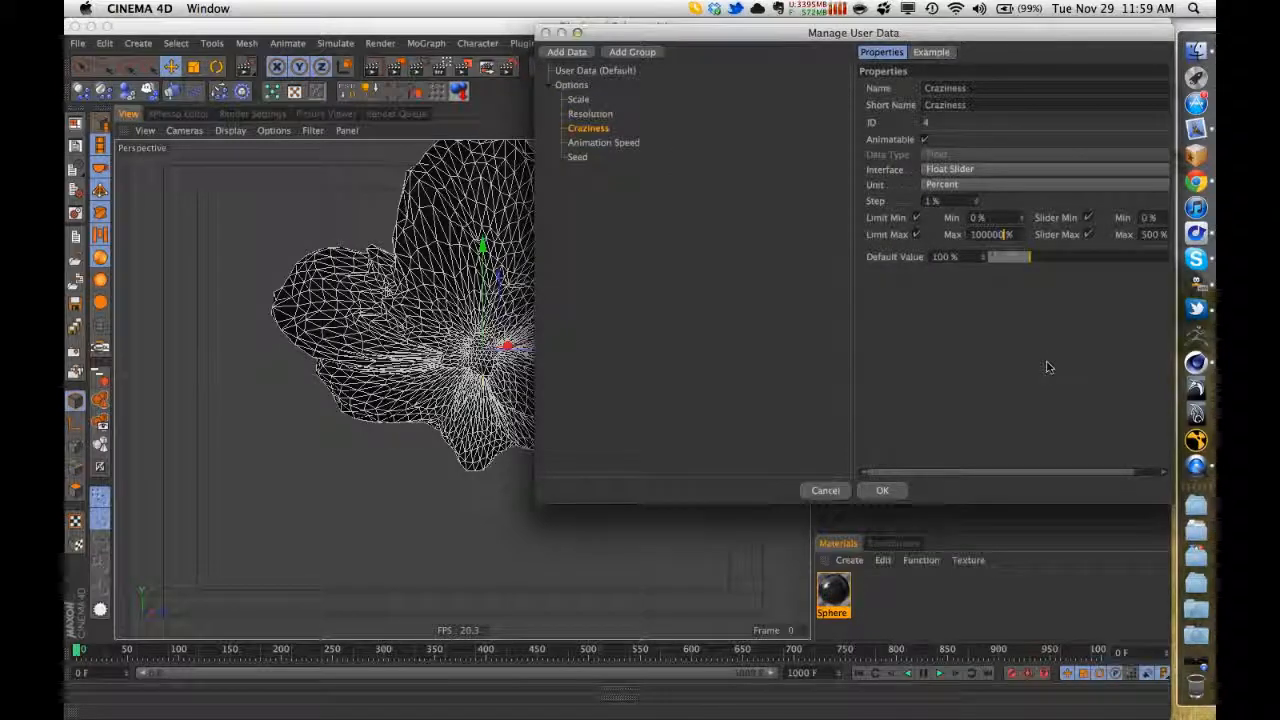
left_click(882, 490)
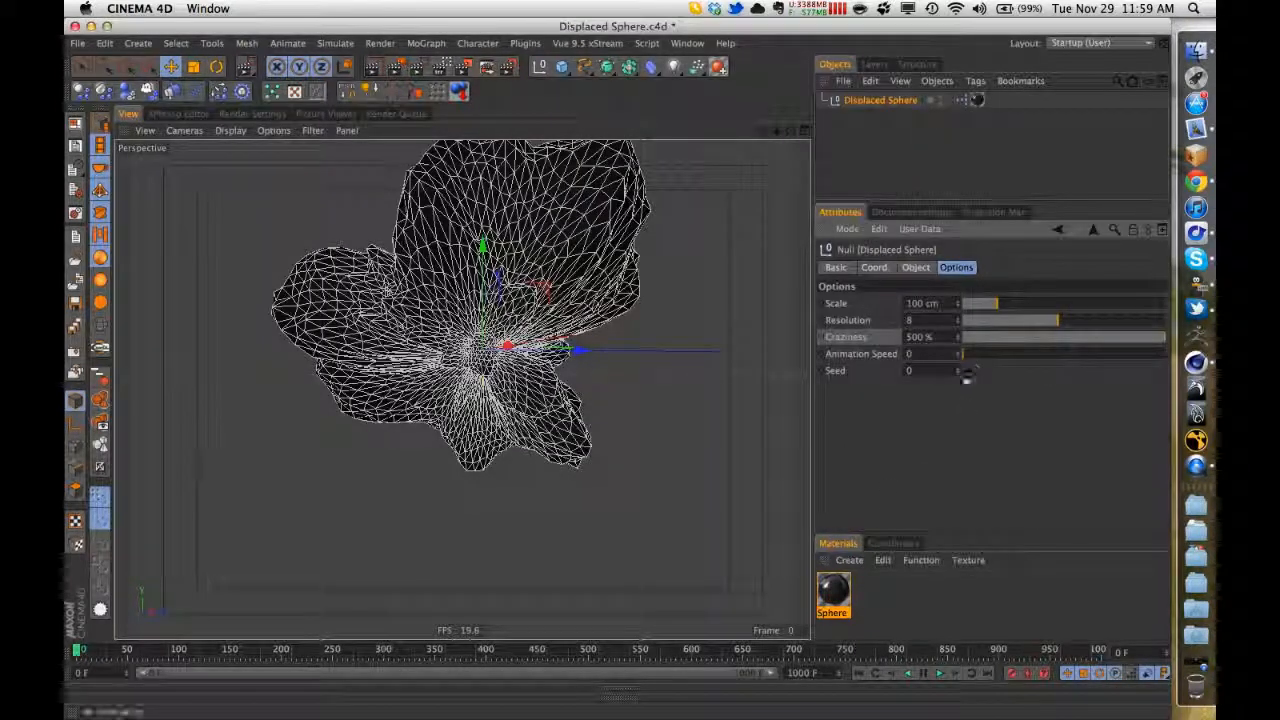
- Try a Craziness of about 248 % and Scale values of about 164 cm, 4 cm and 199 cm on the Displaced Sphere
left_click_drag(958, 337, 1060, 337)
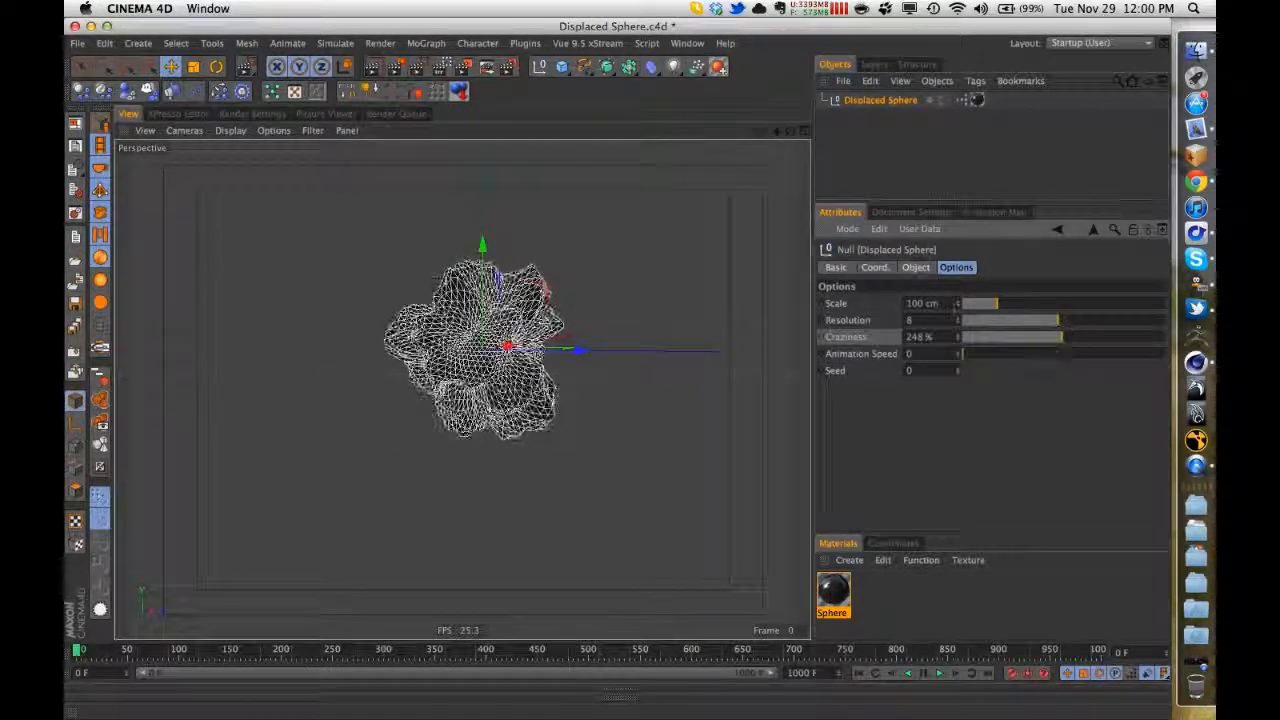
mouse_move(996, 303)
left_mouse_down()
mouse_move(963, 308)
mouse_move(1071, 307)
mouse_move(977, 316)
mouse_move(1065, 310)
mouse_move(1020, 310)
left_mouse_up()
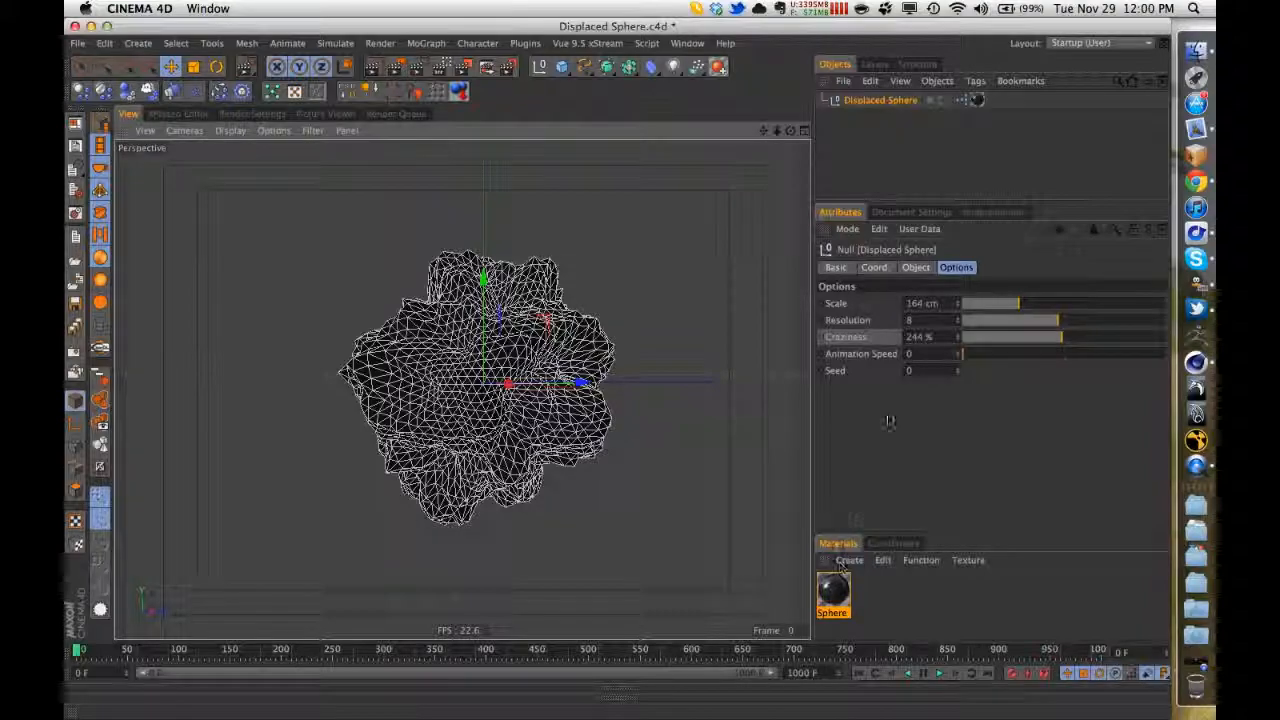
left_click_drag(1018, 312, 965, 308)
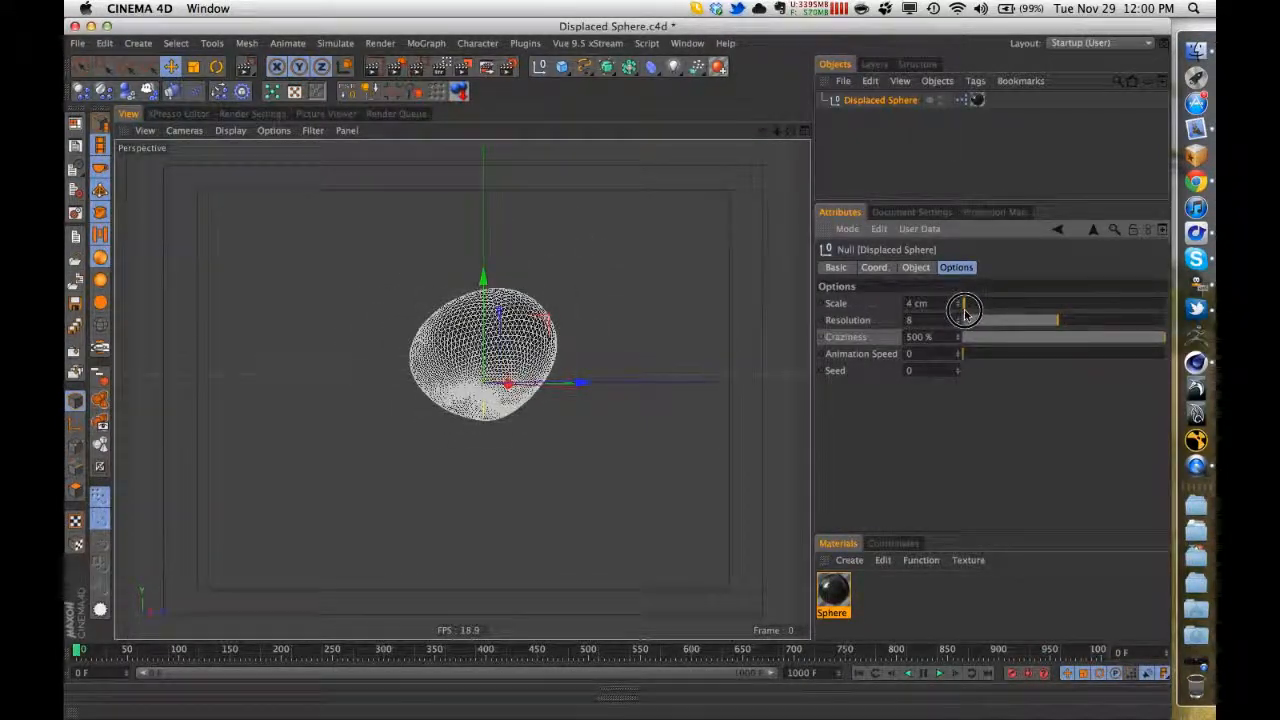
left_click_drag(975, 309, 1031, 306)
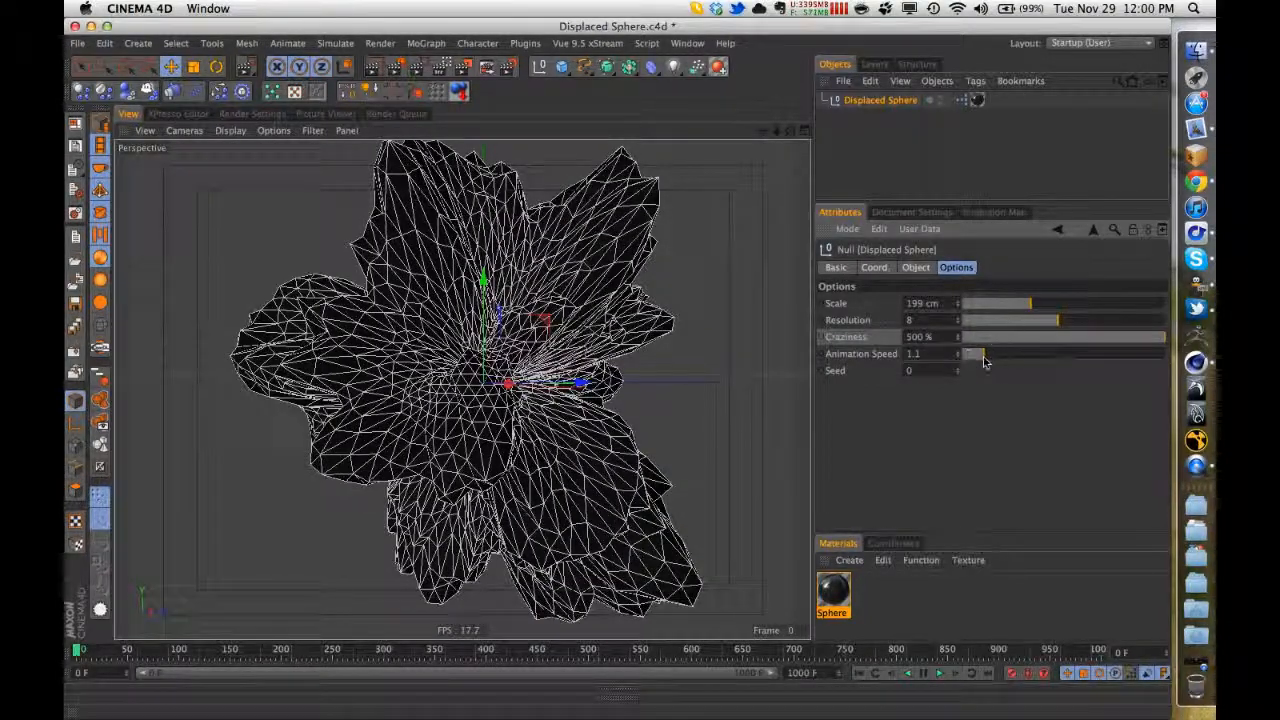
- Play the animation at an Animation Speed of 1 and reduce the Displaced Sphere's Scale to 15 cm
left_click(961, 306)
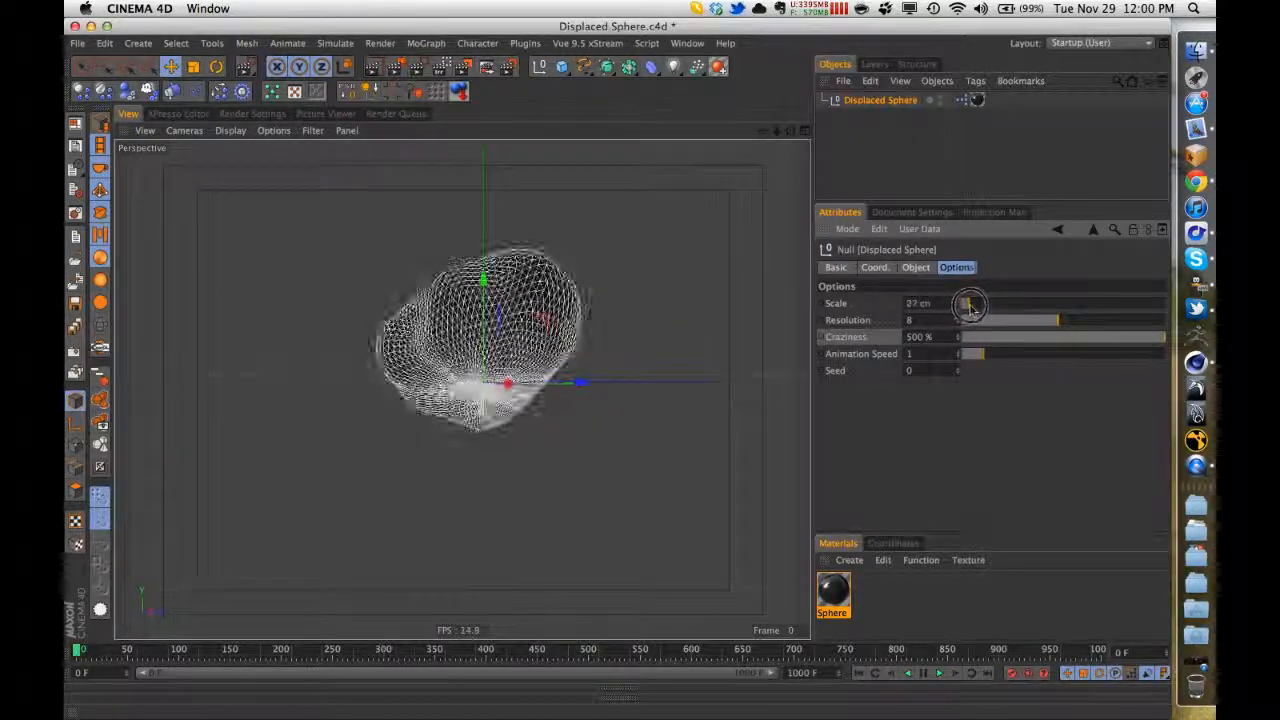
left_click_drag(968, 307, 971, 306)
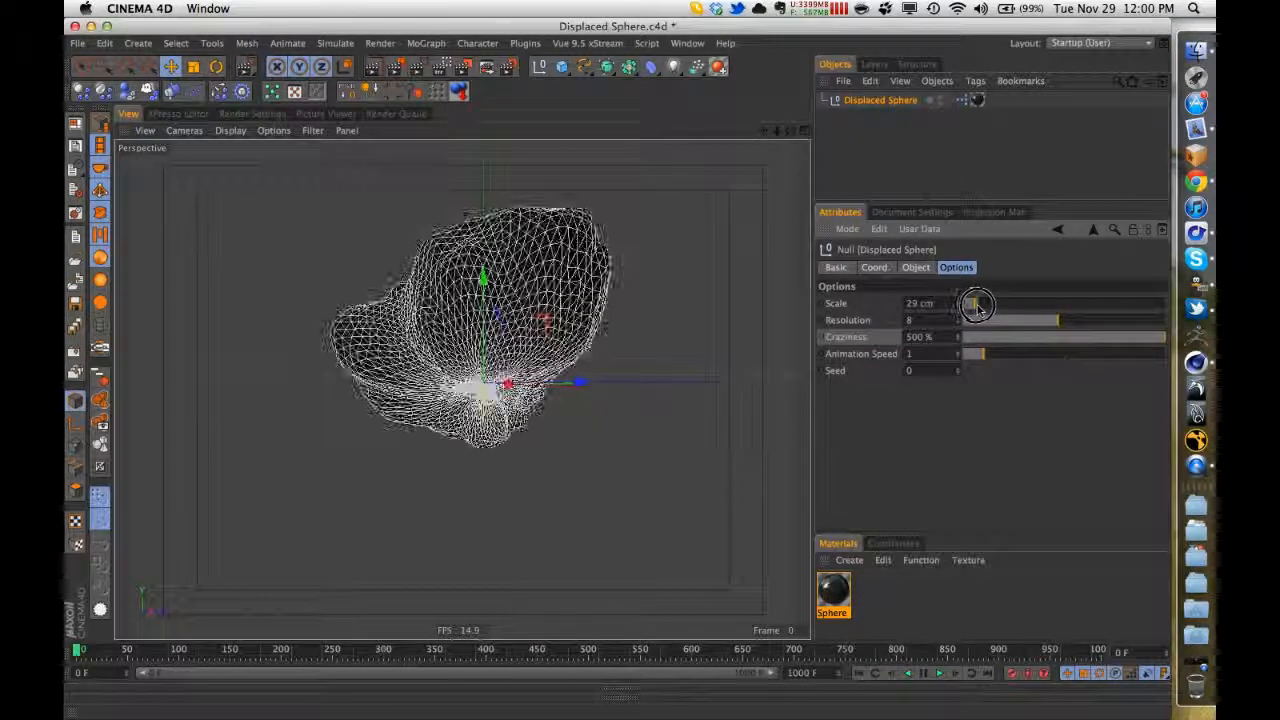
left_click(940, 674)
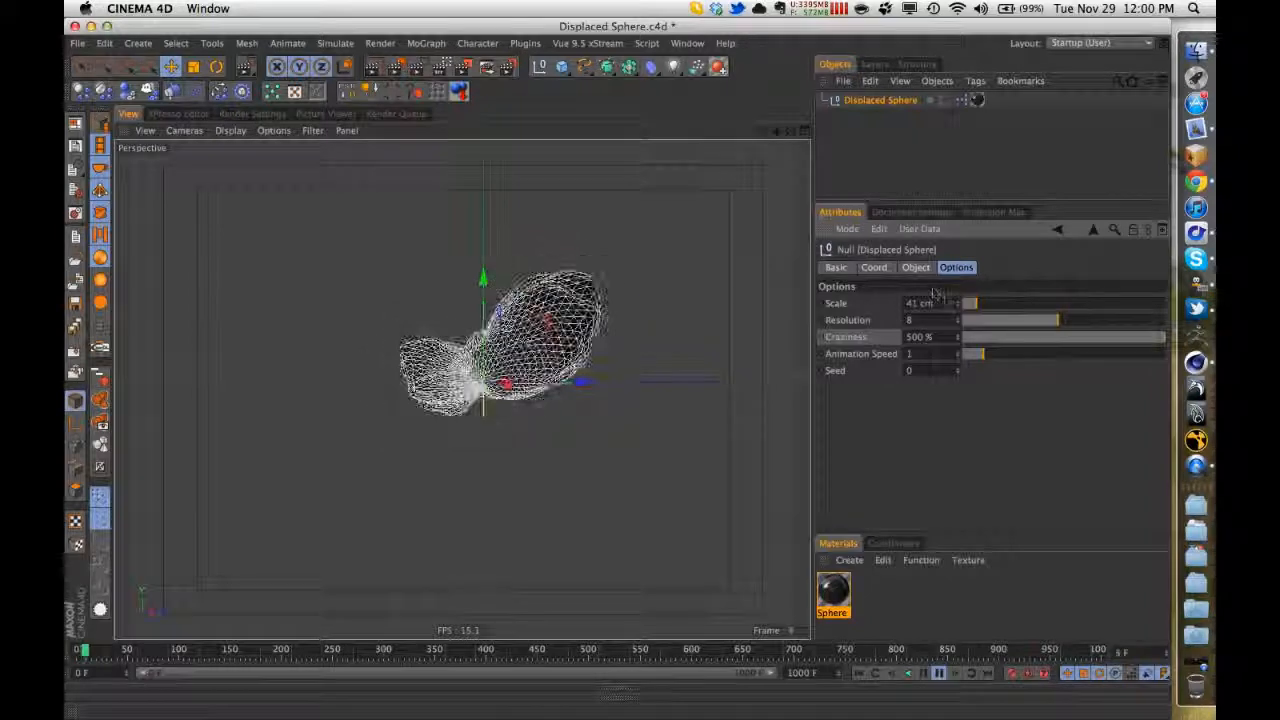
left_click_drag(973, 305, 966, 306)
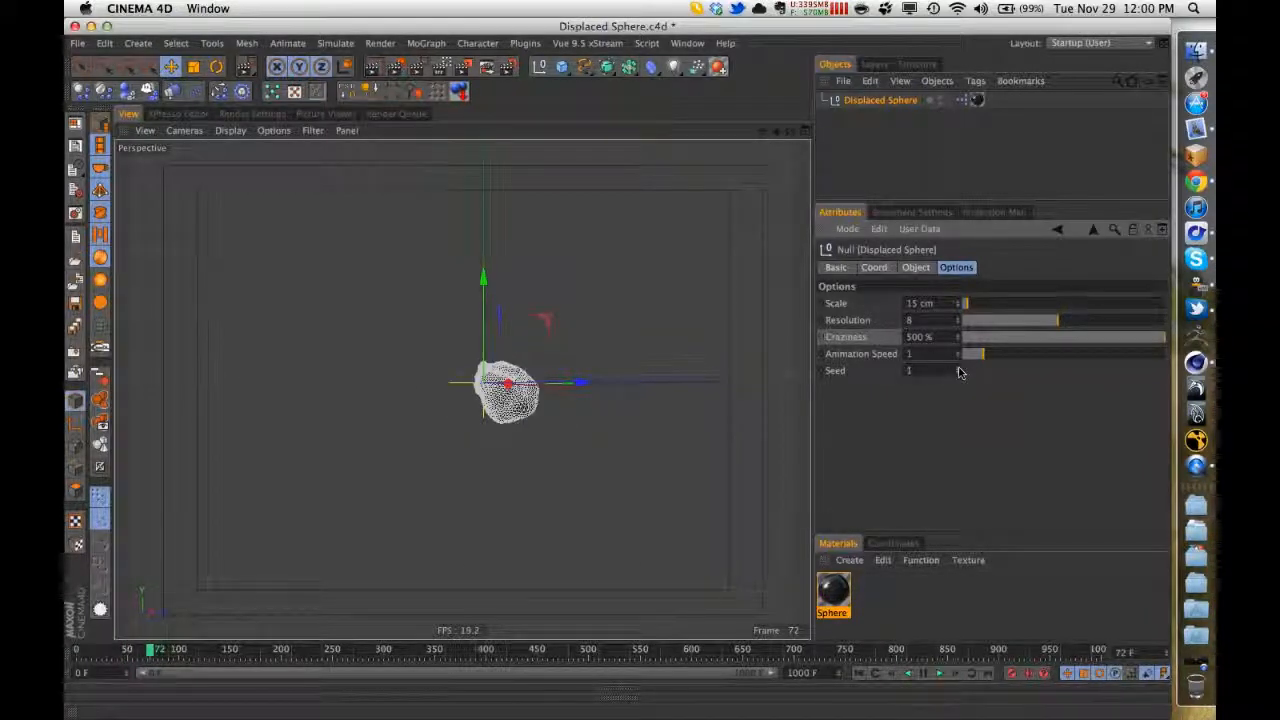
- Try different Seed values for the Displaced Sphere's shape and settle on 6
left_click_drag(958, 371, 958, 363)
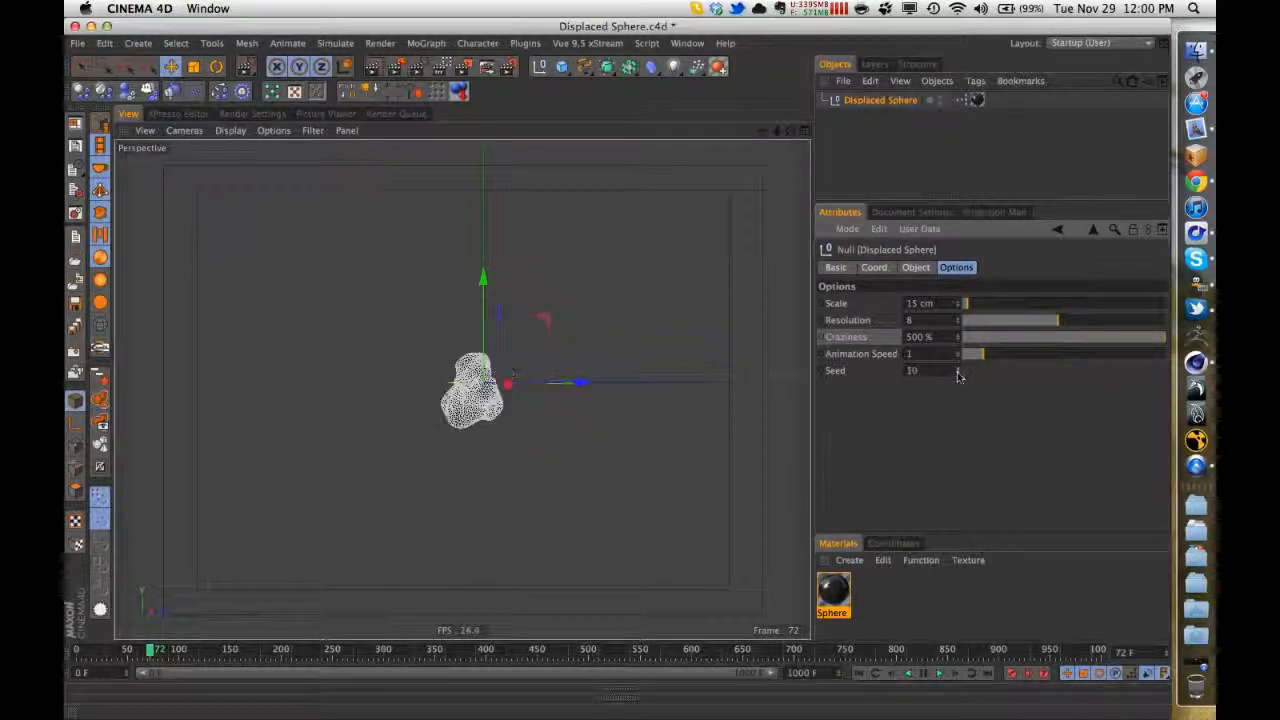
left_click(957, 374)
left_click(957, 374)
left_click(957, 374)
left_click(957, 374)
left_click(957, 374)
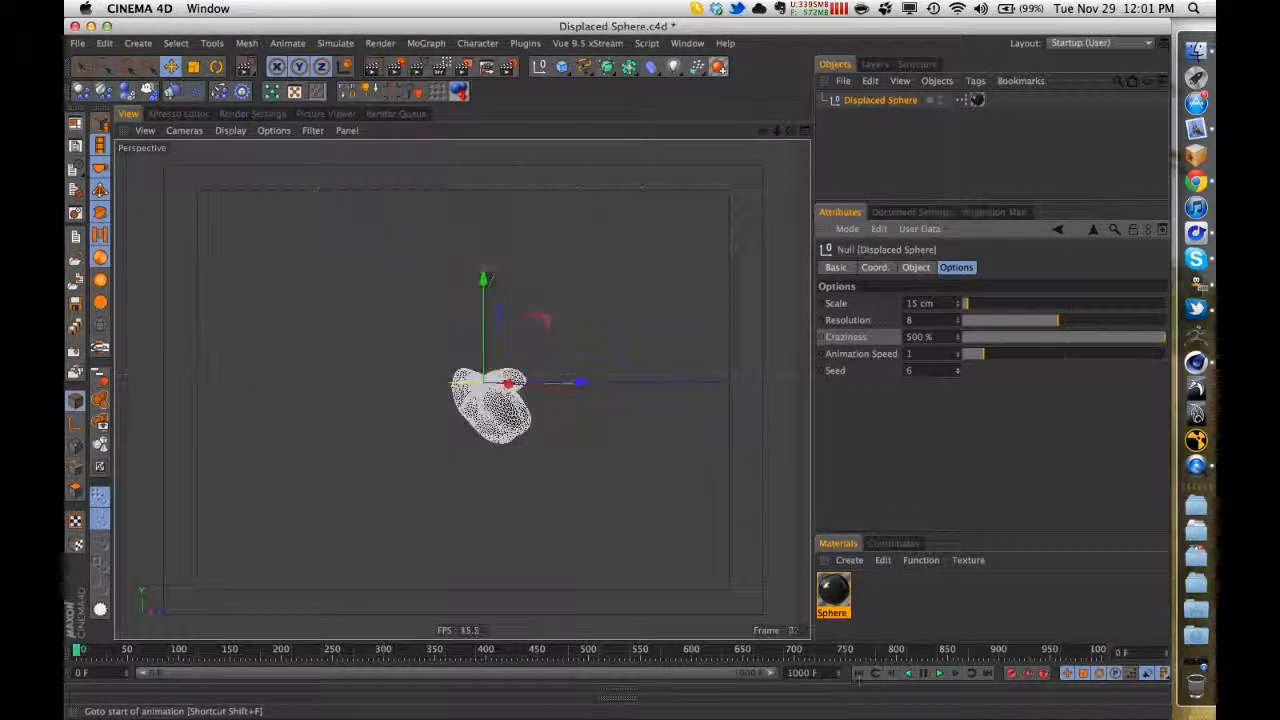
- Play the animation from the start and render a preview of the Displaced Sphere in the viewport
left_click(858, 673)
left_click(938, 674)
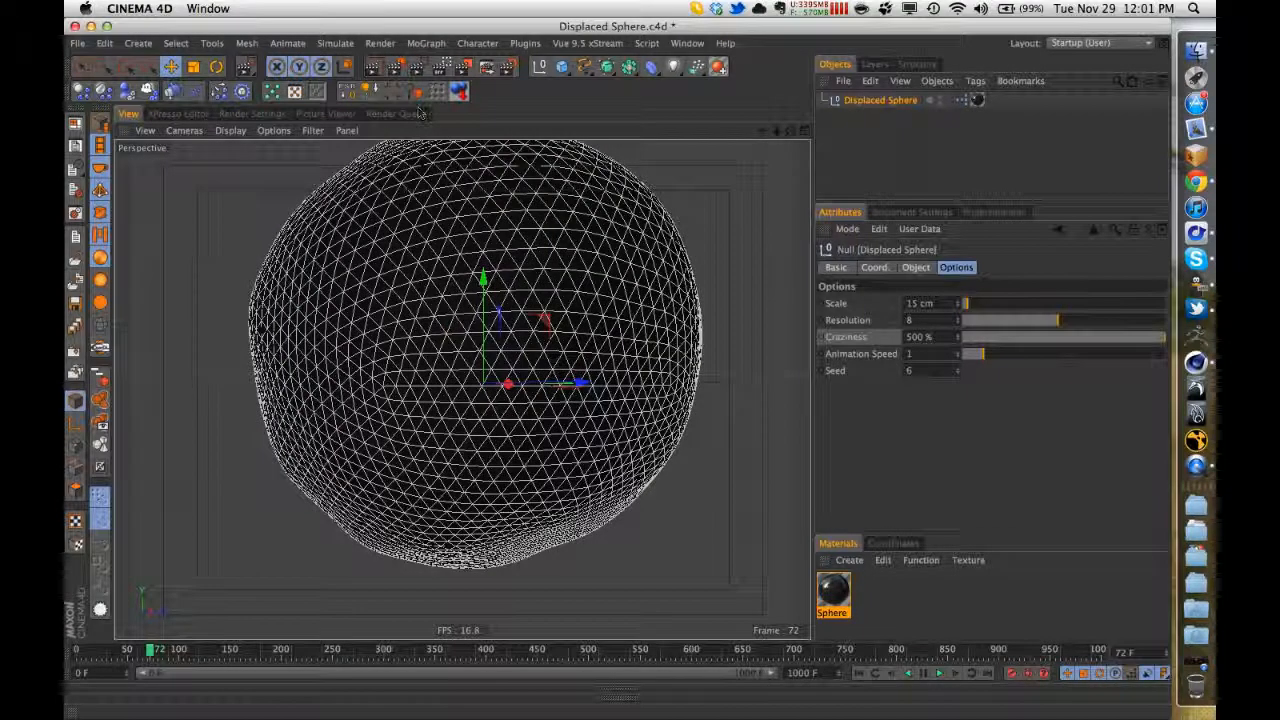
left_click_drag(635, 226, 636, 262, "alt")
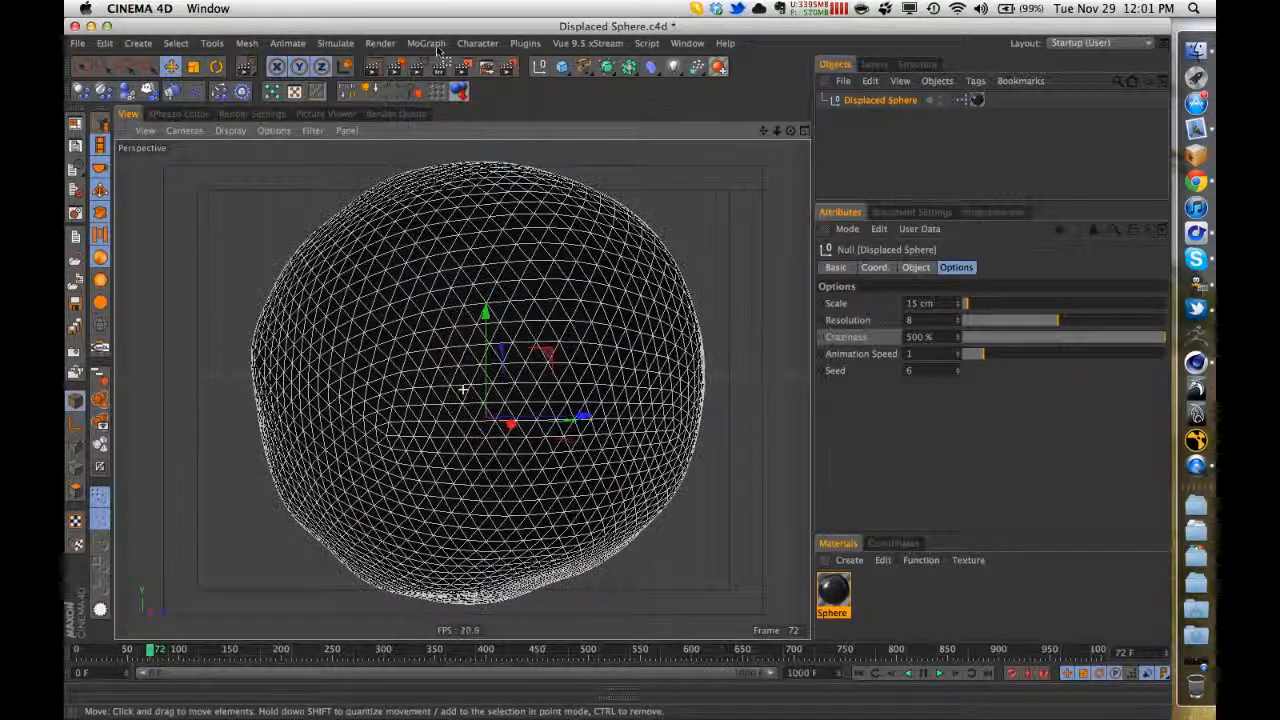
left_click(372, 64)
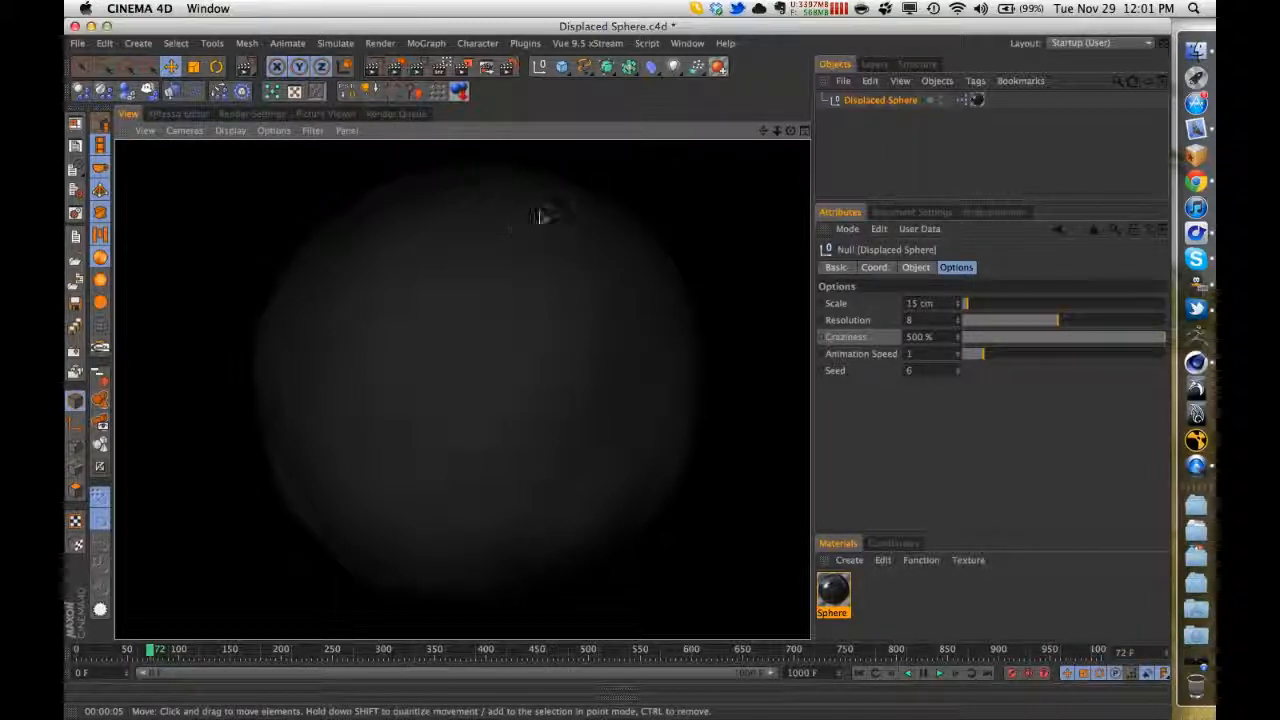
left_click(836, 142)
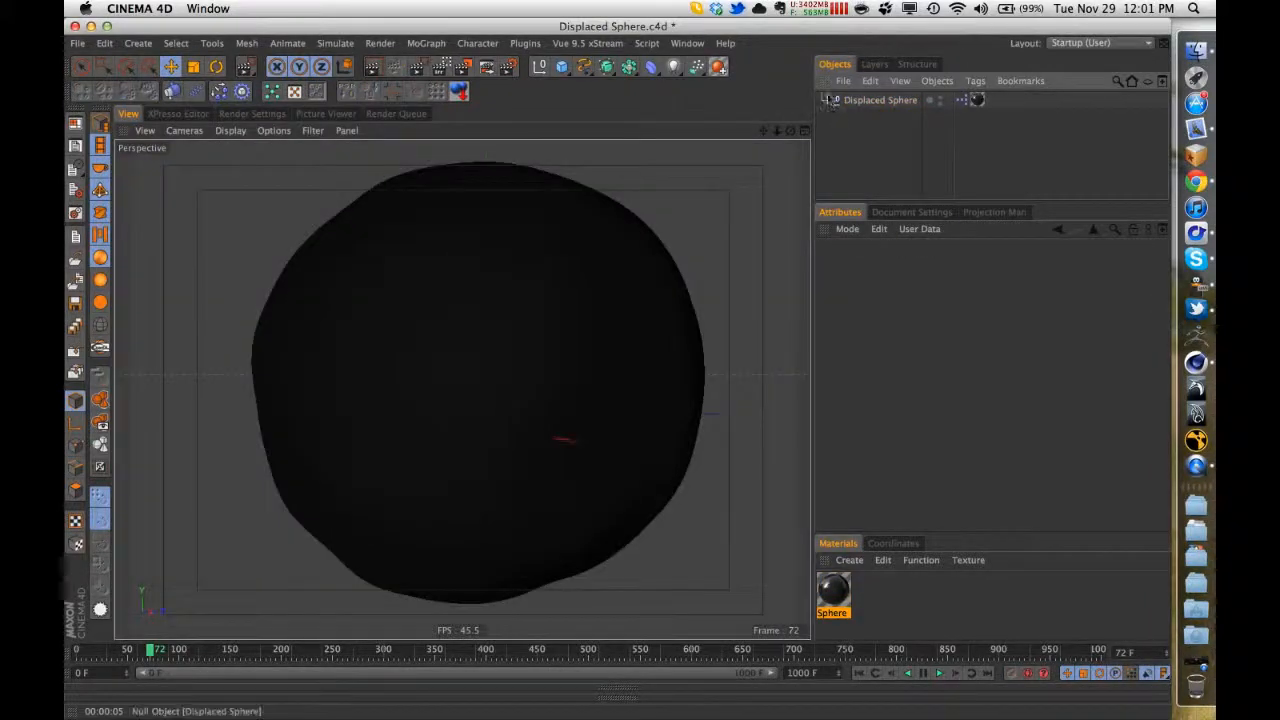
left_click(852, 102)
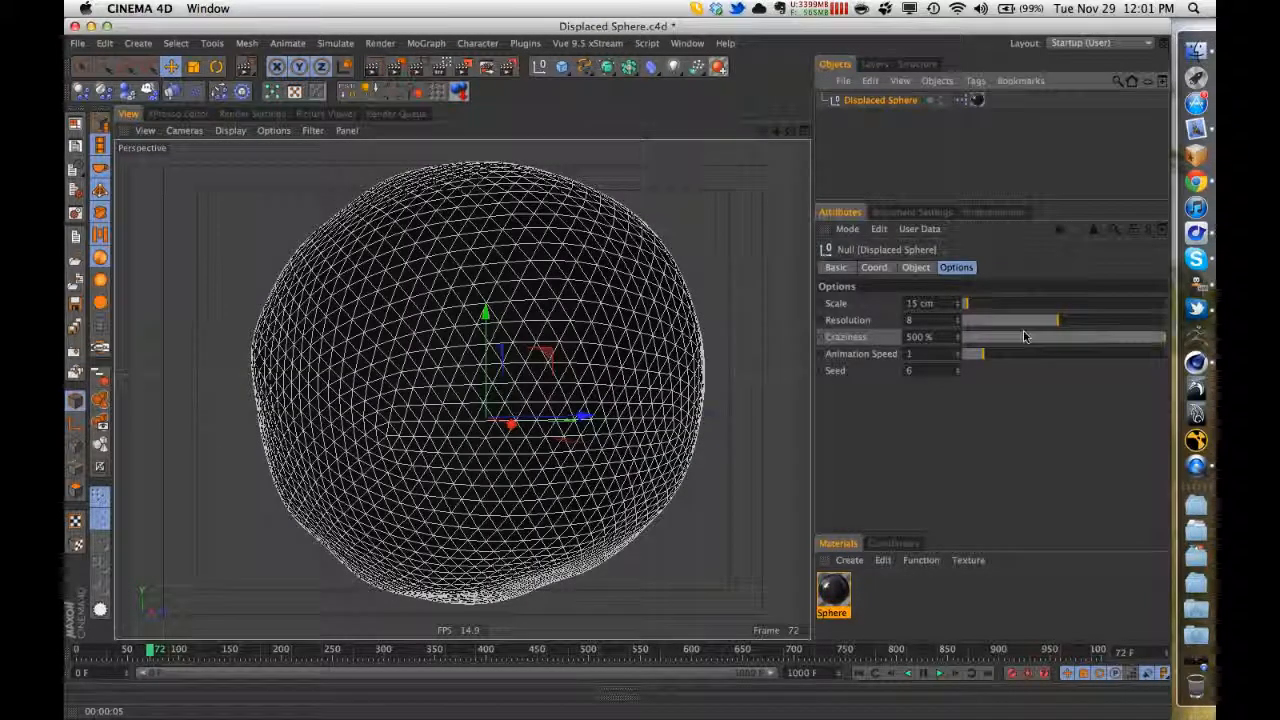
- Set the Displaced Sphere's Scale to 88 cm, Seed to 0 and Craziness to 211 %
left_click_drag(966, 303, 993, 304)
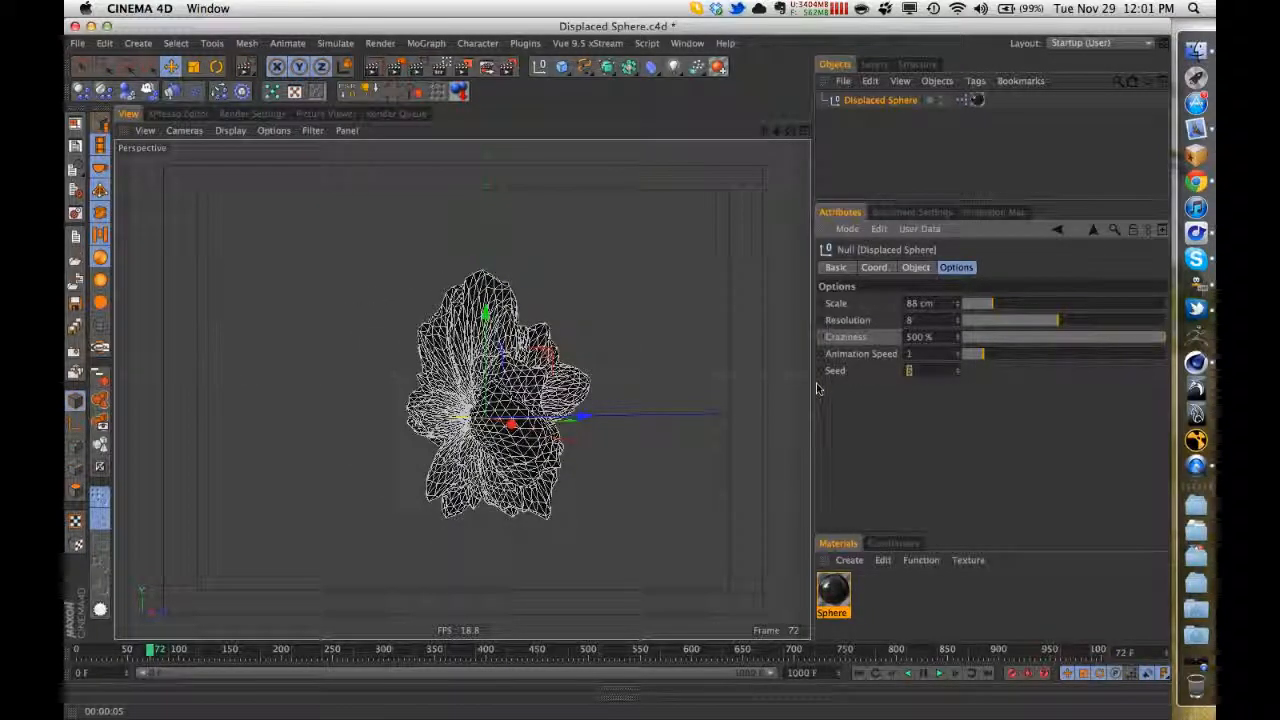
type("0")
key("Return")
left_click_drag(985, 355, 1064, 343)
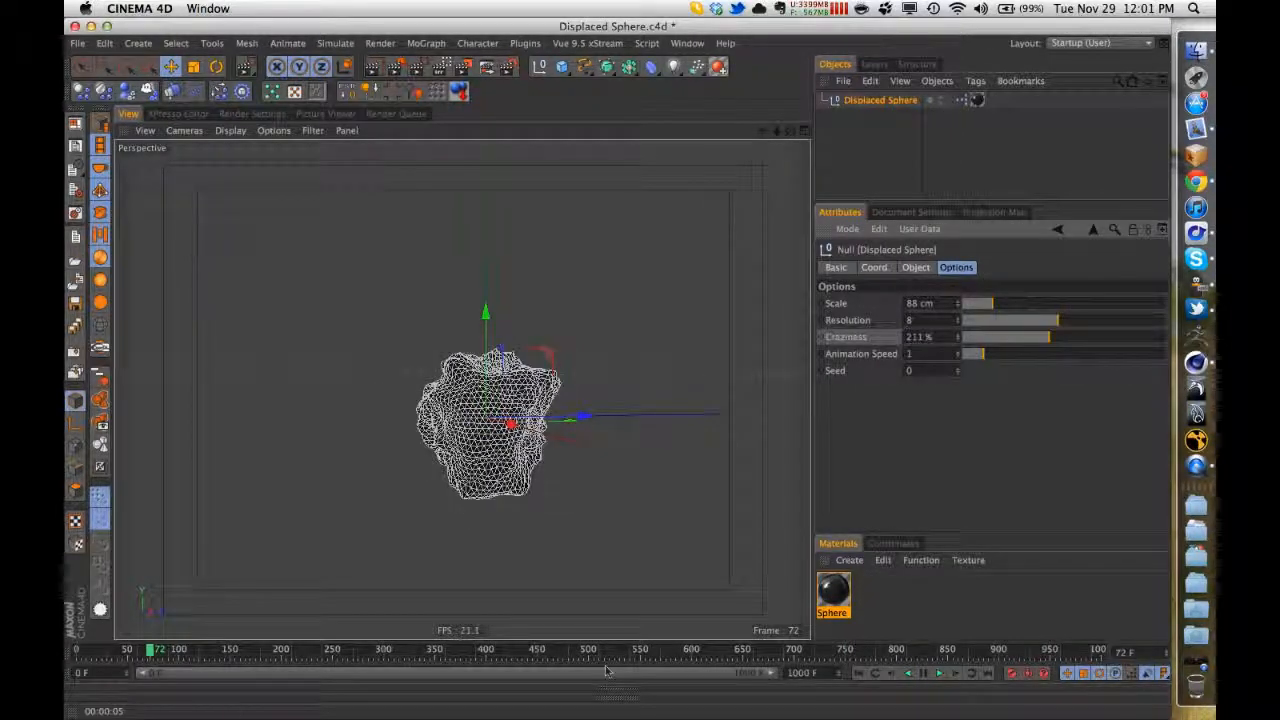
- Set the Displaced Sphere's Animation Speed to 0 and scrub the timeline to compare the motion with and without it
left_click(95, 652)
left_click_drag(226, 648, 368, 650)
left_click_drag(983, 356, 962, 357)
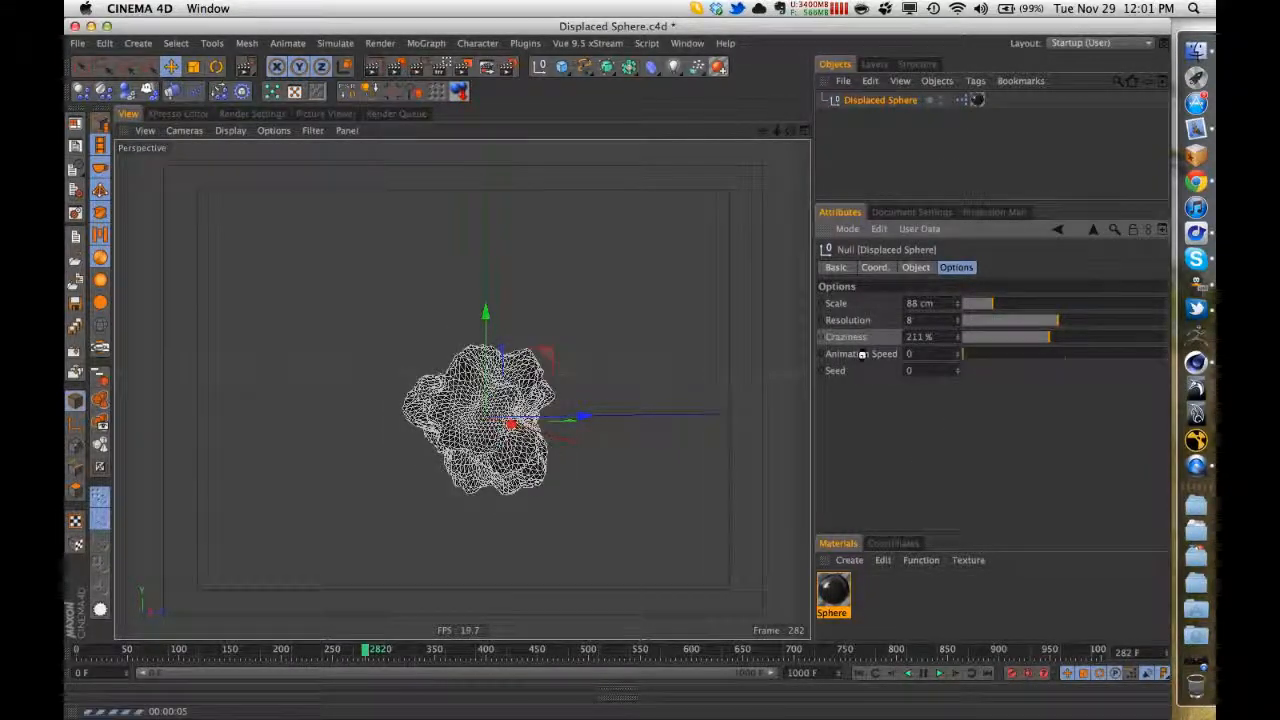
left_click_drag(86, 655, 183, 659)
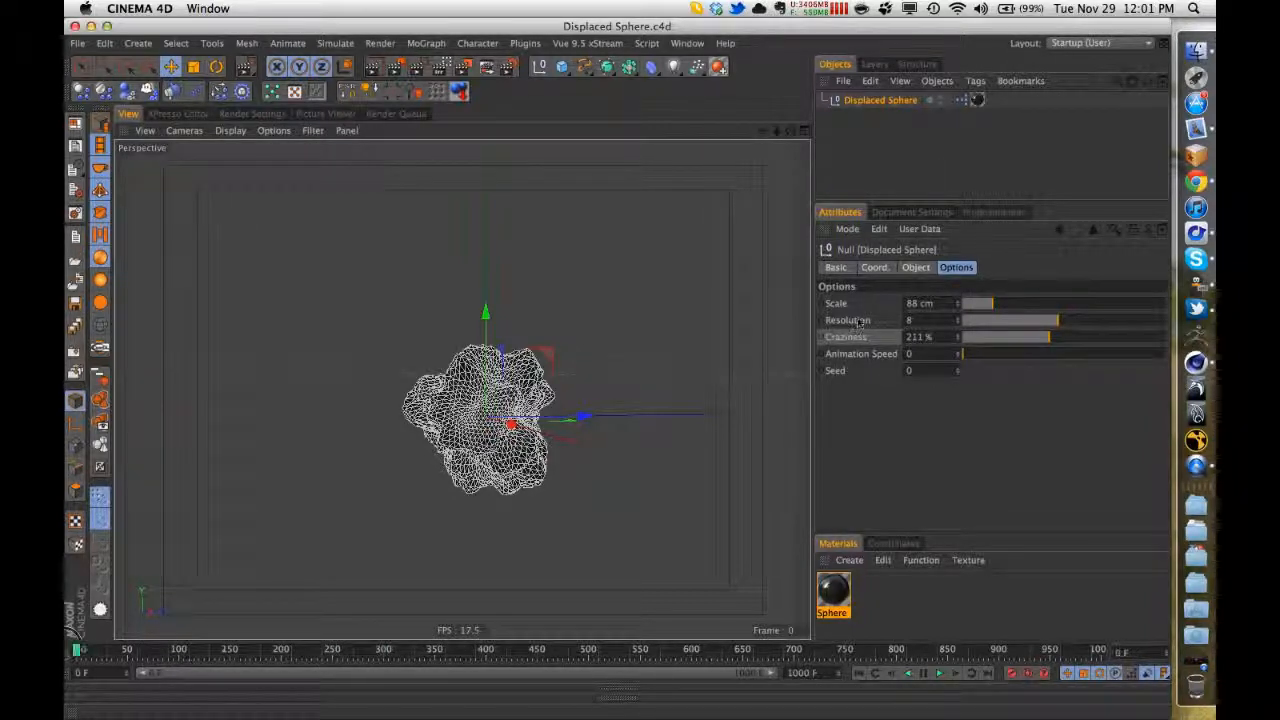
- Try lower Craziness values on the Displaced Sphere and raise Craziness to 500 %
left_click(968, 338)
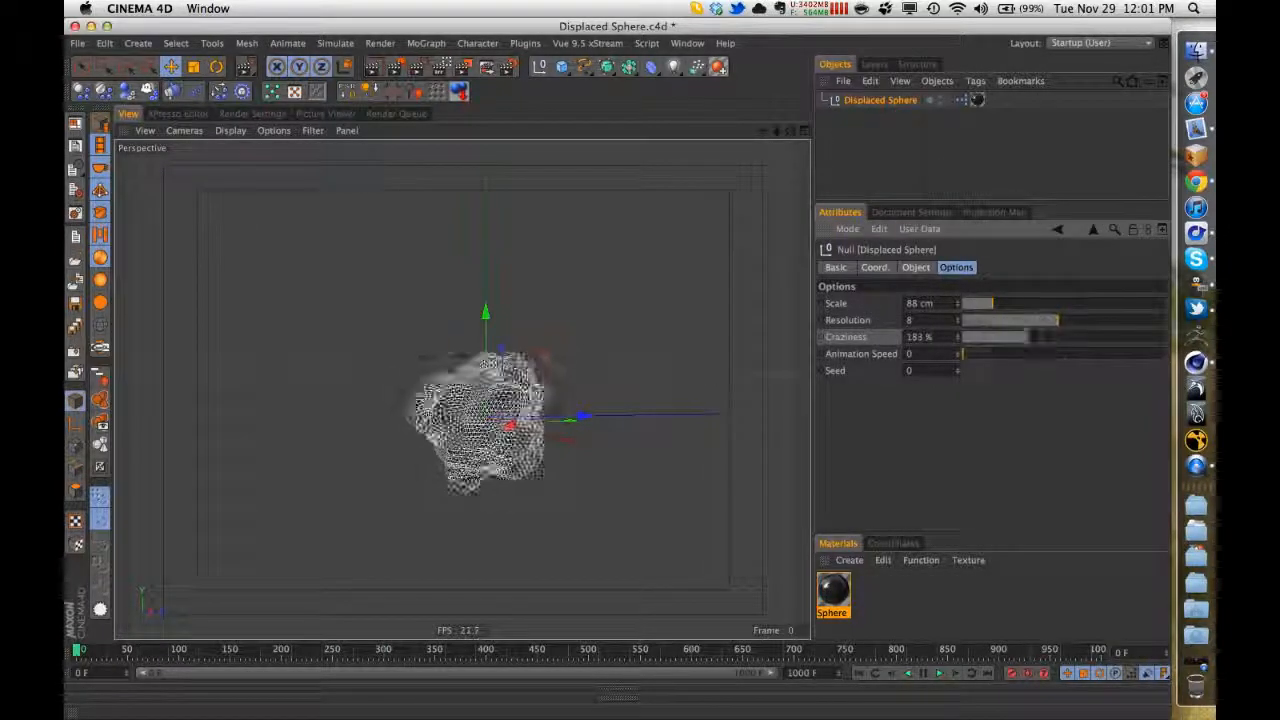
left_click_drag(1030, 338, 1150, 339)
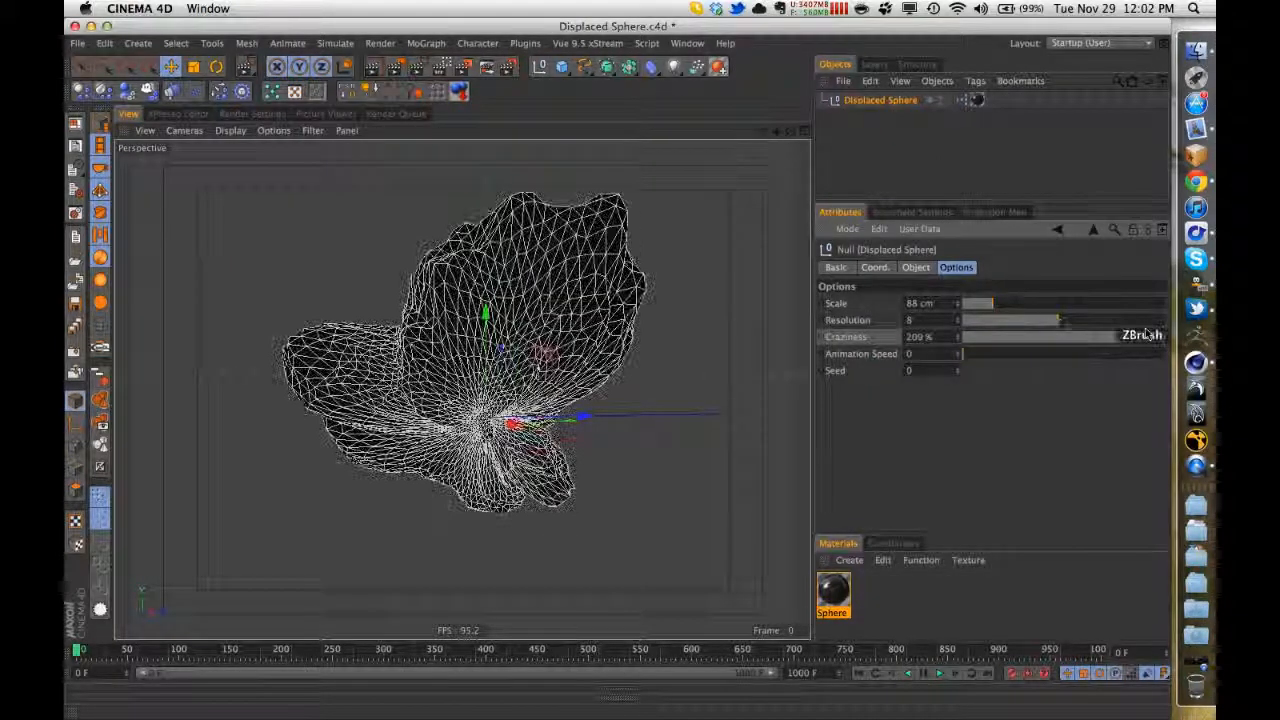
left_click(846, 142)
left_click(612, 288)
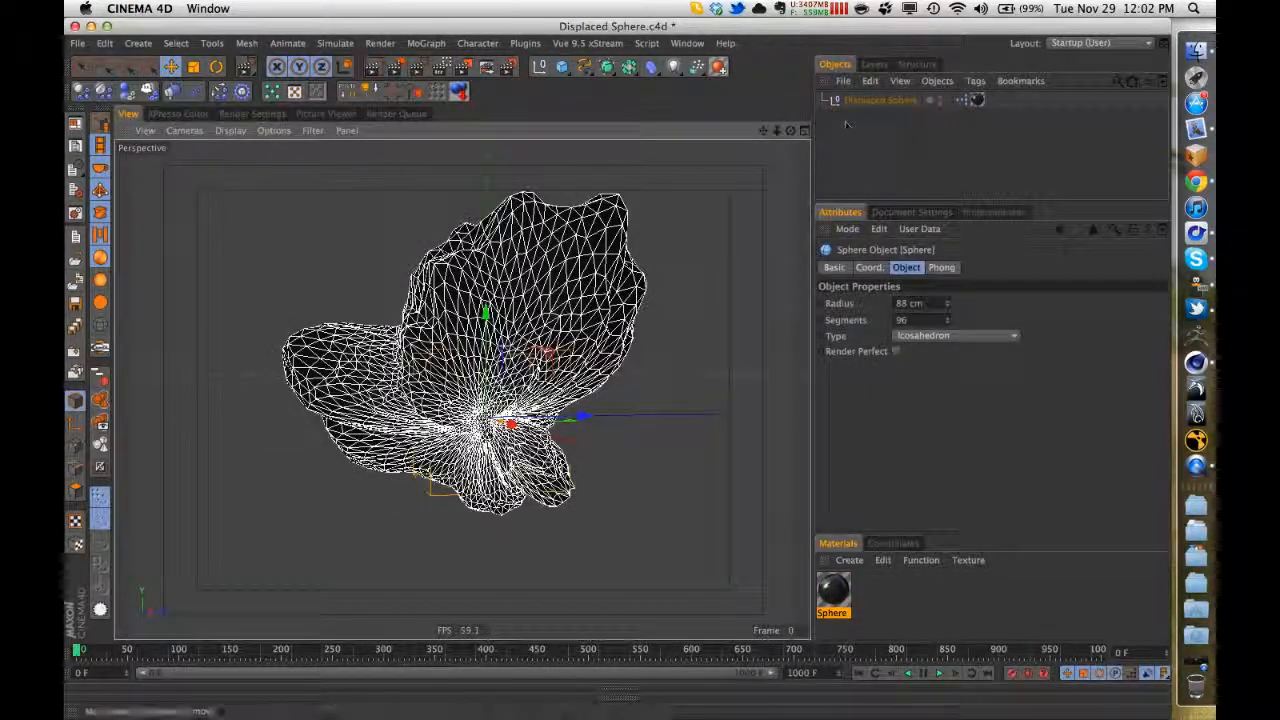
left_click(884, 101)
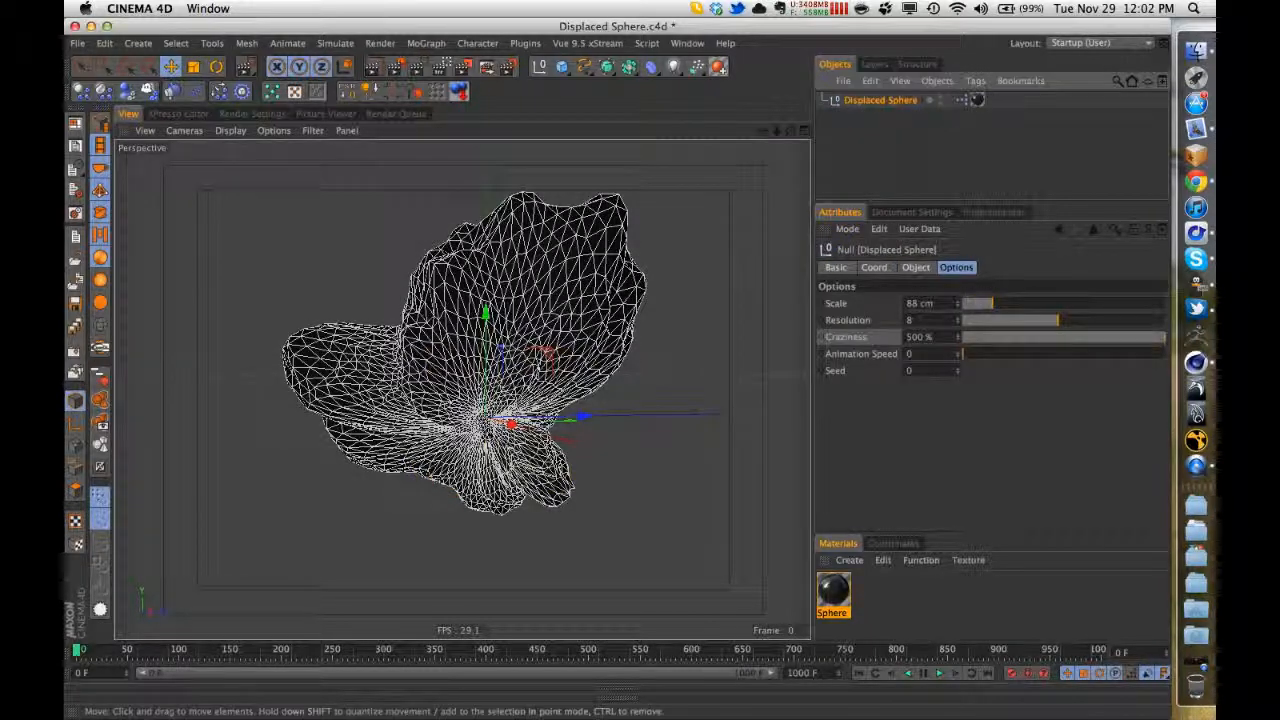
- Make two copies of the Displaced Sphere with Seed values of 1 and 2
left_click_drag(884, 101, 898, 156, "ctrl")
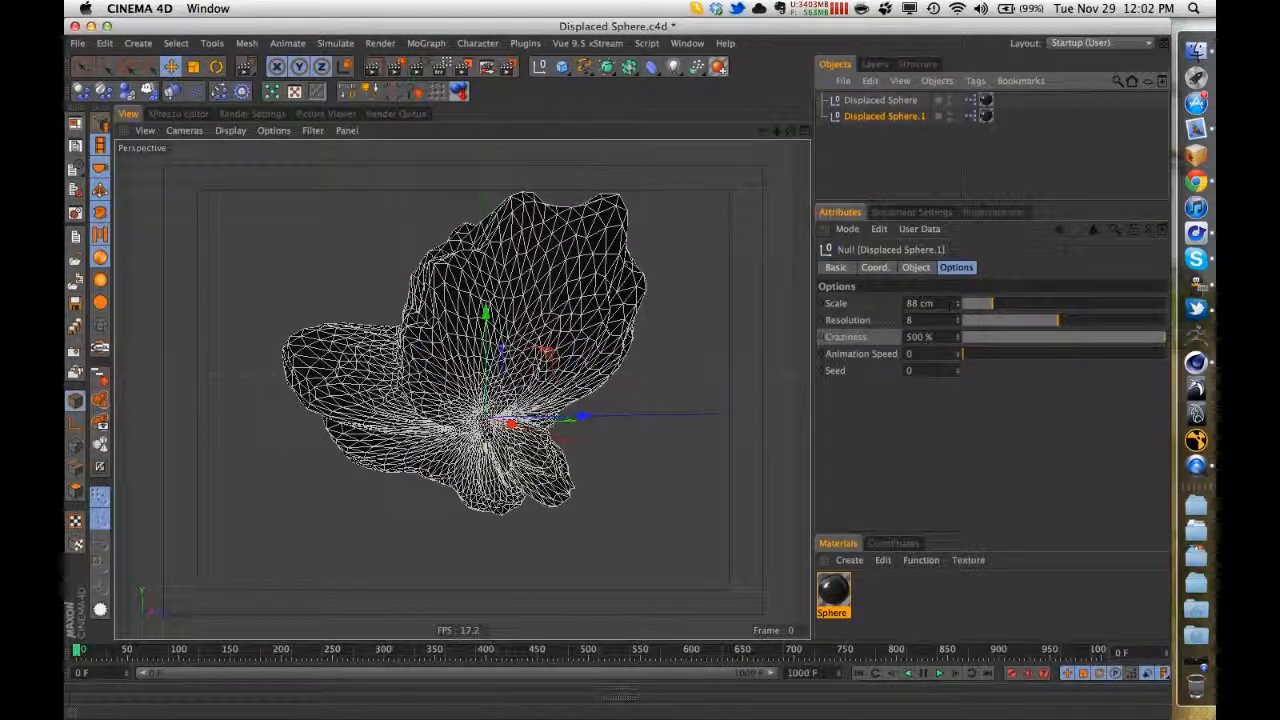
left_click(959, 370)
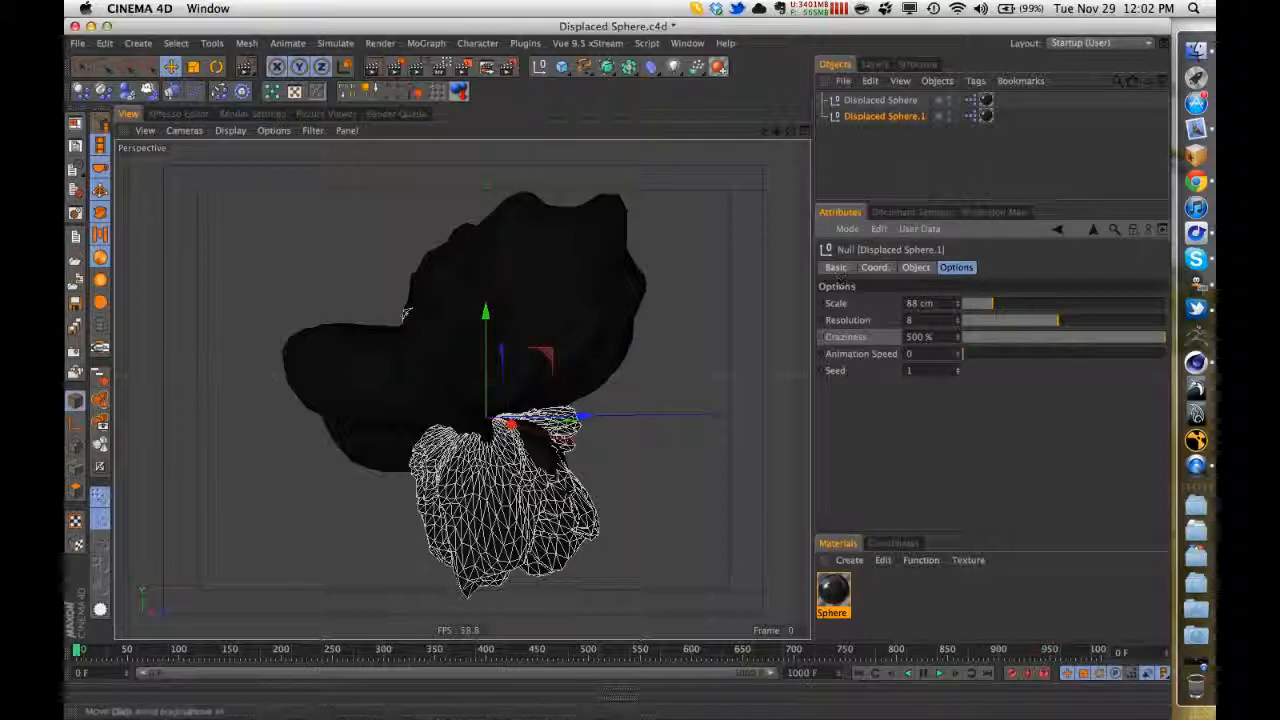
left_click_drag(884, 116, 903, 173, "ctrl")
left_click(959, 370)
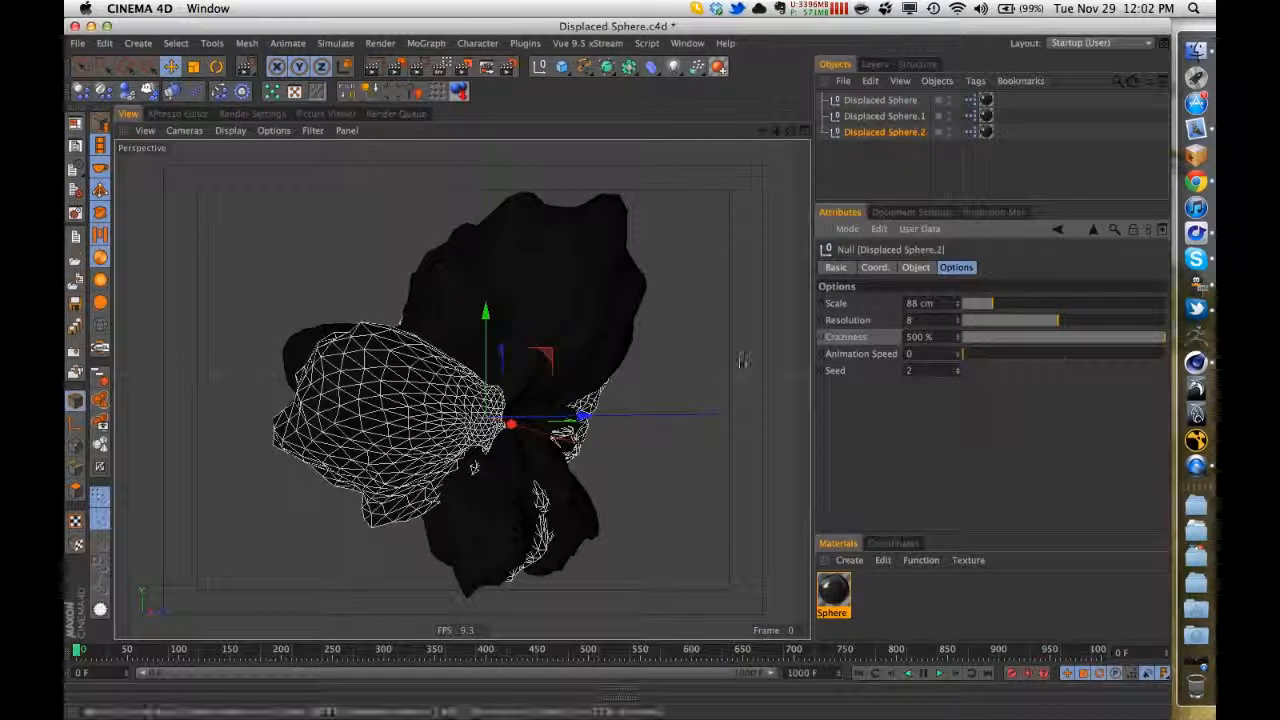
- Move the two Displaced Sphere copies to opposite sides of the original
left_click_drag(585, 415, 797, 329)
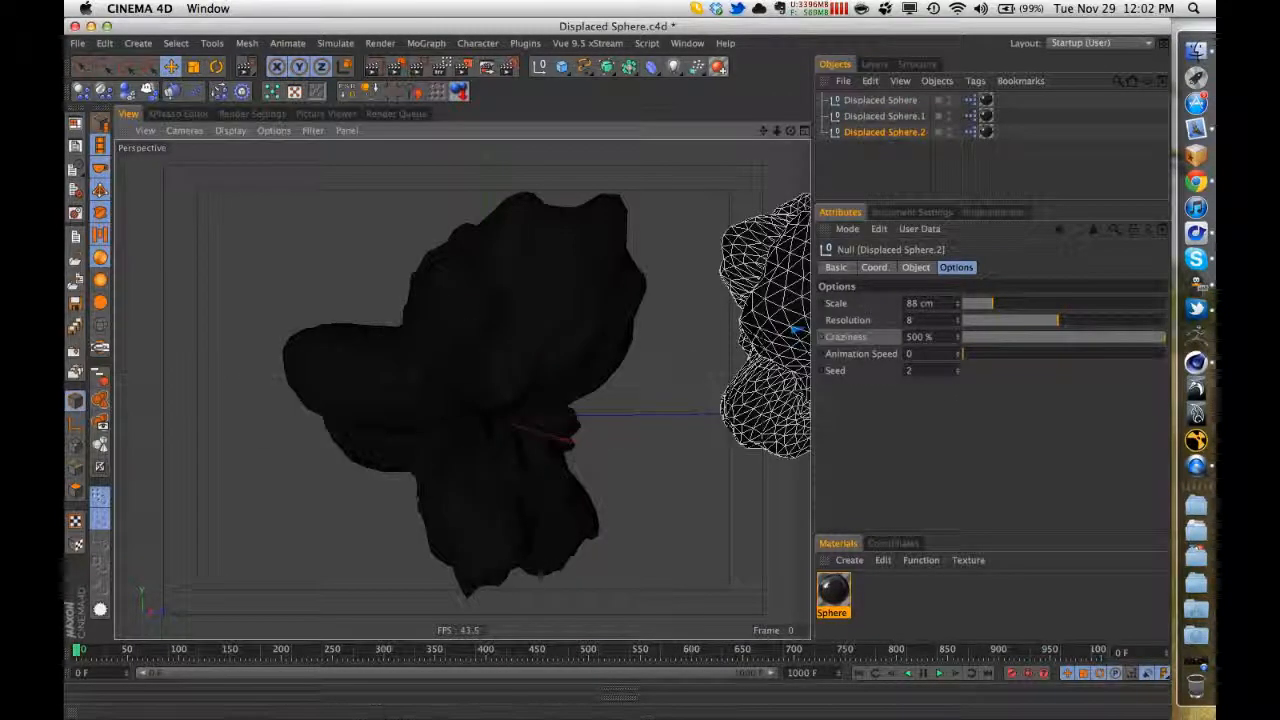
left_click(852, 118)
left_click_drag(641, 364, 391, 172)
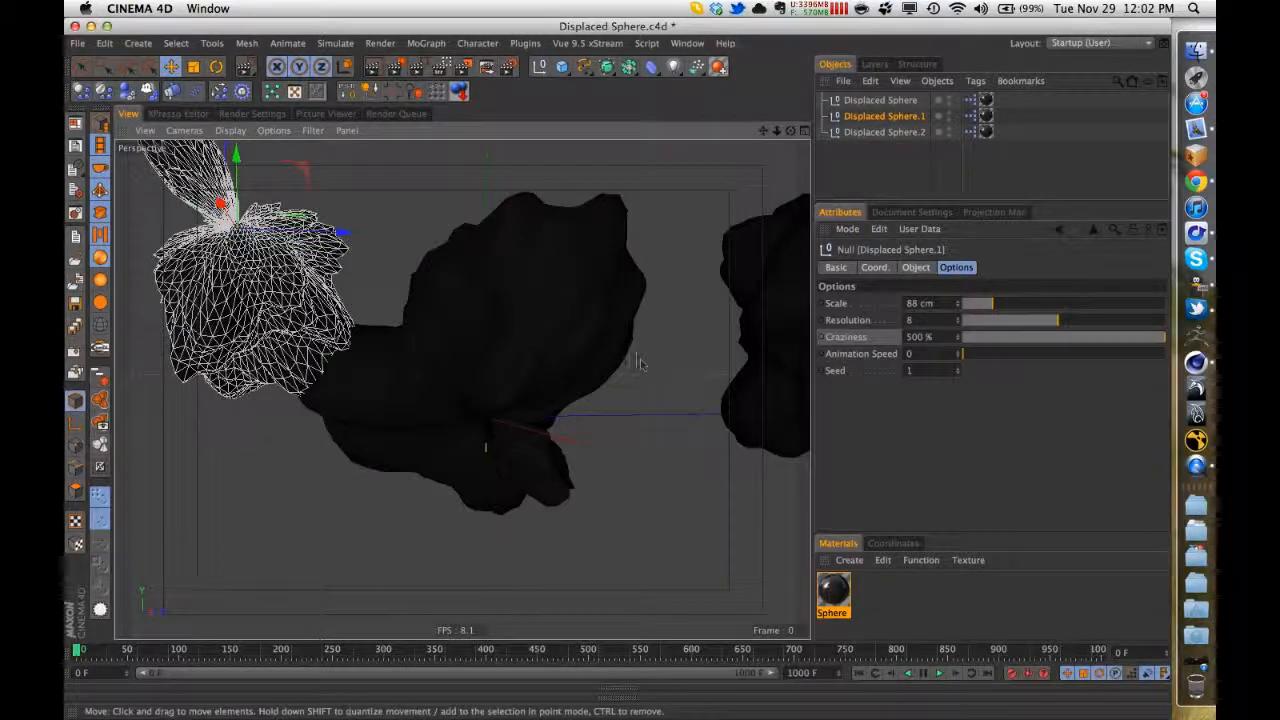
left_click_drag(577, 364, 503, 374, "alt")
left_click_drag(431, 247, 300, 250)
- Examine the differently seeded Displaced Sphere shapes from several angles and distances
left_click_drag(519, 365, 412, 386, "alt")
left_click_drag(498, 386, 415, 385, "alt")
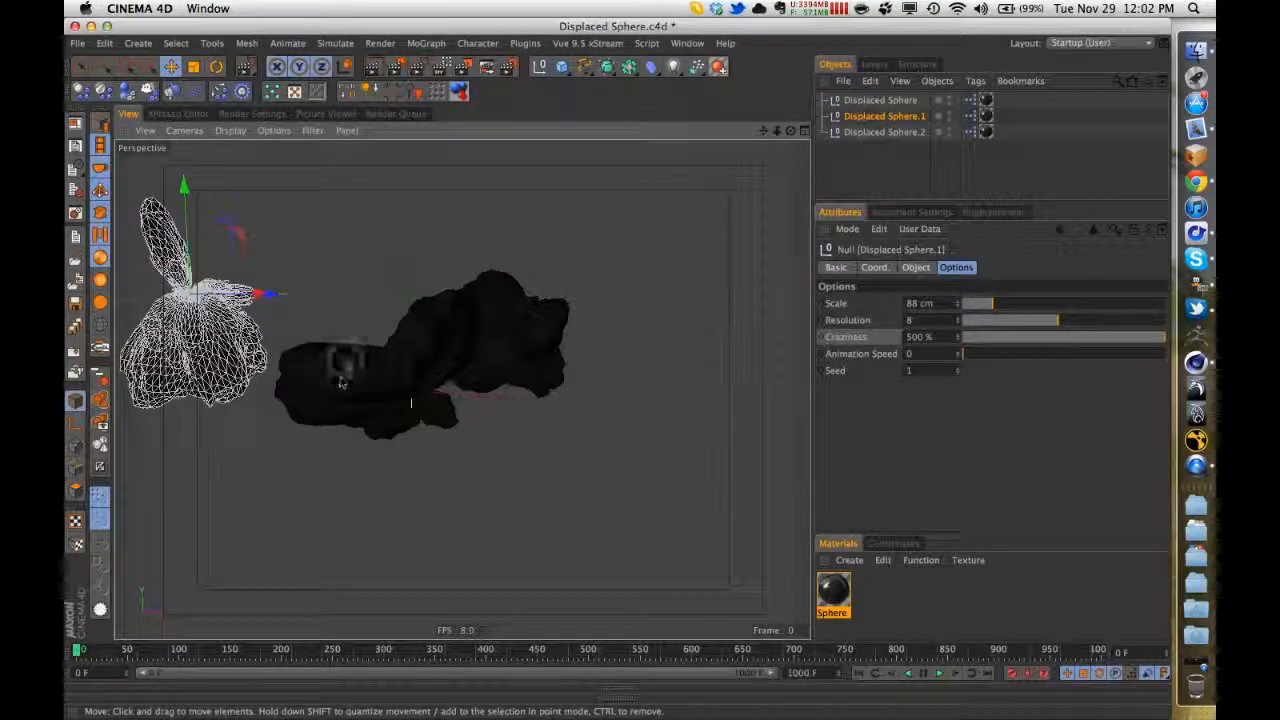
right_click_drag(348, 360, 500, 375, "alt")
left_click_drag(500, 377, 550, 384, "alt")
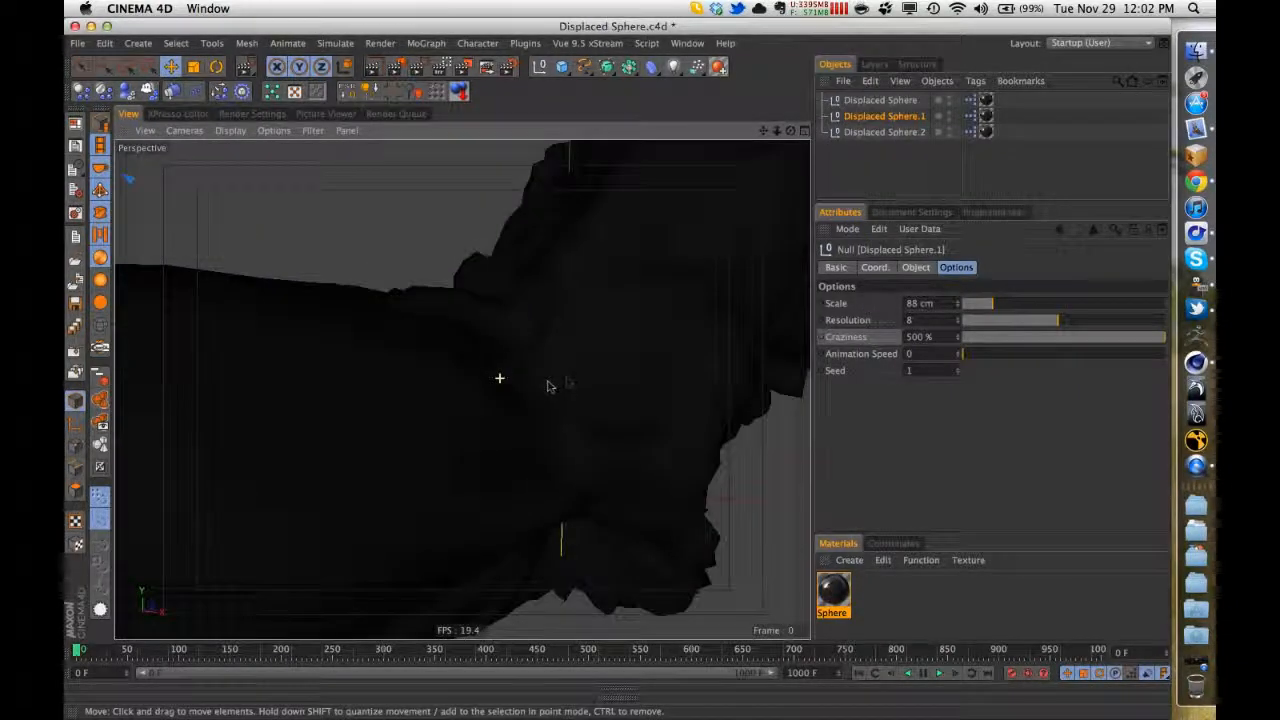
right_click_drag(547, 380, 462, 387, "alt")
mouse_move(463, 388)
left_mouse_down("alt")
mouse_move(500, 385)
mouse_move(460, 392)
left_mouse_up("alt")
left_click(857, 163)
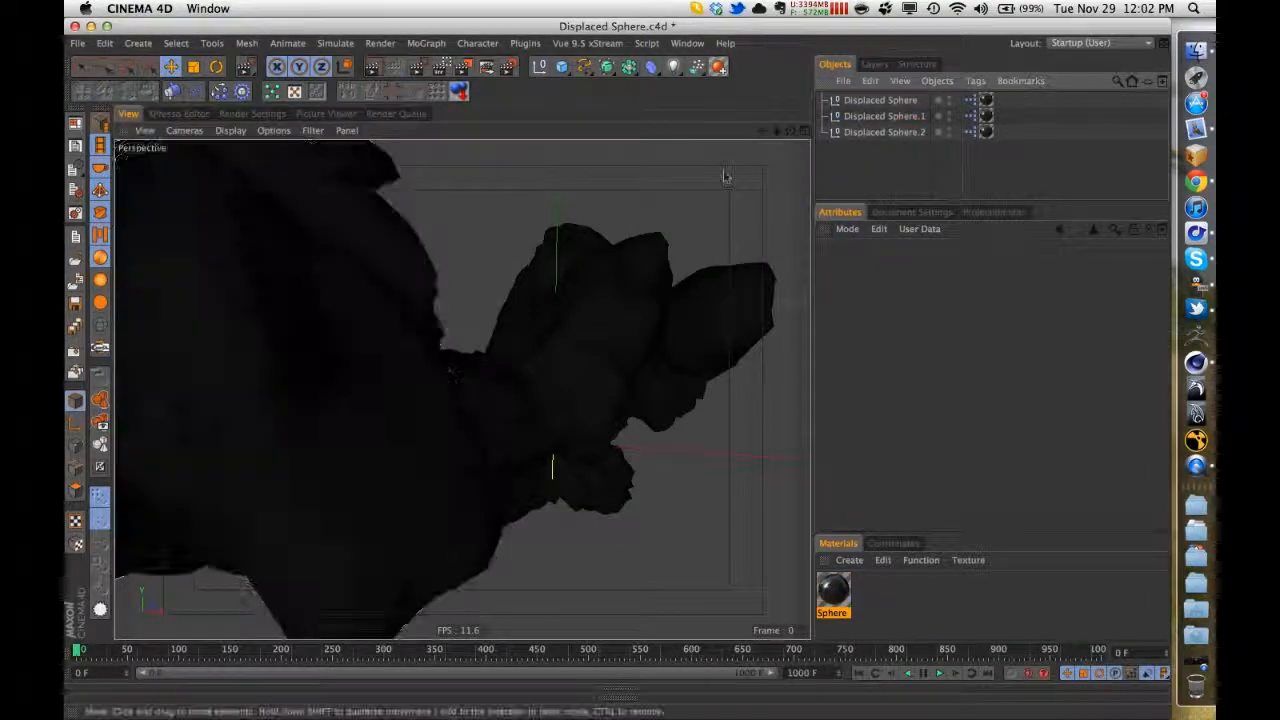
left_click_drag(625, 369, 551, 360, "alt")
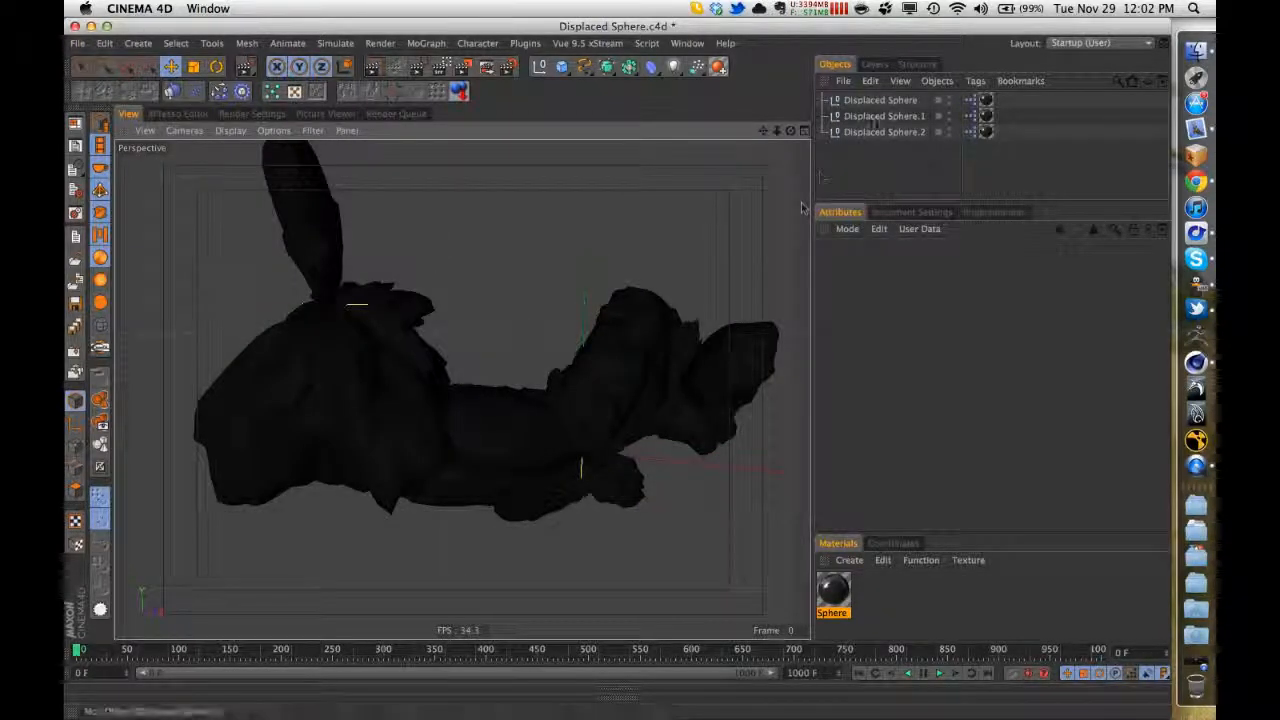
- Pick the shapes directly in the viewport and move the original's inner Sphere down and the second copy's inner Sphere up
left_click(872, 118)
left_click(868, 164)
left_click_drag(557, 375, 560, 392)
left_click(560, 391)
left_click_drag(579, 456, 596, 511)
left_click(562, 368)
left_click_drag(648, 312, 554, 194)
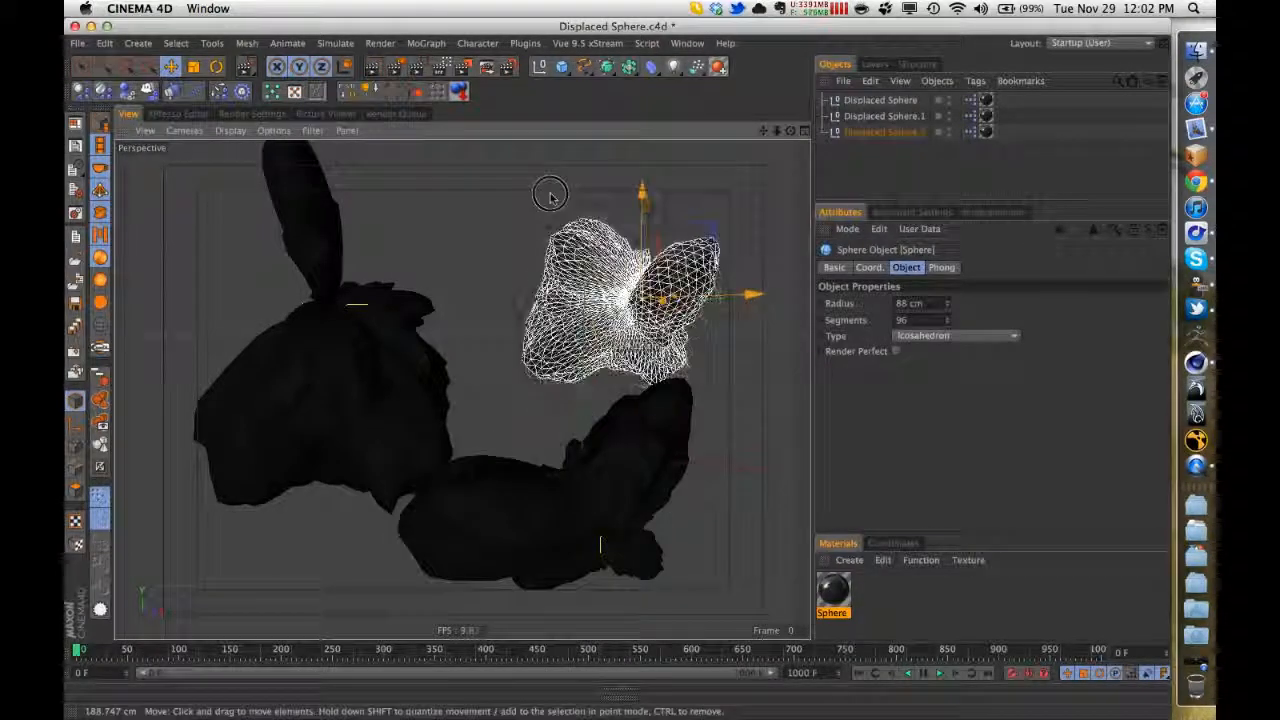
- Delete the copies Displaced Sphere.1 and Displaced Sphere.2
left_click(877, 158)
left_click(877, 132)
left_click(877, 116, "shift")
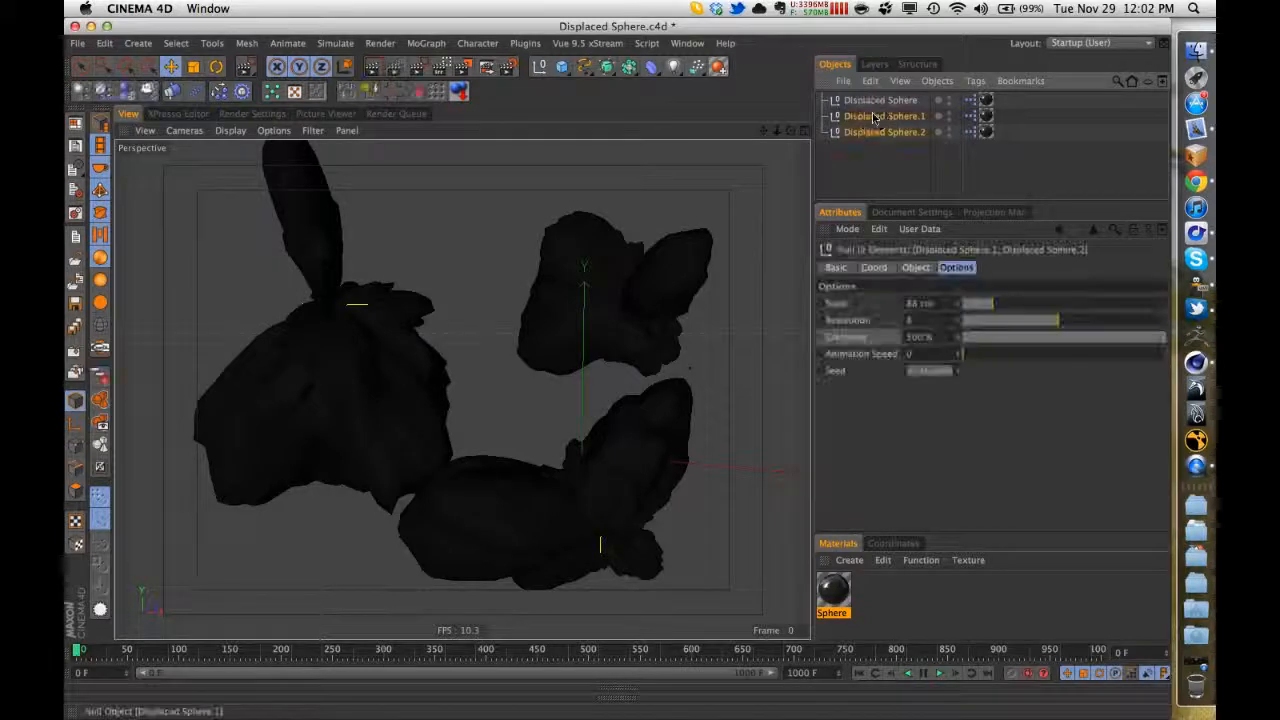
key("Delete")
- Check the Displaced Sphere's coordinates and reveal its child objects by showing the Hidden Content layer in the object list
left_click(878, 100)
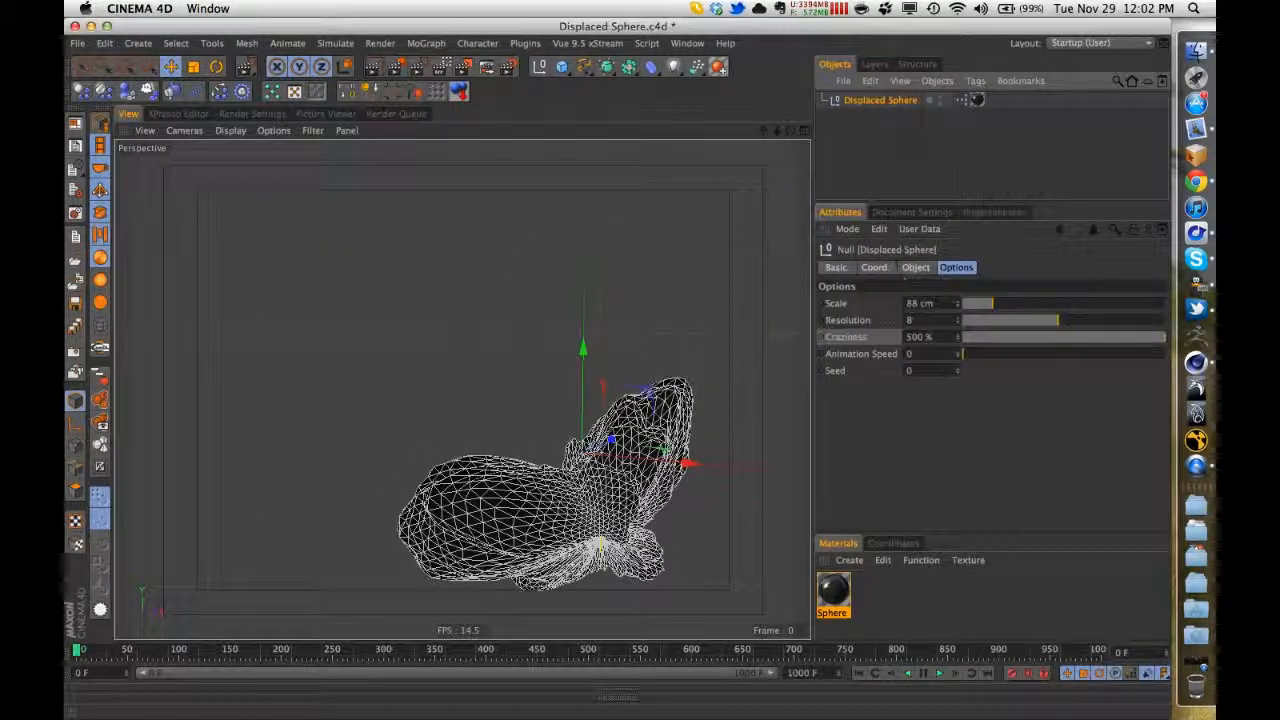
left_click(874, 267)
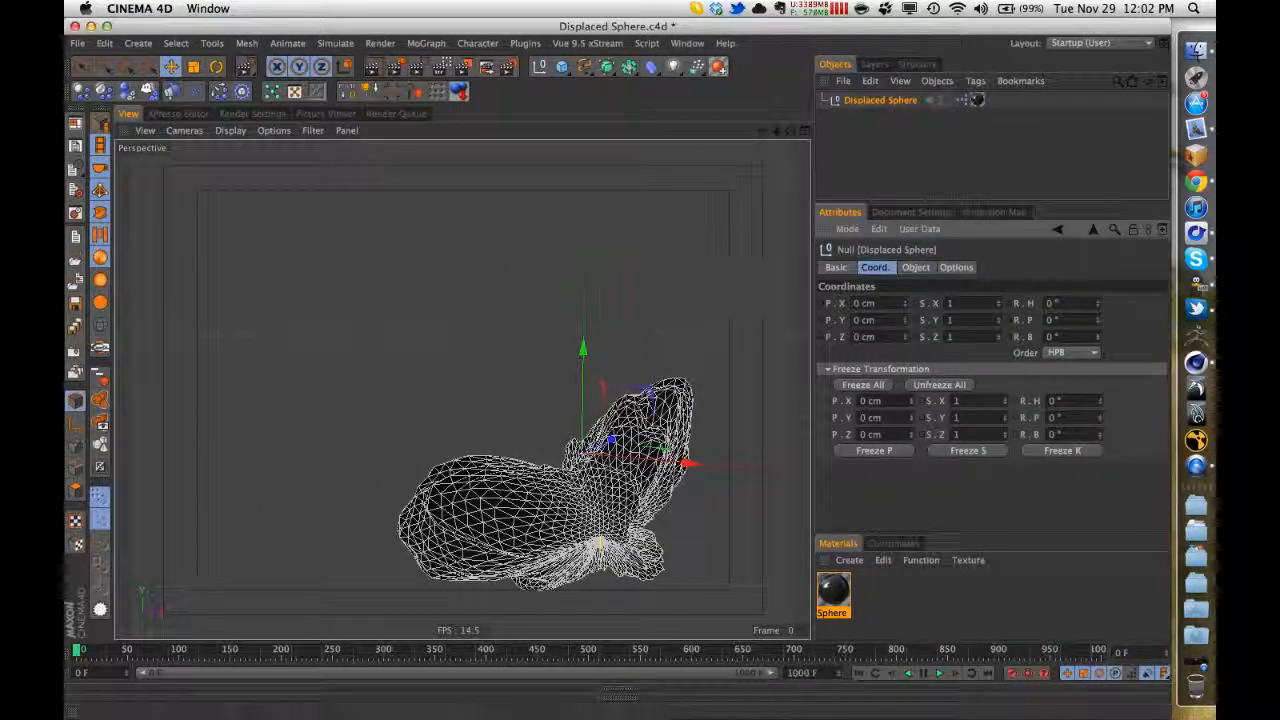
left_click(750, 306)
left_click(874, 64)
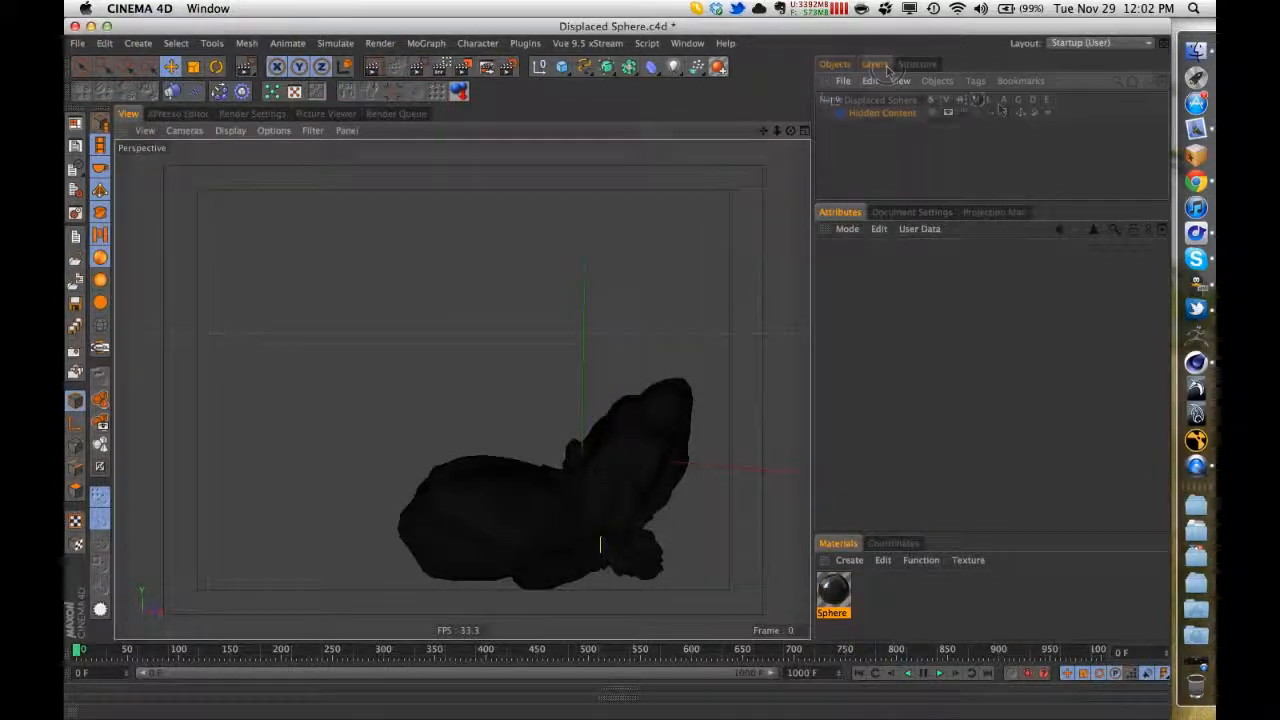
left_click(836, 64)
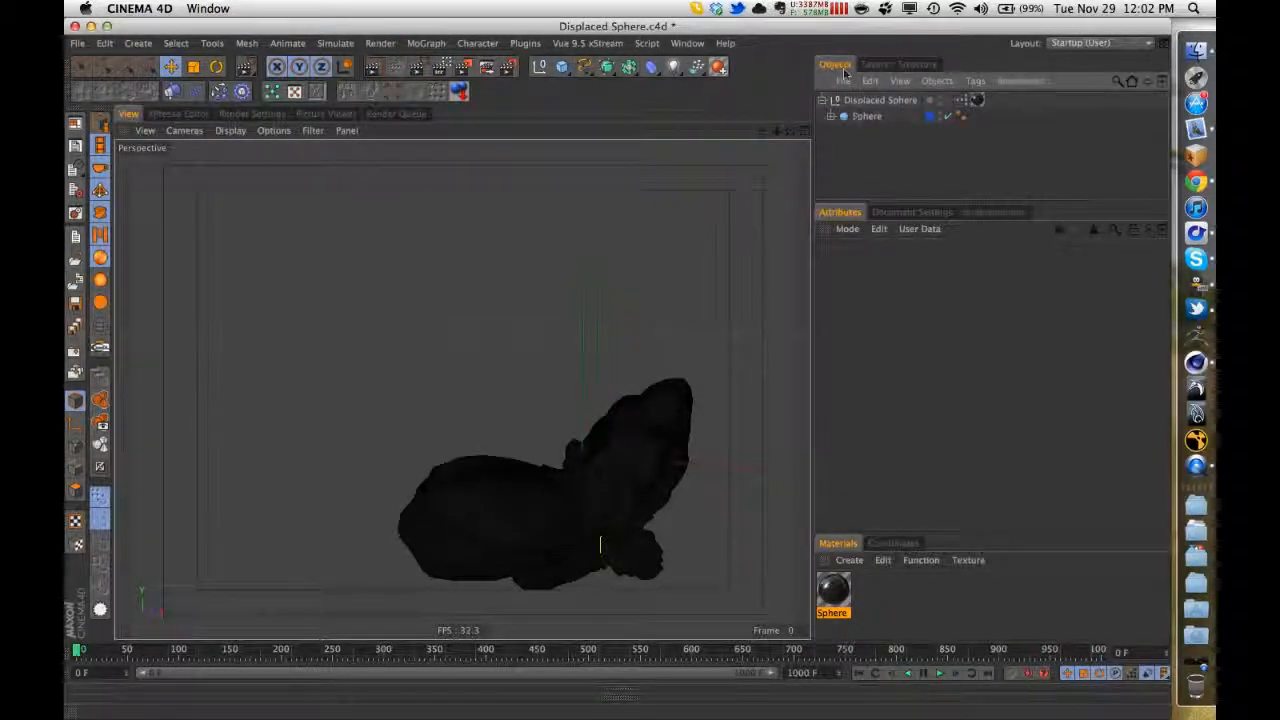
- Set the inner Sphere's X, Y and Z position to 0 cm
left_click(864, 117)
left_click(890, 303)
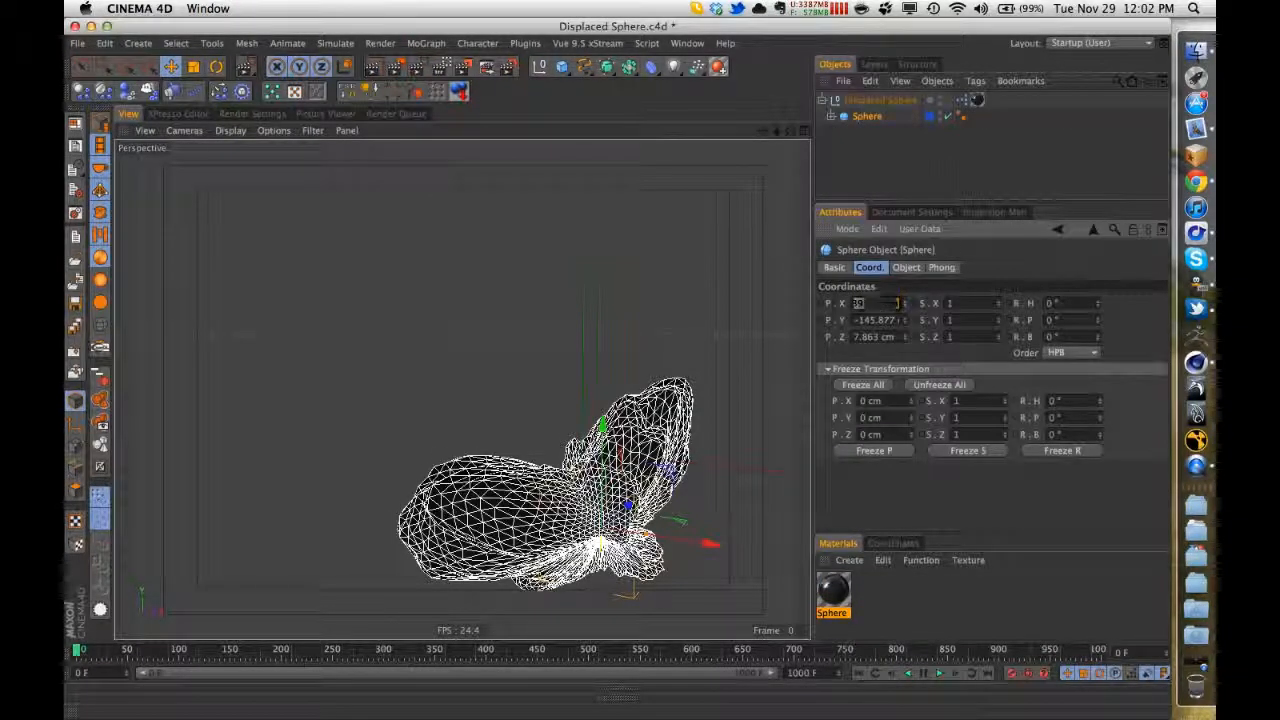
type("0")
key("Tab")
type("0")
key("Tab")
type("0")
key("Tab")
- Add a Protection tag to the inner Sphere
right_click(869, 121)
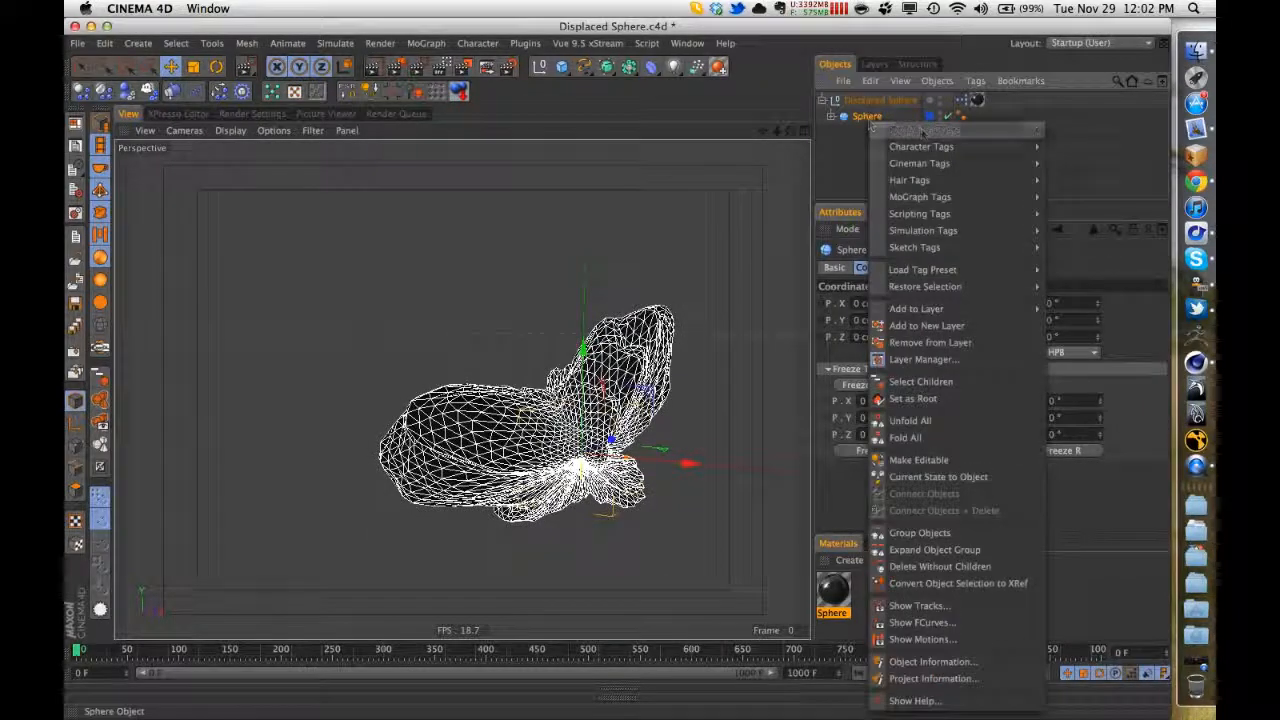
mouse_move(922, 131)
left_click(1068, 347)
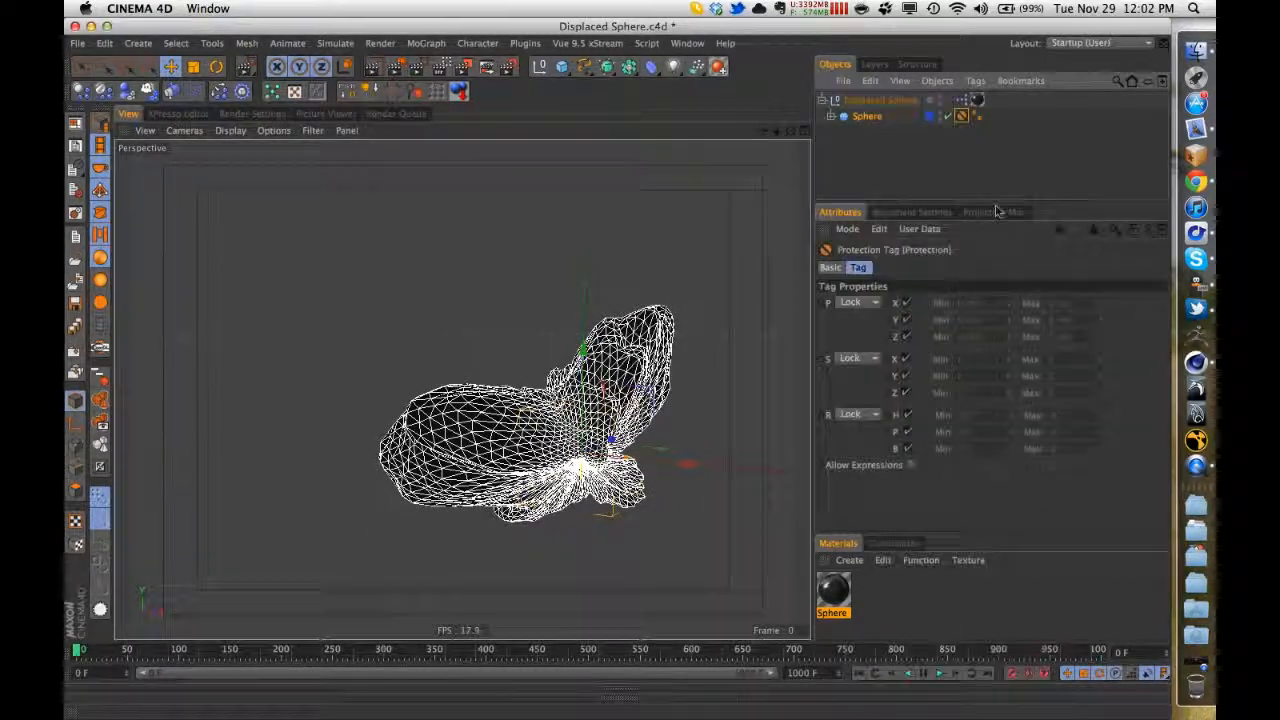
- Try moving the parent Displaced Sphere in the viewport and undo the move
left_click(867, 102)
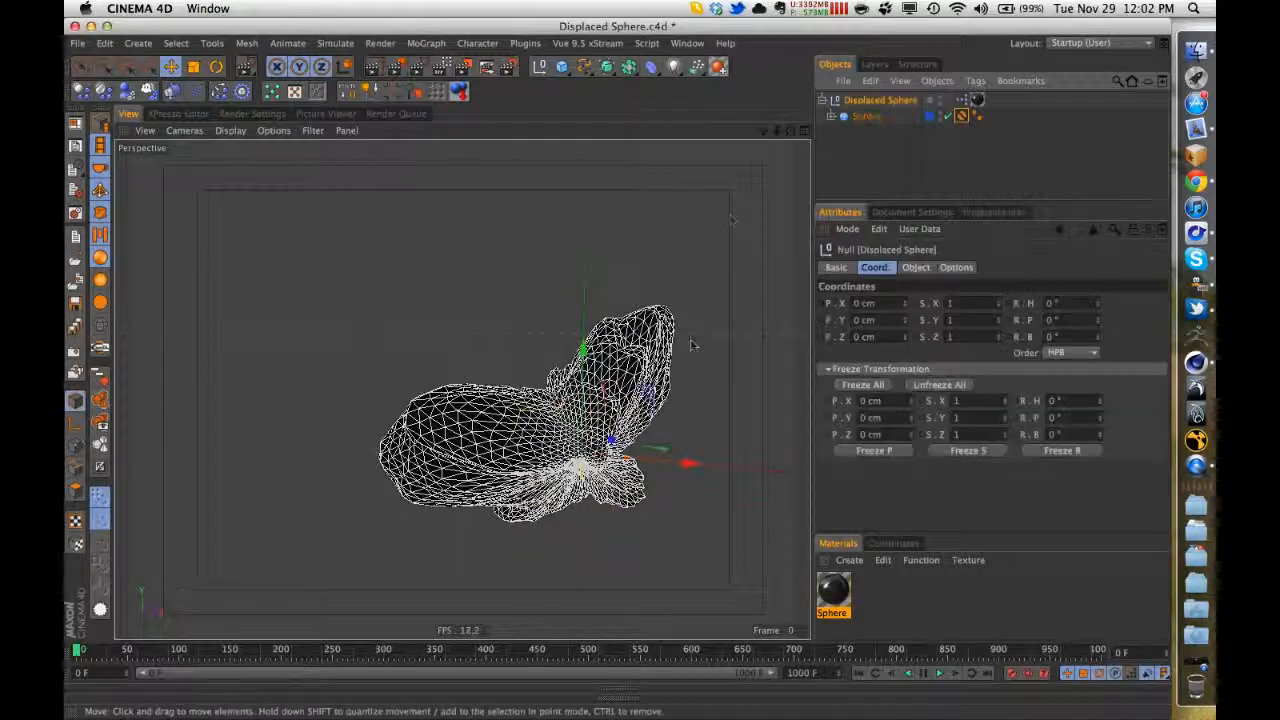
left_click_drag(672, 396, 675, 321)
key("super+z")
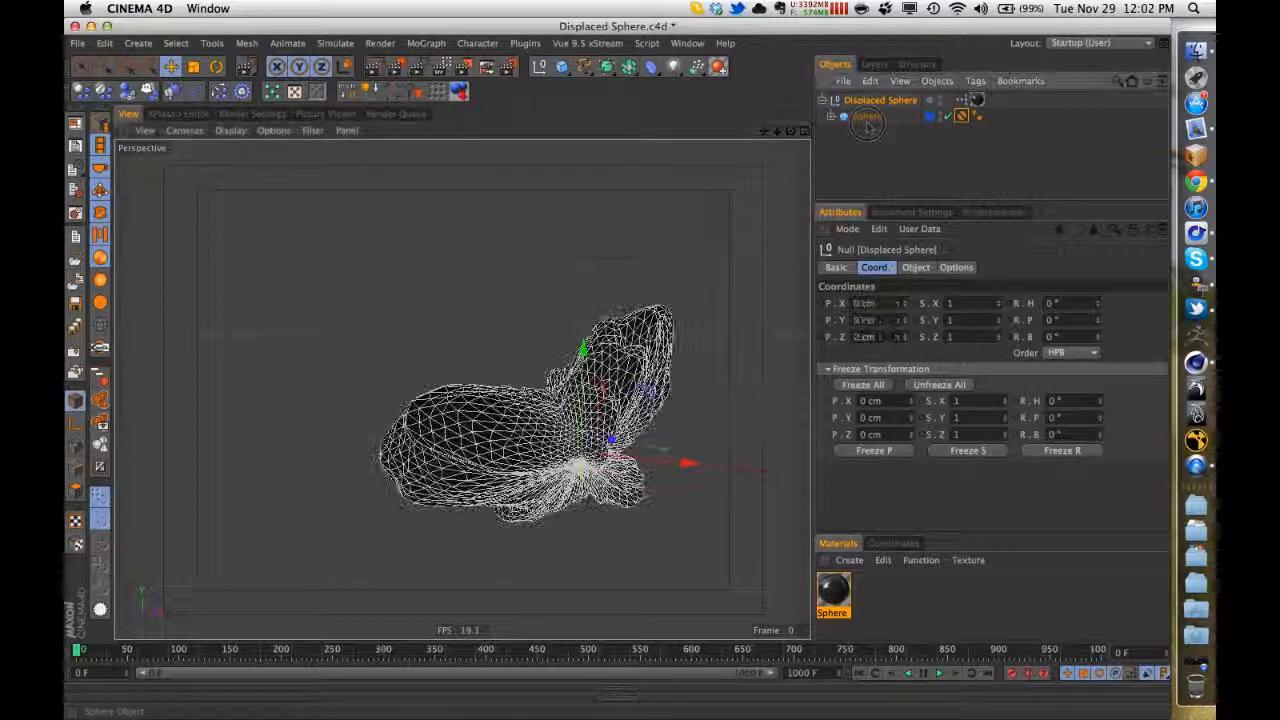
- Check the protected inner Sphere, collapse the Displaced Sphere's hierarchy and select the parent null
left_click(868, 121)
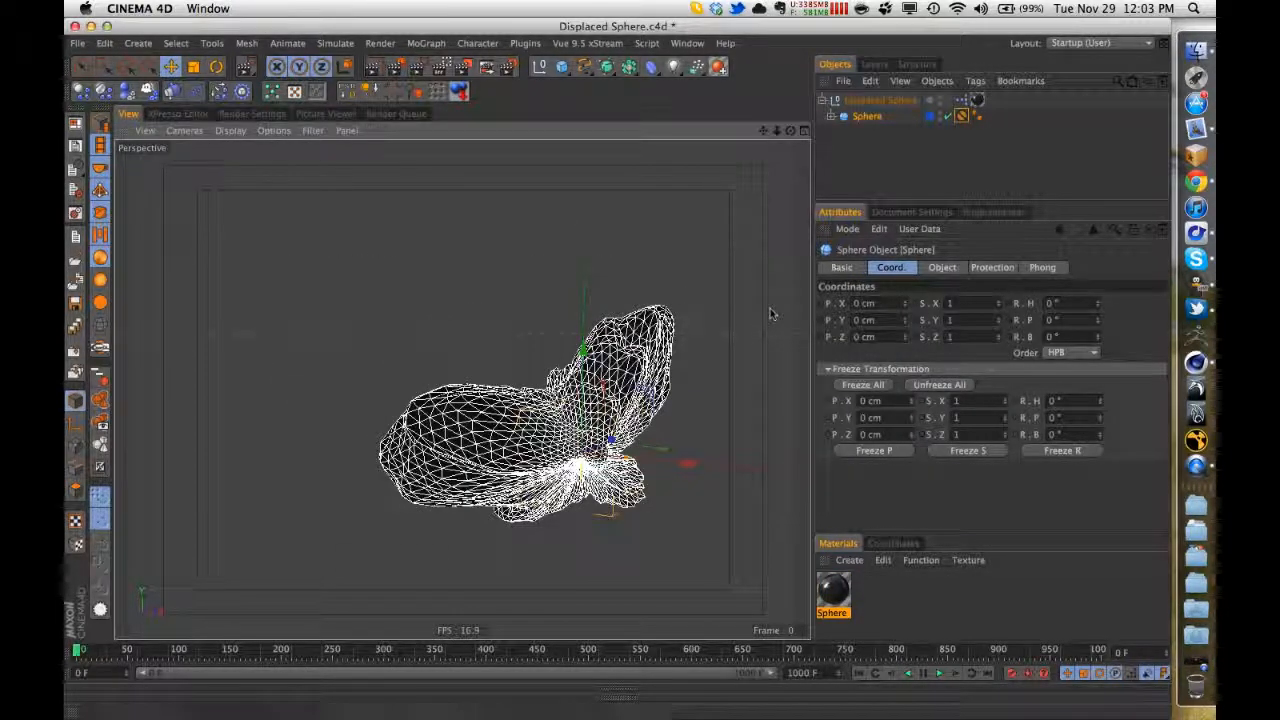
left_click(868, 146)
left_click(822, 100)
left_click(870, 101)
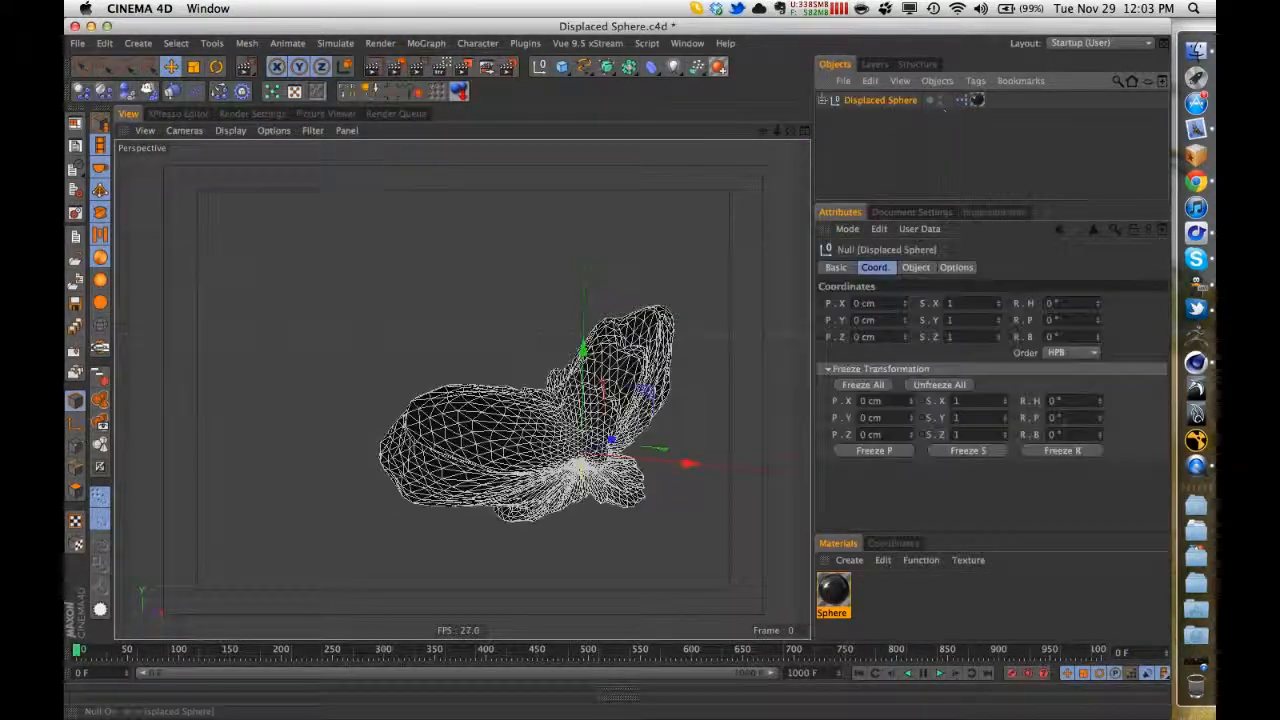
- Check the Hidden Content layer, return to the object list and save the scene
left_click(875, 64)
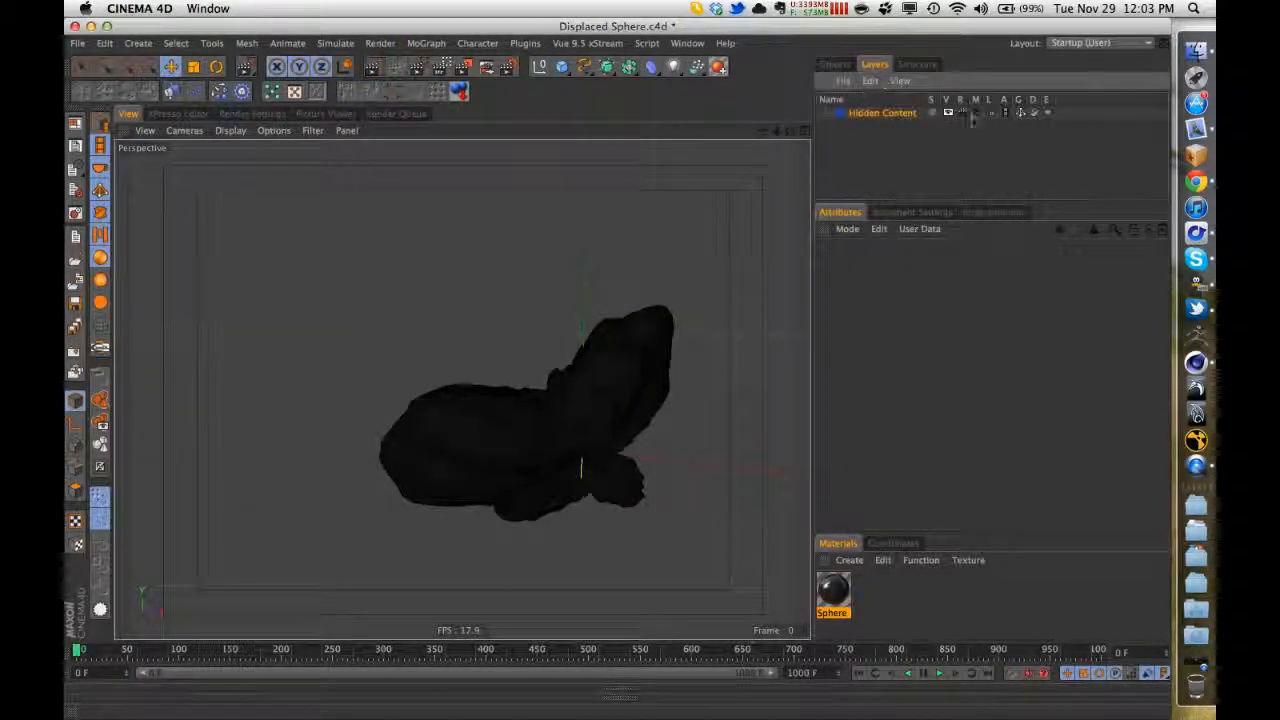
left_click(835, 64)
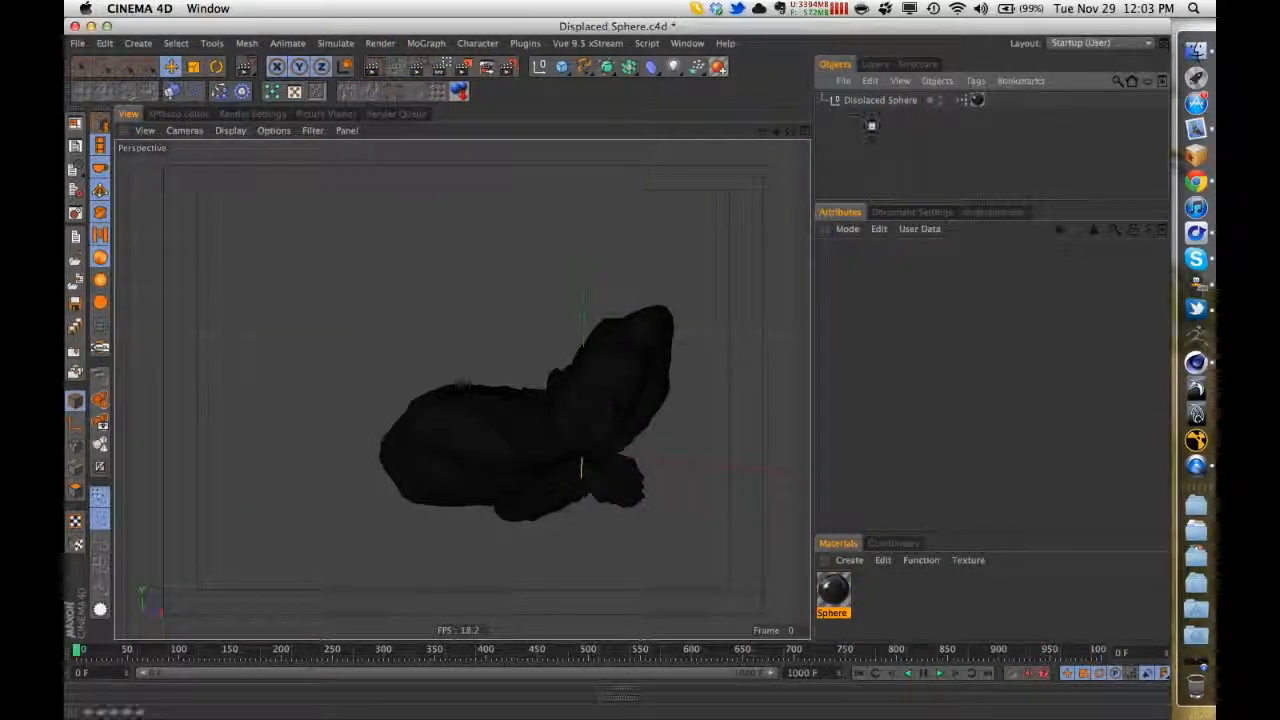
key("super+s")
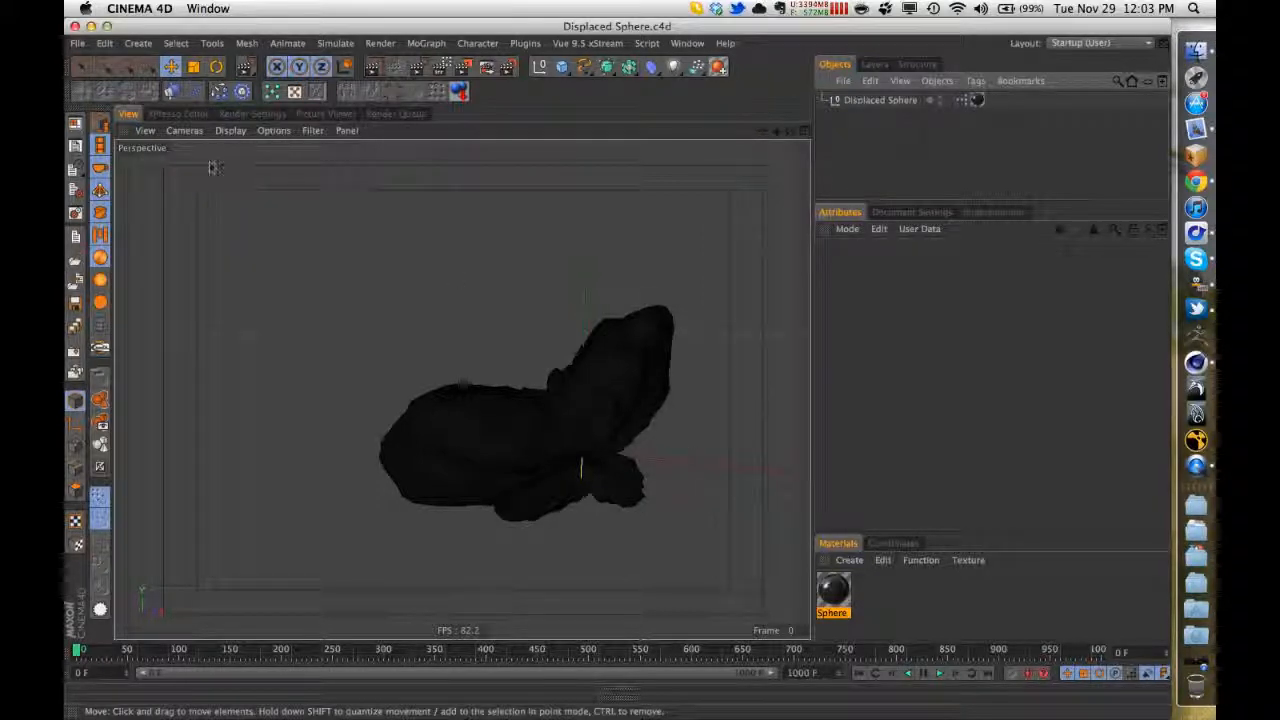
- Switch the viewport camera to Parallel projection and back to Perspective
left_click(184, 130)
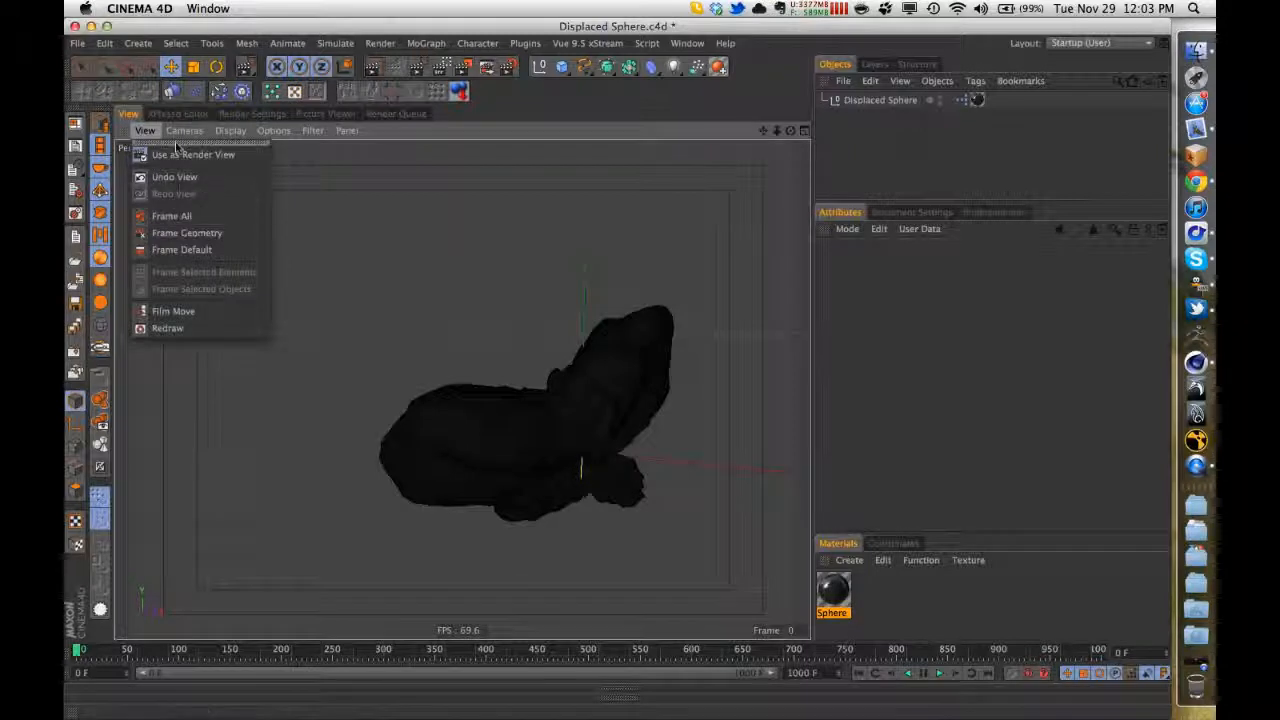
mouse_move(198, 131)
left_click(196, 228)
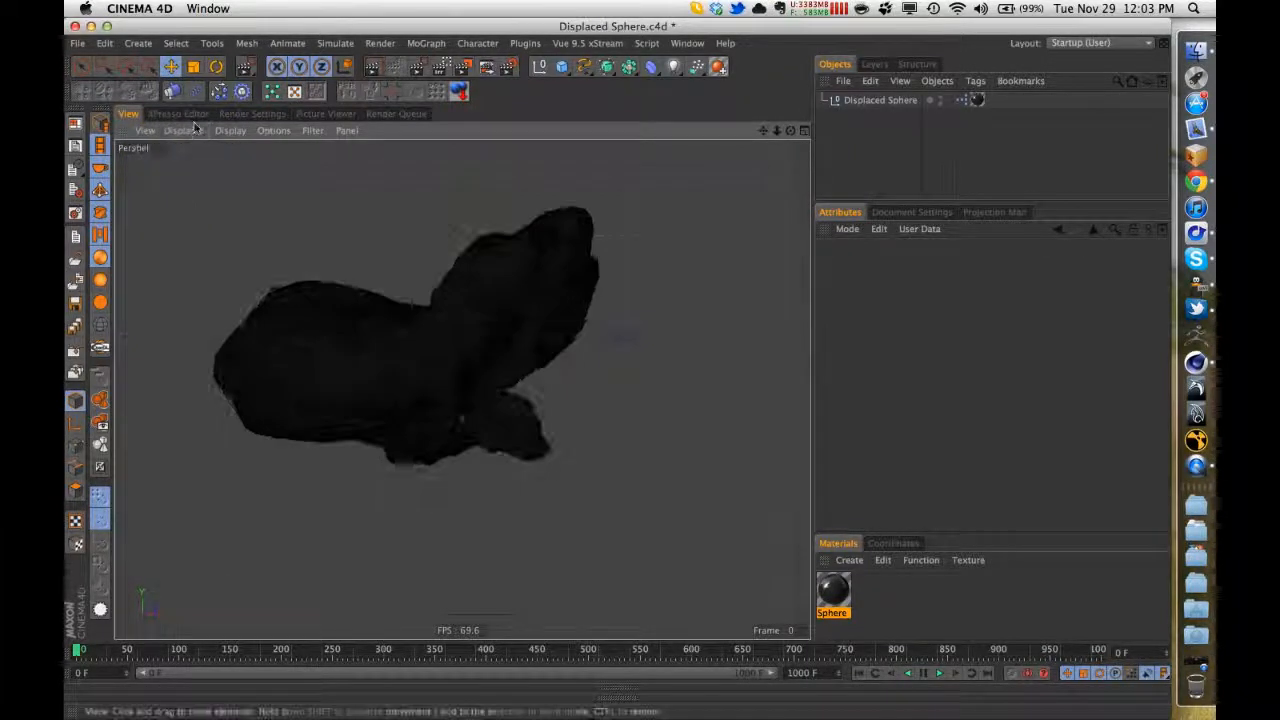
left_click(184, 130)
left_click(196, 212)
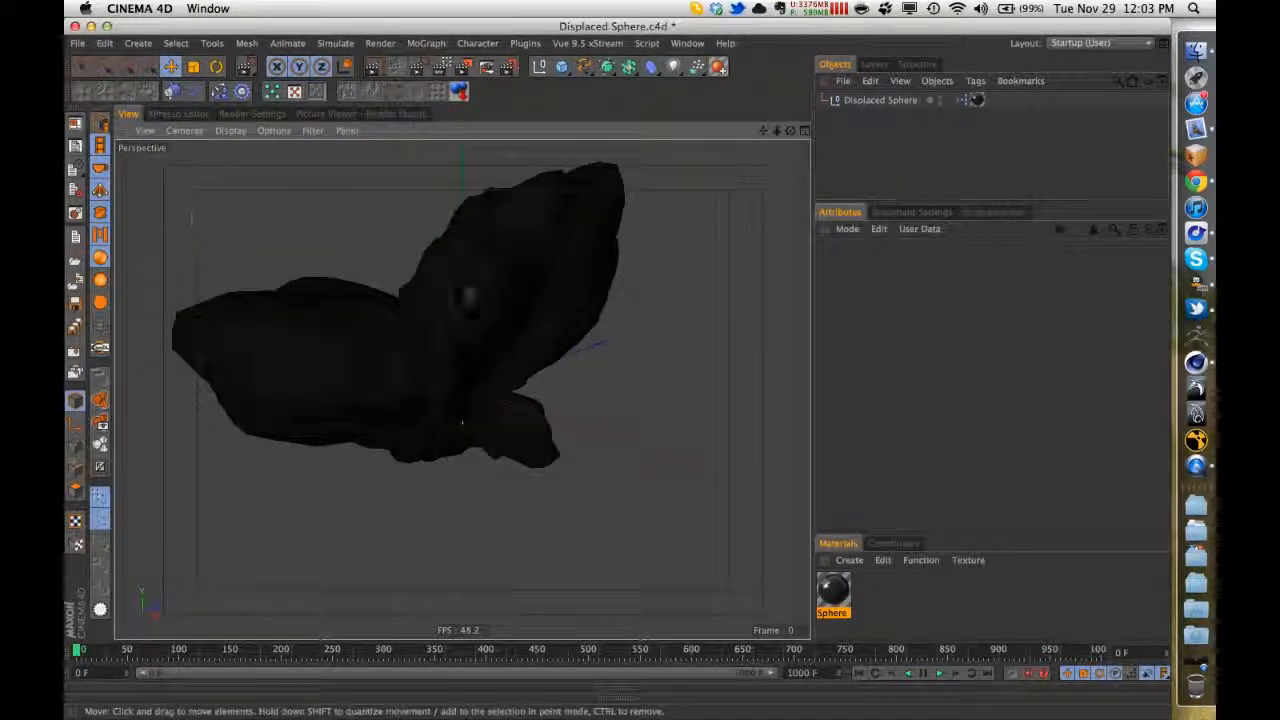
- Set the Displaced Sphere's Scale to 100 cm, Resolution to 2 and Craziness to 0 %
left_click(900, 100)
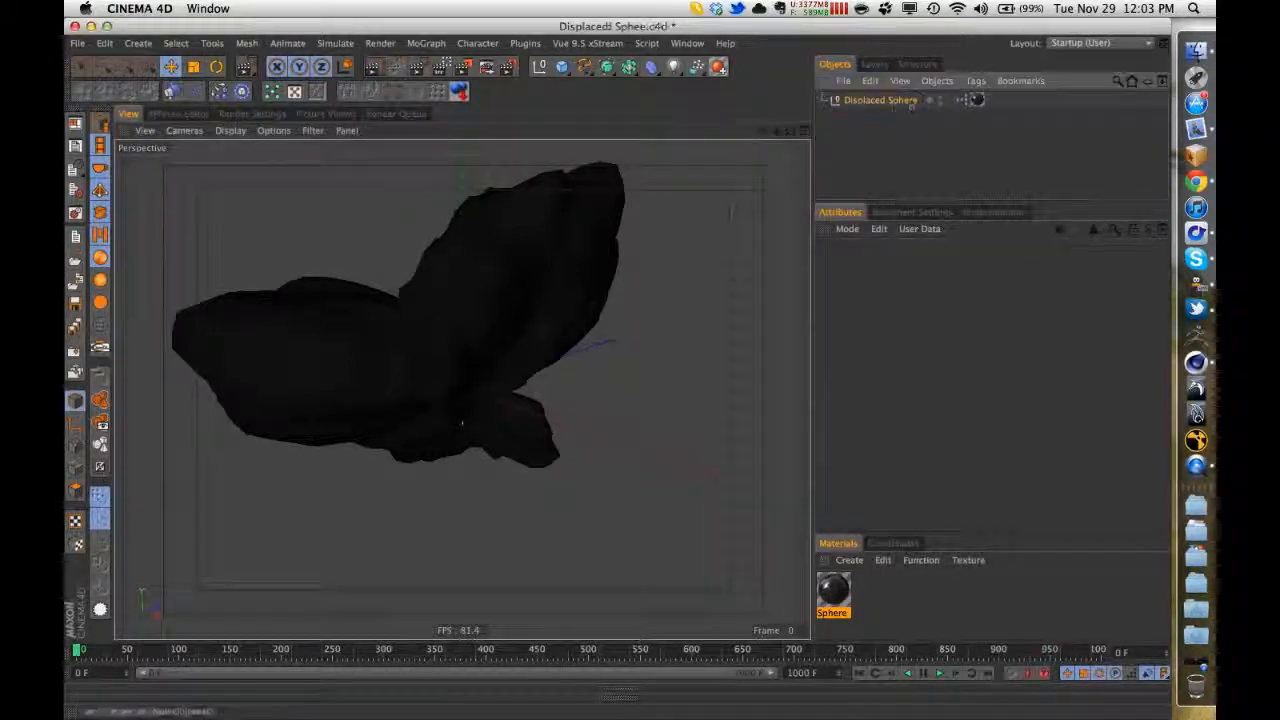
left_click(917, 267)
left_click(958, 267)
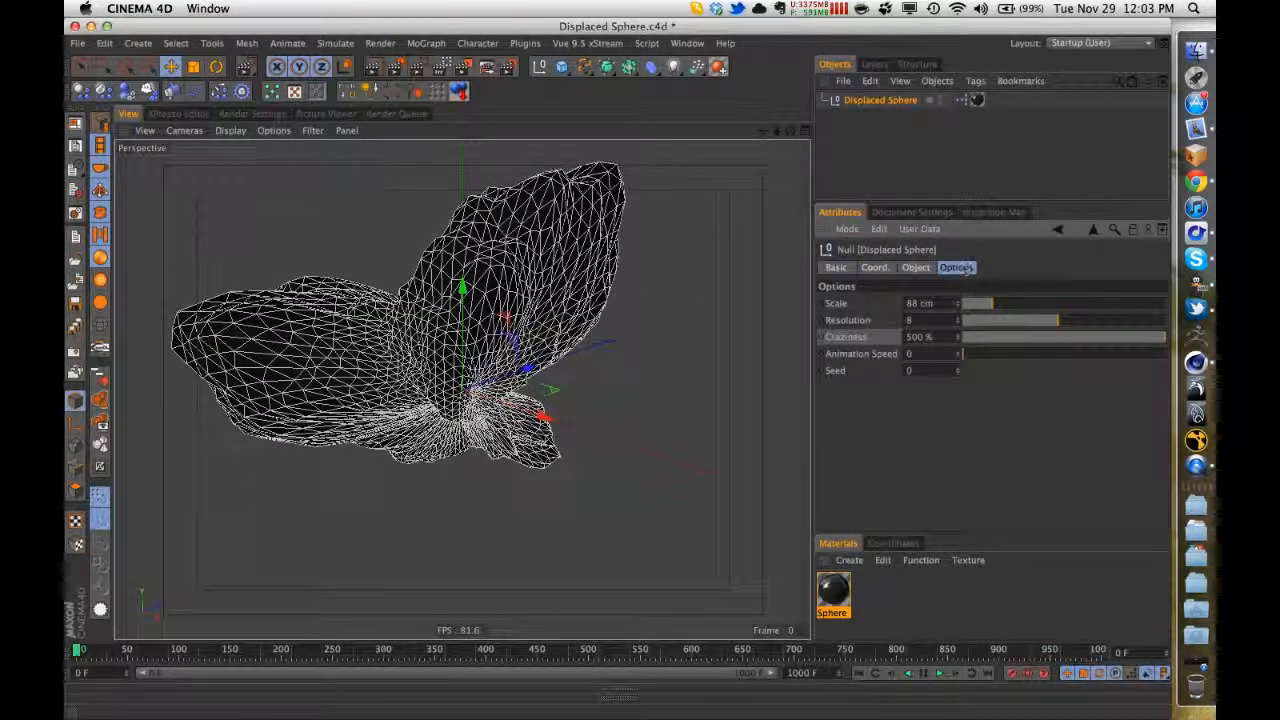
double_click(941, 302)
type("100")
key("Return")
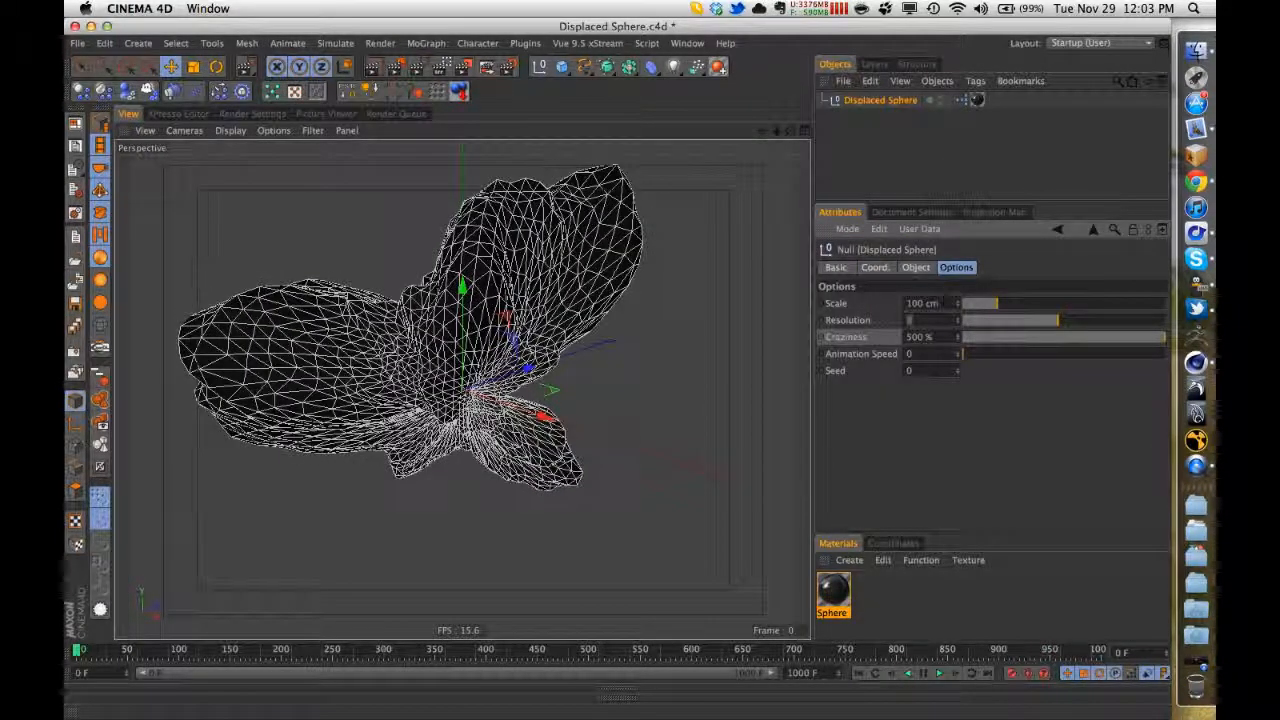
type("2")
key("Return")
double_click(929, 337)
type("0")
key("Return")
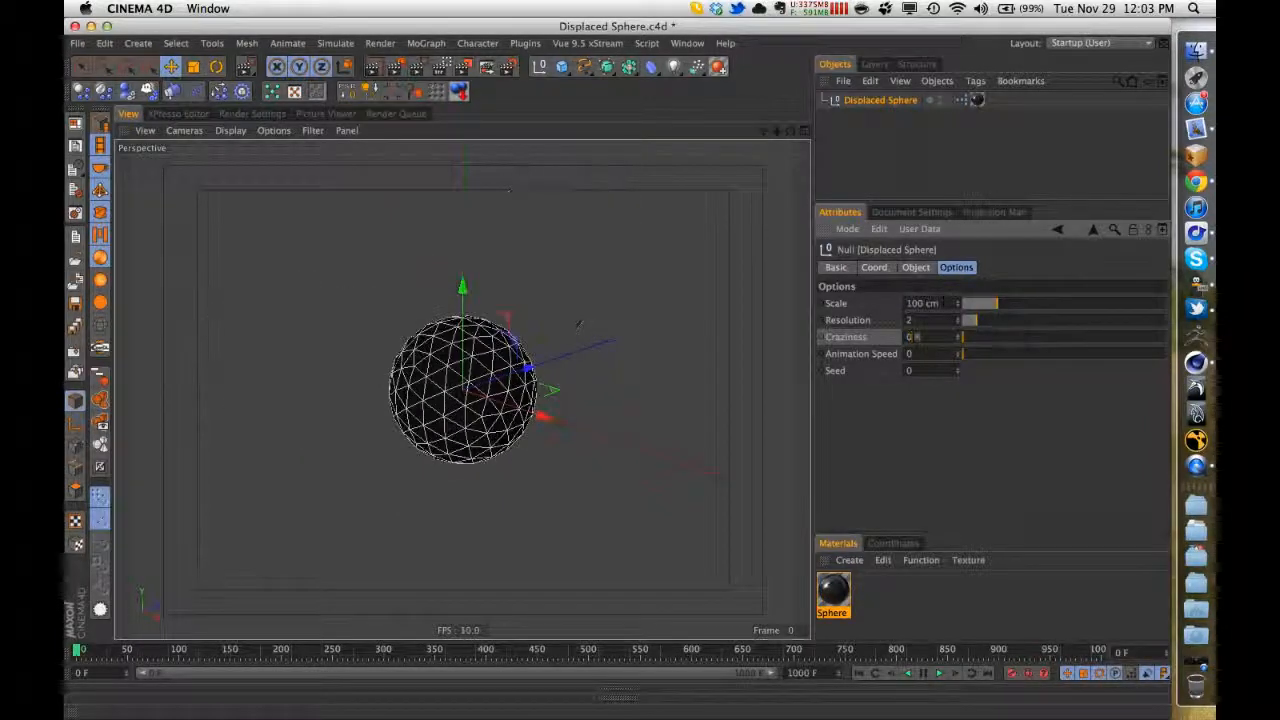
- Raise the Displaced Sphere's Resolution to 3 and deselect the rig
double_click(911, 320)
type("3")
key("Return")
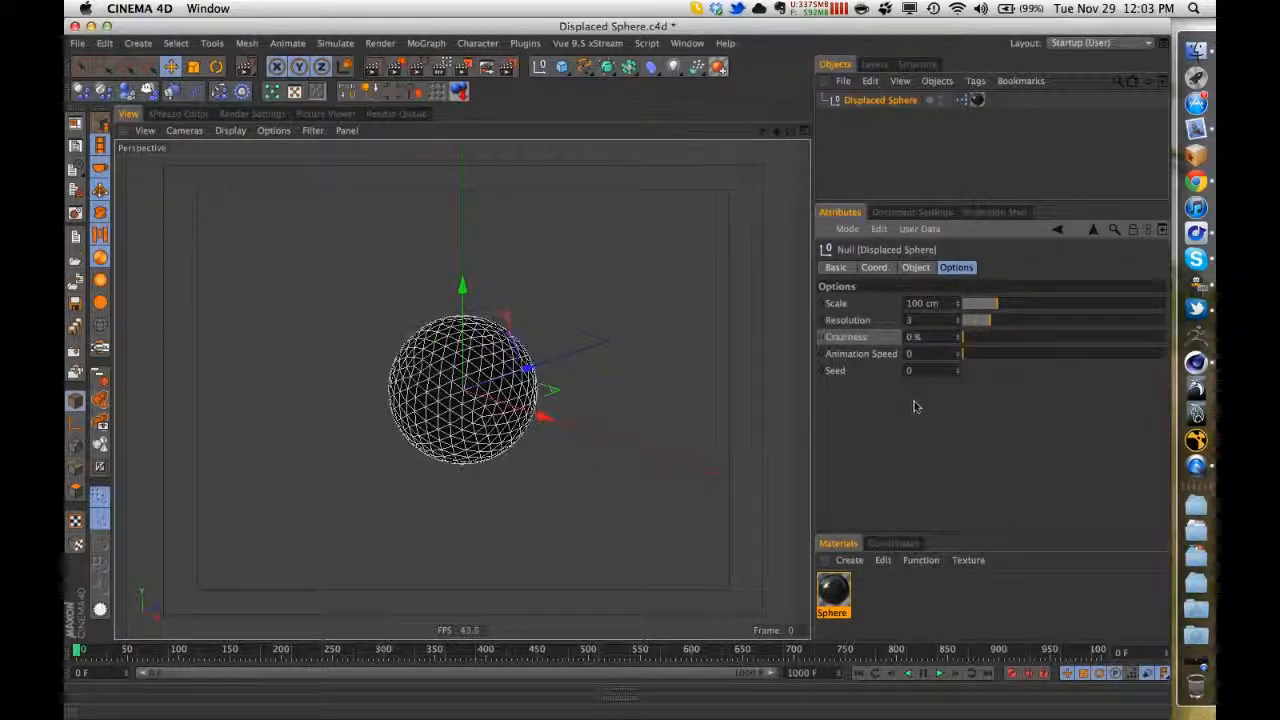
left_click(884, 183)
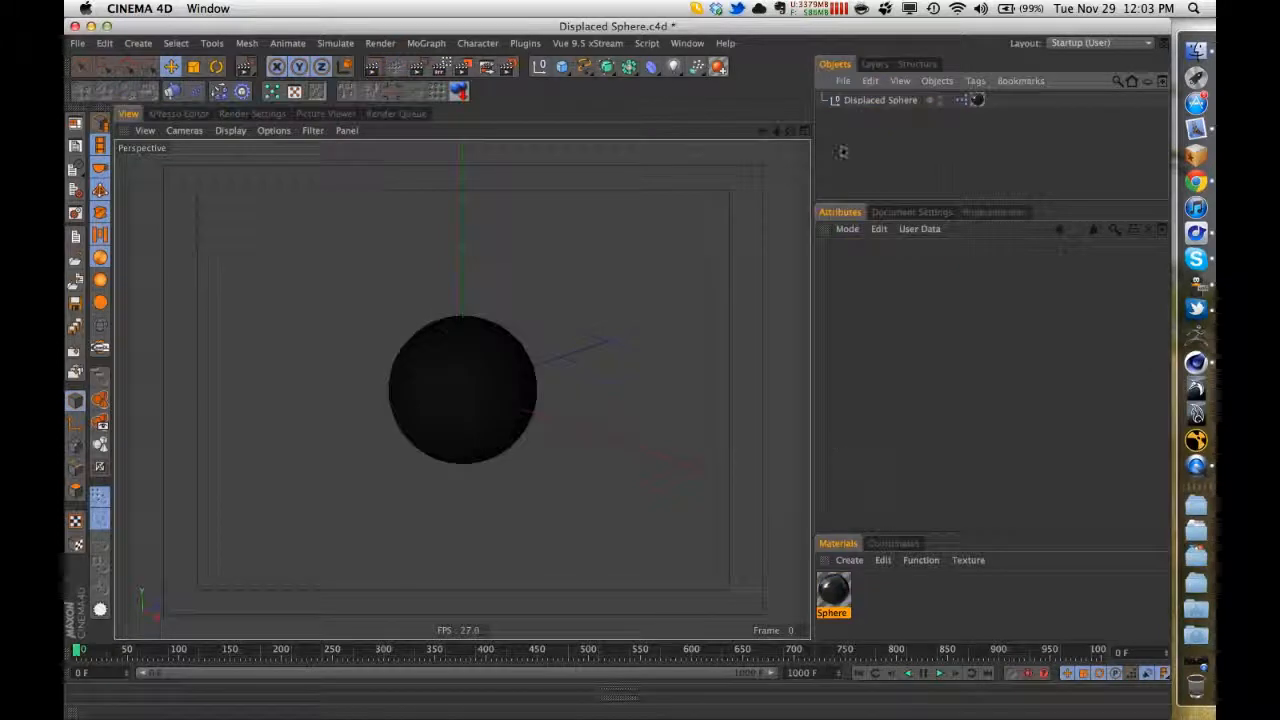
left_click(856, 104)
left_click(864, 198)
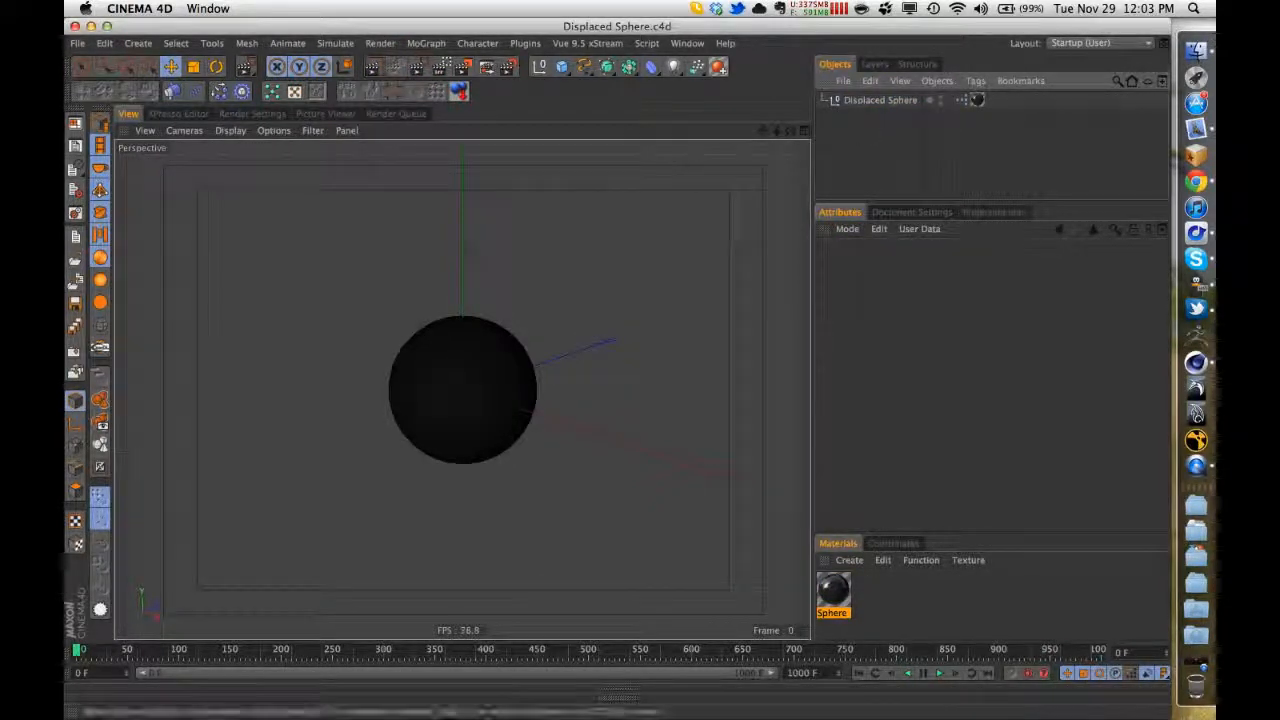
- Open the Displaced Sphere's XPresso network and rearrange the content of its XGroup
double_click(960, 100)
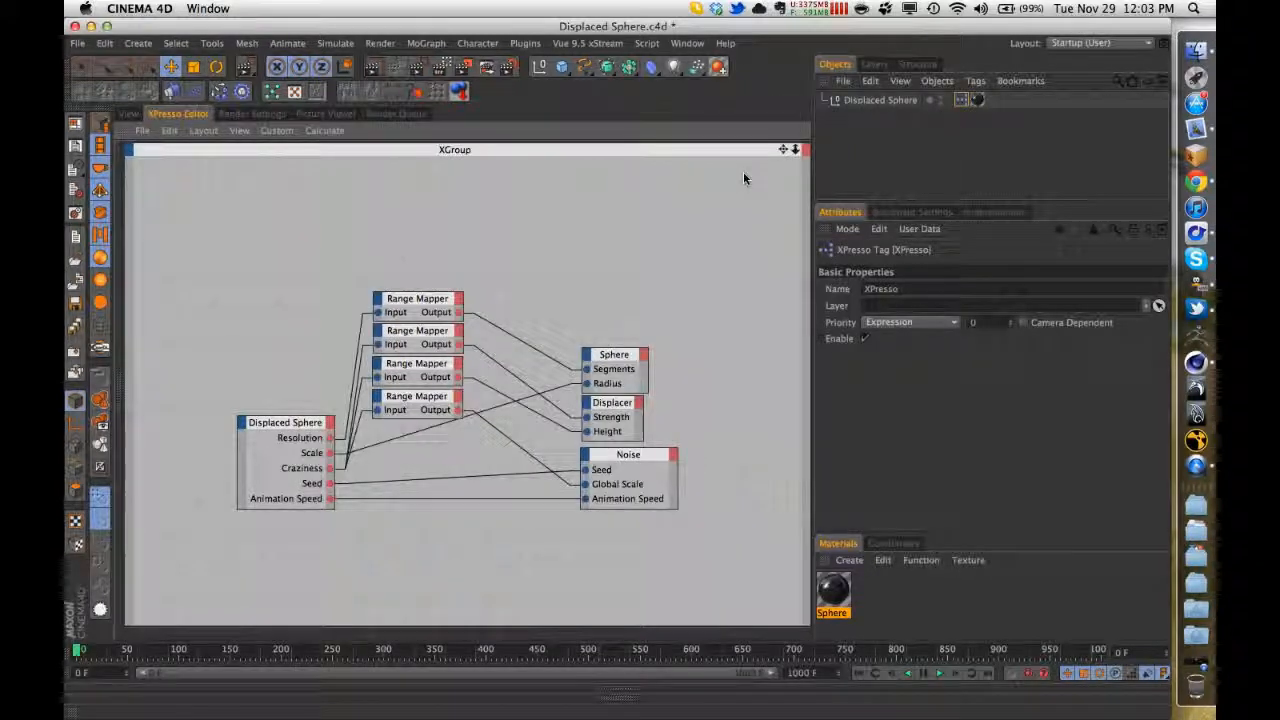
left_click(901, 139)
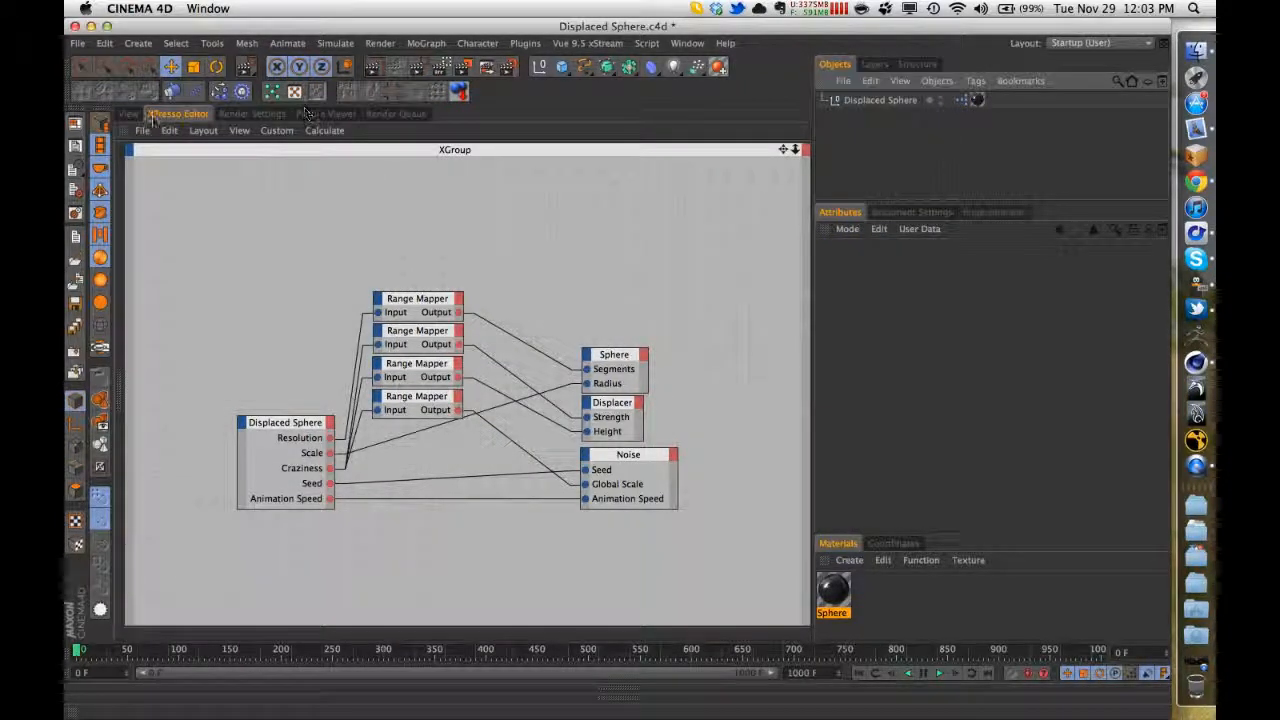
right_click(231, 230)
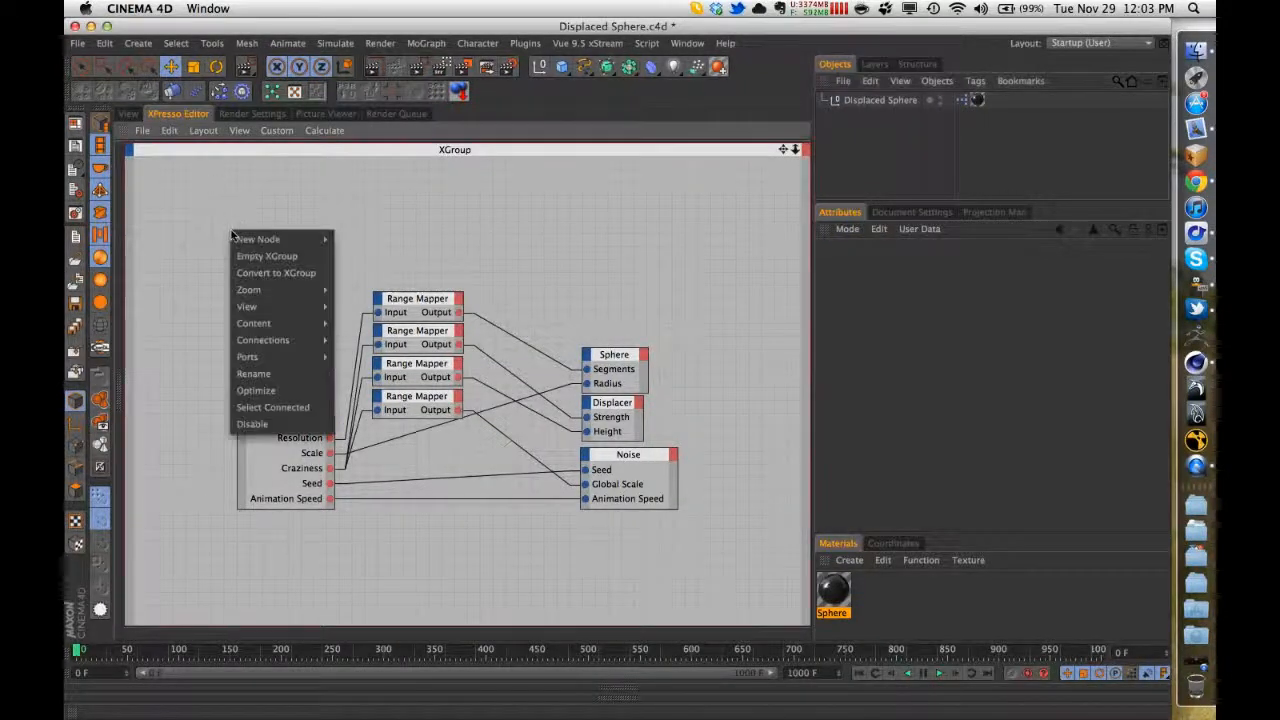
left_click(306, 289)
right_click(300, 290)
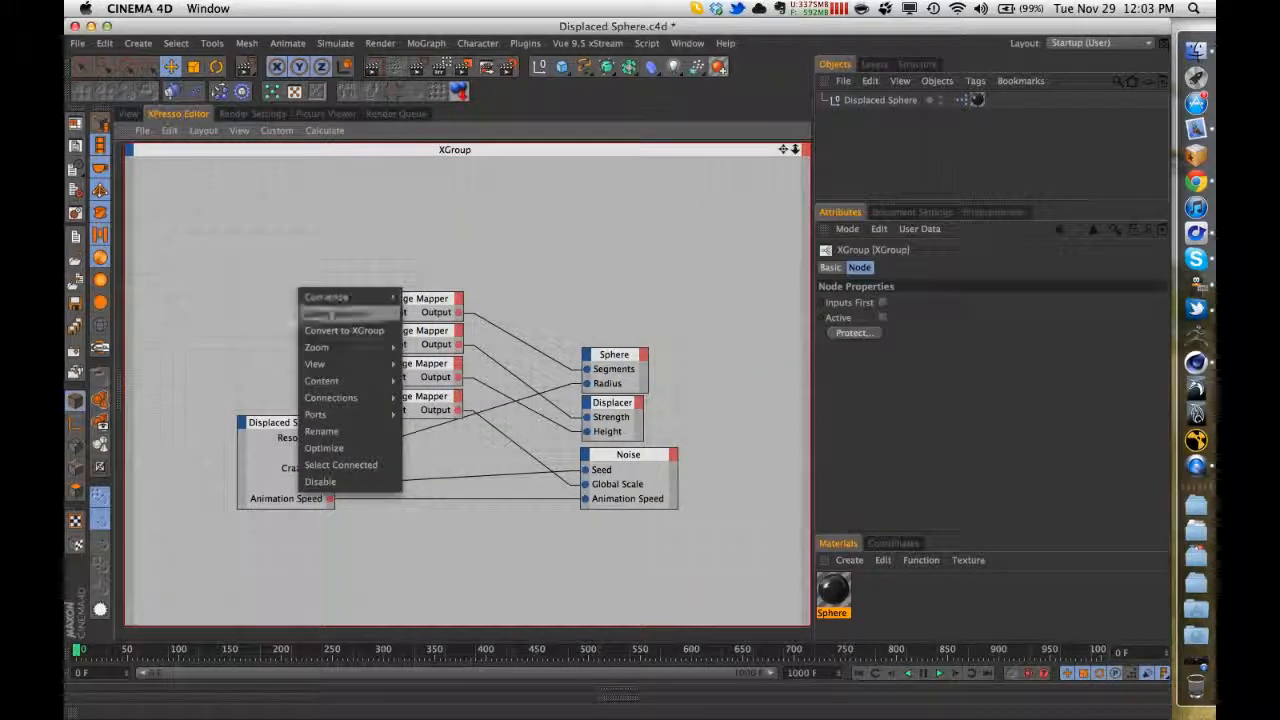
mouse_move(393, 386)
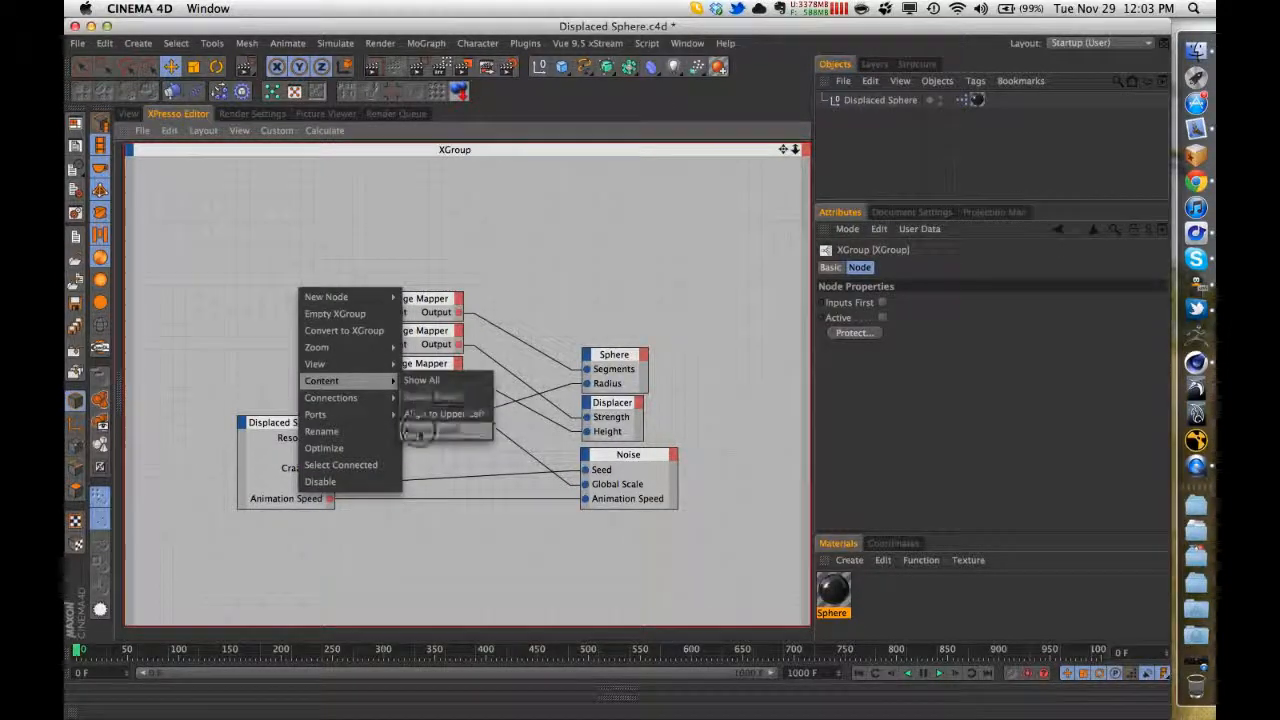
left_click(418, 432)
- Adjust the XGroup's content layout again and optimize the nodes
right_click(304, 352)
mouse_move(330, 446)
left_click(434, 457)
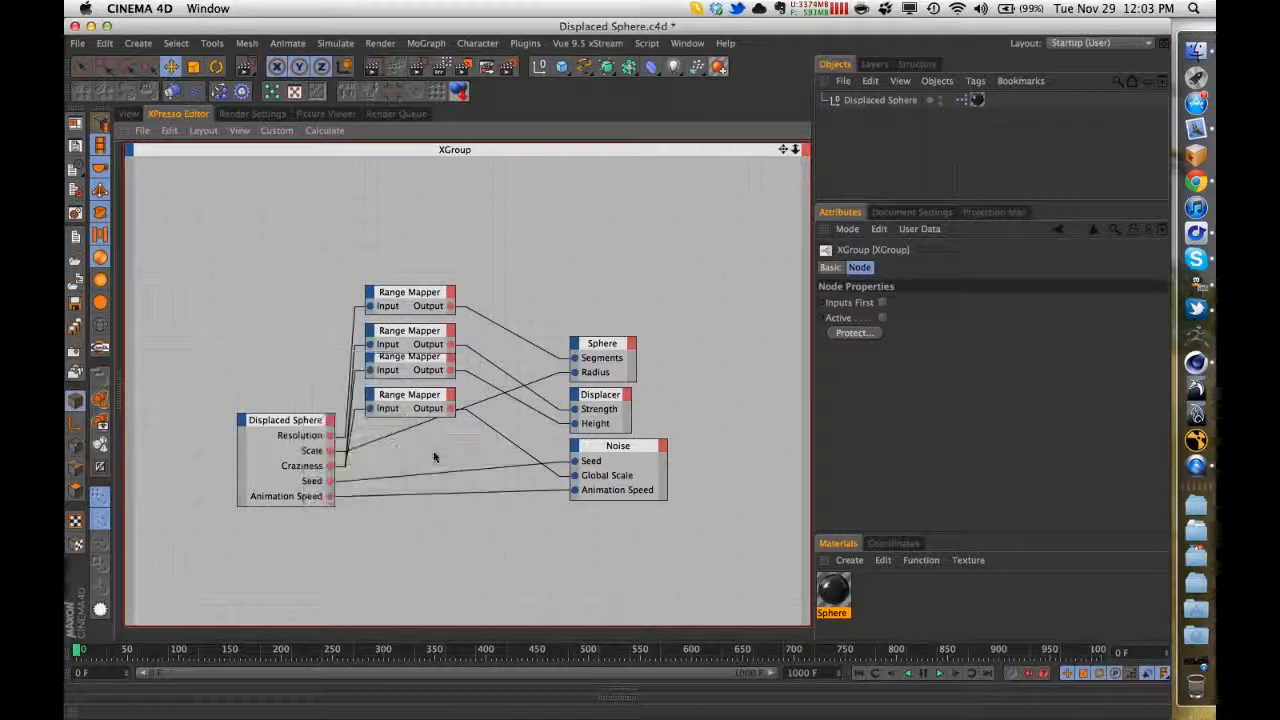
right_click(410, 506)
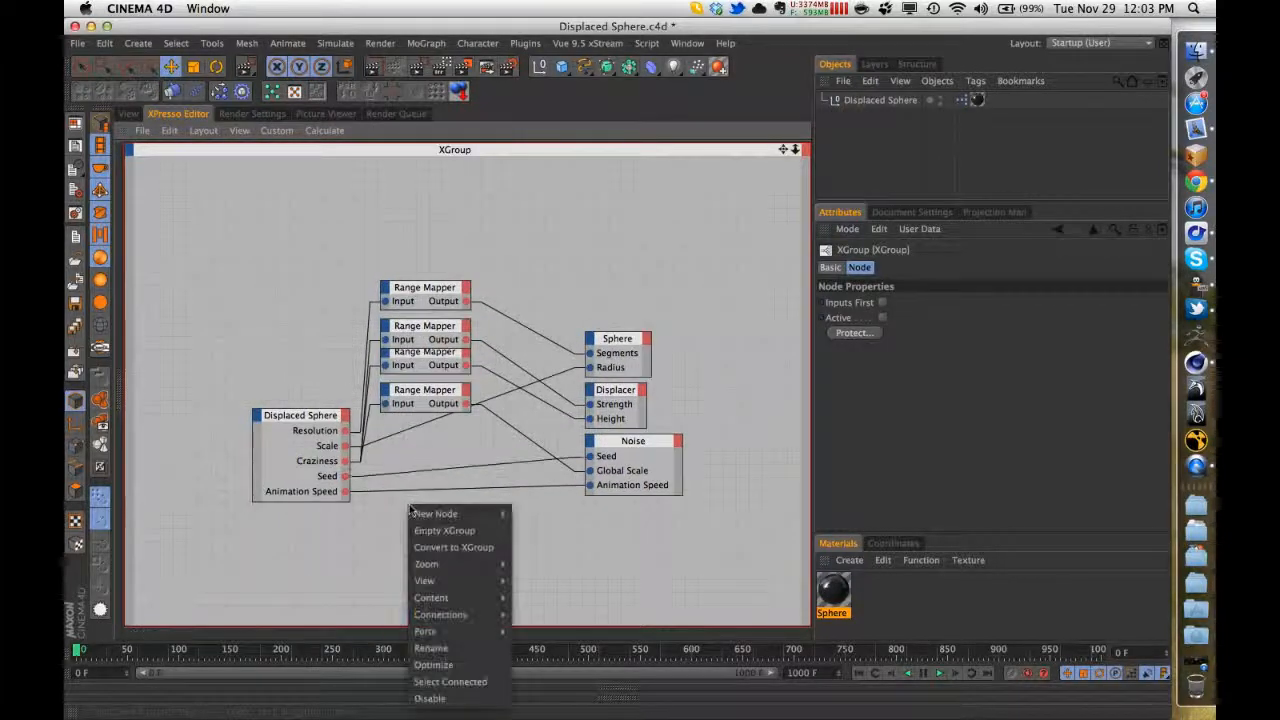
left_click(459, 665)
- Space the four Range Mapper nodes evenly in one column and deselect them
left_click_drag(408, 356, 419, 323)
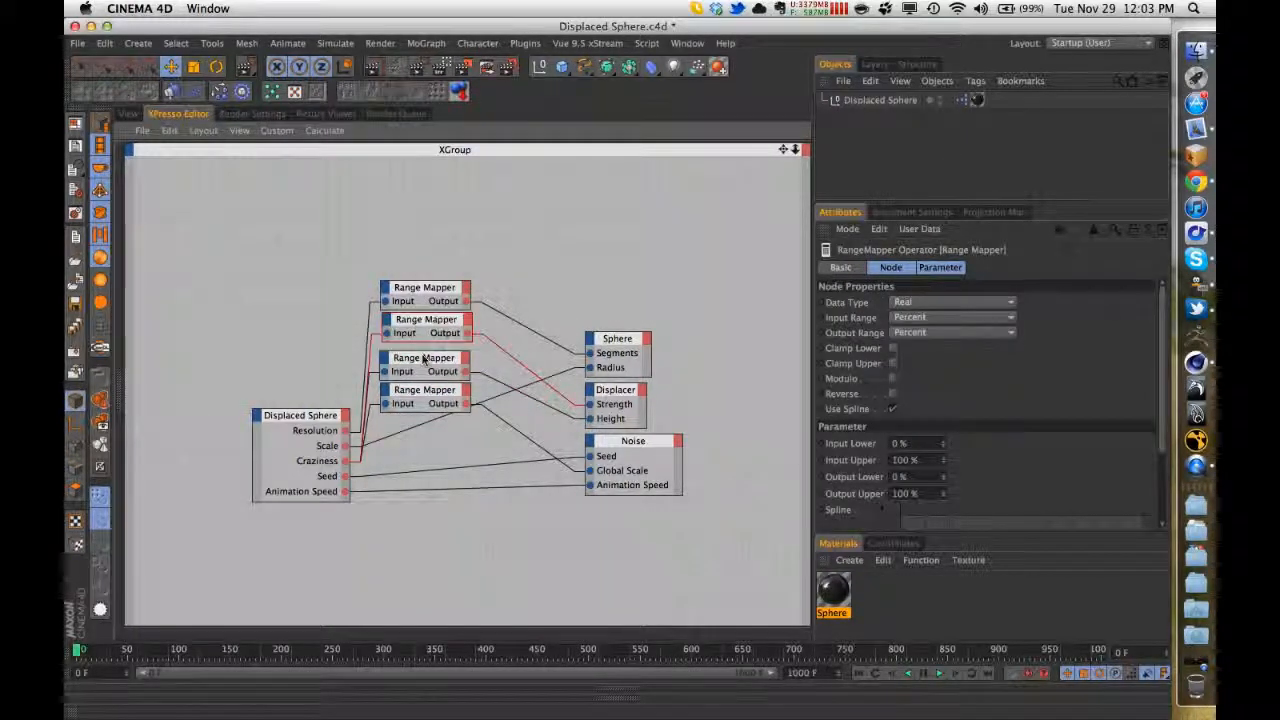
left_click_drag(427, 401, 427, 393)
left_click(300, 270)
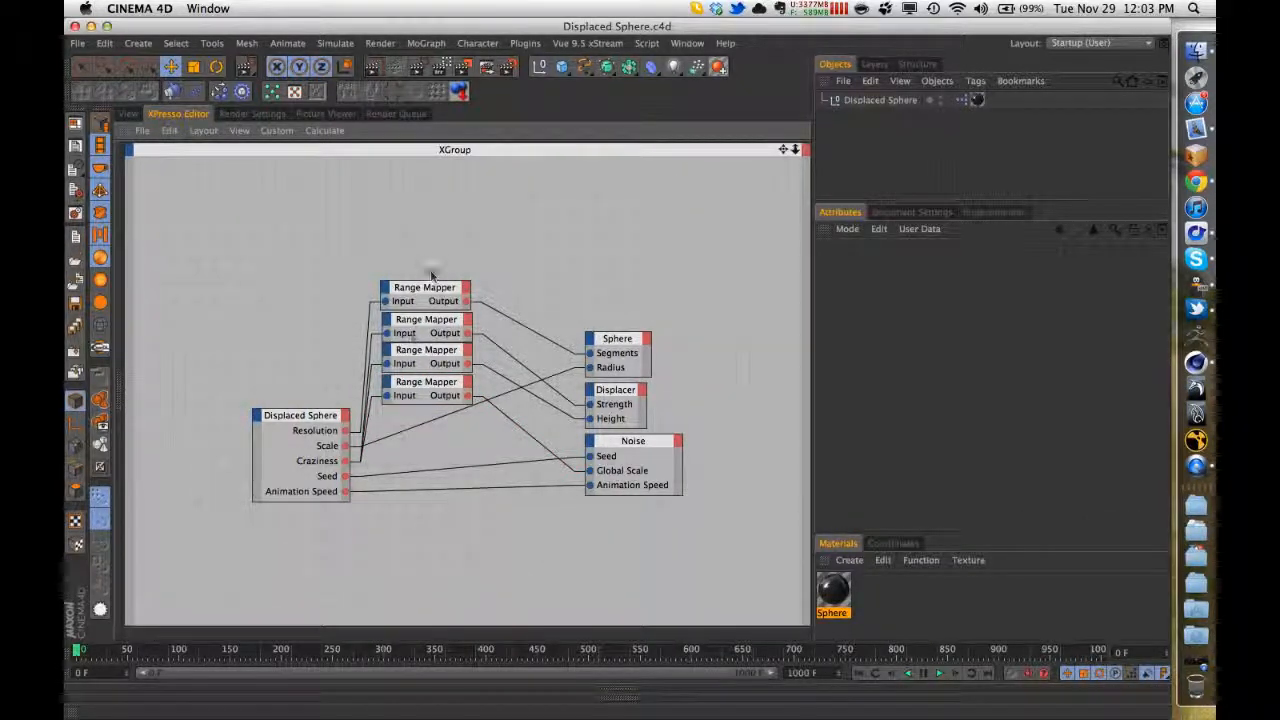
left_click_drag(431, 270, 443, 400)
left_click_drag(312, 416, 245, 412)
left_click(455, 560)
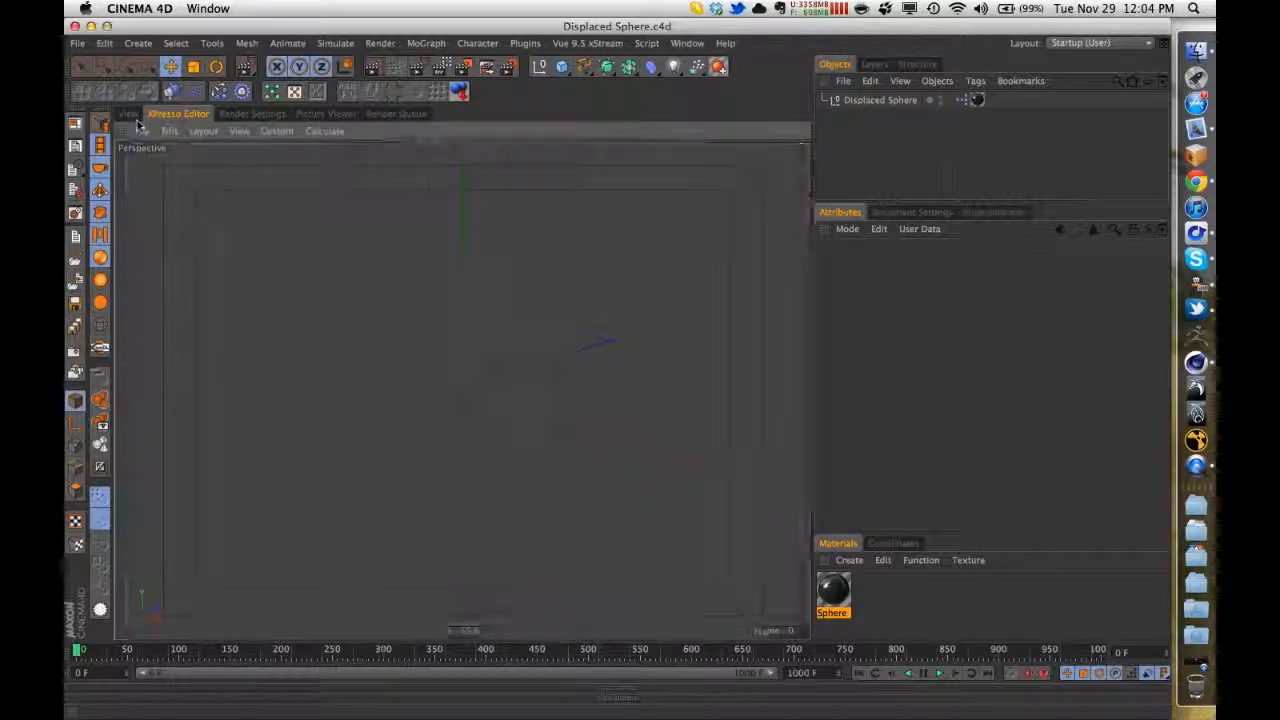
- Return to the 3D viewport and create a new empty scene
left_click(129, 114)
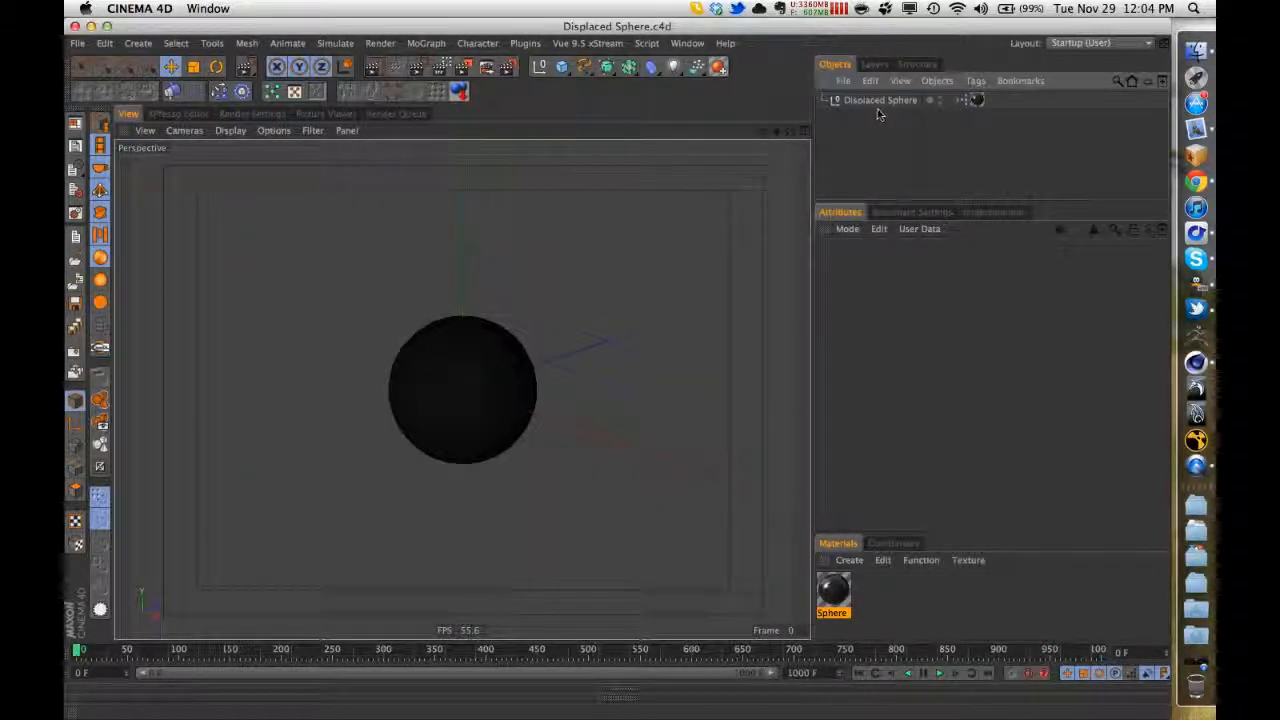
left_click(73, 238)
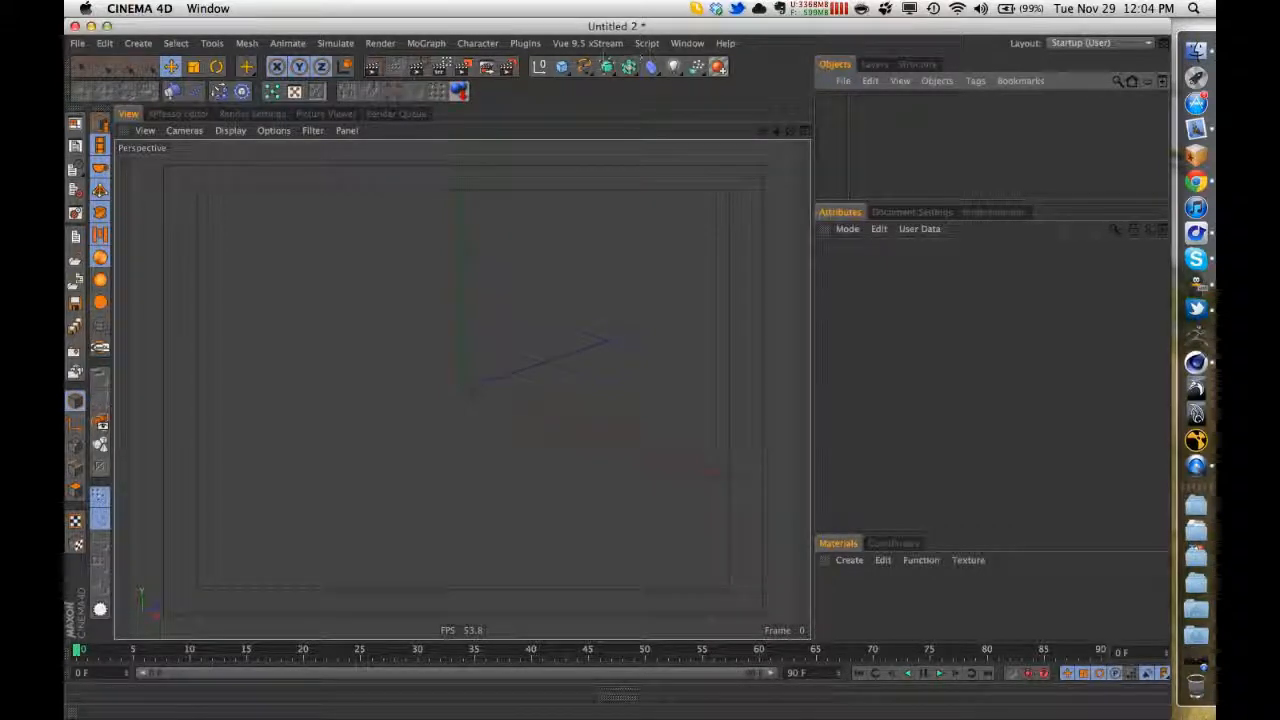
left_click(608, 47)
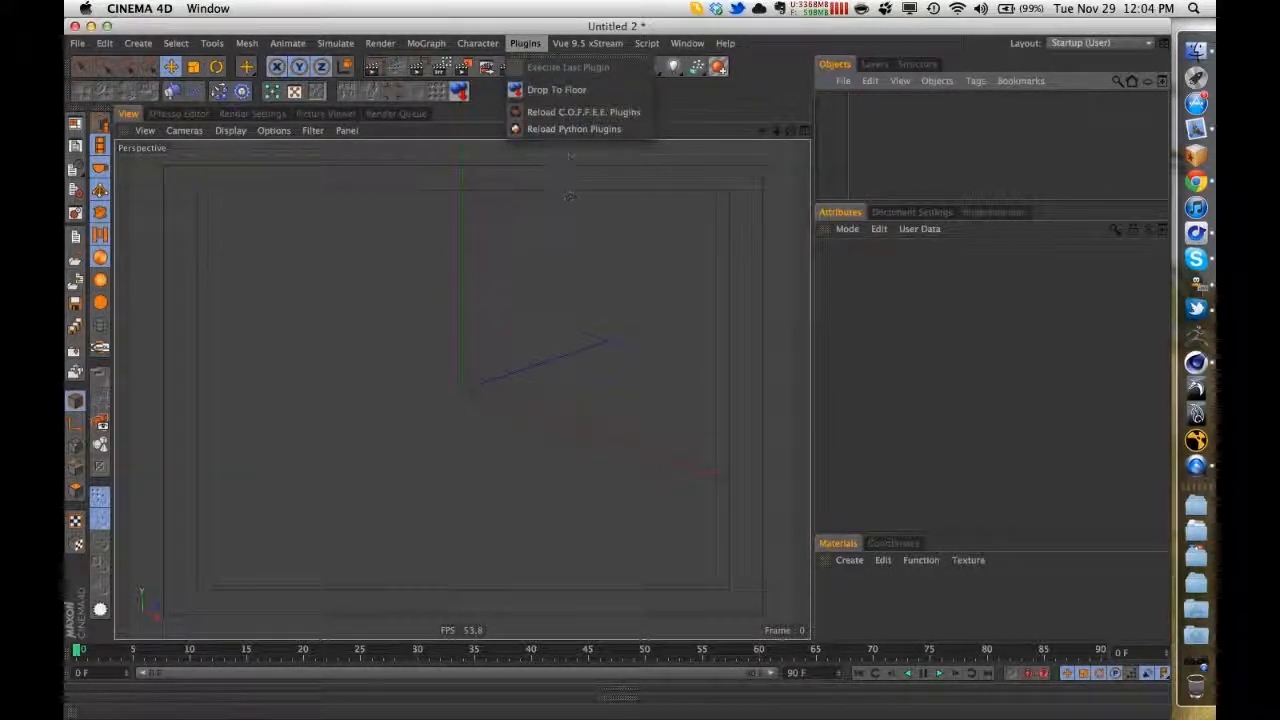
left_click(563, 50)
left_click(531, 47)
left_click(546, 45)
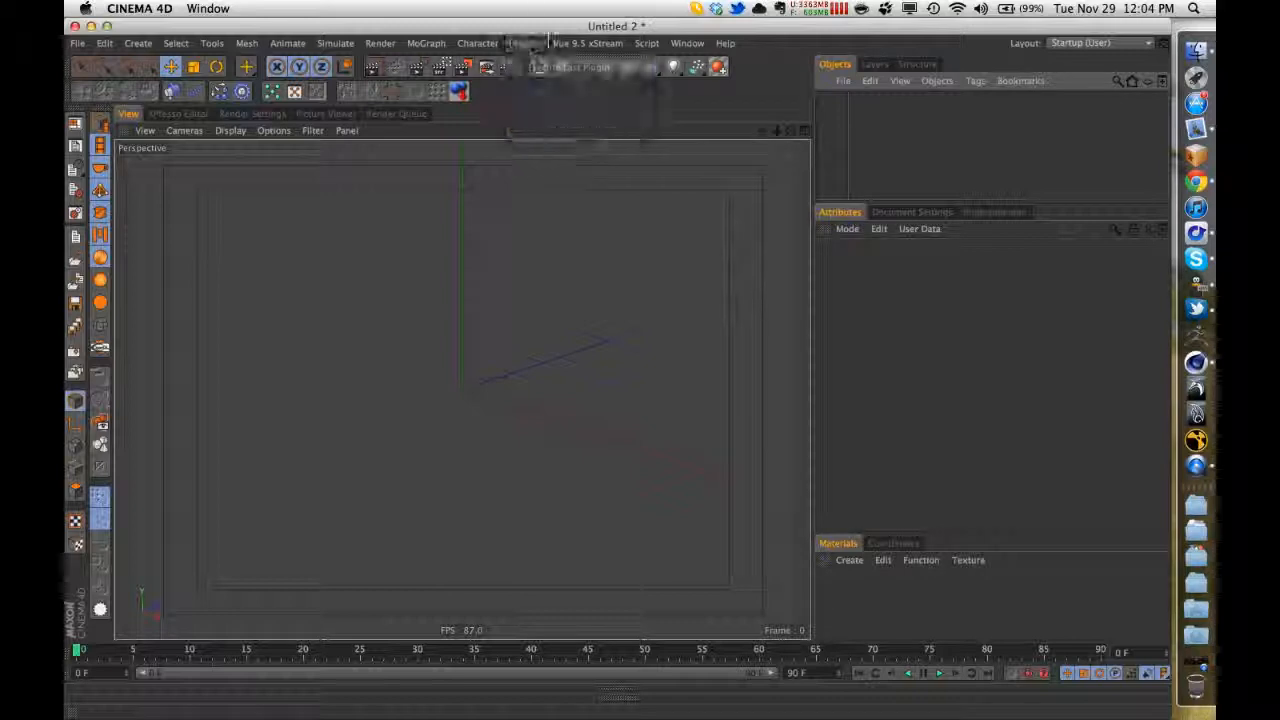
left_click(565, 46)
left_click(646, 43)
mouse_move(690, 67)
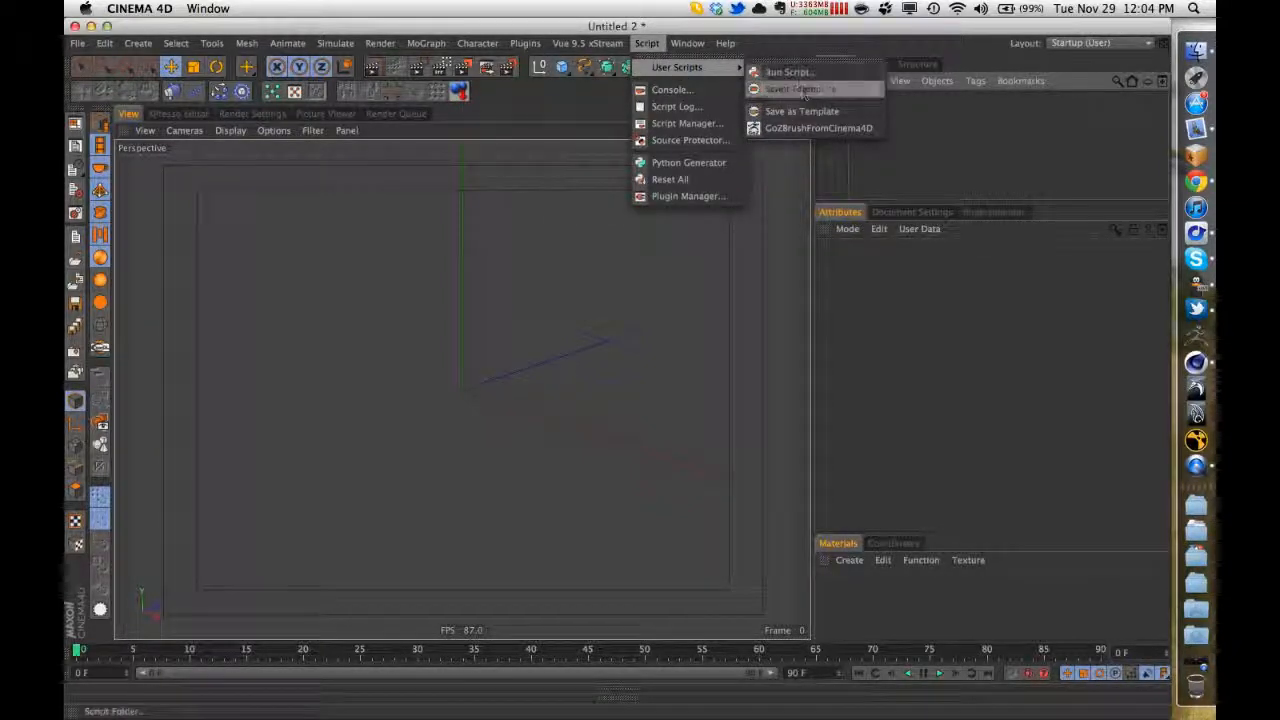
left_click(688, 162)
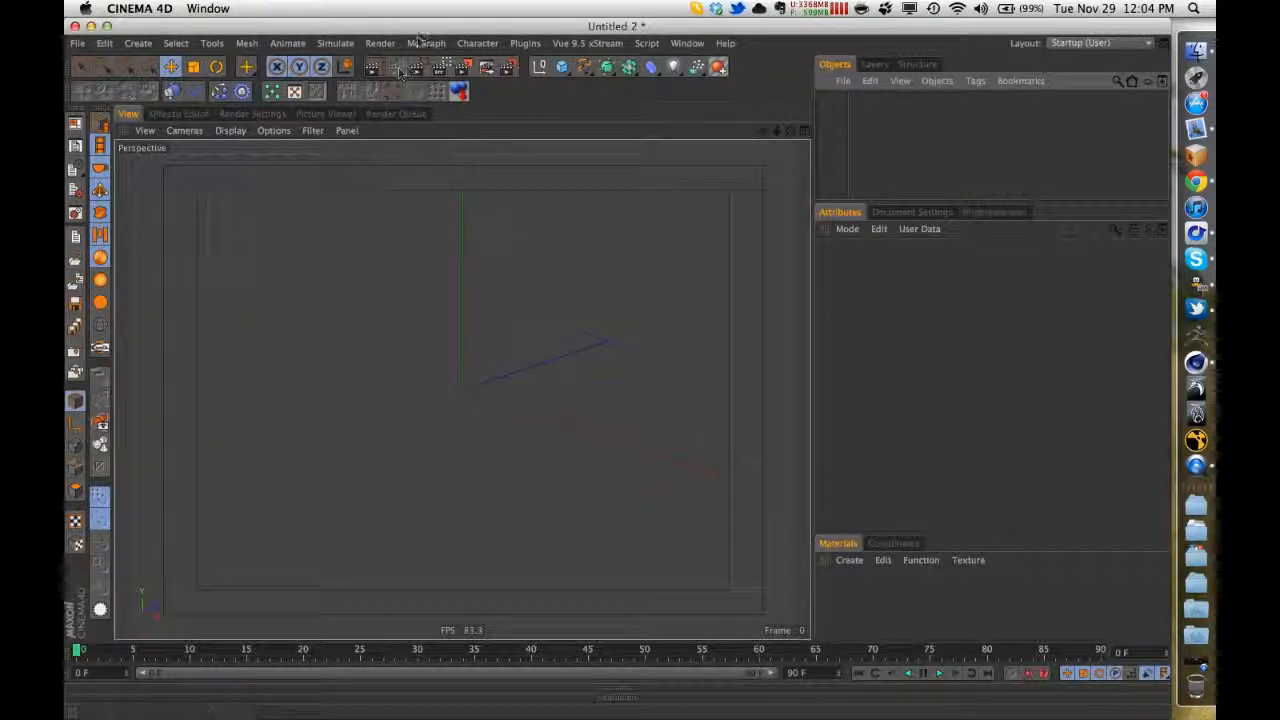
left_click(423, 41)
left_click(423, 41)
- Add a Sphere primitive, set its Type to Icosahedron and deselect it
left_click(563, 70)
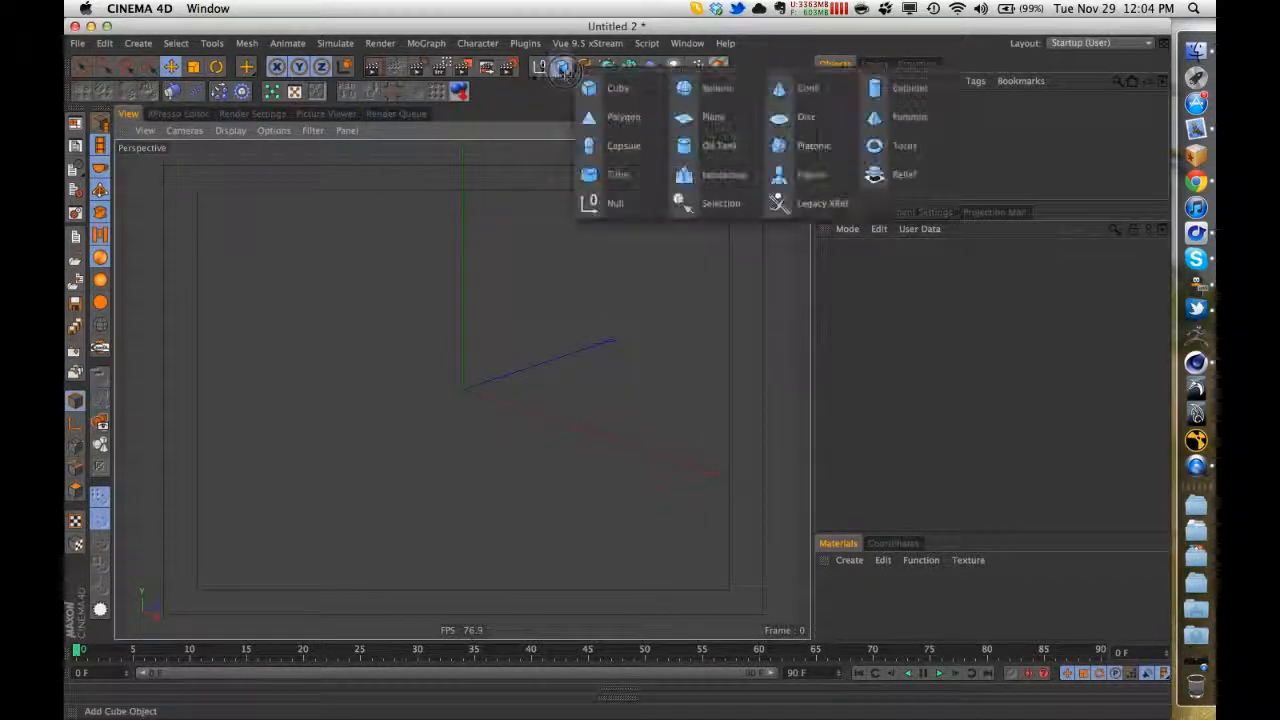
left_click(705, 88)
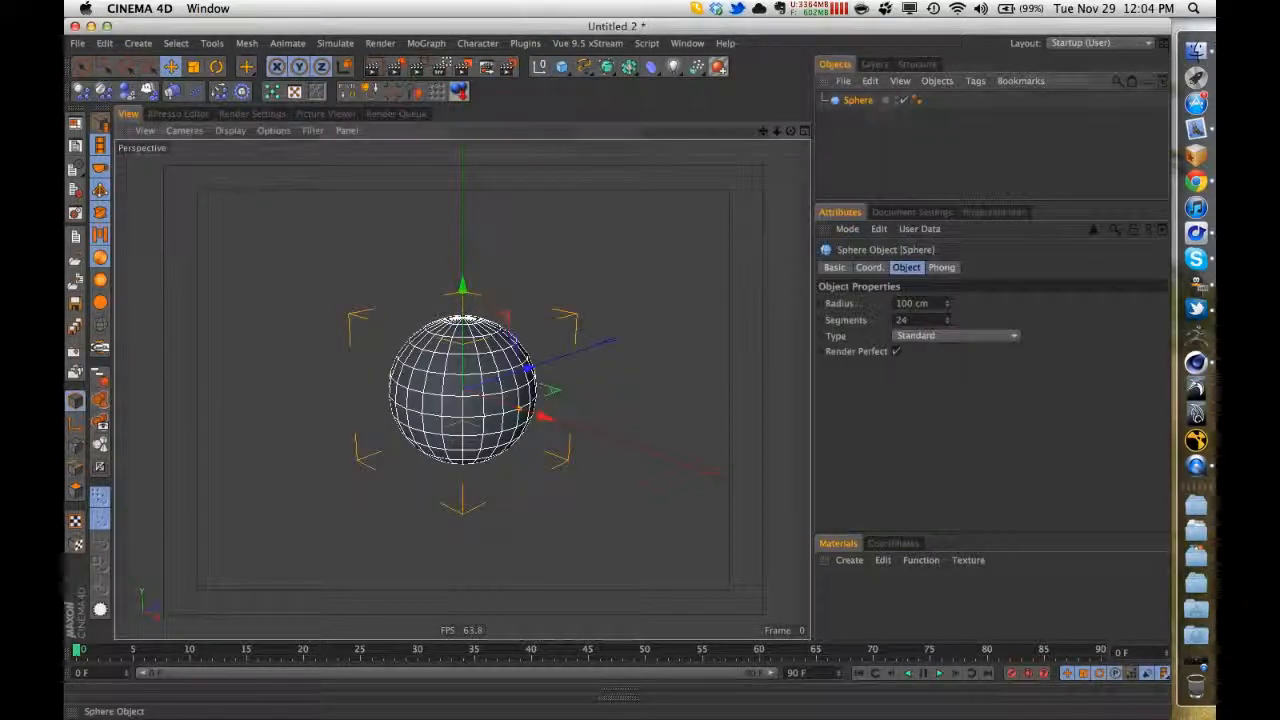
left_click(955, 335)
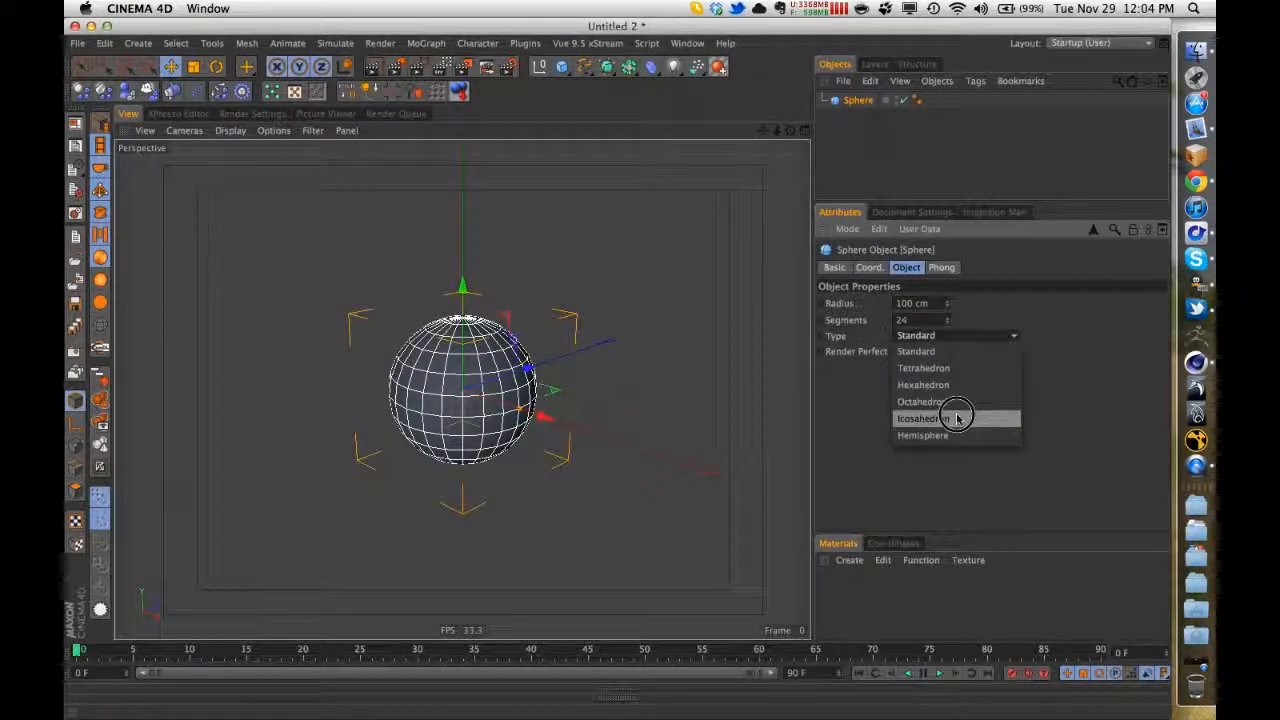
left_click(957, 418)
left_click(852, 124)
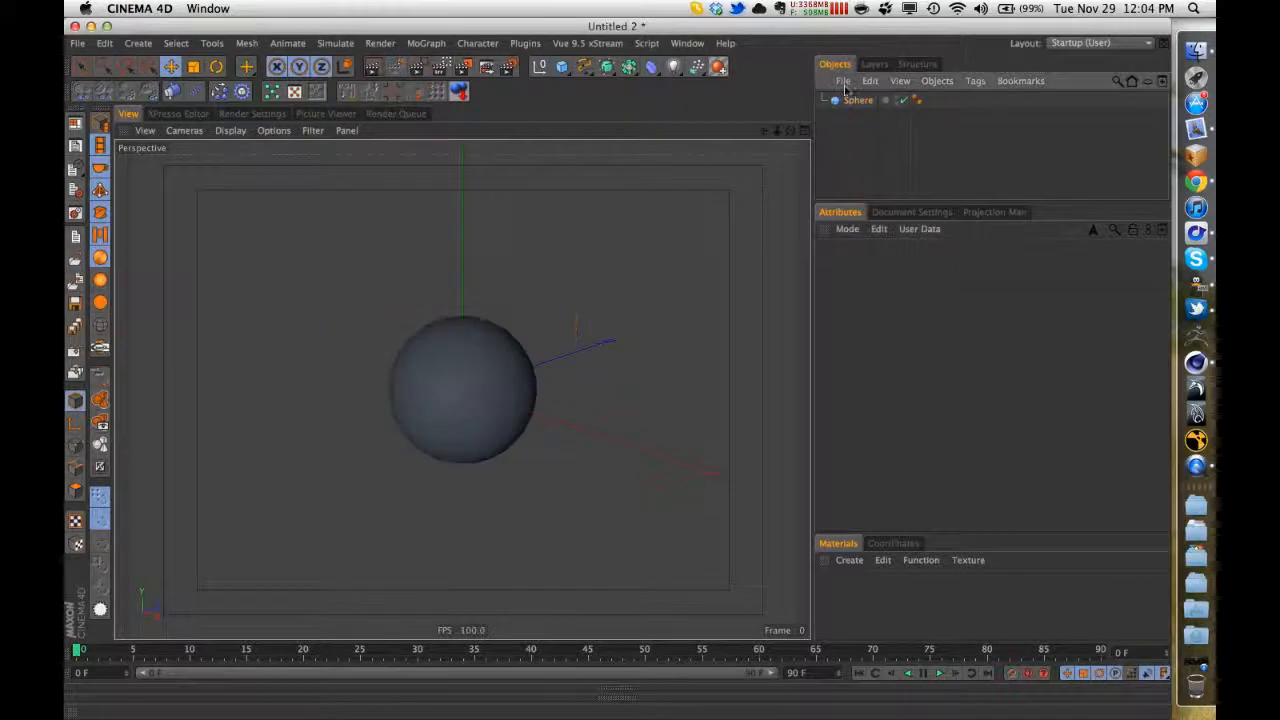
- Add a Displacer deformer as a child of the Sphere
left_click(857, 100)
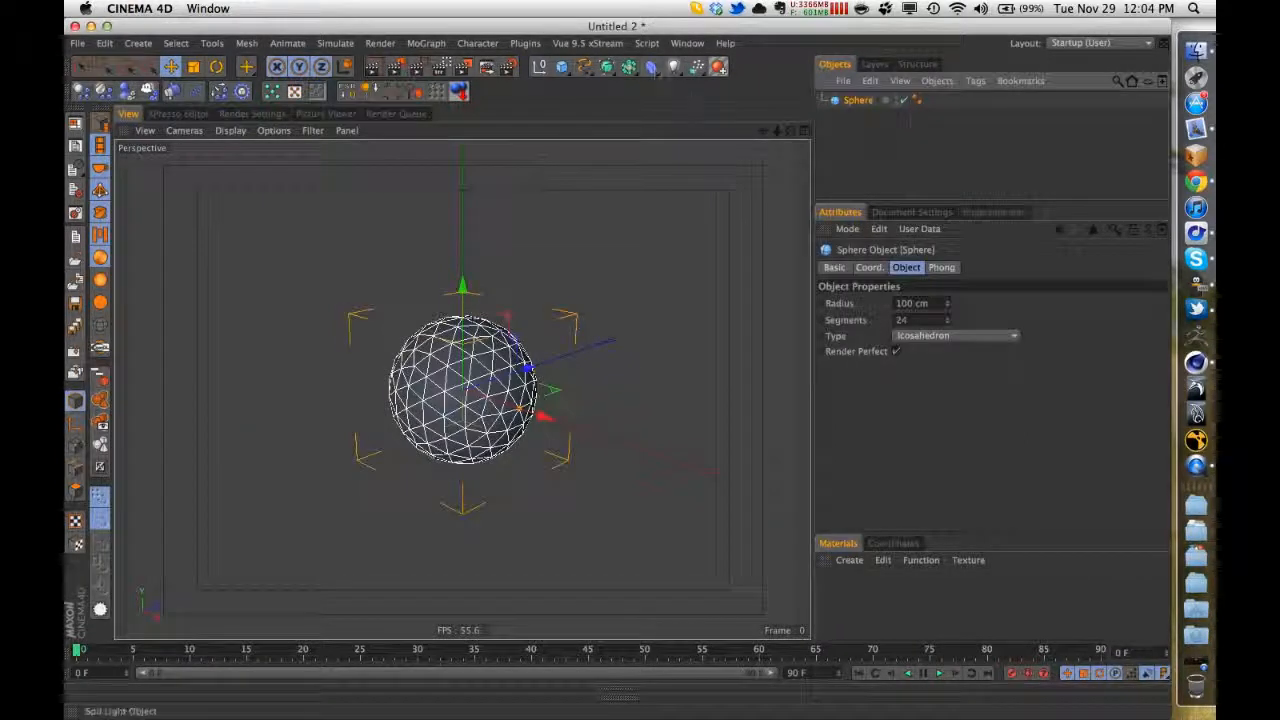
left_click(650, 67)
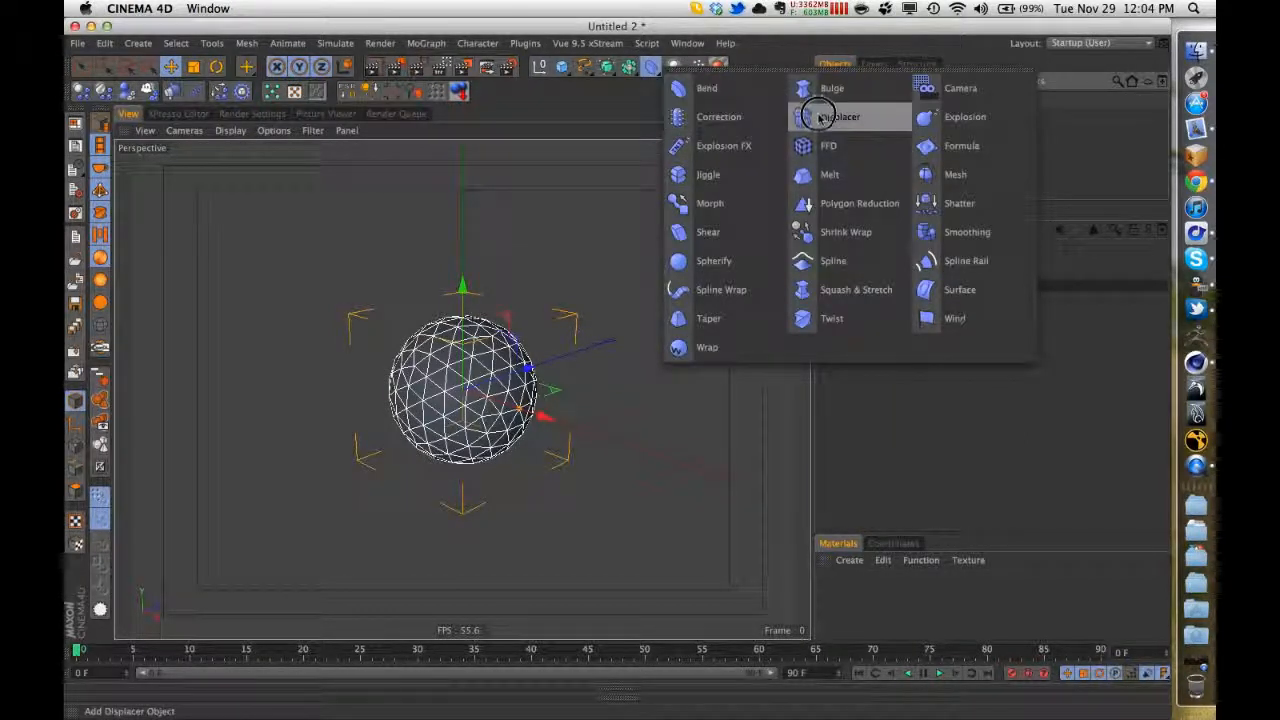
left_click(820, 117)
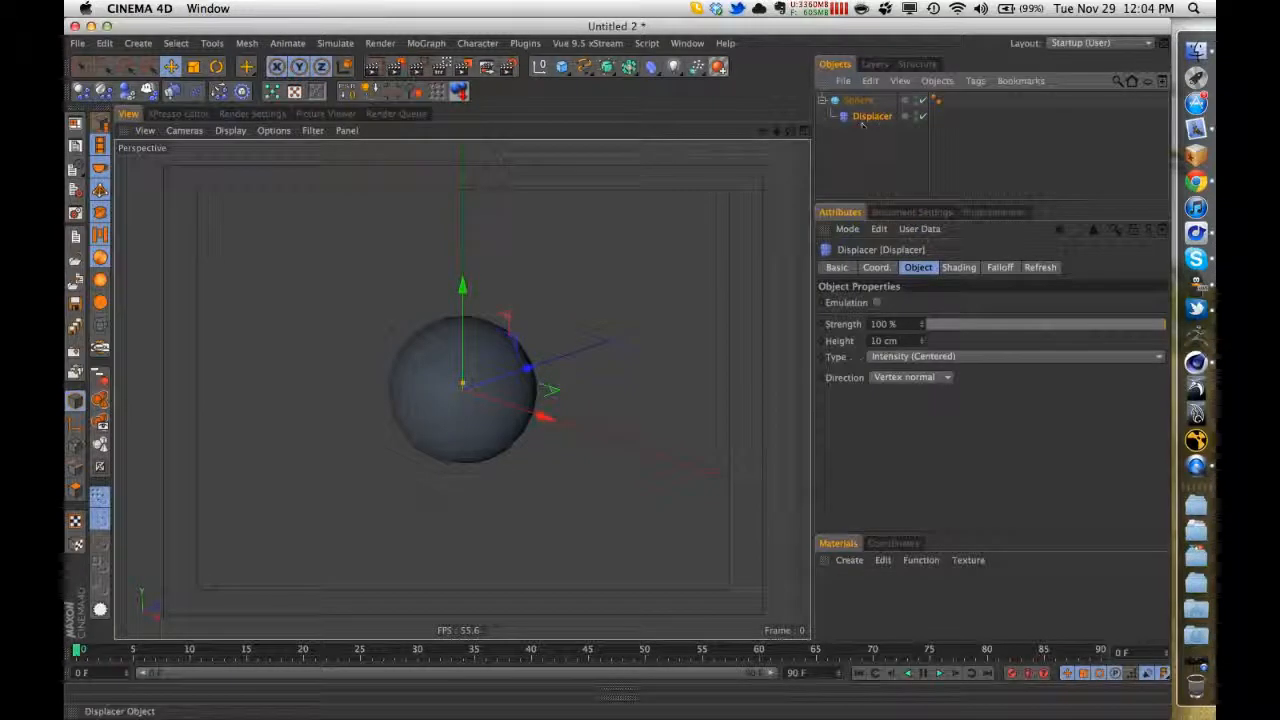
- Try wrapping the Sphere and its Displacer in a HyperNURBS object, and delete it again
left_click(860, 101)
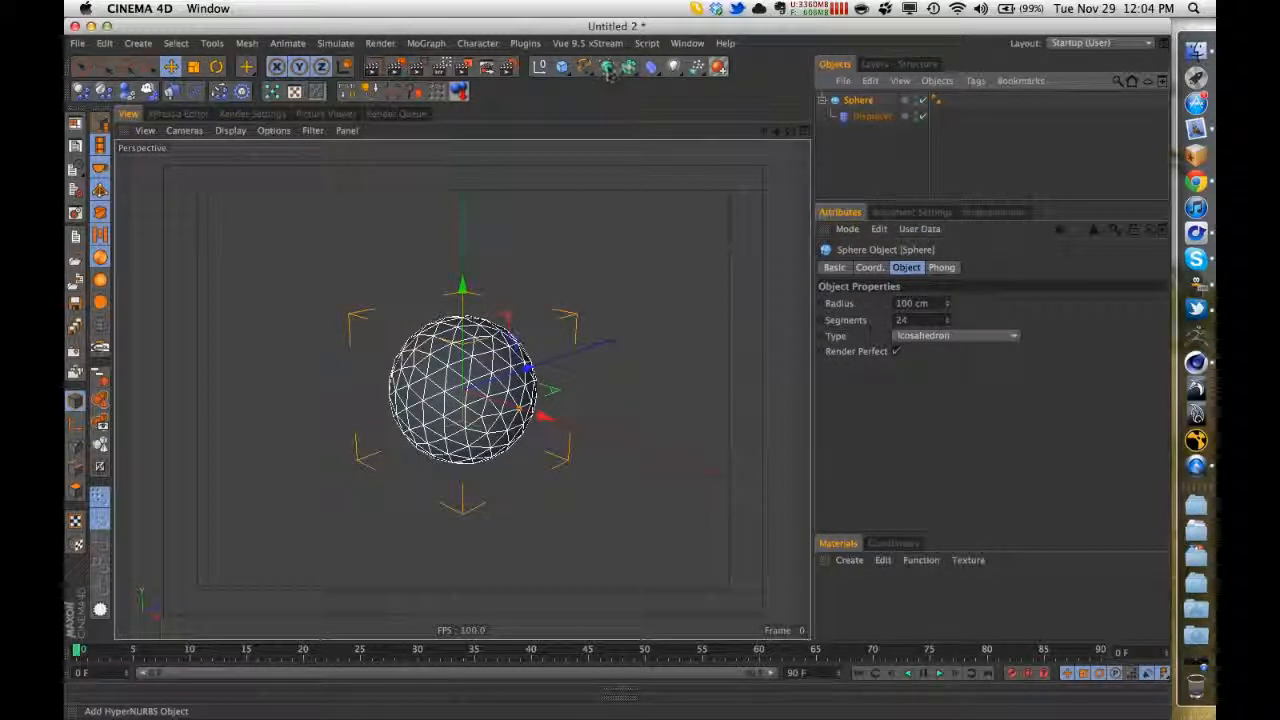
left_click(608, 67, "alt")
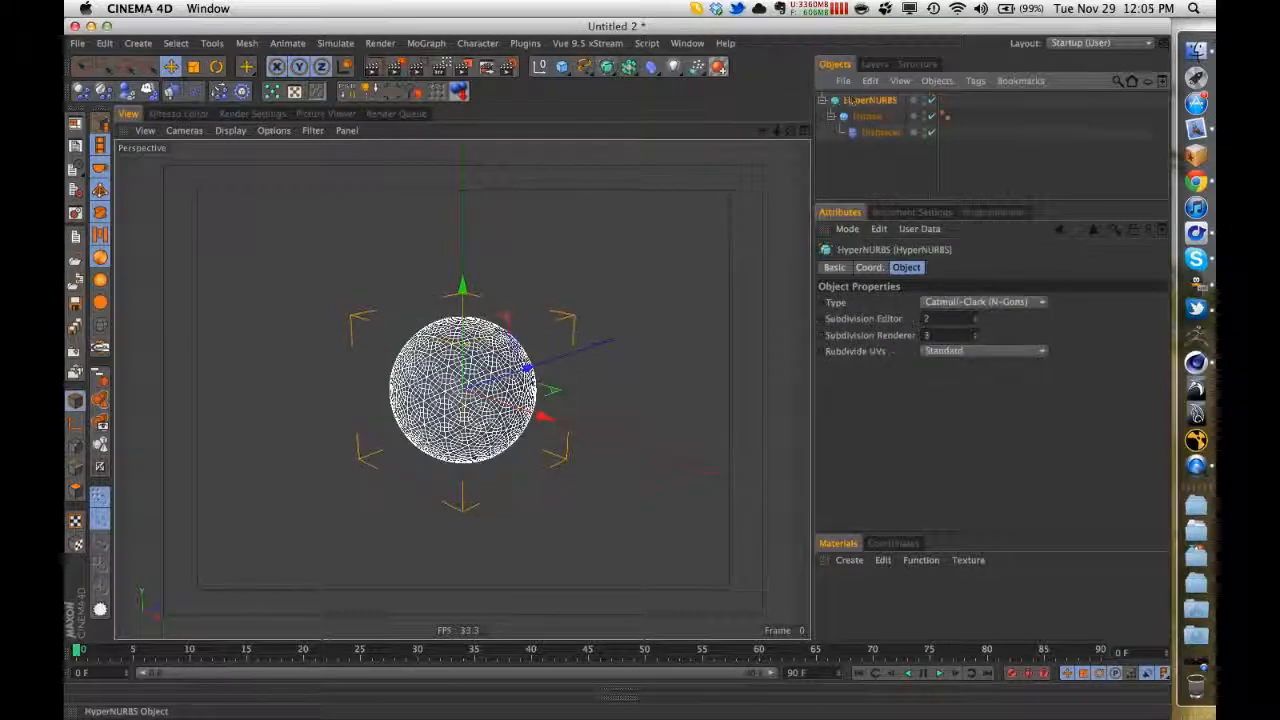
left_click_drag(868, 107, 867, 106)
left_click(867, 104)
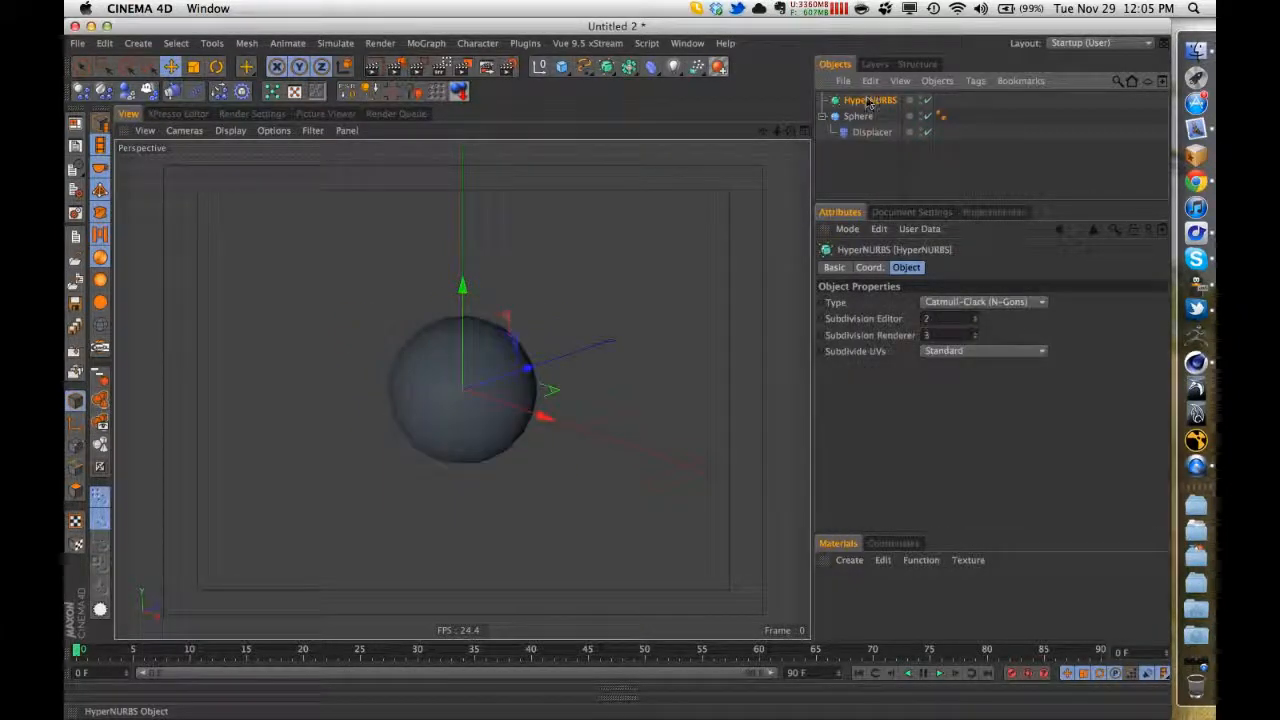
key("Delete")
left_click(860, 102)
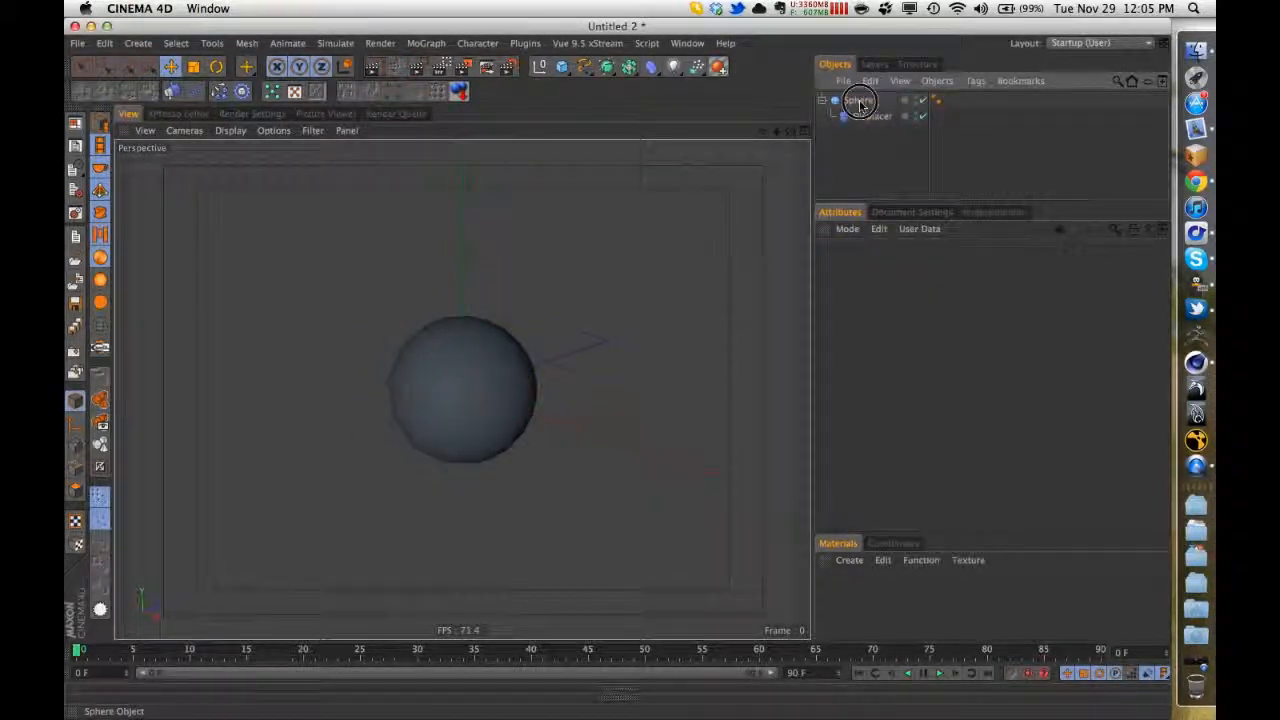
left_click(606, 66)
key("Delete")
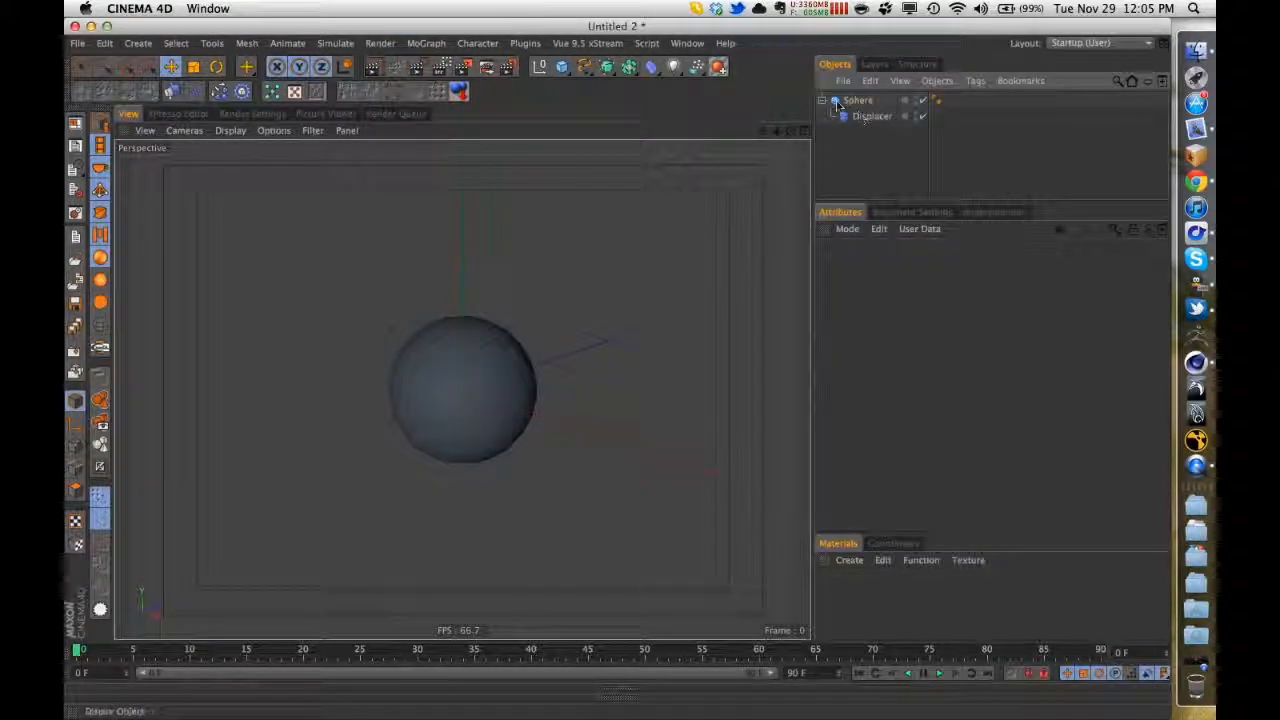
- Assign a Noise shader to the Displacer's shading channel
left_click(850, 101)
left_click(872, 116)
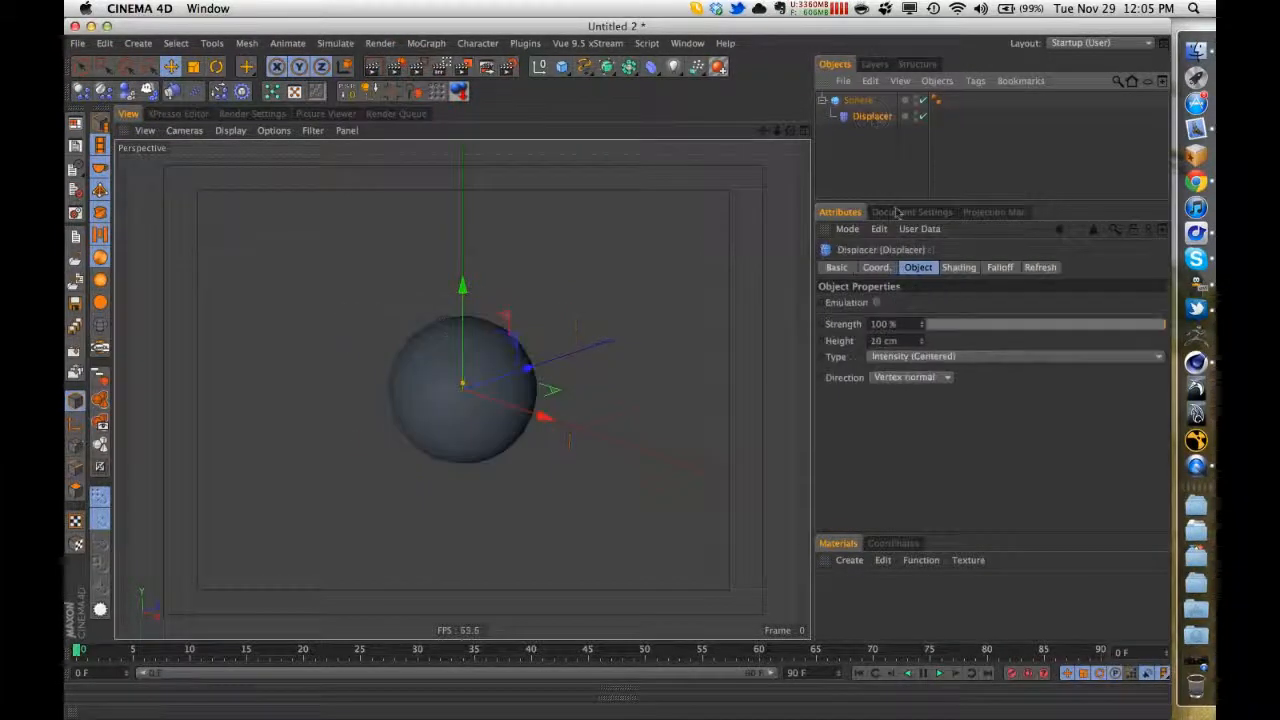
left_click(956, 268)
left_click(867, 318)
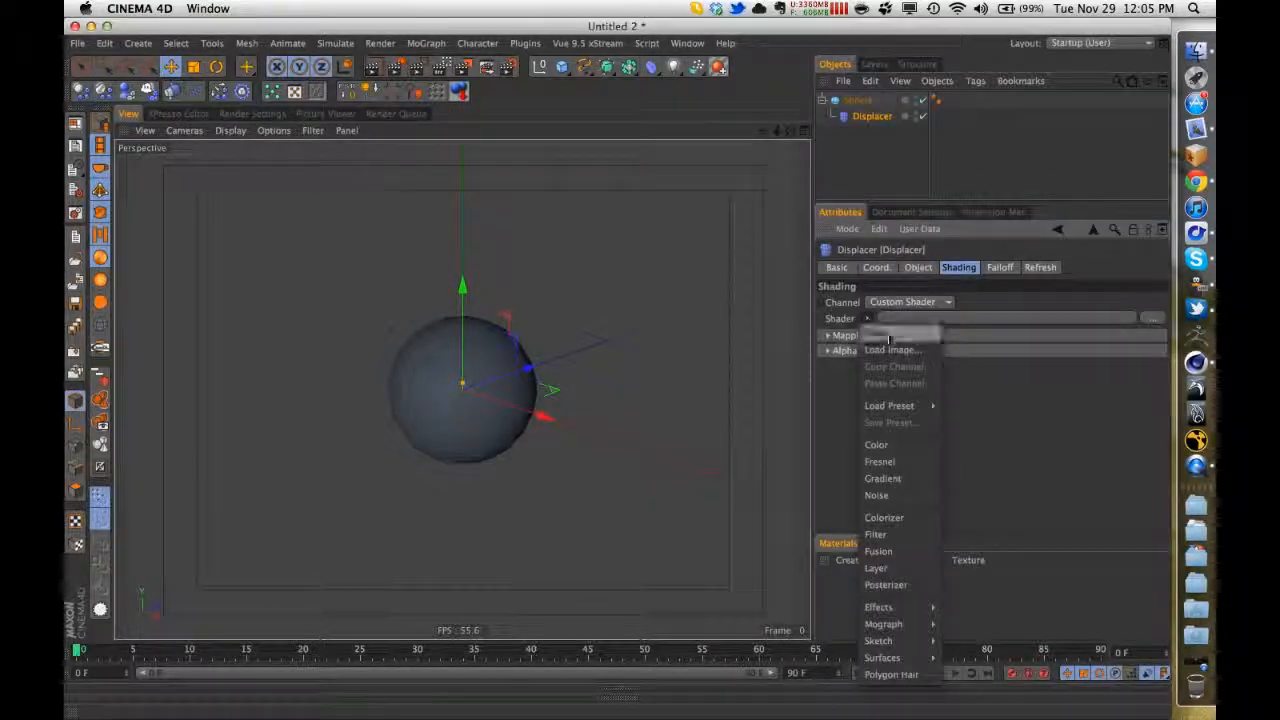
left_click(878, 495)
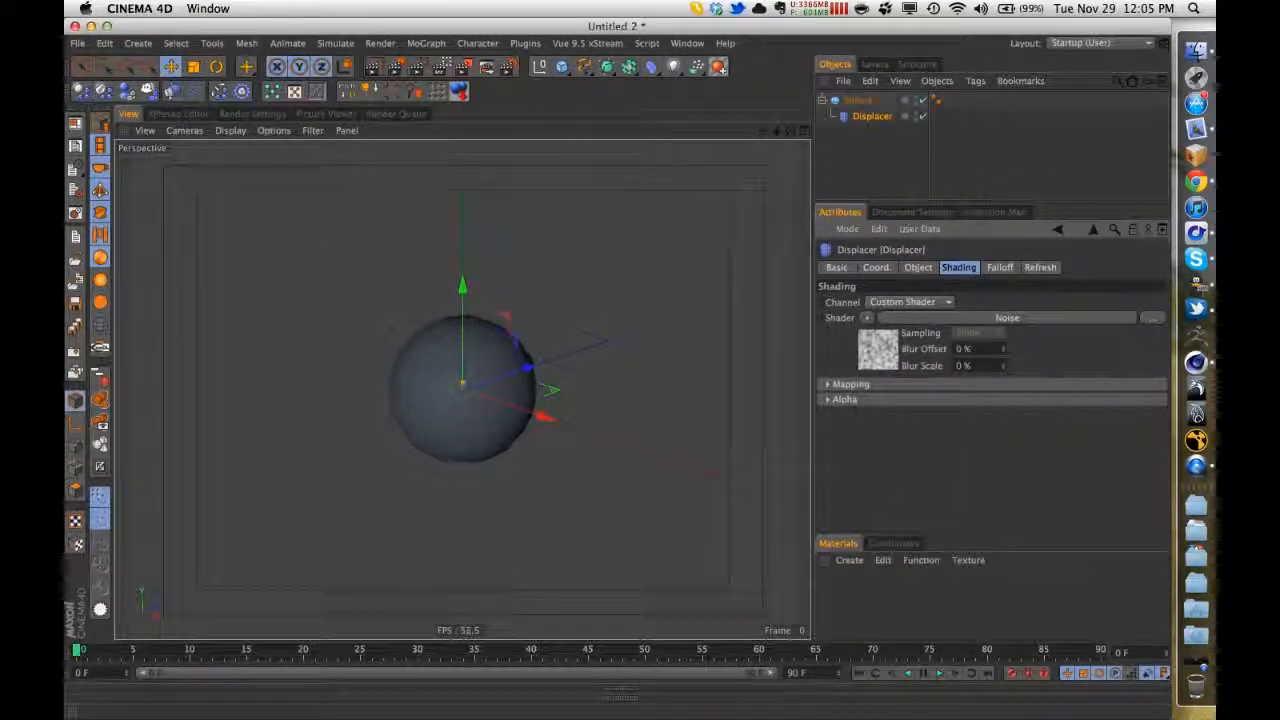
- Set the Displacer's Noise shader to Turbulence with 6 octaves and a Global Scale of 500%
left_click(928, 341)
left_click(1138, 448)
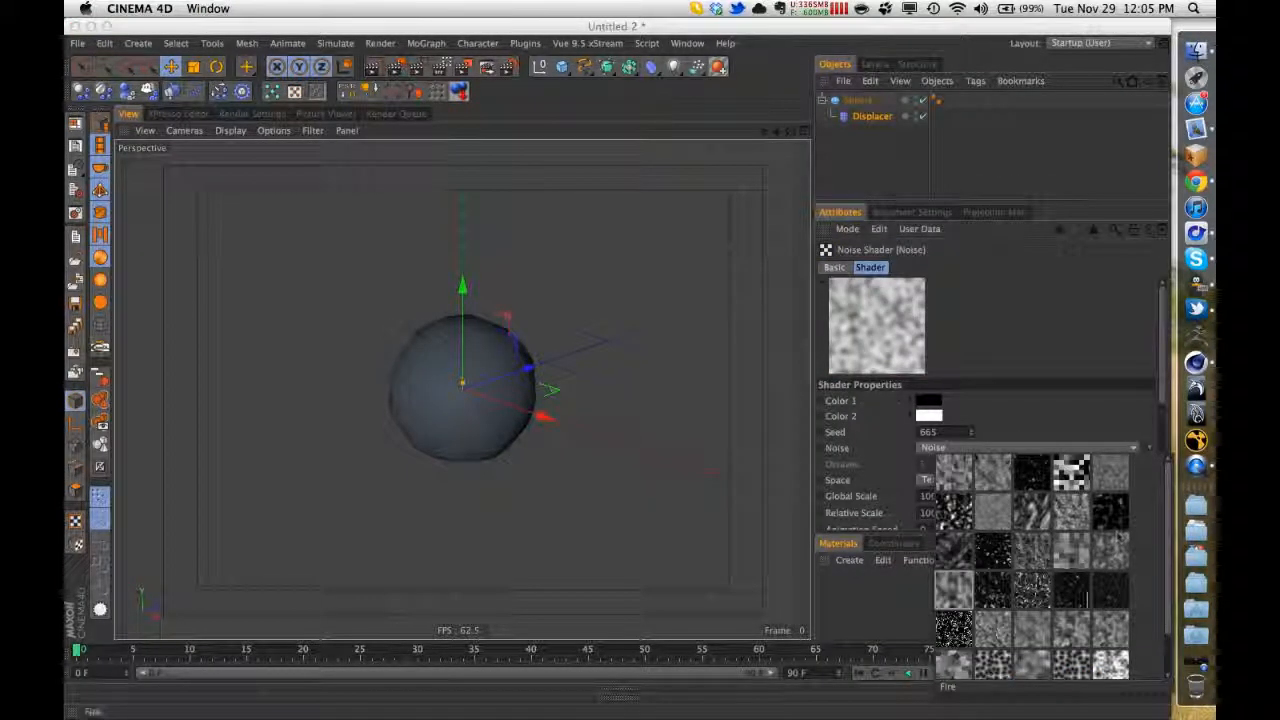
left_click(1034, 628)
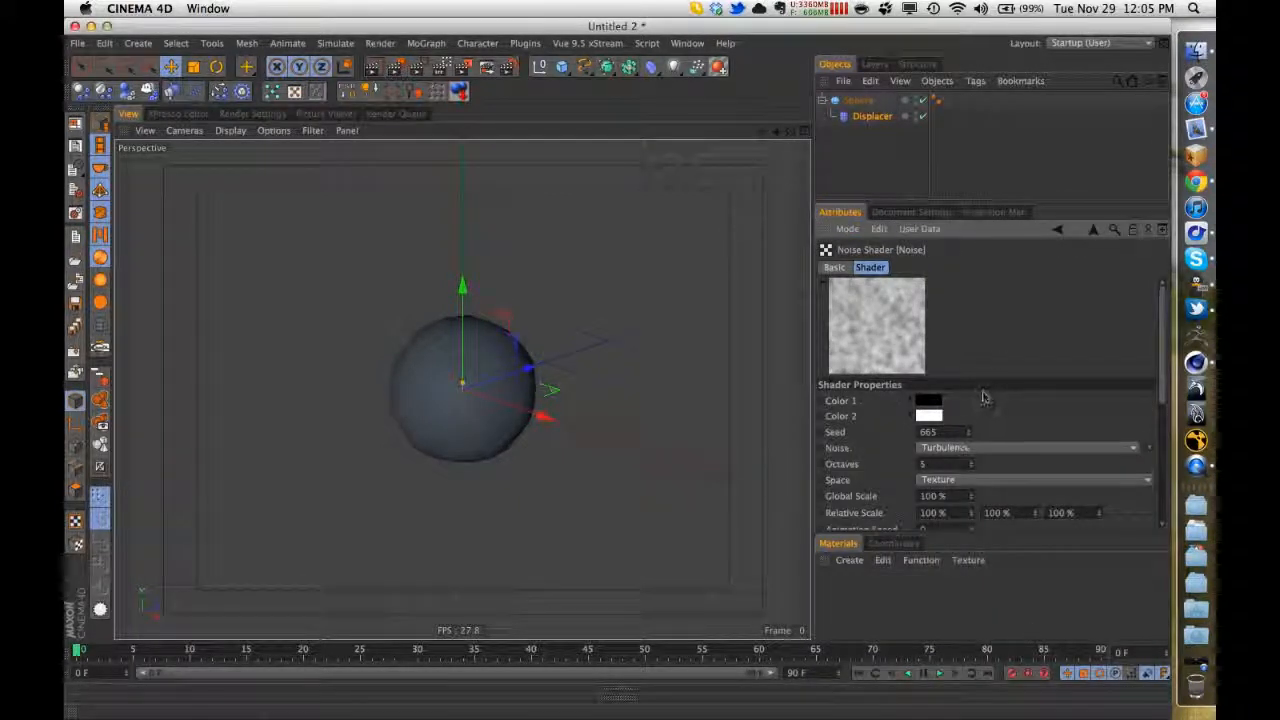
type("6")
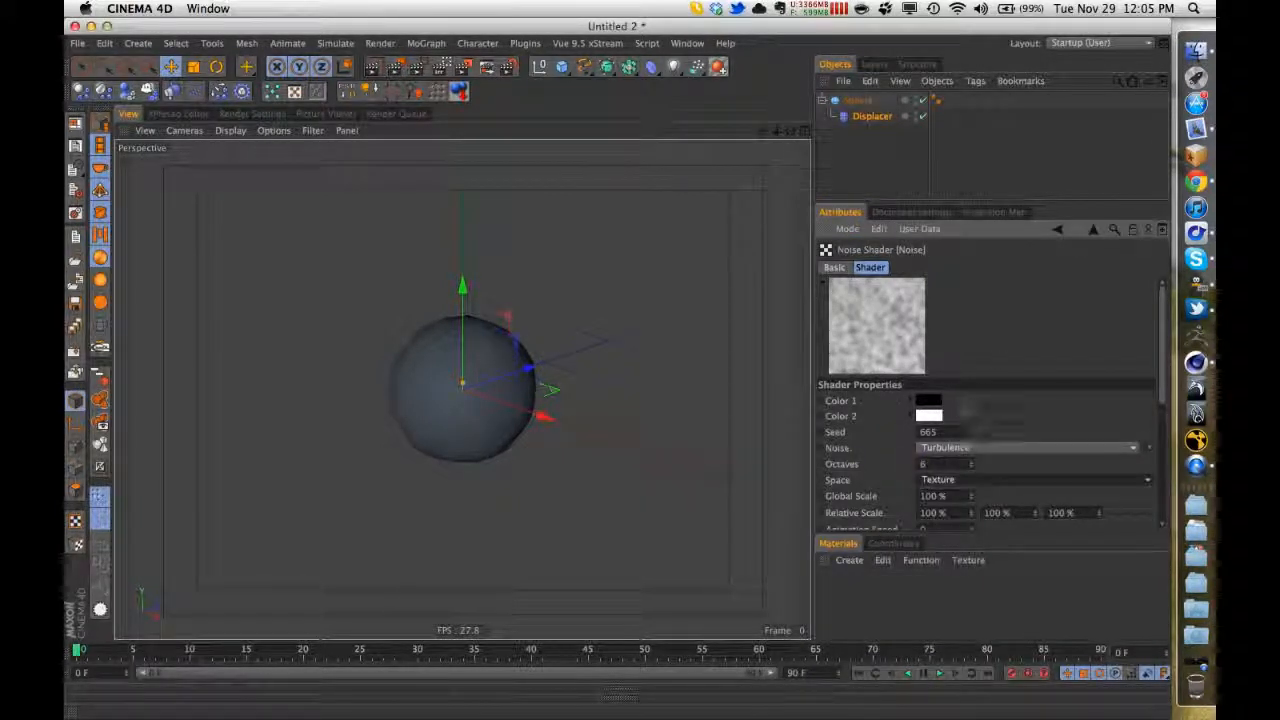
left_click(945, 496)
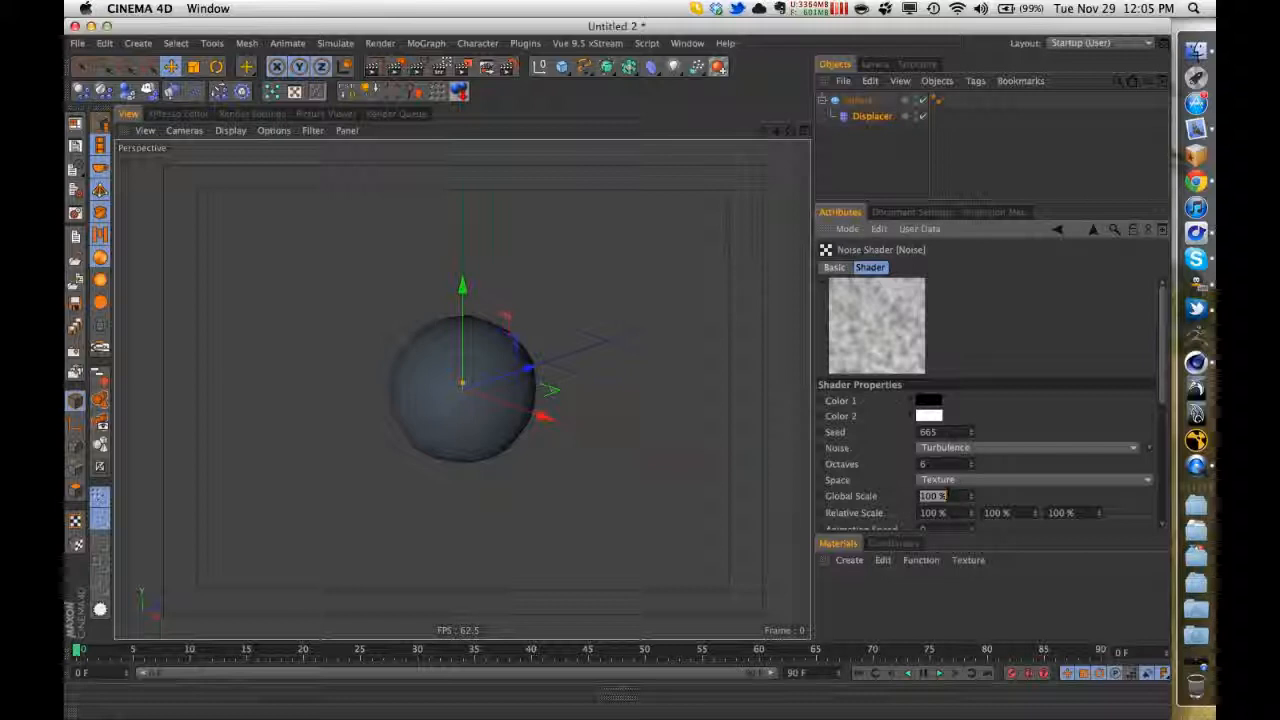
type("500")
key("Tab")
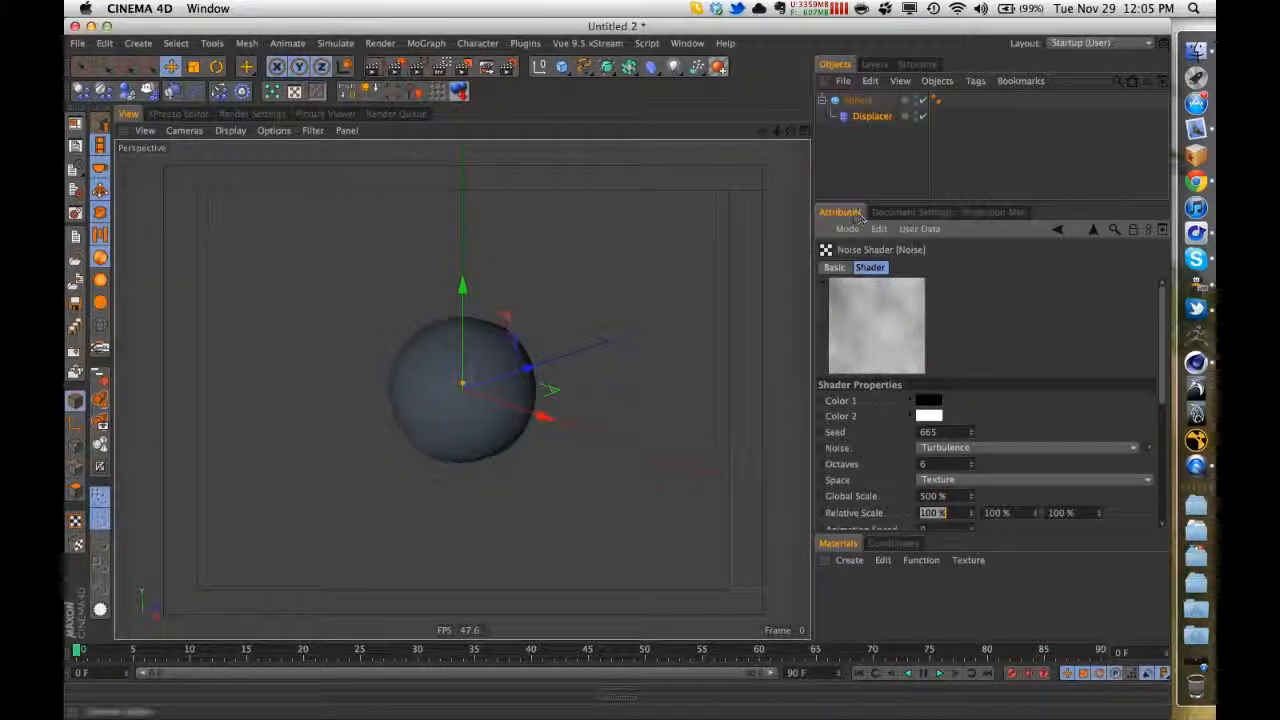
- Set the Displacer's Height to 50 cm
left_click(858, 101)
left_click(872, 116)
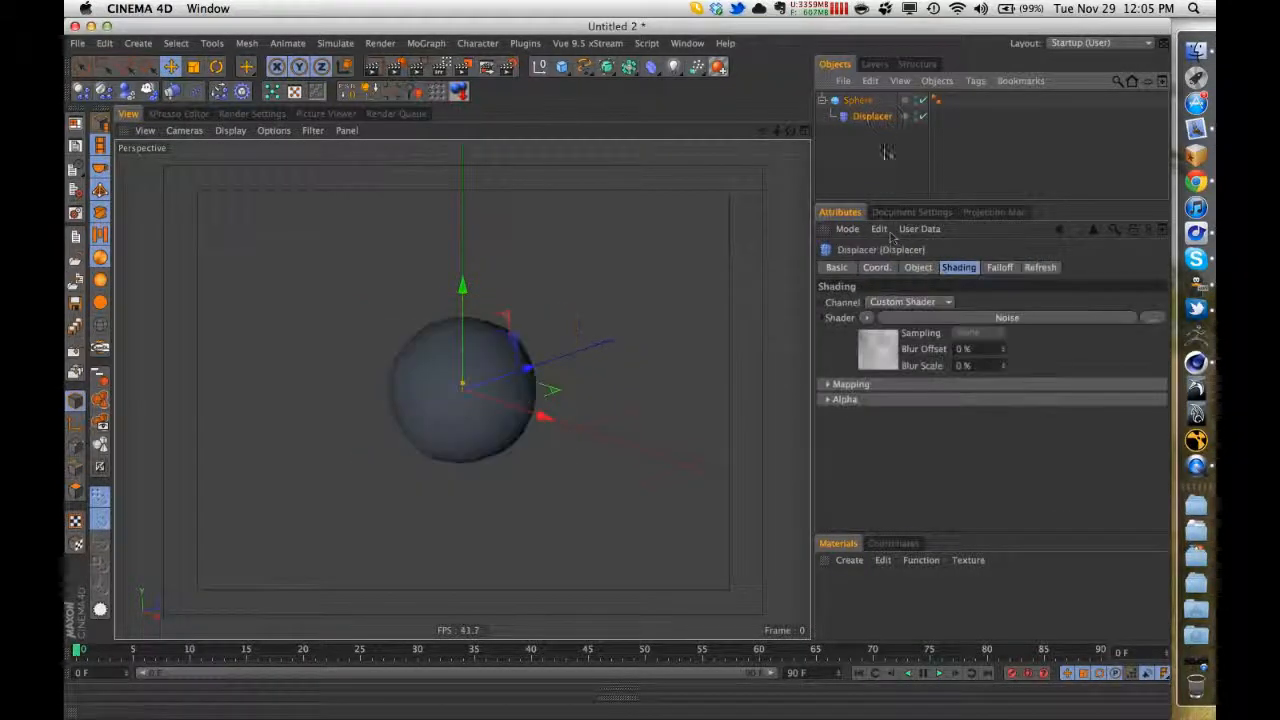
left_click(917, 267)
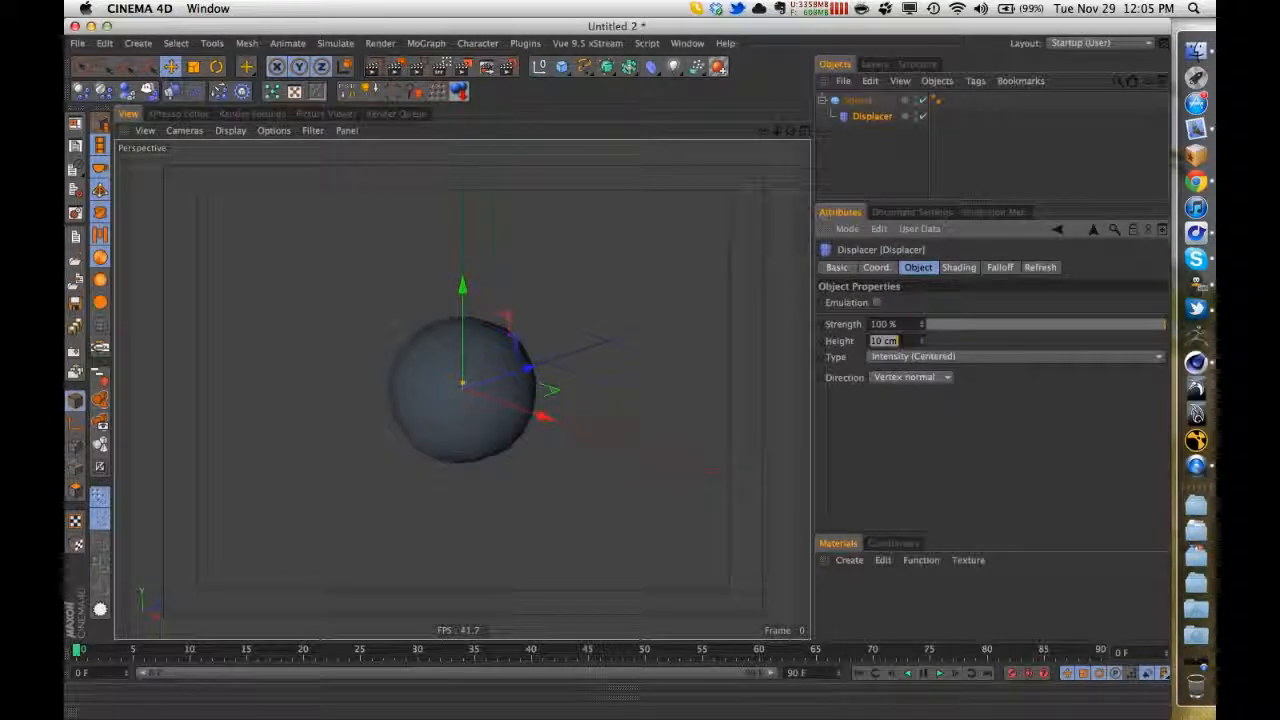
type("50")
key("Tab")
- Set the Sphere's Segments to 124
left_click(858, 101)
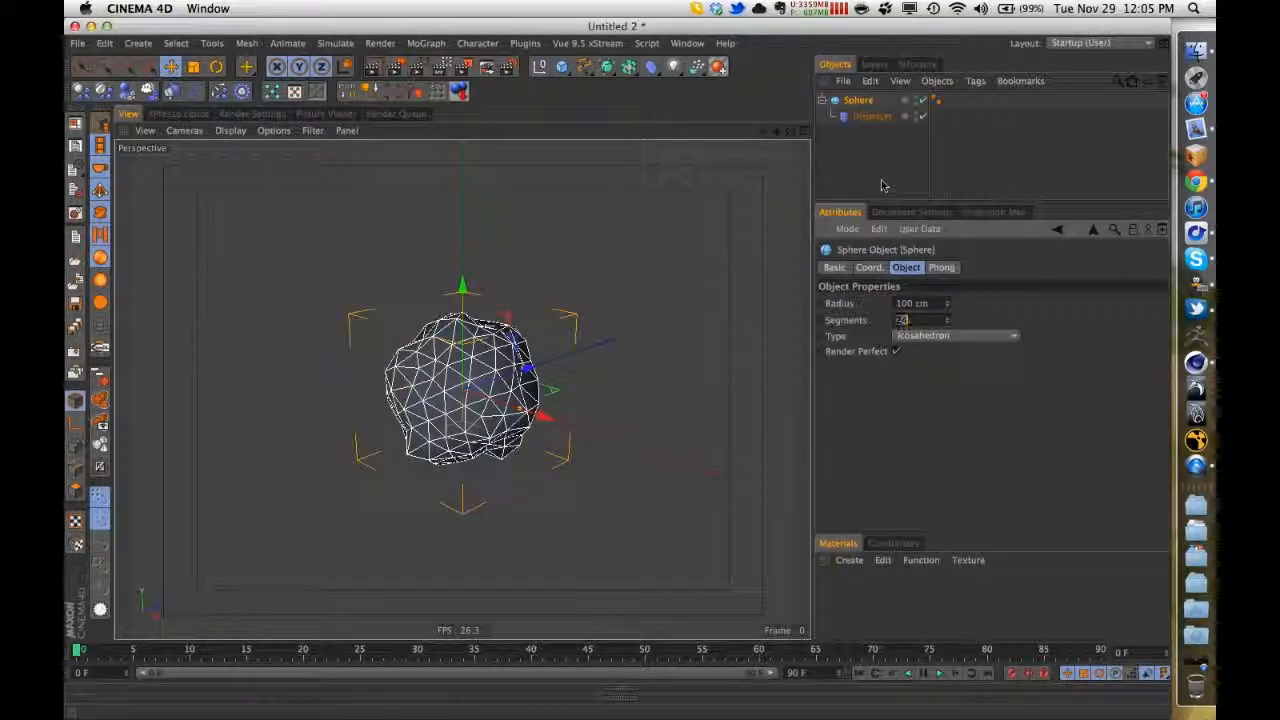
type("100")
key("Tab")
- Test the Displacer's Noise shader with Contrast up to 100%, and settle on about 30%
left_click(876, 117)
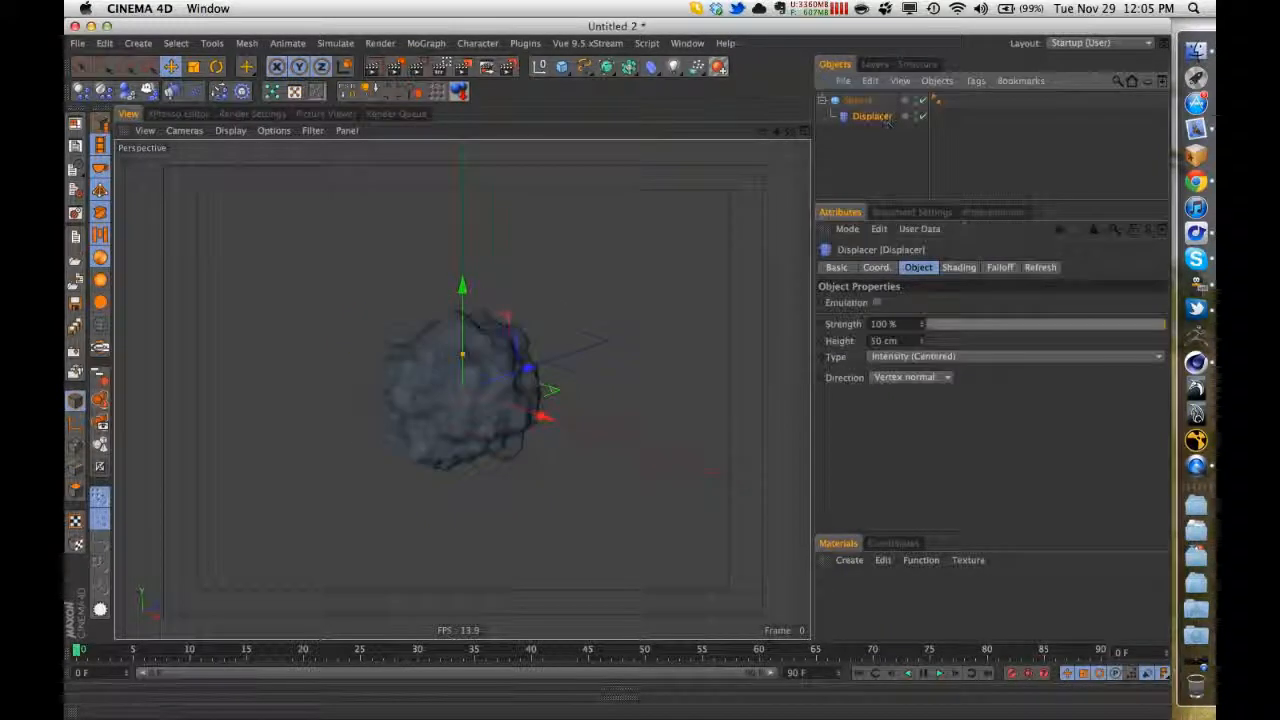
left_click(958, 267)
left_click(887, 345)
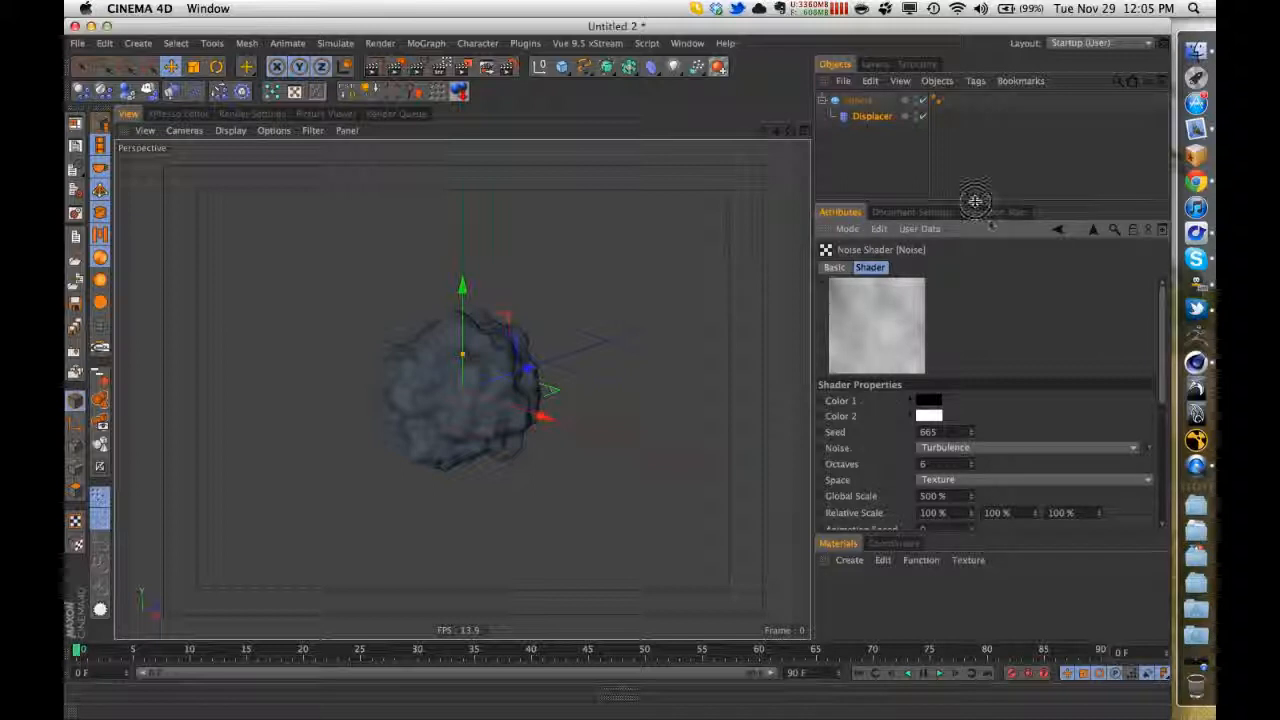
left_click_drag(975, 201, 975, 128)
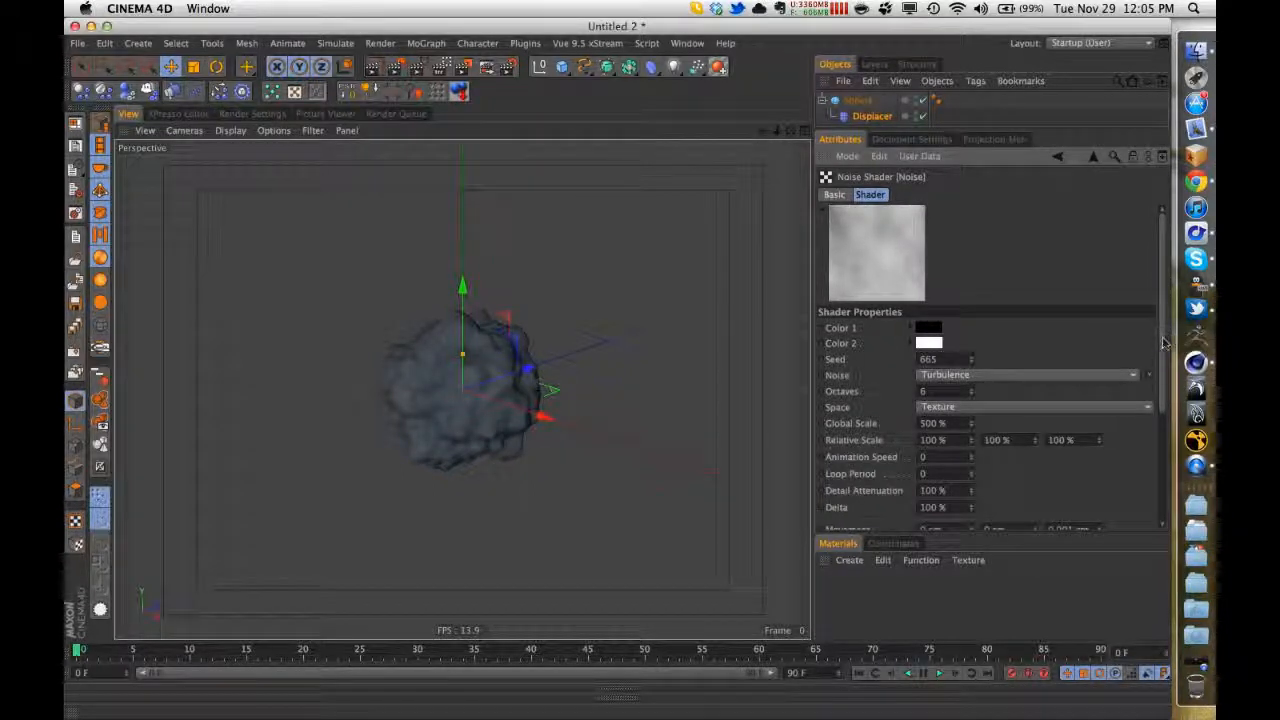
scroll(1163, 343, "down", 5)
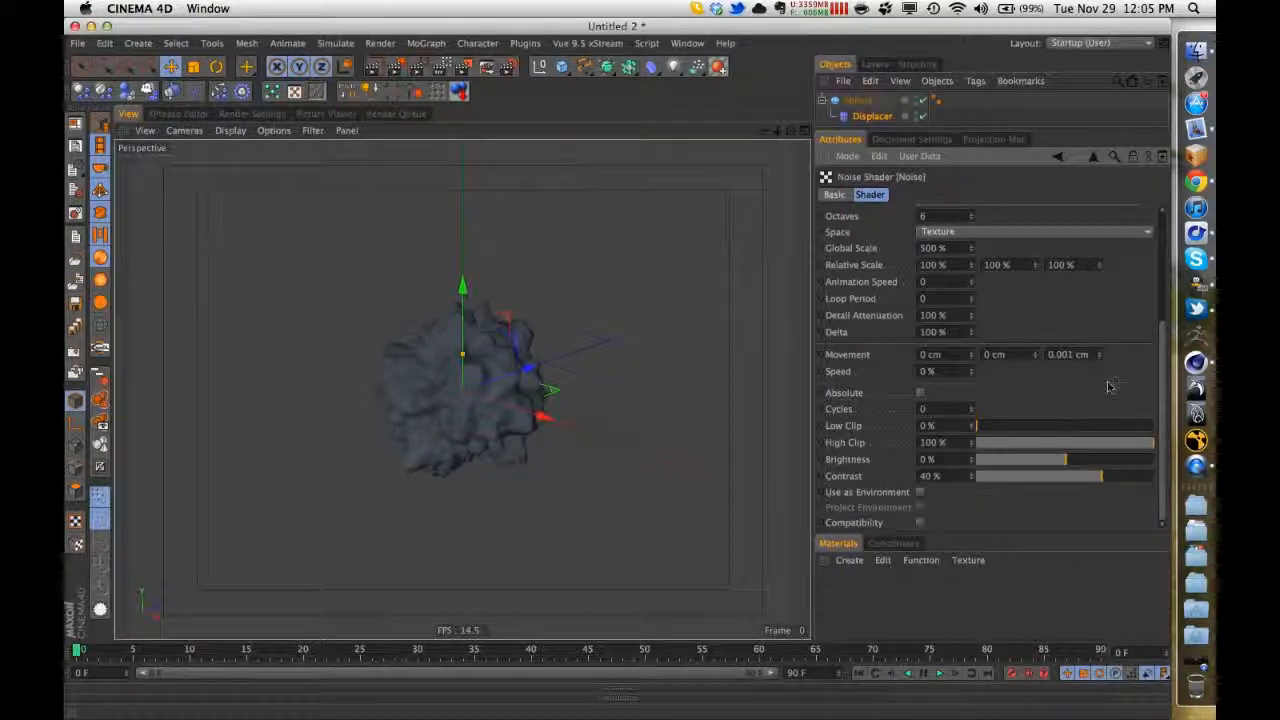
left_click_drag(1137, 475, 1192, 470)
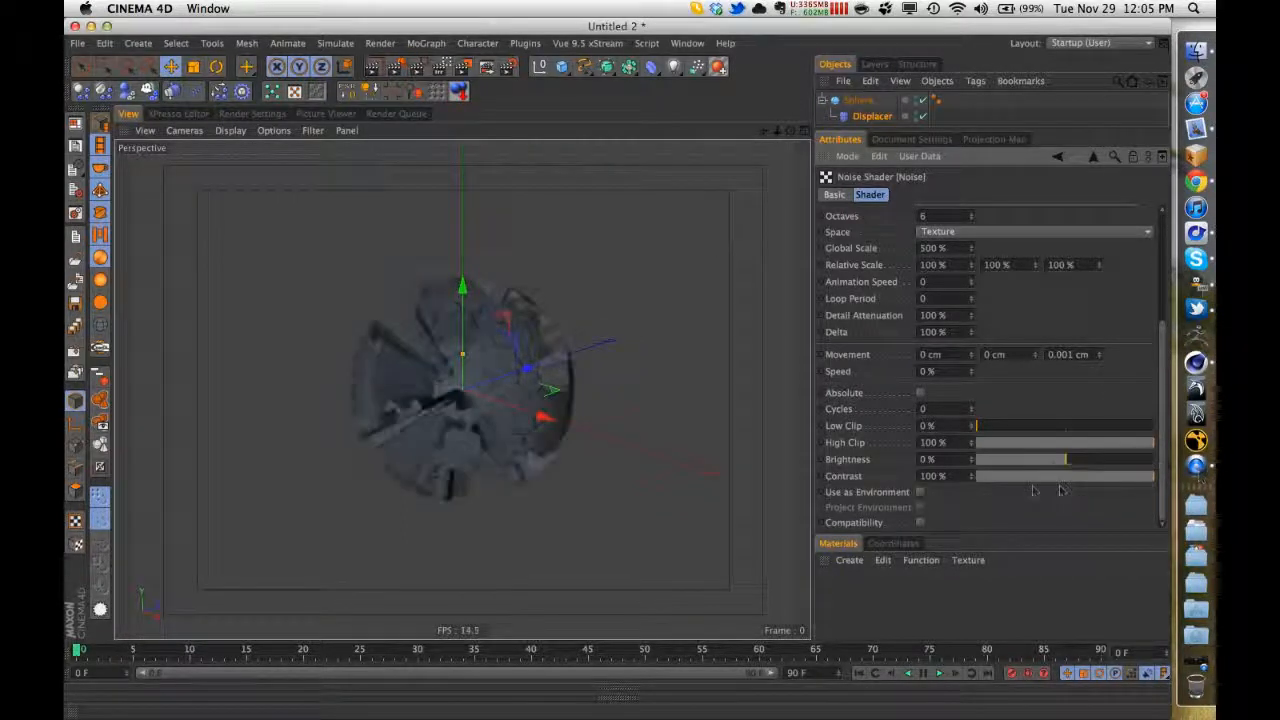
mouse_move(1115, 480)
left_mouse_down()
mouse_move(1132, 478)
mouse_move(1120, 490)
mouse_move(1094, 482)
left_mouse_up()
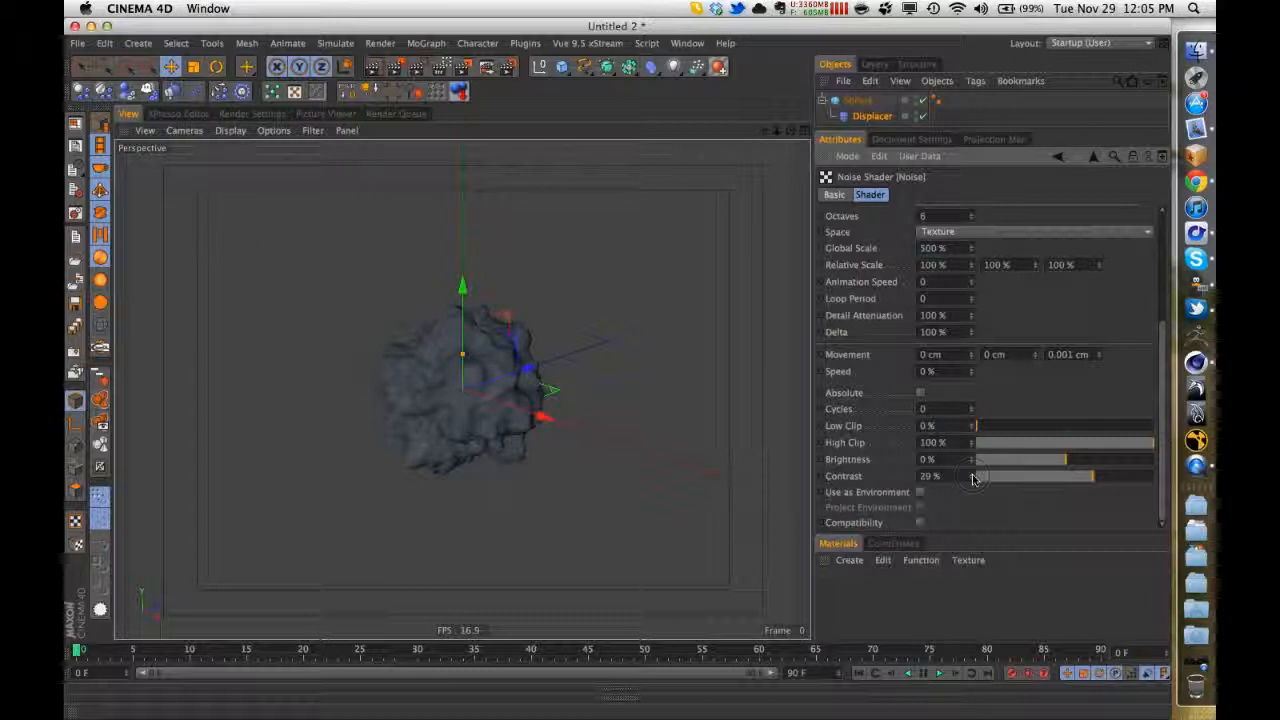
scroll(1143, 406, "up", 5)
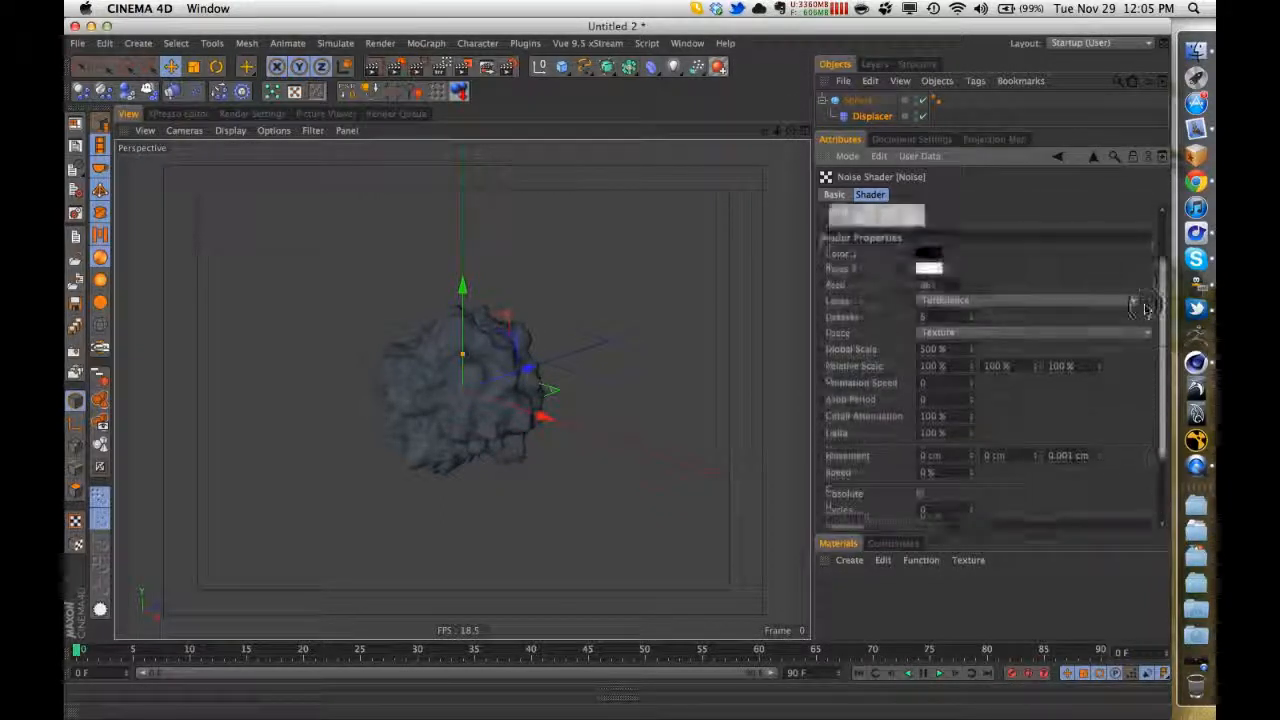
- Experiment with the Displacer's strength and height, ending with Strength at 100% and Height at 20 cm
left_click(872, 116)
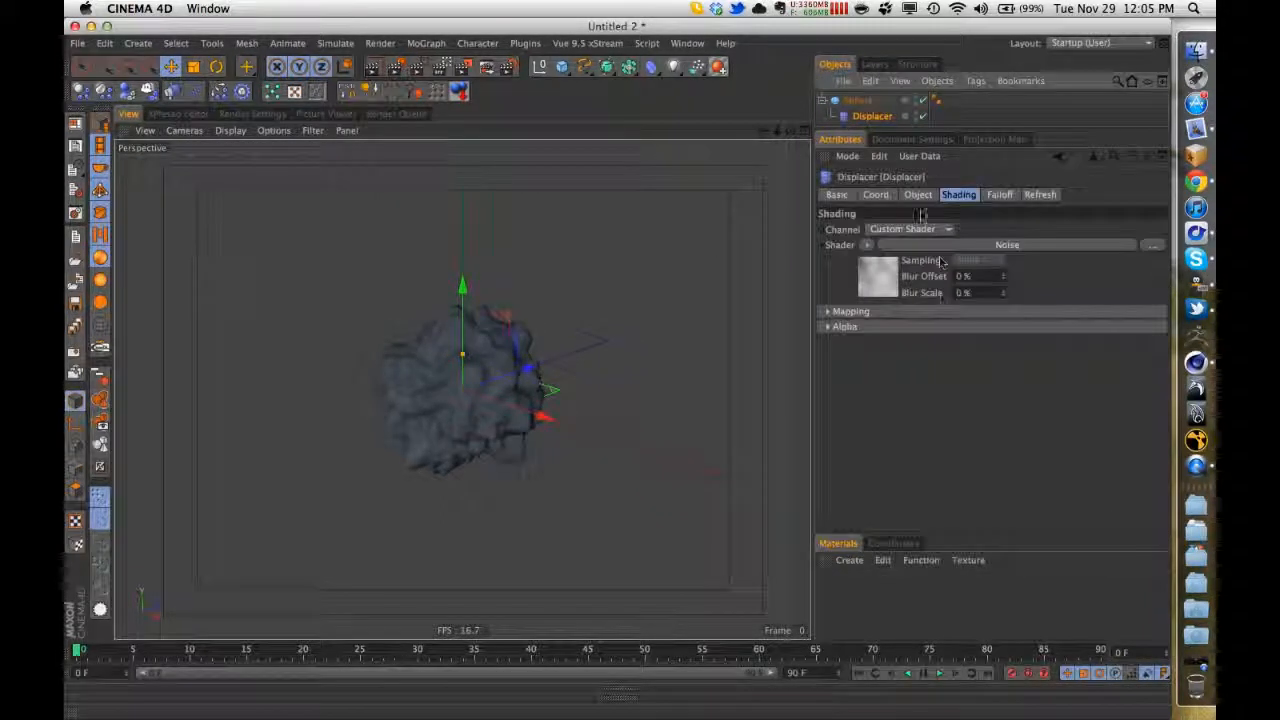
left_click(918, 194)
left_click(877, 195)
left_click(918, 195)
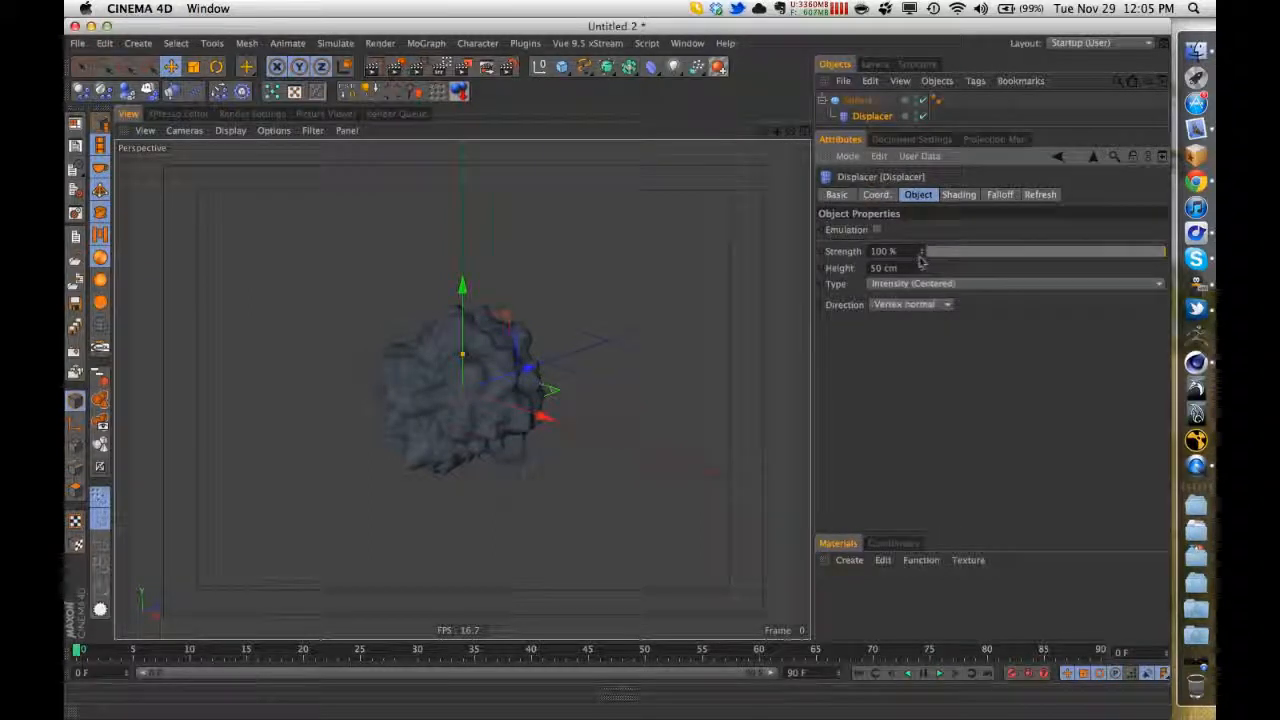
left_click_drag(921, 251, 921, 270)
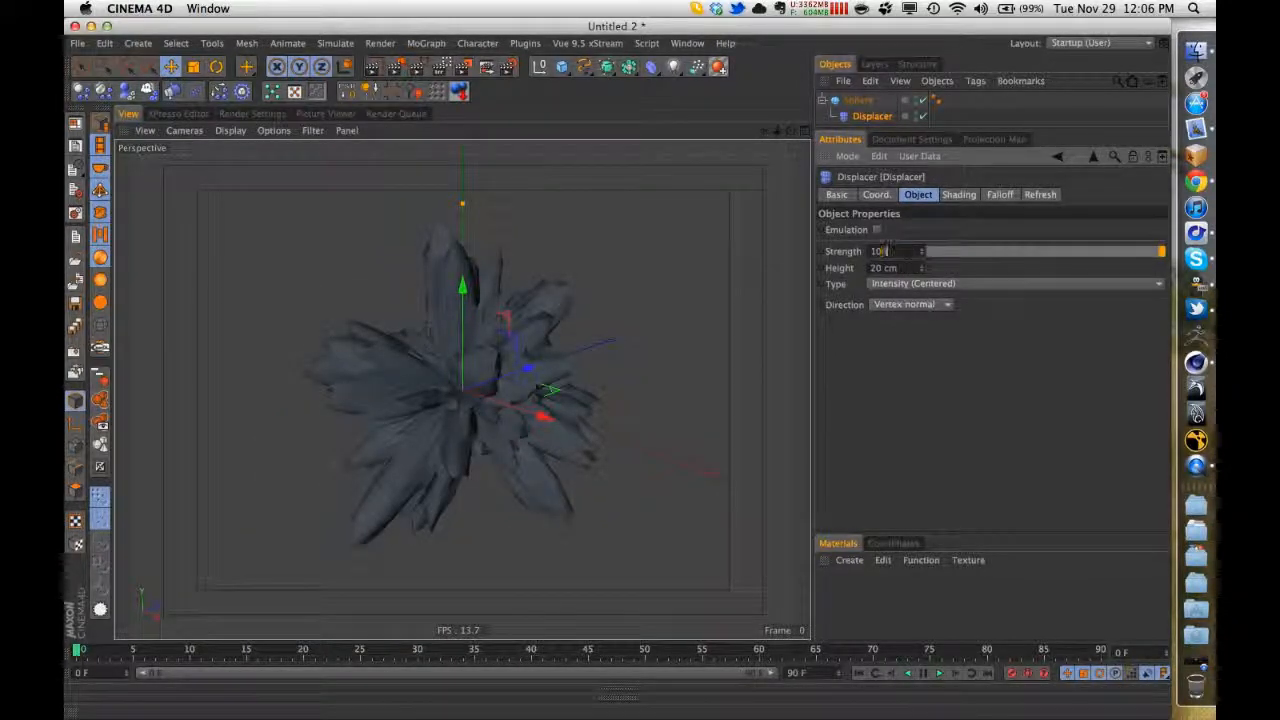
left_click(958, 194)
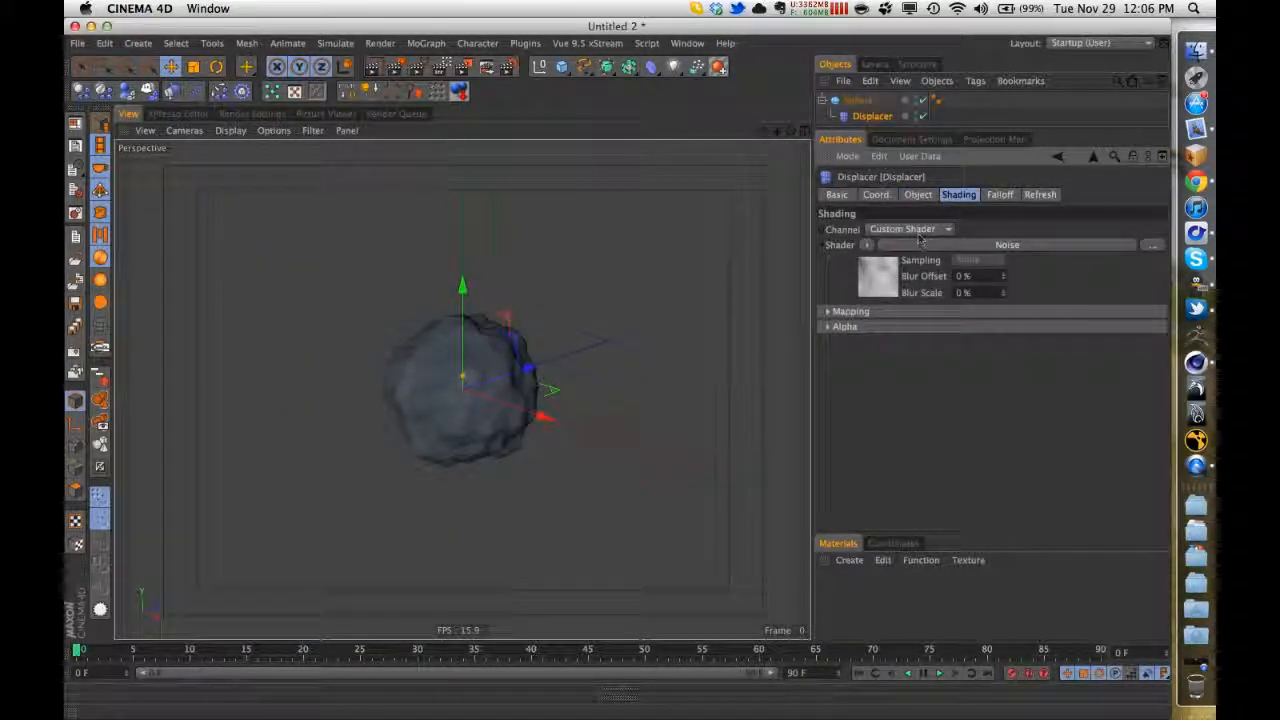
- Group the Sphere and its Displacer under a null and name the null Displaced Sphere
left_click_drag(856, 131, 856, 157)
left_click(860, 101)
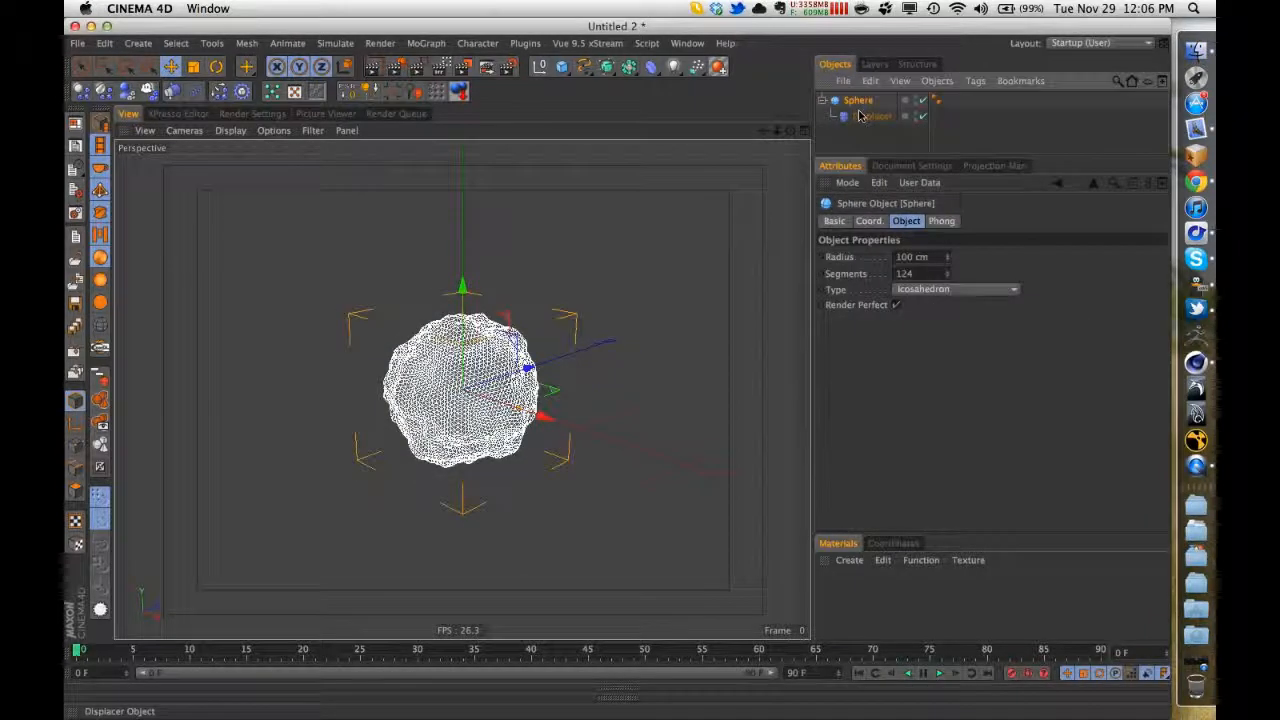
key("alt+g")
double_click(852, 100)
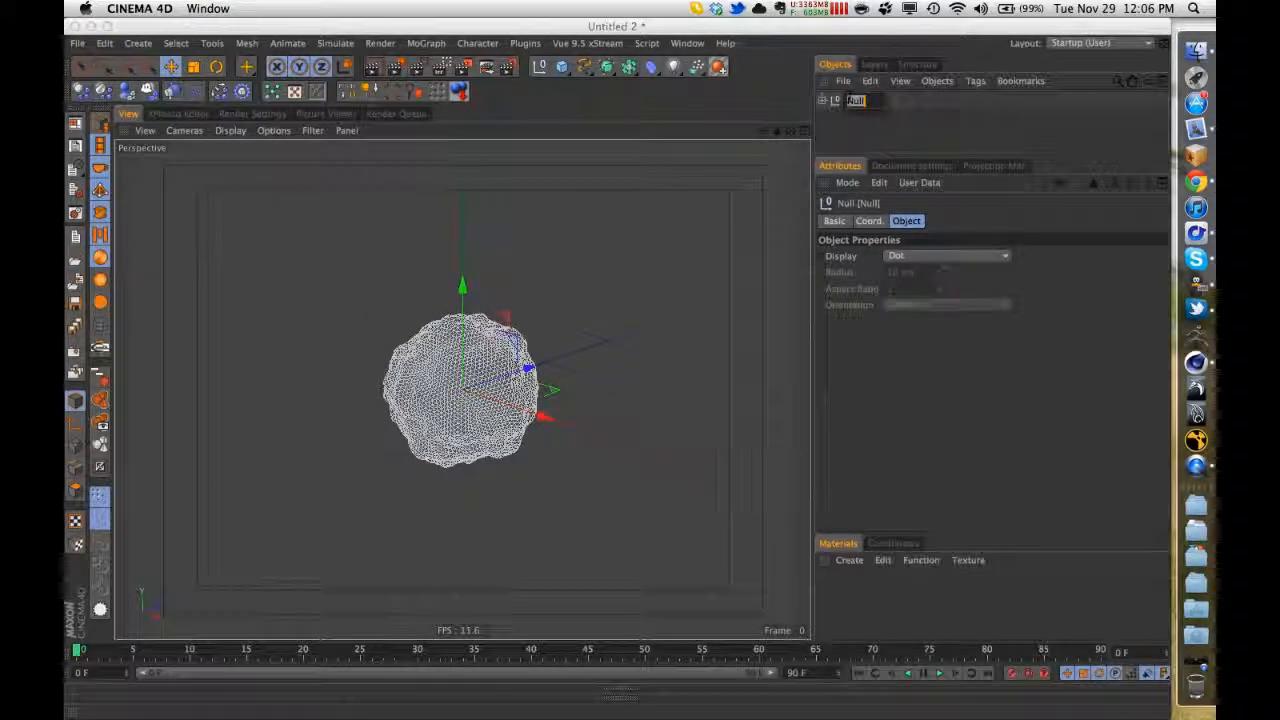
type("Displ")
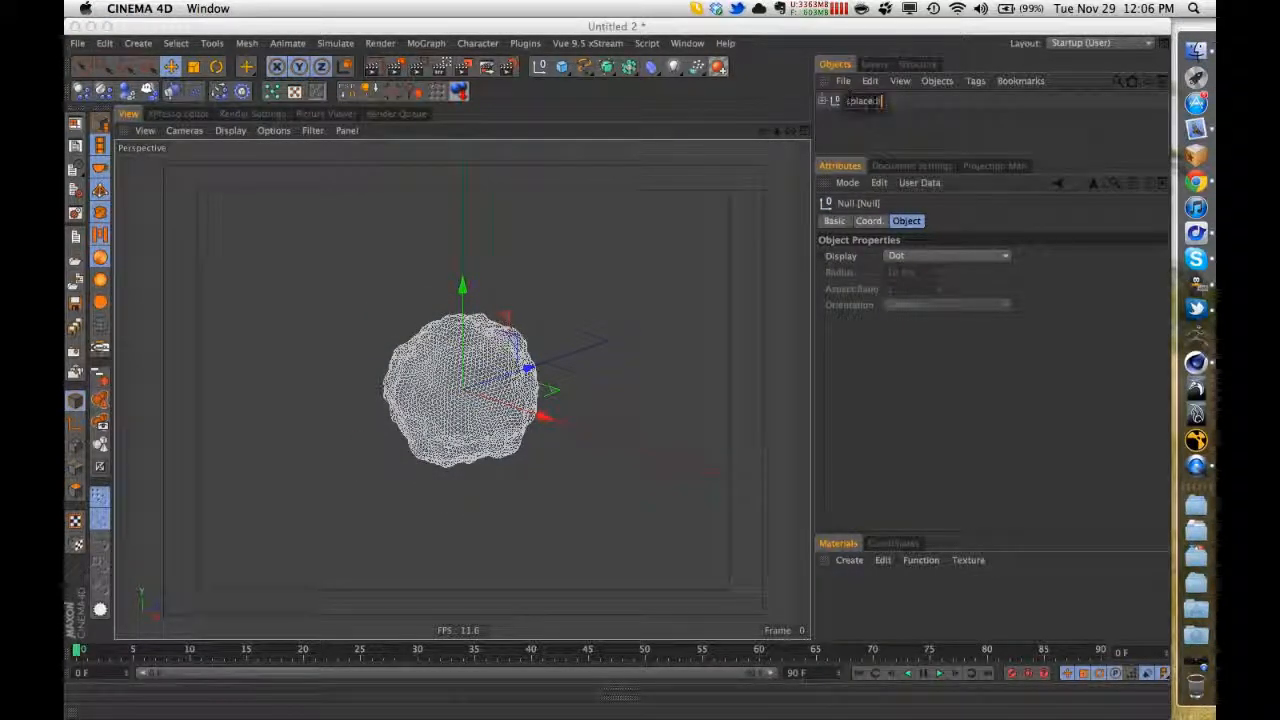
type("aced Sphere")
key("Return")
- Add a Protection tag to the Sphere inside the Displaced Sphere null
left_click(822, 100)
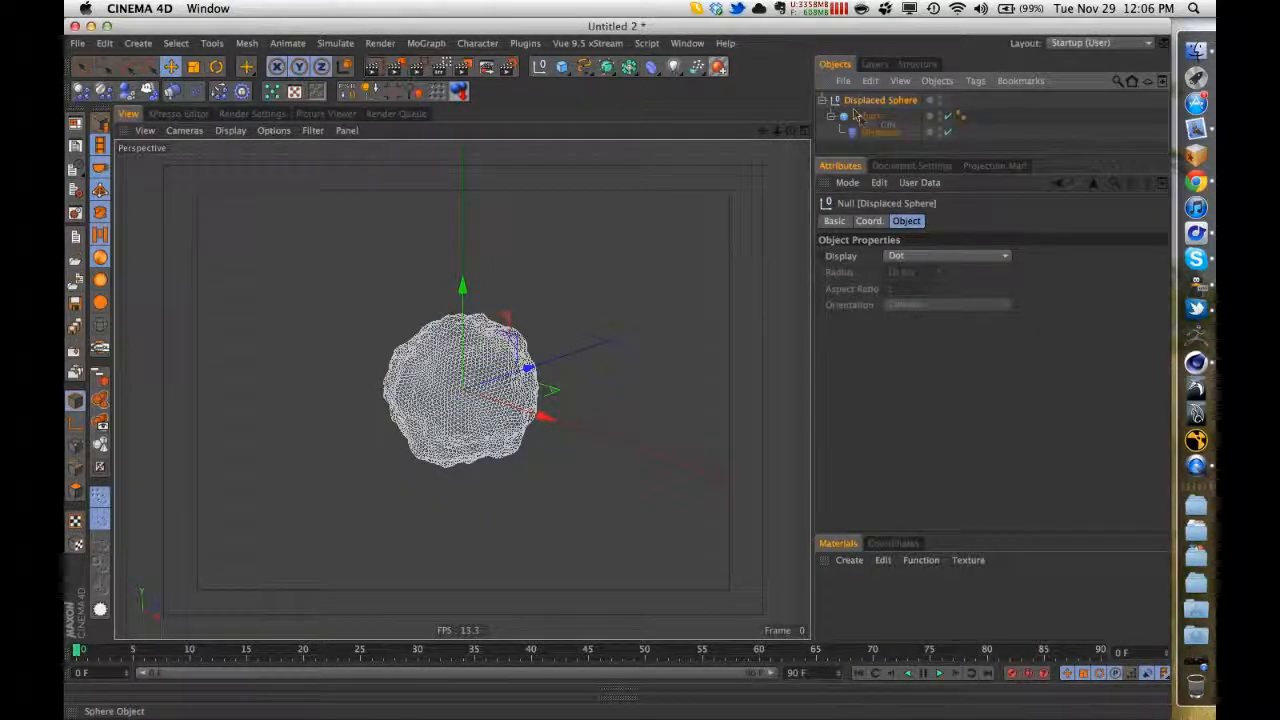
right_click(862, 117)
mouse_move(915, 124)
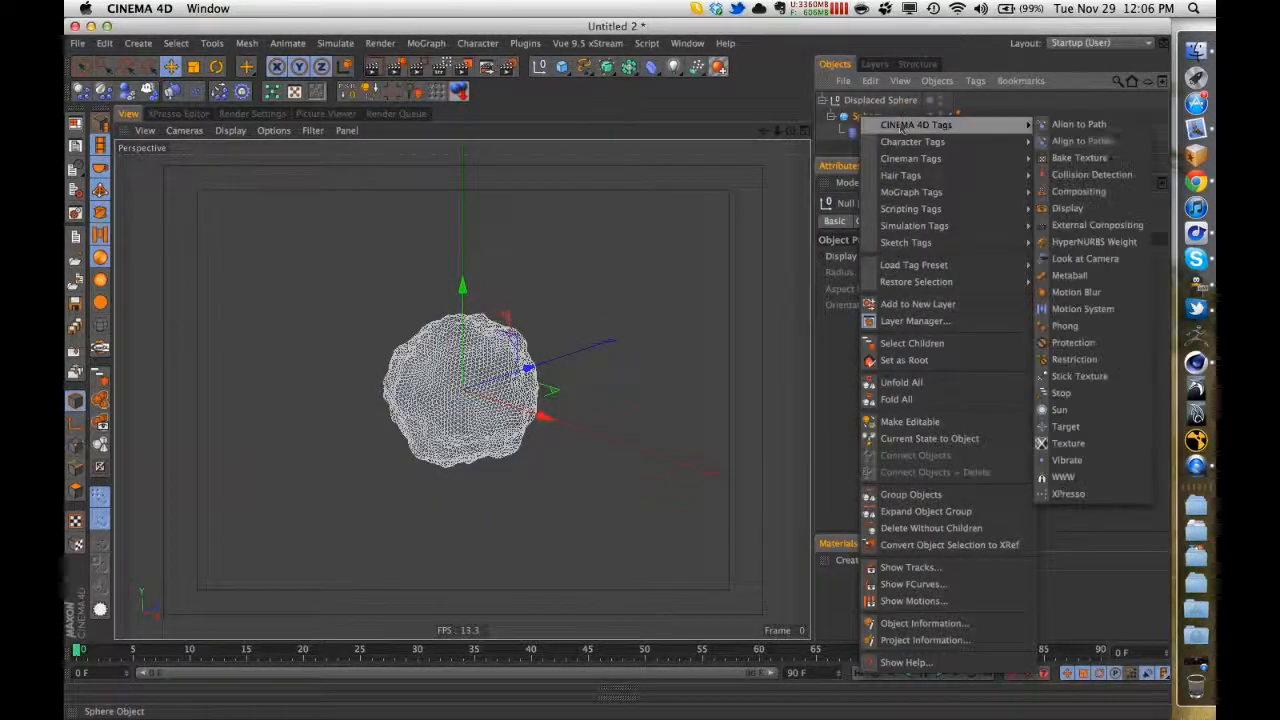
left_click(1068, 317)
- Add an XPresso tag to the Displaced Sphere null and place Sphere, Displacer and Displaced Sphere nodes in its graph
right_click(897, 100)
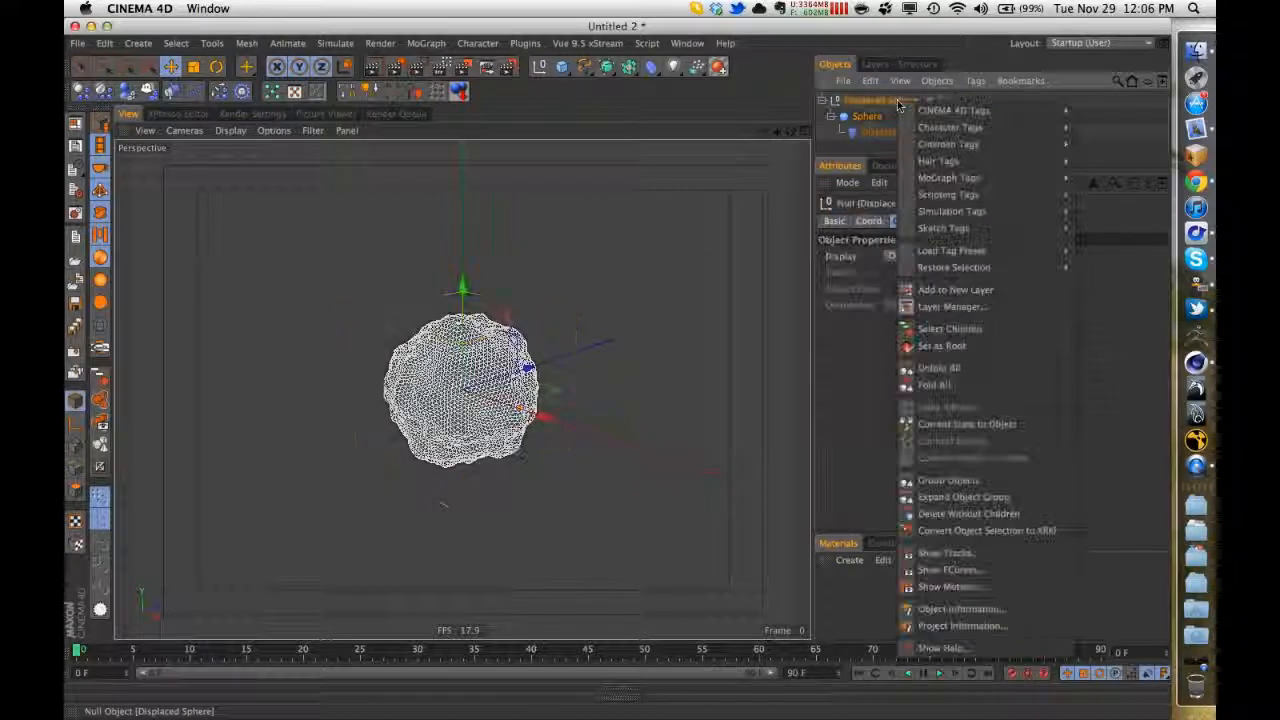
mouse_move(920, 110)
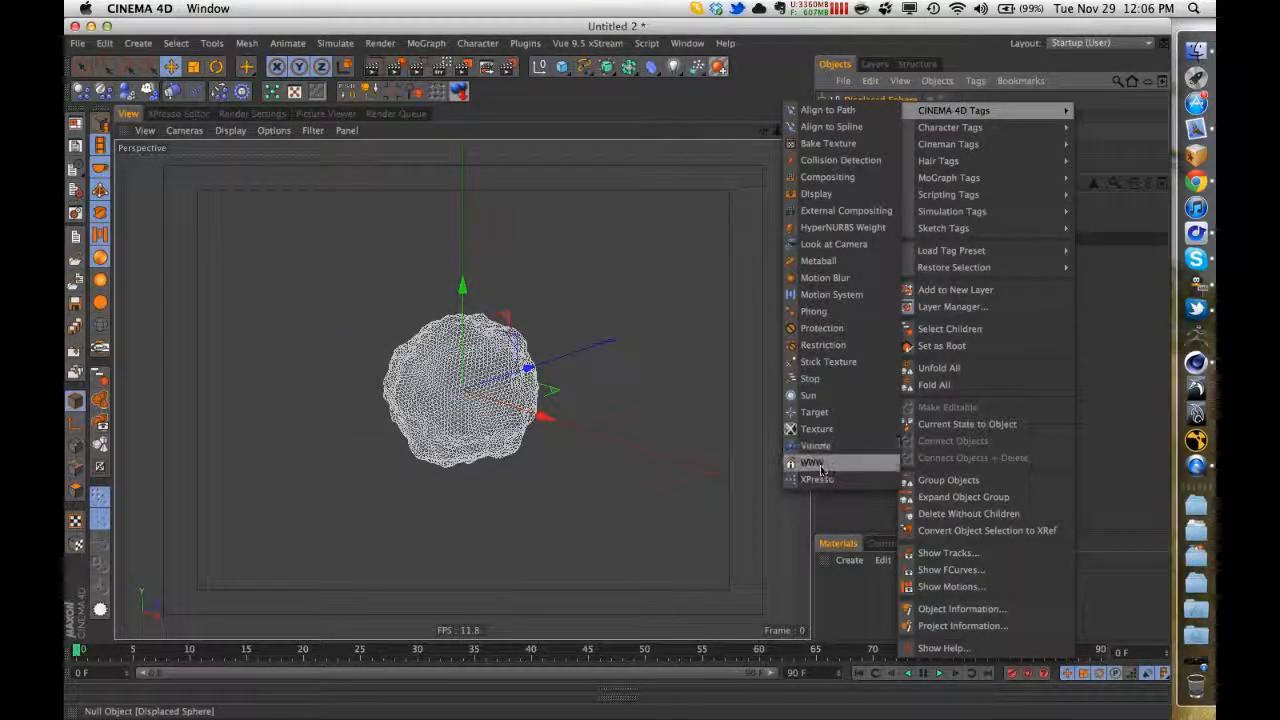
left_click(816, 479)
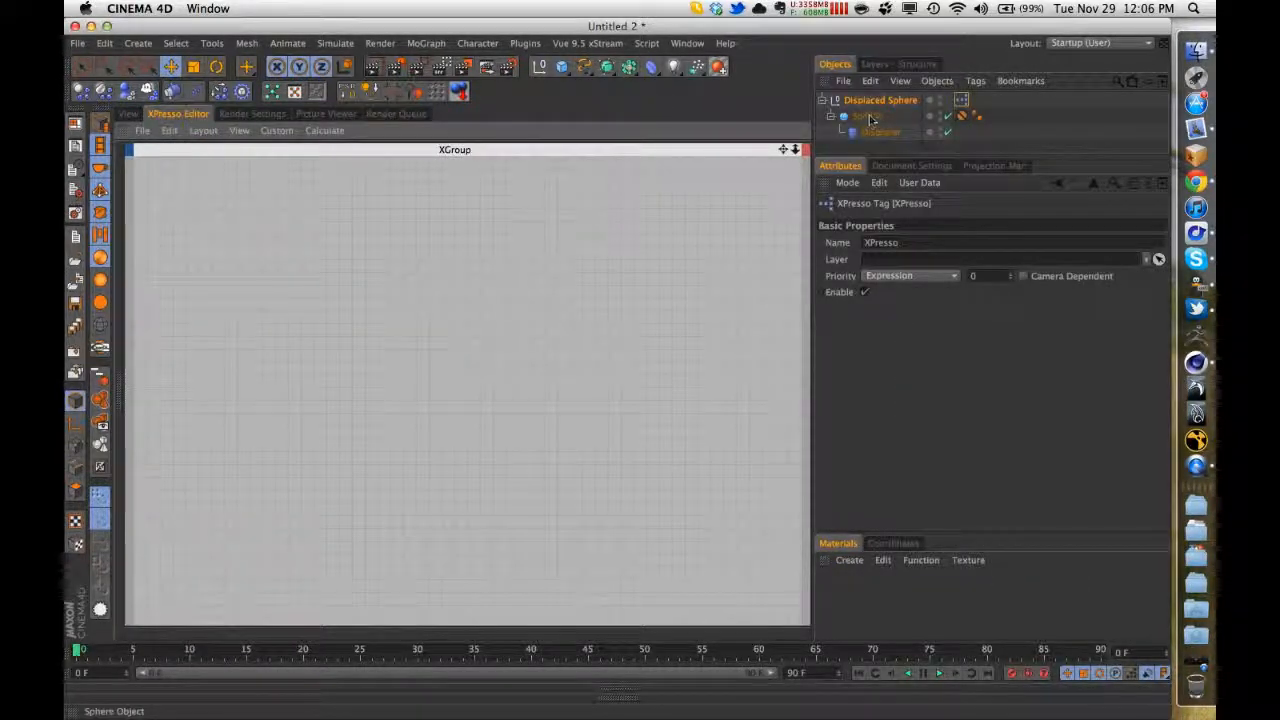
left_click_drag(870, 118, 547, 296)
left_click_drag(880, 132, 544, 335)
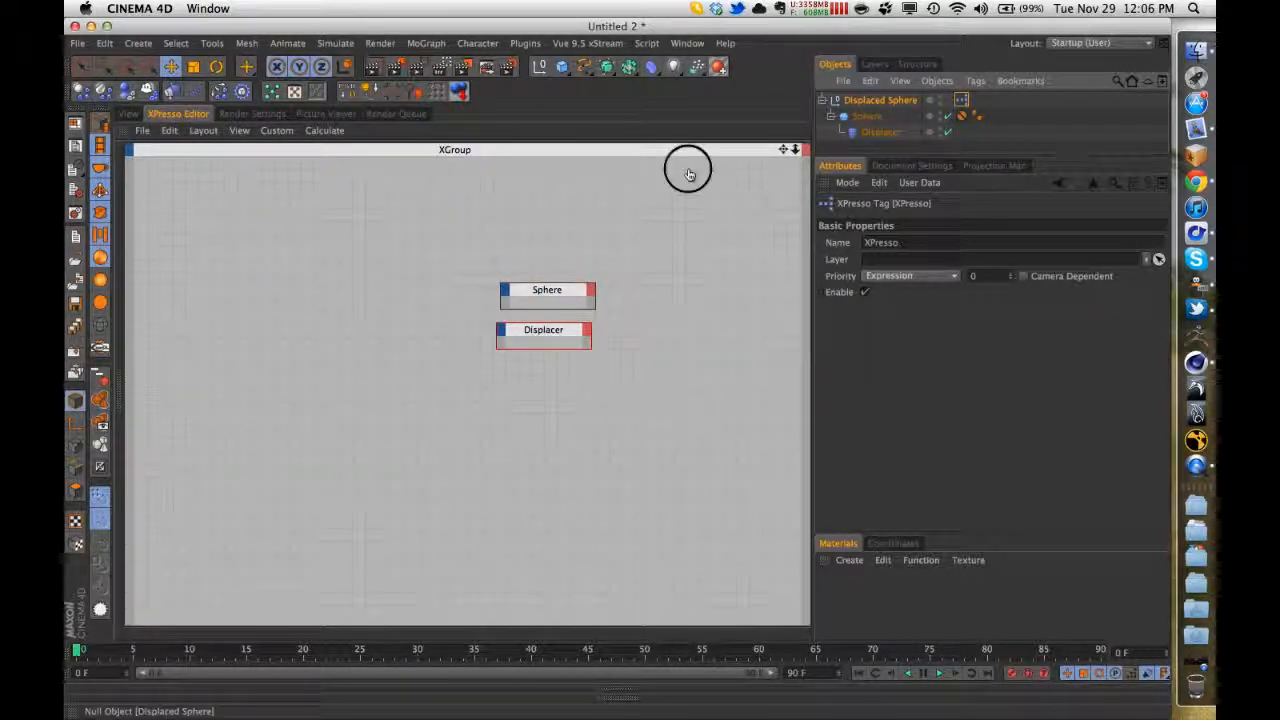
left_click_drag(688, 174, 324, 306)
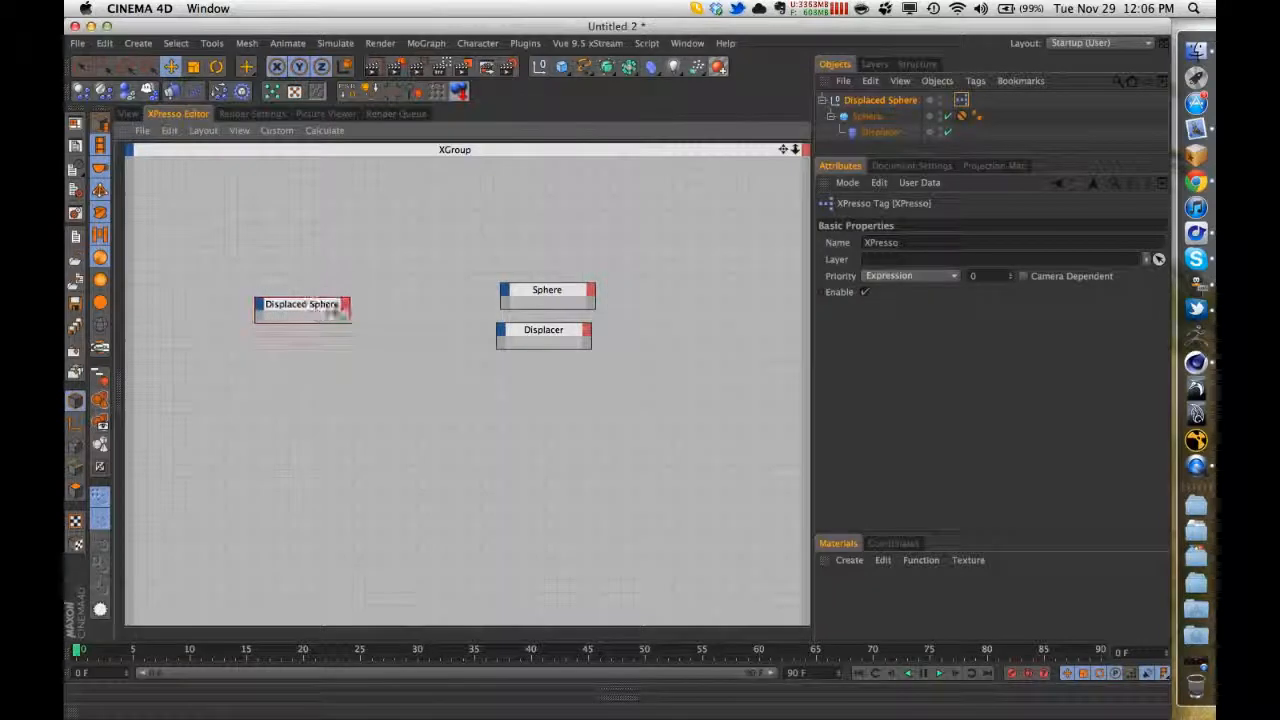
left_click(877, 101)
left_click(919, 182)
left_click(940, 217)
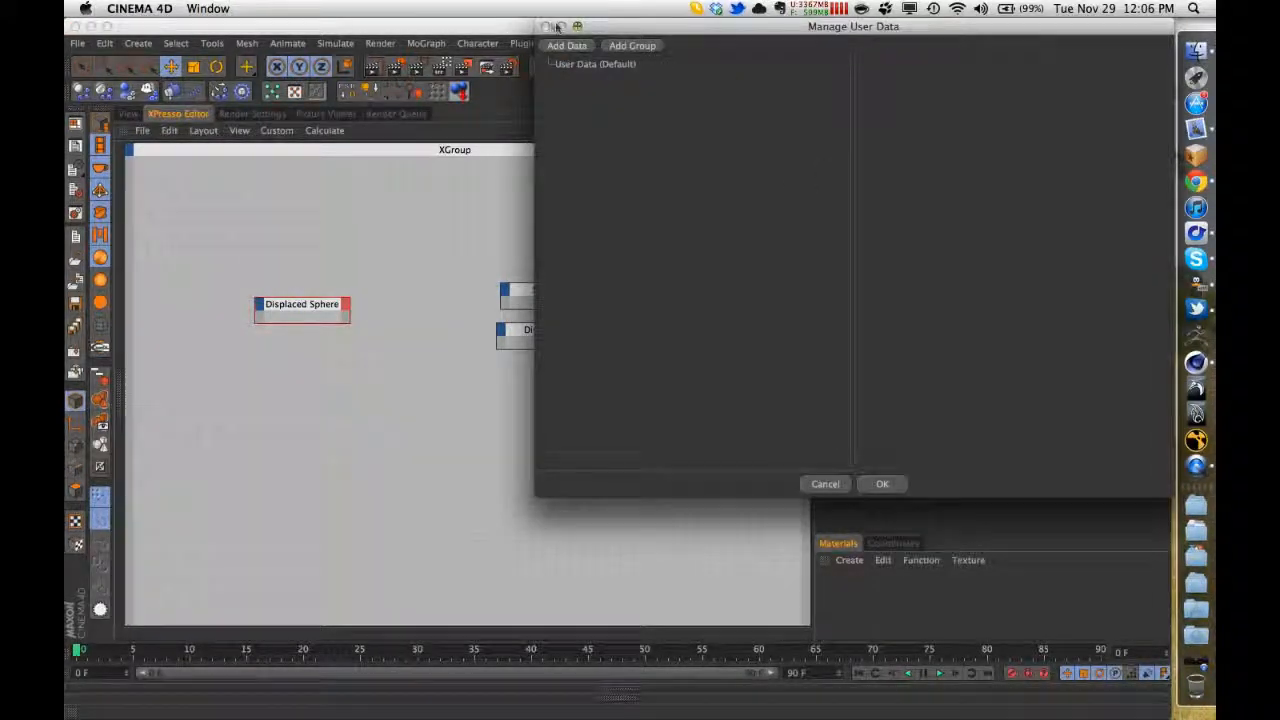
left_click(836, 484)
- Switch to the Displaced Sphere.c4d project and copy the user data interface of its Displaced Sphere null
left_click(76, 146)
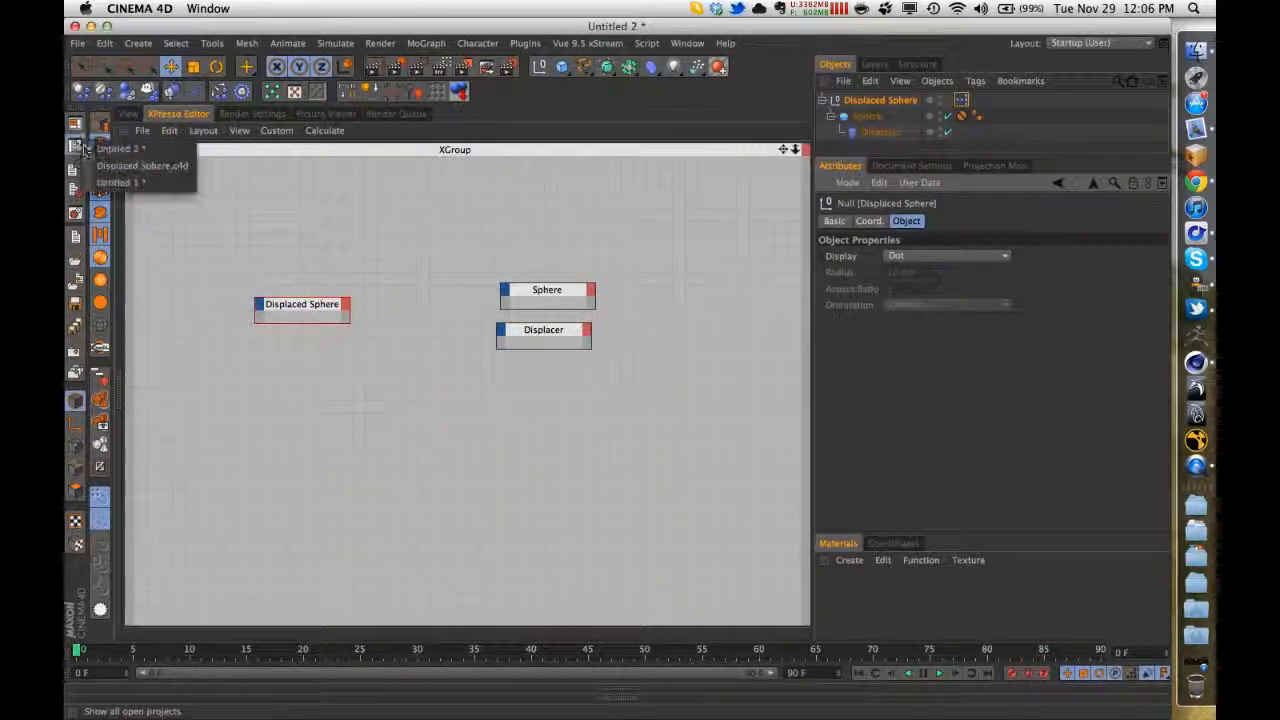
left_click(97, 168)
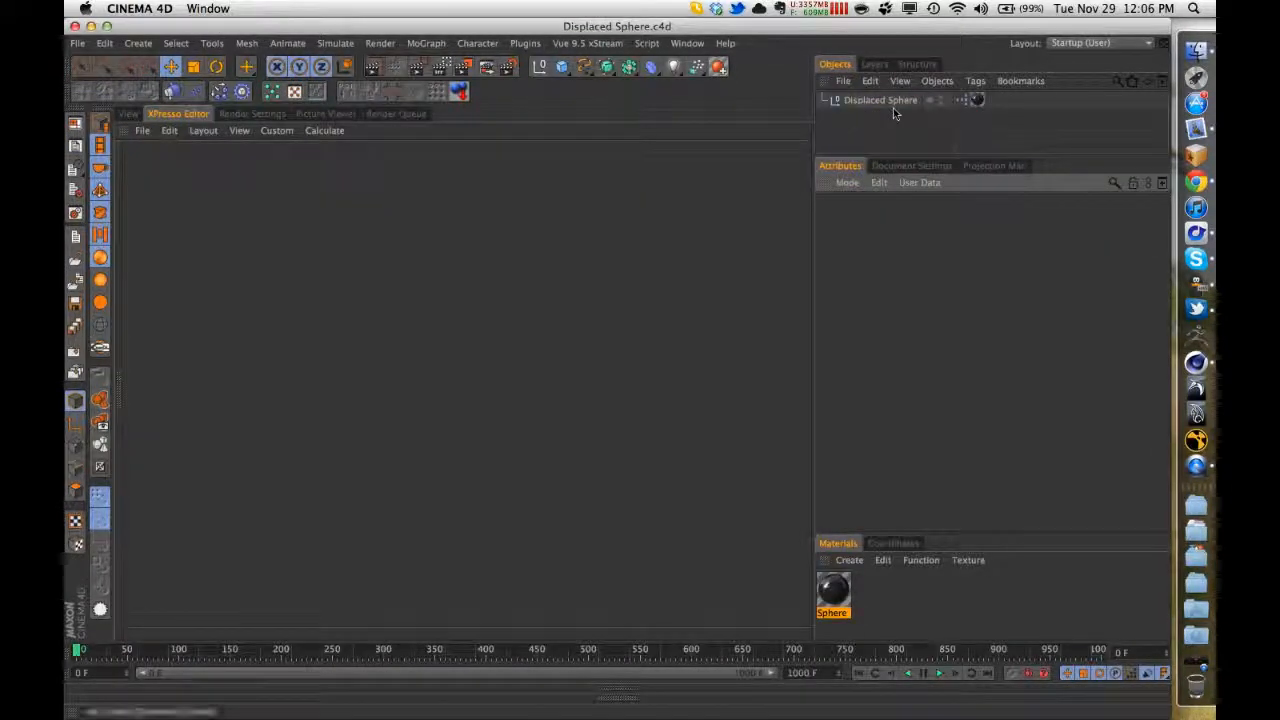
left_click(890, 102)
right_click(848, 261)
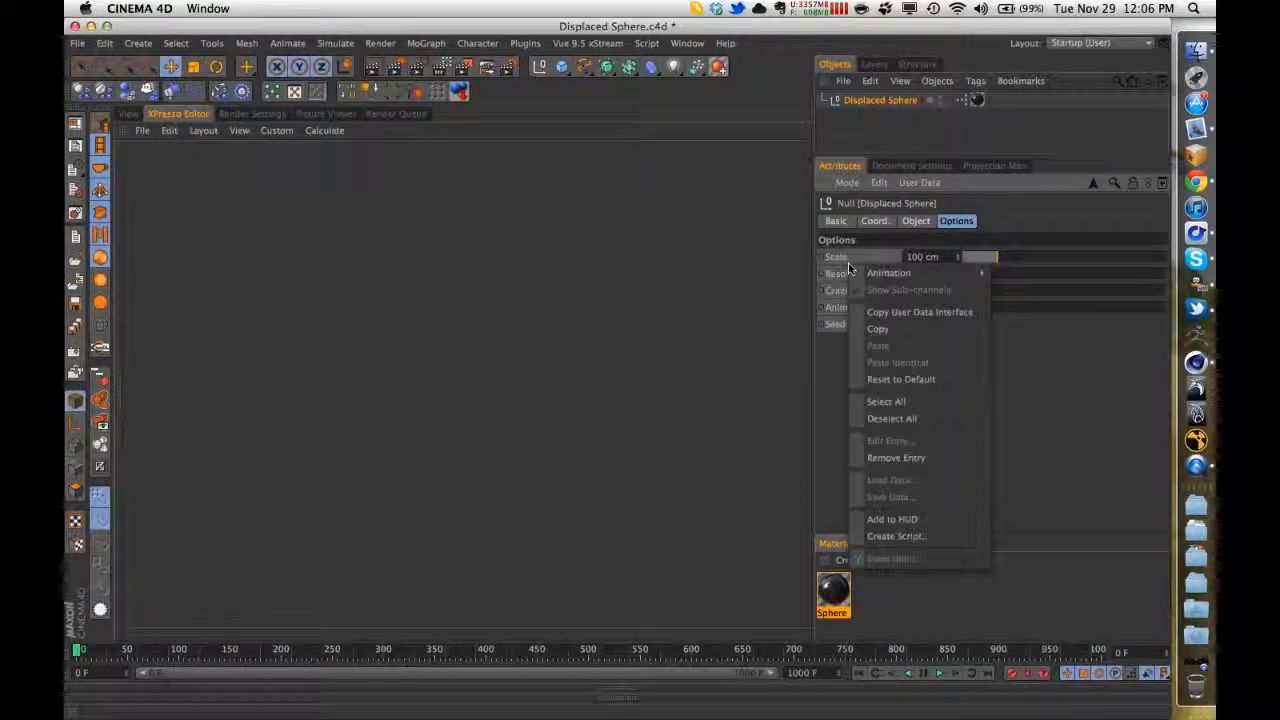
left_click(876, 312)
- Return to the Untitled 2 project containing the new rig
left_click(75, 146)
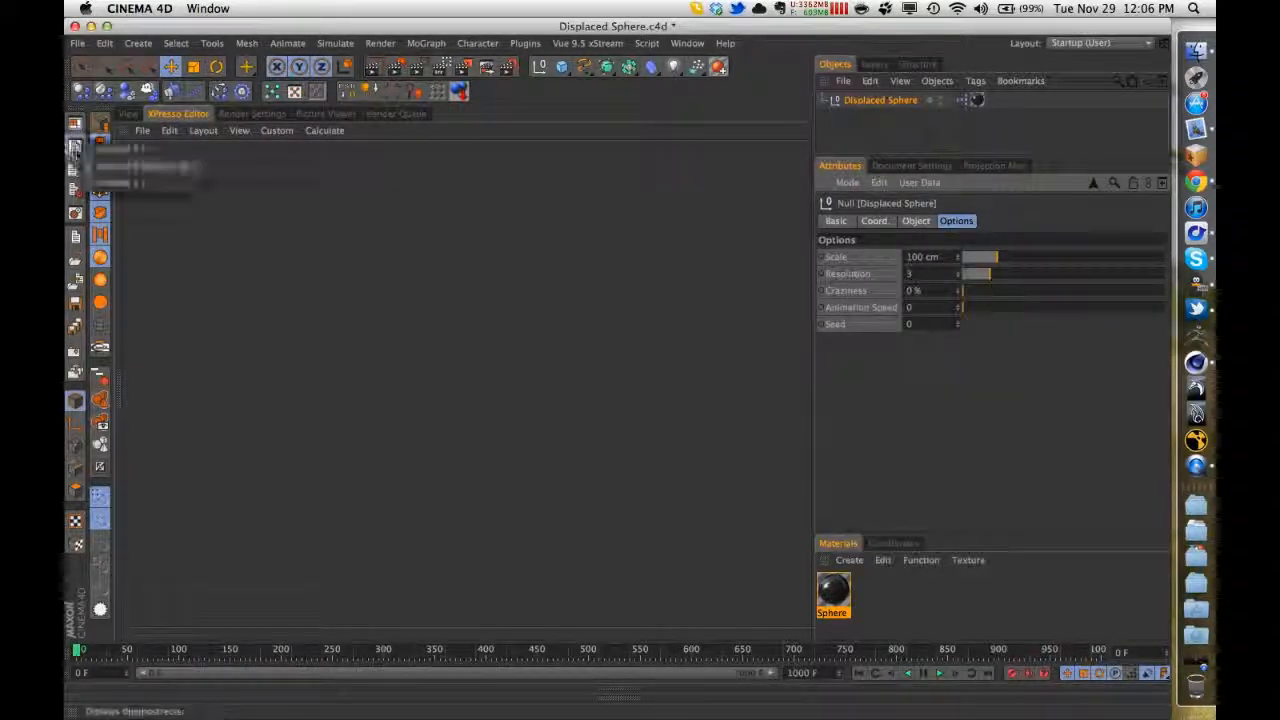
left_click(100, 157)
left_click(75, 149)
left_click(92, 163)
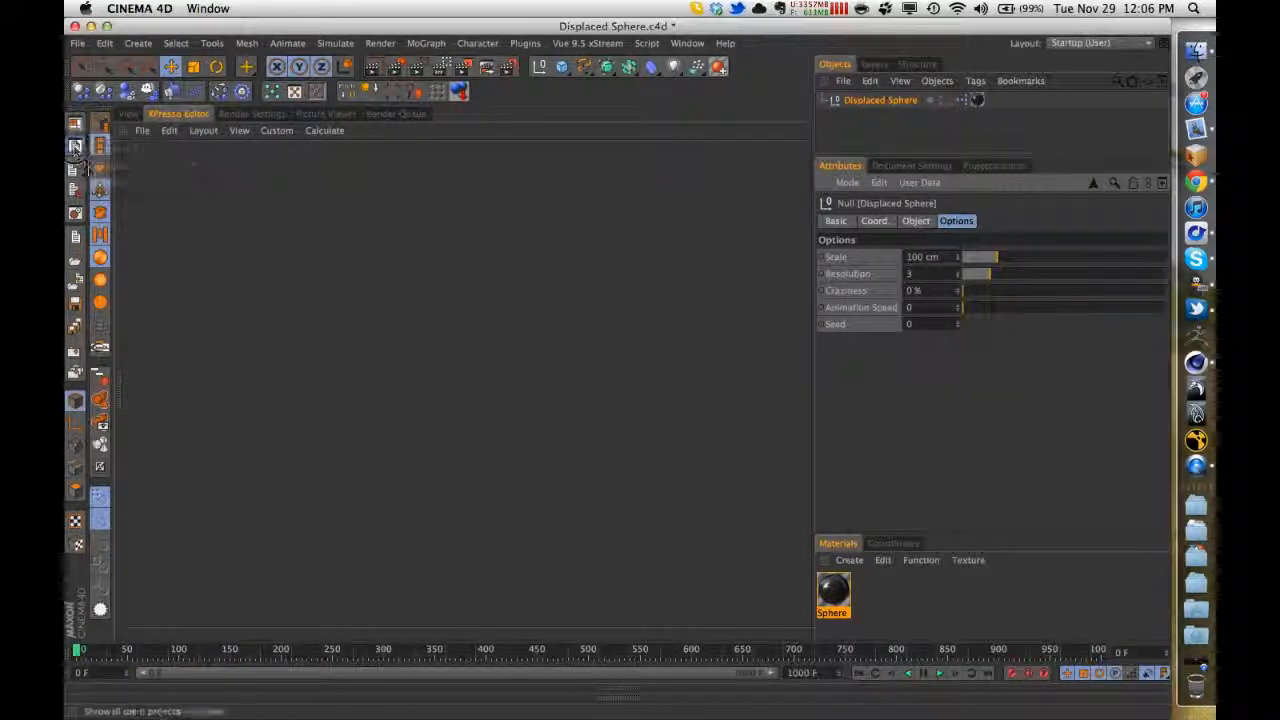
left_click(75, 148)
left_click(112, 149)
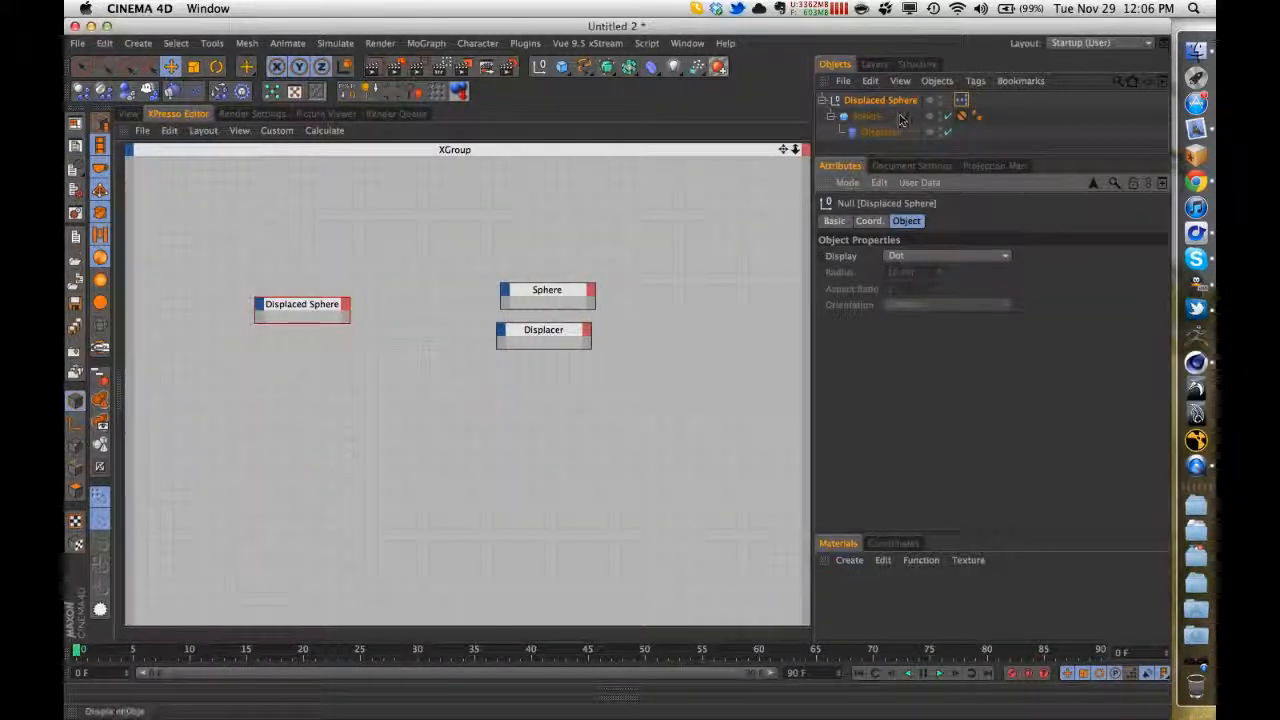
left_click(919, 182)
left_click(919, 222)
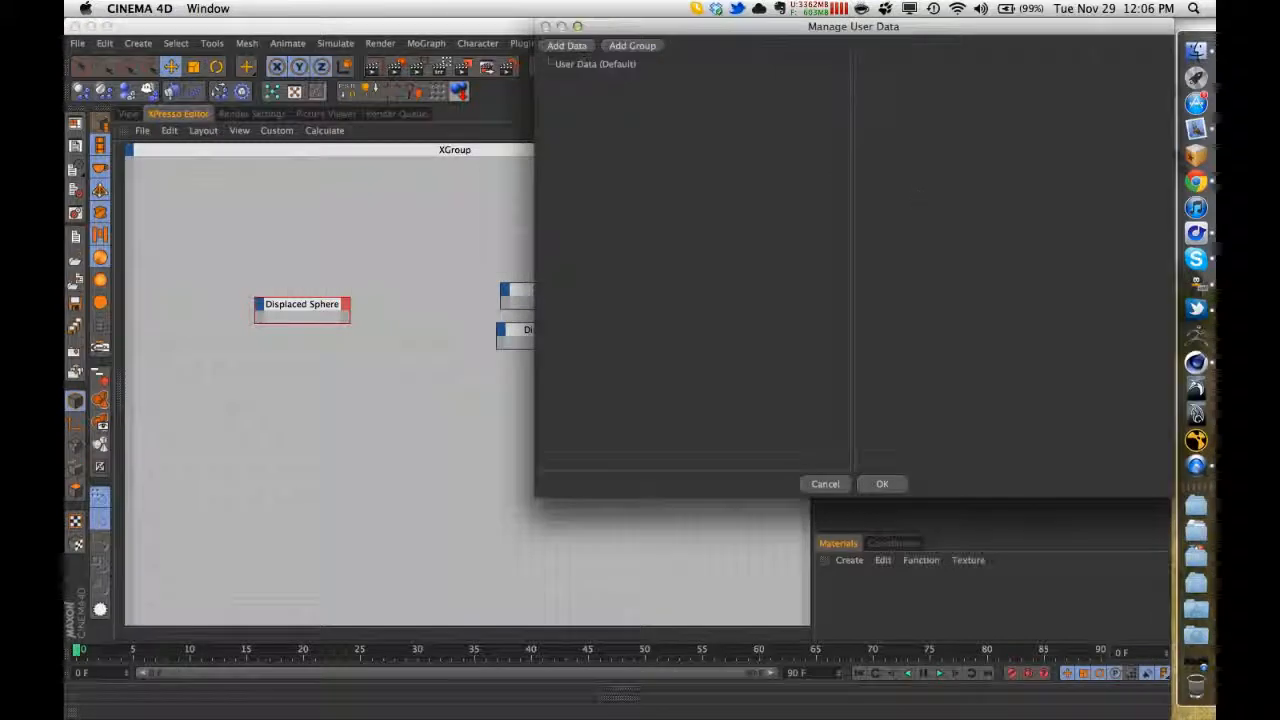
left_click(830, 485)
- Paste the copied user data interface onto the Displaced Sphere null and add a separate top-level group named Options
left_click(919, 182)
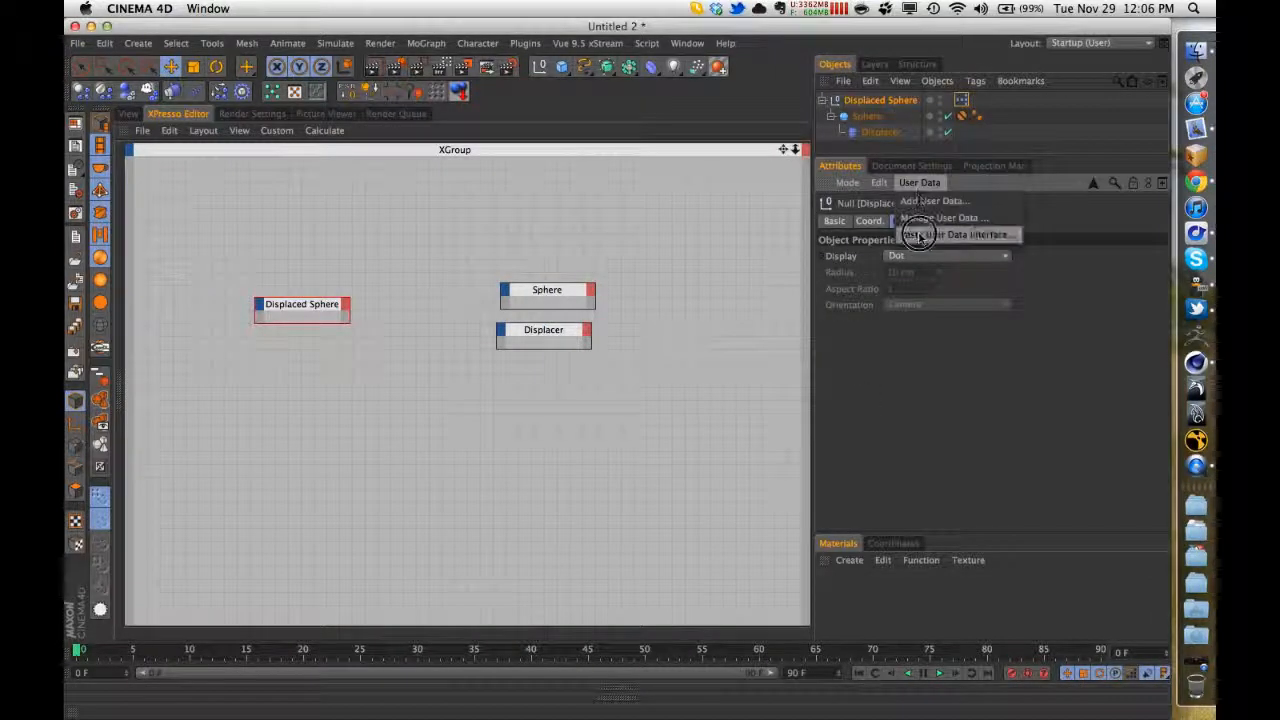
left_click(919, 222)
left_click(578, 80)
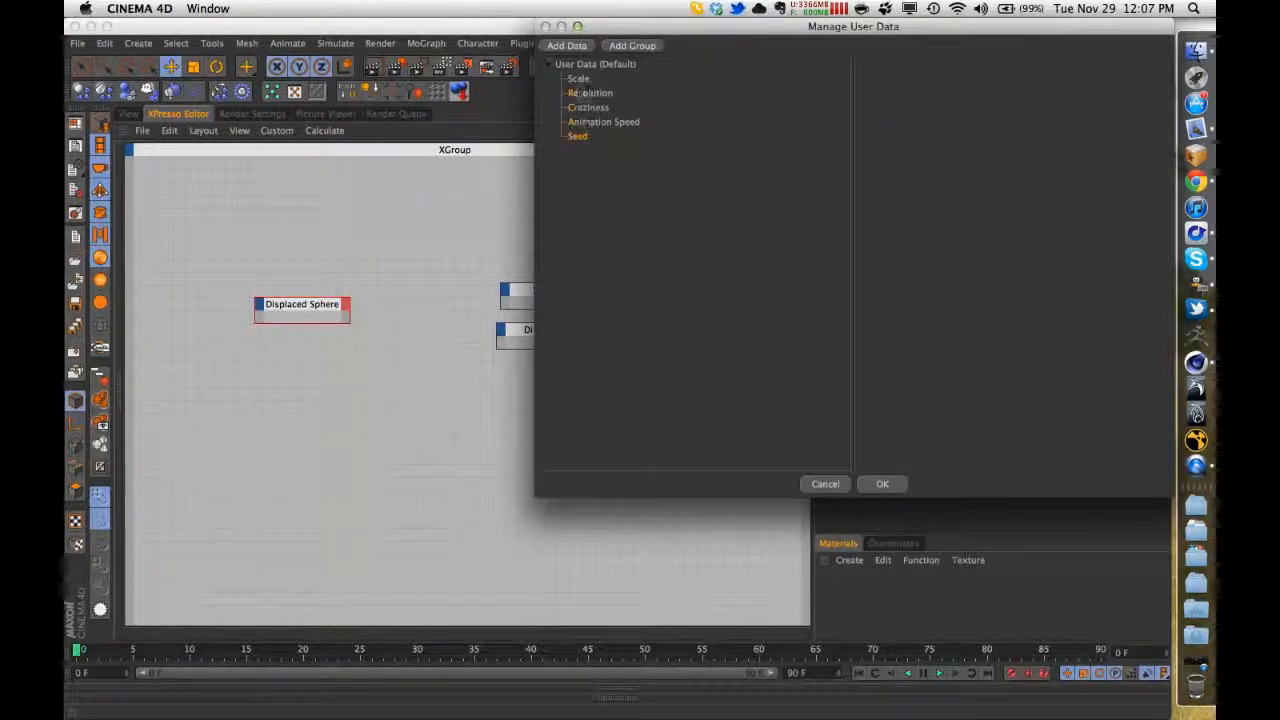
left_click(578, 136, "shift")
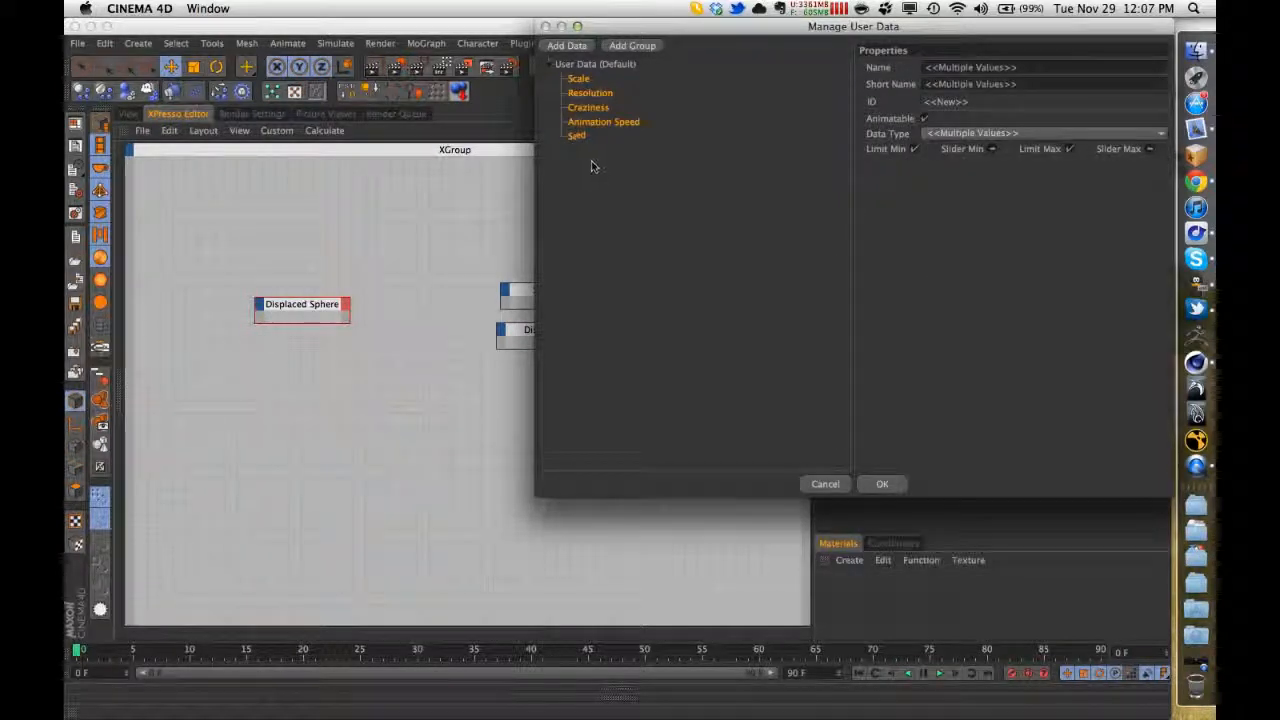
left_click(615, 46)
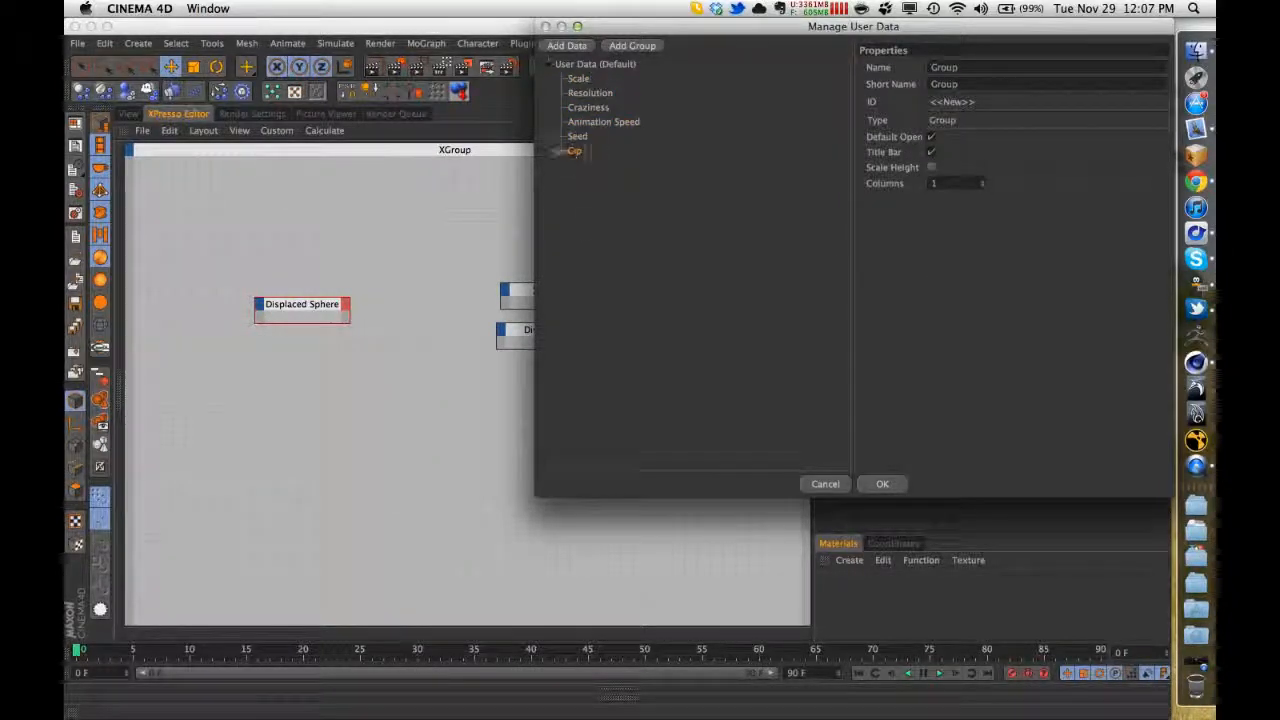
left_click_drag(576, 152, 568, 157)
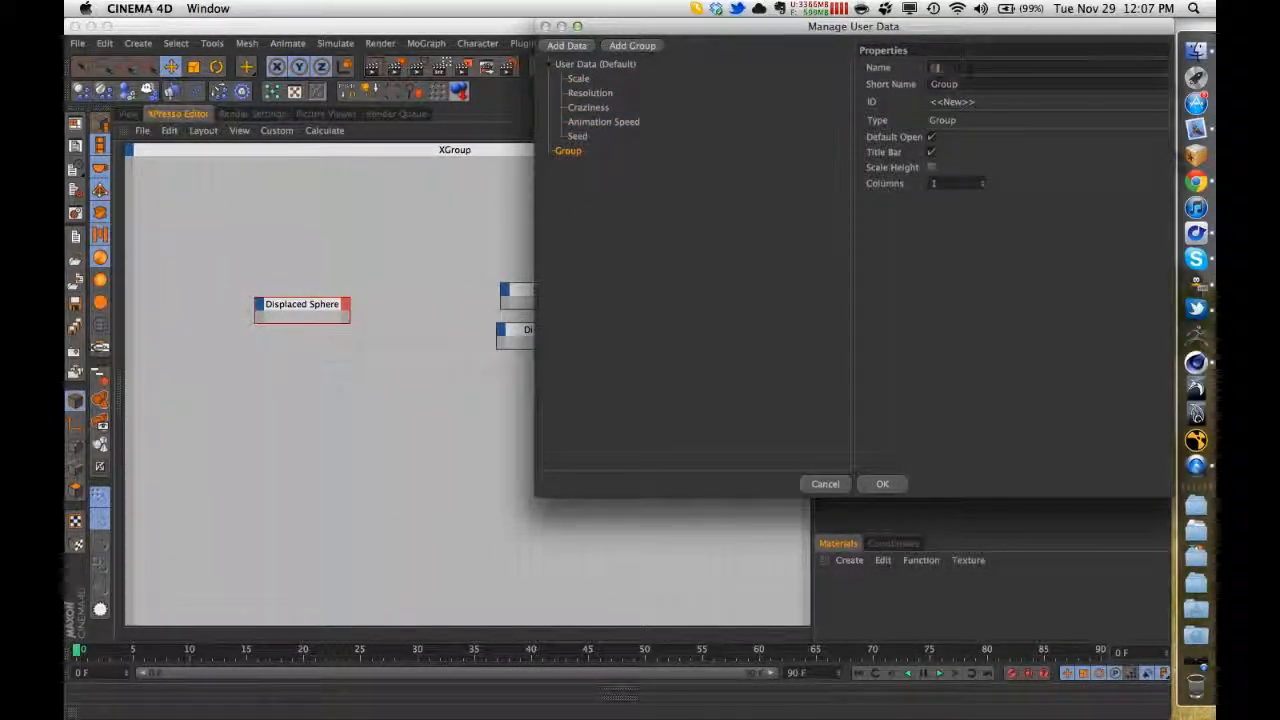
left_click(963, 68)
type("Options")
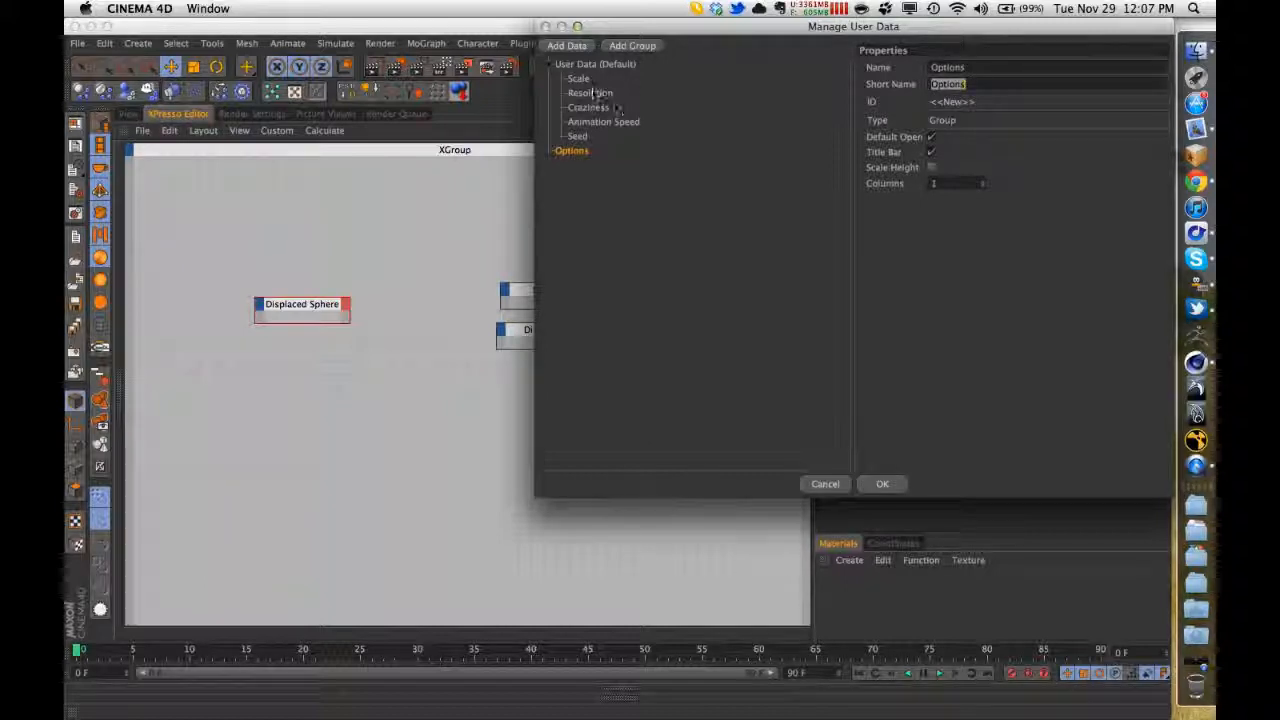
- Move Scale, Resolution, Craziness, Animation Speed and Seed into the Options group and apply the user data changes
left_click(579, 78)
left_click(578, 136, "shift")
left_click_drag(597, 138, 580, 151)
left_click(895, 486)
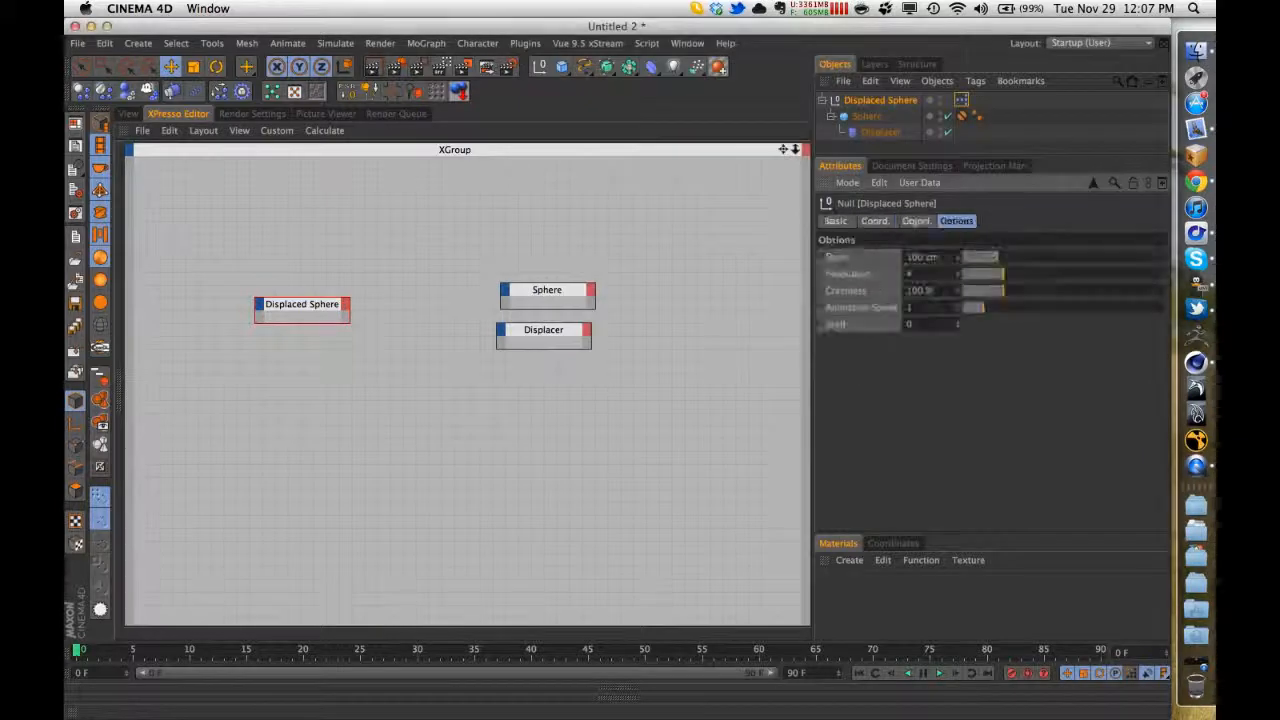
left_click(919, 182)
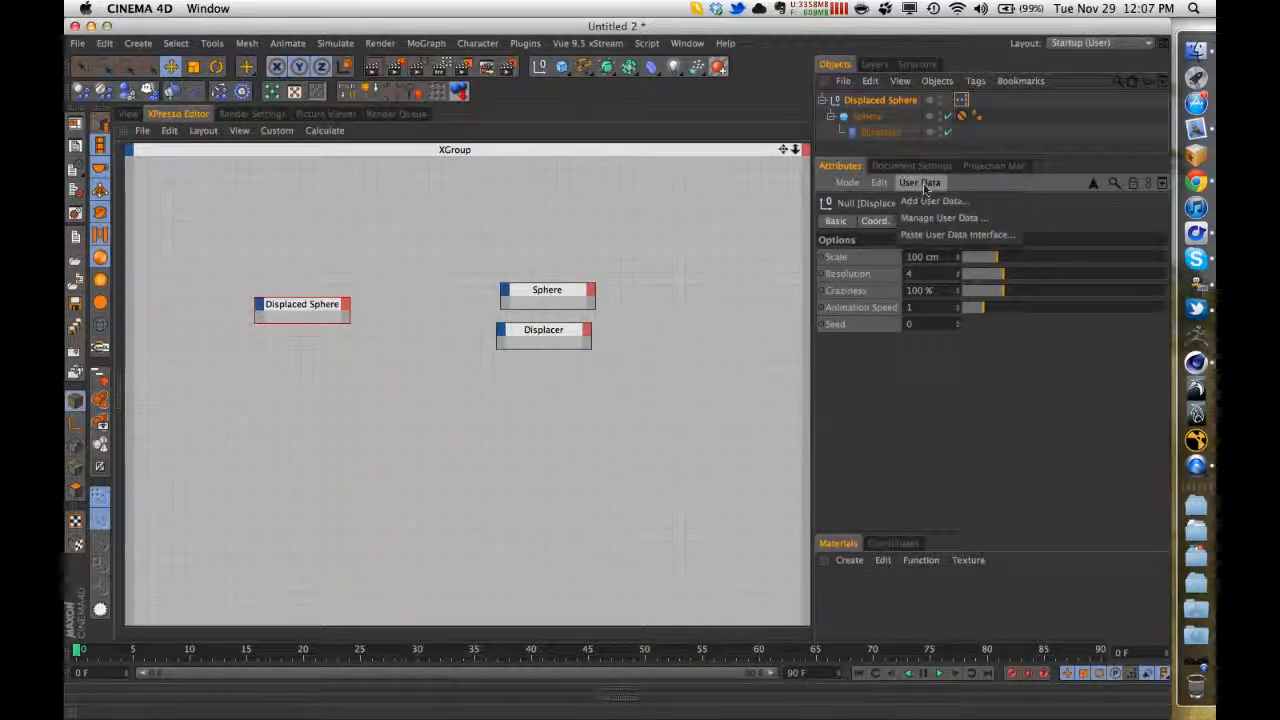
left_click(940, 213)
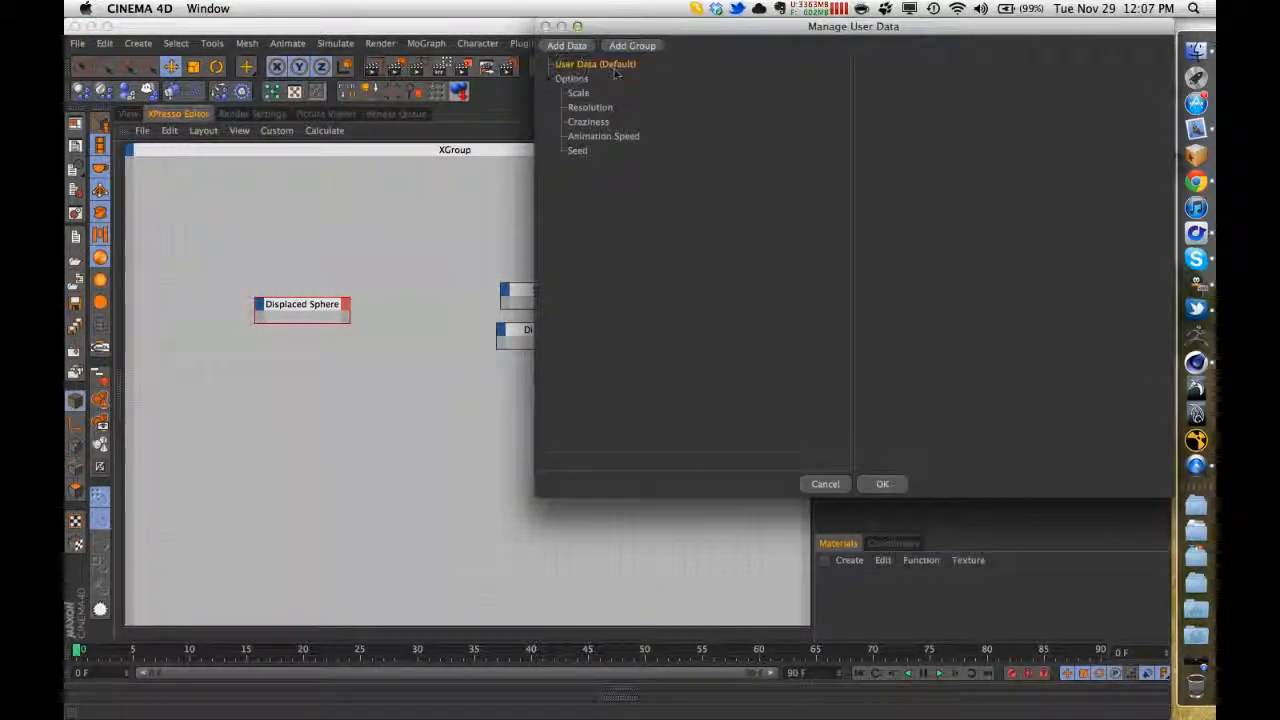
left_click(572, 78)
left_click(879, 484)
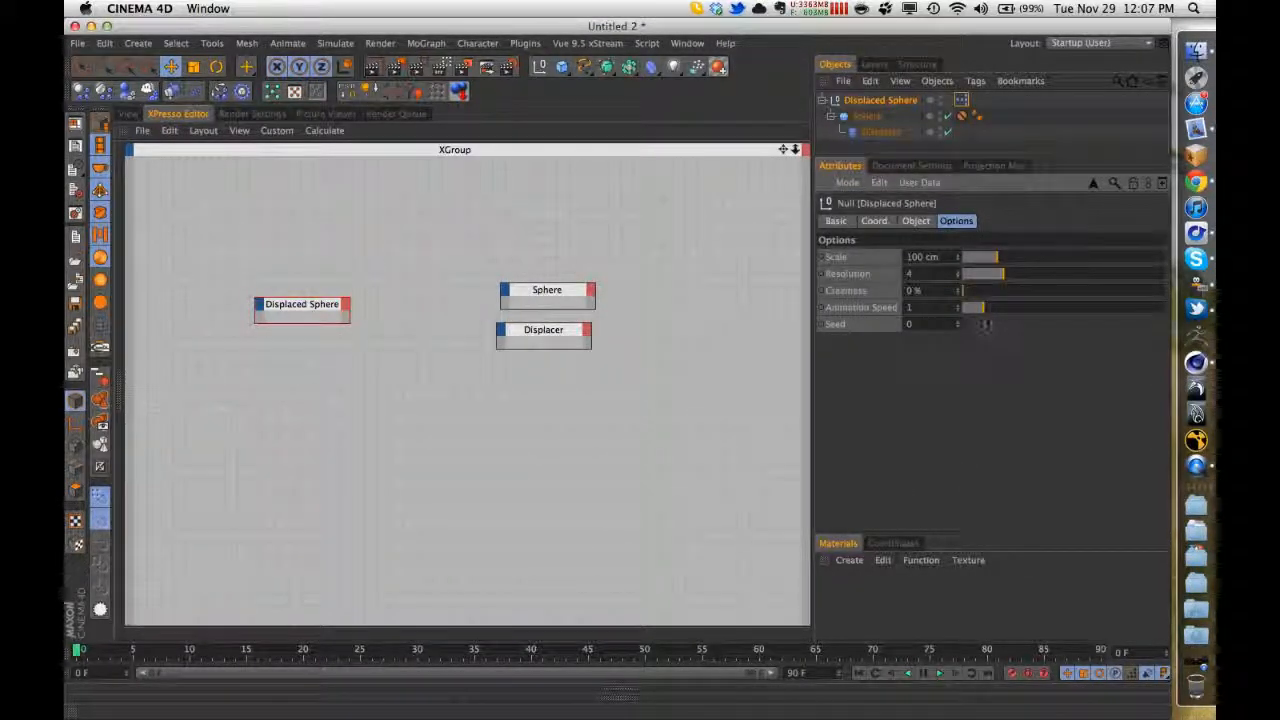
- Set the null's Craziness to 0%, Animation Speed to 0 and Resolution to 3, and review Resolution's user data settings
left_click_drag(980, 311, 992, 279)
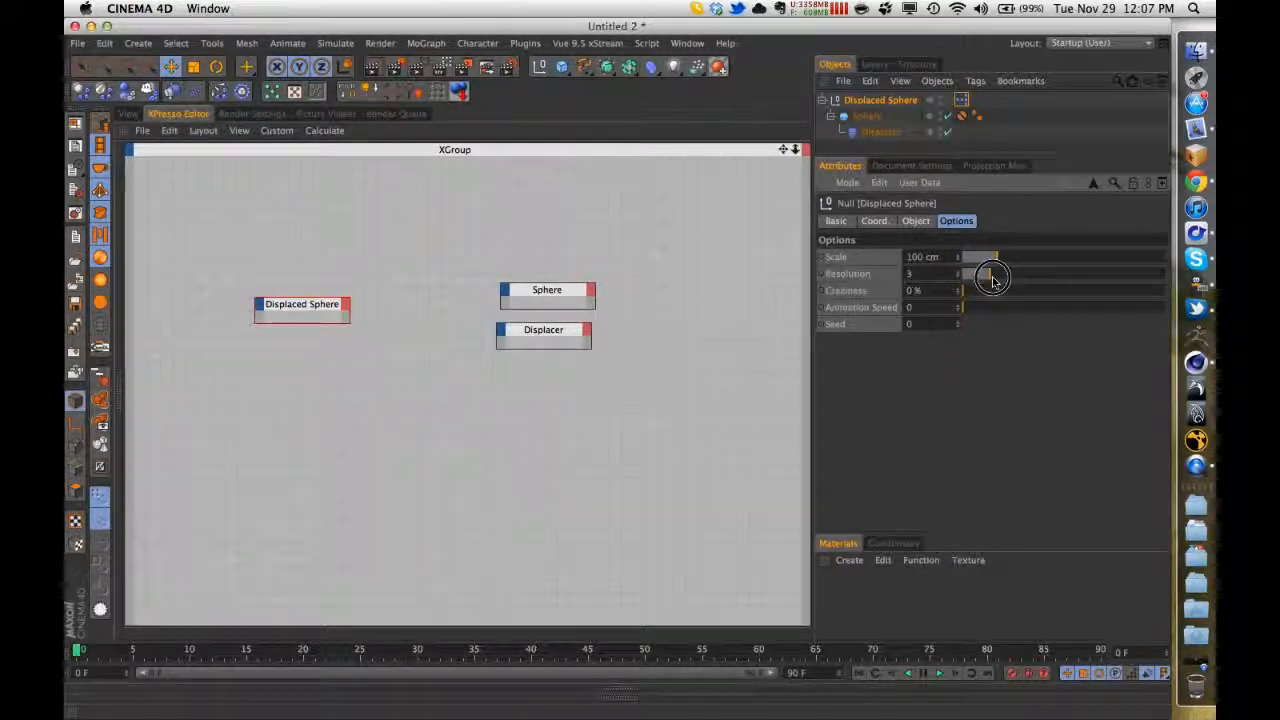
left_click(919, 182)
left_click(925, 216)
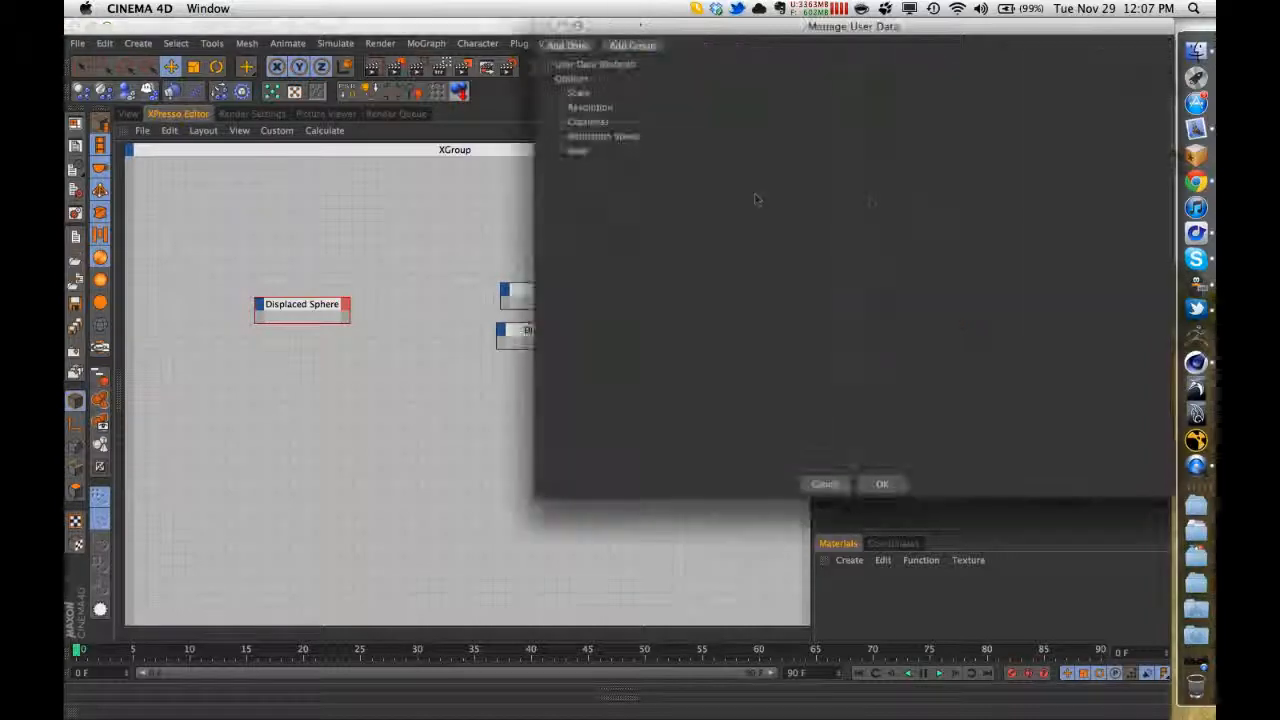
left_click(590, 107)
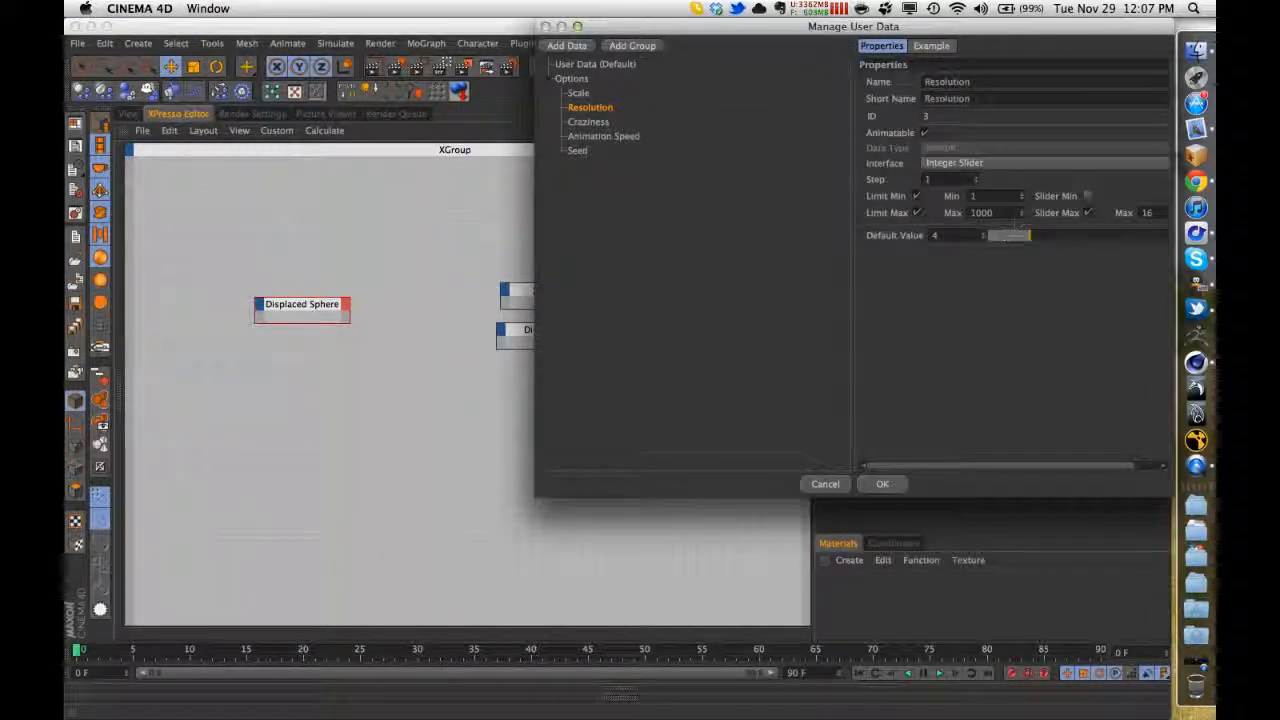
left_click(883, 484)
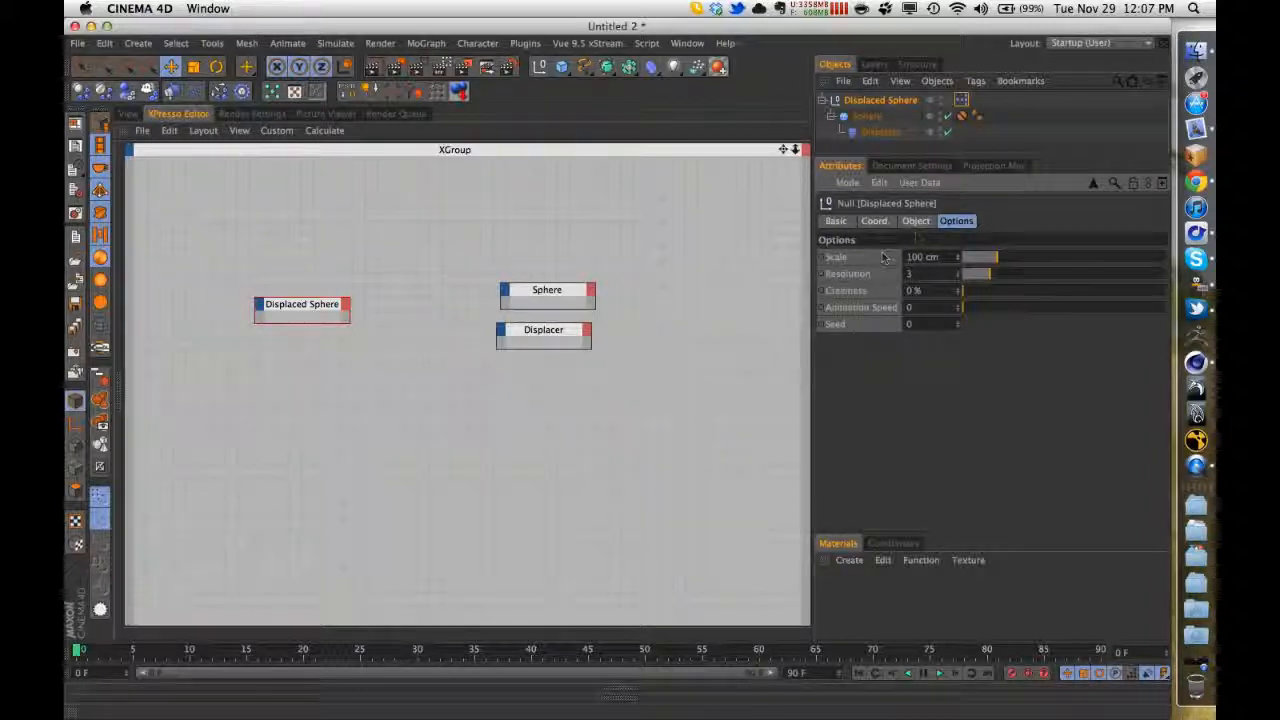
- Add Scale, Resolution, Craziness and Animation Speed output ports to the Displaced Sphere node
left_click(346, 306)
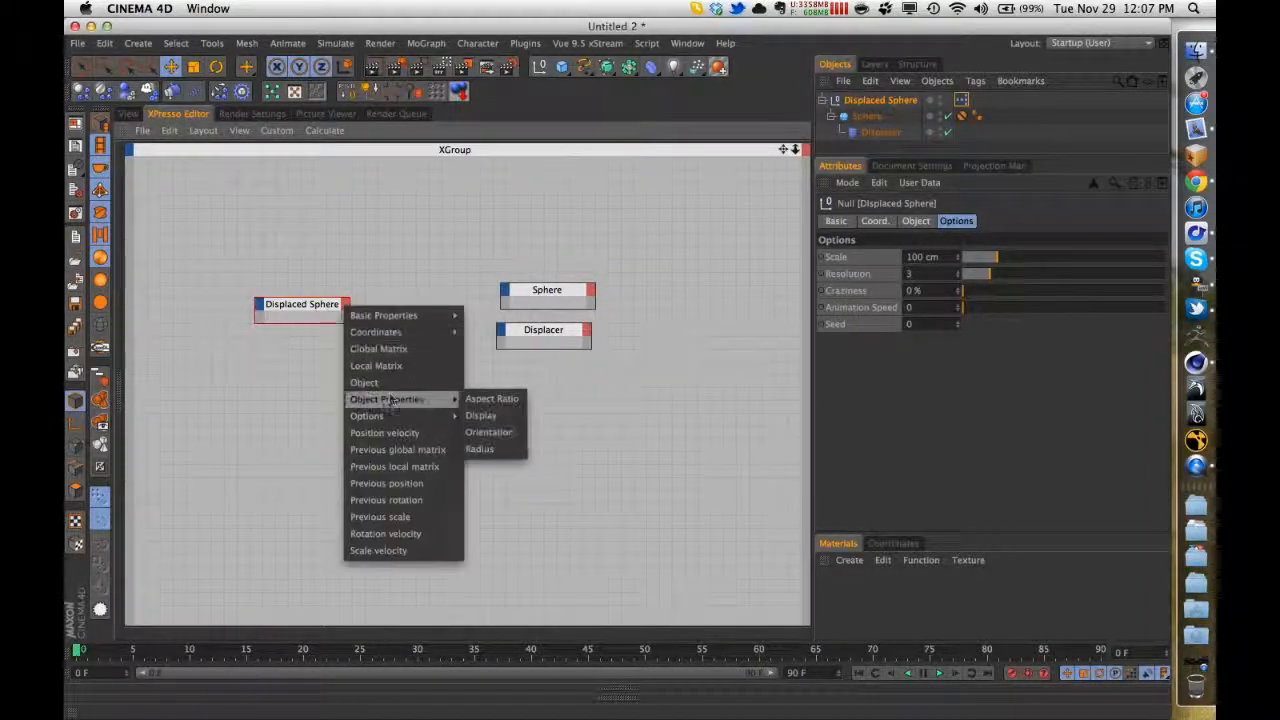
mouse_move(390, 416)
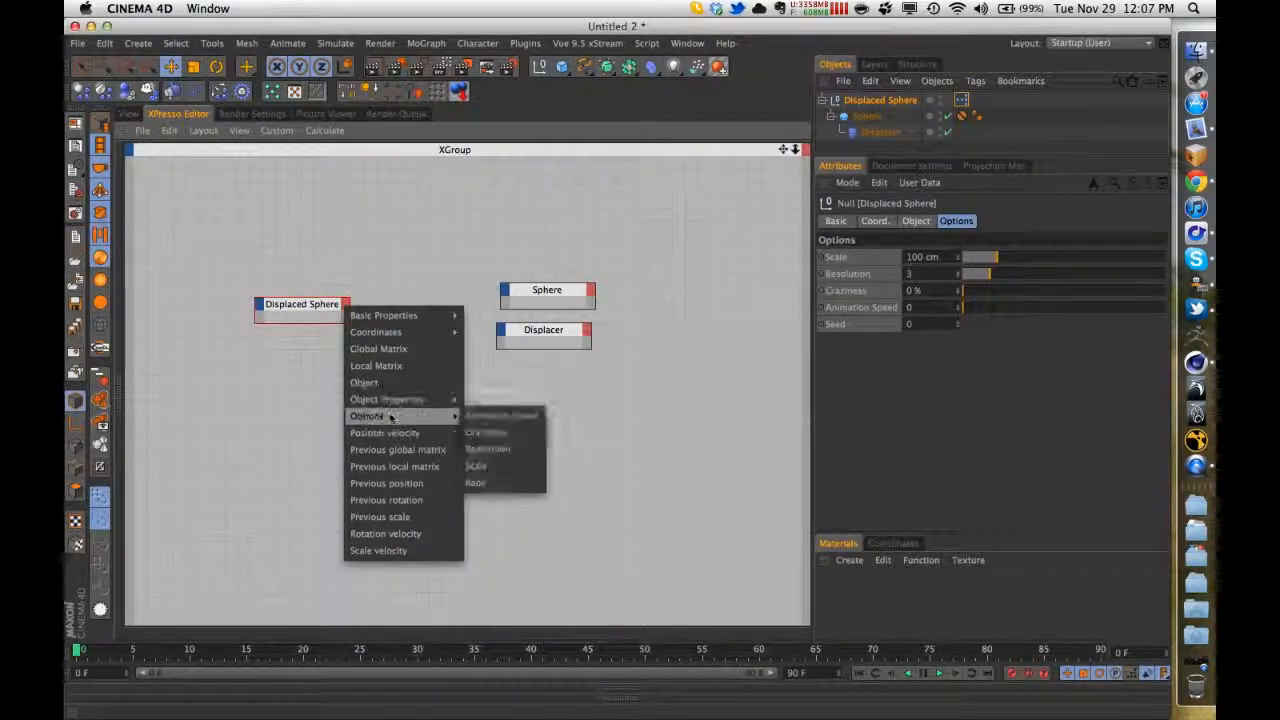
left_click(485, 466)
left_click(345, 310)
mouse_move(440, 415)
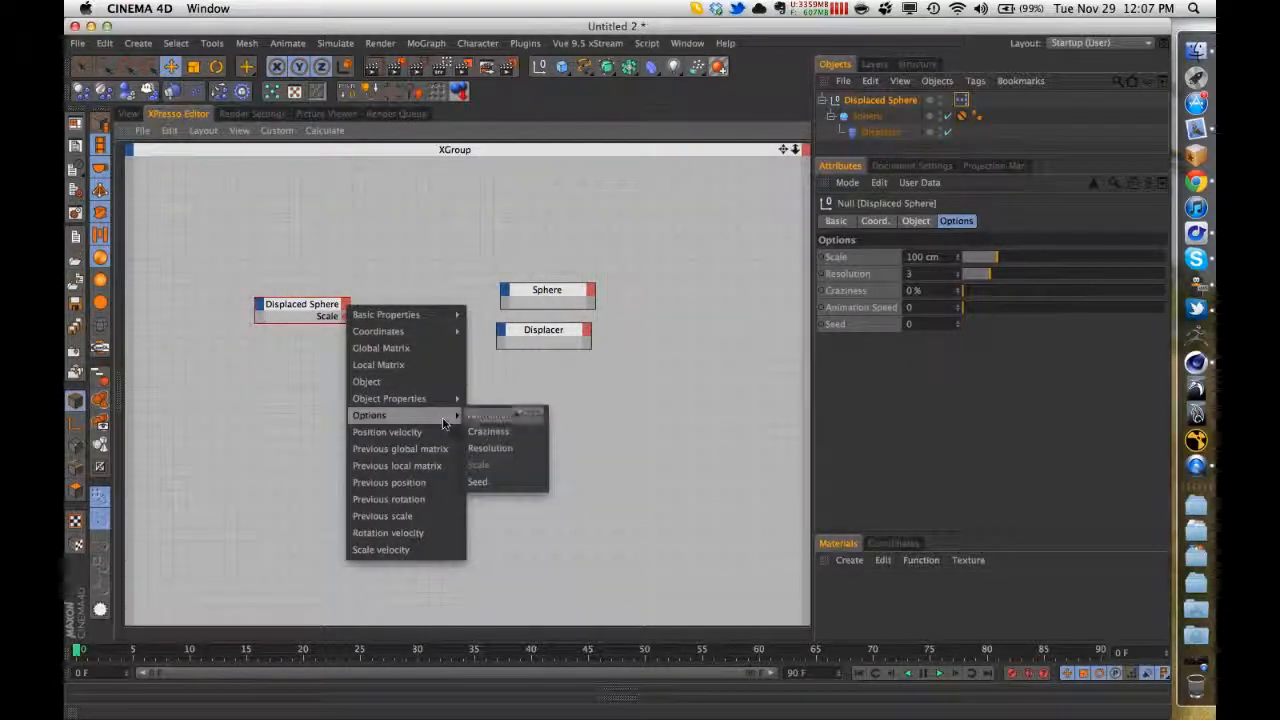
left_click(492, 450)
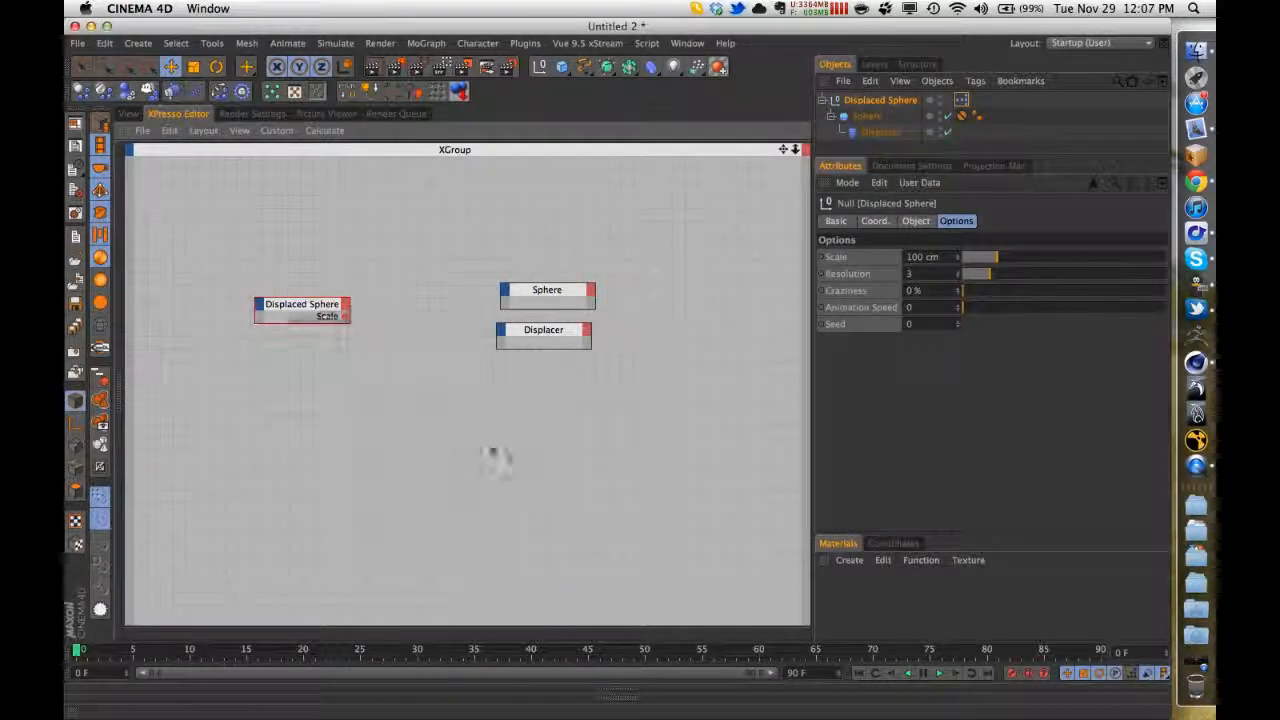
left_click(343, 308)
mouse_move(455, 416)
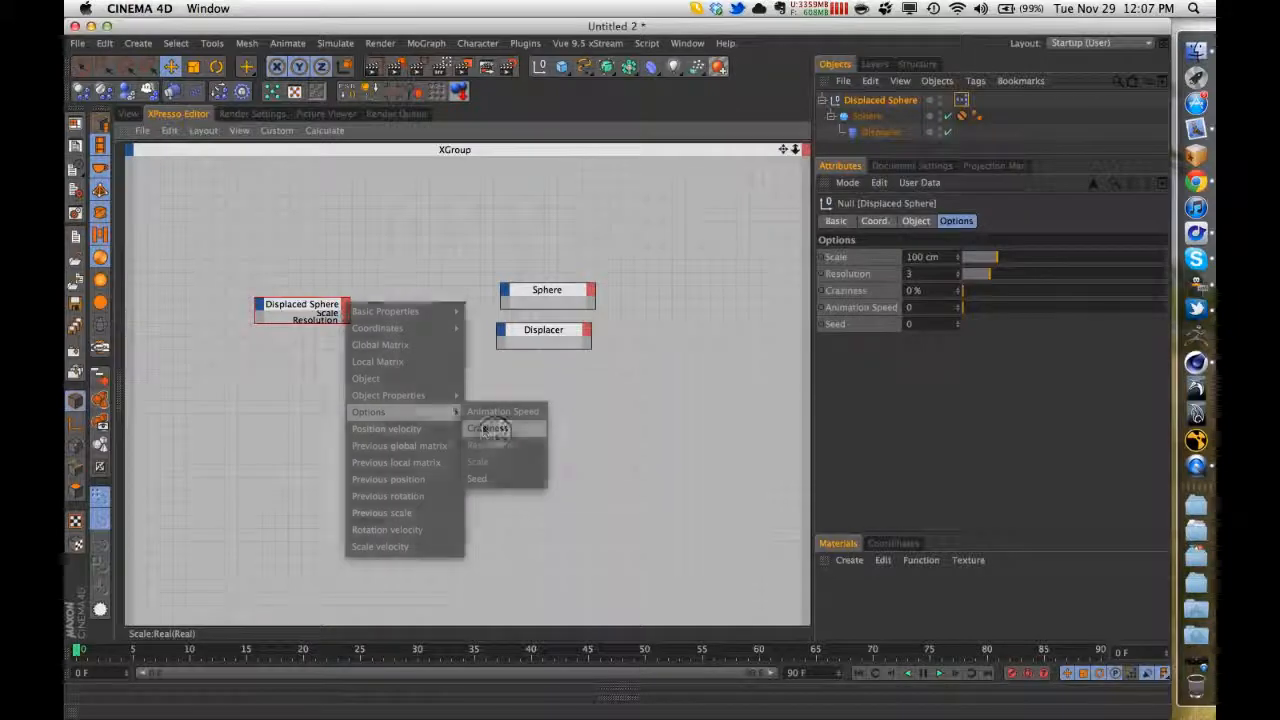
left_click(492, 434)
left_click(343, 310)
left_click(496, 426)
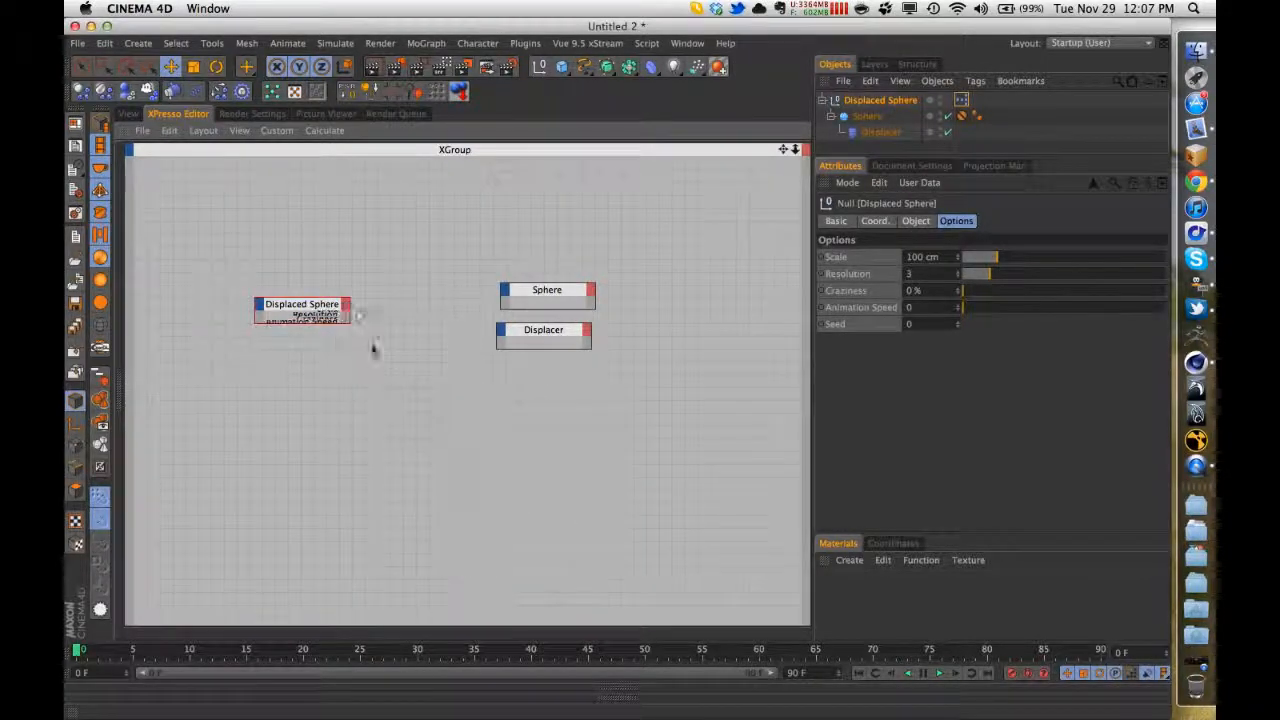
- Add a Seed output port to the Displaced Sphere node and connect its Scale output to the Sphere's Radius
left_click(345, 308)
left_click(473, 476)
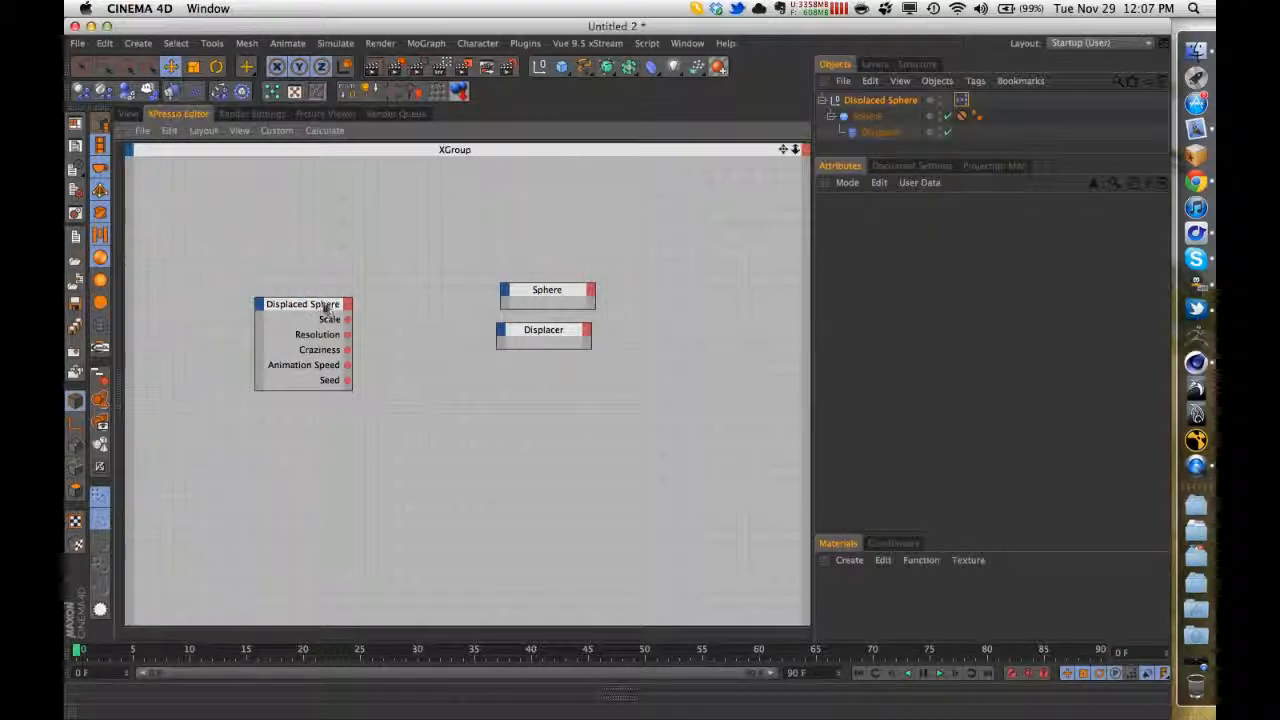
left_click_drag(346, 321, 500, 305)
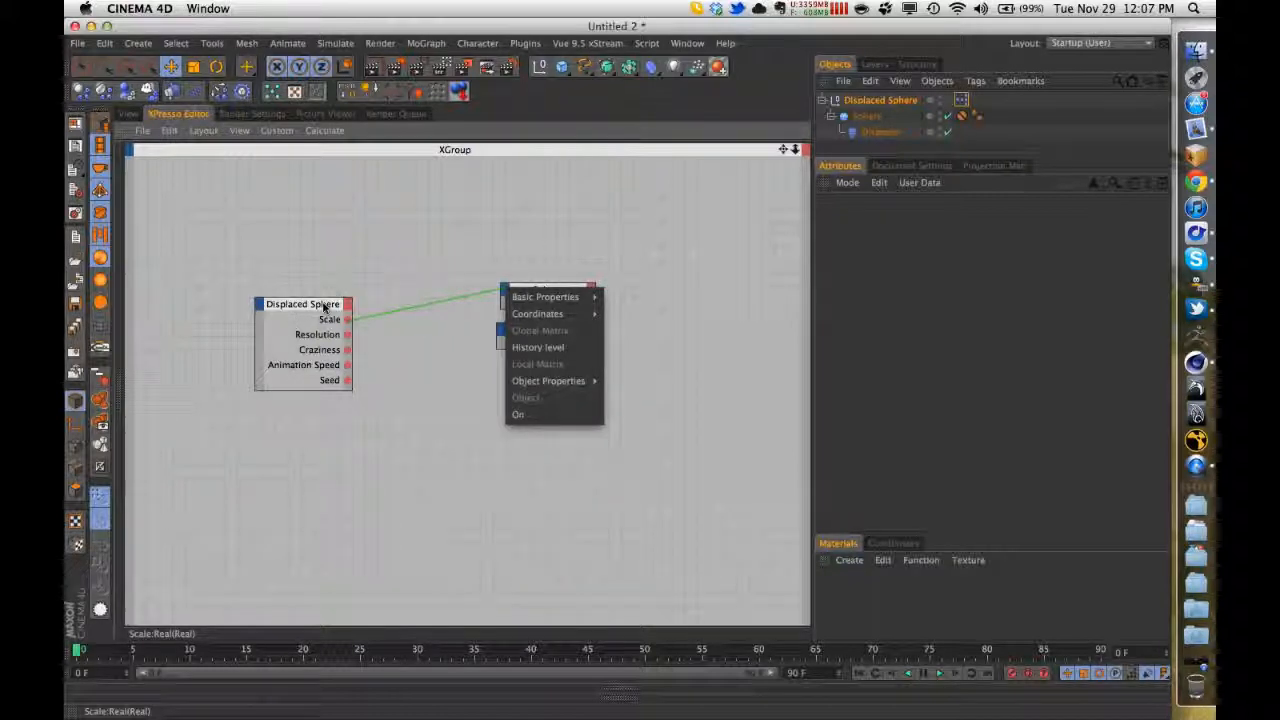
mouse_move(548, 381)
left_click(626, 384)
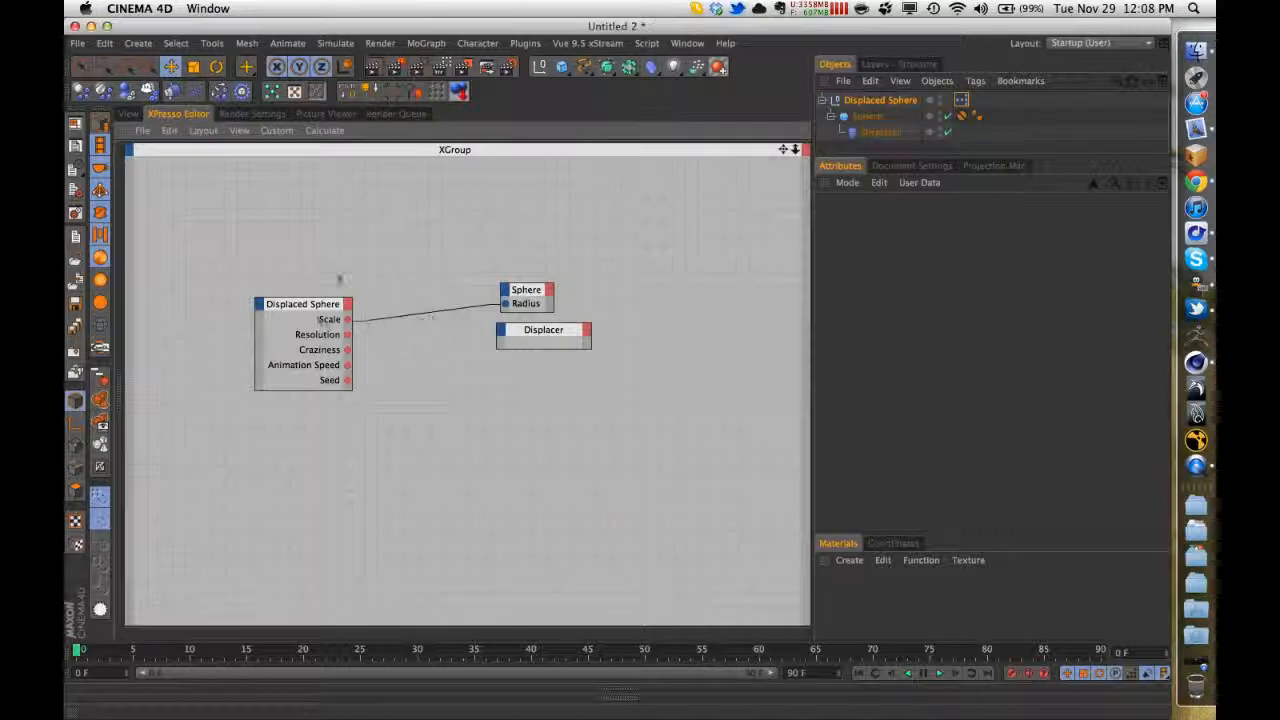
- Connect the Resolution output to the Sphere's Segments input and make room between the Sphere and Displacer nodes
left_click_drag(347, 334, 506, 292)
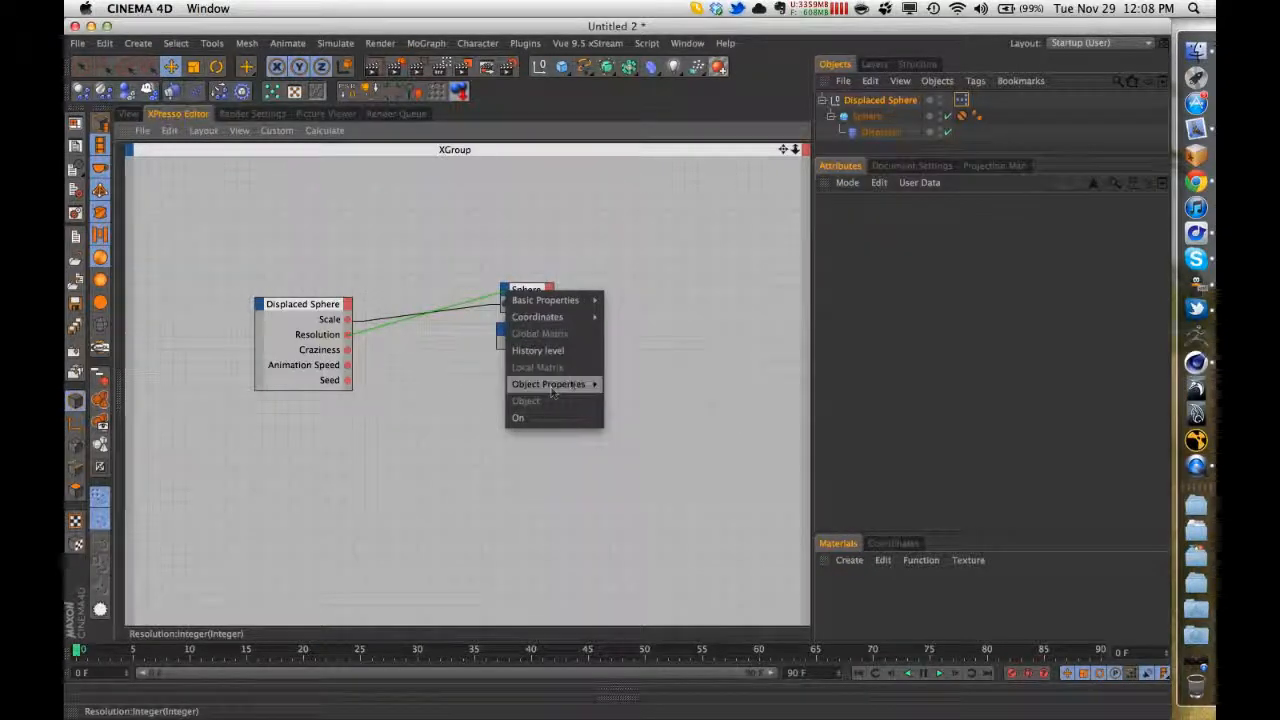
mouse_move(551, 383)
left_click(622, 417)
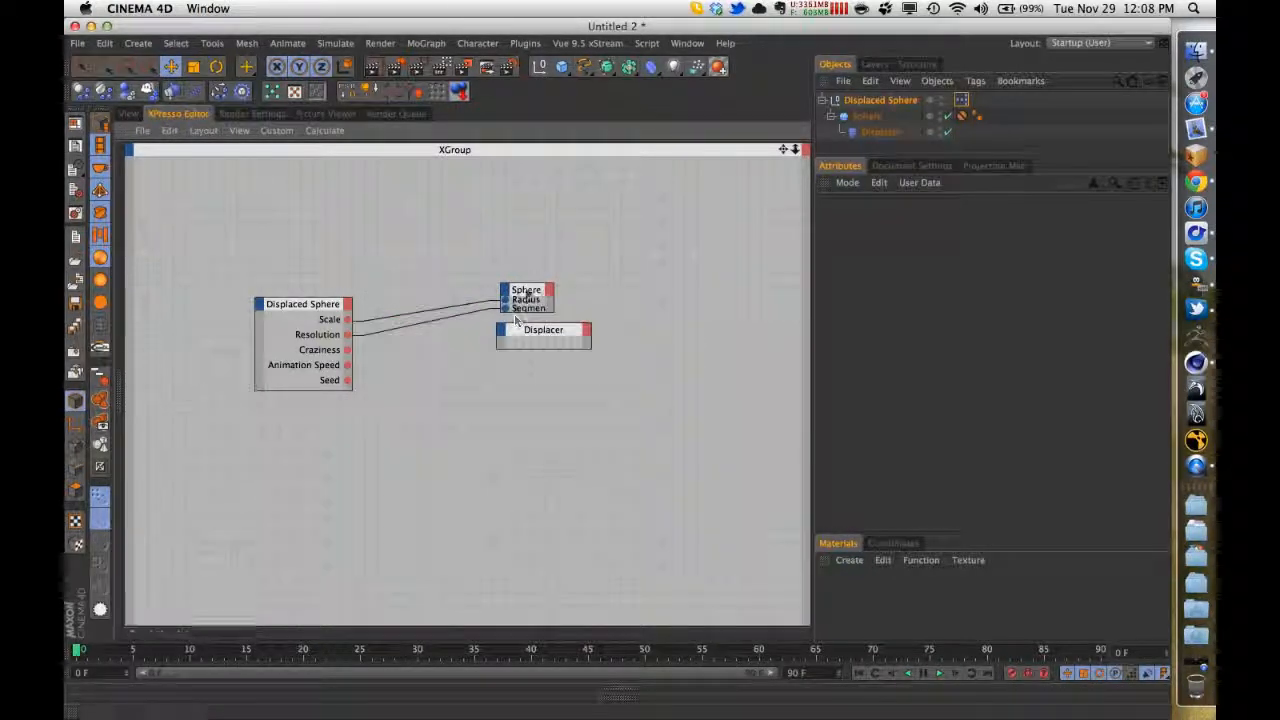
mouse_move(538, 338)
left_mouse_down()
mouse_move(546, 363)
mouse_move(541, 346)
left_mouse_up()
- Insert a Range Mapper node between the Displaced Sphere's Resolution output and the Sphere's Segments input
right_click(430, 331)
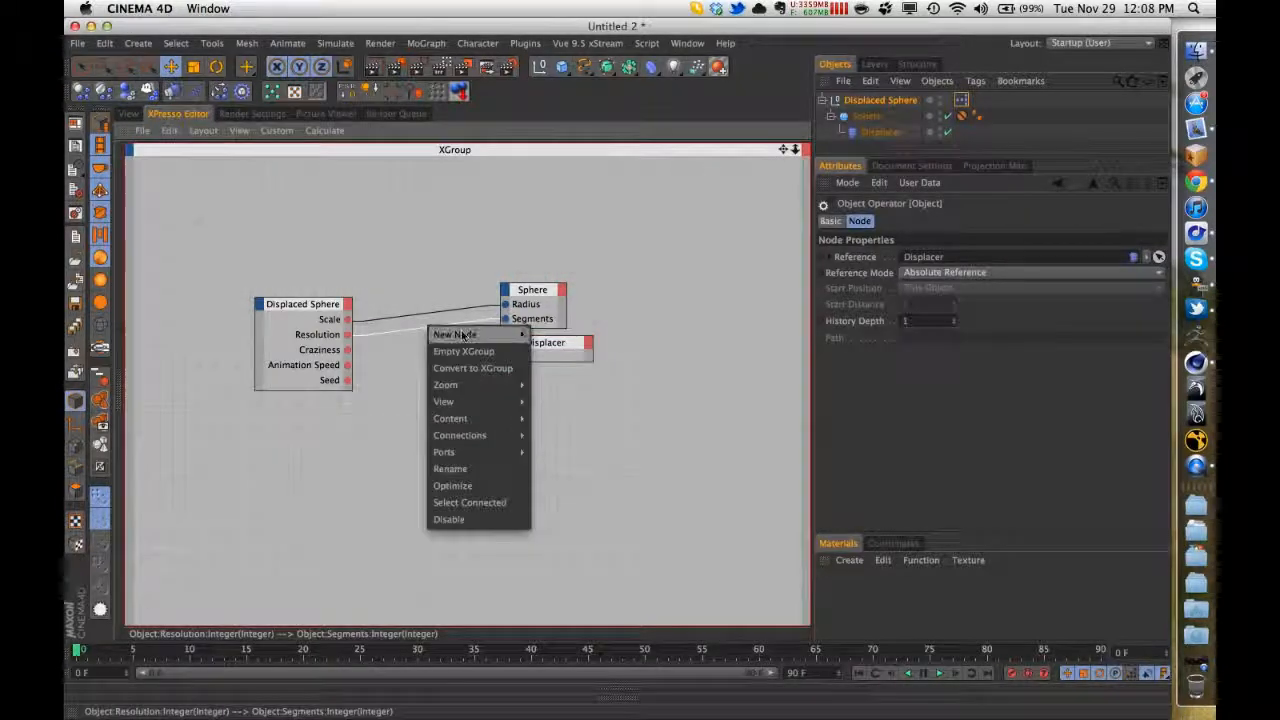
mouse_move(455, 335)
mouse_move(580, 336)
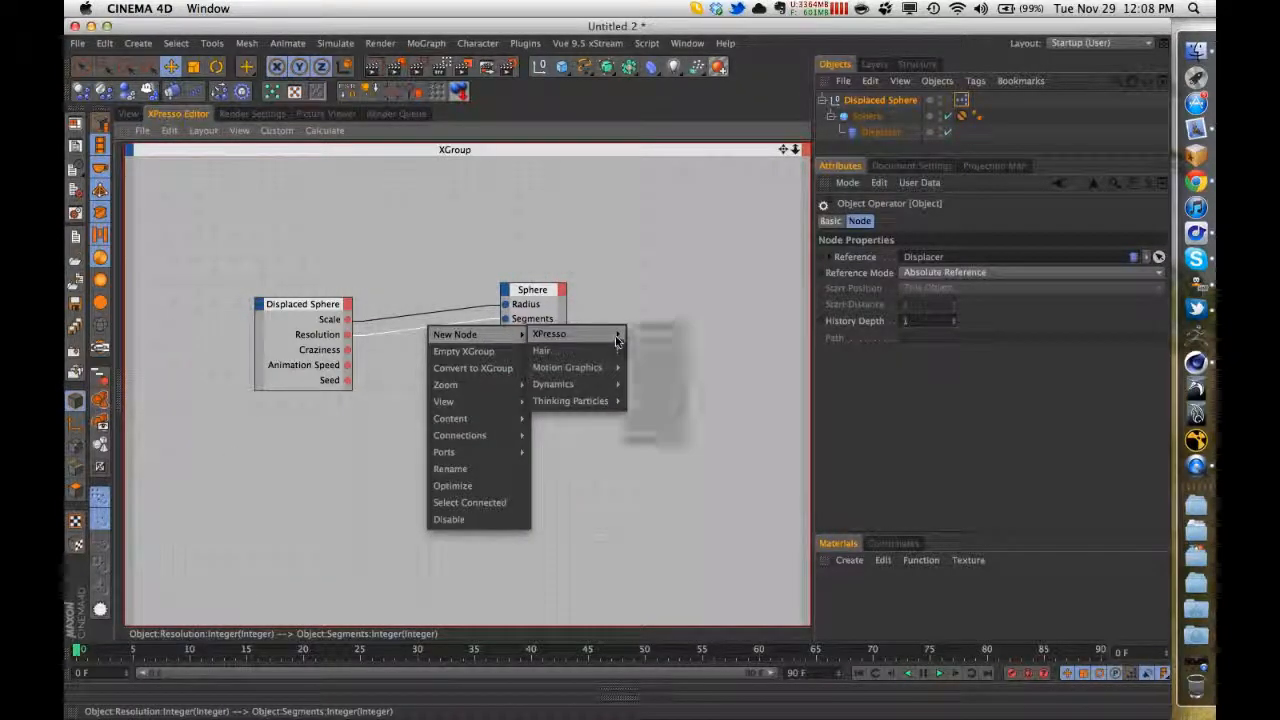
mouse_move(648, 383)
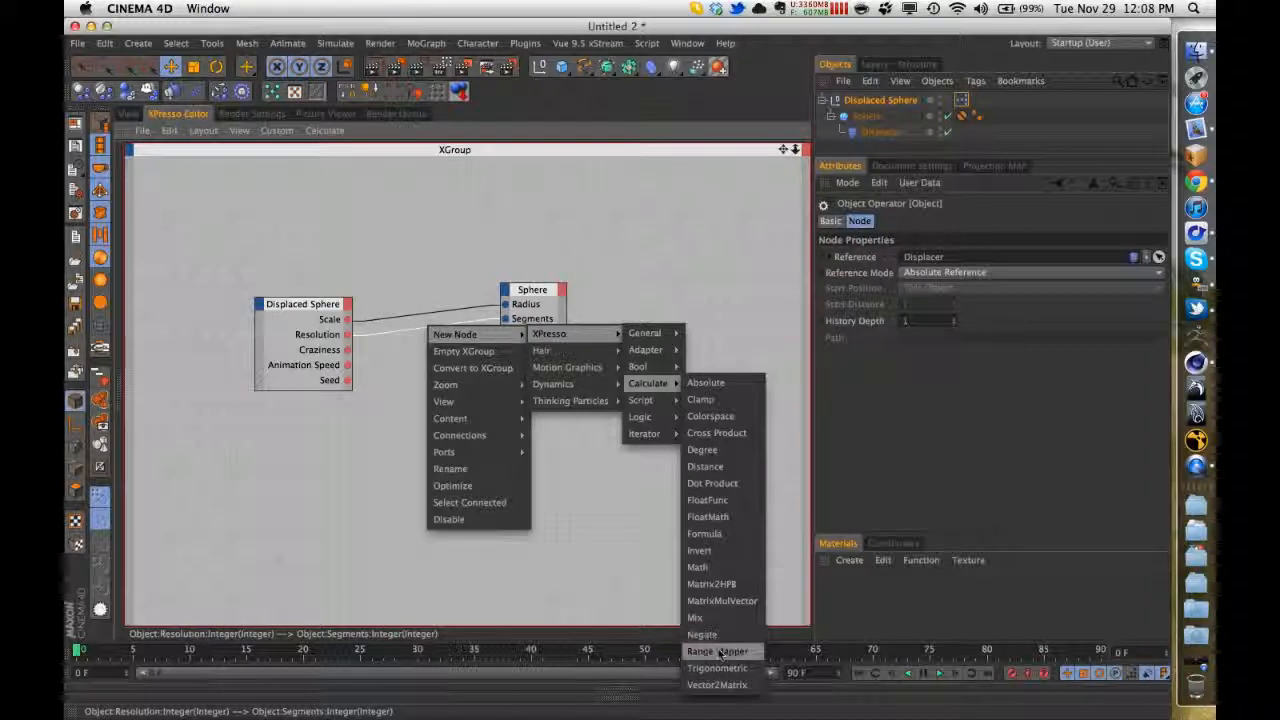
left_click(716, 651)
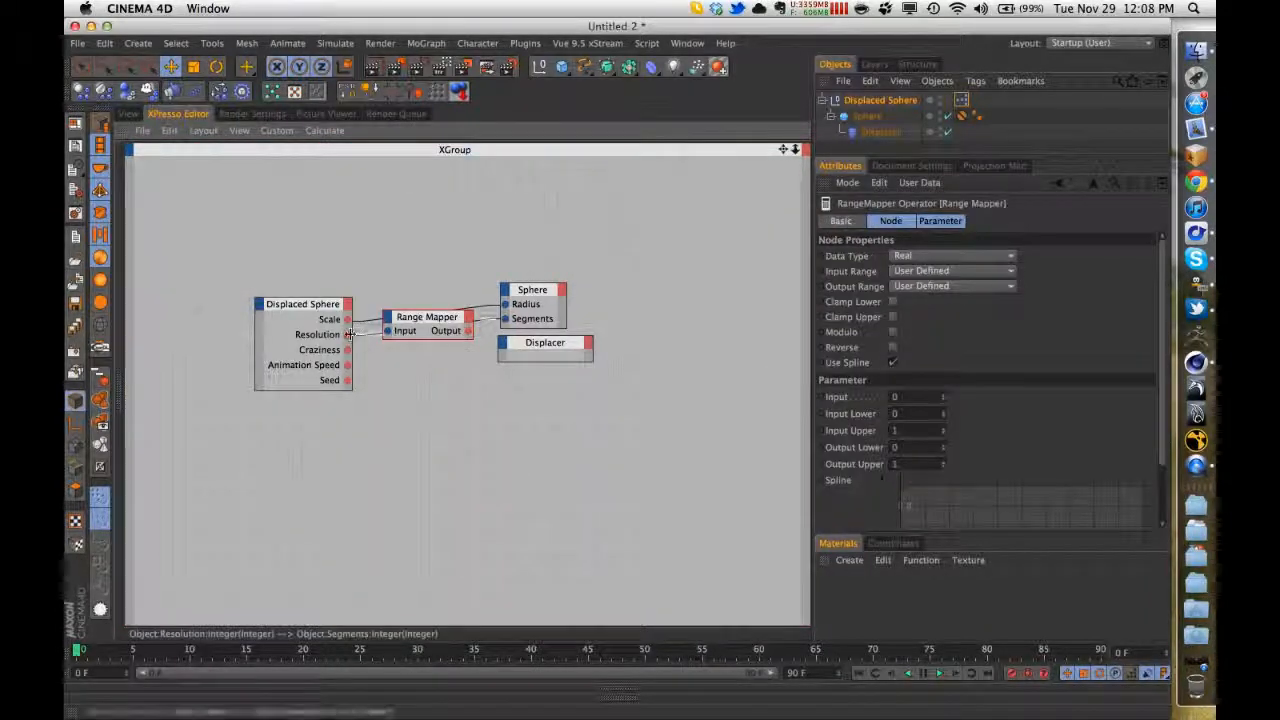
left_click_drag(347, 334, 388, 331)
left_click_drag(467, 330, 505, 318)
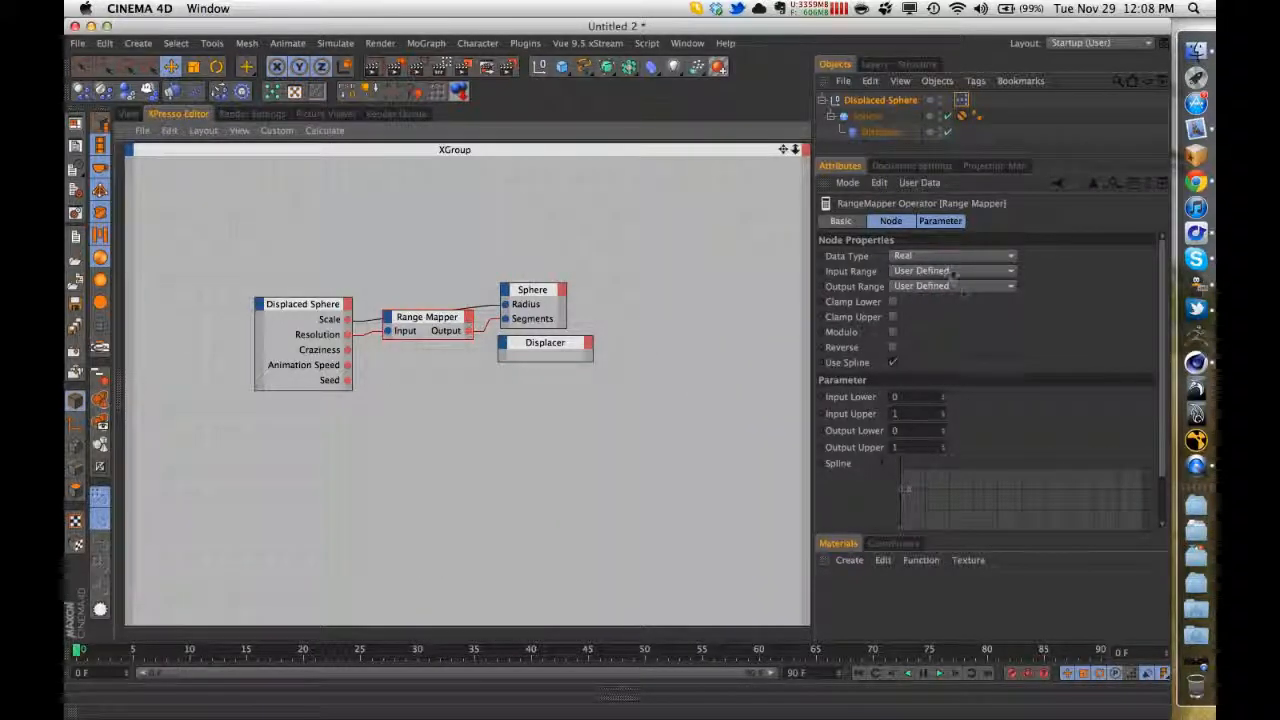
- Set the Range Mapper's Output Upper to 12
double_click(897, 447)
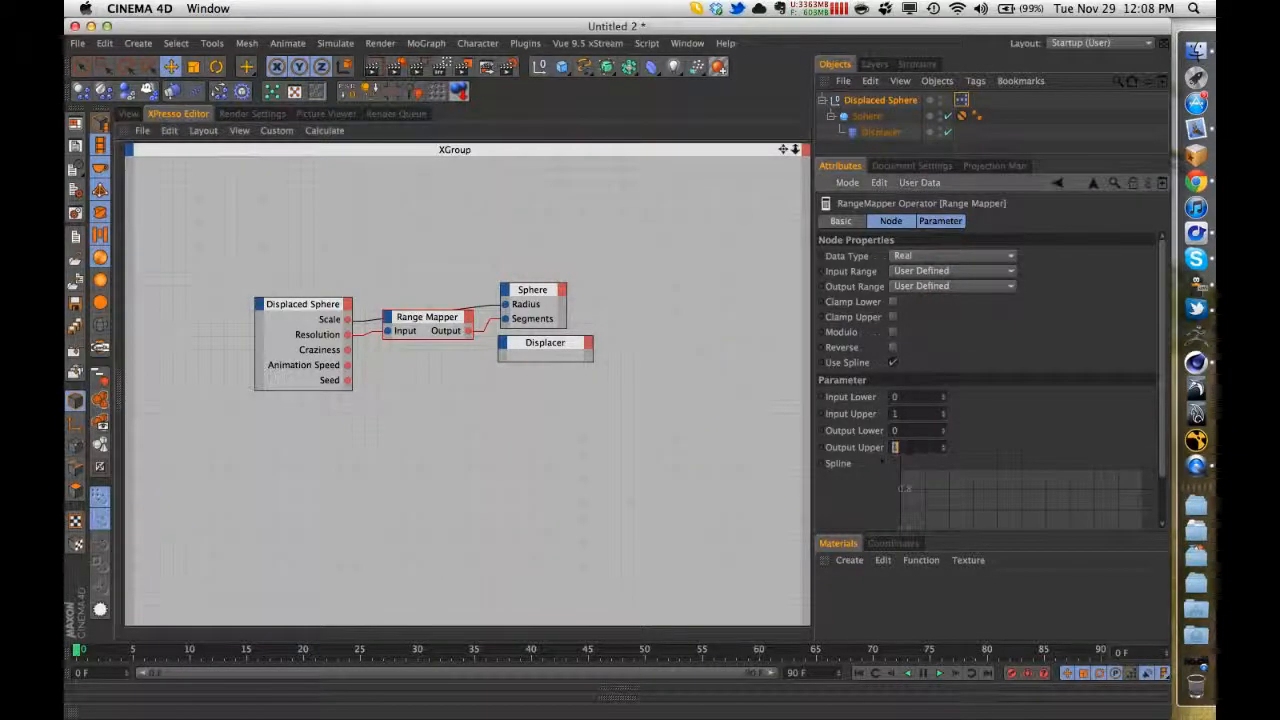
type("12")
key("Return")
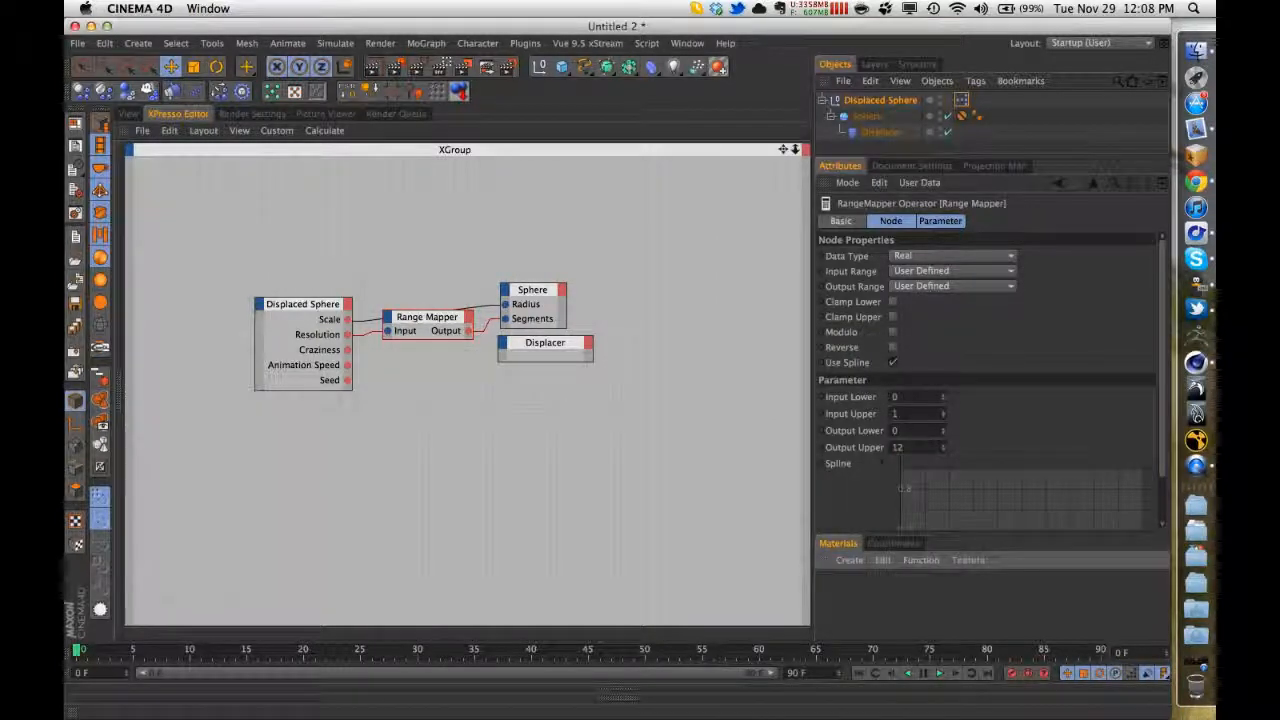
left_click(520, 292)
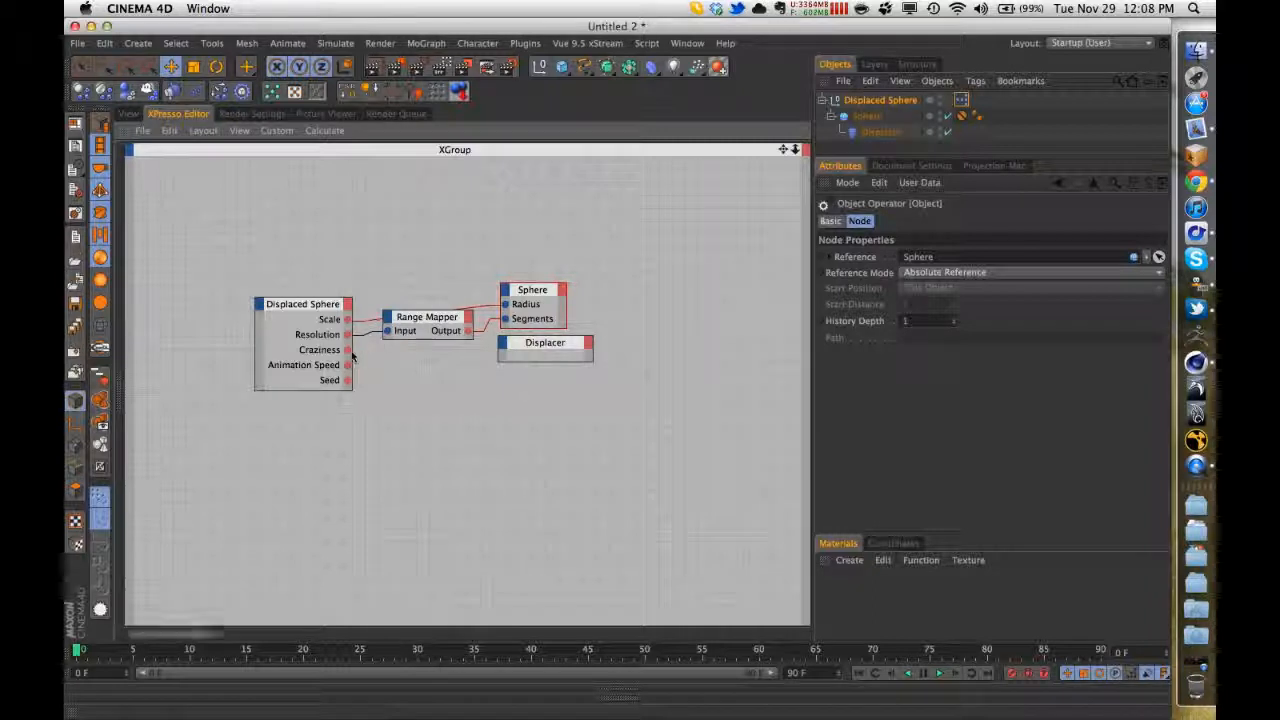
- Add a second Range Mapper node below the first one in the XPresso graph
right_click(412, 358)
mouse_move(475, 483)
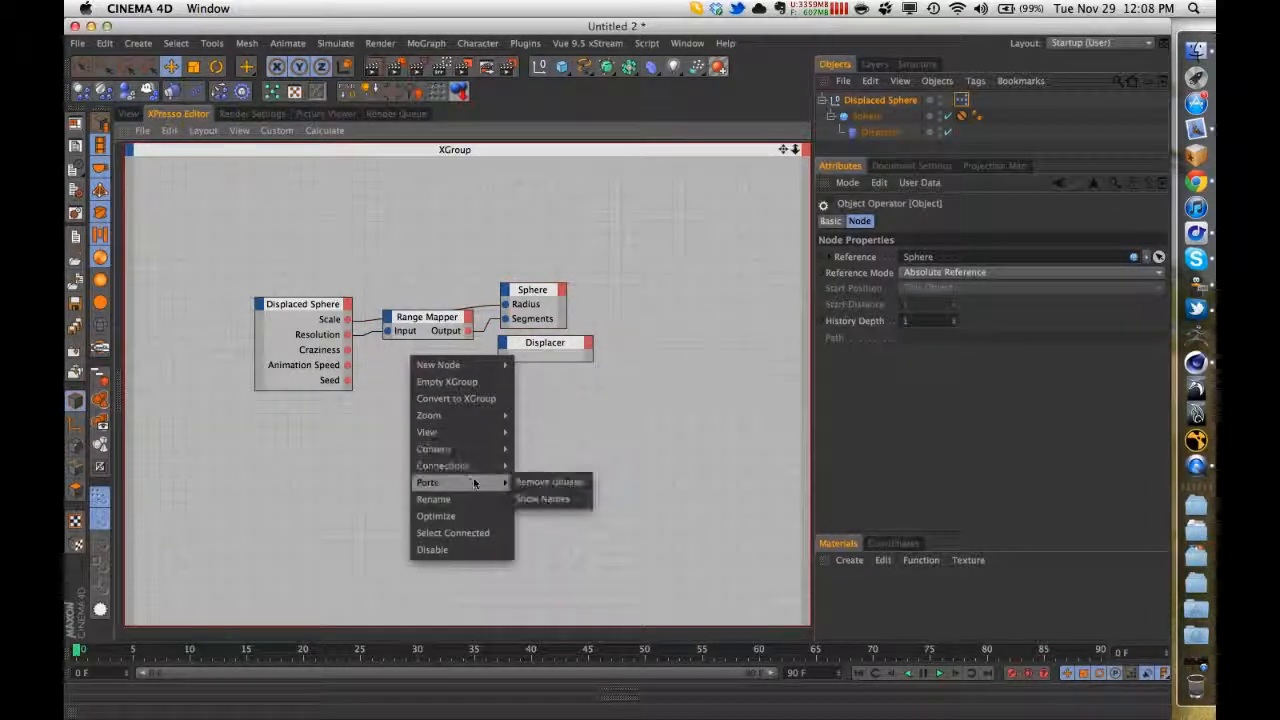
mouse_move(465, 365)
mouse_move(540, 364)
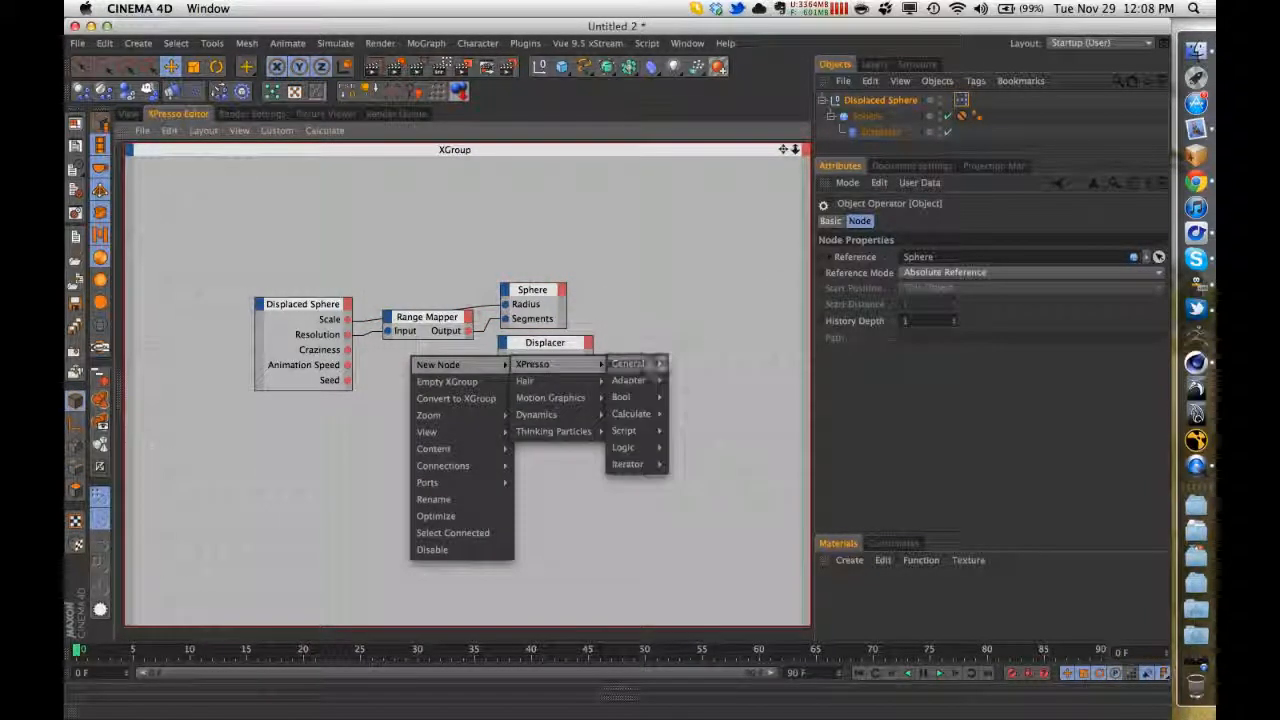
mouse_move(650, 430)
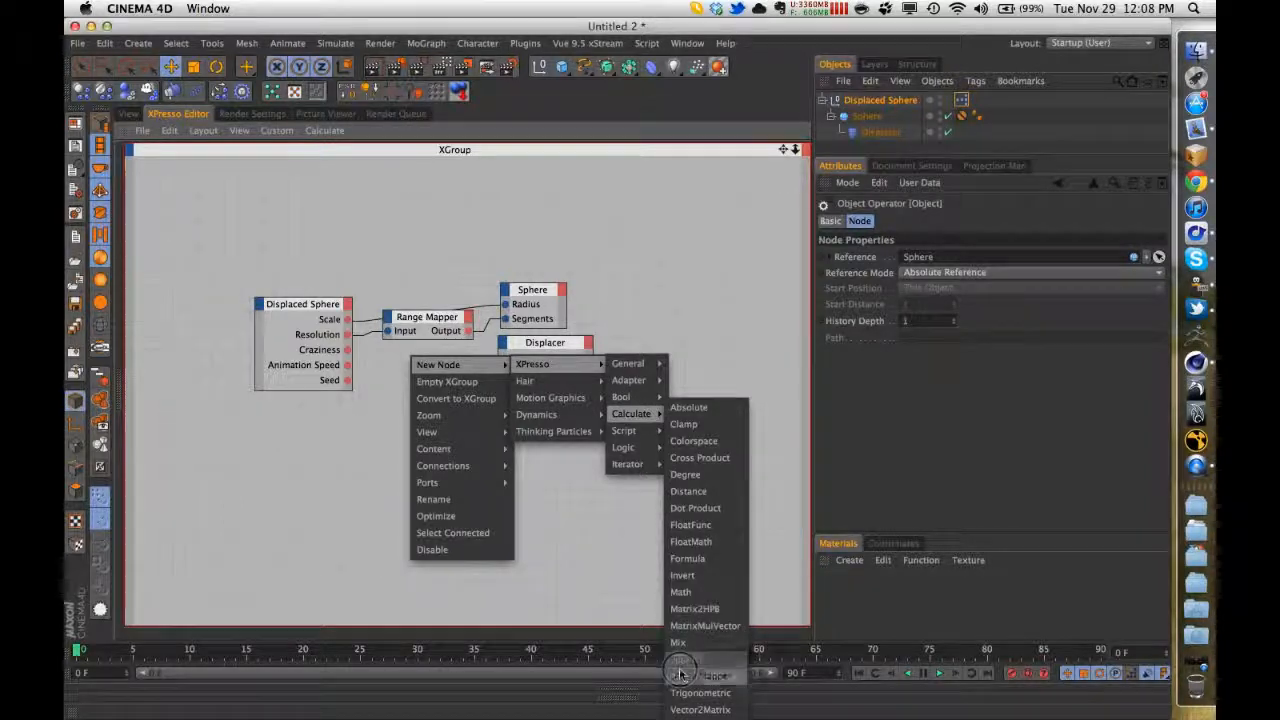
left_click(700, 672)
- Spread the Sphere, Displacer and Displaced Sphere nodes apart and connect Craziness to the second Range Mapper's Input
left_click_drag(429, 350, 446, 351)
left_click_drag(530, 283, 598, 232)
left_click(594, 281)
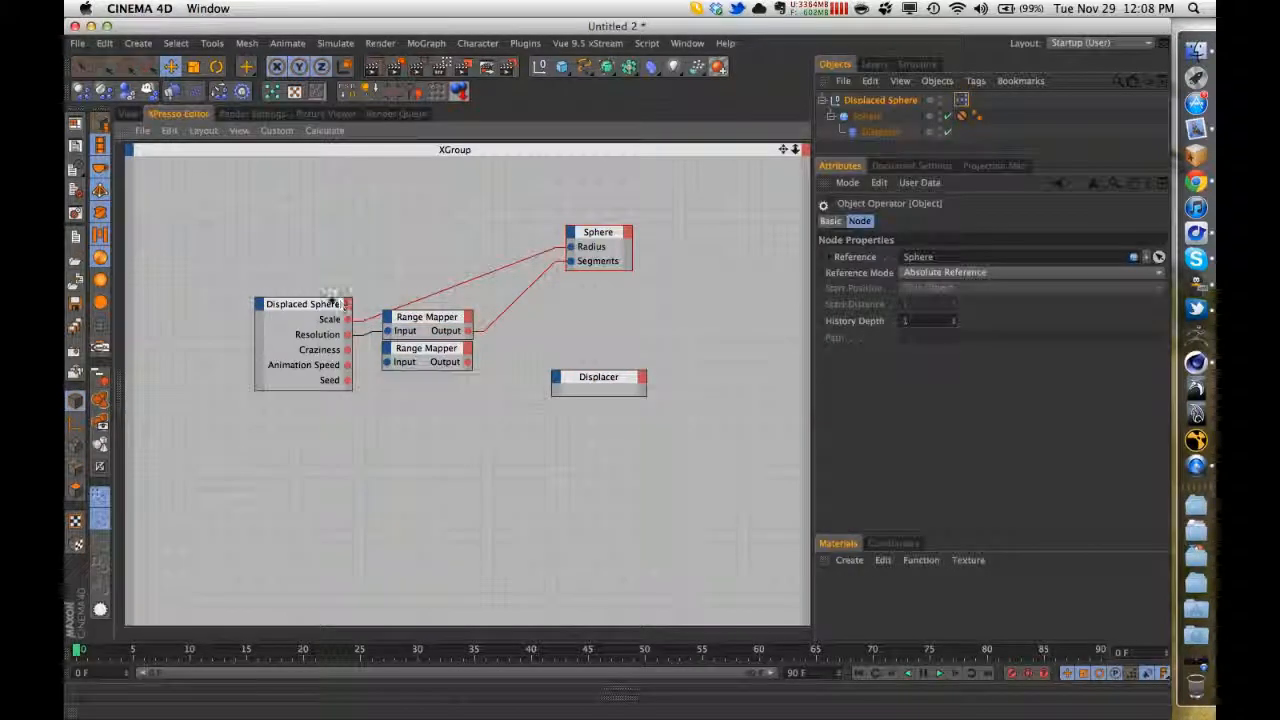
left_click_drag(325, 305, 301, 265)
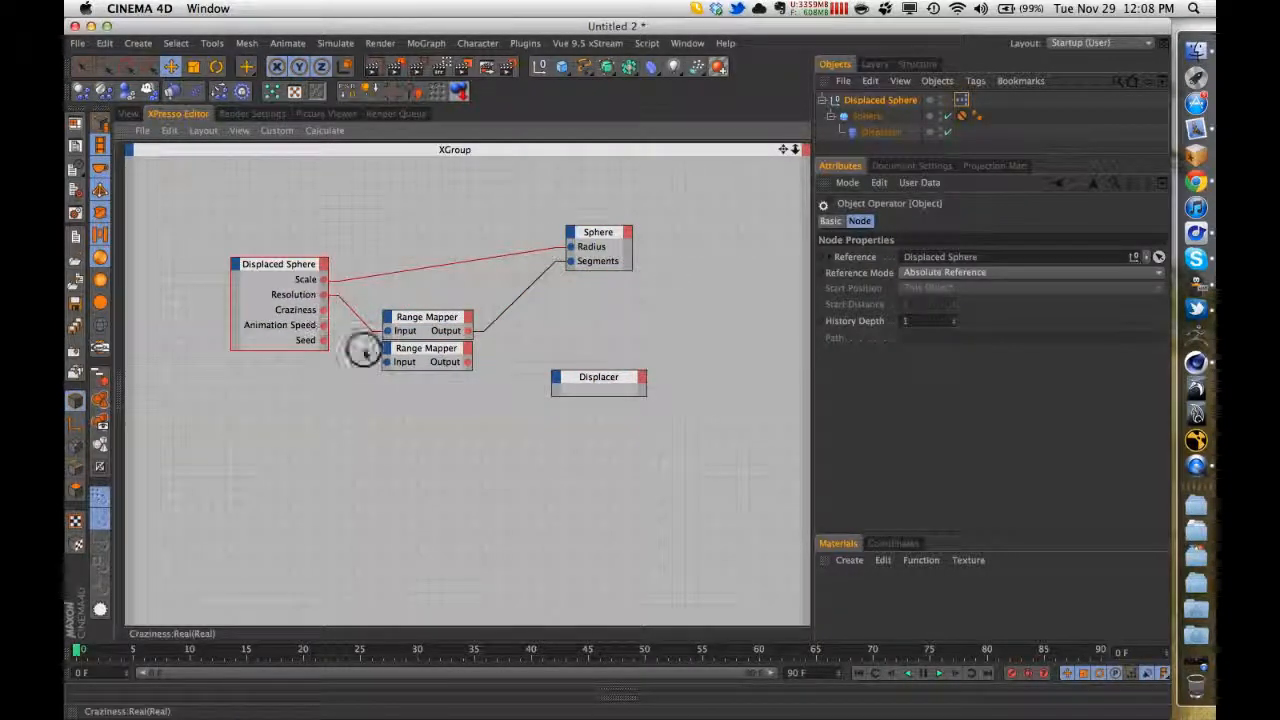
left_click_drag(388, 364, 387, 362)
- Move the Resolution Range Mapper to the top and reorder ports so Resolution precedes Scale and Segments precedes Radius
left_click_drag(412, 318, 413, 220)
left_click_drag(305, 283, 305, 280)
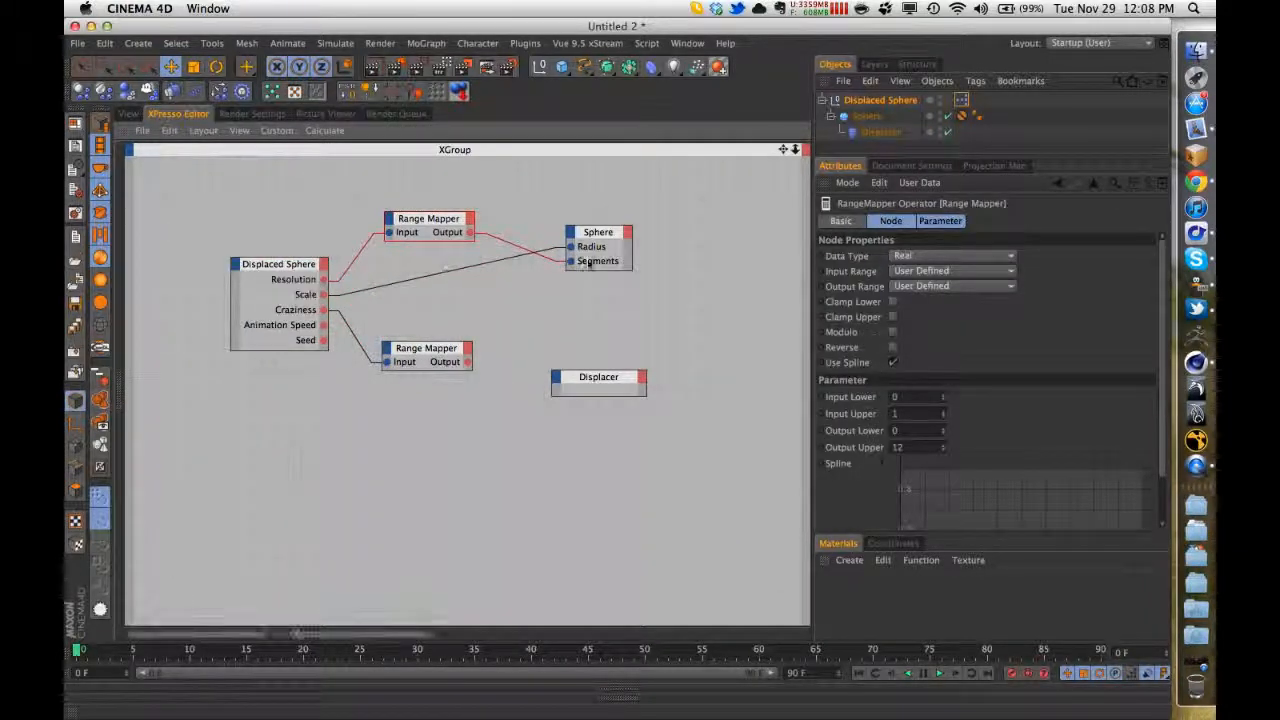
left_click_drag(590, 261, 597, 247)
left_click(461, 231)
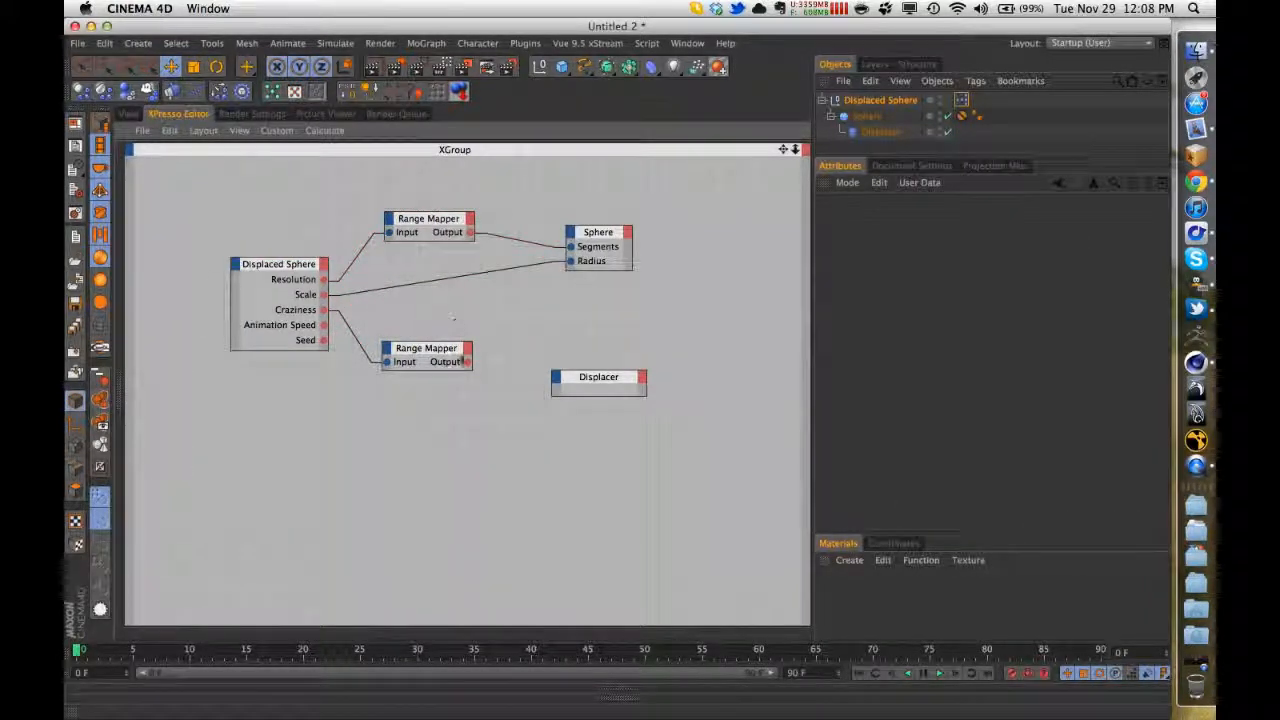
- Connect the Output of the Craziness Range Mapper to the Displacer's Strength input
left_click_drag(467, 363, 557, 380)
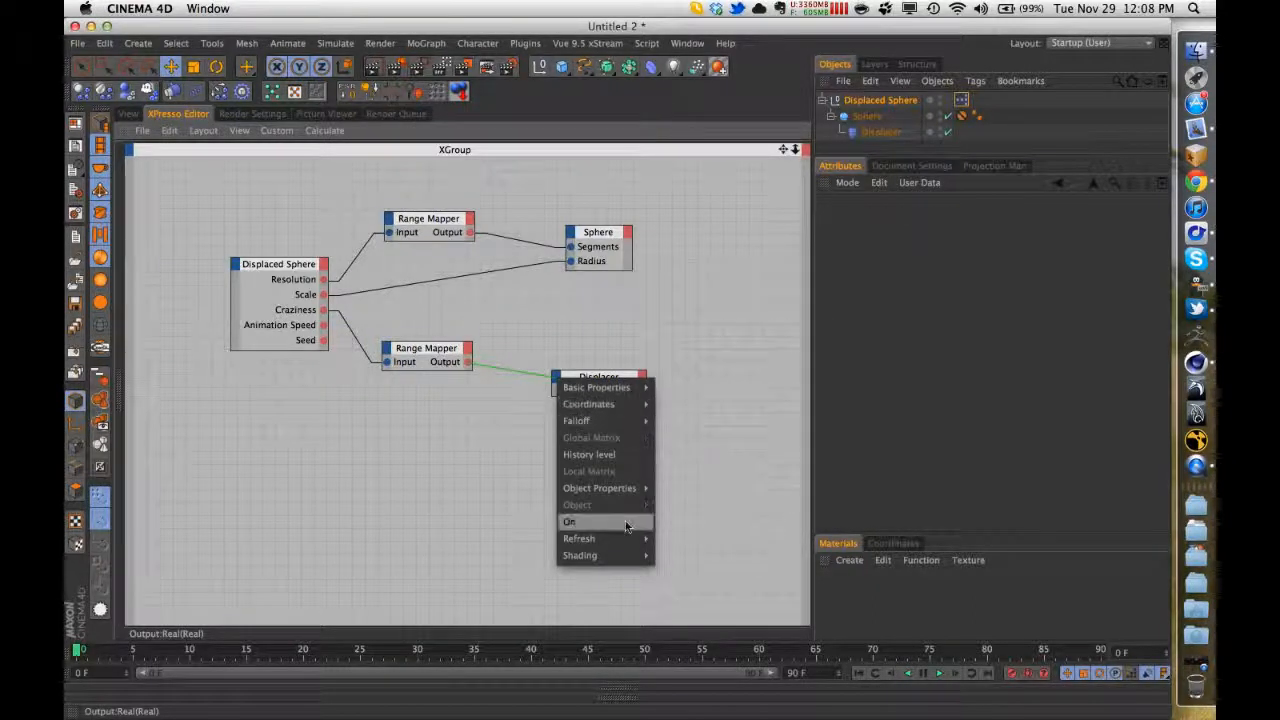
mouse_move(629, 540)
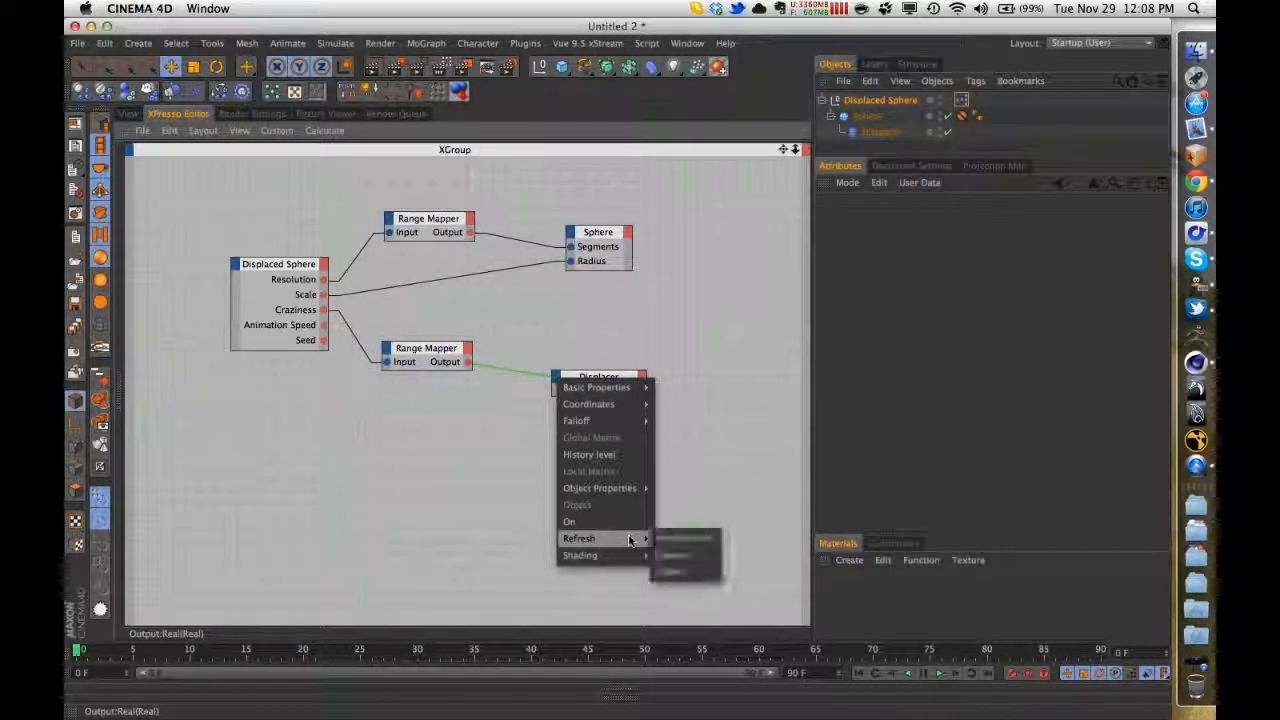
mouse_move(628, 488)
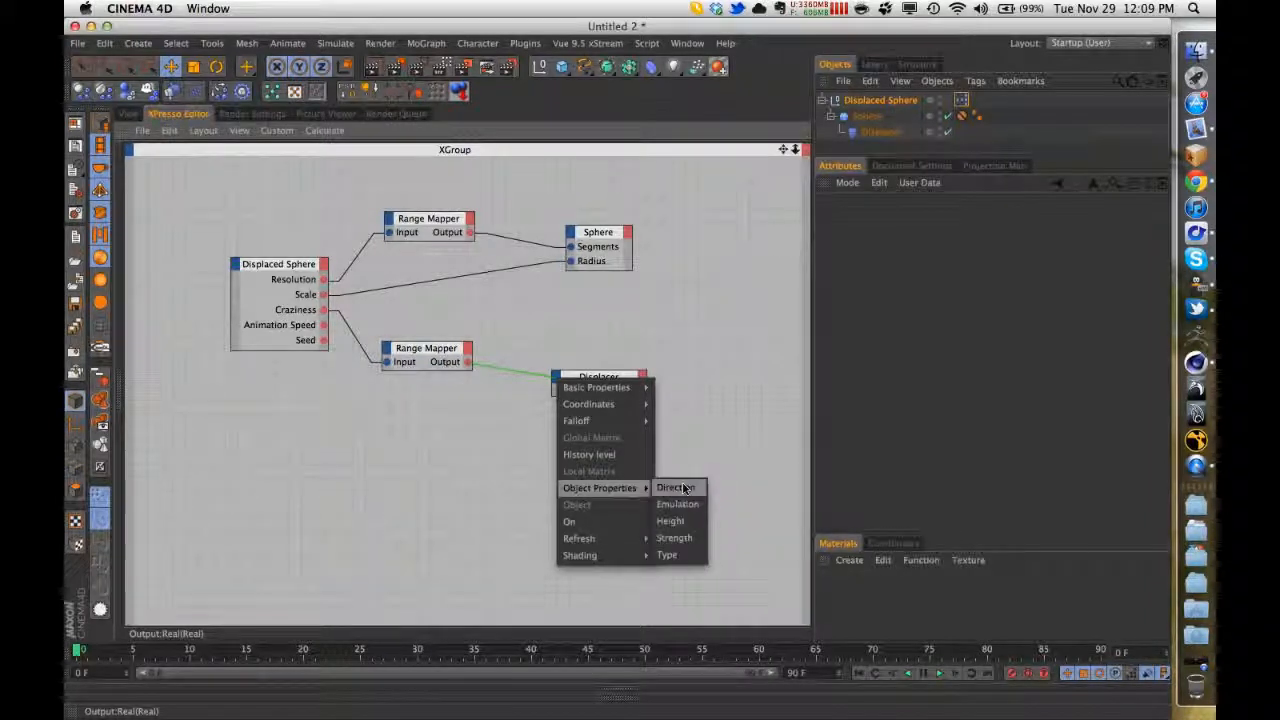
left_click(674, 538)
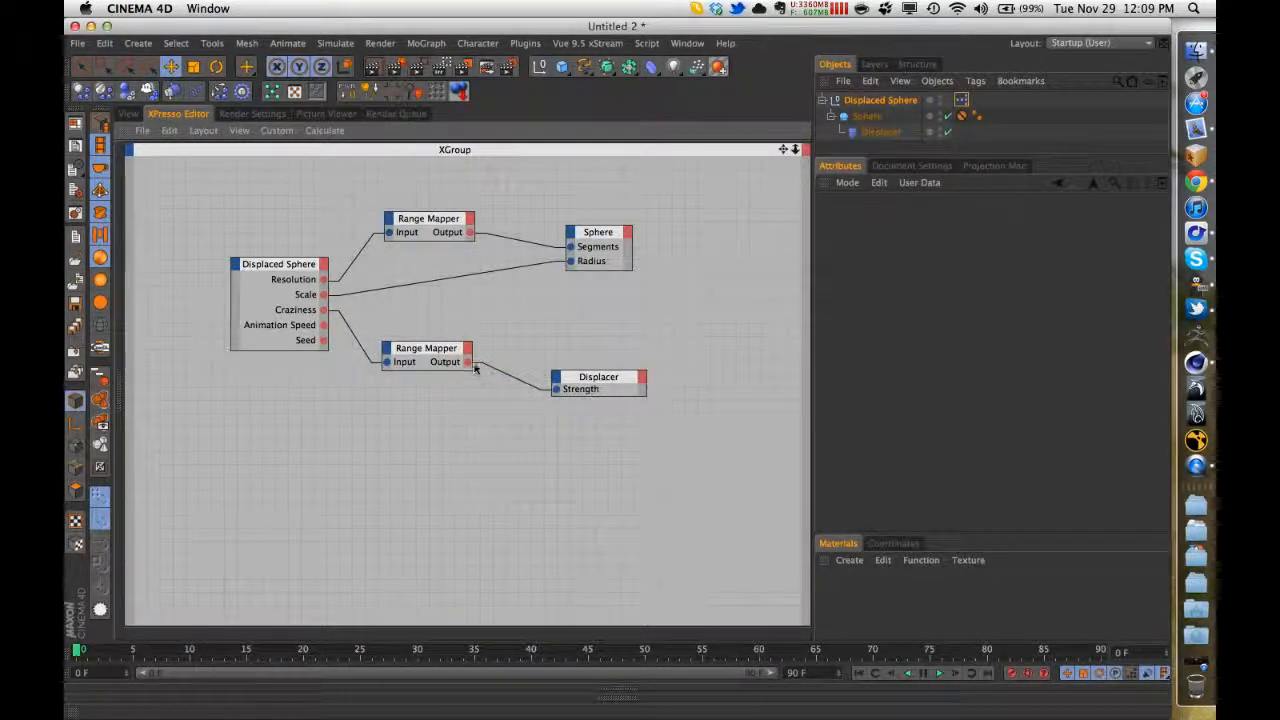
- Try to connect the same Range Mapper's Output to the Displacer's Height as well
left_click(553, 379)
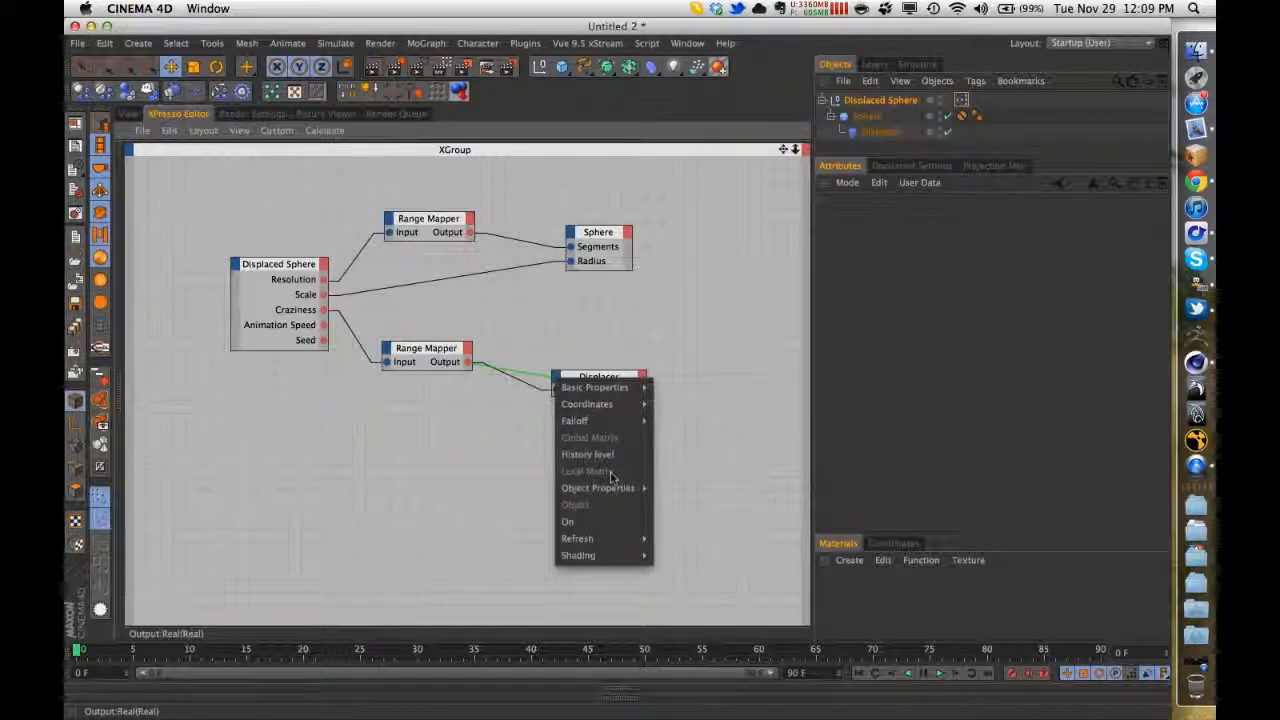
mouse_move(614, 489)
left_click(669, 521)
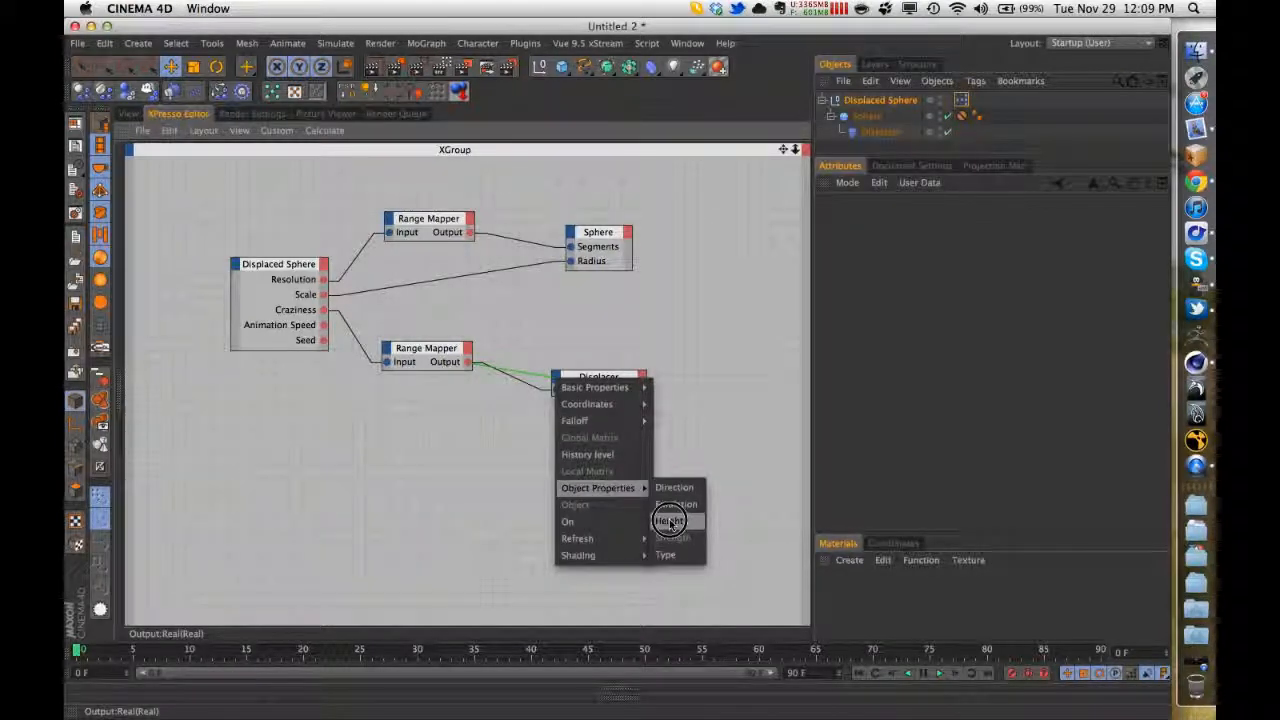
- Duplicate the Craziness Range Mapper, feed it from Craziness, and connect its Output to the Displacer's Height
left_click_drag(431, 354, 324, 311, "ctrl")
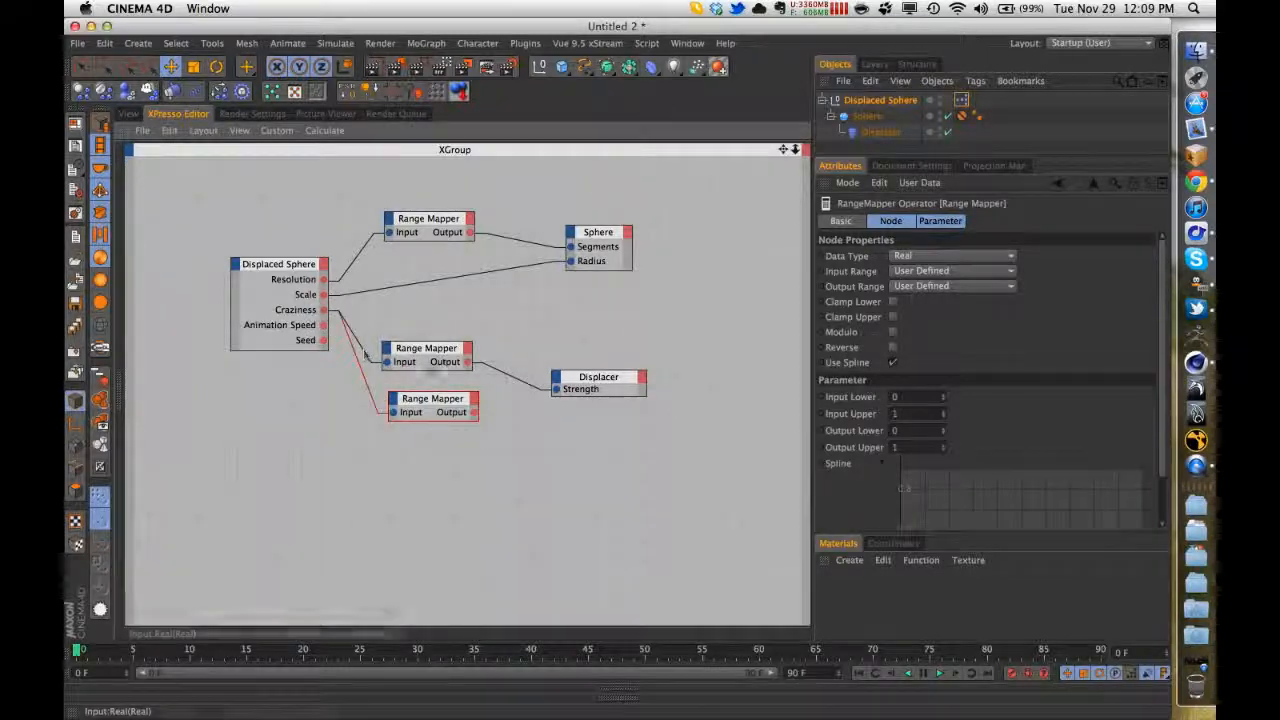
left_click_drag(474, 412, 559, 378)
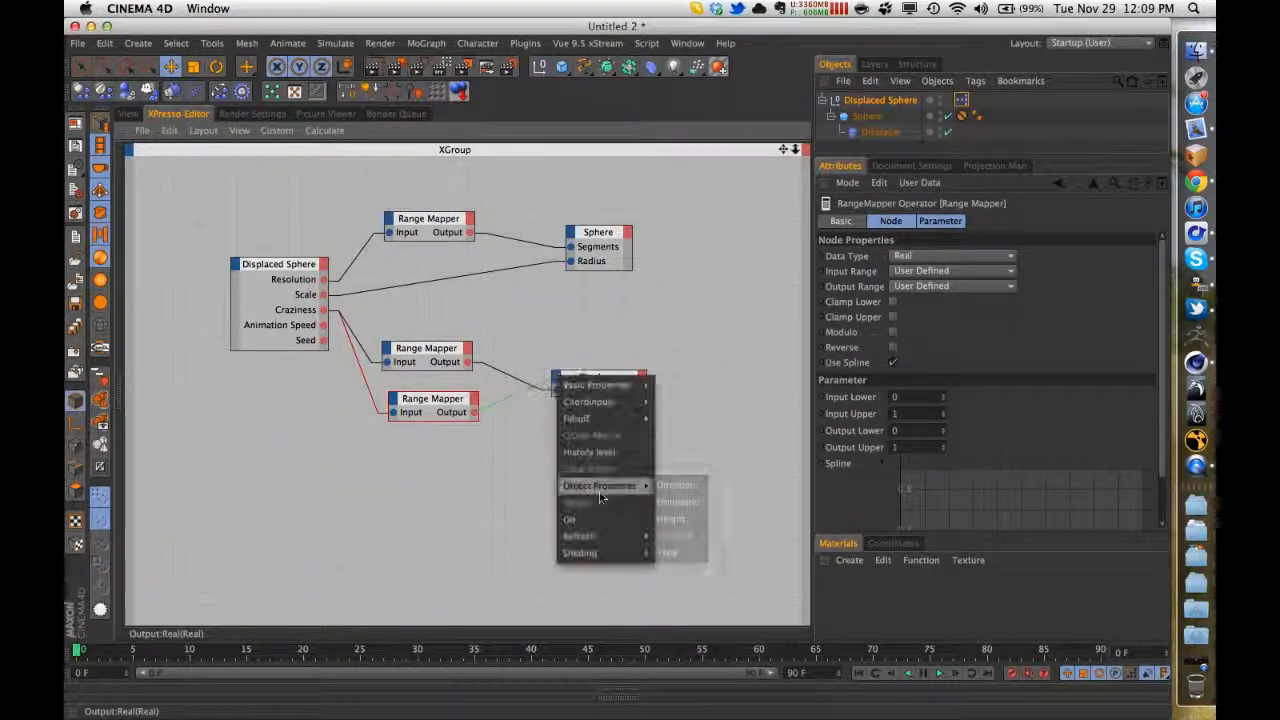
mouse_move(600, 486)
left_click(672, 514)
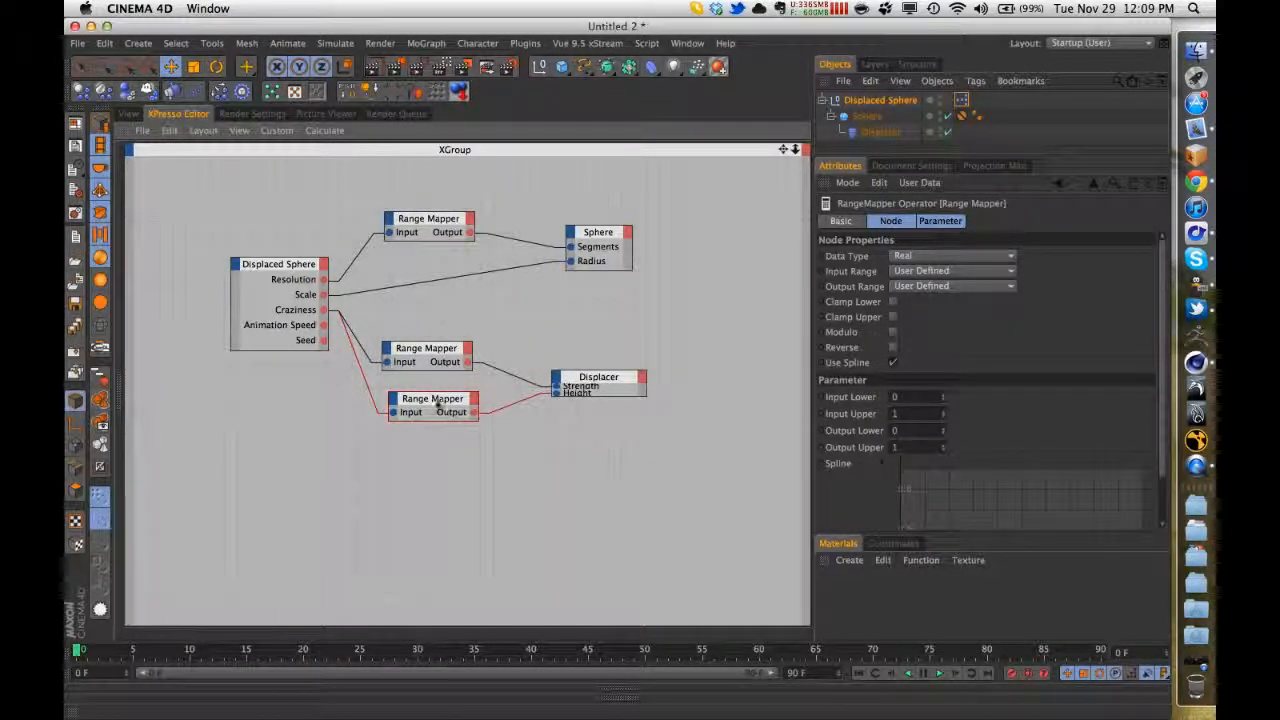
left_click_drag(437, 402, 435, 384)
- Expand the Displacer node and add the Displacer's Noise shader as a node beneath it
left_click(880, 132)
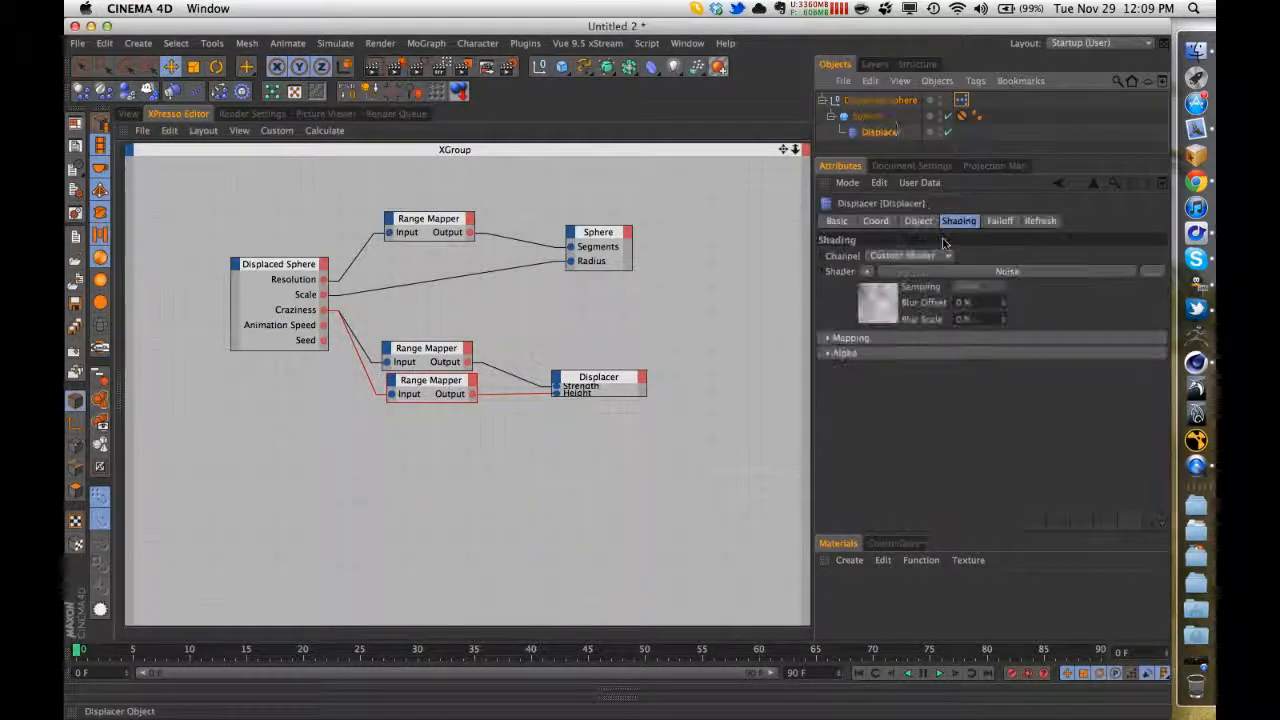
left_click(962, 272)
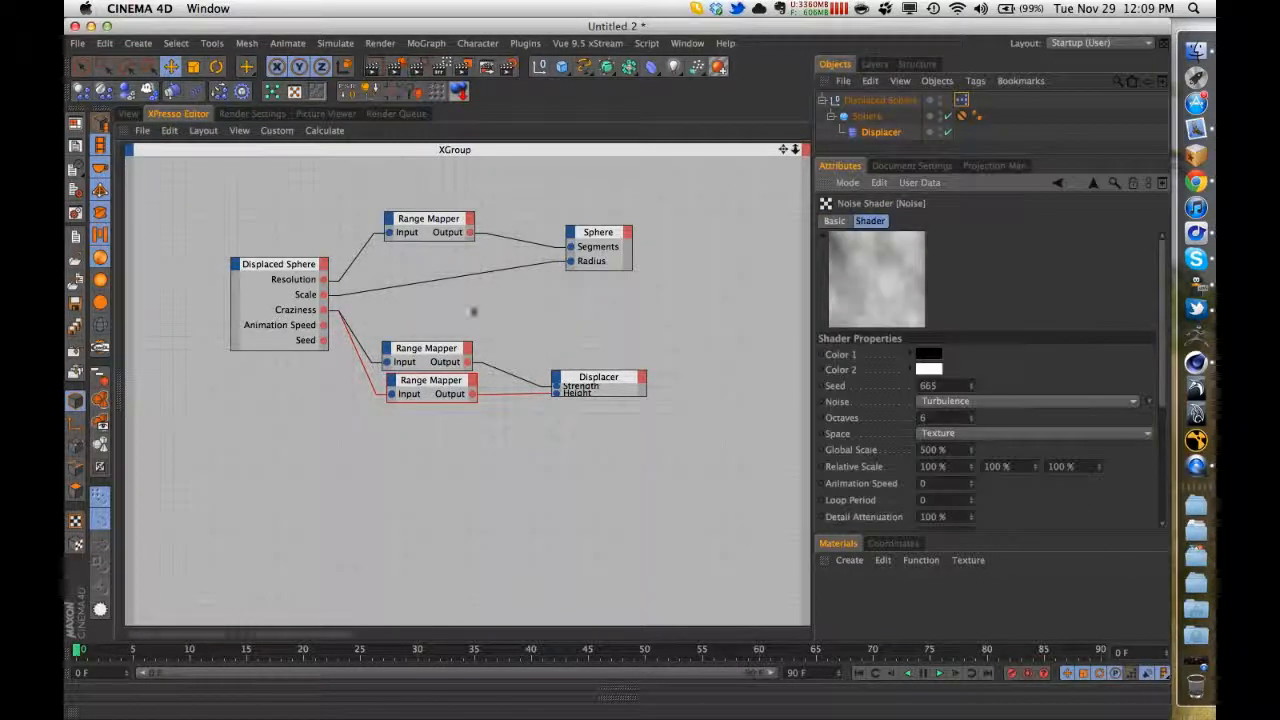
left_click(591, 368)
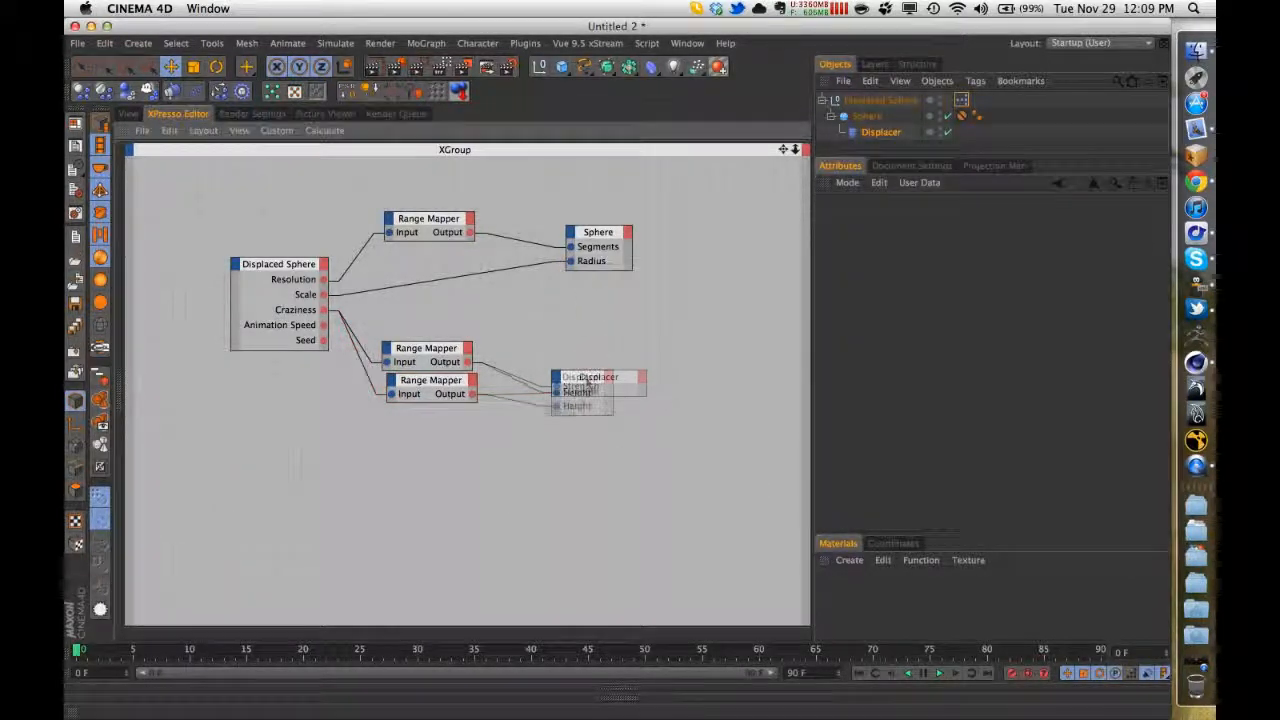
left_click(880, 132)
left_click(587, 472)
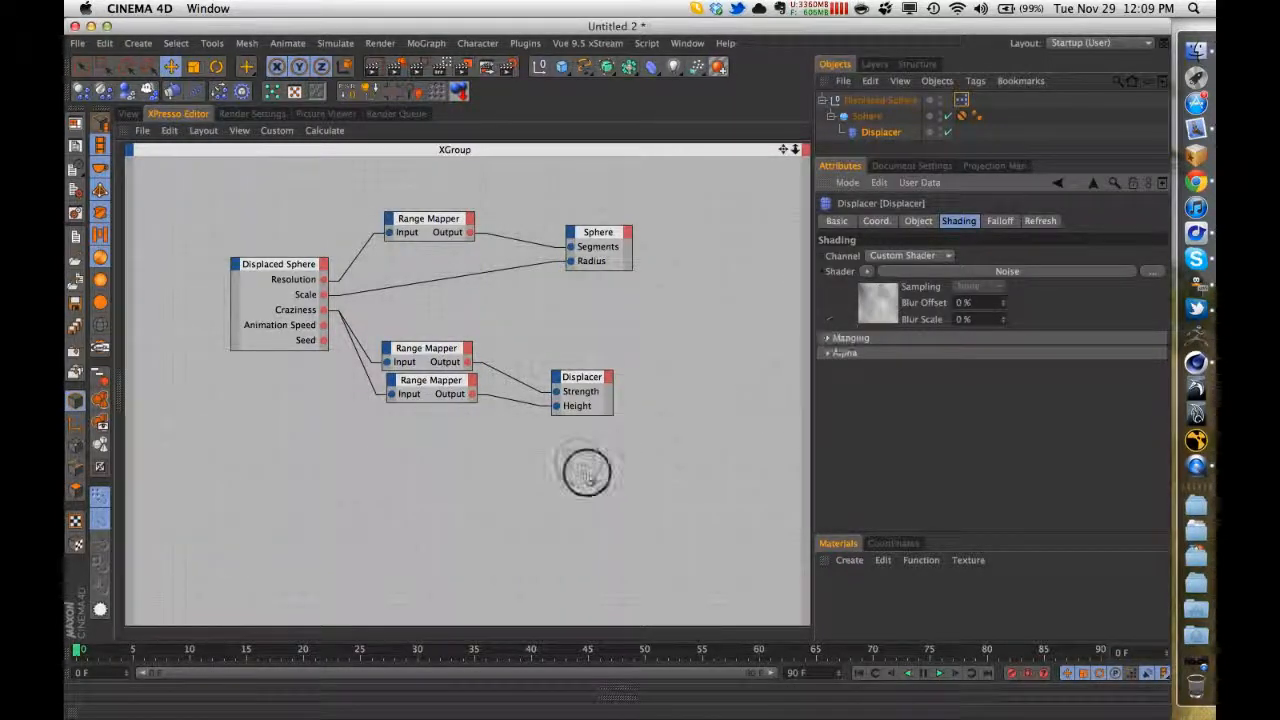
- Select the Sphere and its Displacer in the object hierarchy and add both to a new layer
left_click(880, 100)
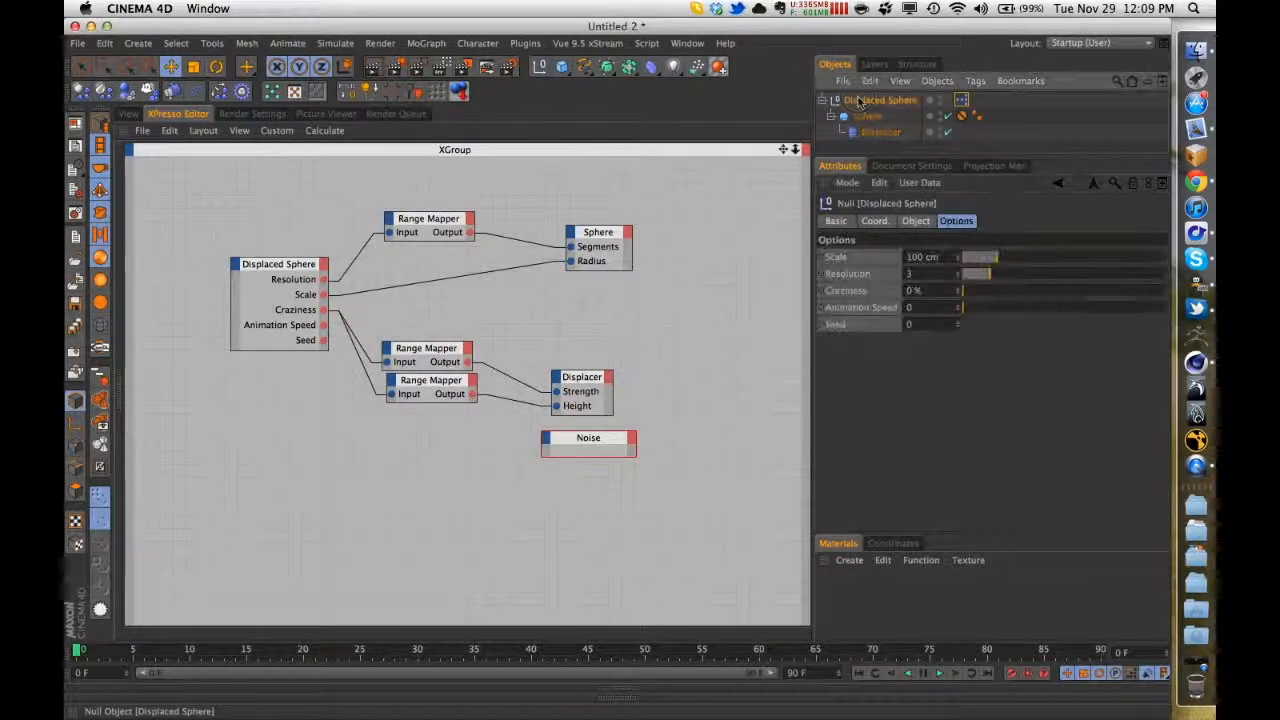
left_click(867, 116)
right_click(873, 133)
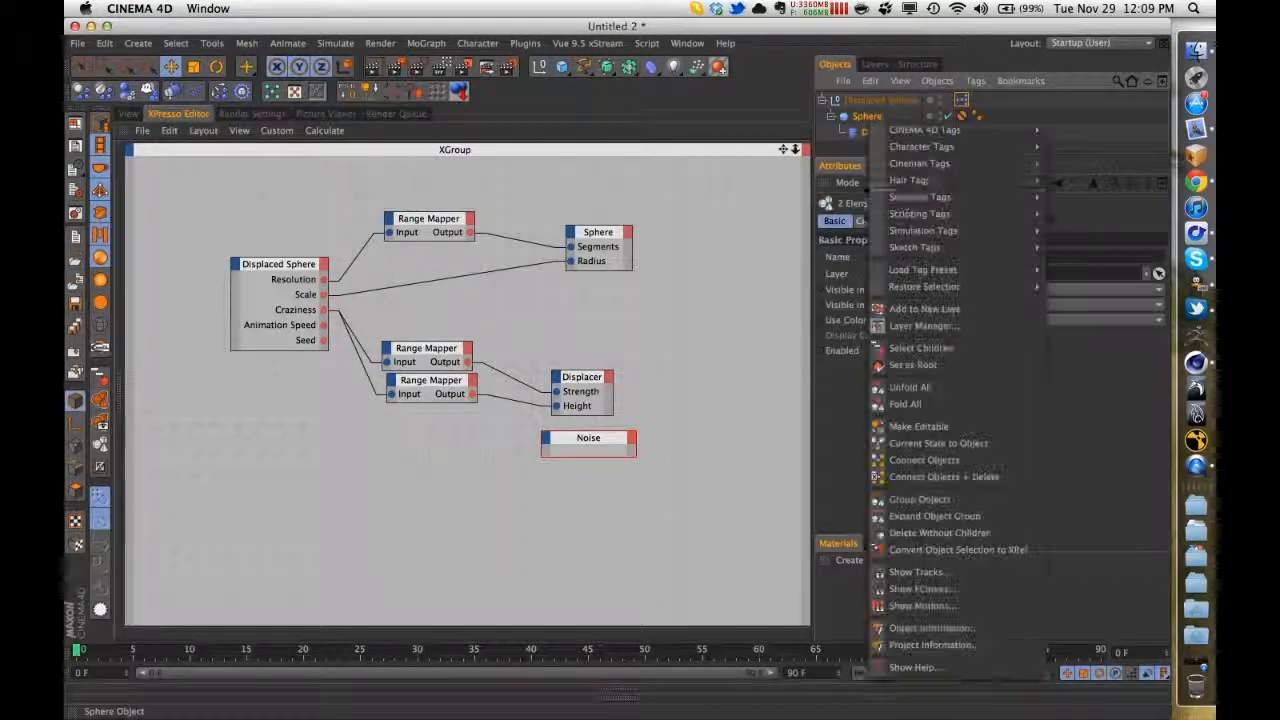
left_click(935, 313)
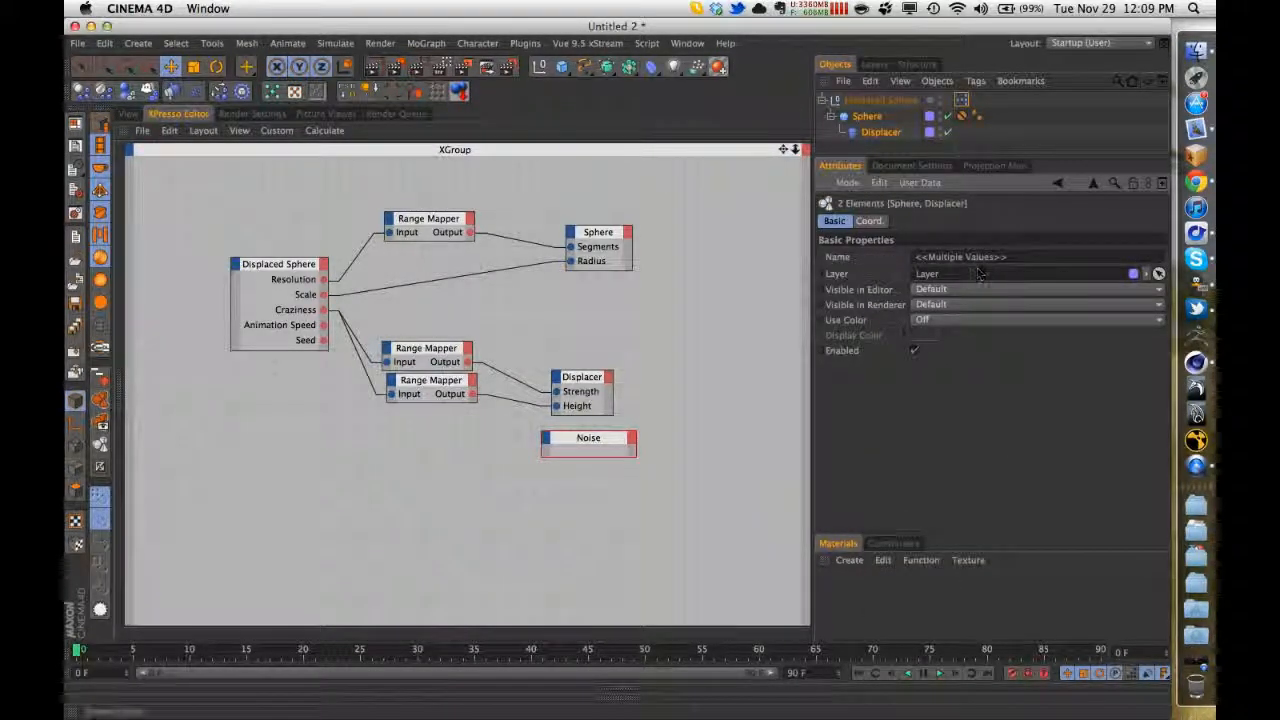
- Rename the new layer containing the Sphere and Displacer as Hidden
left_click(874, 64)
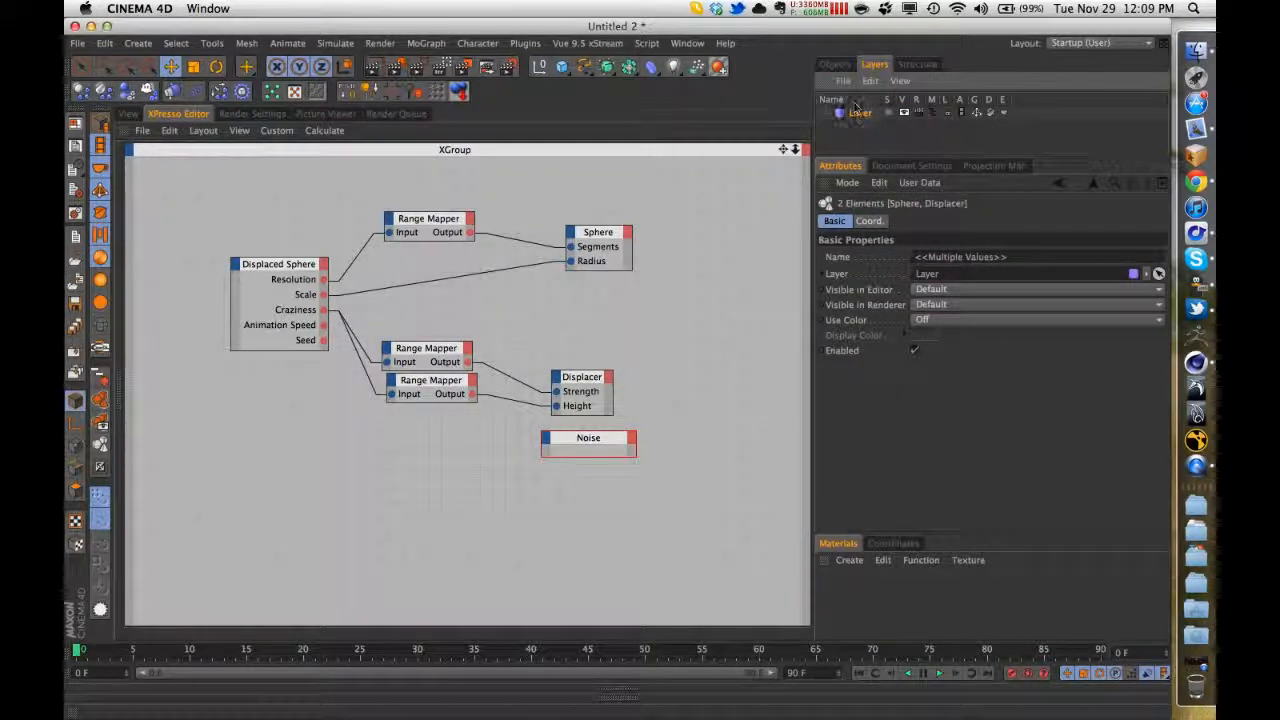
double_click(858, 113)
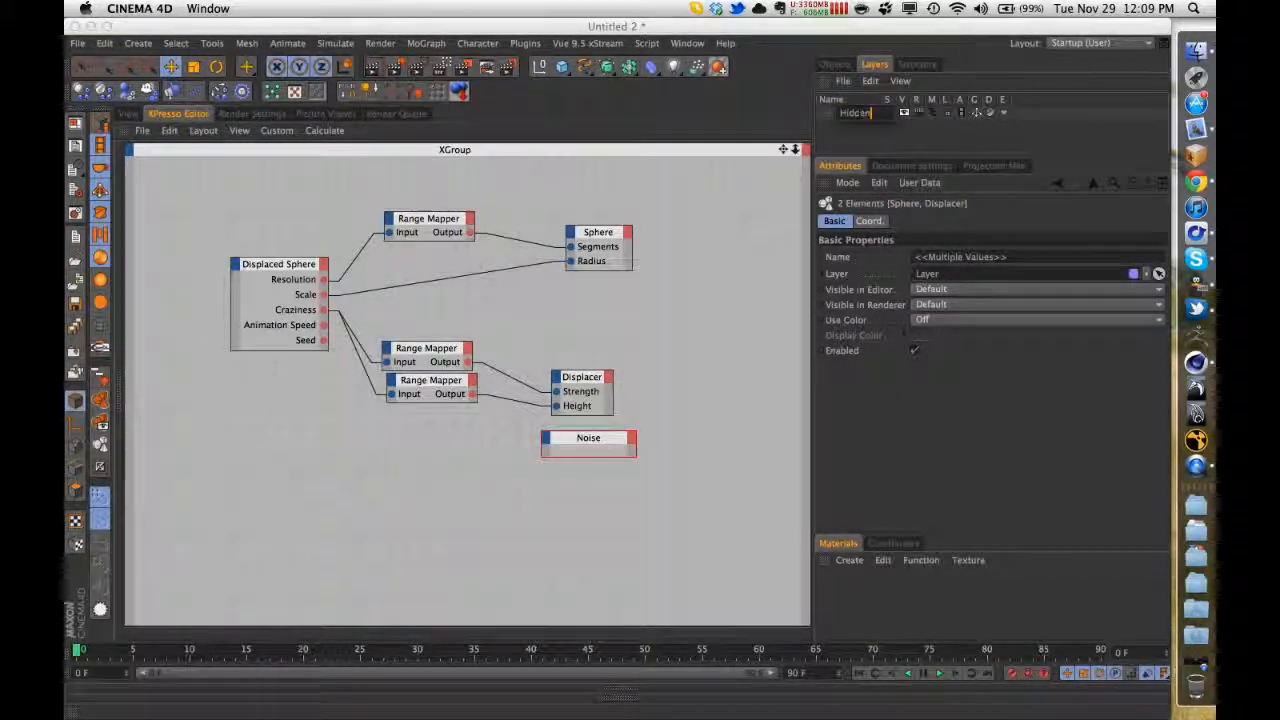
type("Hidden Optio")
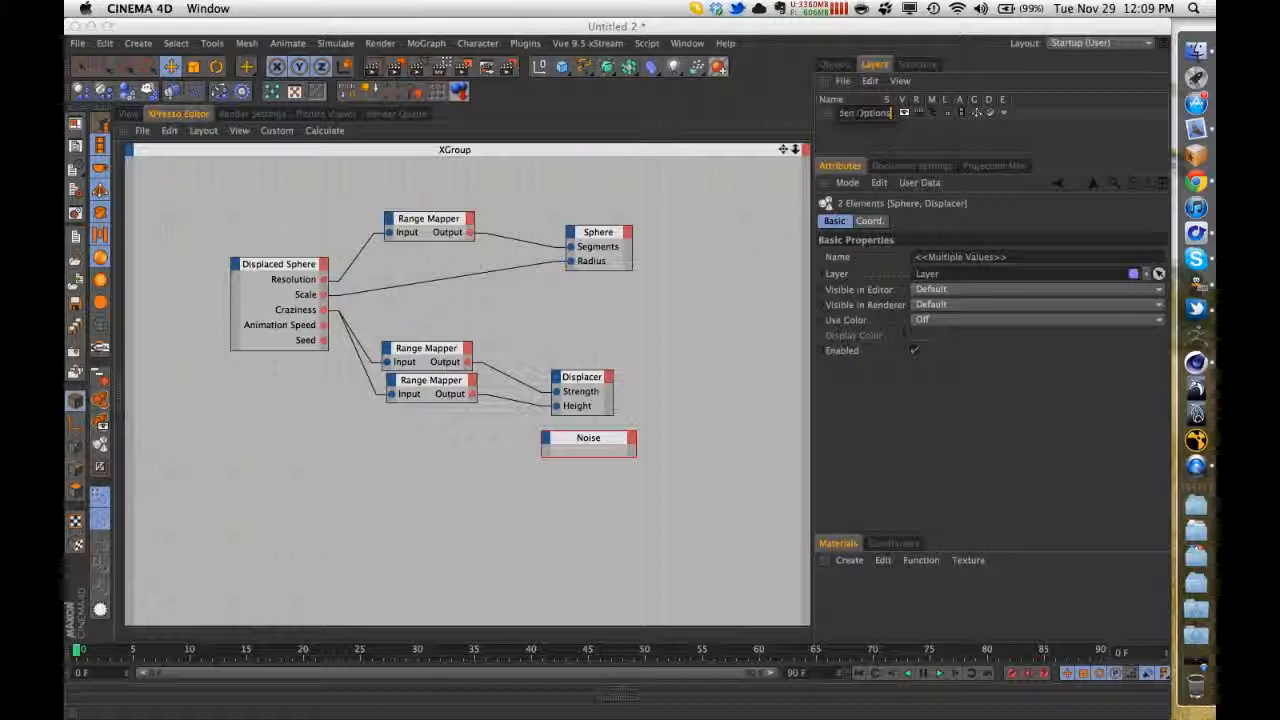
key("BackSpace")
key("BackSpace")
key("Return")
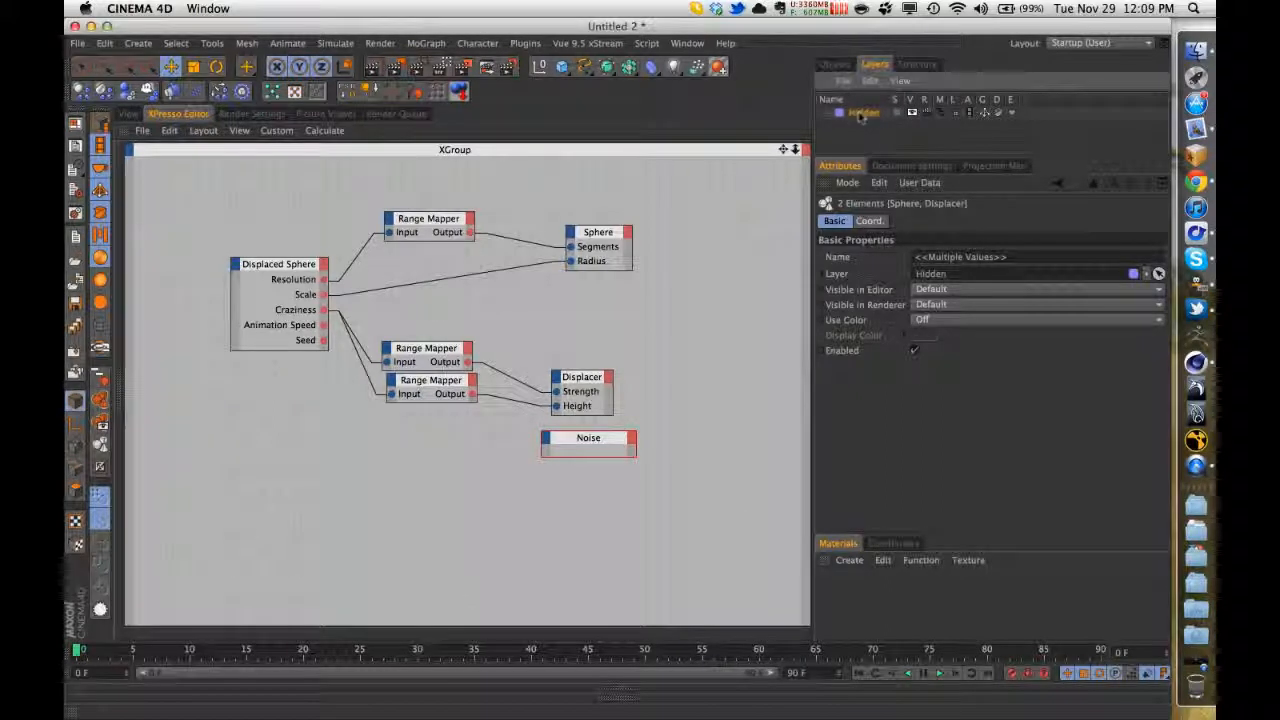
- Hide the Hidden layer's objects from the object list and select the Displaced Sphere null
left_click(943, 114)
left_click(838, 65)
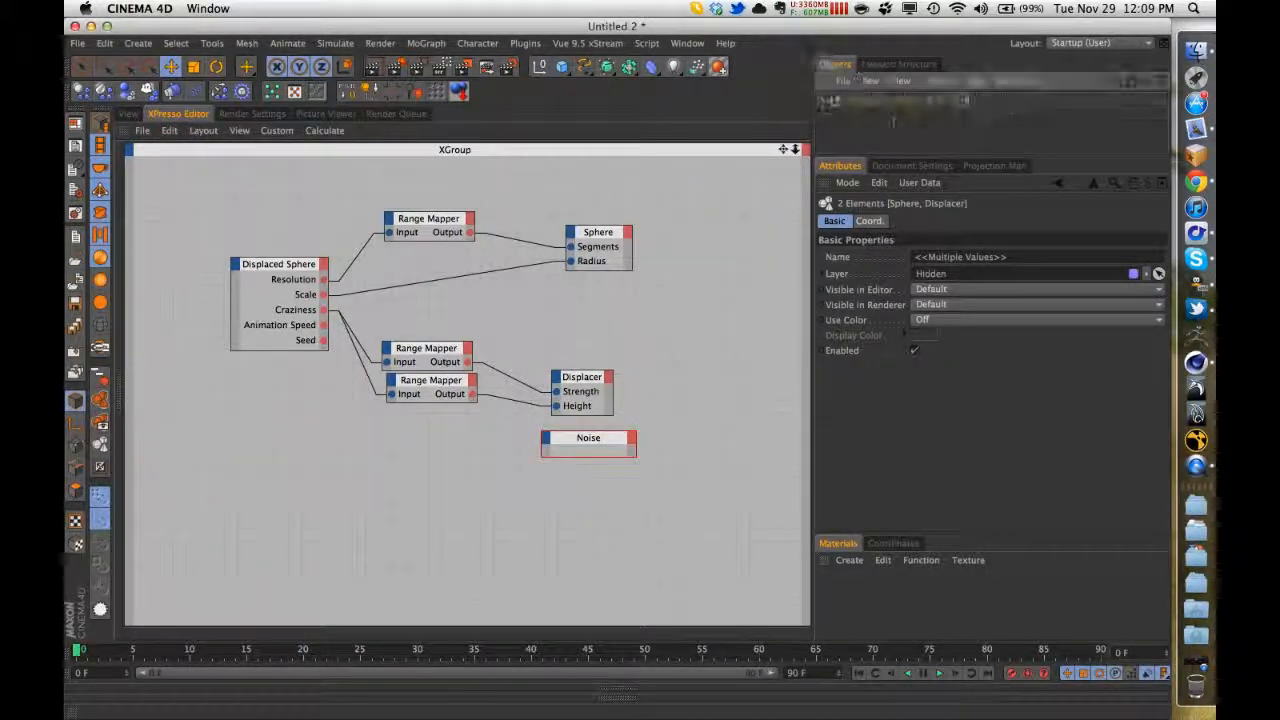
left_click(878, 102)
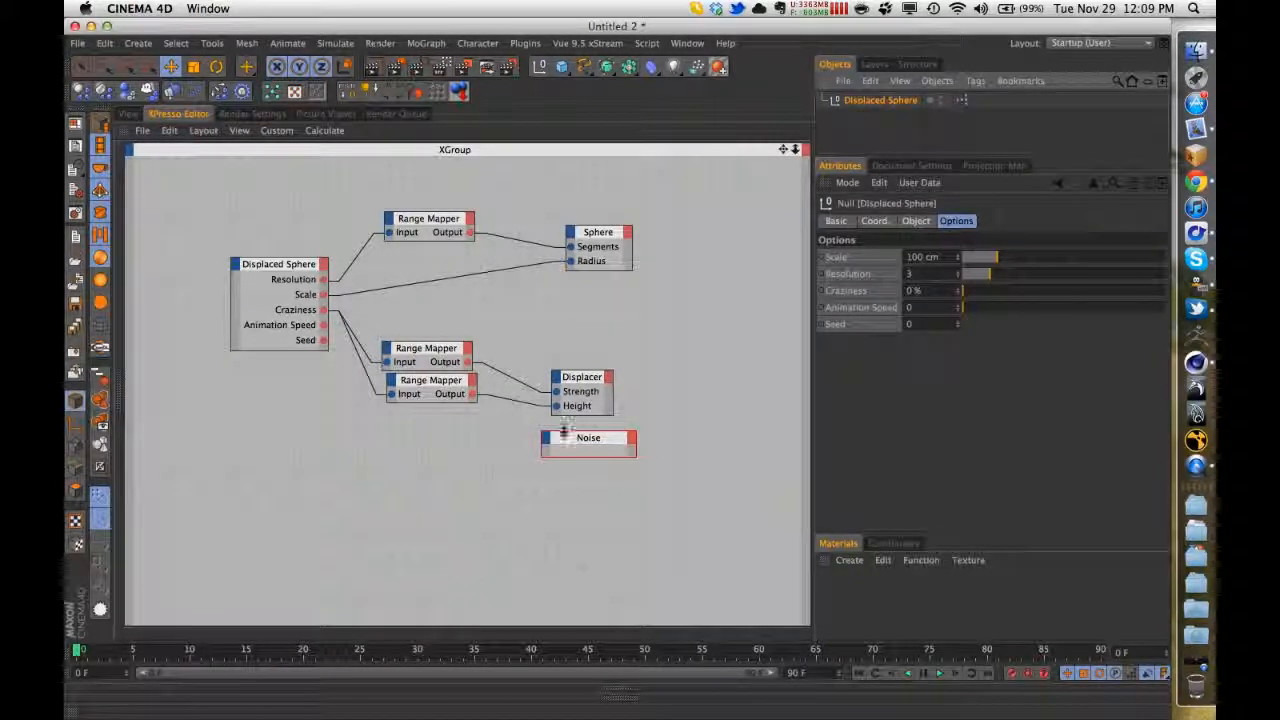
- Add an Animation Speed input port from the shader properties to the Noise node
left_click(546, 437)
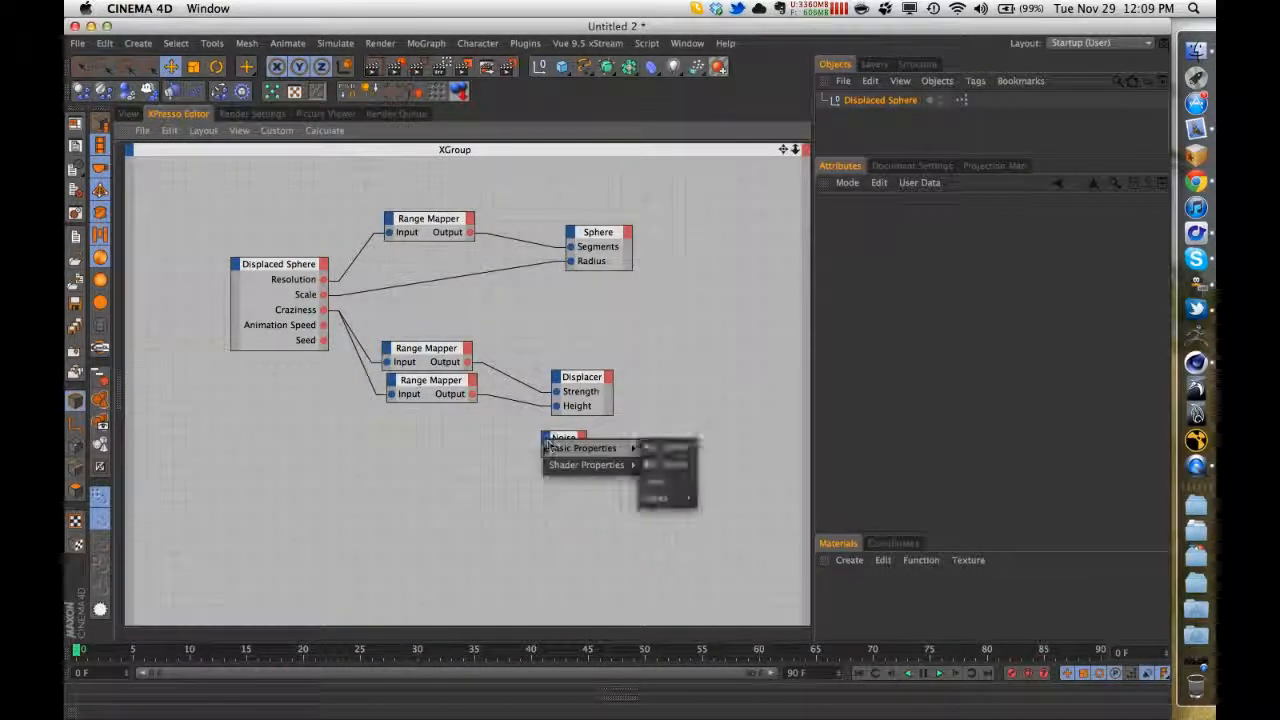
mouse_move(577, 465)
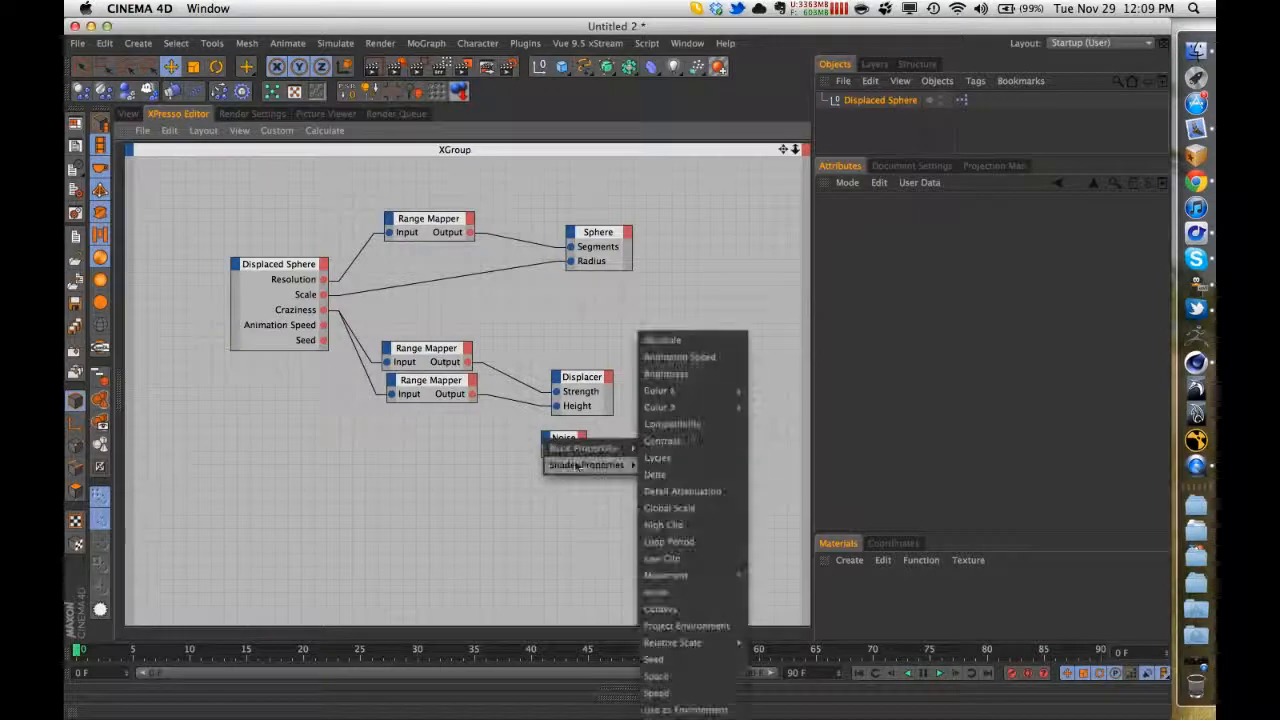
left_click(698, 358)
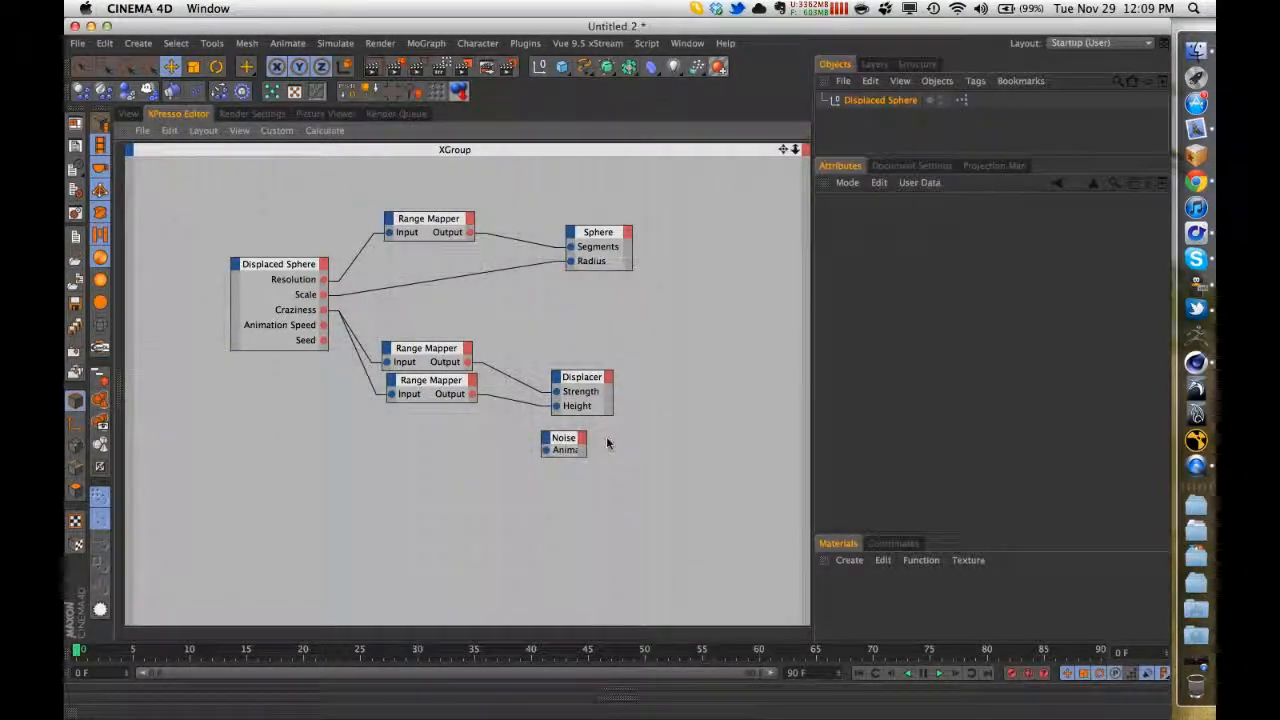
- Add Global Scale, Seed and Octaves input ports from the shader properties to the Noise node
left_click(544, 447)
mouse_move(577, 465)
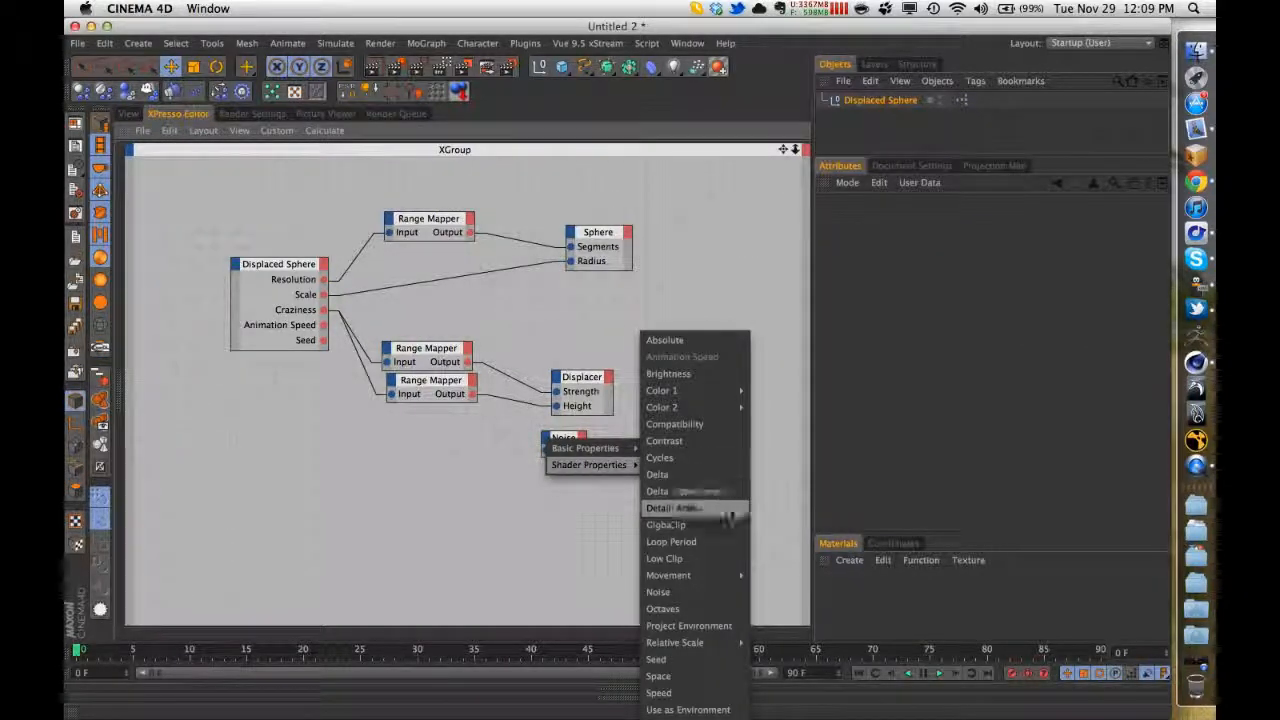
left_click(730, 512)
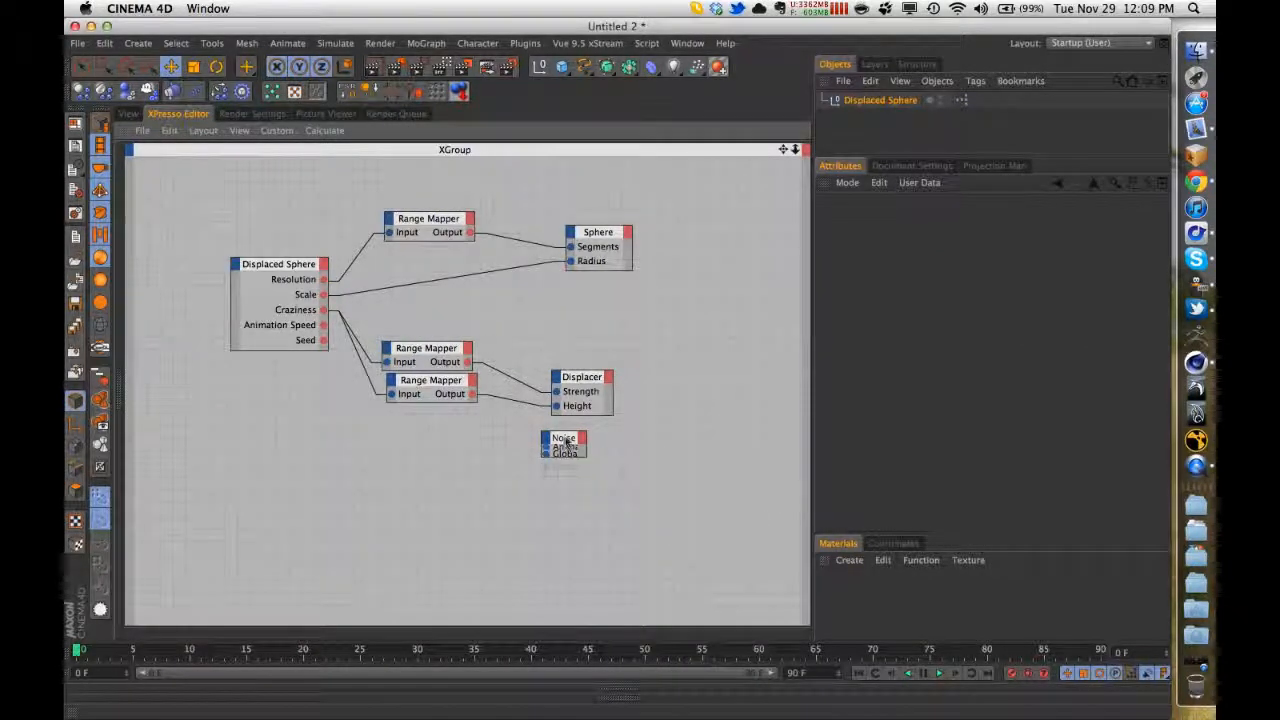
left_click(546, 439)
mouse_move(590, 463)
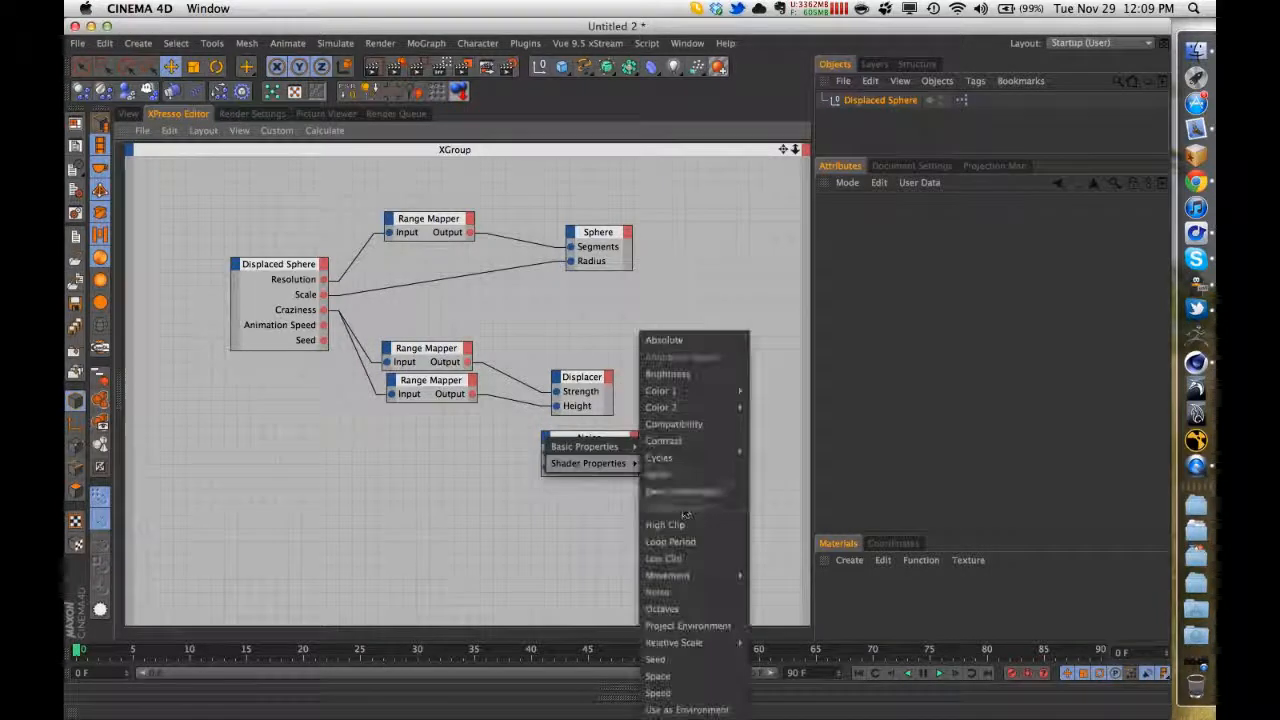
left_click(658, 659)
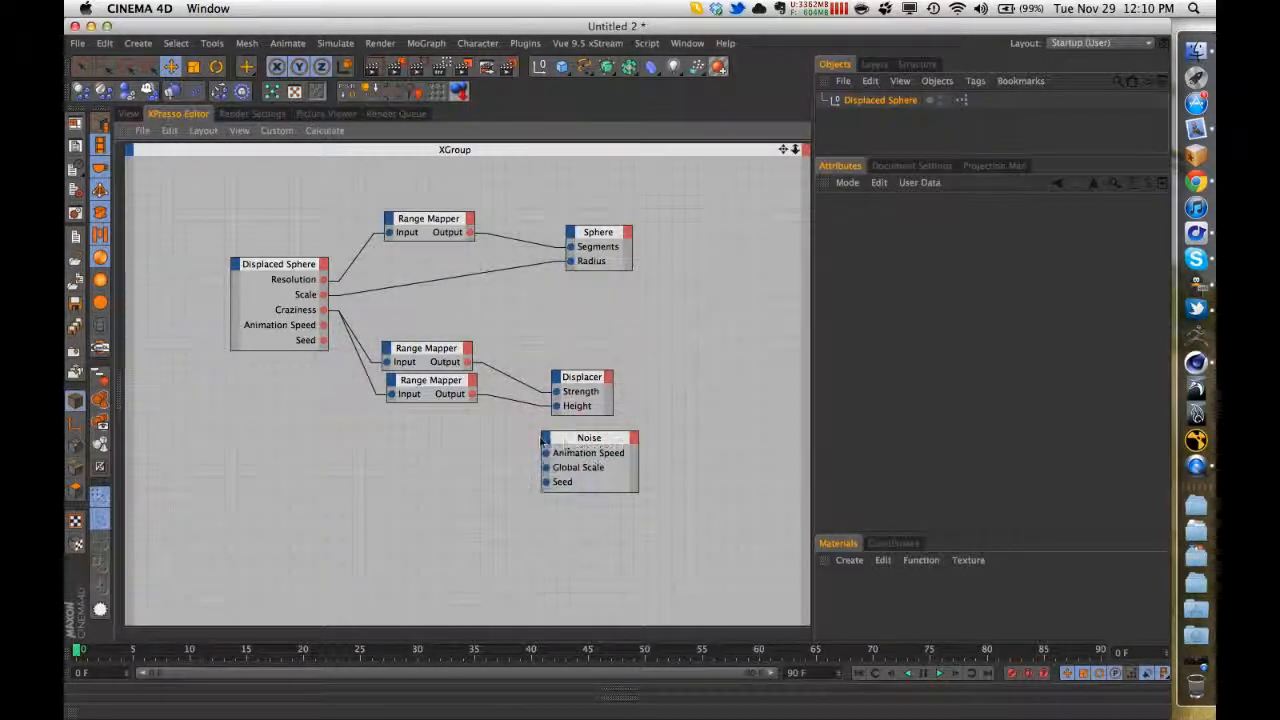
left_click(540, 440)
mouse_move(551, 446)
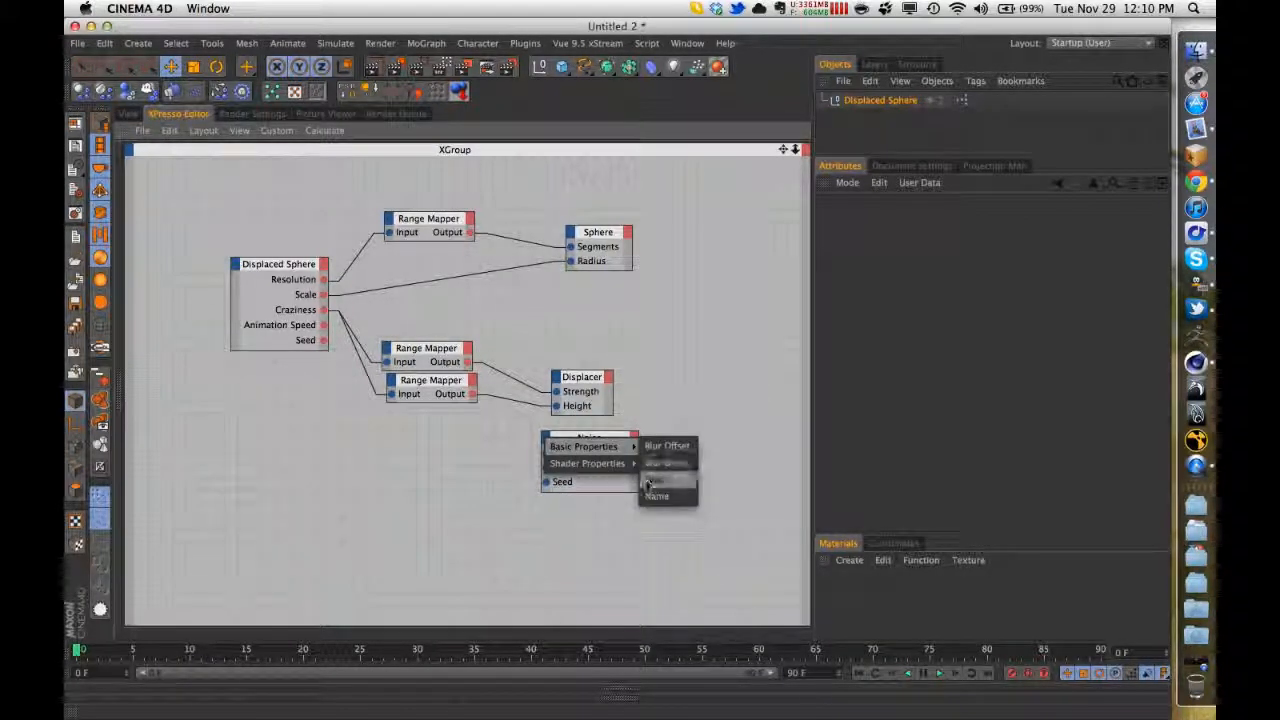
mouse_move(590, 463)
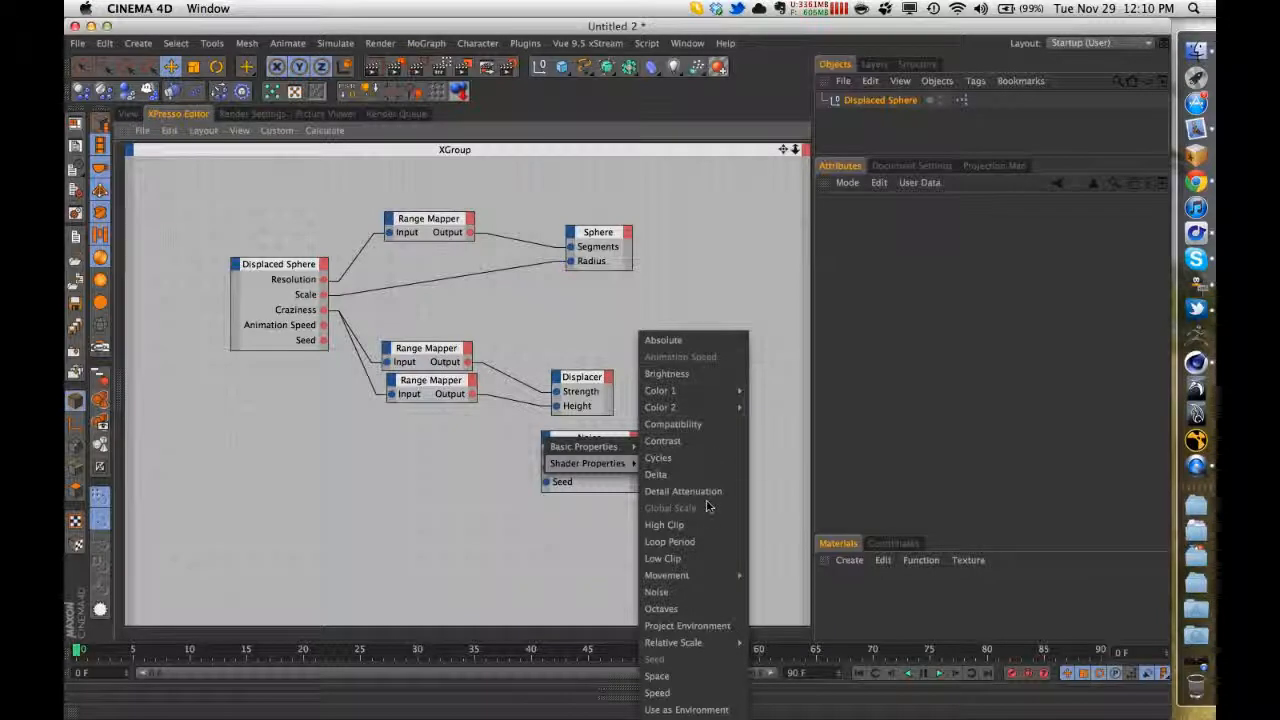
left_click(692, 611)
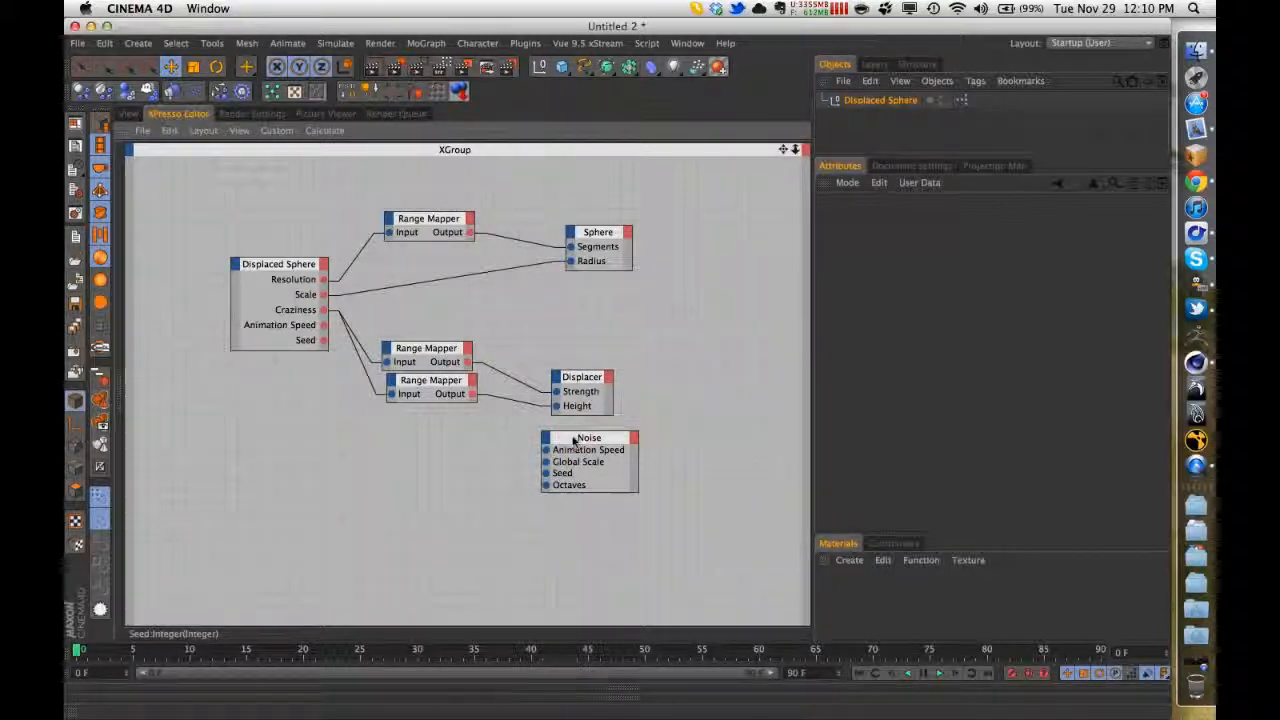
- Duplicate a Range Mapper, route Scale through it into the Noise node's Octaves port, and reorder the ports so Octaves comes first
left_click(546, 498)
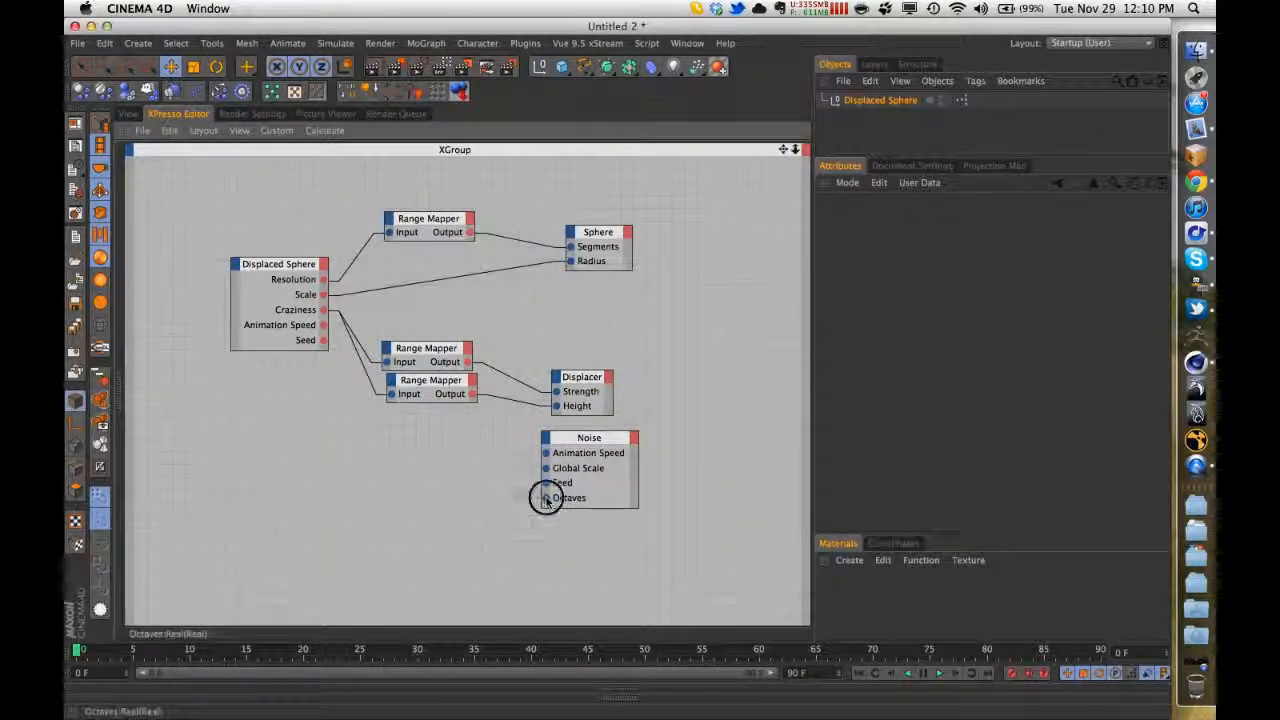
left_click_drag(546, 498, 406, 424)
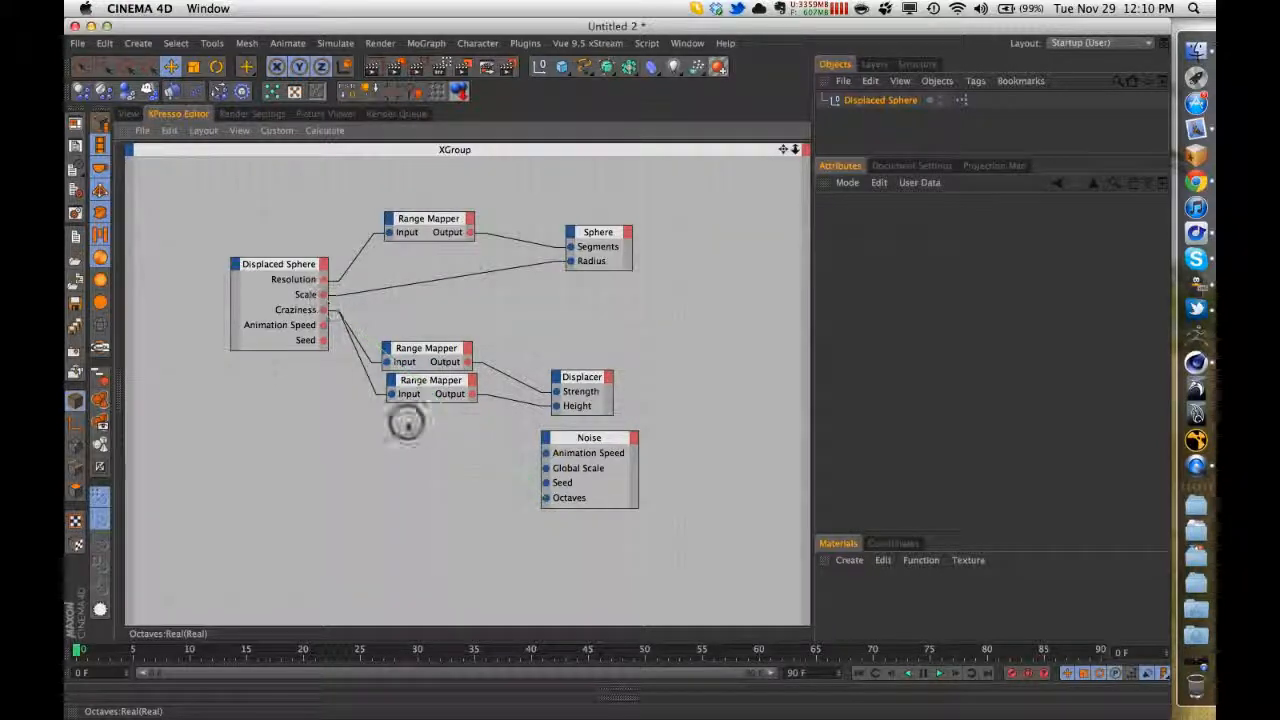
left_click_drag(426, 360, 428, 310, "ctrl")
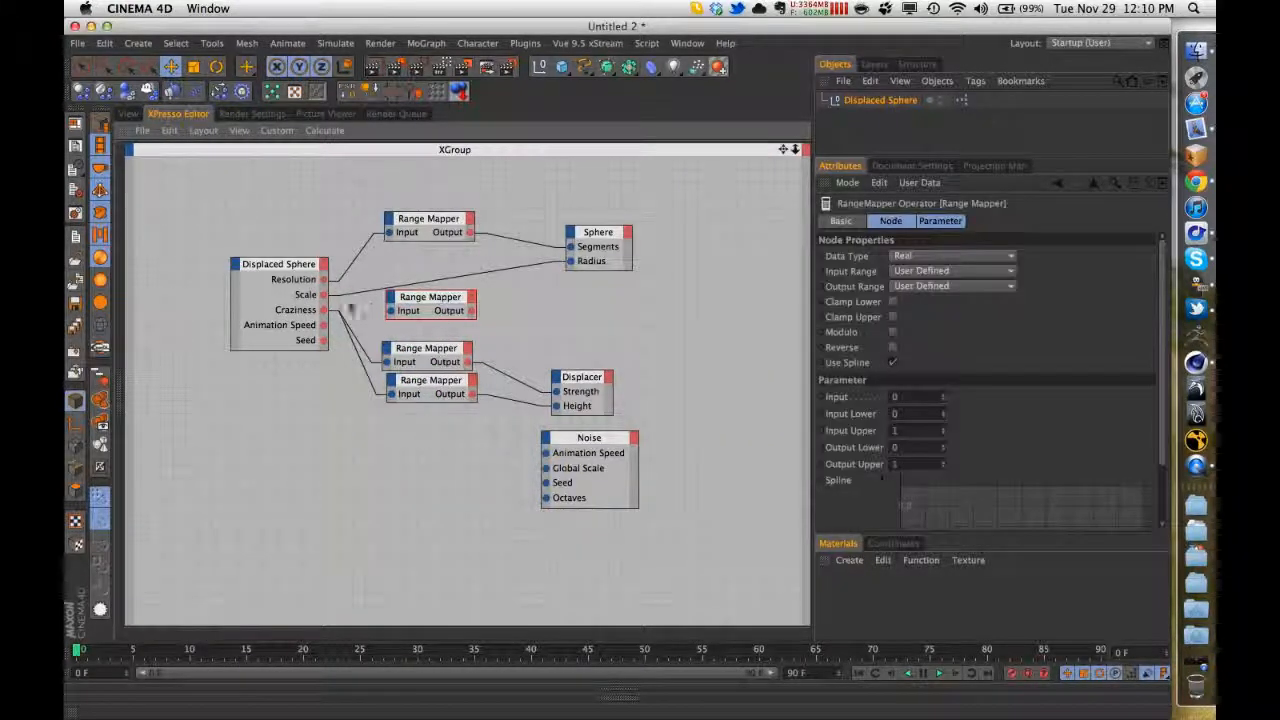
left_click_drag(325, 295, 392, 311)
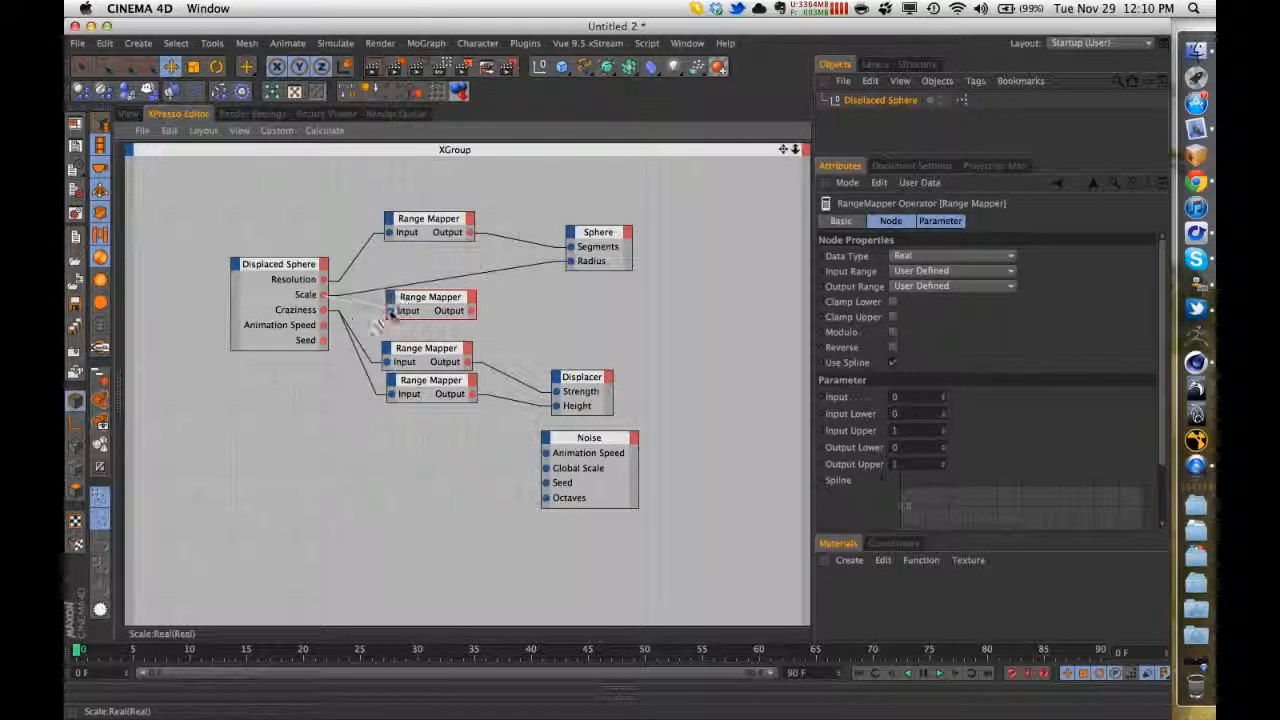
left_click_drag(539, 443, 568, 453)
left_click(562, 488)
- Try the Percent input range on the Range Mapper feeding Octaves and check the Displaced Sphere's options
left_click(405, 310)
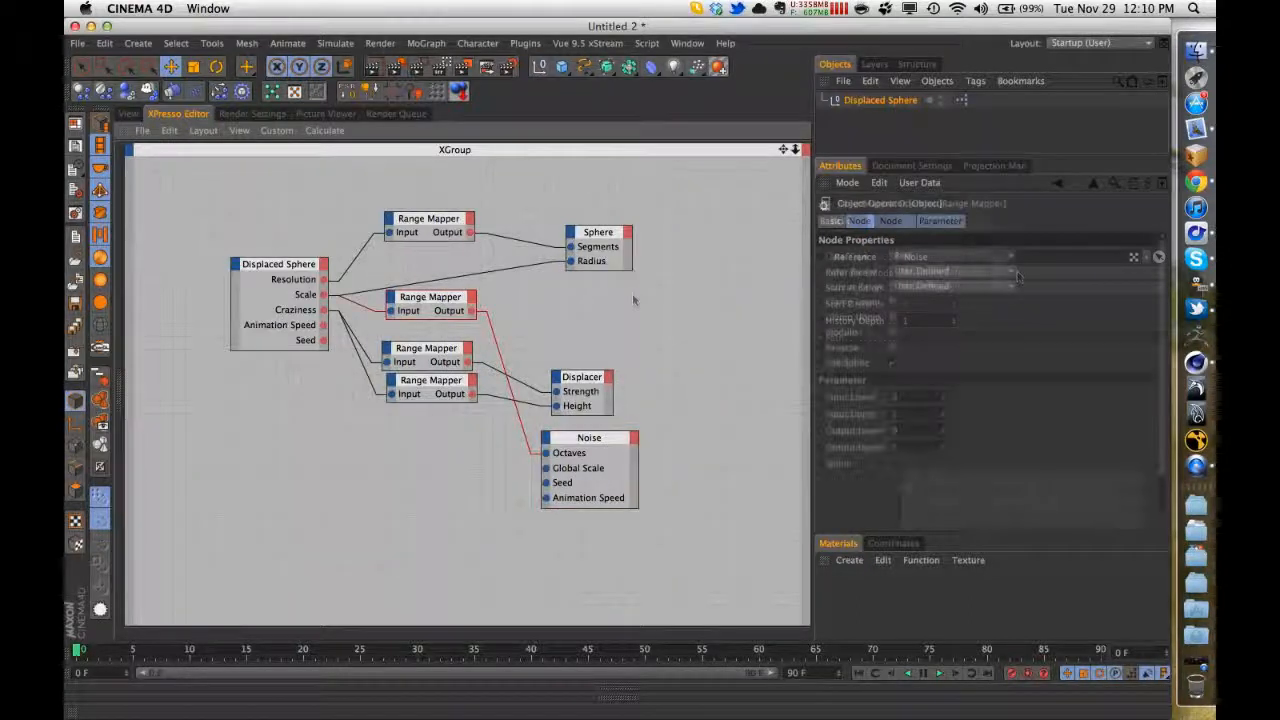
left_click(950, 271)
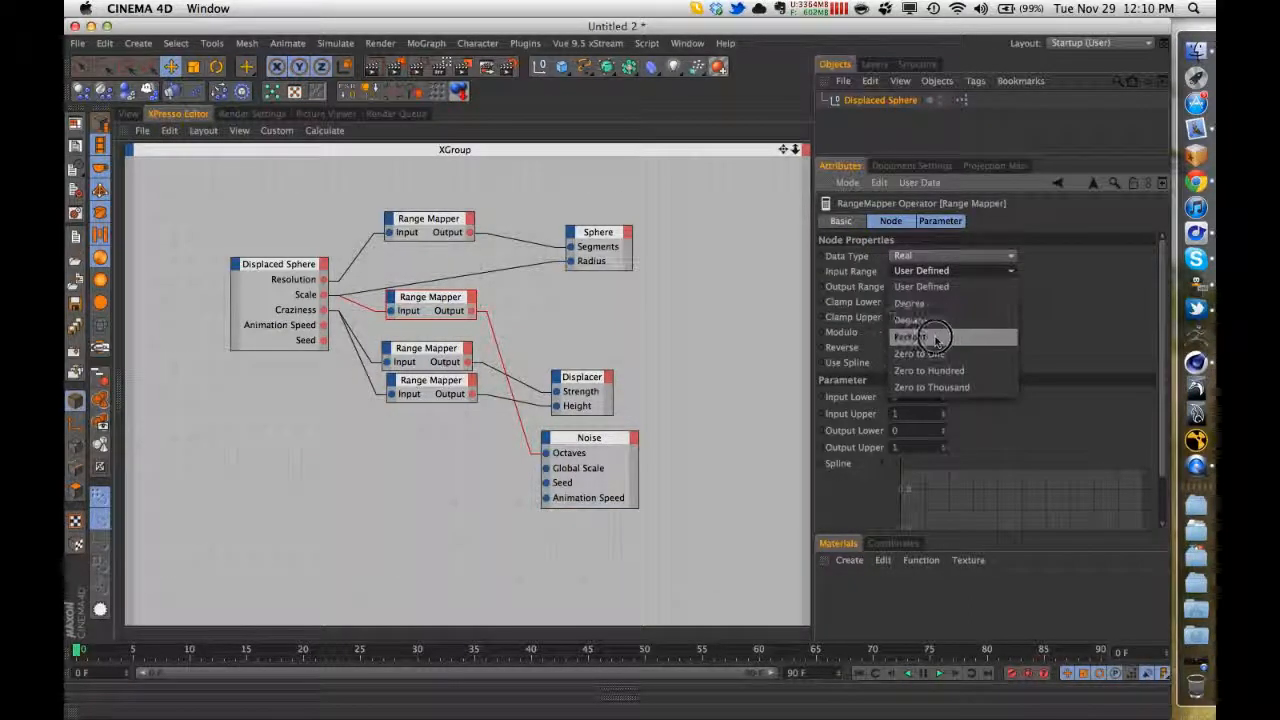
left_click(940, 337)
left_click(880, 100)
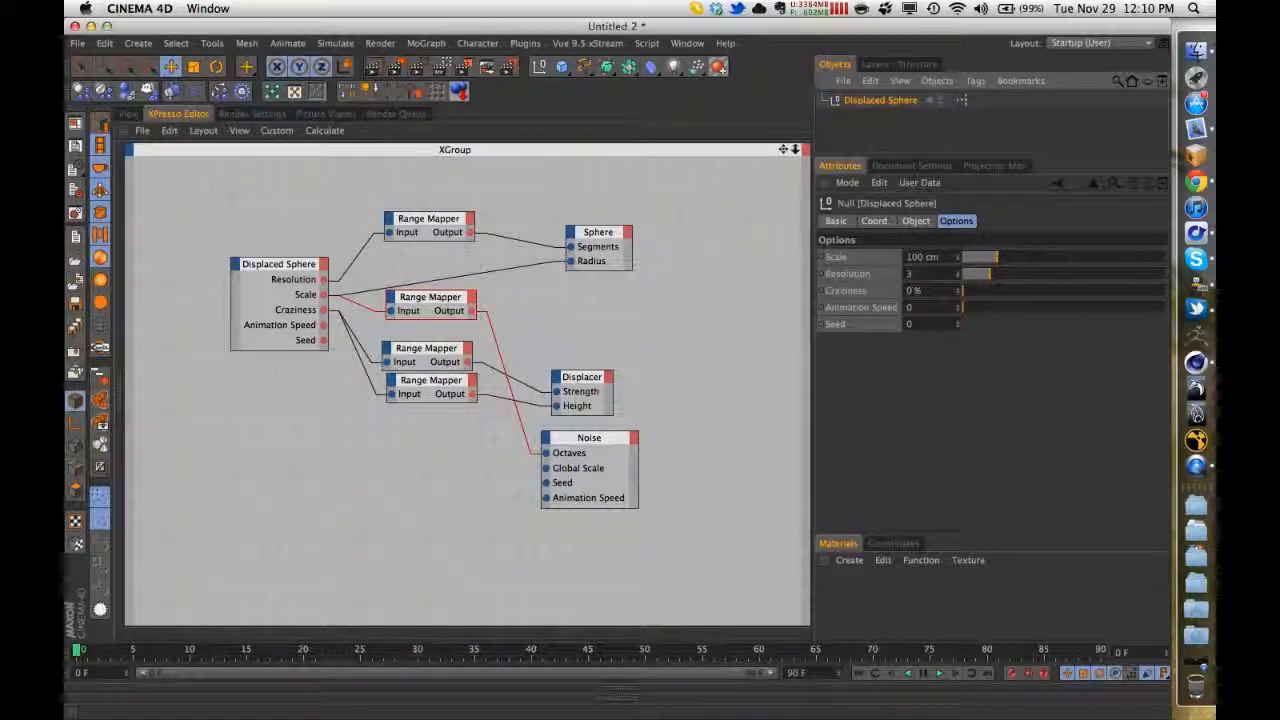
- Give the Range Mapper feeding Octaves a User Defined input range with Input Upper 1000 and Output Upper 8
left_click(430, 298)
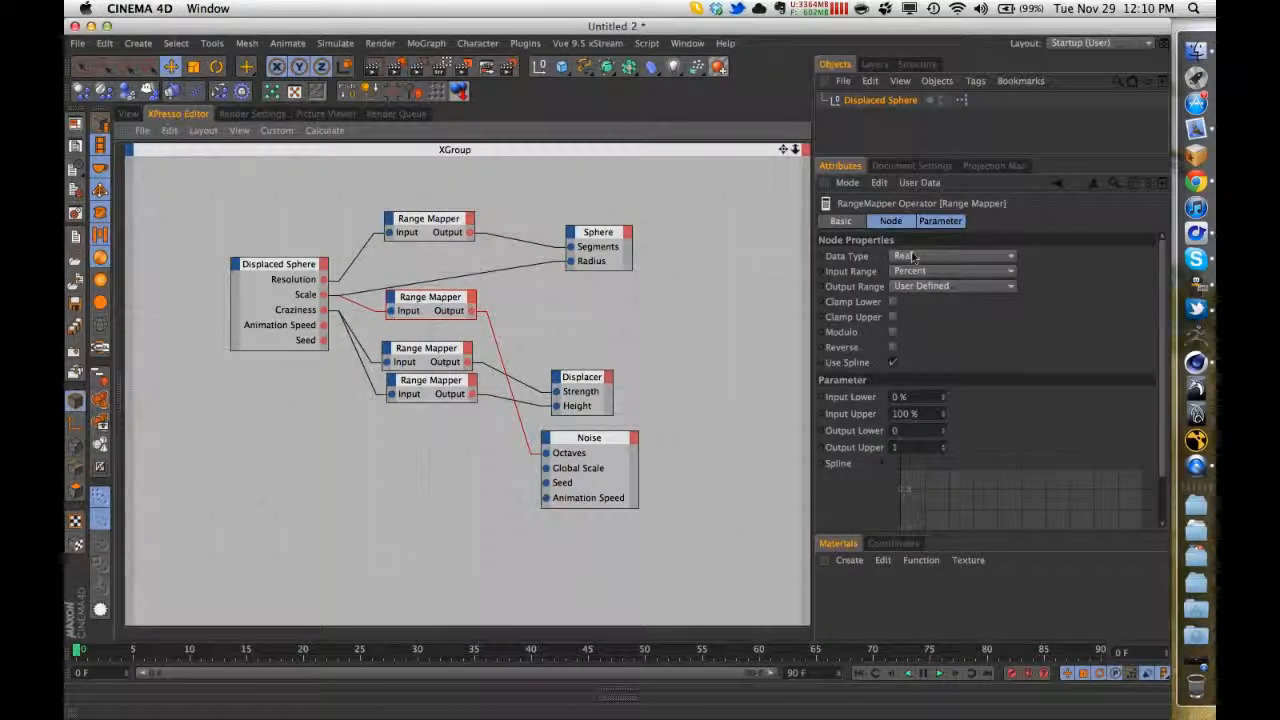
left_click(945, 271)
left_click(930, 287)
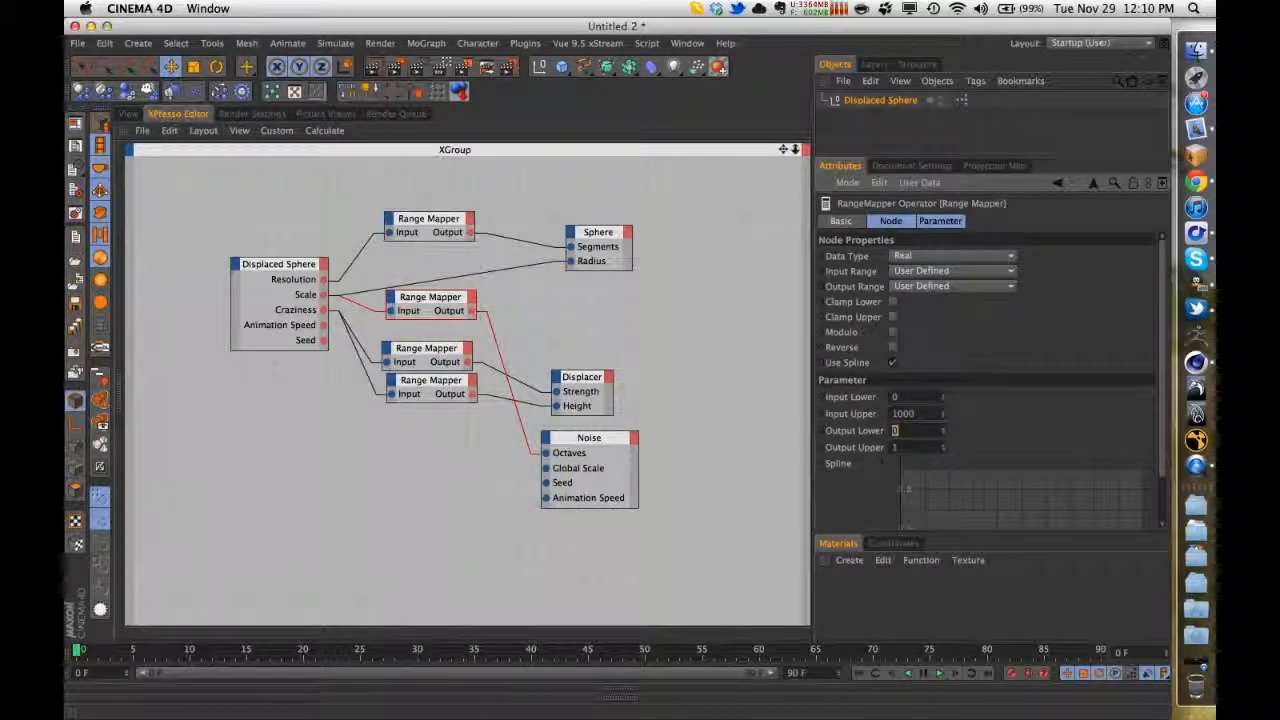
type("10")
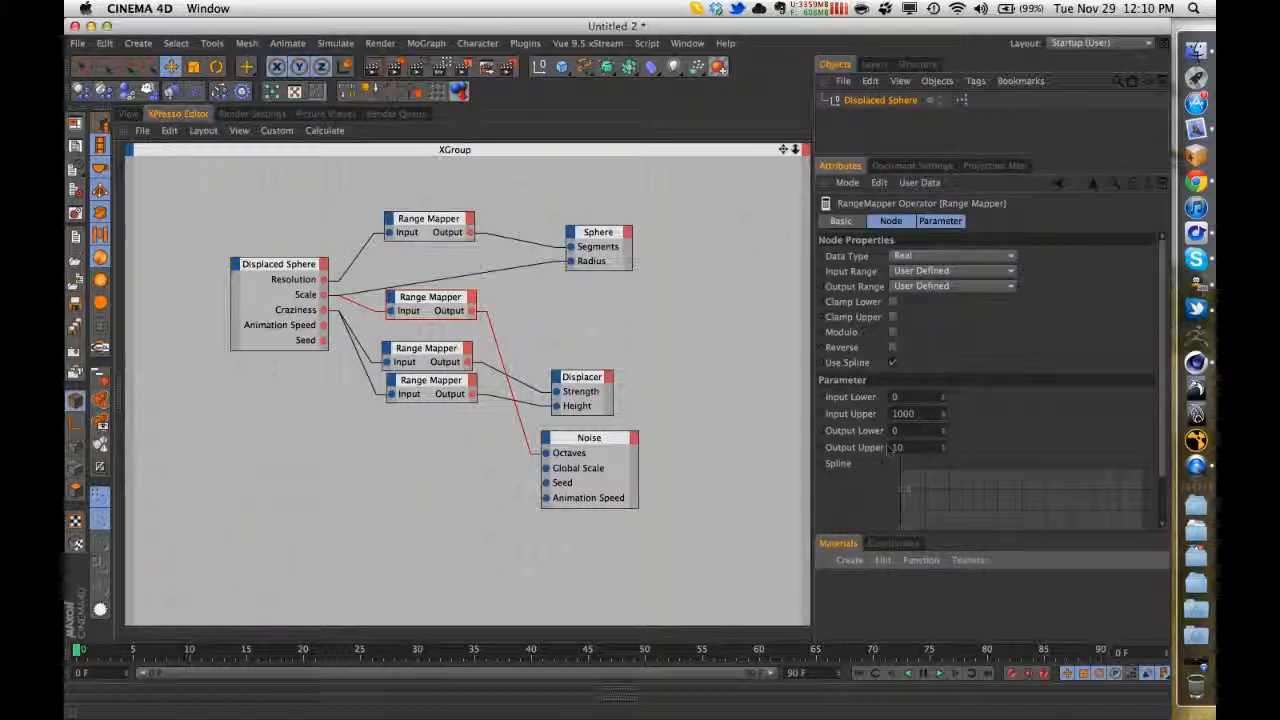
left_click(916, 414)
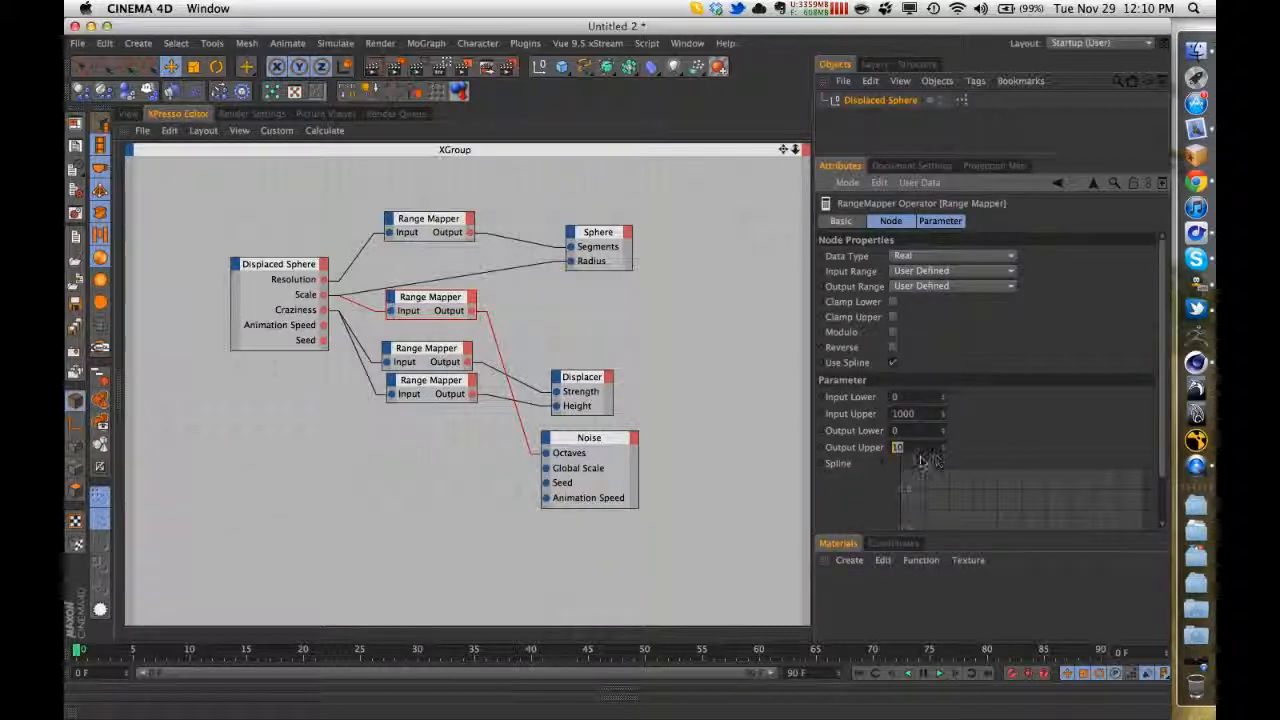
type("8")
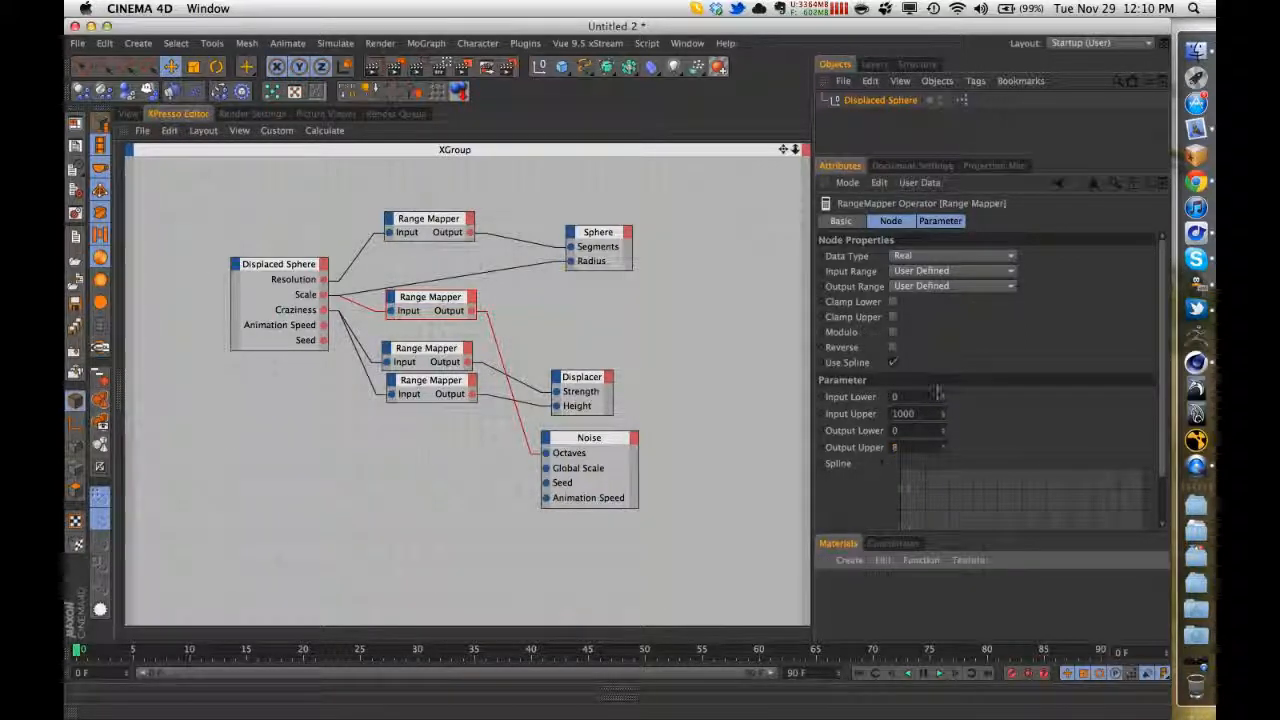
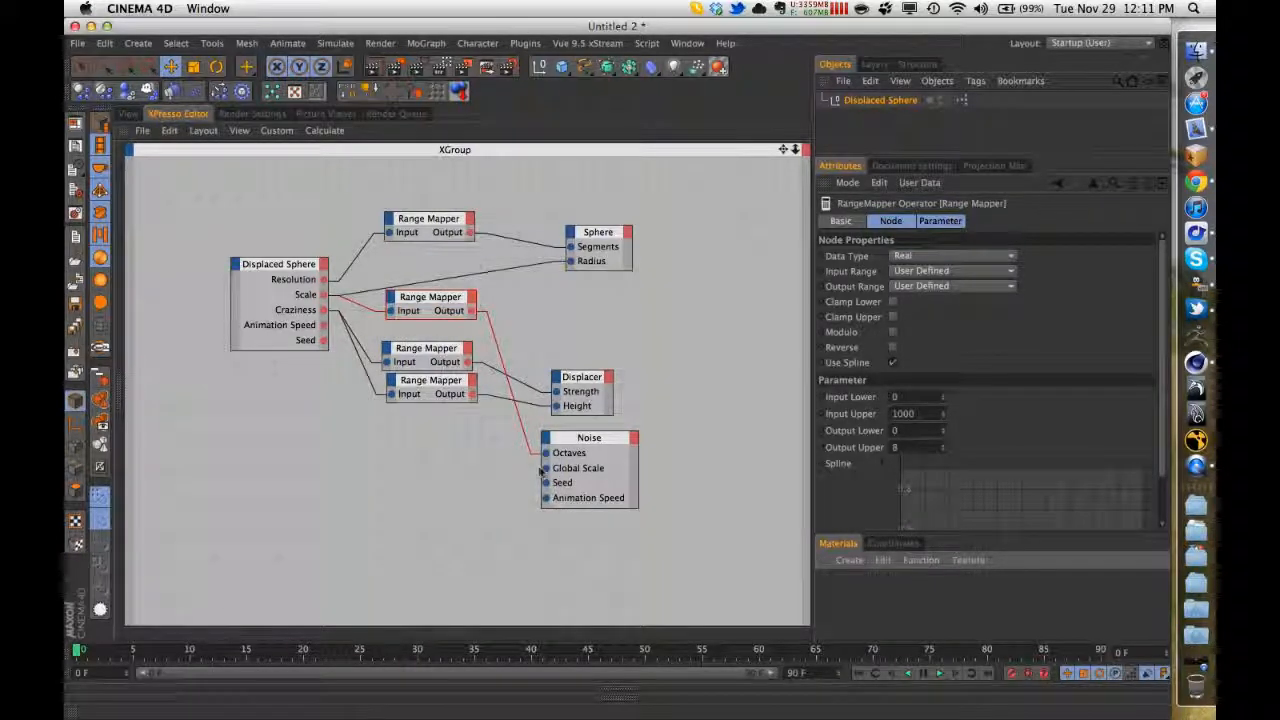
- Route Craziness through another Range Mapper into Global Scale, and connect Animation Speed and Seed to their matching Noise ports
left_click_drag(543, 469, 324, 310)
left_click_drag(478, 444, 323, 325)
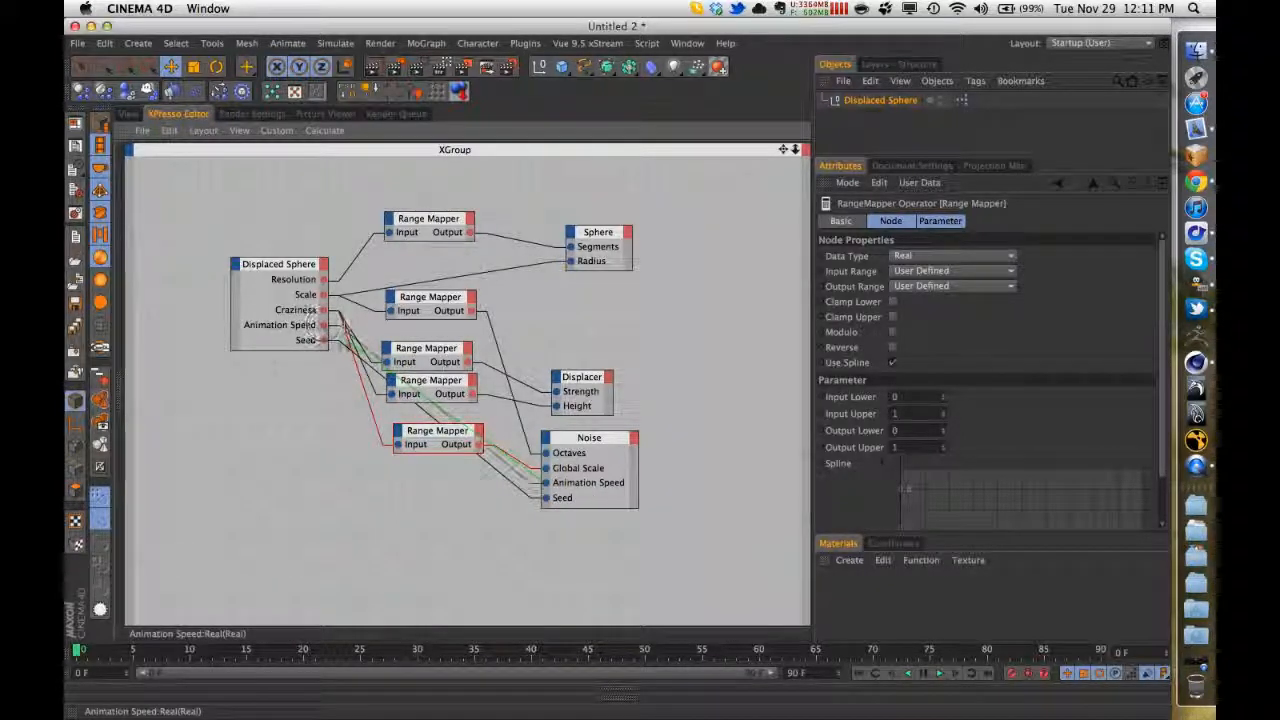
- Arrange the graph into tidy columns, with the stacked Range Mappers between the Displaced Sphere node and the Sphere, Displacer and Noise nodes
left_click(299, 269)
left_click_drag(297, 269, 241, 432)
left_click_drag(448, 301, 446, 320)
left_click_drag(423, 220, 423, 286)
left_click_drag(598, 232, 582, 329)
left_click_drag(452, 414, 453, 415)
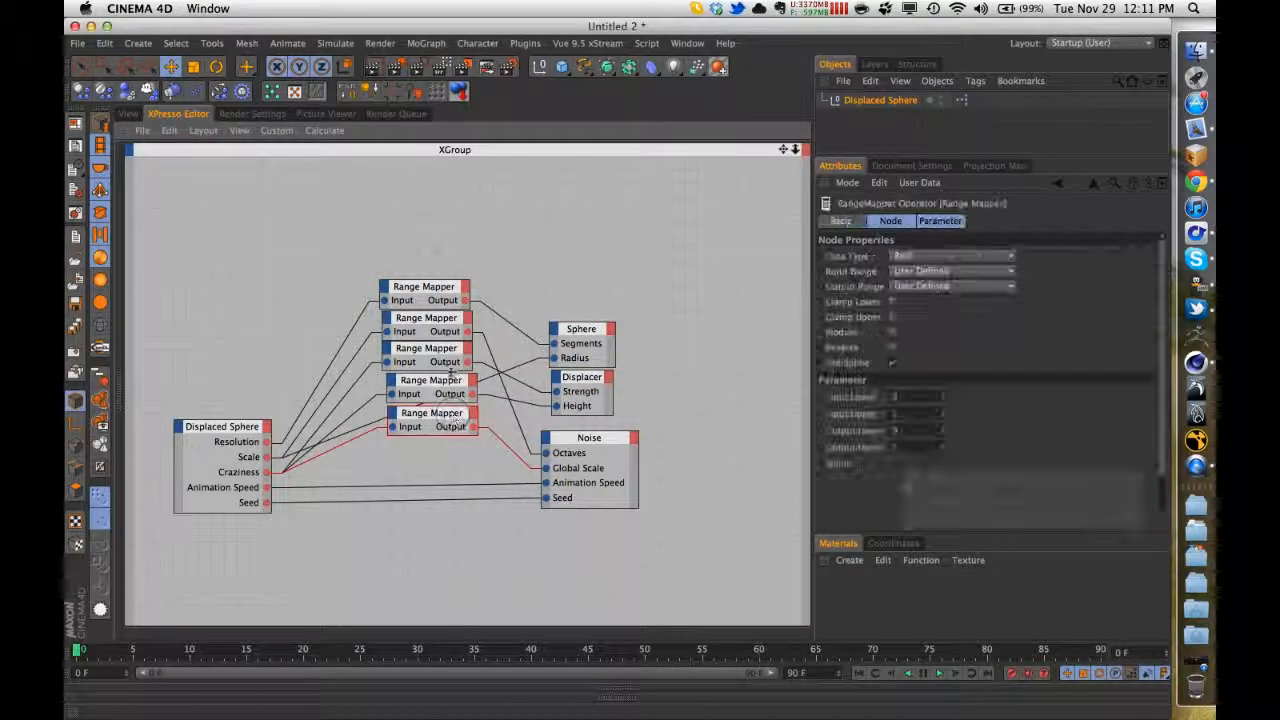
left_click_drag(422, 266, 411, 475)
left_click(557, 544)
left_click(432, 446)
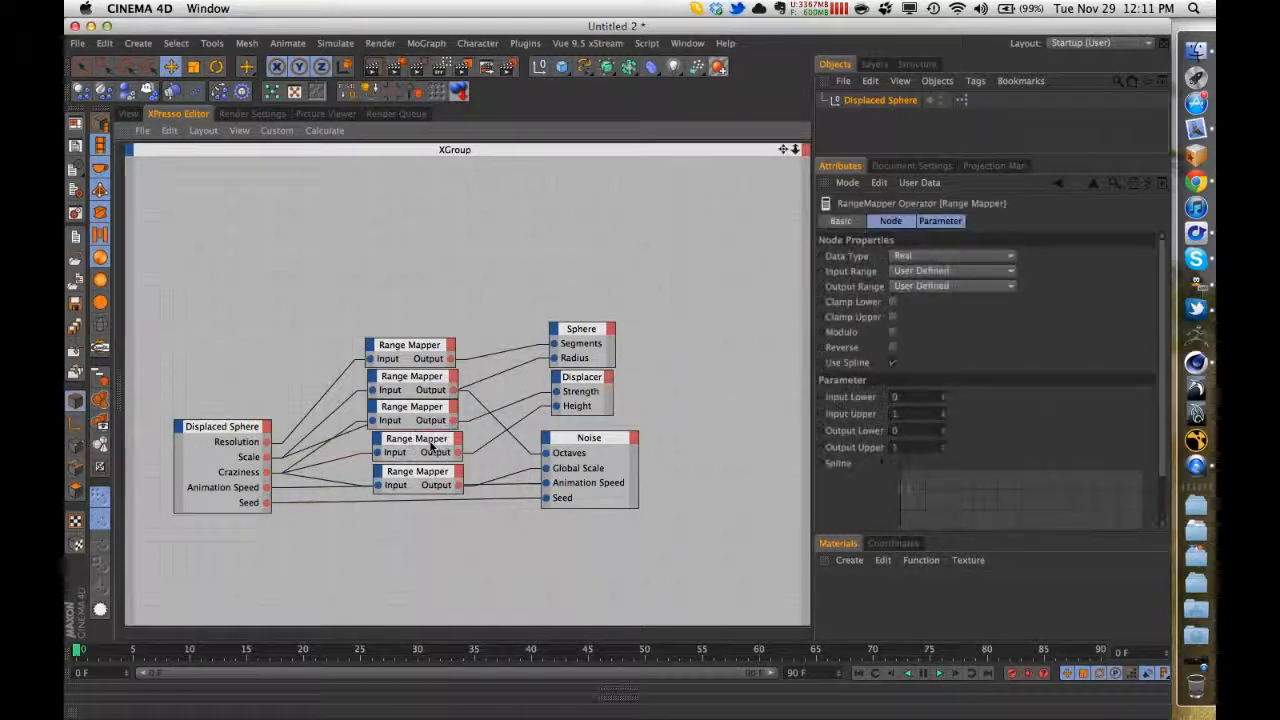
left_click(585, 441)
- Test the rig in the viewport by setting the Displaced Sphere's Scale to 180 cm and Craziness to 500 %
left_click(128, 113)
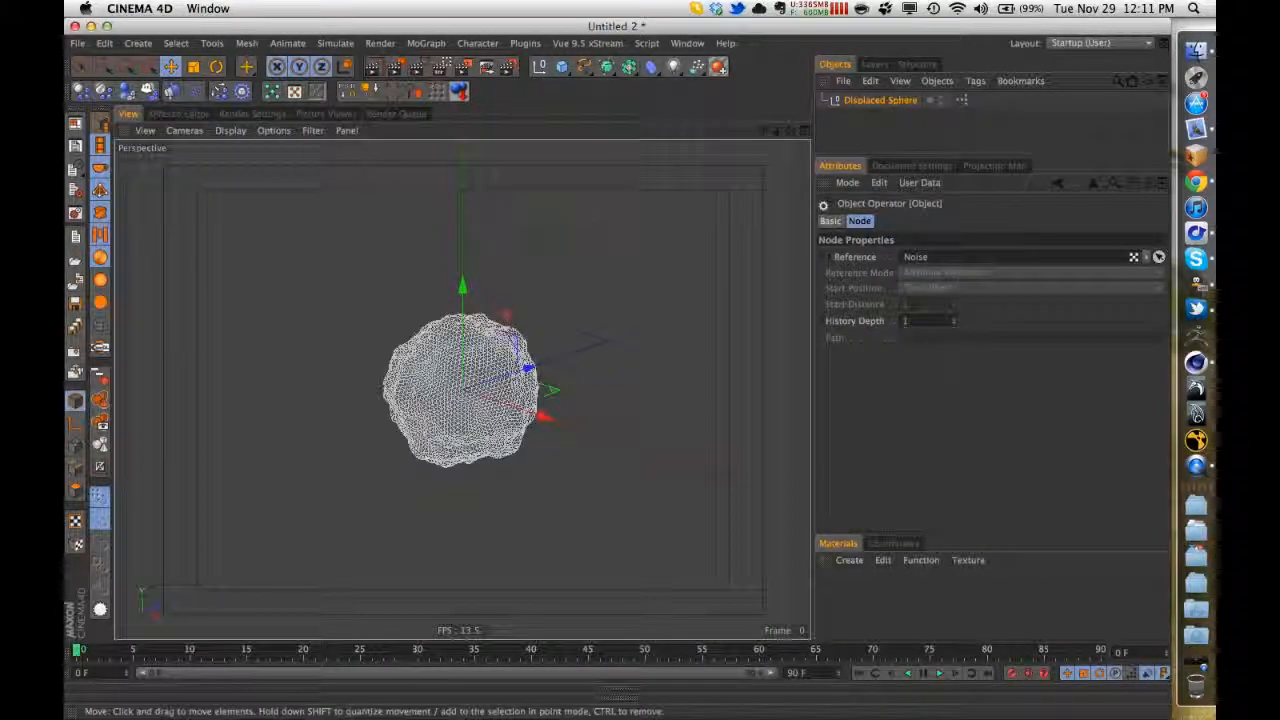
left_click(880, 100)
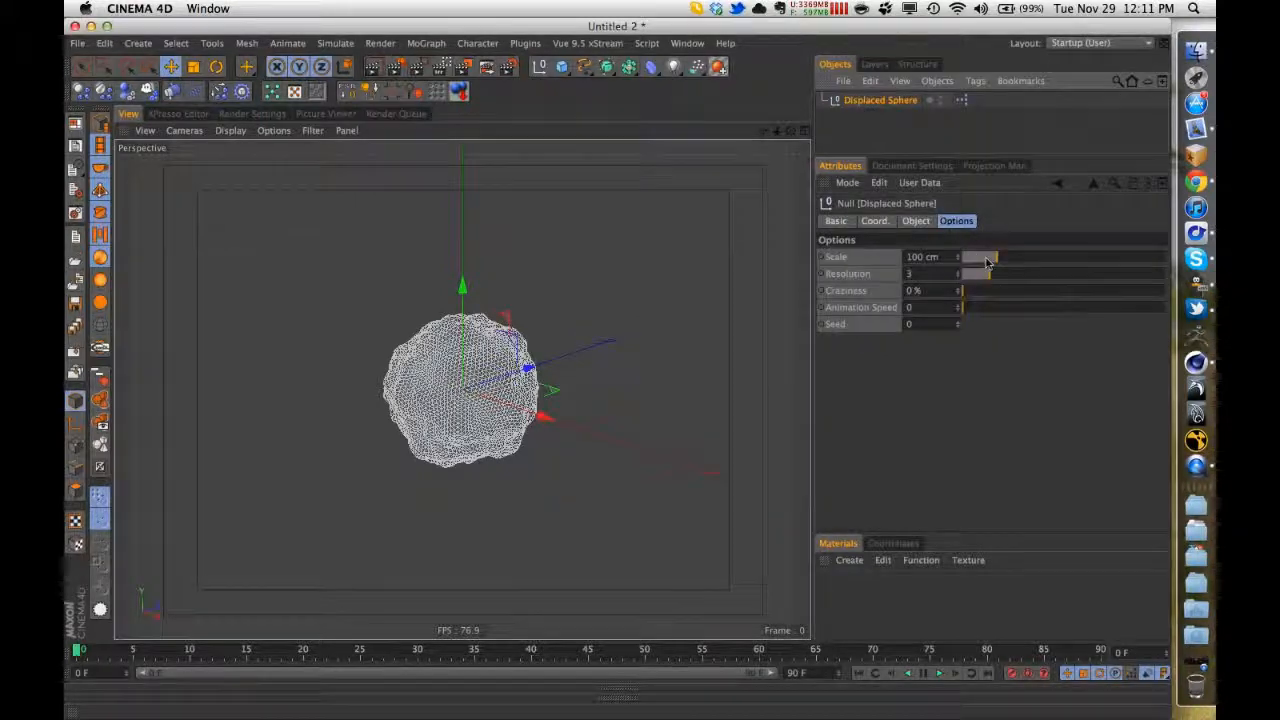
left_click_drag(986, 262, 1175, 290)
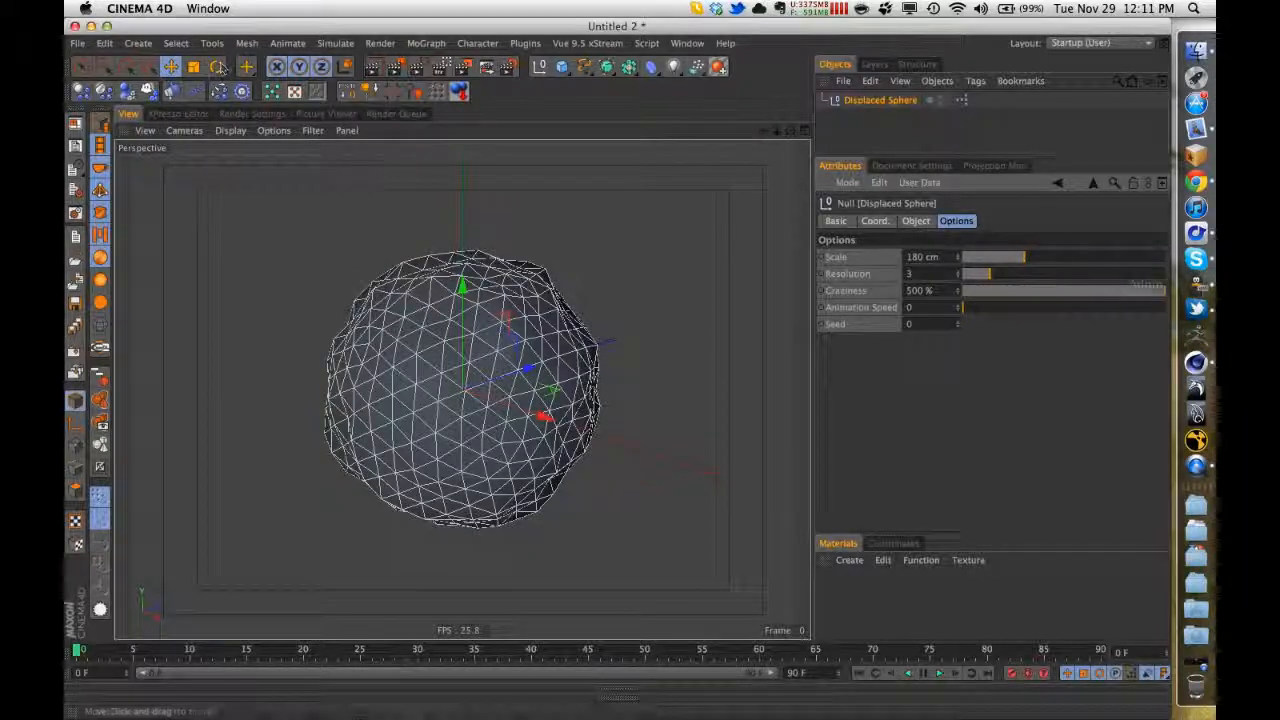
- Set Output Upper to 10 on the Range Mapper feeding Global Scale, and check the Displaced Sphere in the viewport
left_click(178, 113)
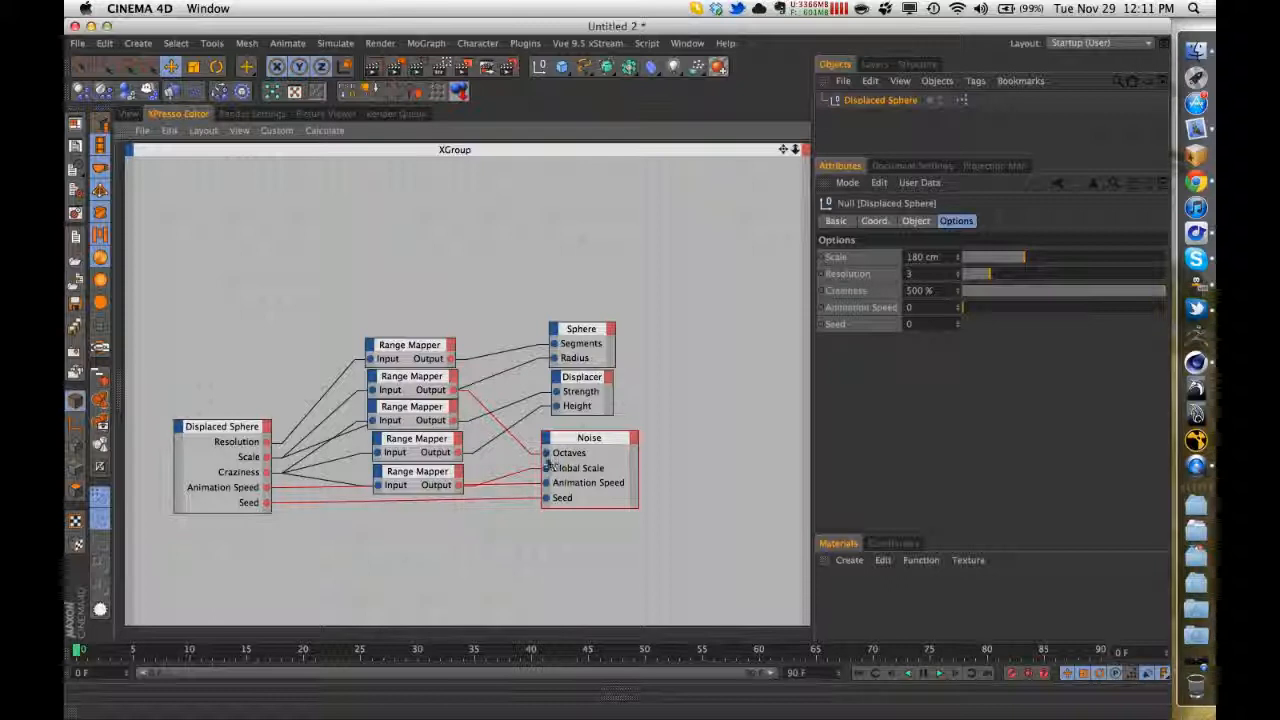
left_click(436, 476)
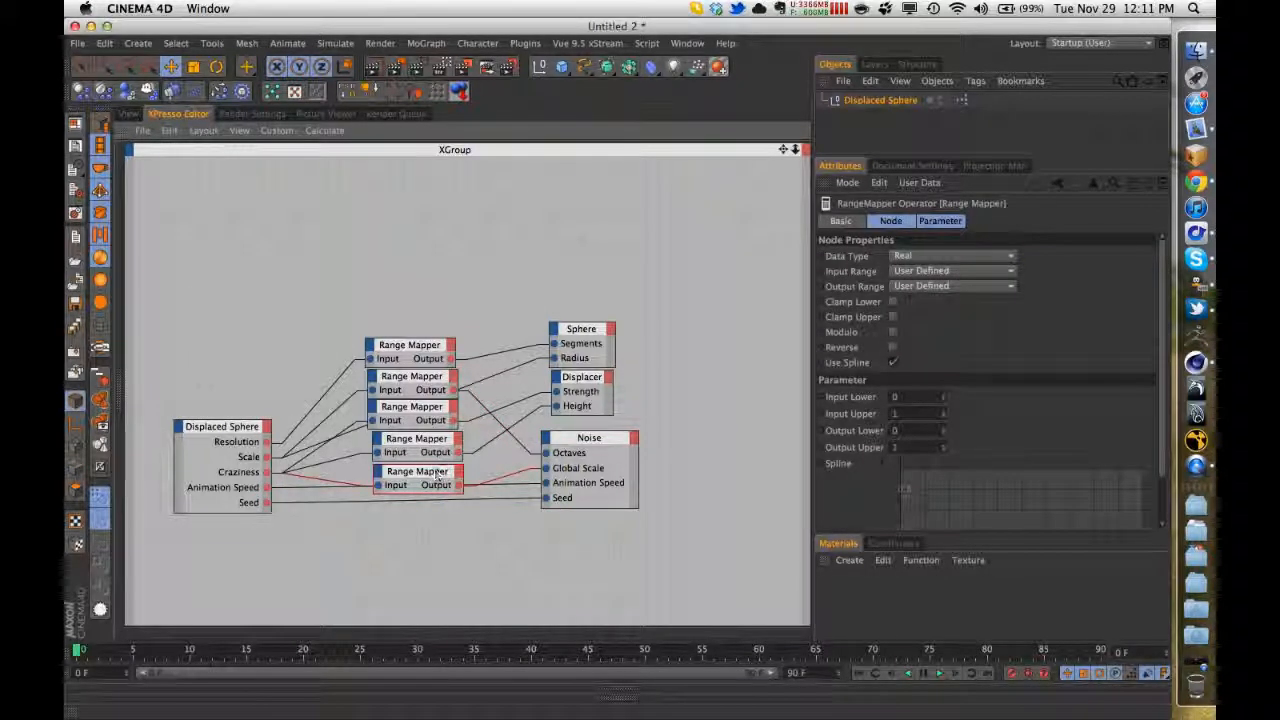
left_click(897, 447)
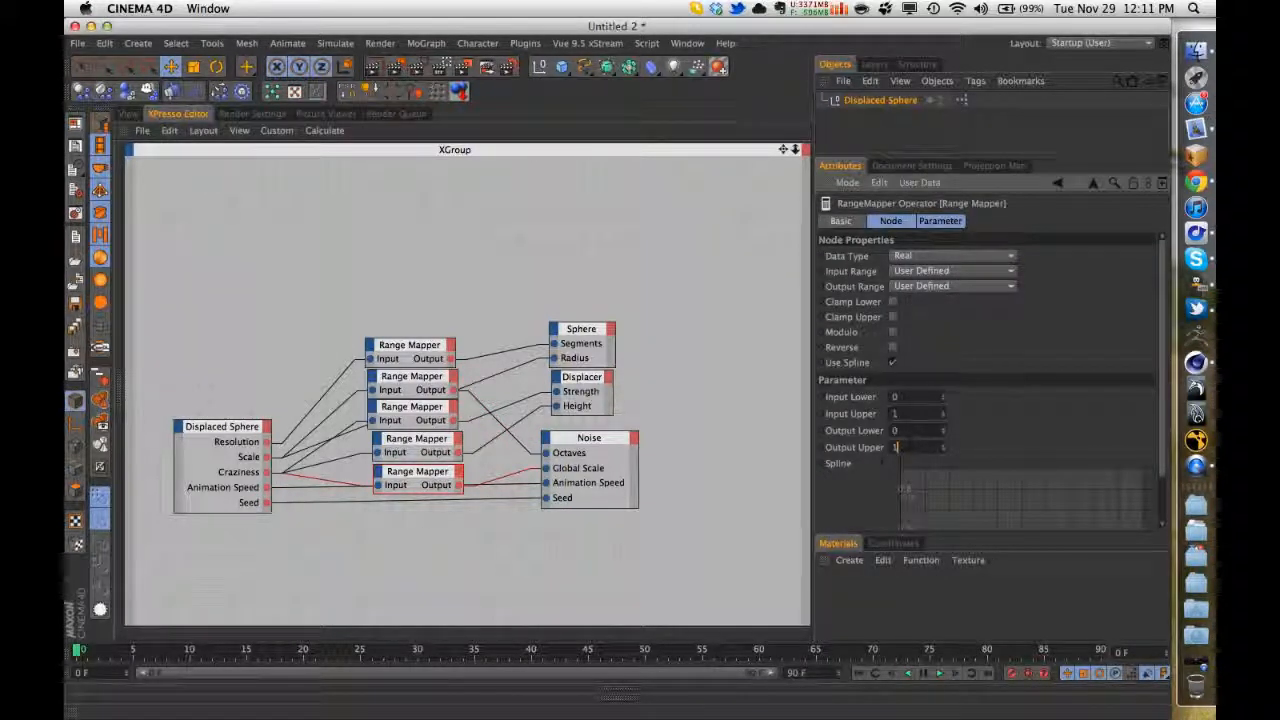
key("Return")
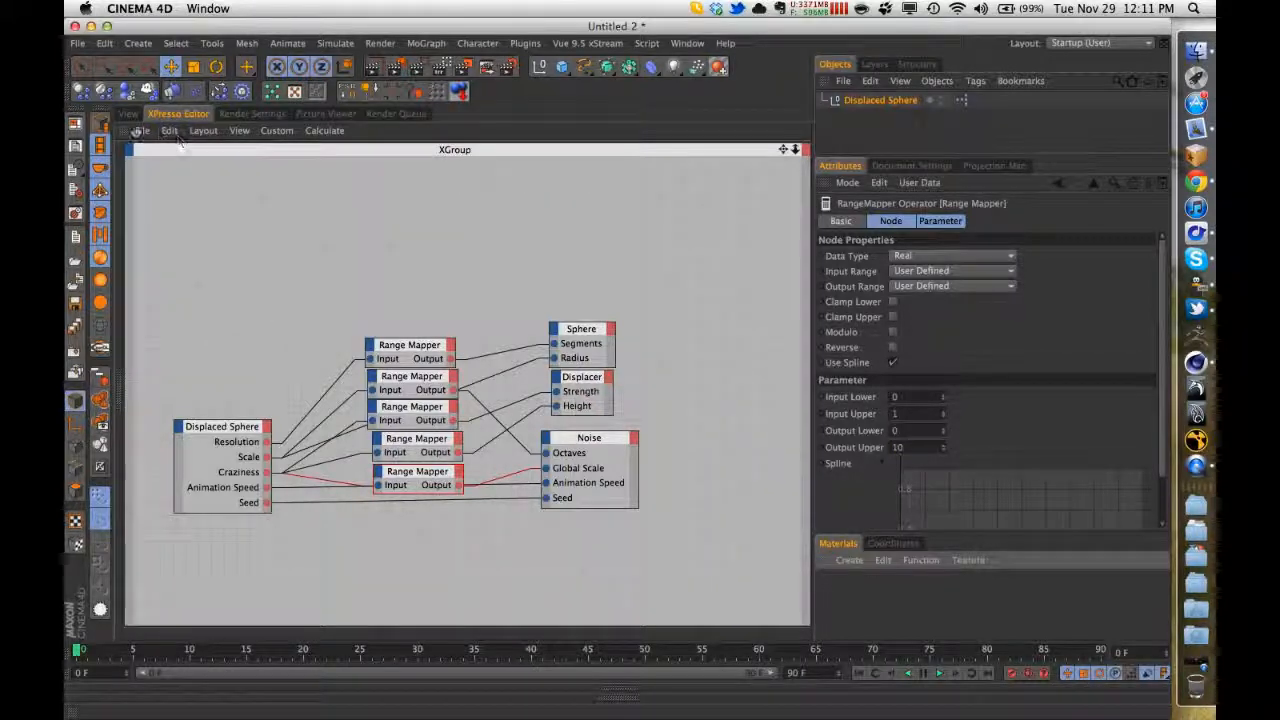
left_click(129, 114)
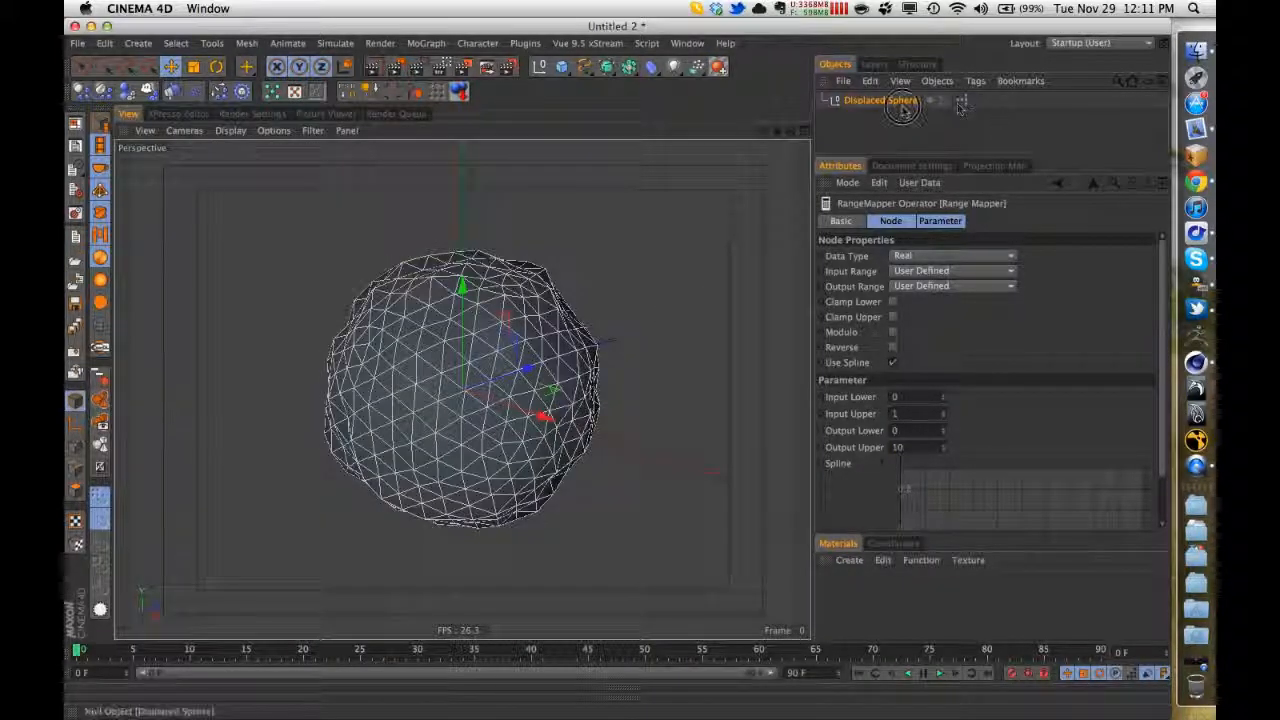
left_click(903, 108)
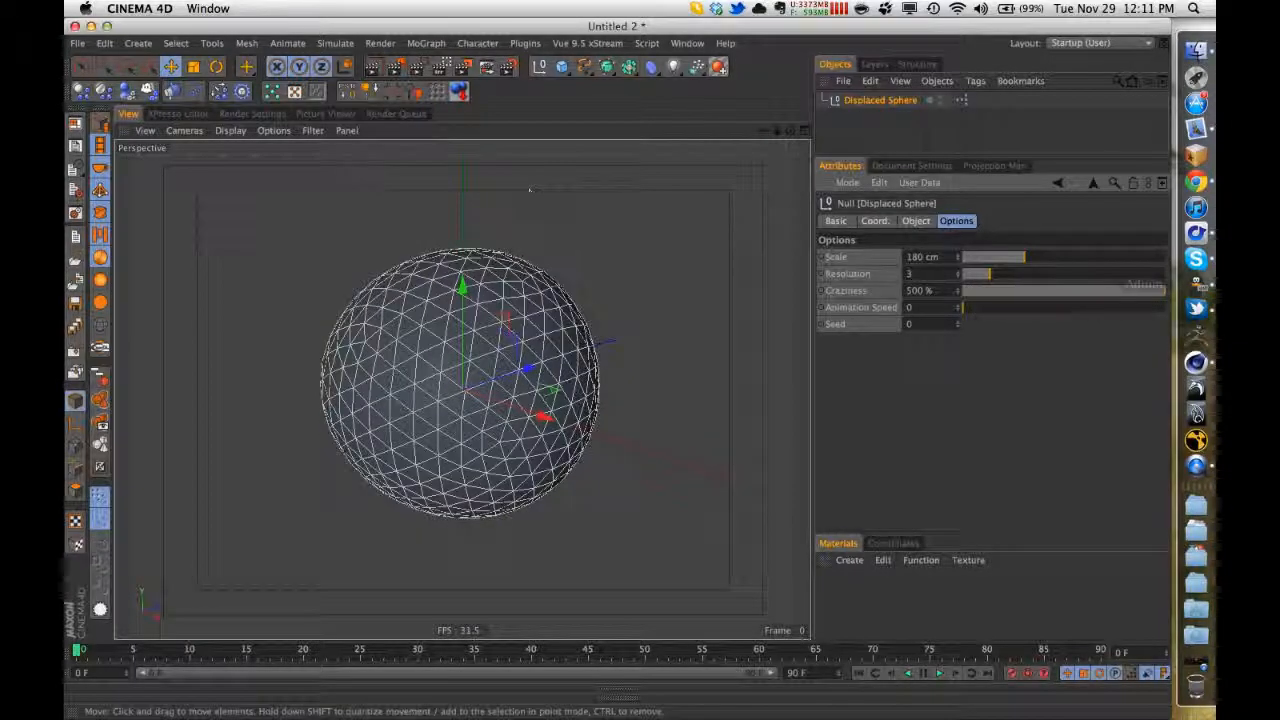
- Switch to the open Displaced Sphere.c4d document with the XPresso Editor showing
left_click(252, 113)
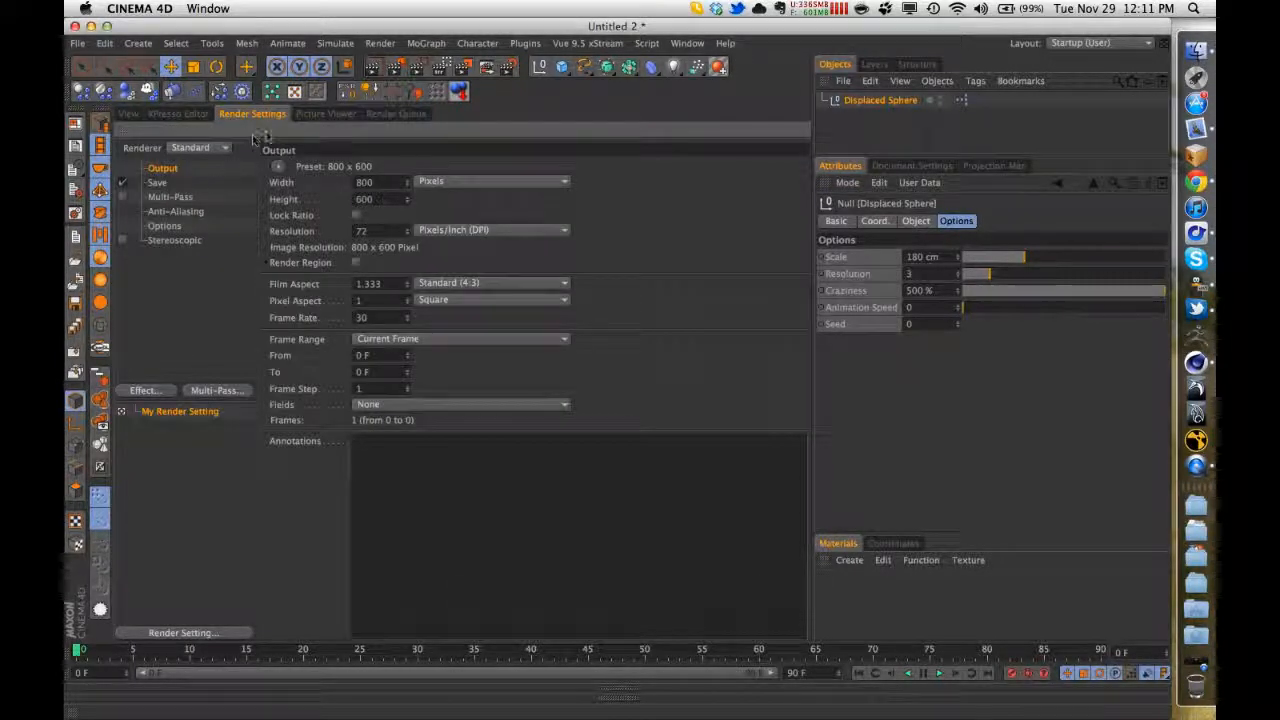
left_click(199, 115)
left_click(77, 147)
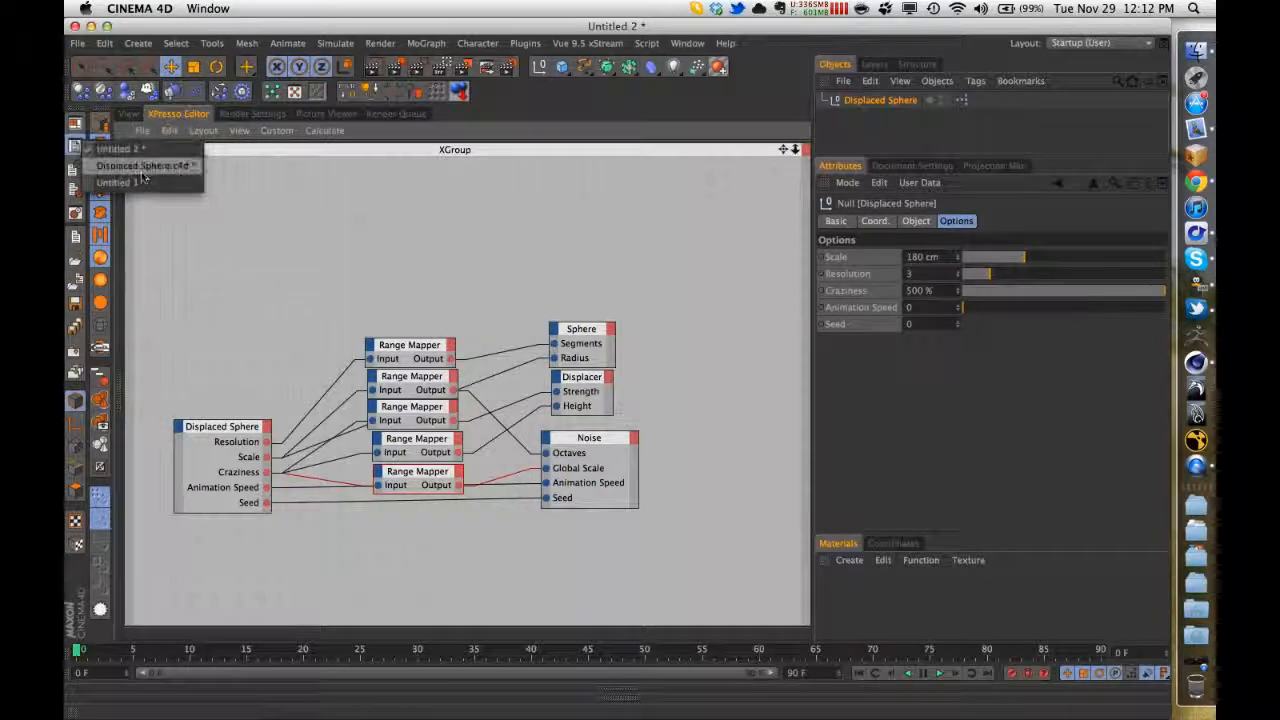
left_click(142, 166)
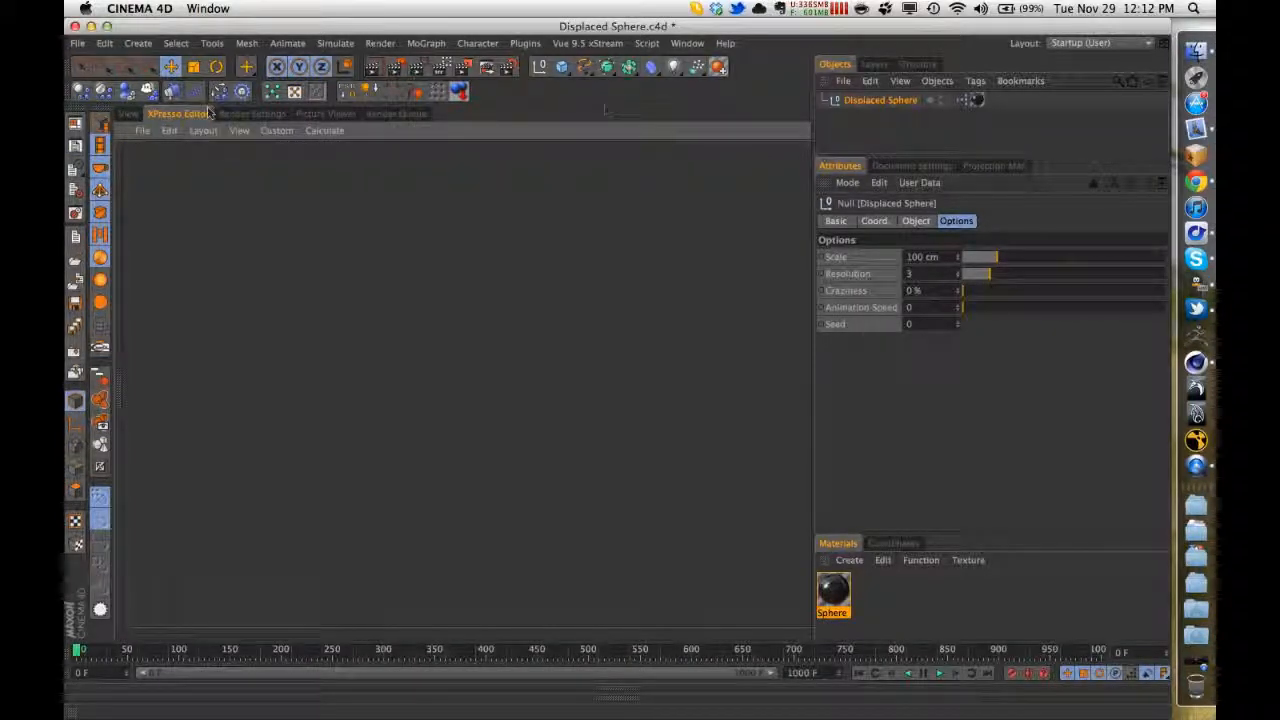
- Examine the settings of the Range Mapper feeding Global Scale in Displaced Sphere.c4d's XPresso graph, and return to the Untitled 2 document
double_click(961, 100)
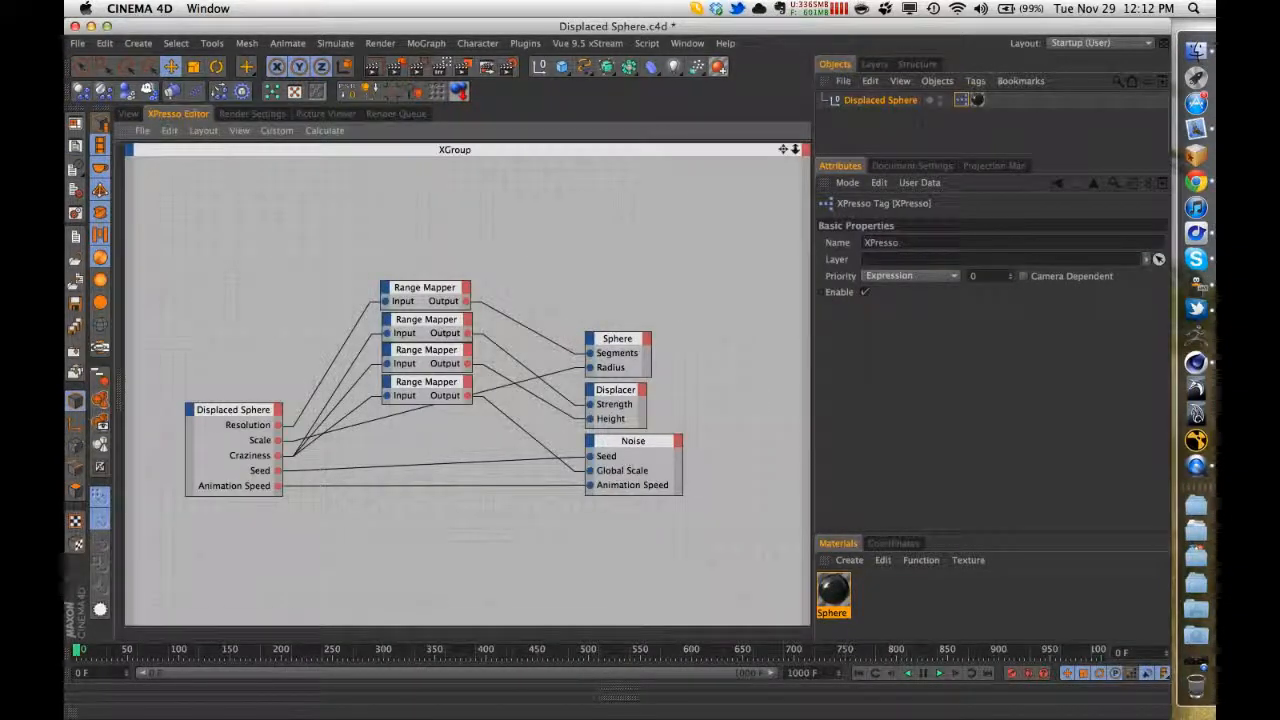
left_click(437, 388)
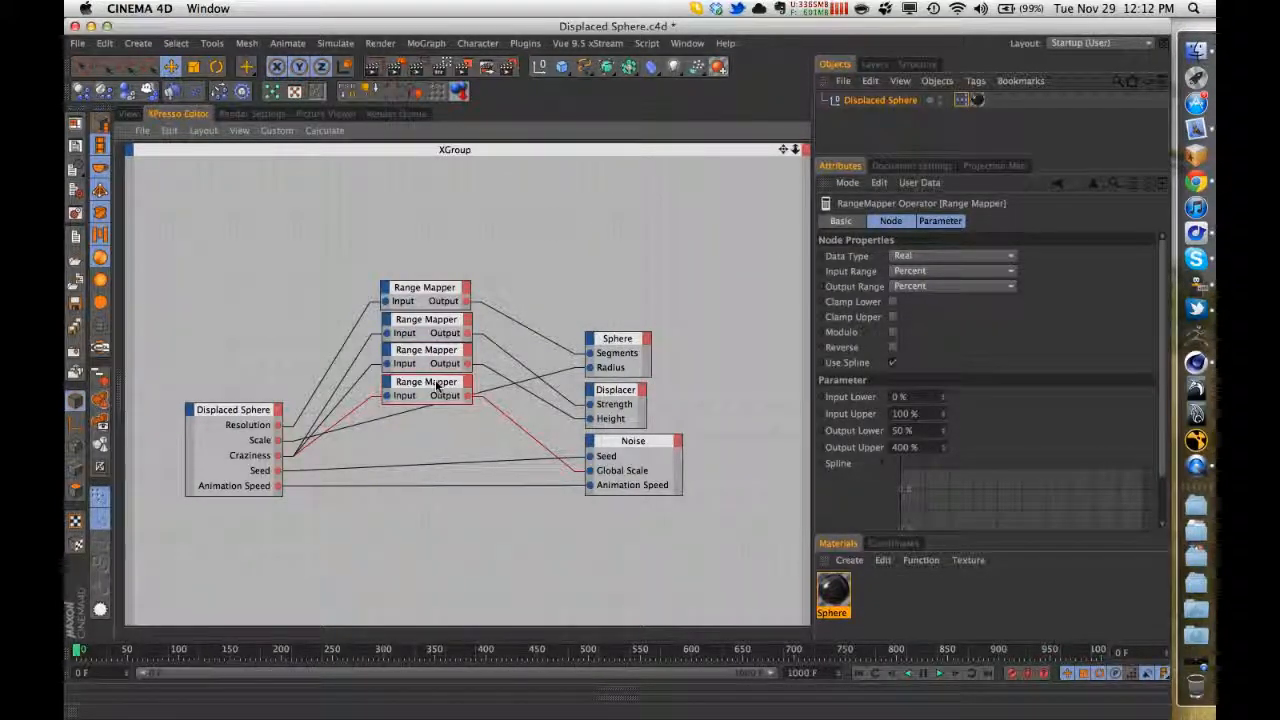
left_click(76, 125)
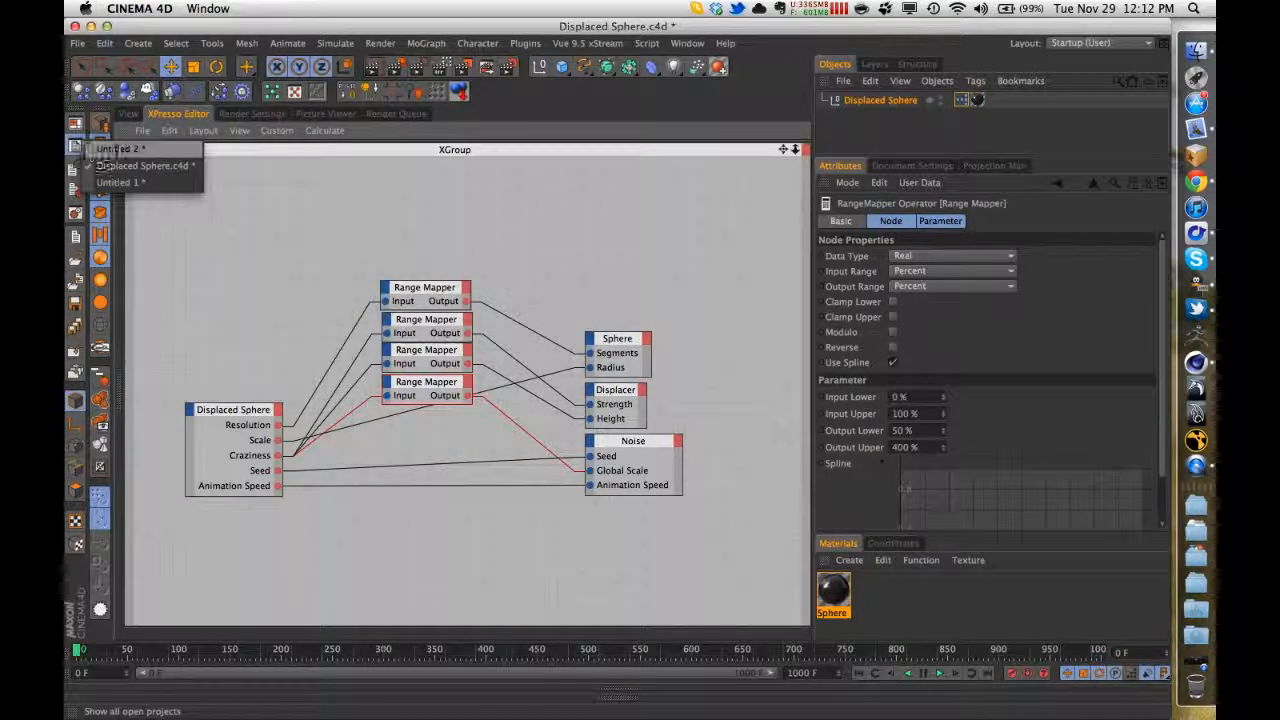
left_click(118, 147)
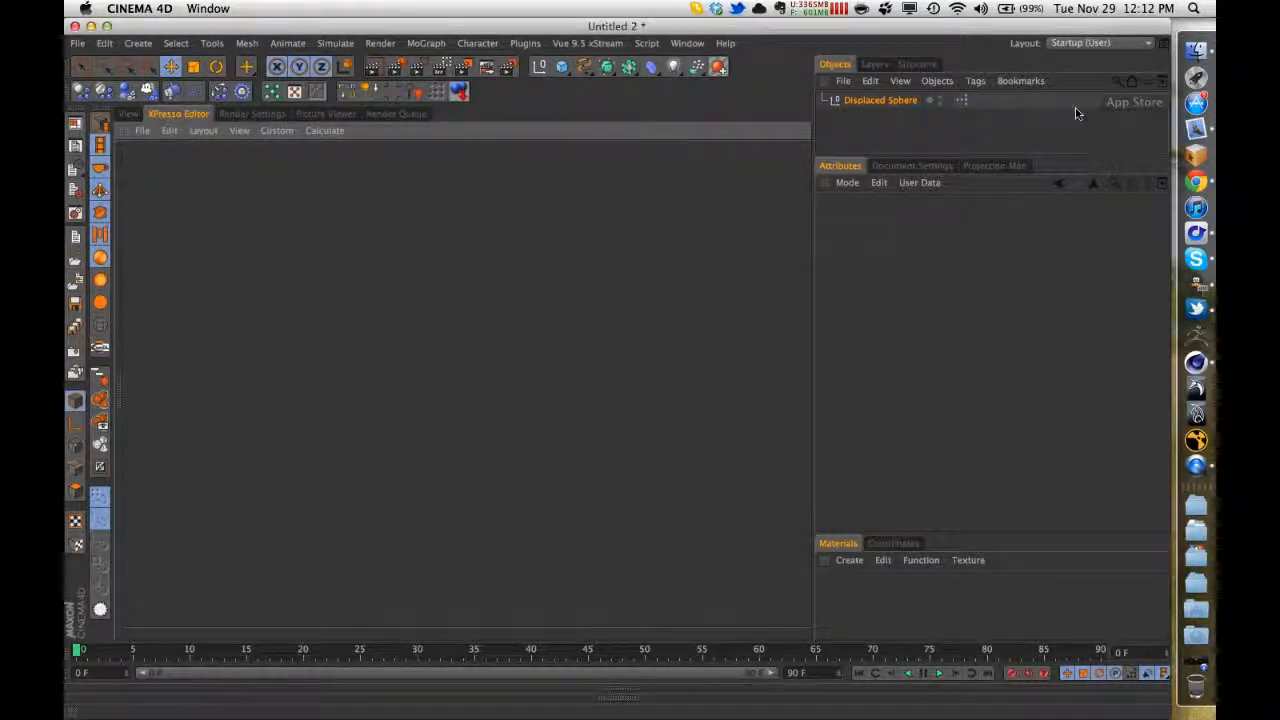
- On Untitled 2's Range Mapper feeding Global Scale, set Input Upper to 100, Output Lower to 50 and Output Upper to 400
left_click(961, 100)
left_click(423, 471)
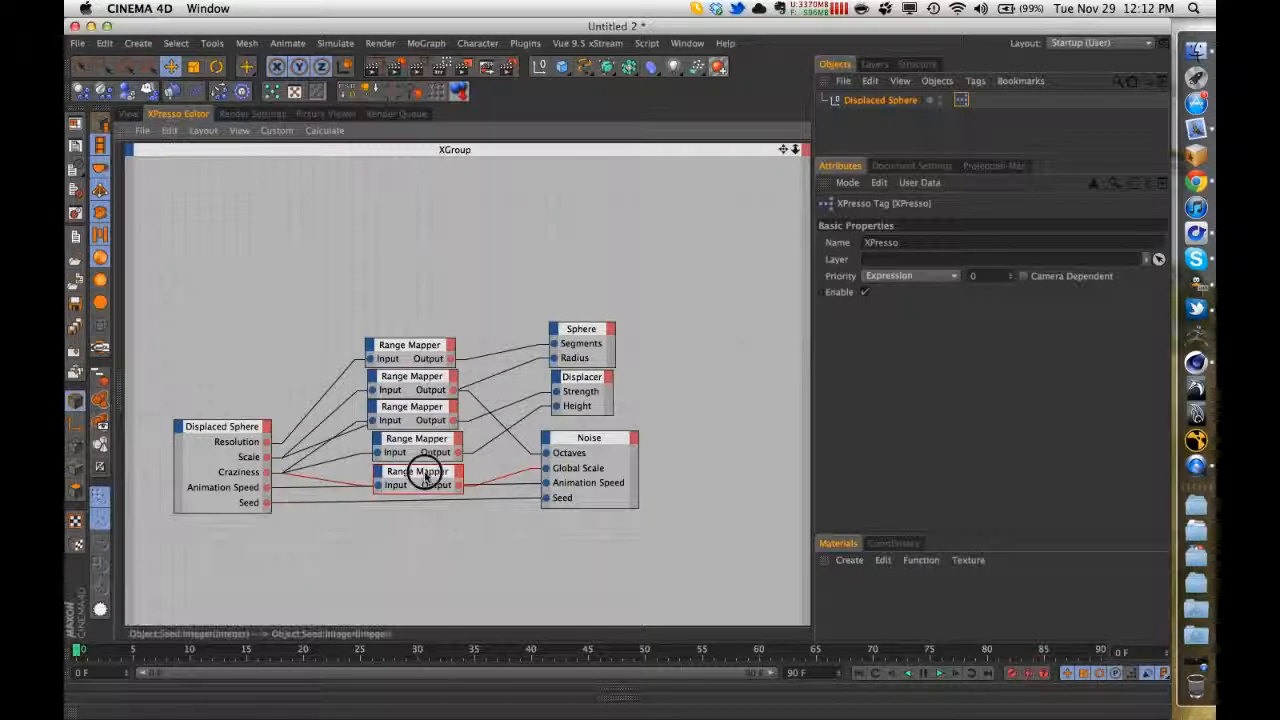
double_click(895, 413)
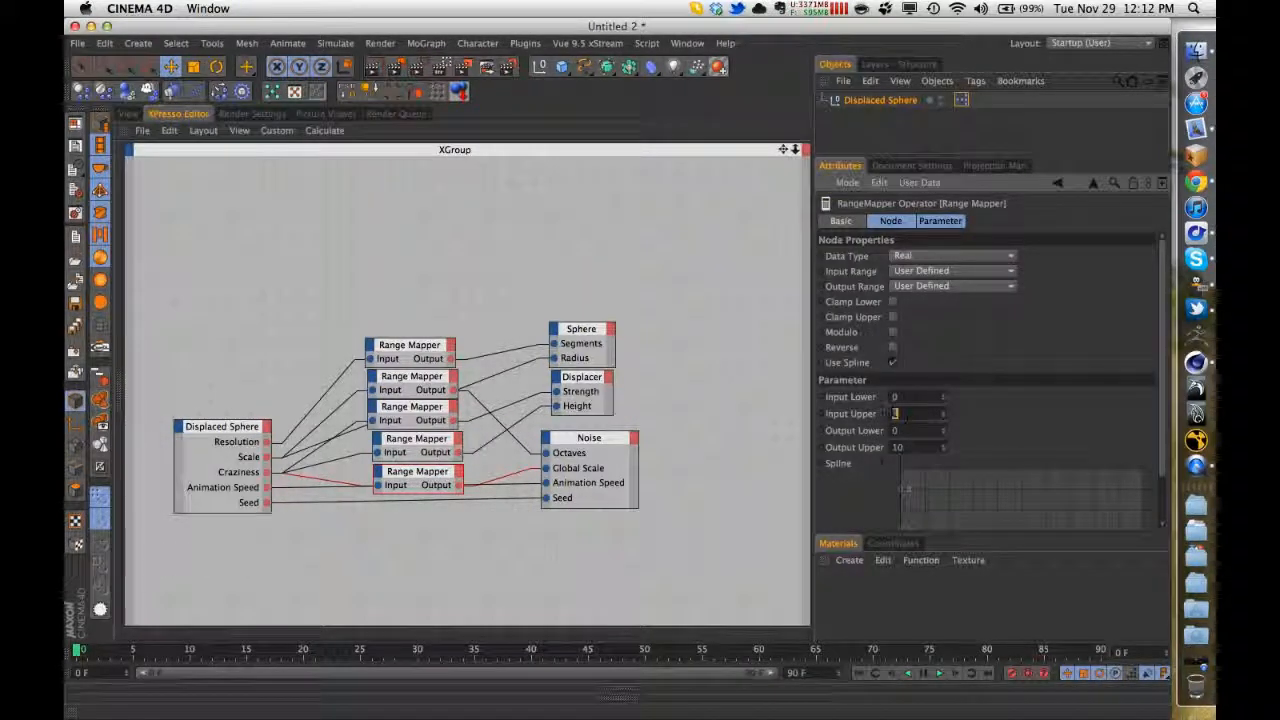
key("Tab")
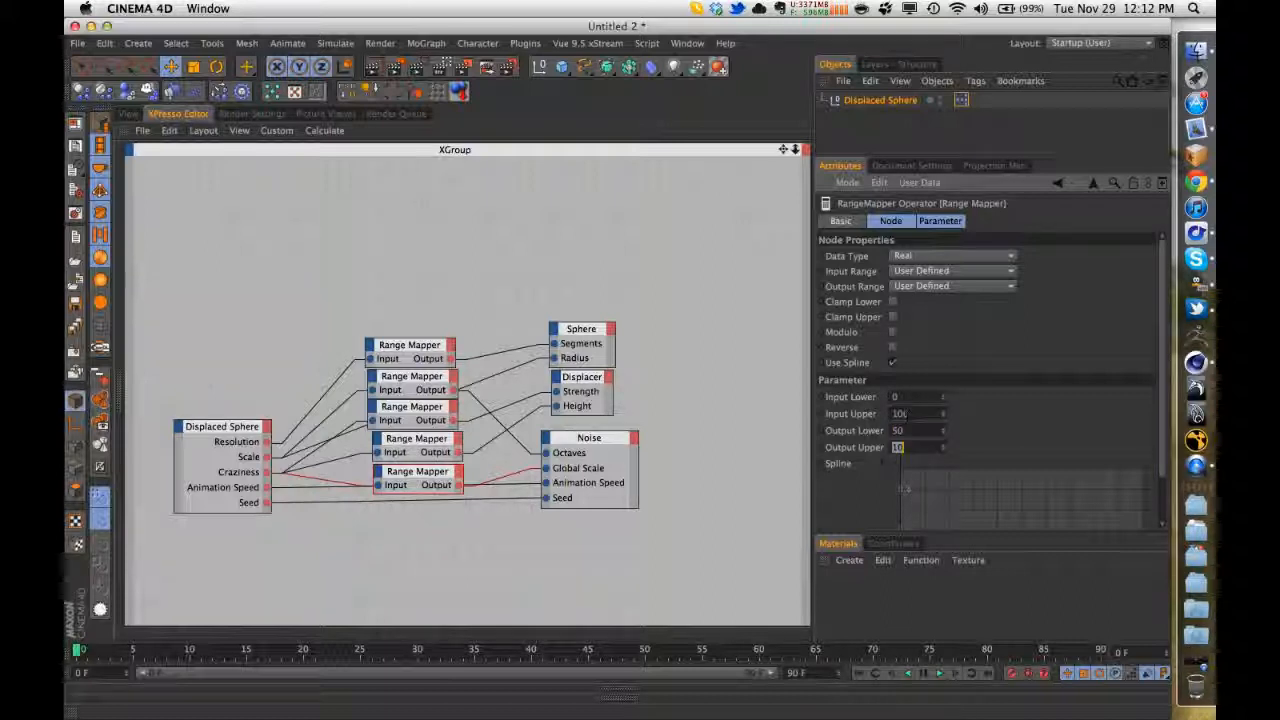
key("Tab")
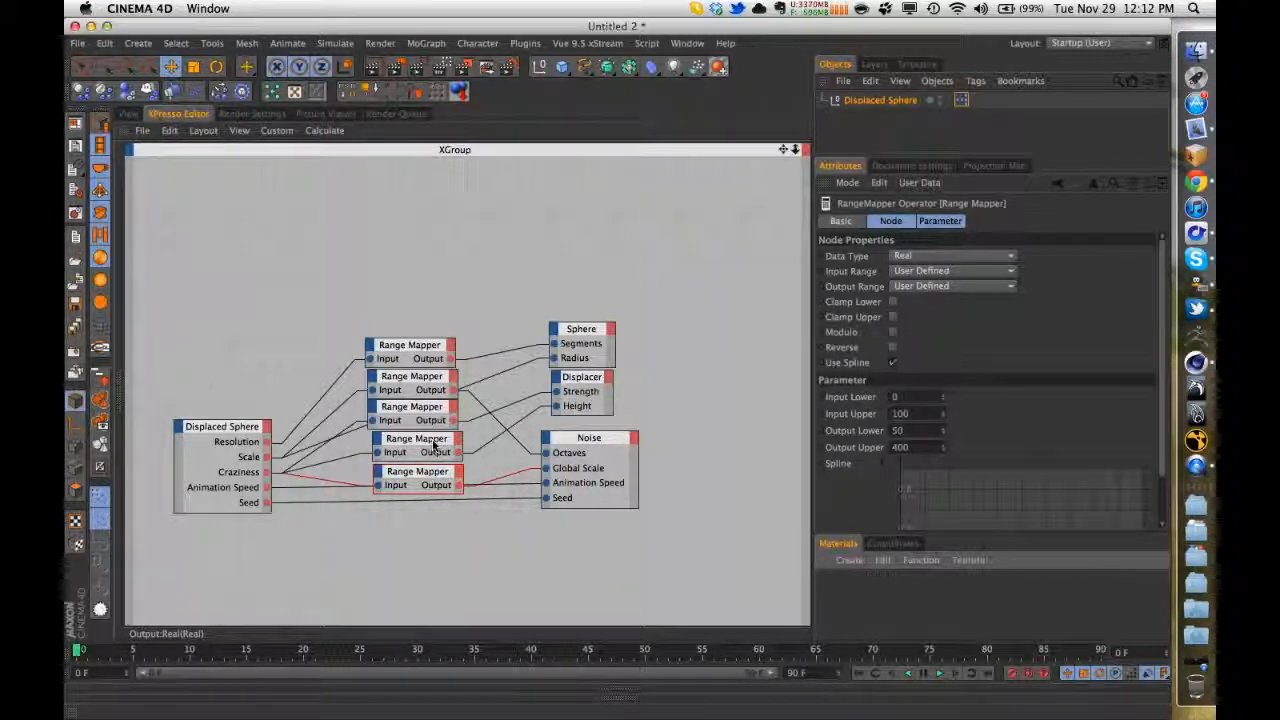
- Examine the Range Mappers feeding the Displacer's Height and Strength in Displaced Sphere.c4d, and return to the Untitled 2 document
left_click(431, 444)
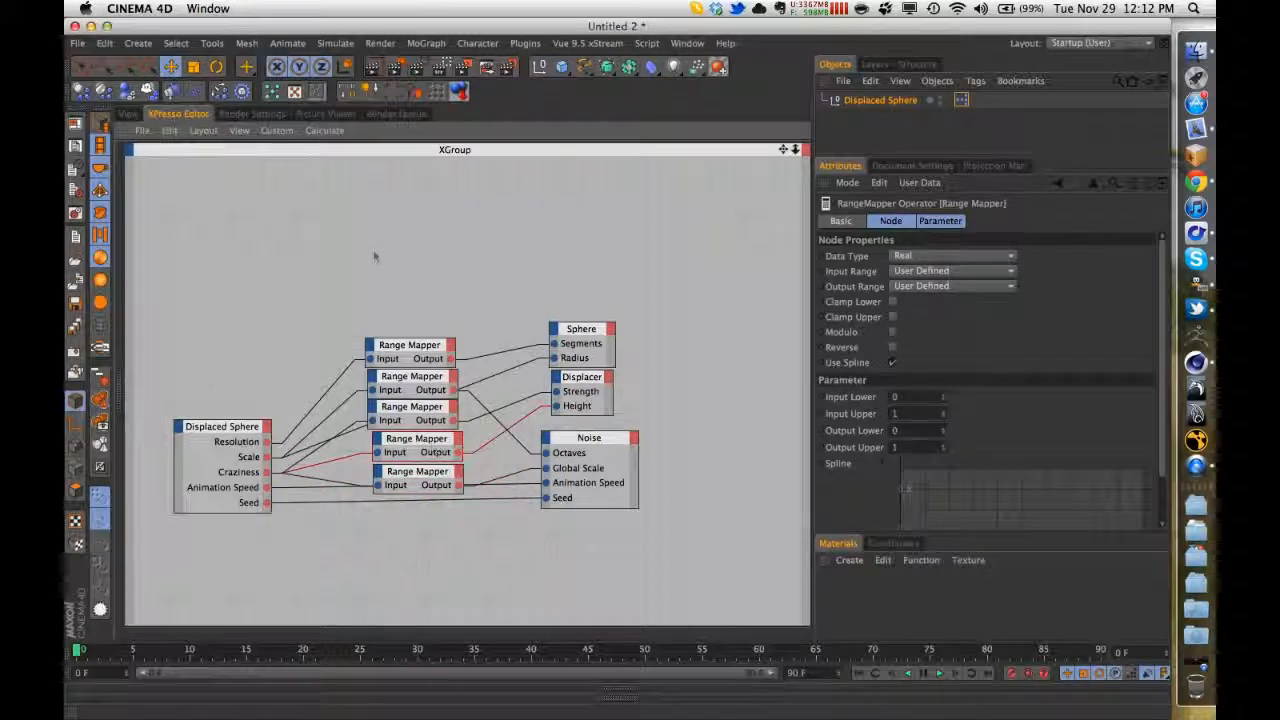
left_click(72, 167)
left_click(130, 165)
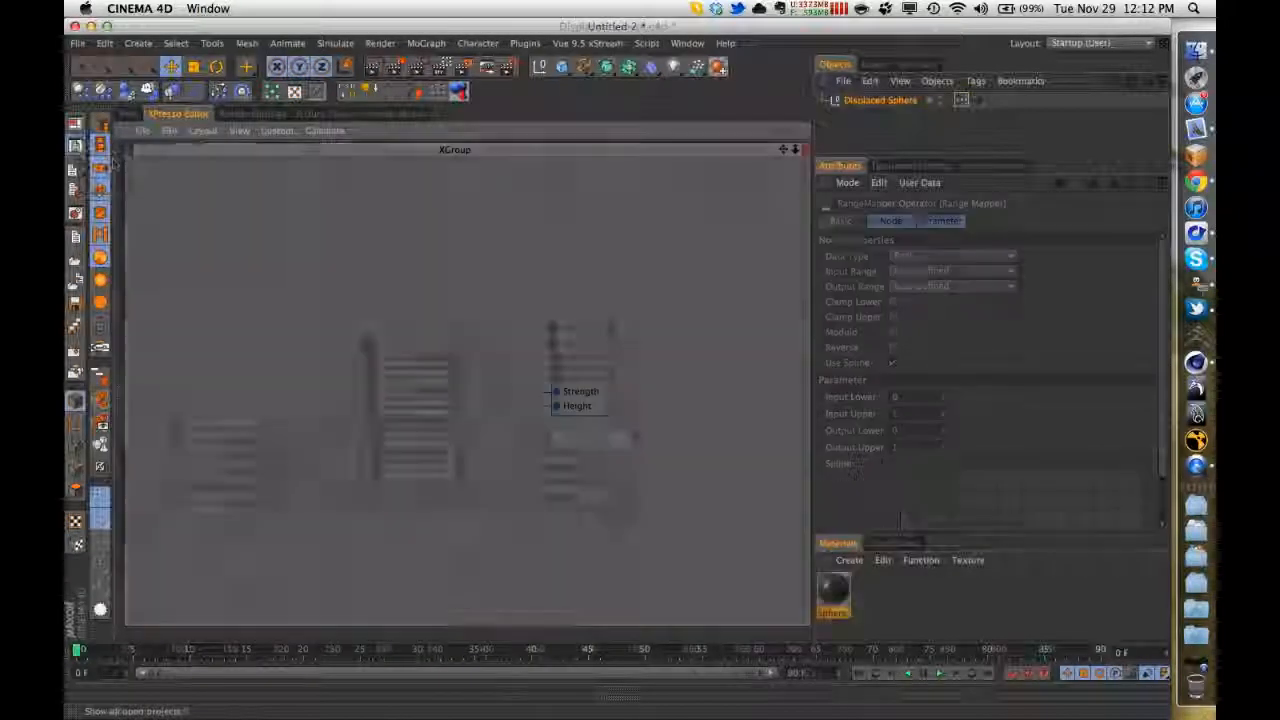
double_click(961, 99)
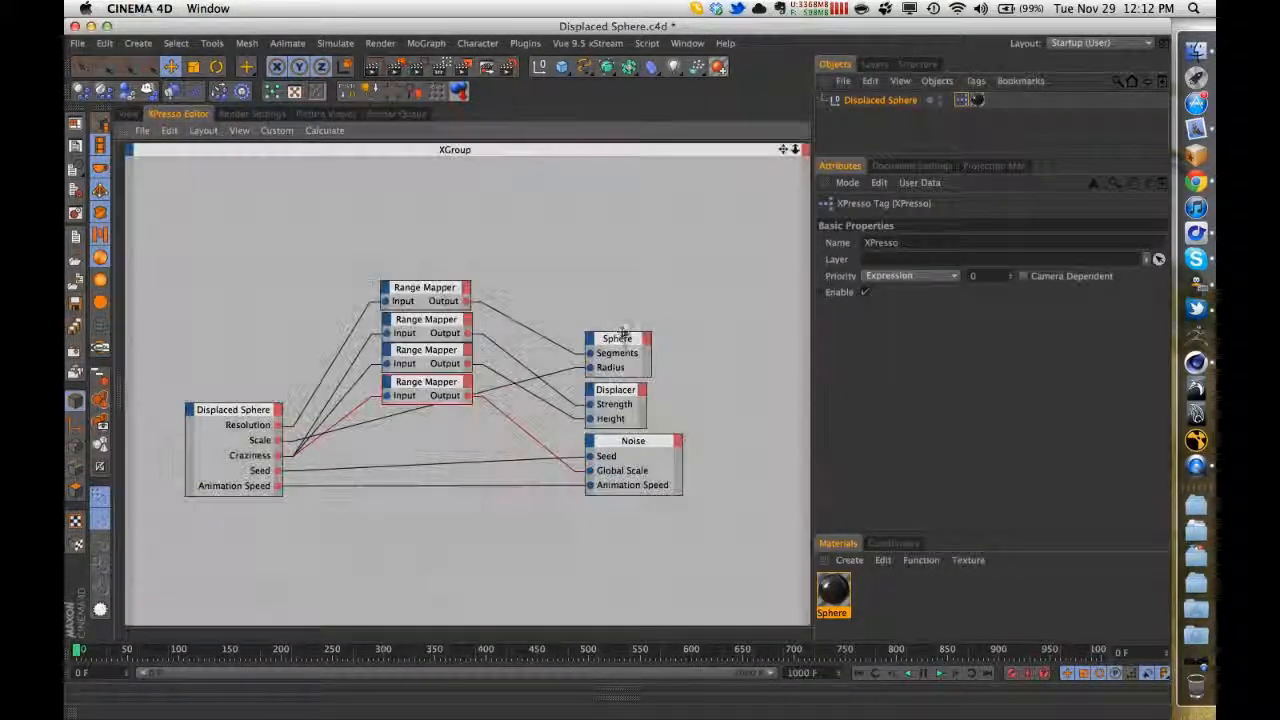
left_click(428, 352)
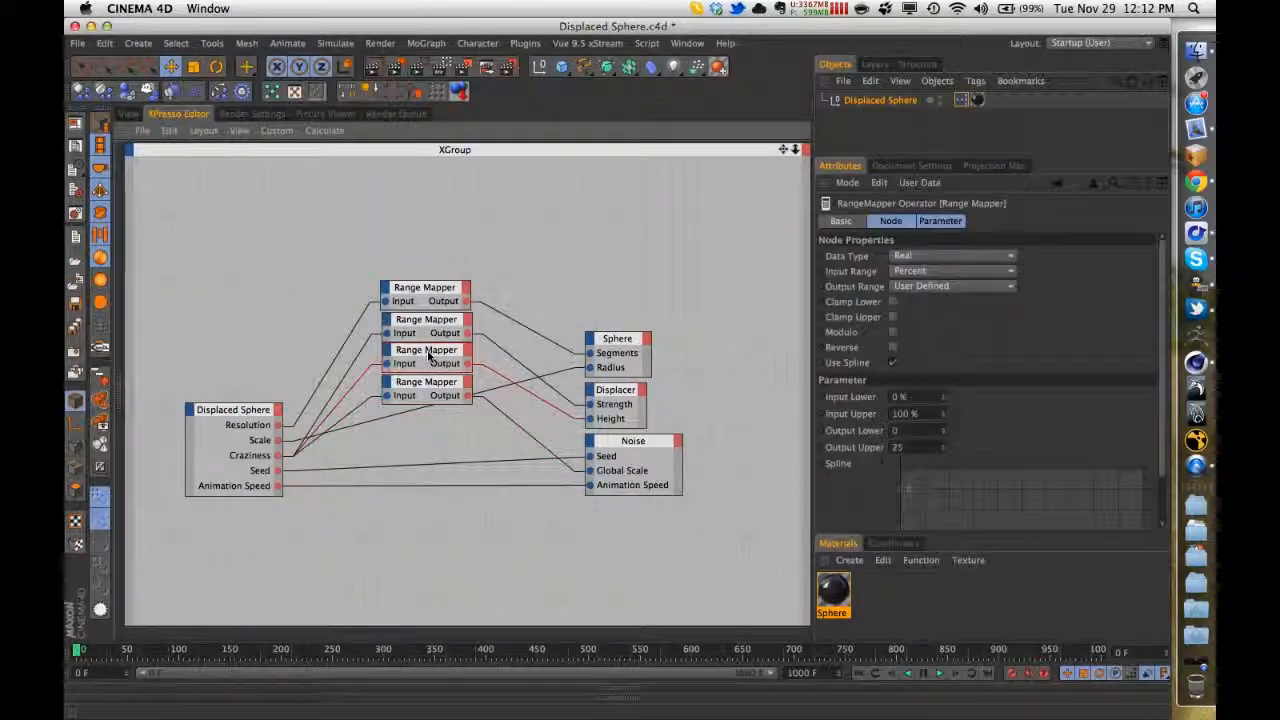
left_click(435, 322)
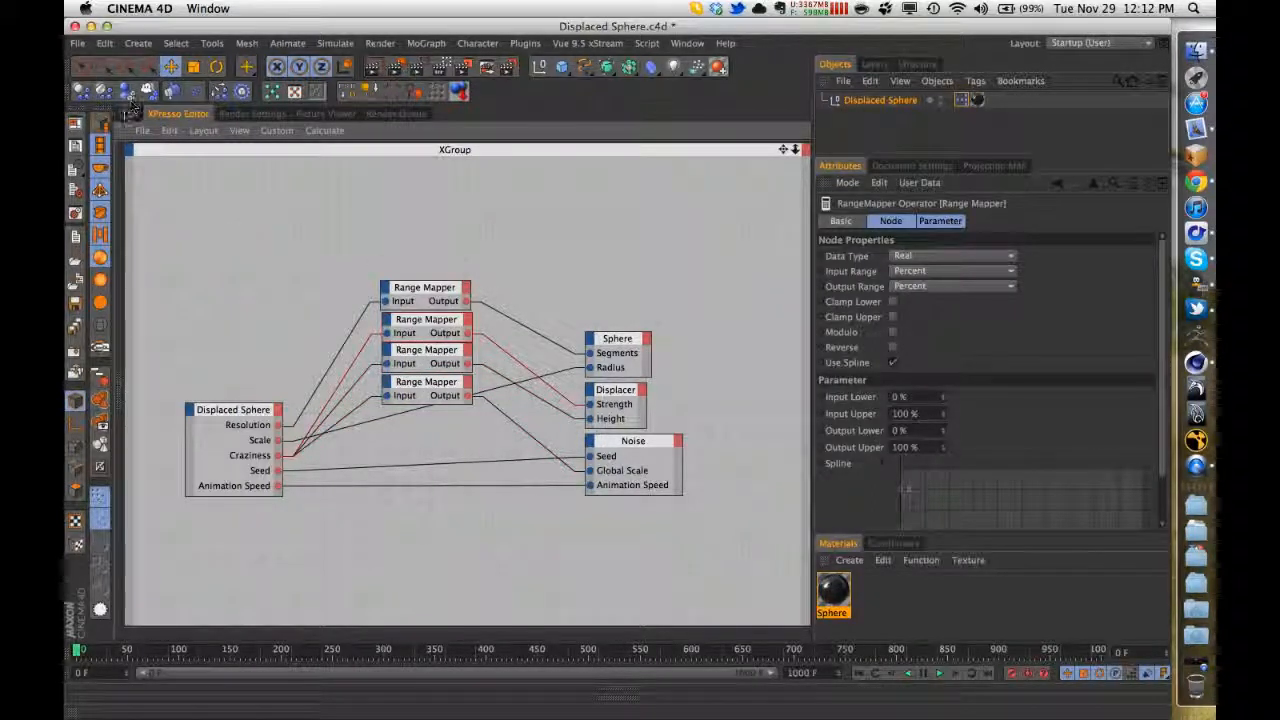
left_click(129, 113)
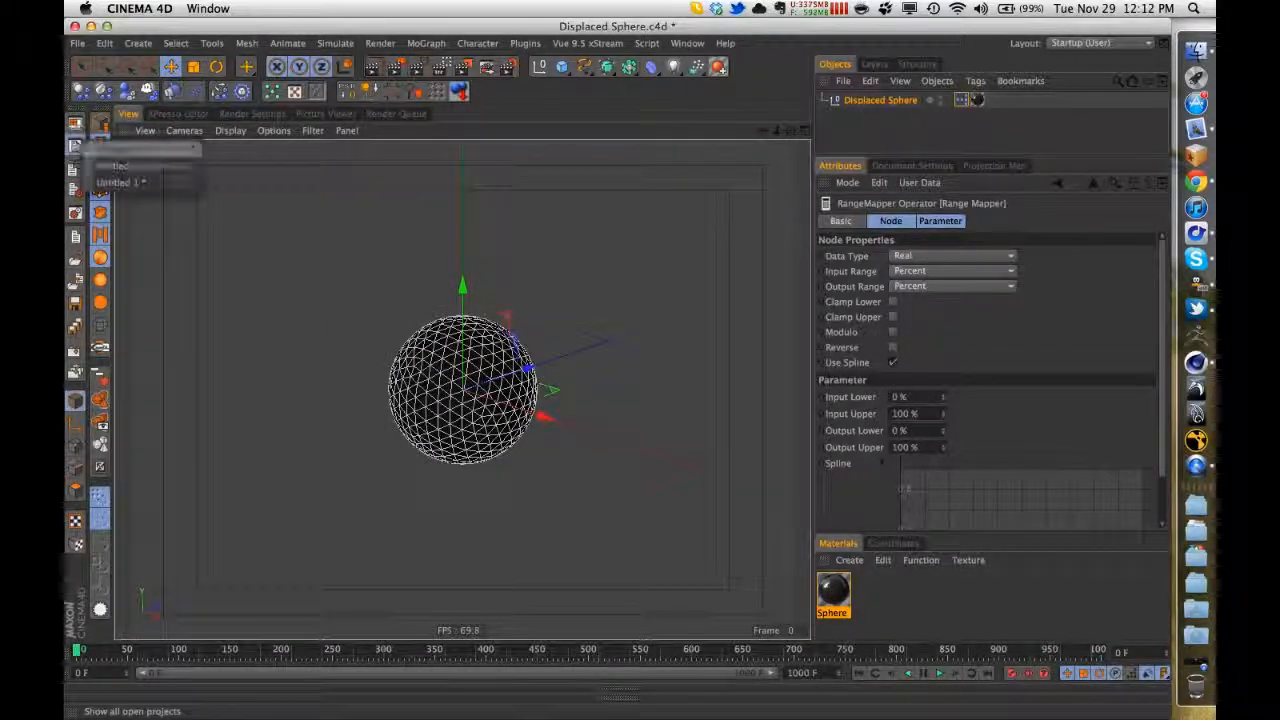
left_click(122, 182)
left_click(172, 115)
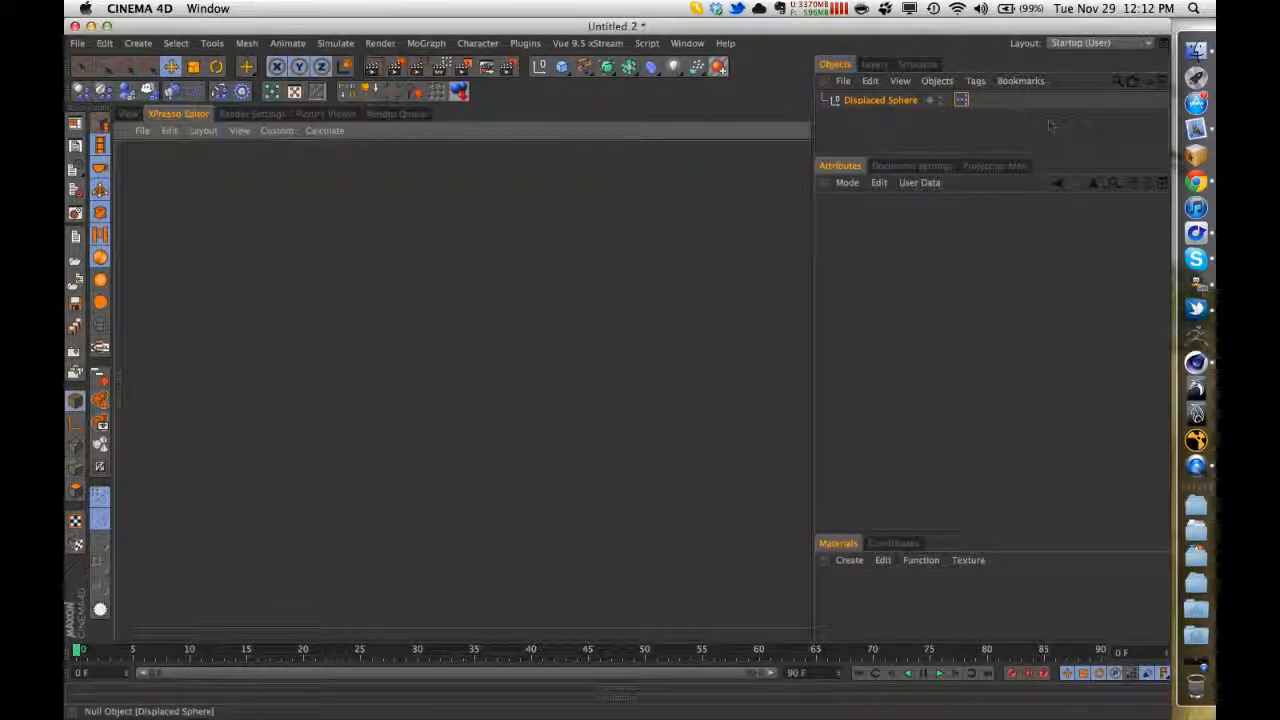
- Reopen the XPresso graph and set Input Upper to 100 and Output Upper to 25 on the Range Mapper feeding the Displacer's Strength
double_click(961, 100)
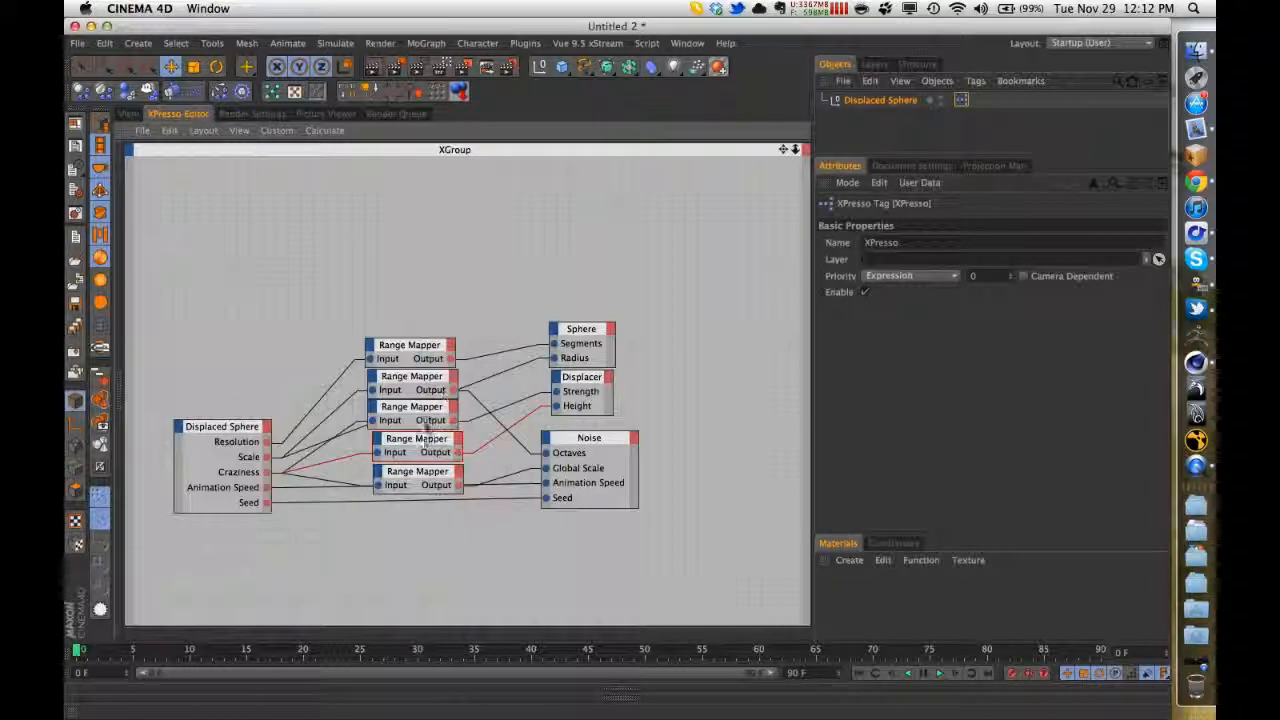
left_click(427, 416)
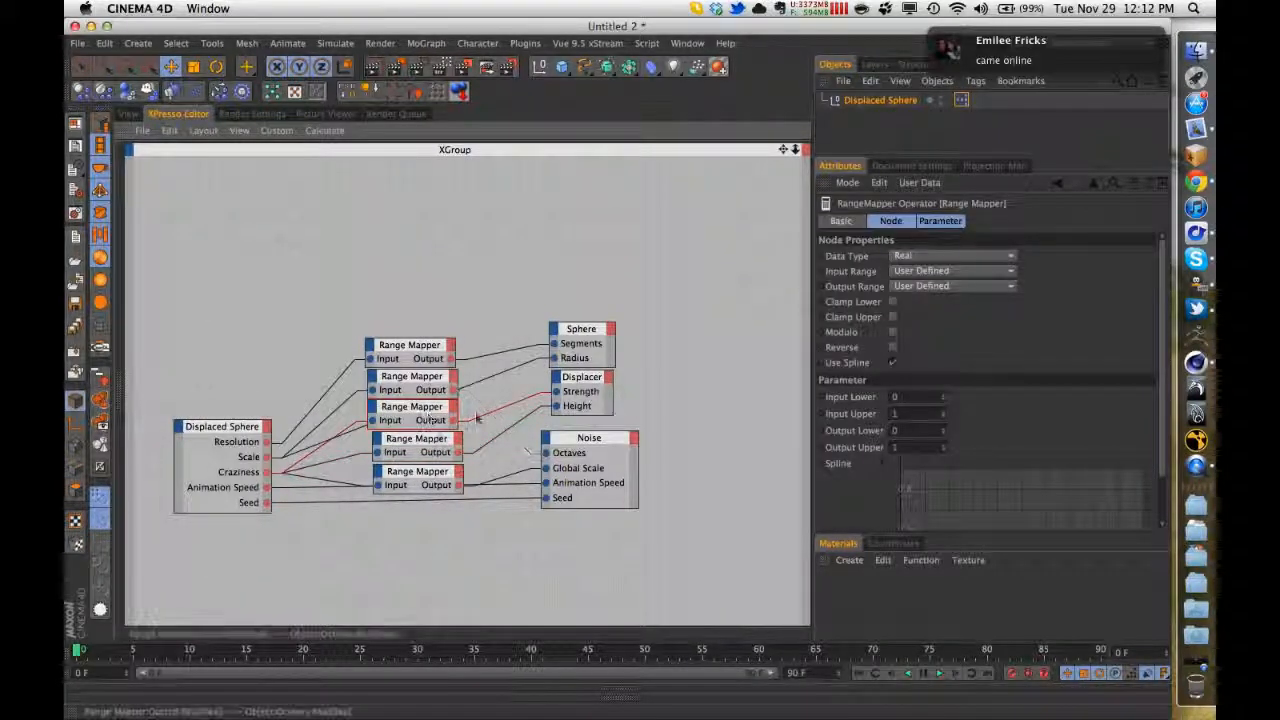
left_click(895, 413)
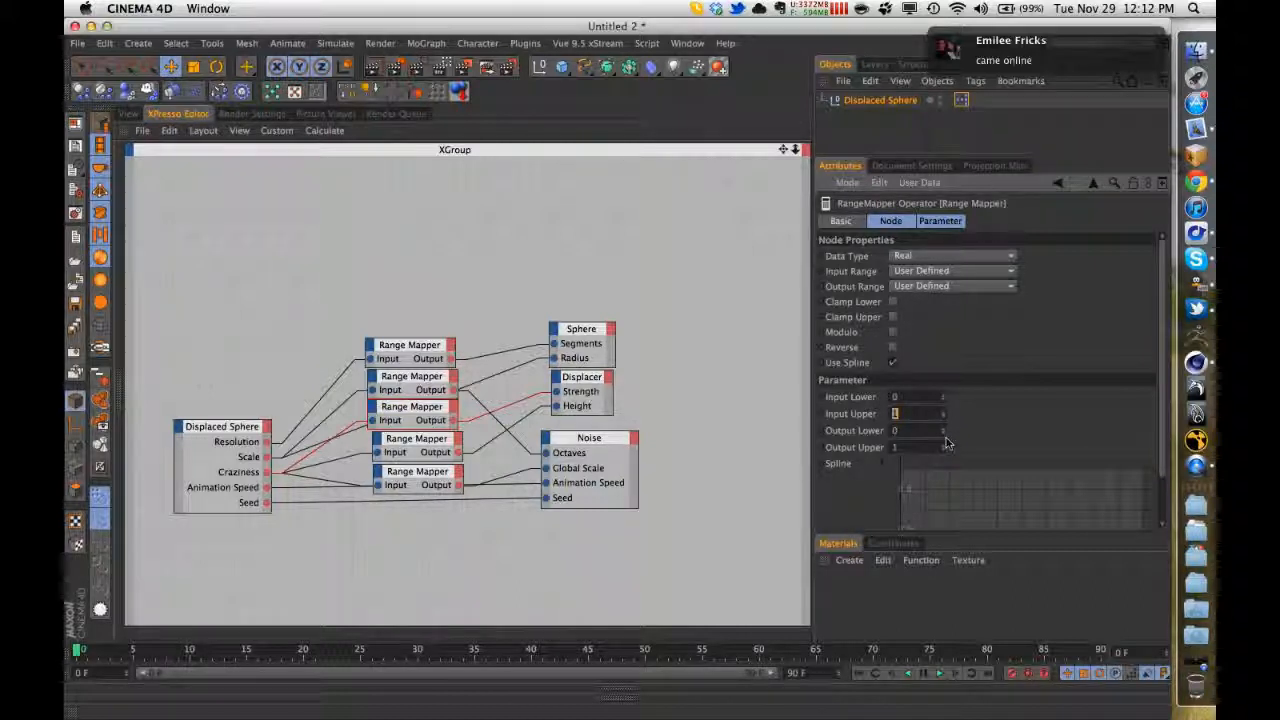
type("100")
key("Tab")
key("Tab")
type("75")
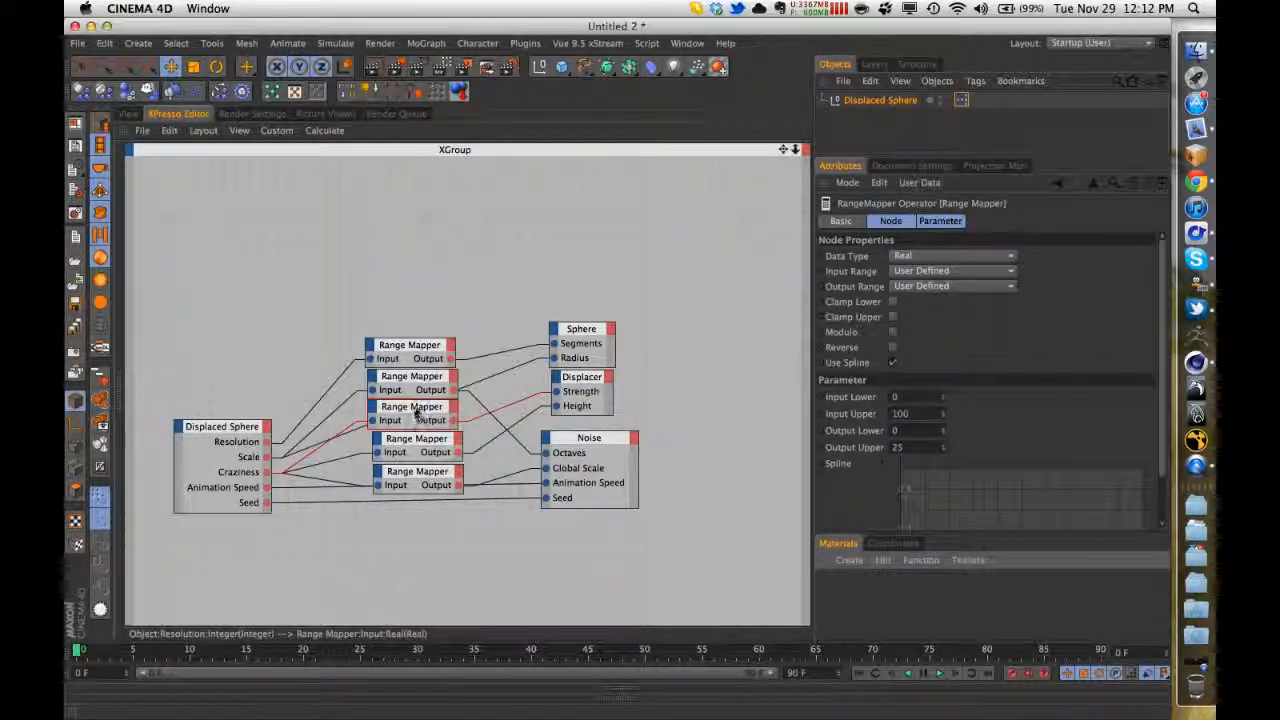
left_click_drag(416, 410, 417, 397)
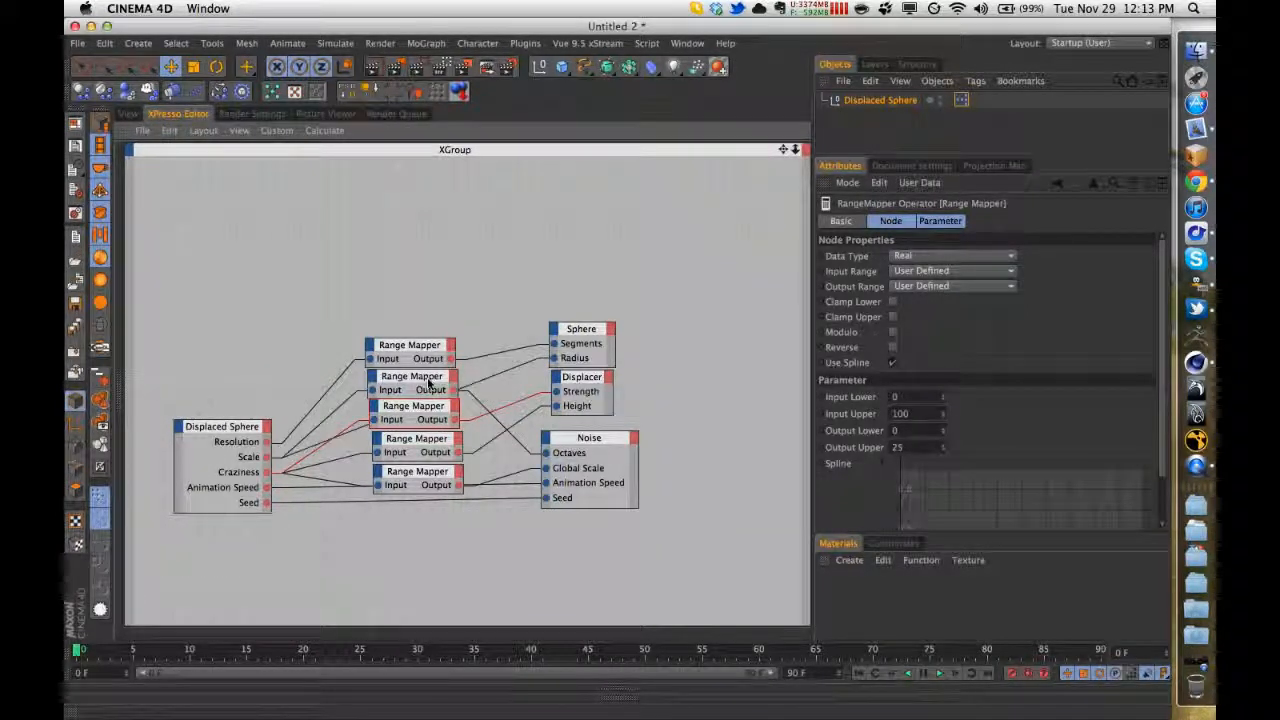
- Set Input Upper and Output Upper to 100 on the Range Mapper feeding the Sphere's Radius and the Noise's Octaves
left_click(427, 382)
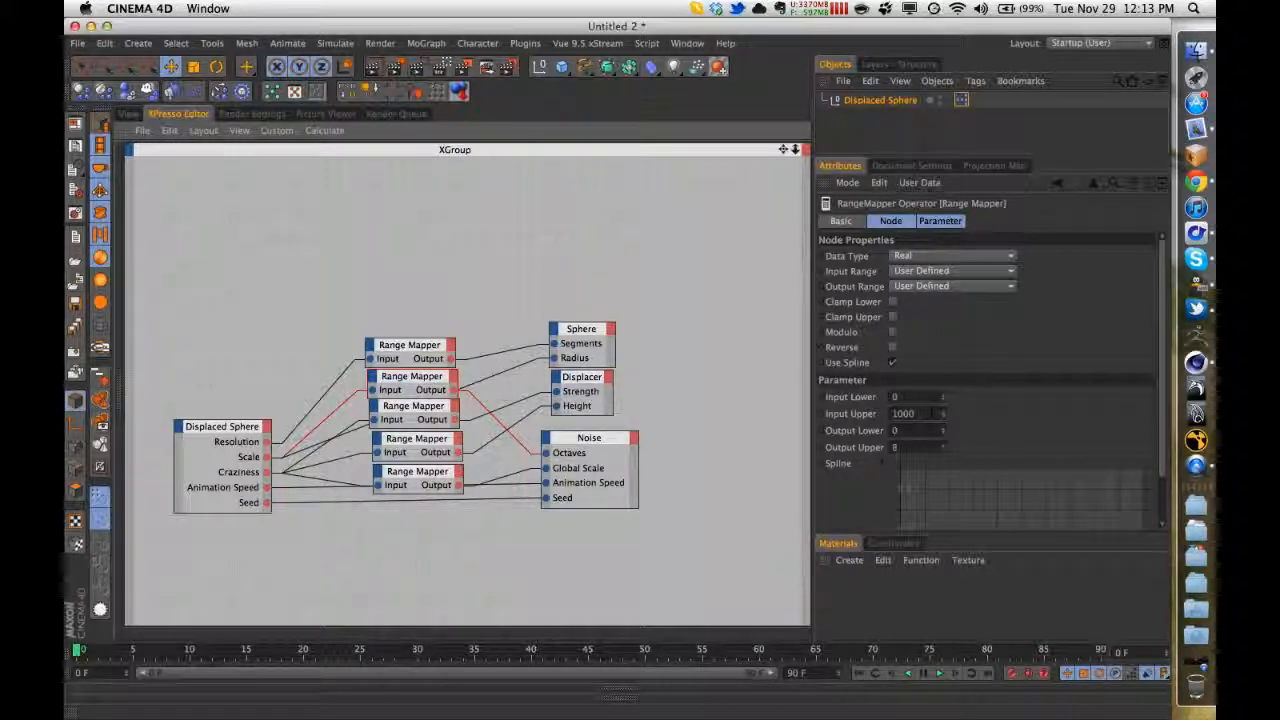
double_click(932, 413)
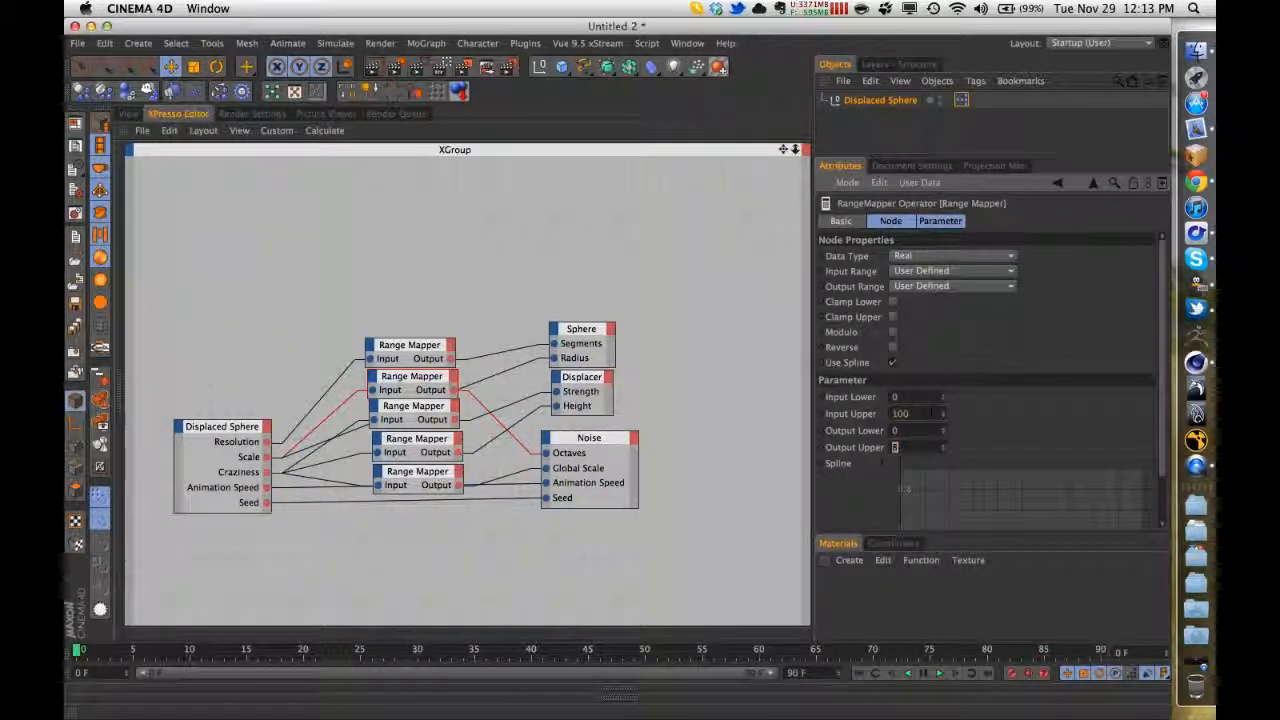
type("100")
left_click(945, 271)
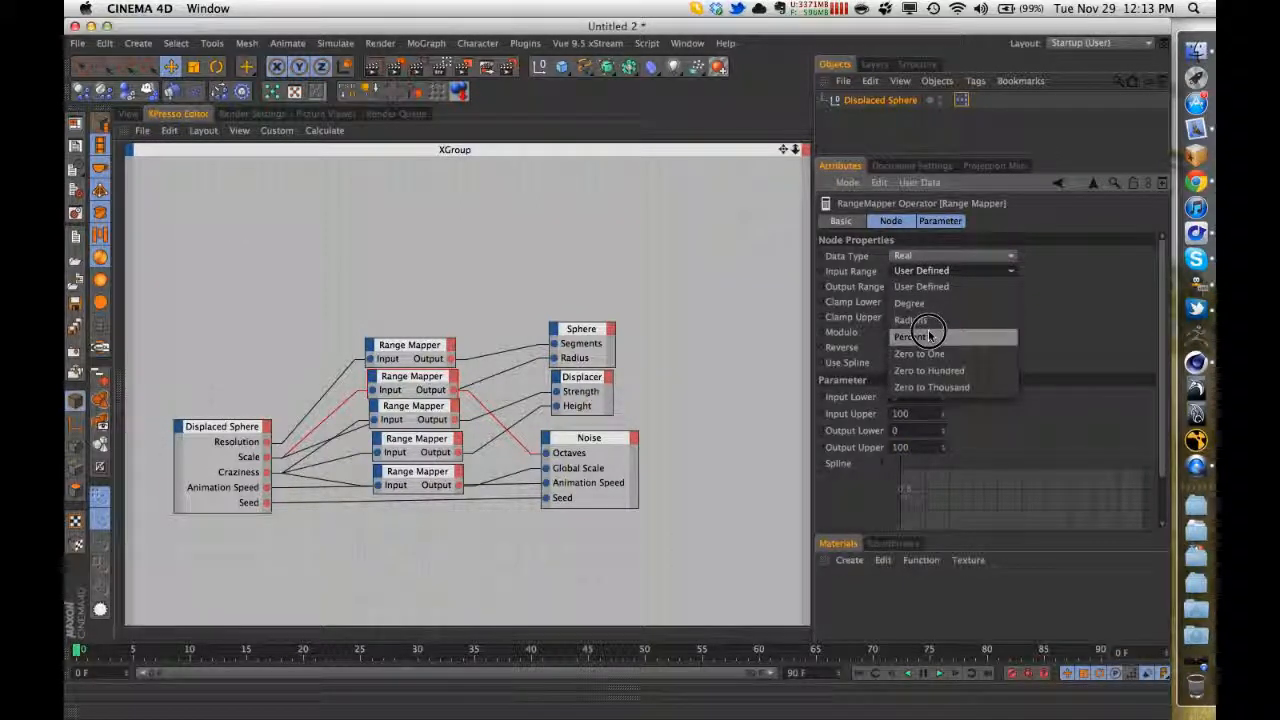
left_click(1108, 314)
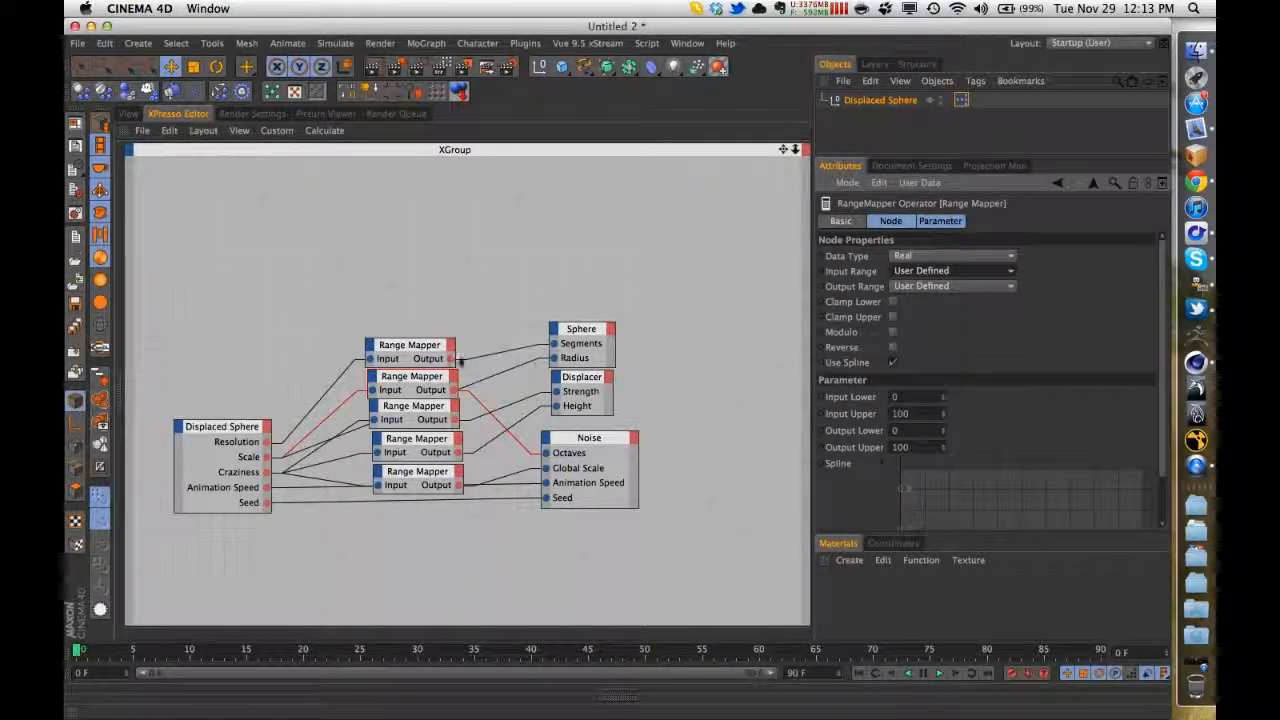
- Set both Input Range and Output Range to Percent on the Range Mapper feeding the Displacer's Strength
left_click(573, 384)
left_click(502, 407)
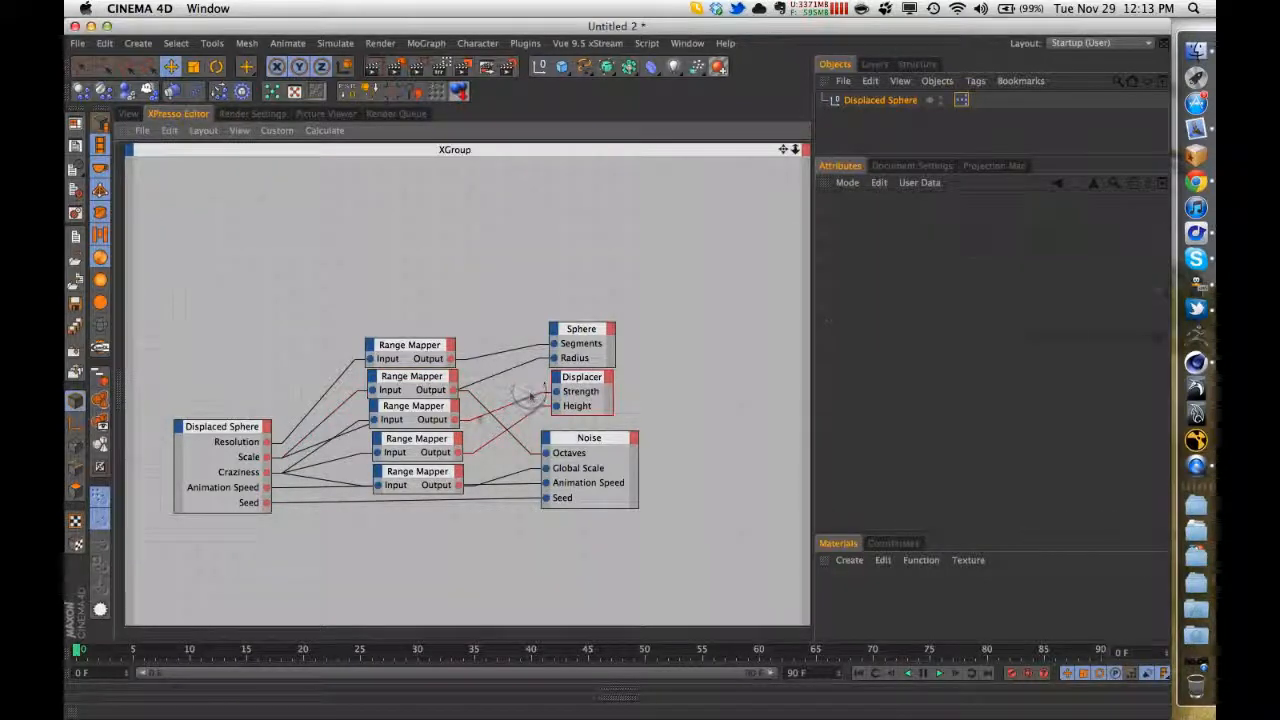
left_click(430, 405)
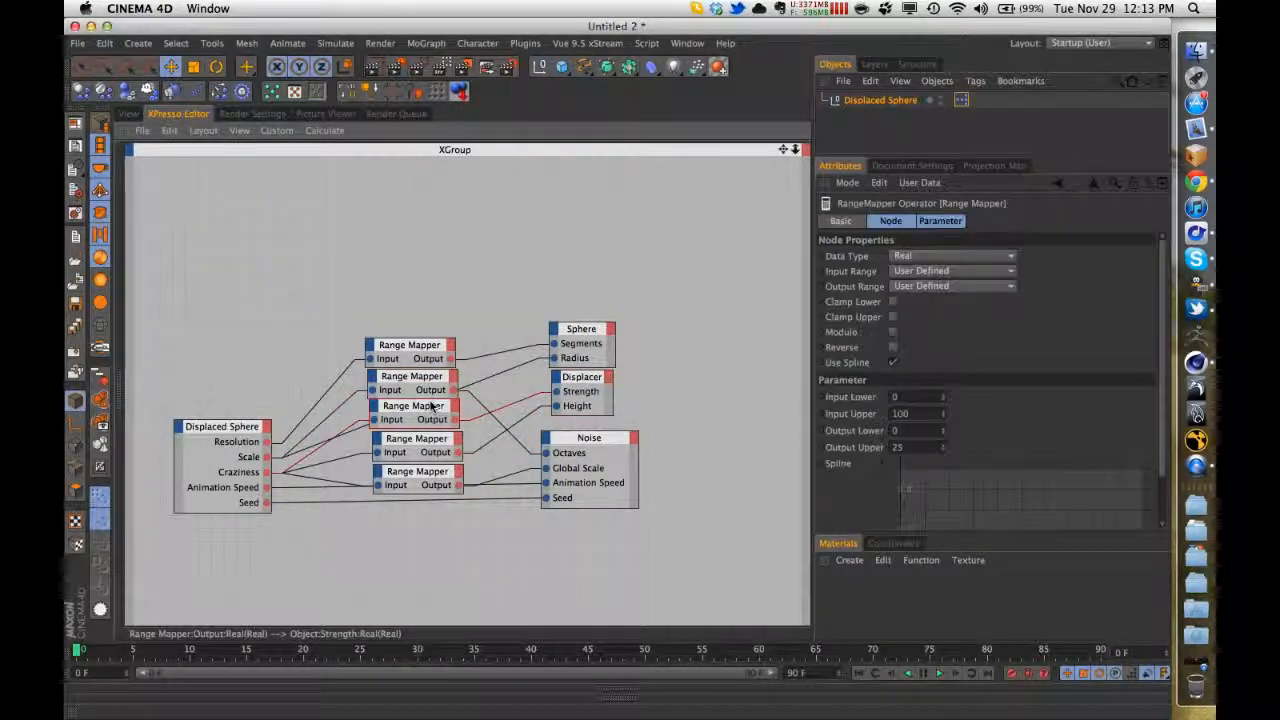
left_click(917, 271)
left_click(927, 336)
left_click(926, 287)
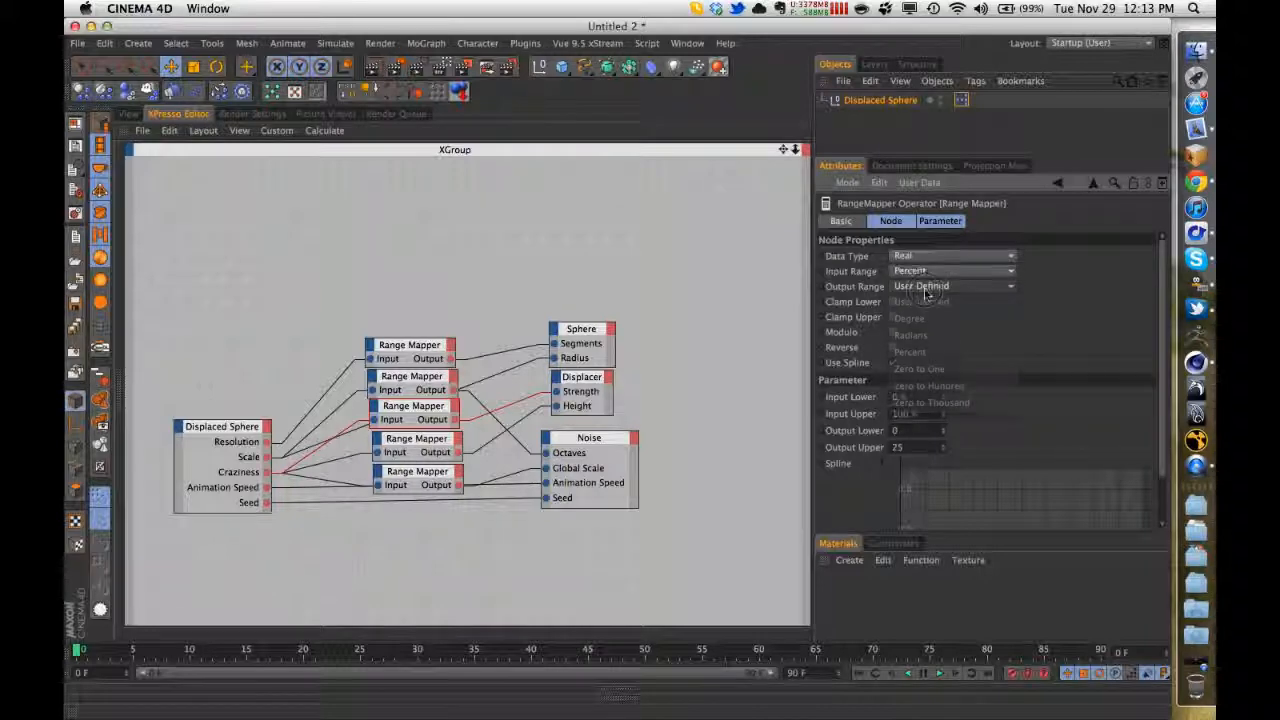
left_click(910, 352)
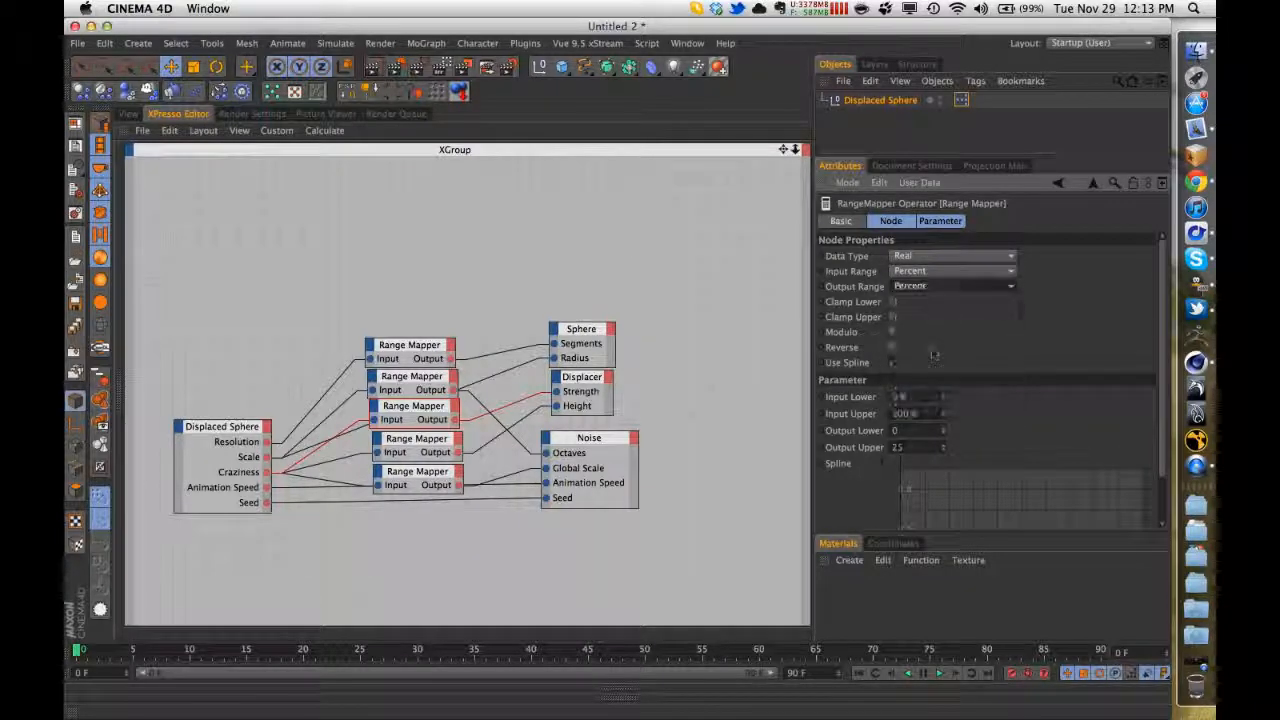
- Set Input Upper to 100 and Output Upper to 25 on the Range Mapper feeding the Displacer's Height, and check the Displaced Sphere in the viewport
left_click(416, 438)
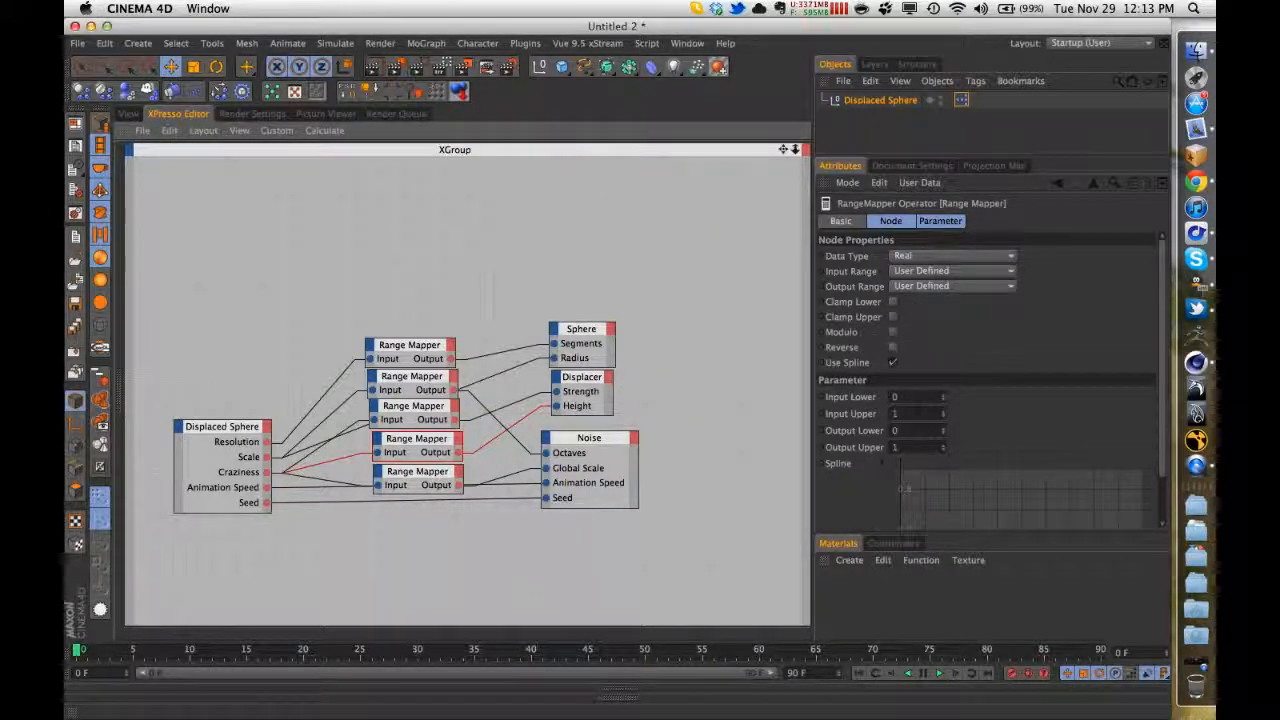
double_click(907, 414)
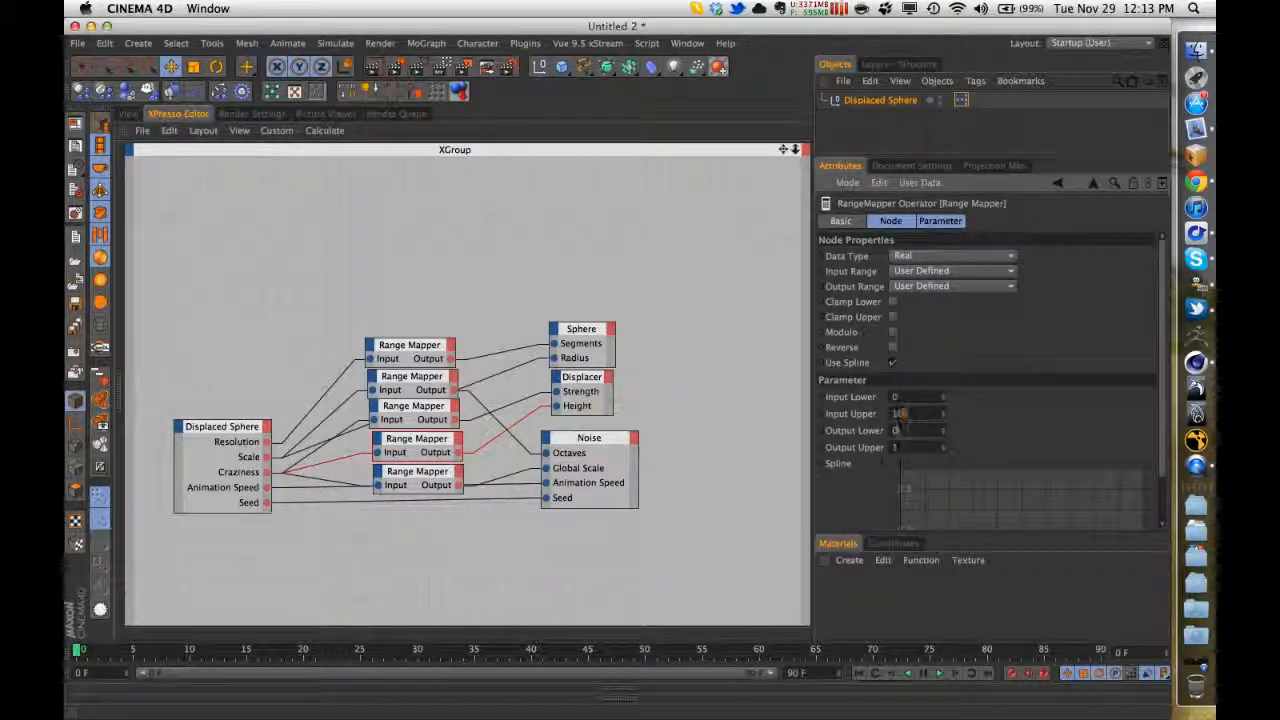
type("25")
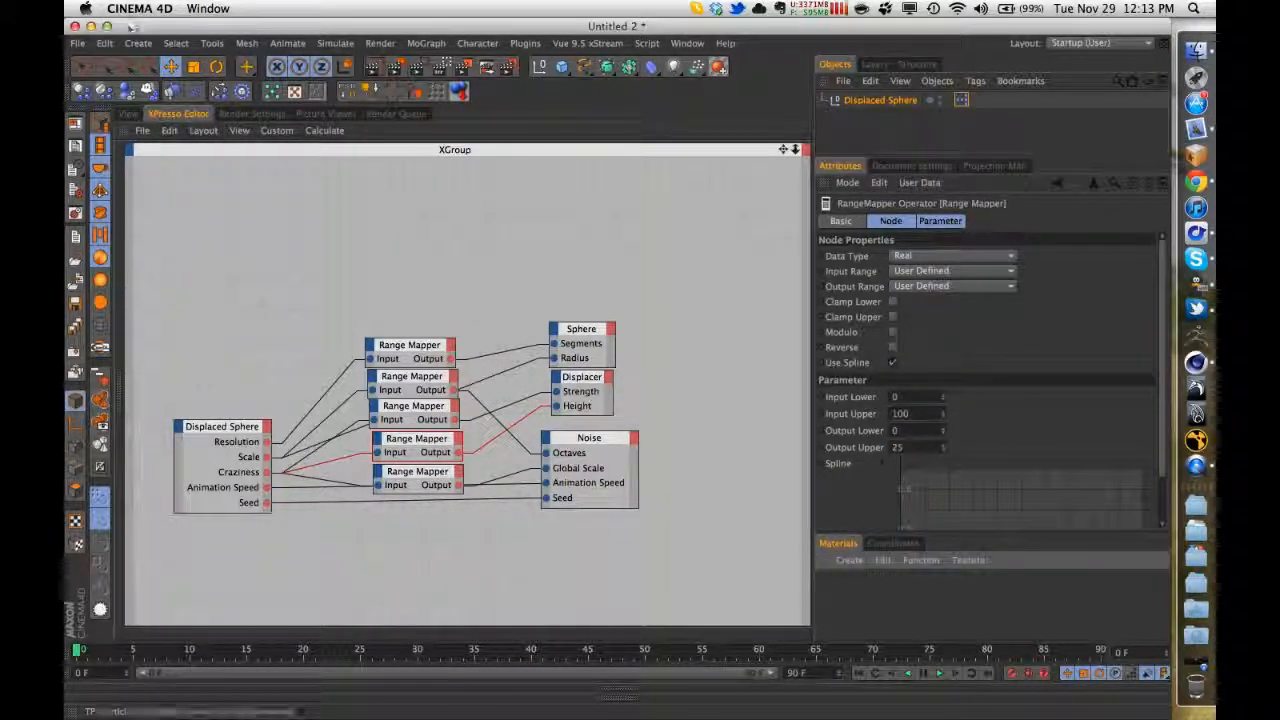
left_click(128, 114)
left_click(880, 100)
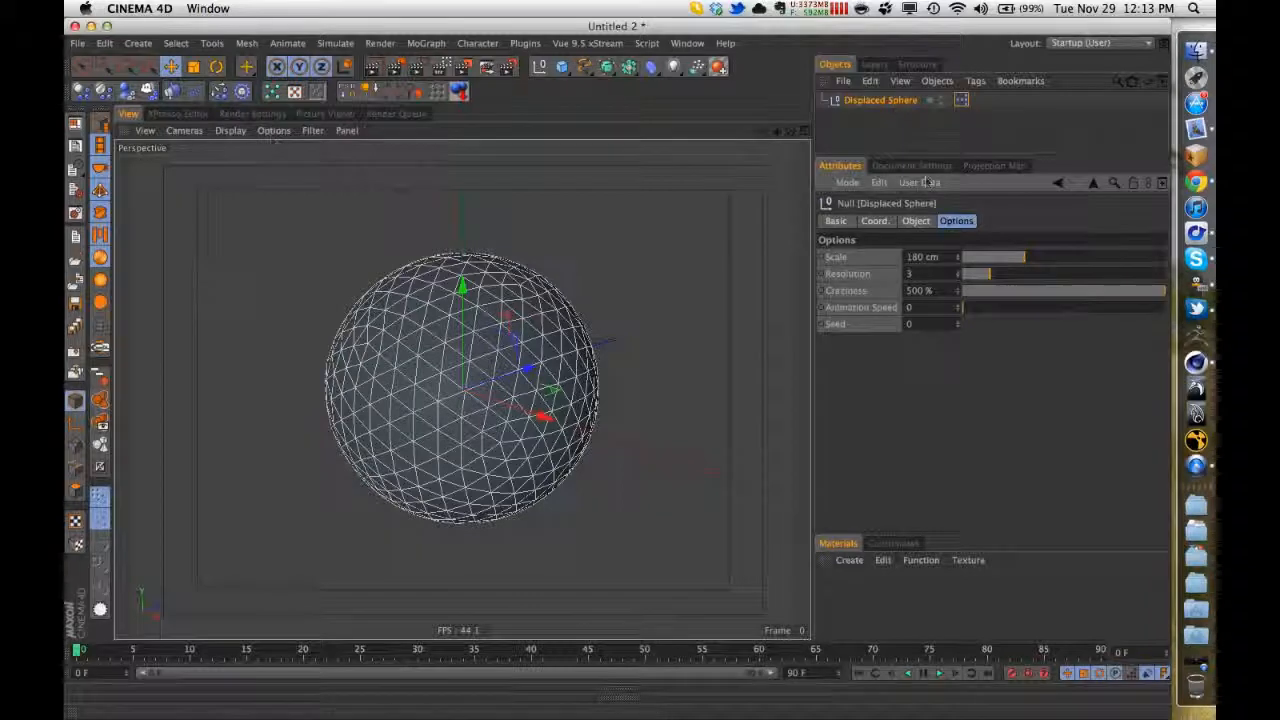
- Return to the XPresso graph and remove the Range Mapper's connection to the Noise node's Octaves port
left_click(252, 113)
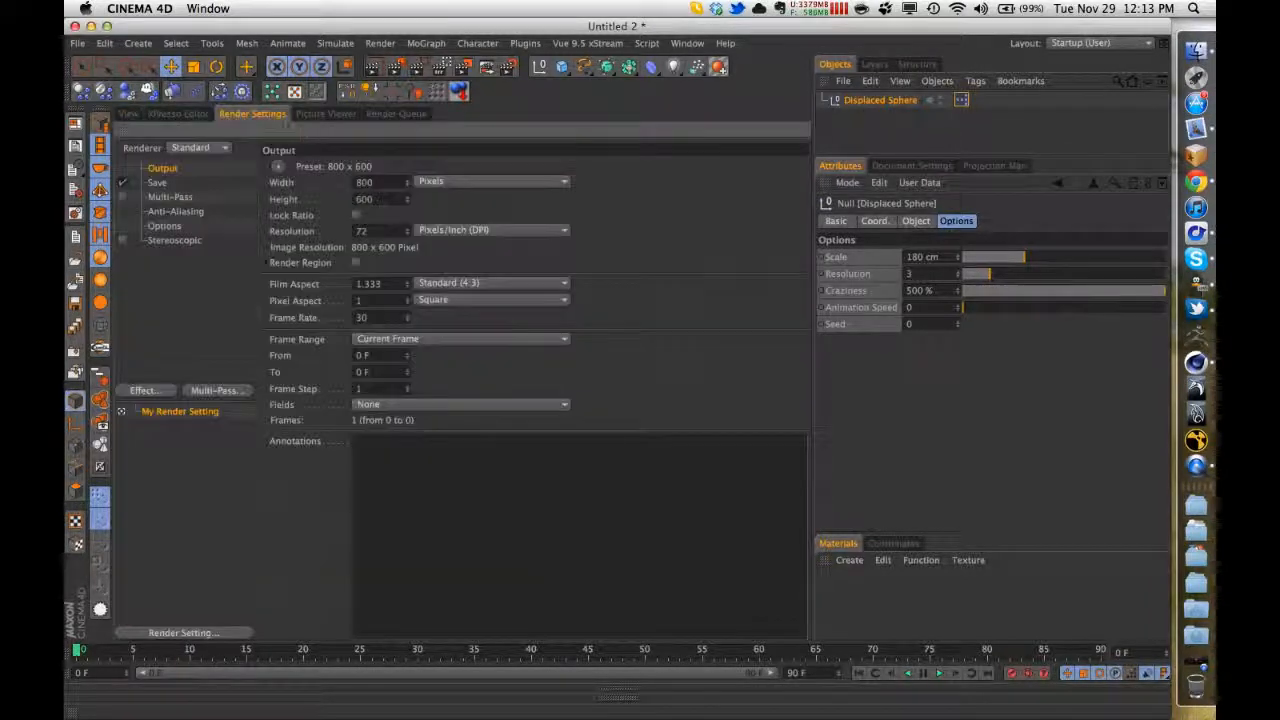
left_click(178, 113)
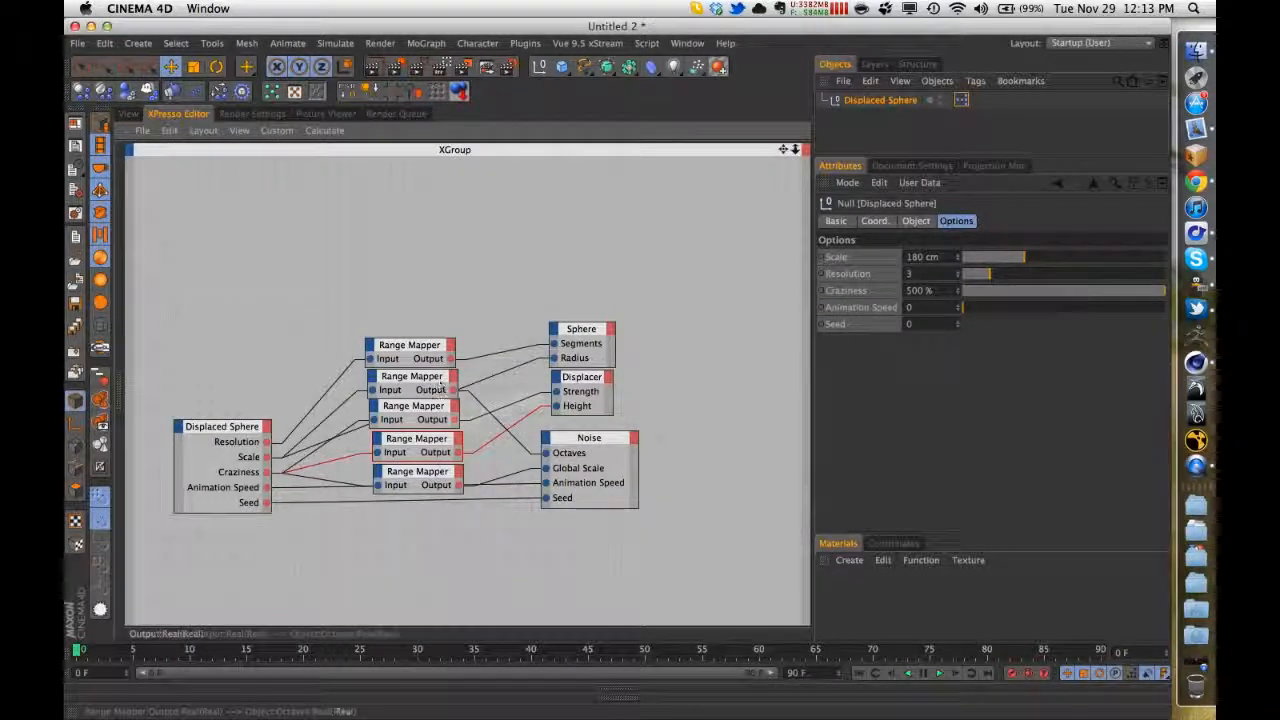
left_click(547, 457)
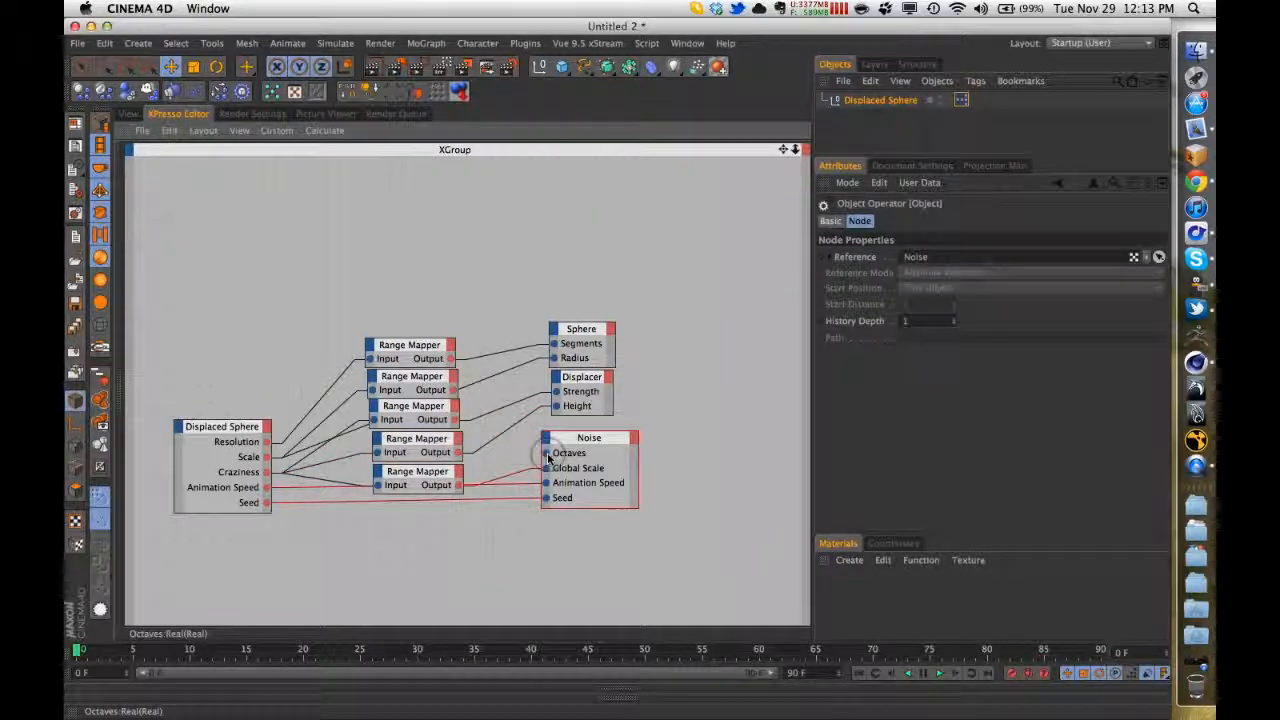
- Remove the Noise node's Octaves port and replace the Range Mapper between Scale and the Sphere's Radius with a direct connection
double_click(547, 457)
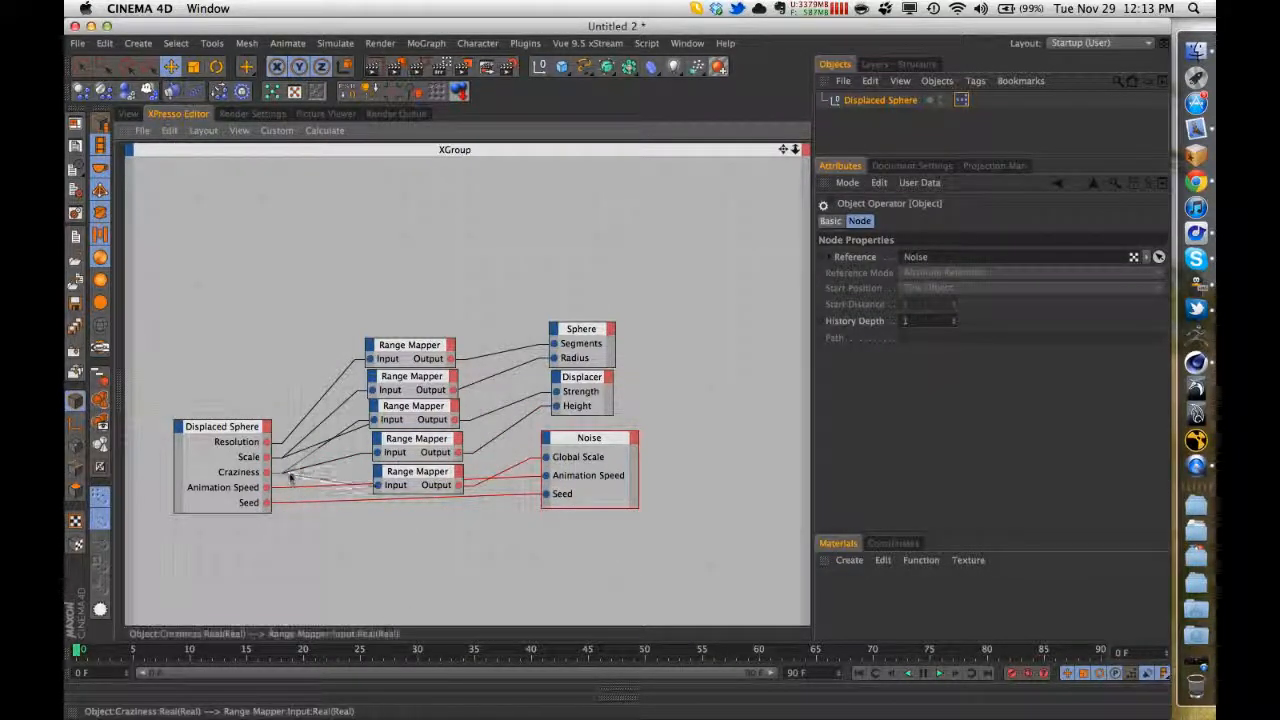
left_click(426, 387)
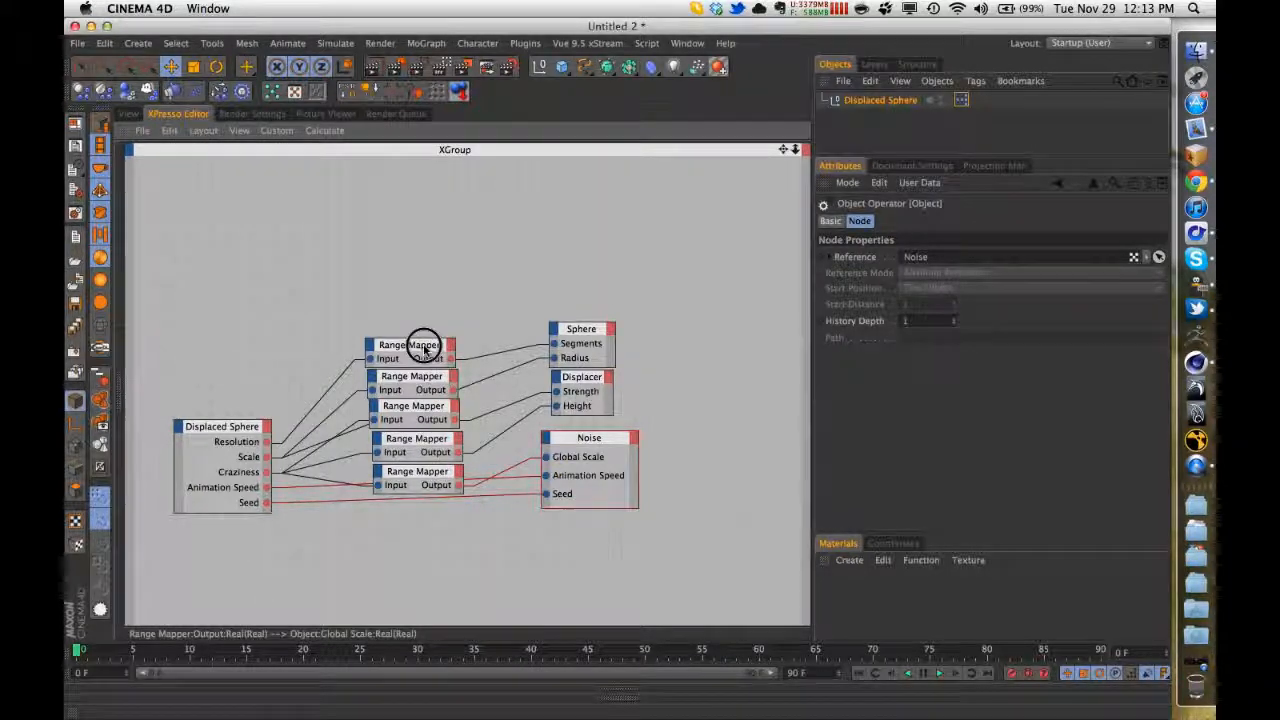
left_click_drag(423, 344, 437, 270)
left_click_drag(409, 377, 417, 342)
key("Delete")
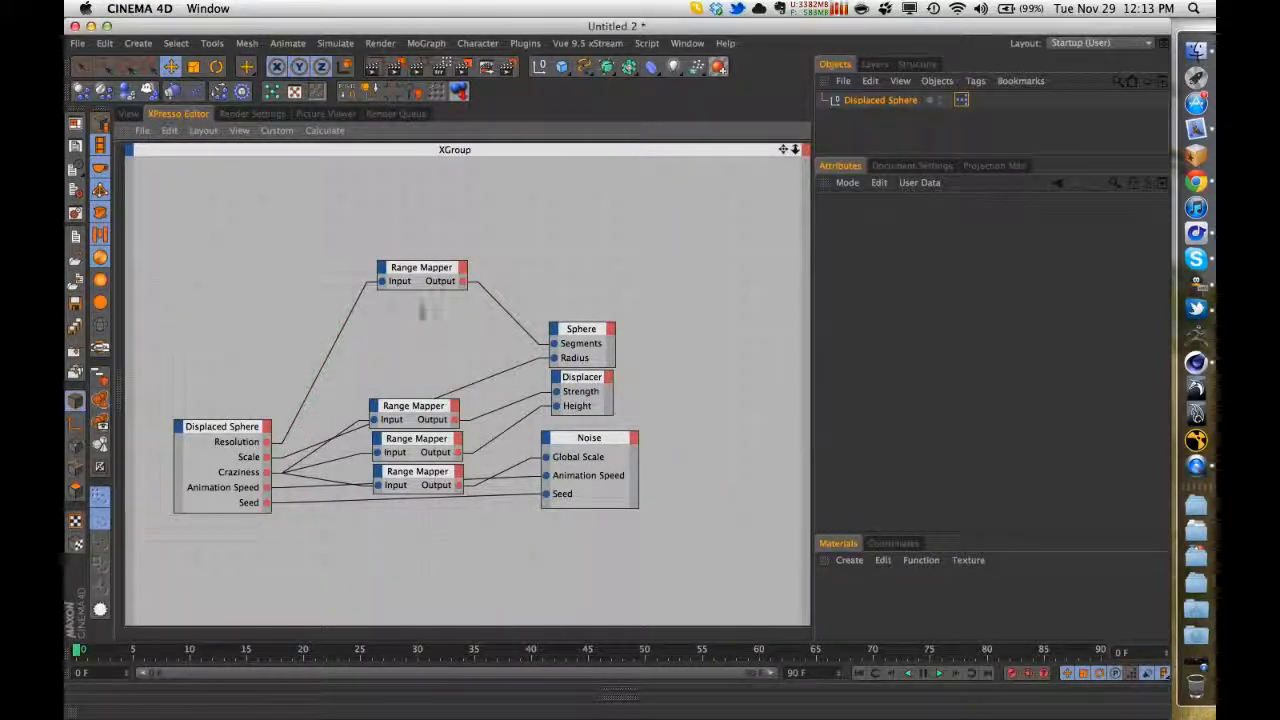
- Rearrange the four remaining Range Mappers into a compact stack above the Displaced Sphere node
left_click_drag(421, 268, 408, 357)
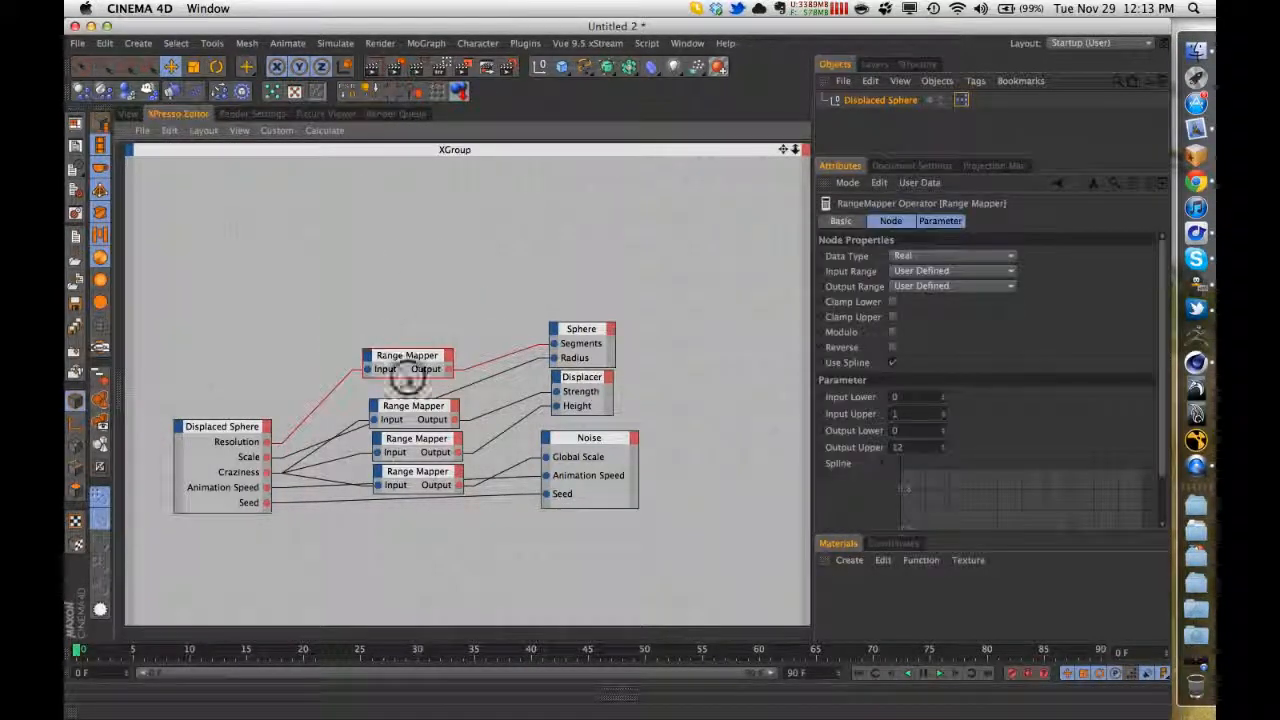
left_click_drag(422, 472, 361, 376)
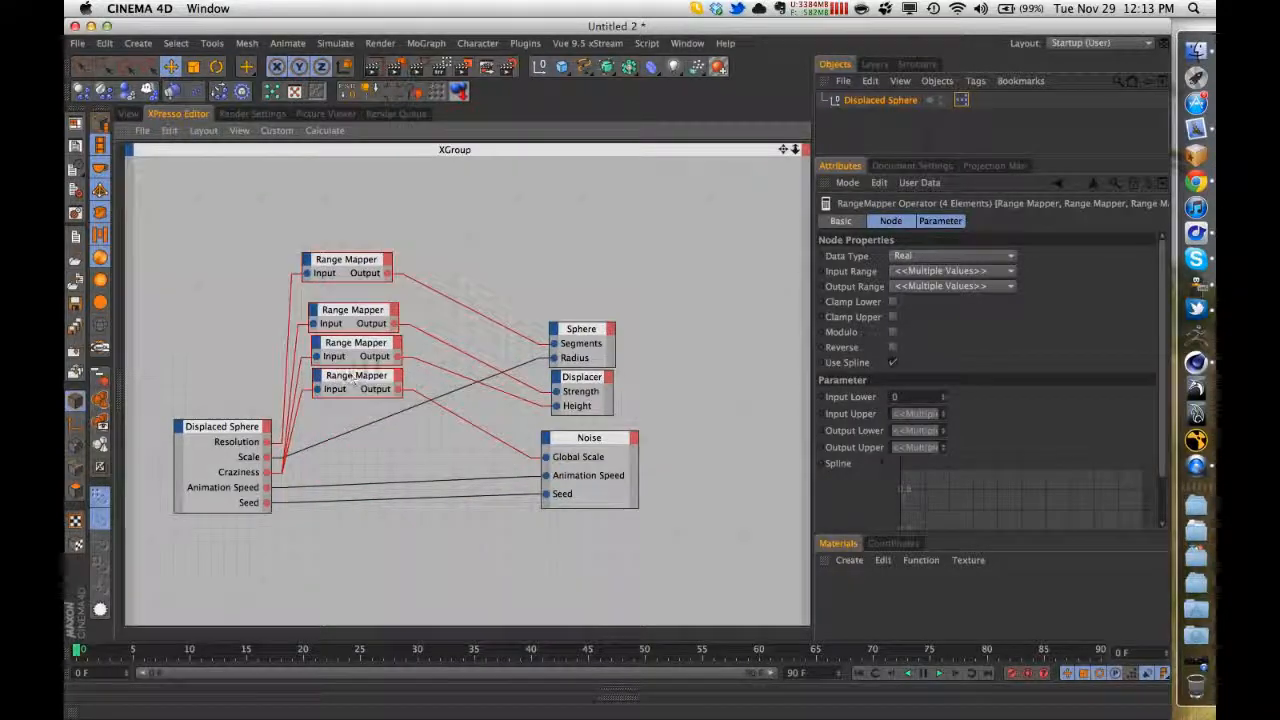
left_click(472, 285)
left_click_drag(363, 258, 369, 278)
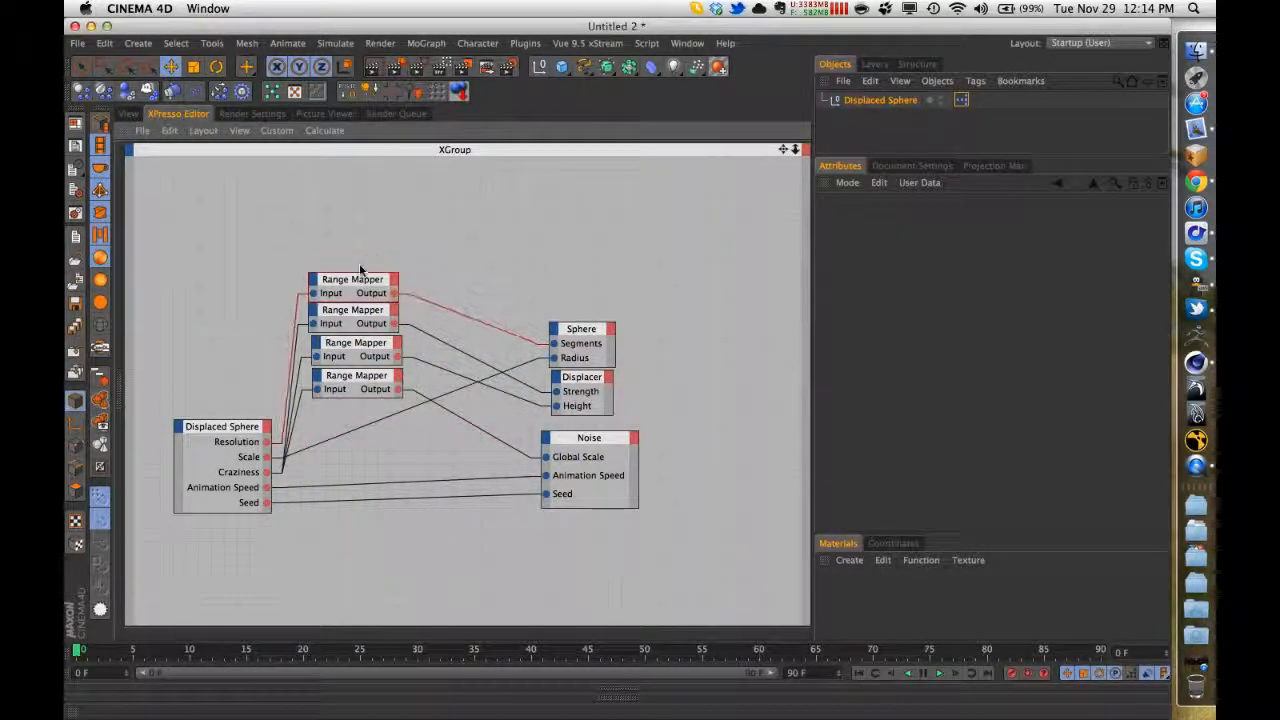
- Switch to the 3D view, reveal the Hidden layer's objects in the object list and select the Displacer
left_click(128, 113)
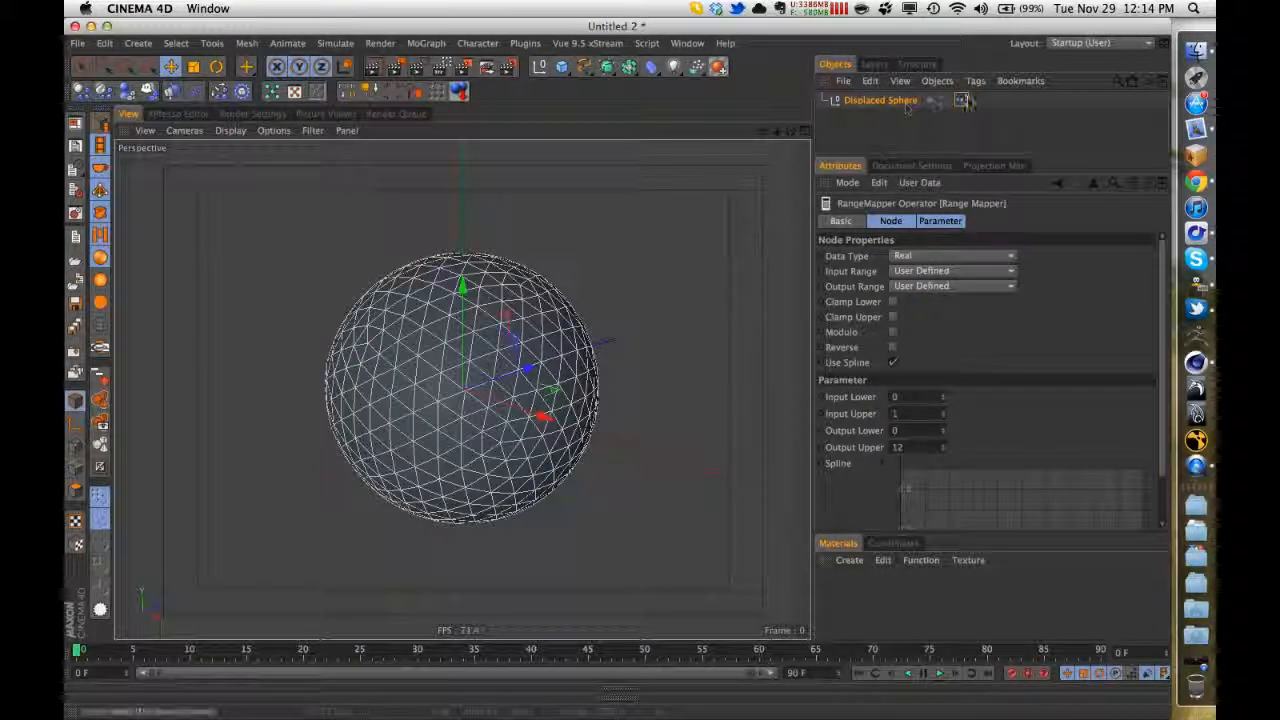
left_click(875, 64)
left_click(940, 112)
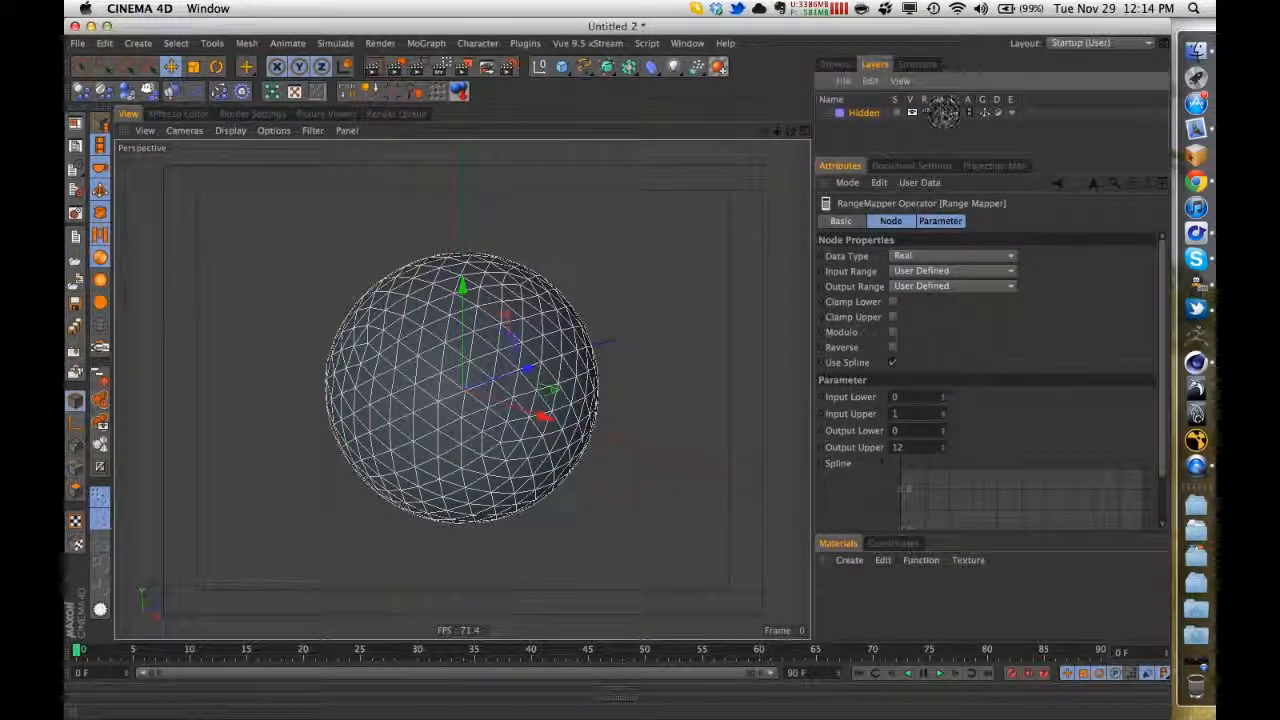
left_click(835, 64)
left_click(880, 132)
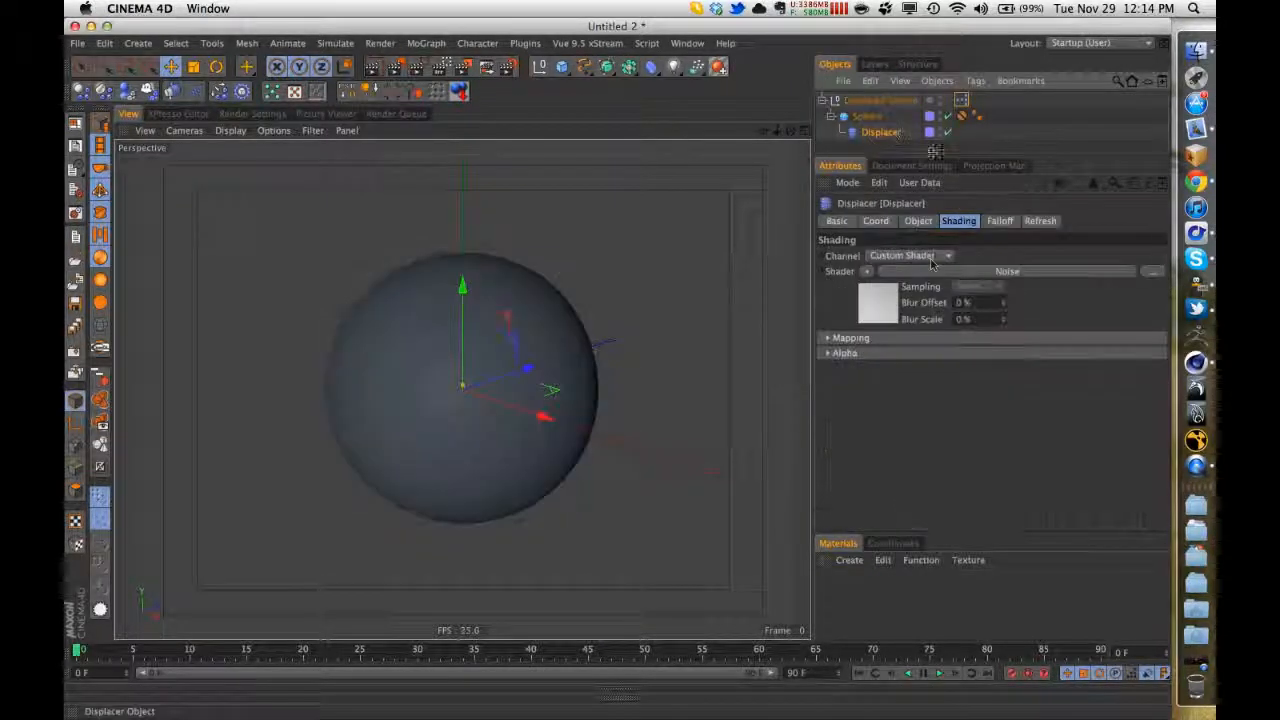
- Open the Displacer's Noise shader and check its Global Scale value
left_click(888, 302)
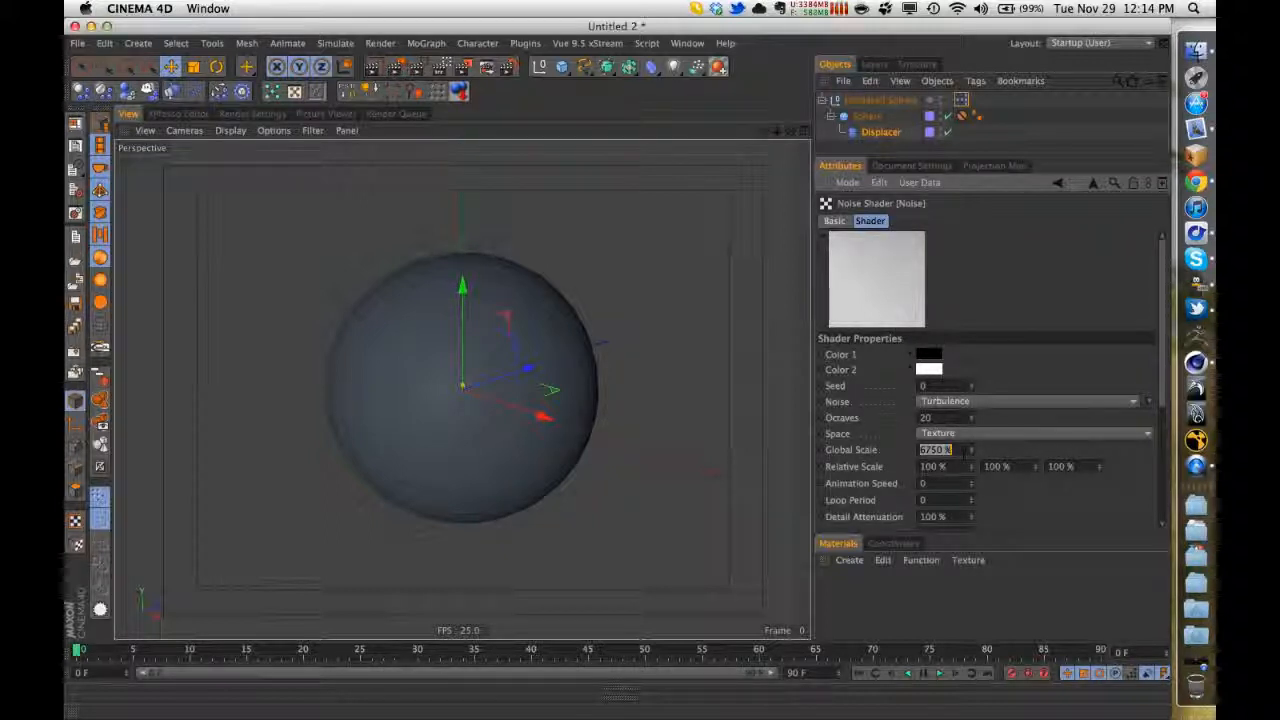
type("6750")
key("Tab")
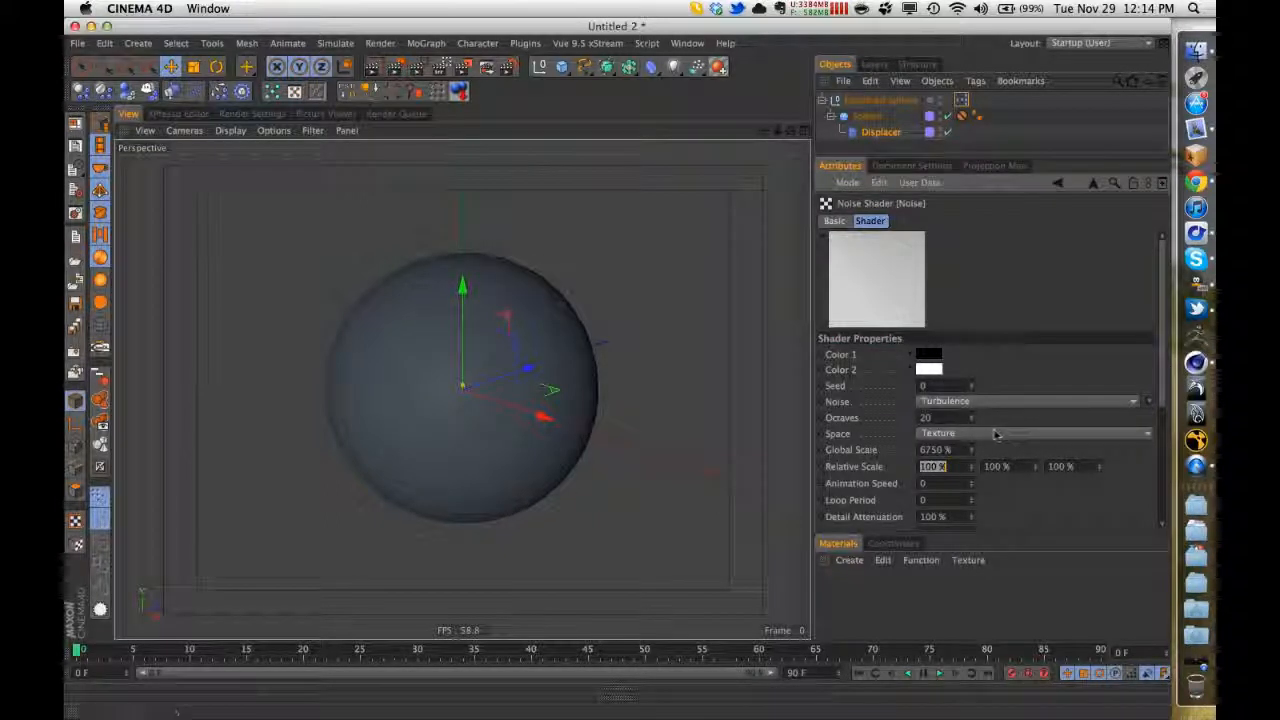
- Compare the Range Mapper feeding the Noise's Global Scale with its counterpart in the Displaced Sphere.c4d document
left_click(178, 113)
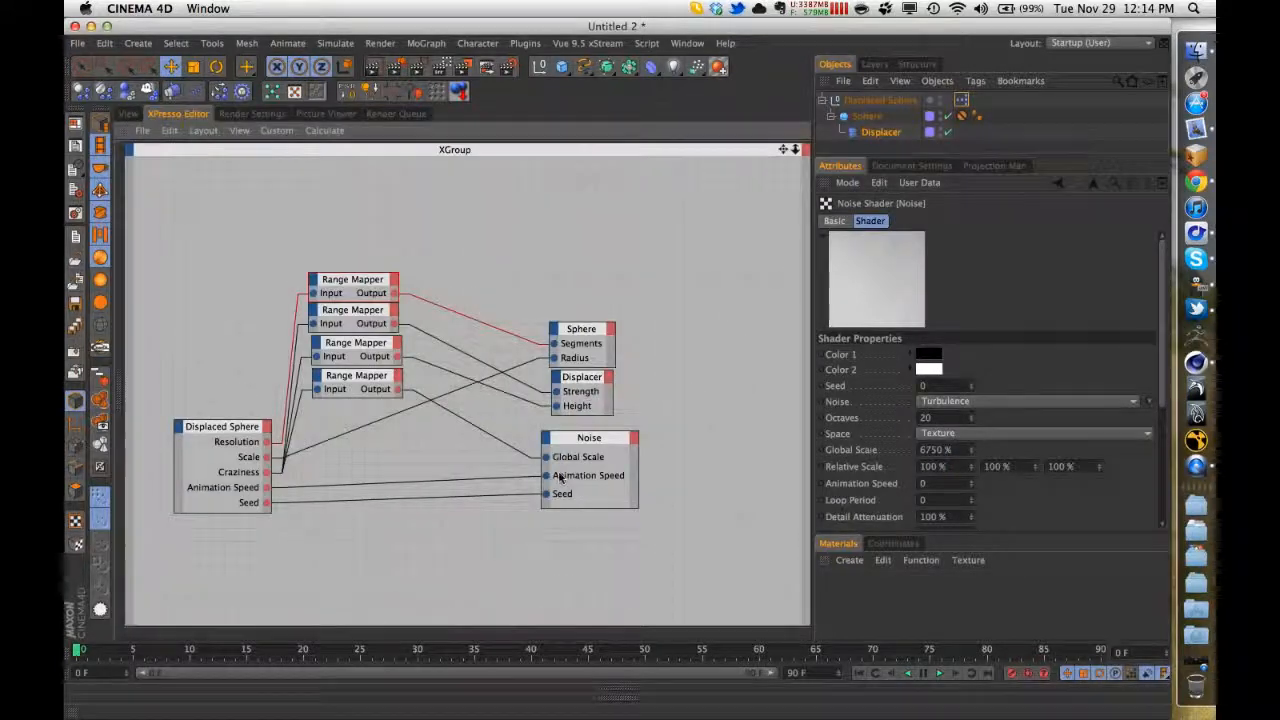
left_click(370, 377)
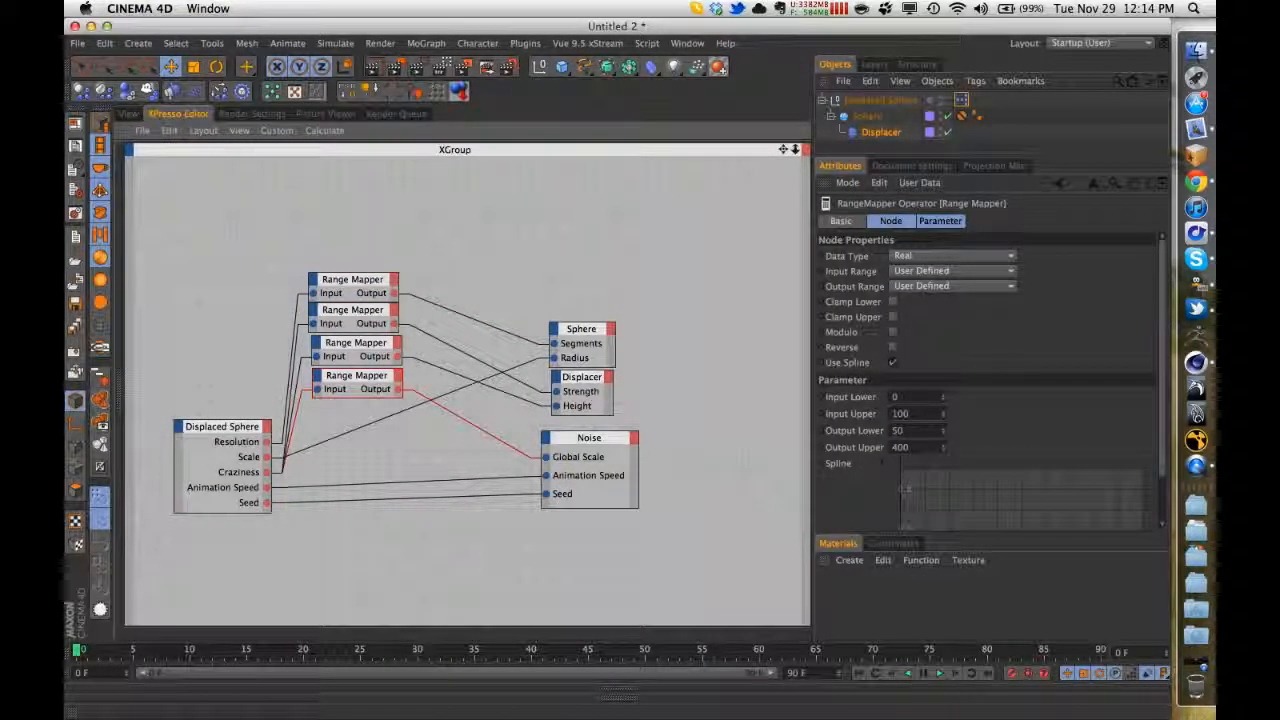
left_click(76, 147)
left_click(150, 165)
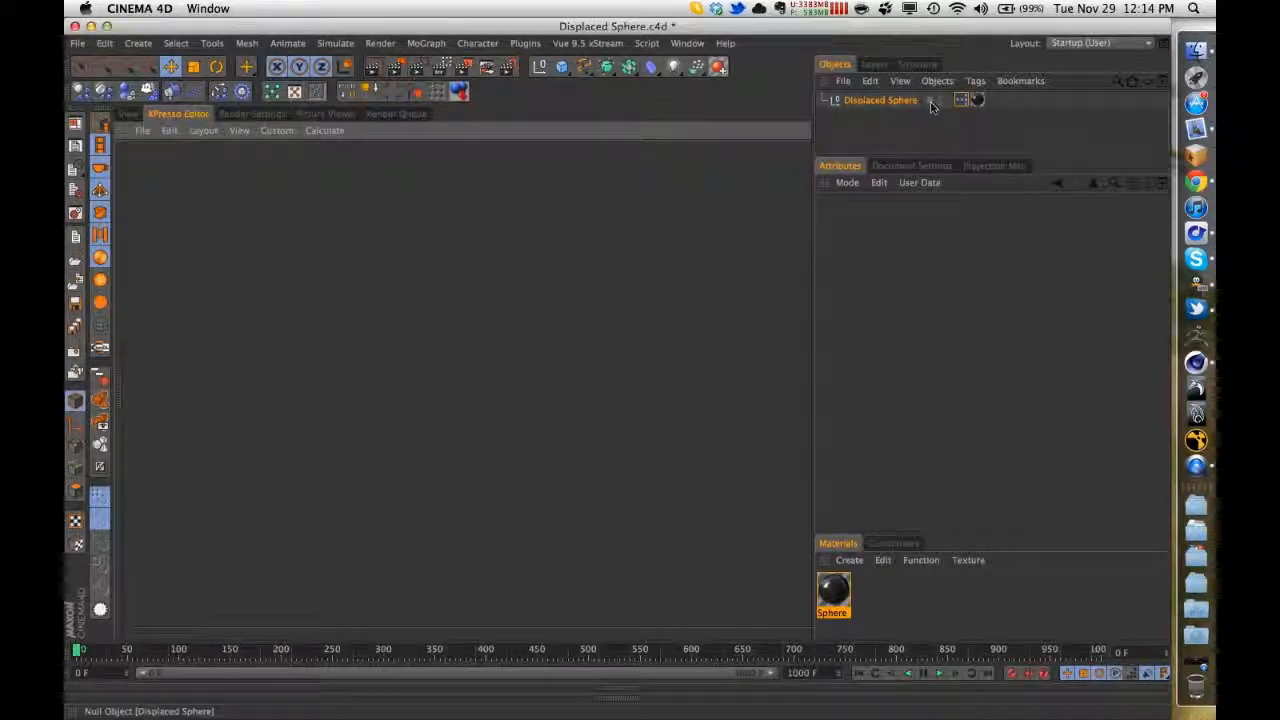
double_click(960, 100)
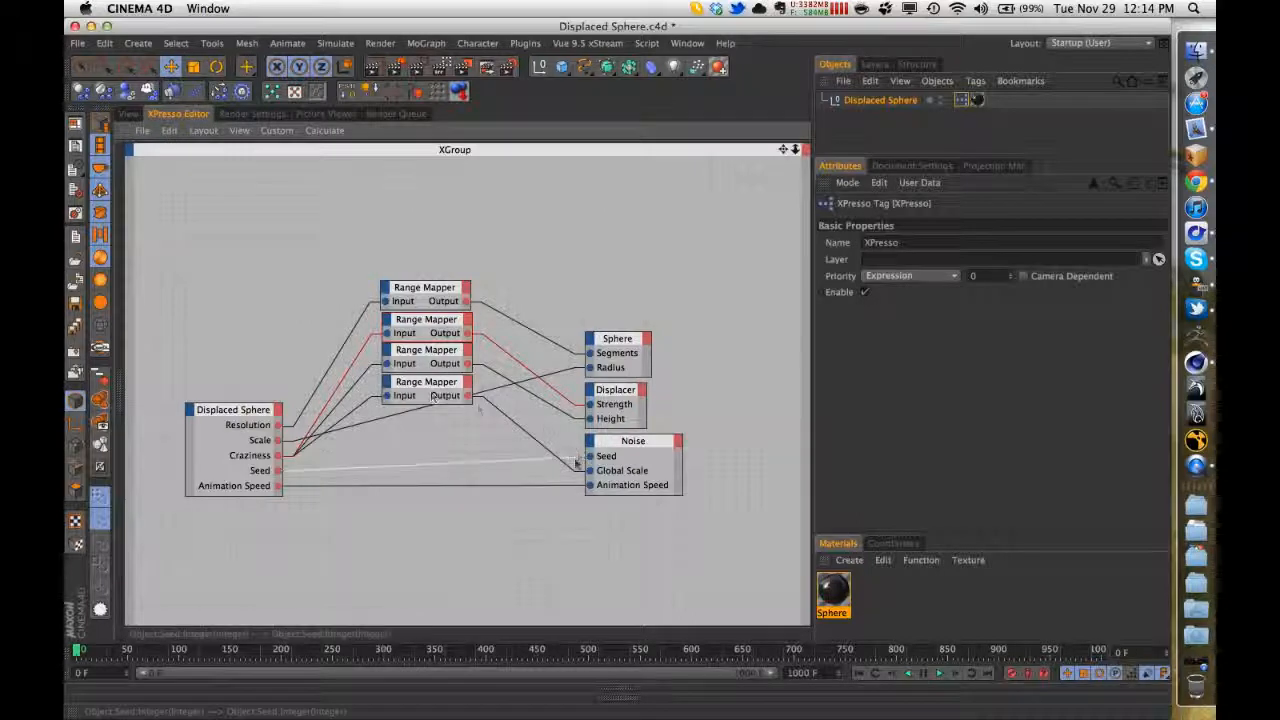
left_click(432, 383)
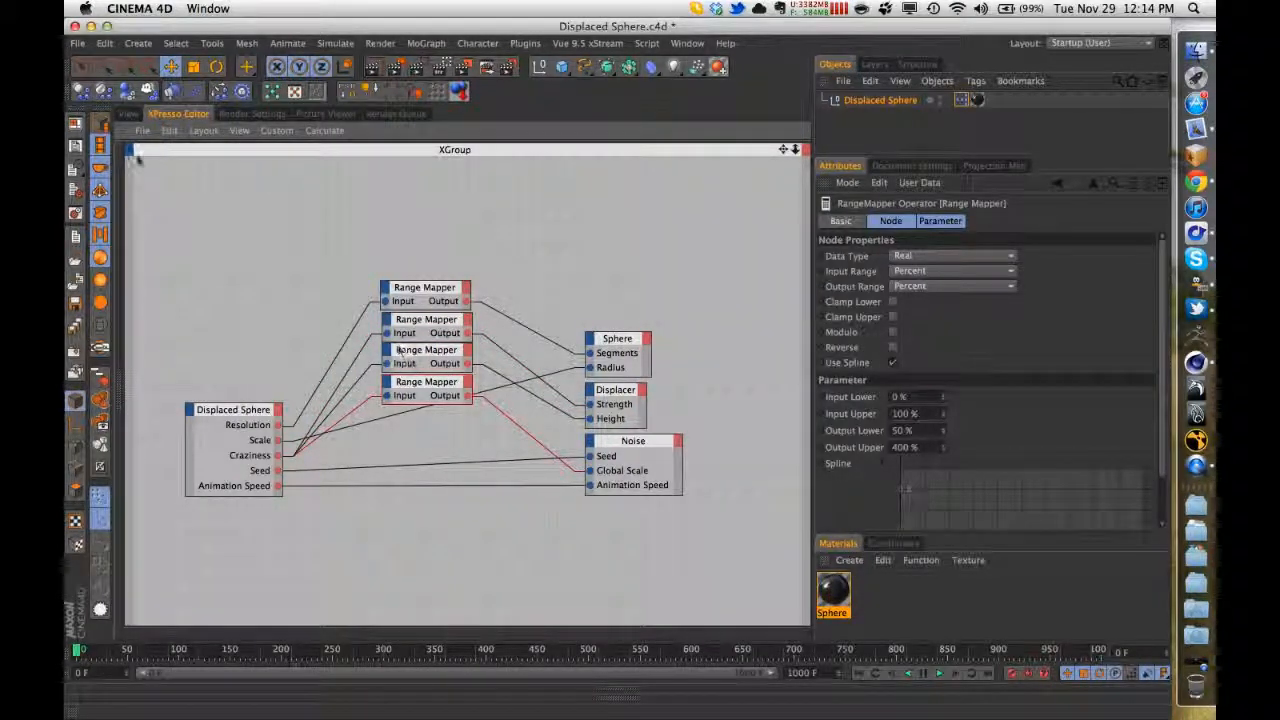
- Return to the Untitled 2 graph and set Input Range and Output Range to Percent on the Range Mapper feeding Global Scale
left_click(76, 125)
left_click(96, 147)
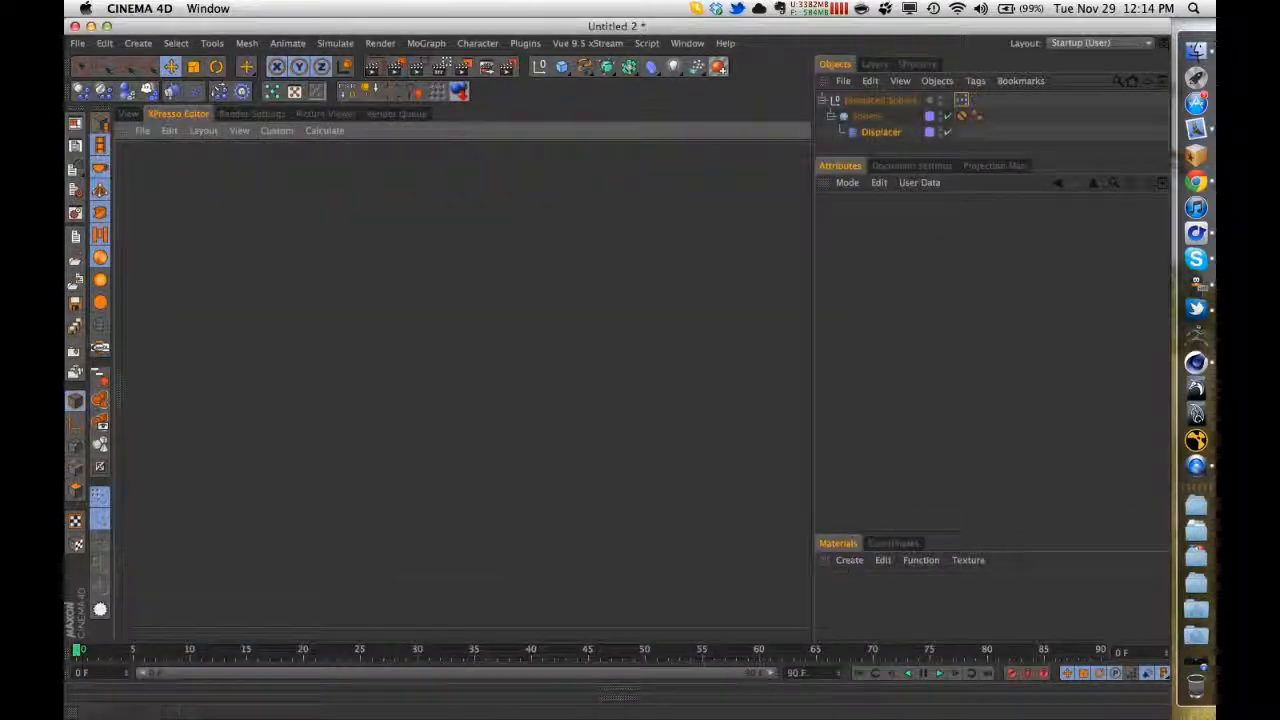
double_click(960, 99)
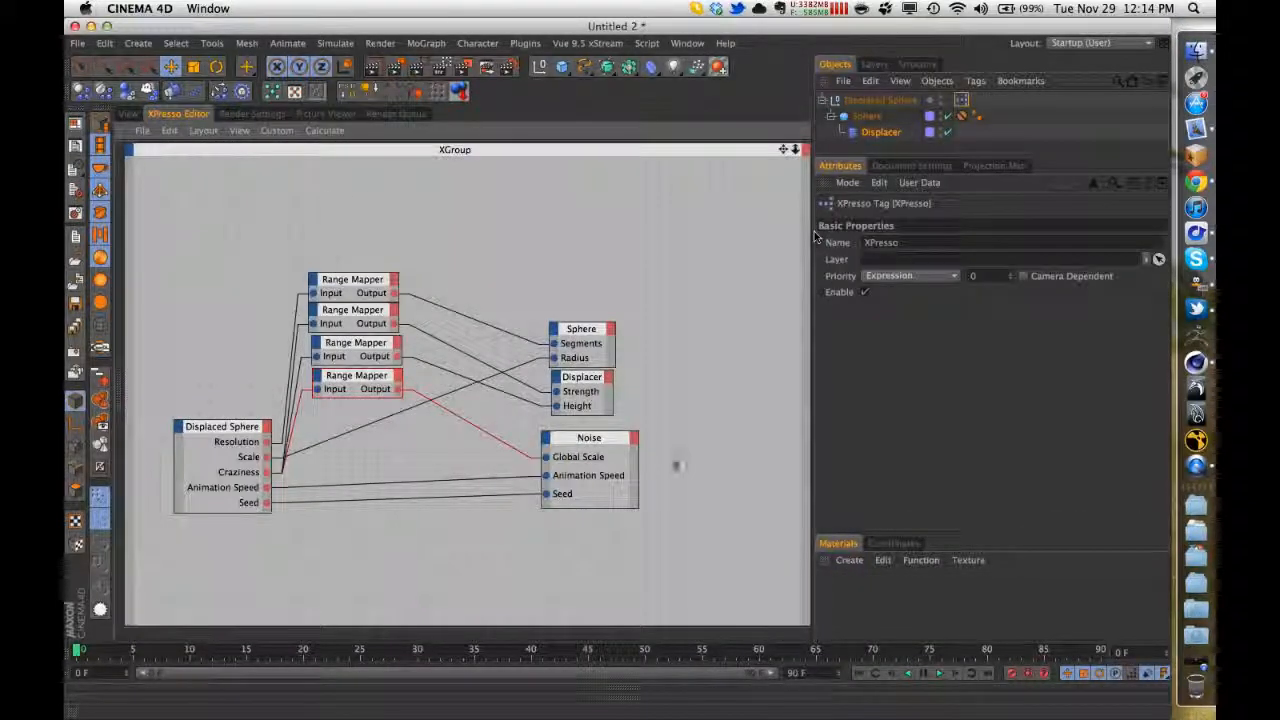
left_click(342, 377)
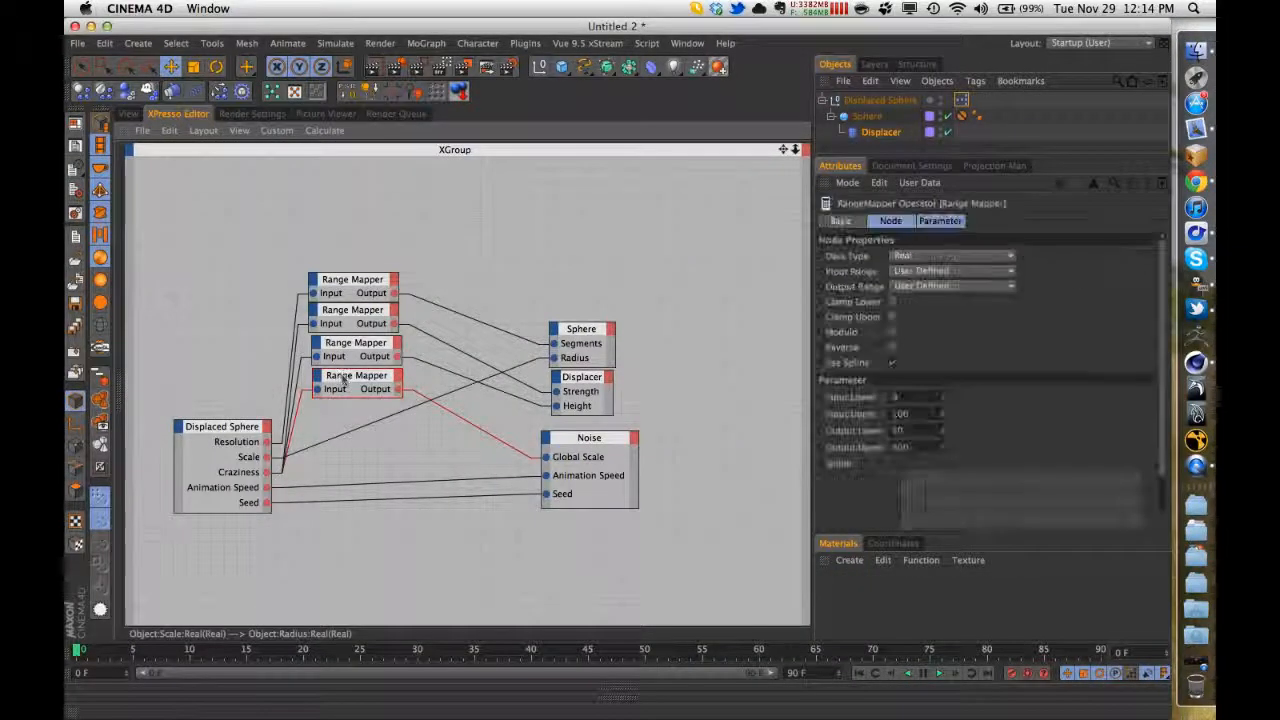
left_click(930, 287)
left_click(910, 336)
left_click(950, 286)
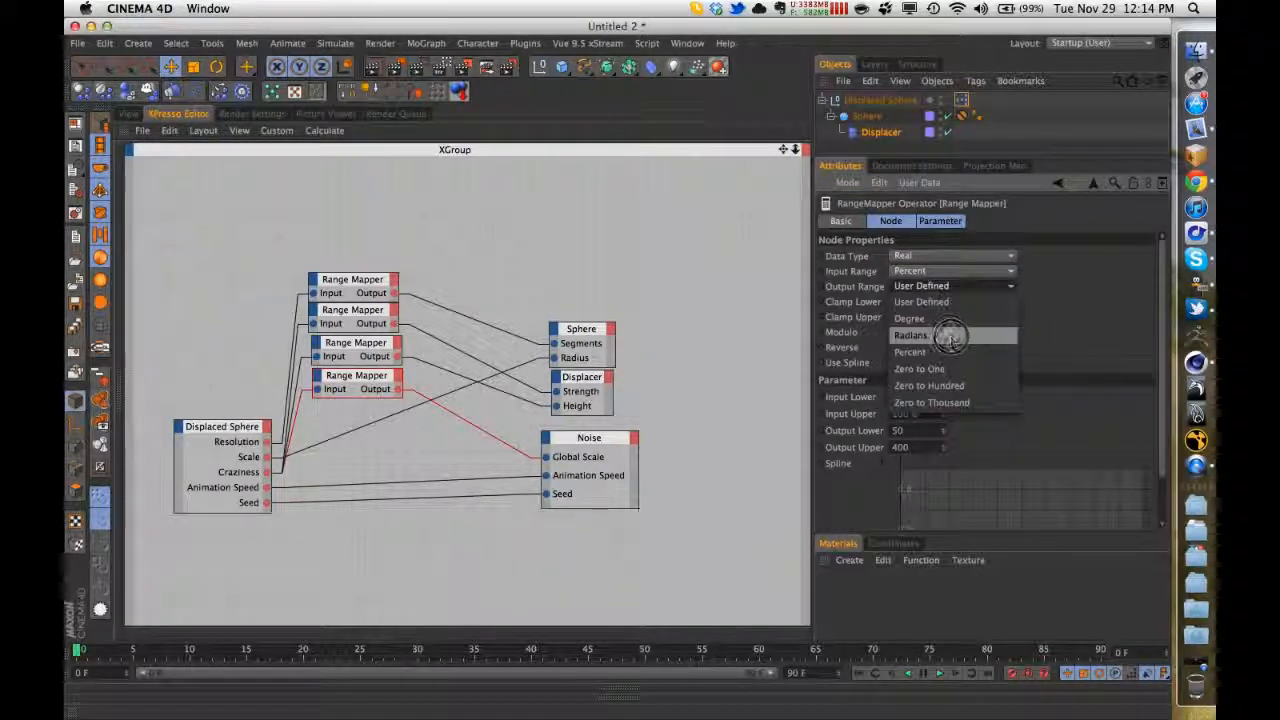
left_click(948, 353)
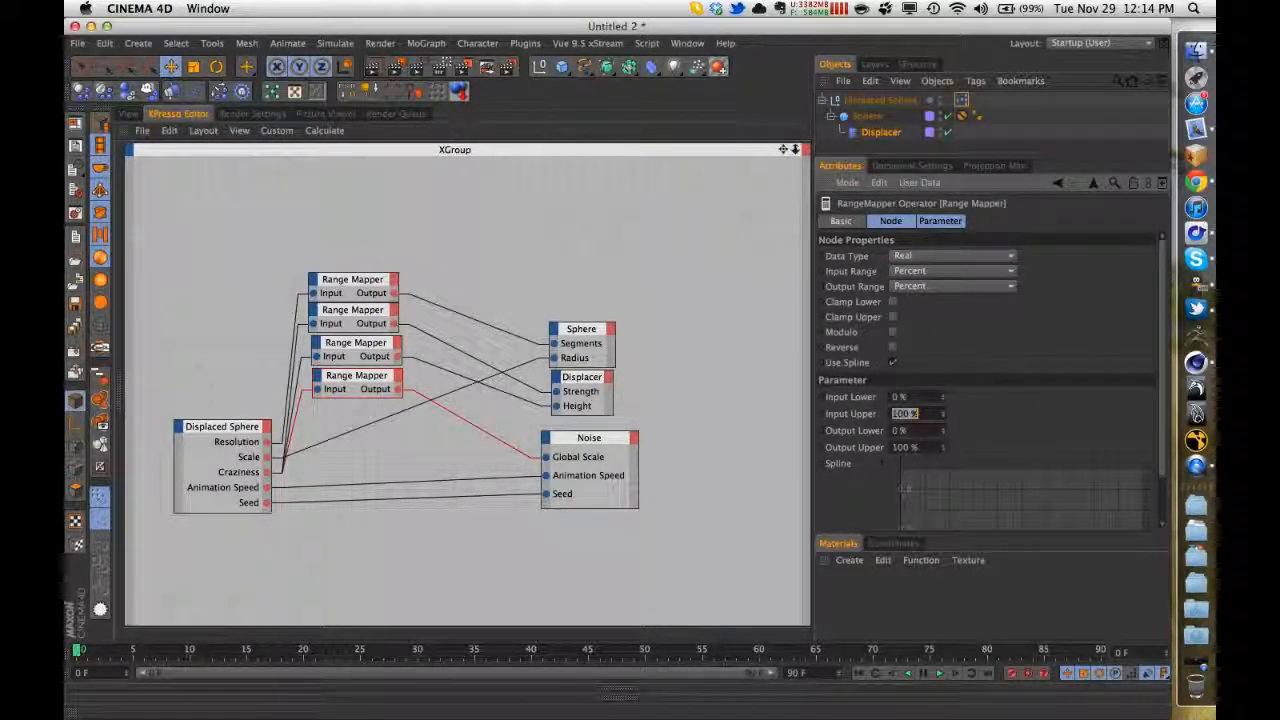
- Set Output Lower to 50 % and Output Upper to 400 % on the Range Mapper feeding the Noise's Global Scale
left_click(903, 430)
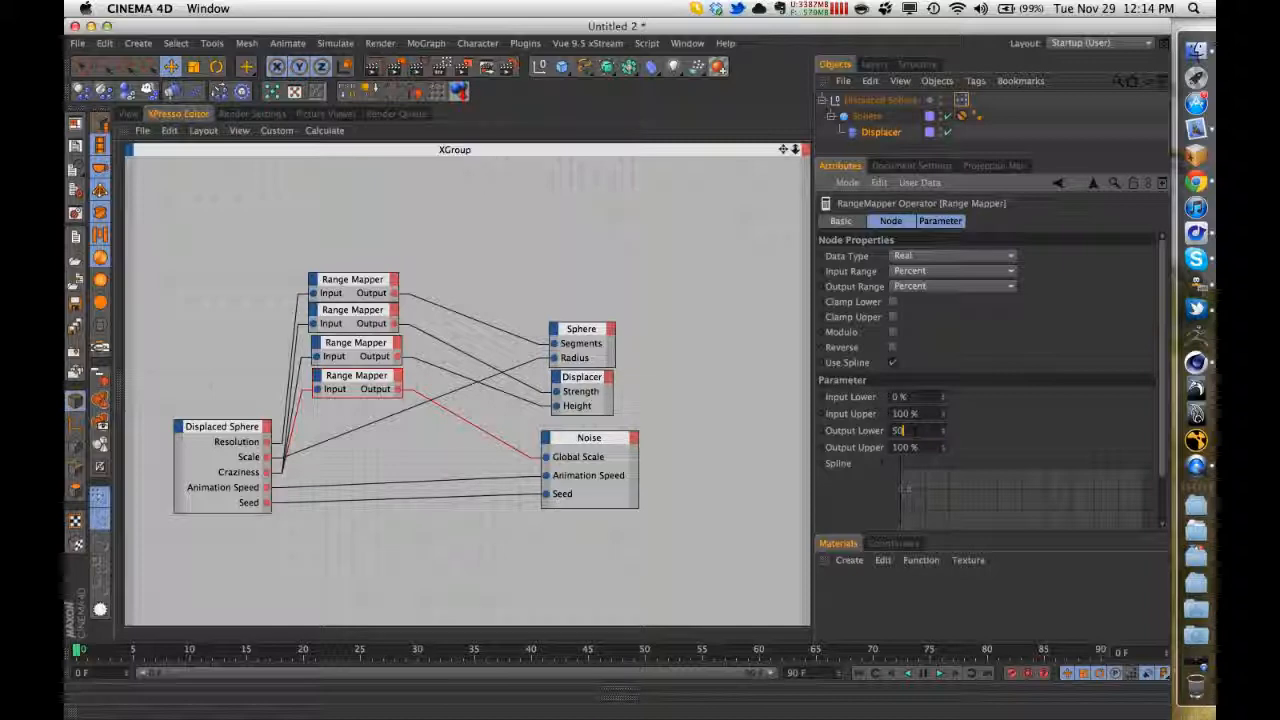
type("50")
key("Tab")
type("400")
key("Return")
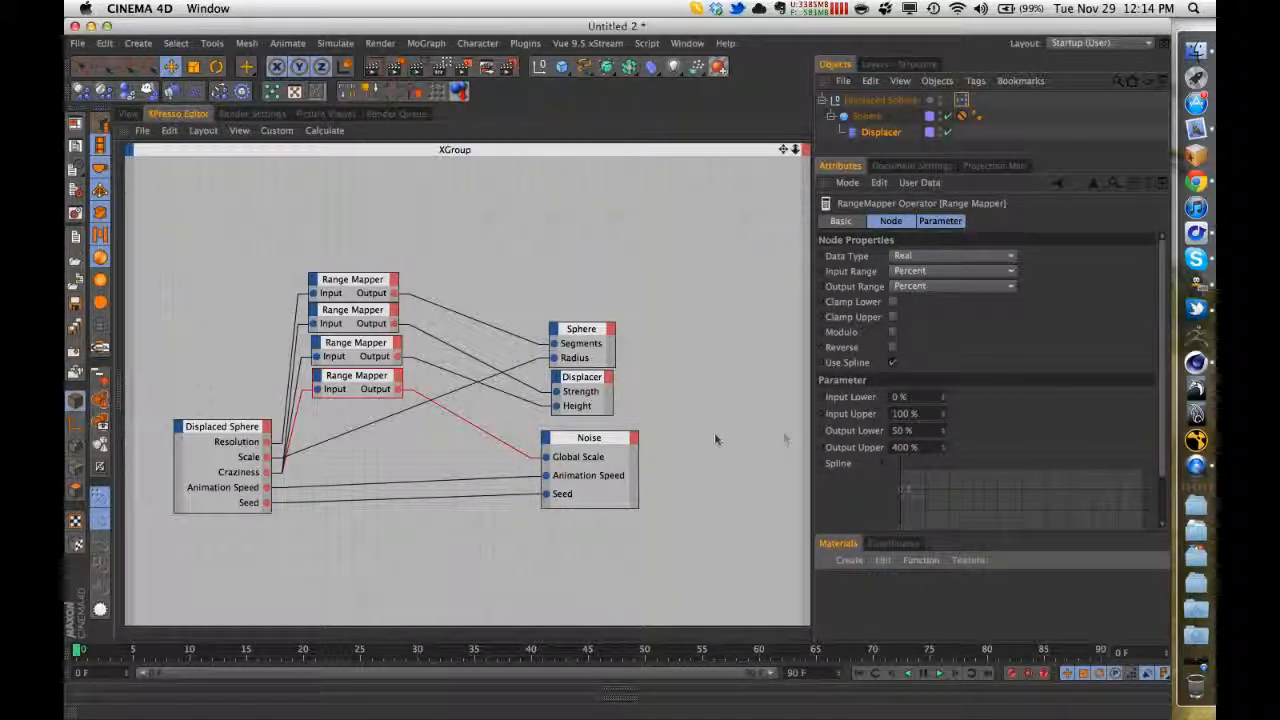
key("super+s")
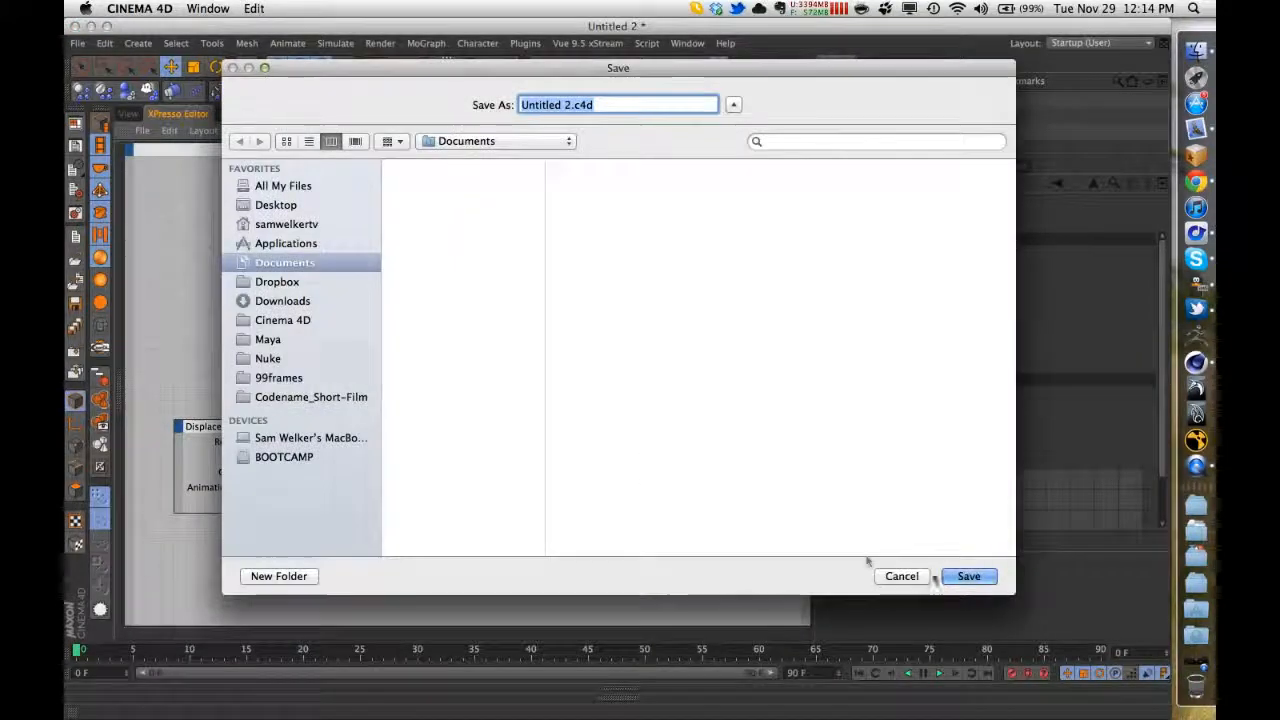
left_click(901, 576)
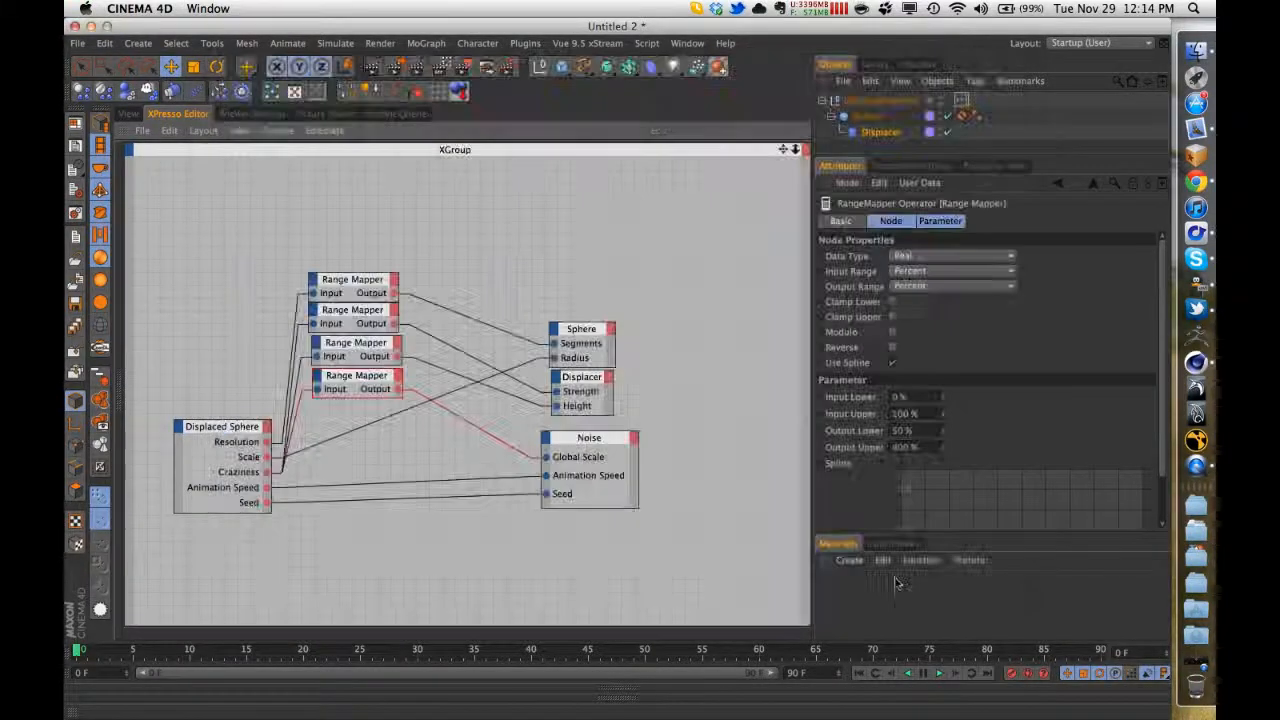
- Raise the Displaced Sphere's Craziness to 500 % while watching the sphere in the 3D view
left_click(127, 114)
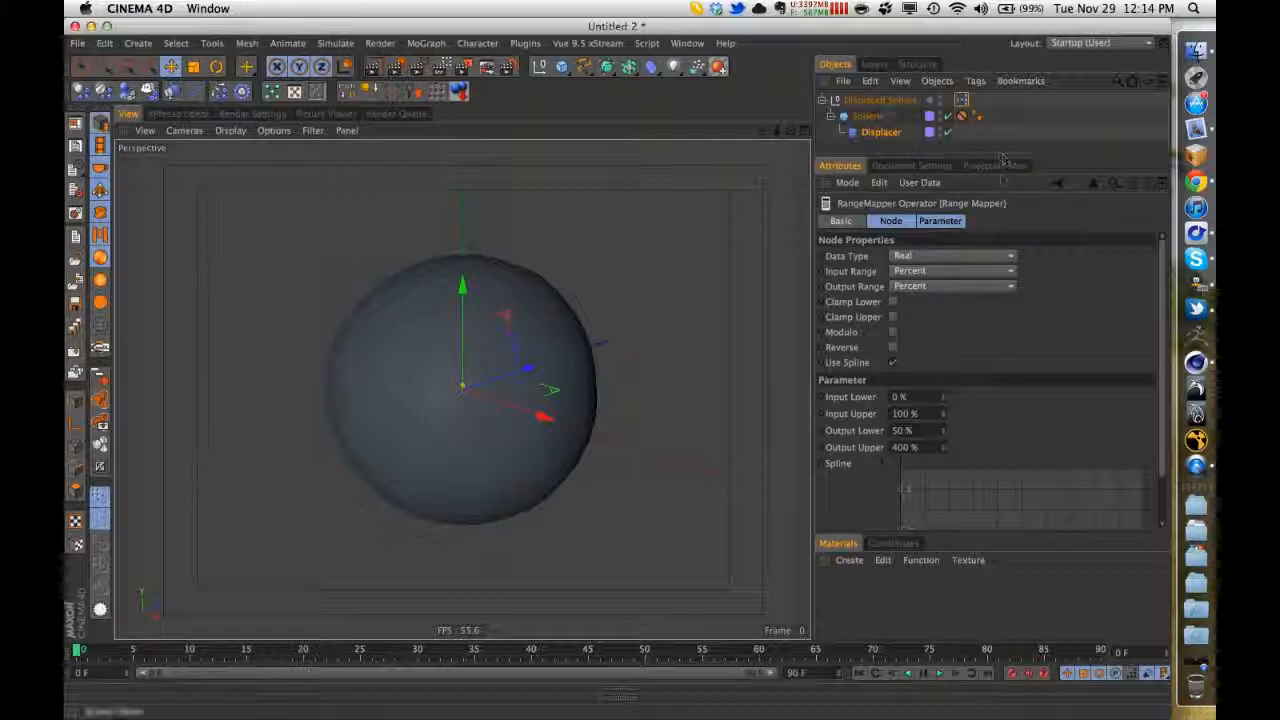
left_click(880, 100)
left_click_drag(974, 293, 1165, 299)
- Review the settings of the Range Mappers feeding Height, Strength and Segments, and the Displaced Sphere node in the XPresso graph
double_click(961, 100)
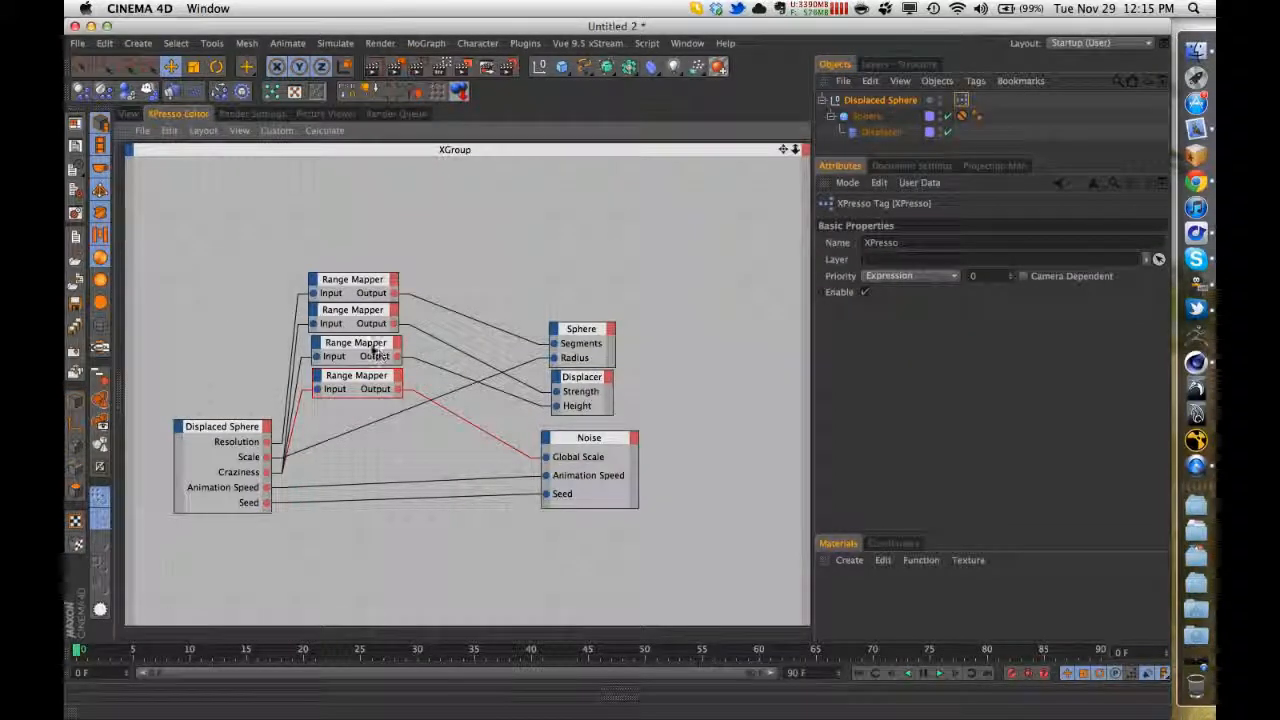
left_click(372, 347)
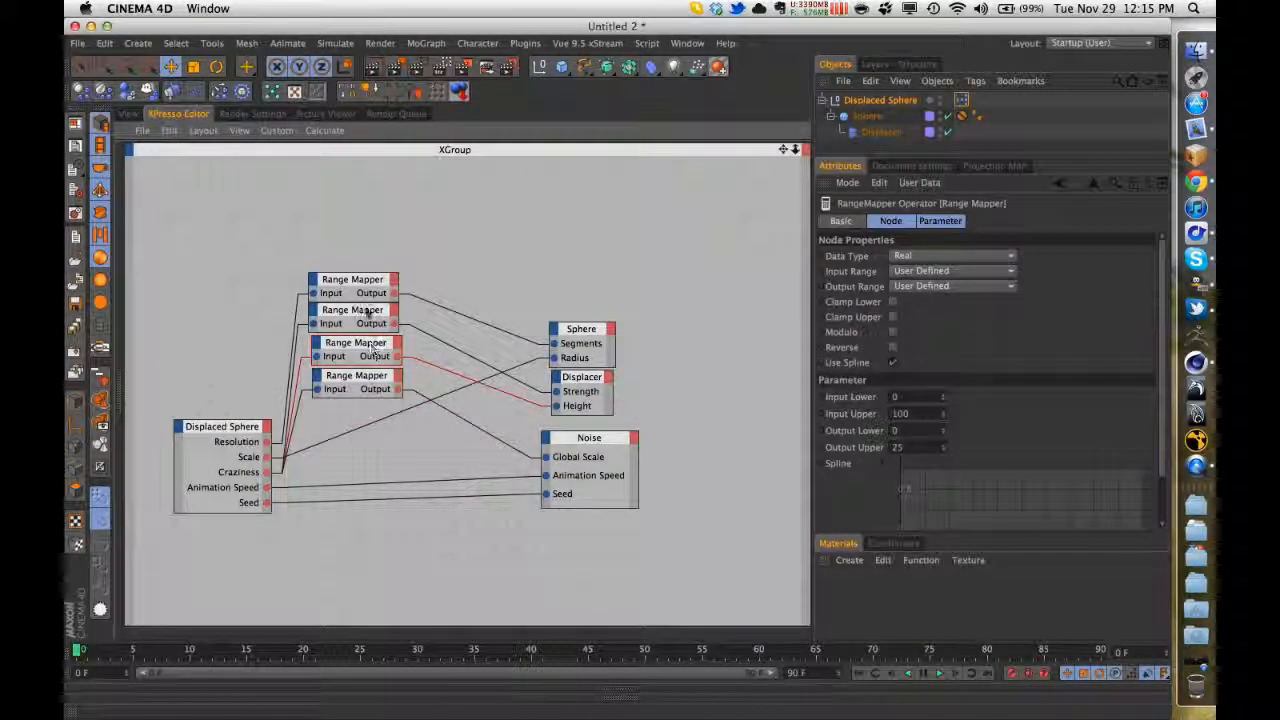
left_click(365, 313)
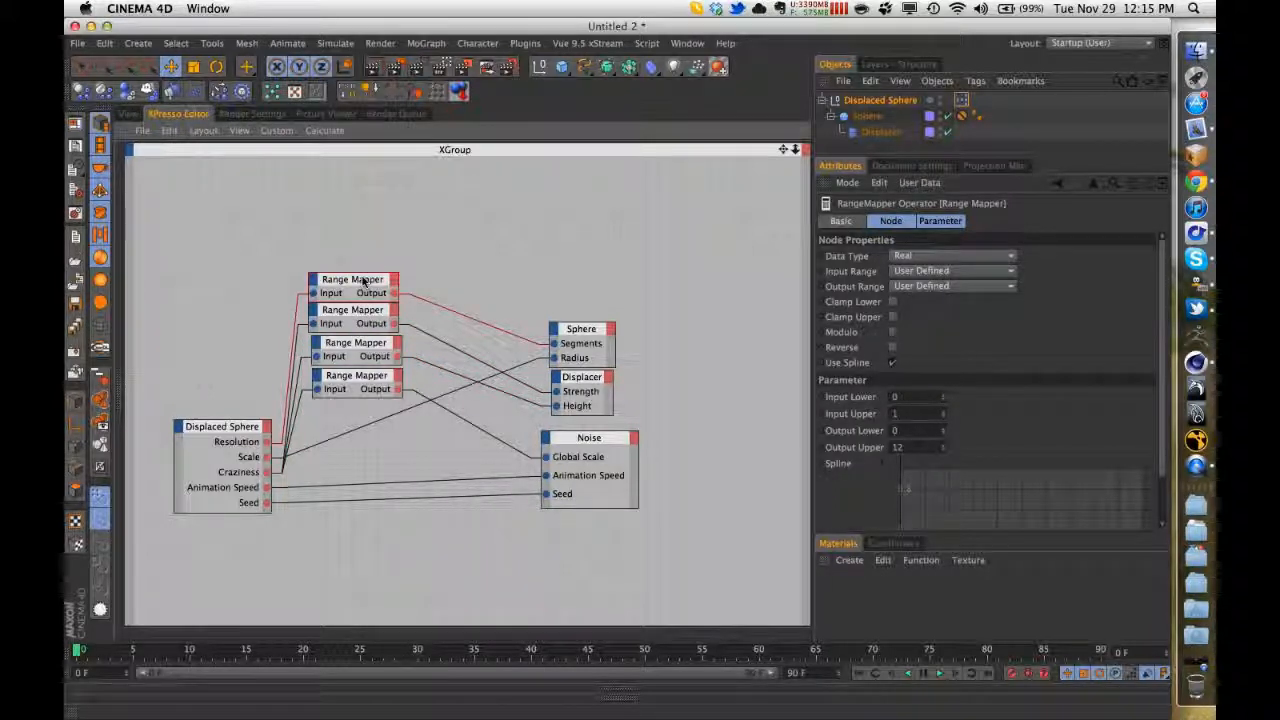
left_click_drag(194, 422, 156, 411)
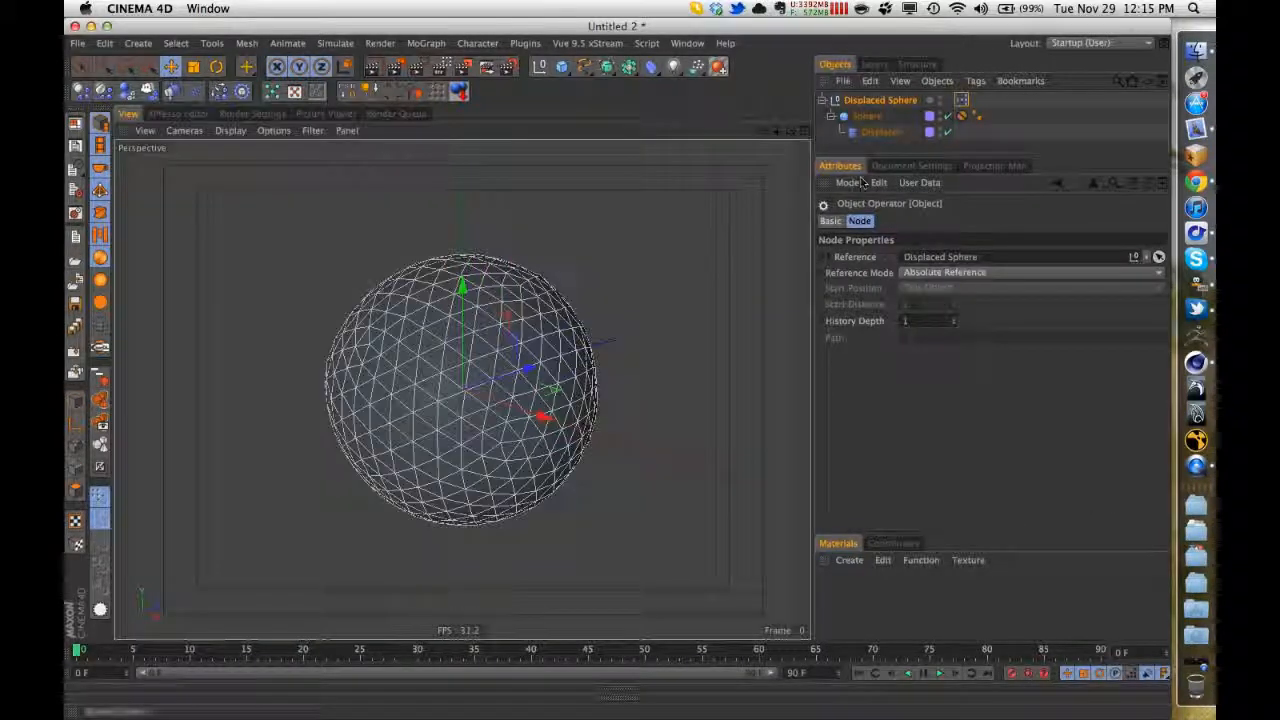
- Test the Displaced Sphere's controls on the timeline with Scale at 100 cm, Craziness at 500 % and Animation Speed at 1
left_click(880, 100)
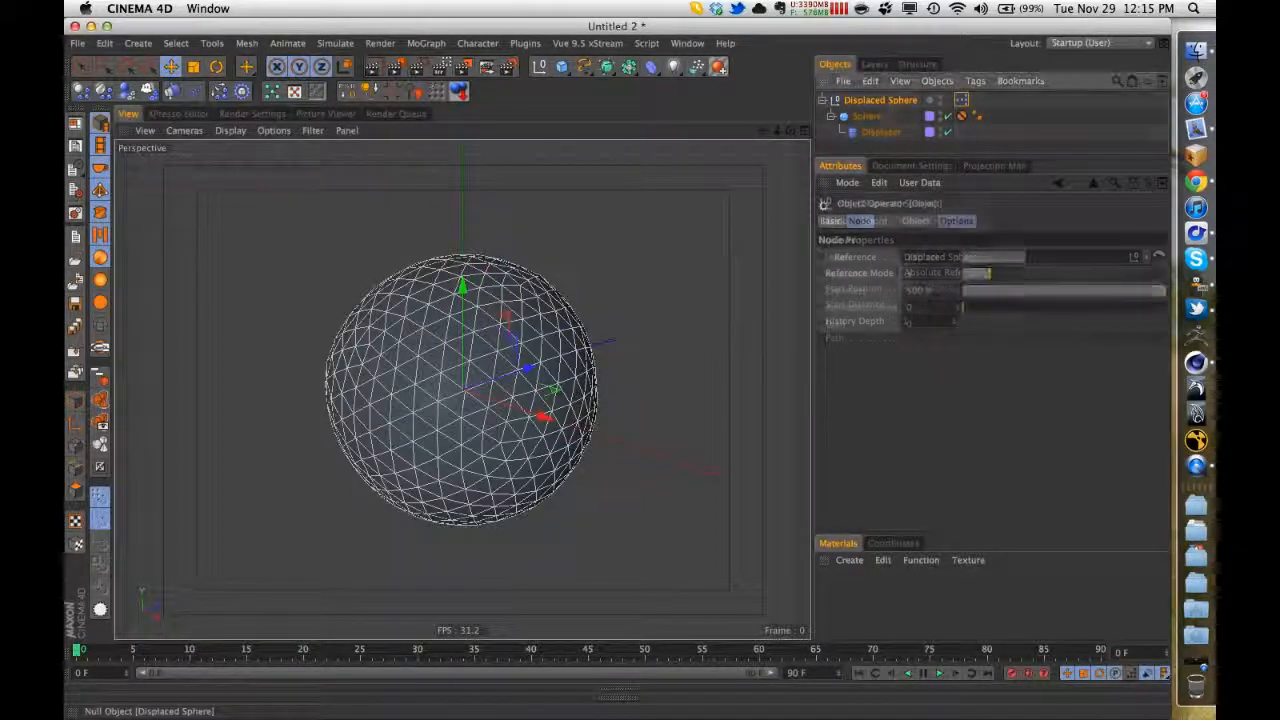
left_click_drag(968, 260, 1053, 257)
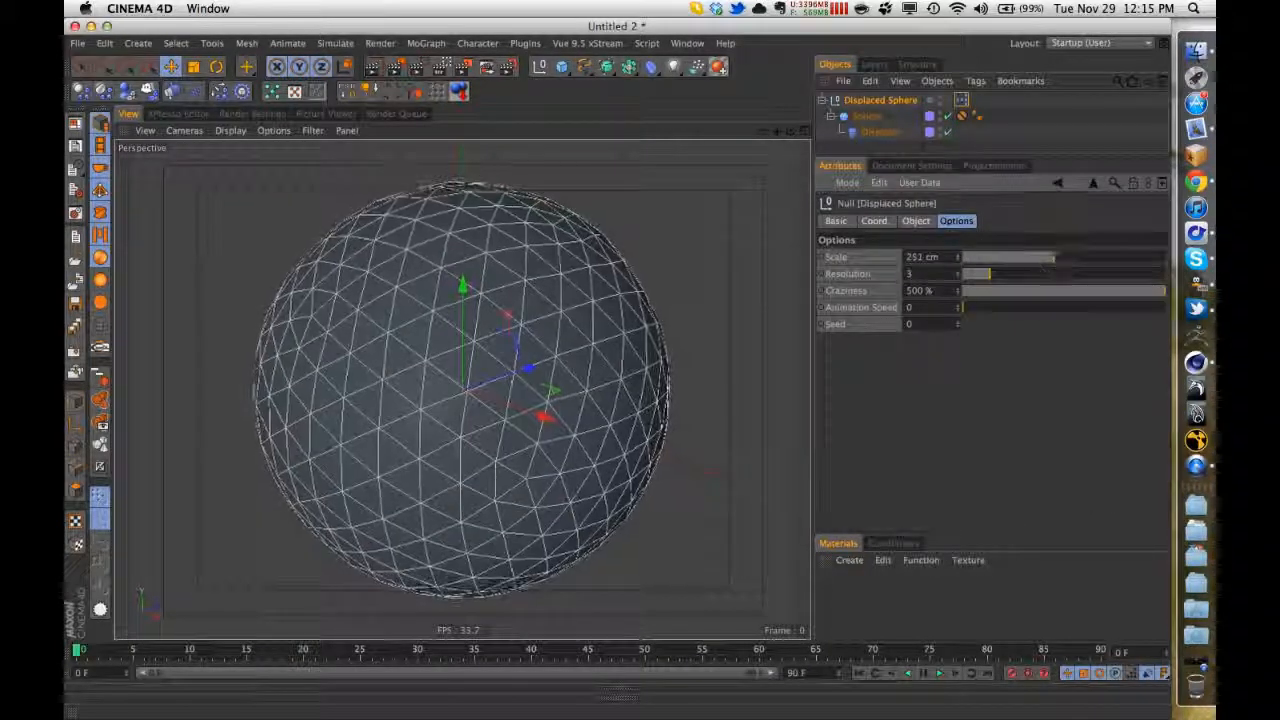
left_click_drag(982, 292, 1184, 288)
left_click_drag(1075, 300, 1033, 305)
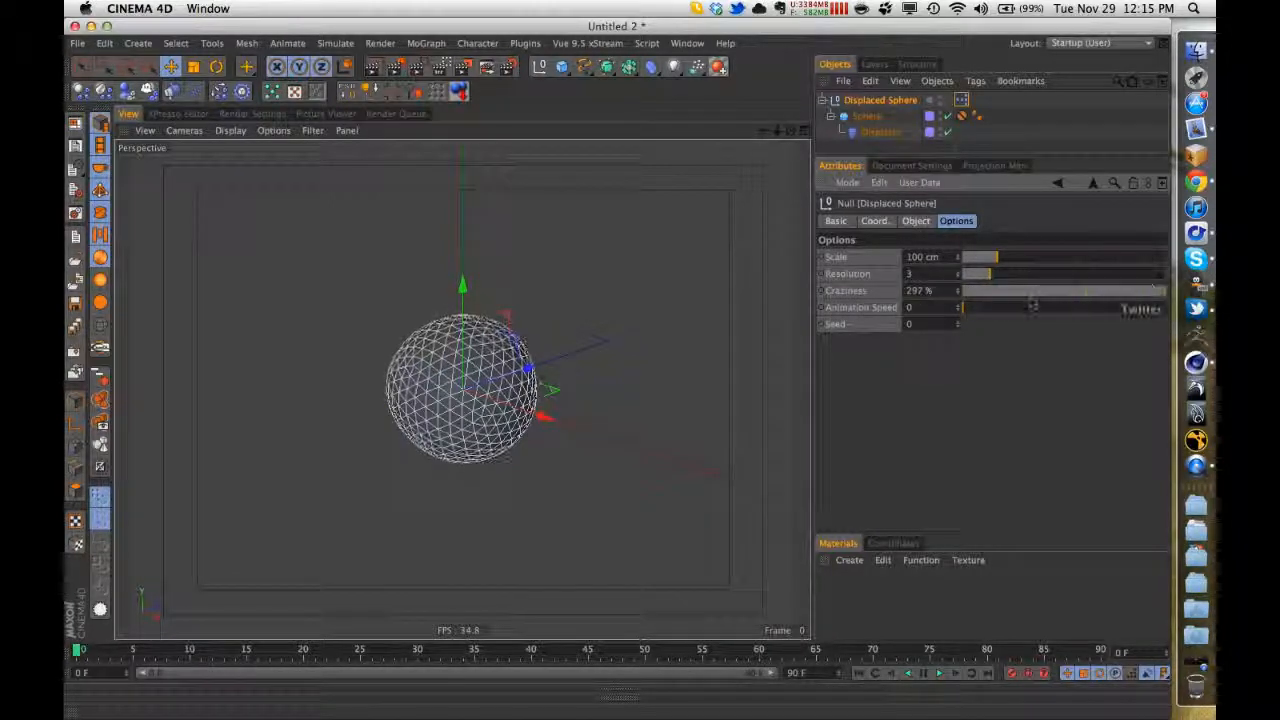
left_click(985, 307)
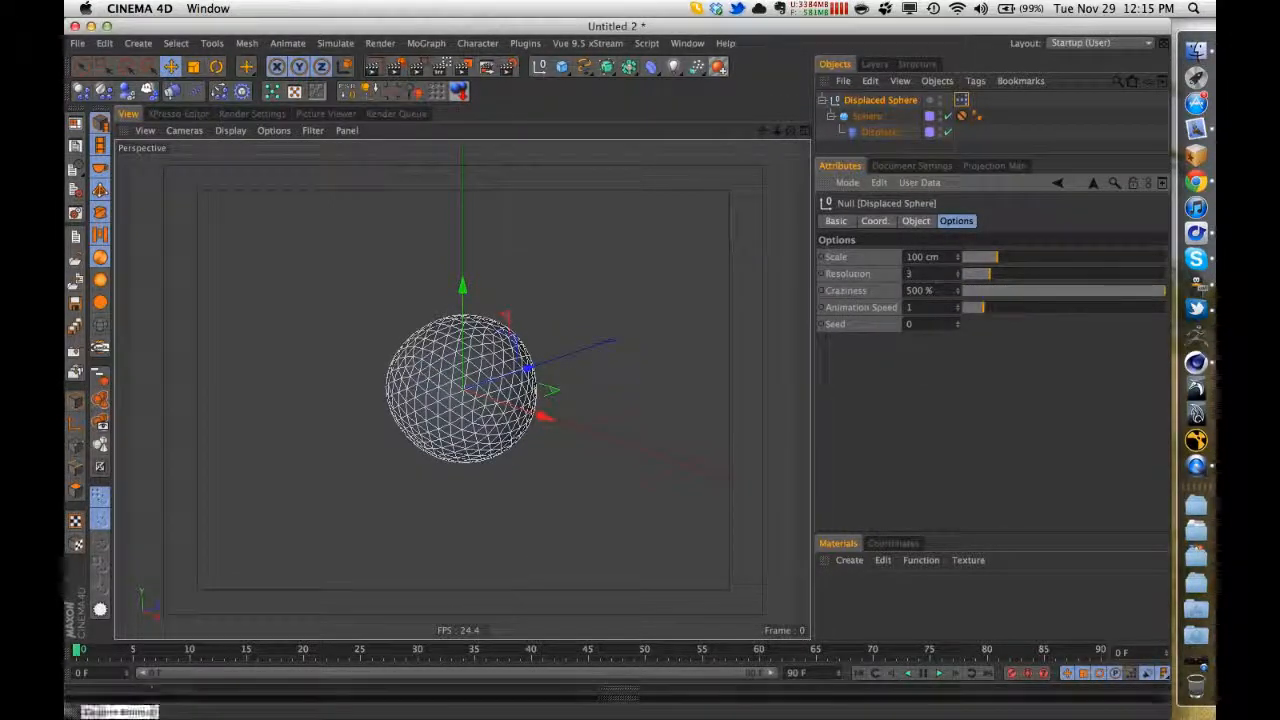
mouse_move(78, 651)
left_mouse_down()
mouse_move(694, 651)
mouse_move(80, 651)
left_mouse_up()
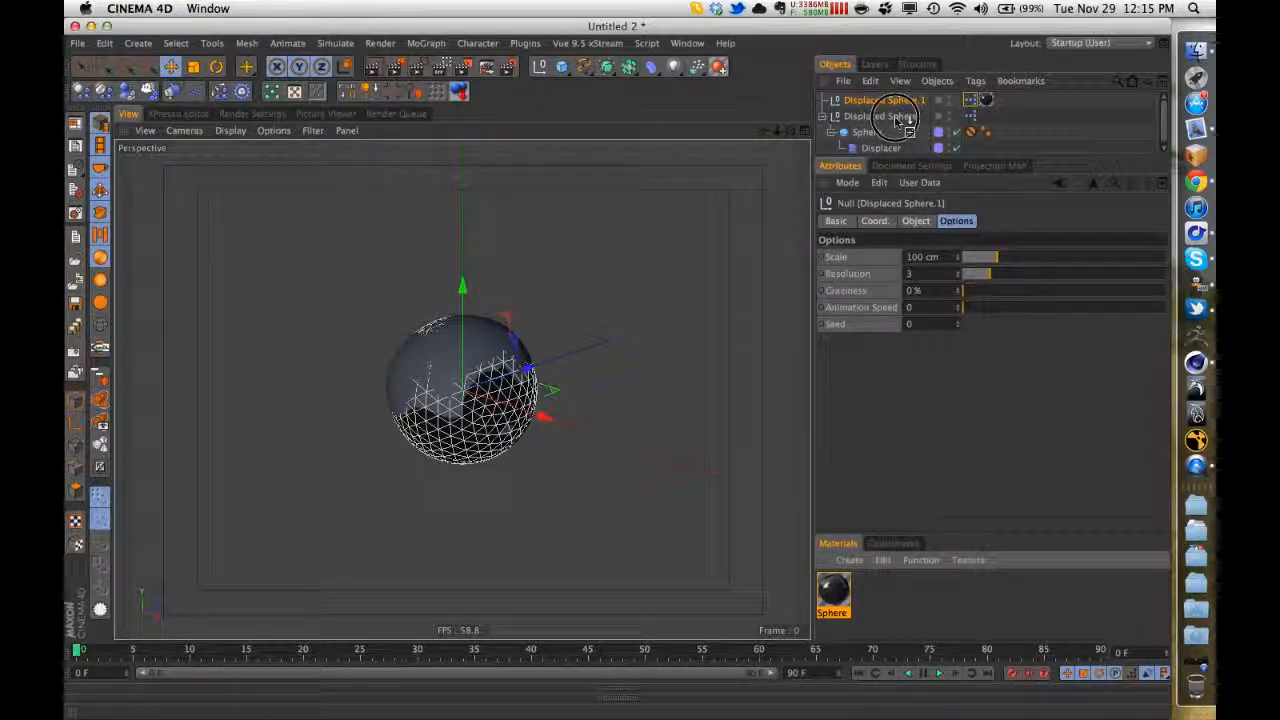
- Copy the Sphere texture tag onto the Displaced Sphere null and toggle Displaced Sphere.1's visibility to compare the two objects
left_click_drag(897, 118, 897, 117)
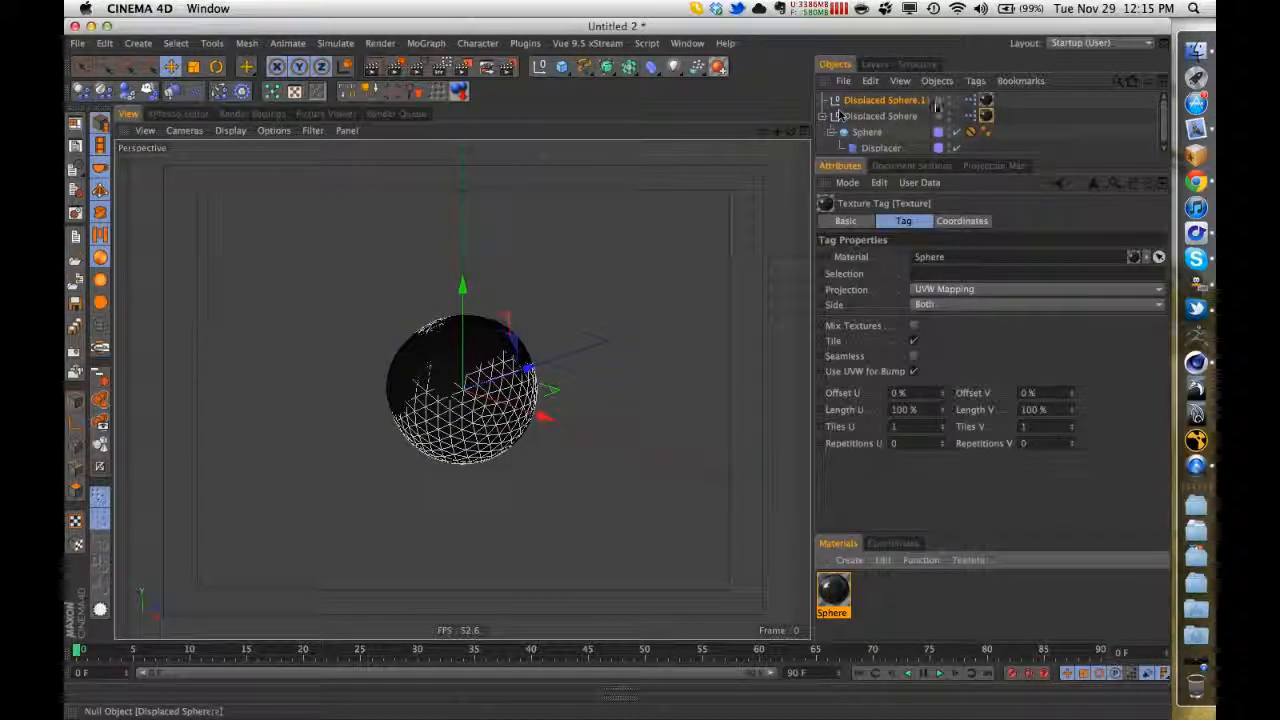
left_click(948, 102)
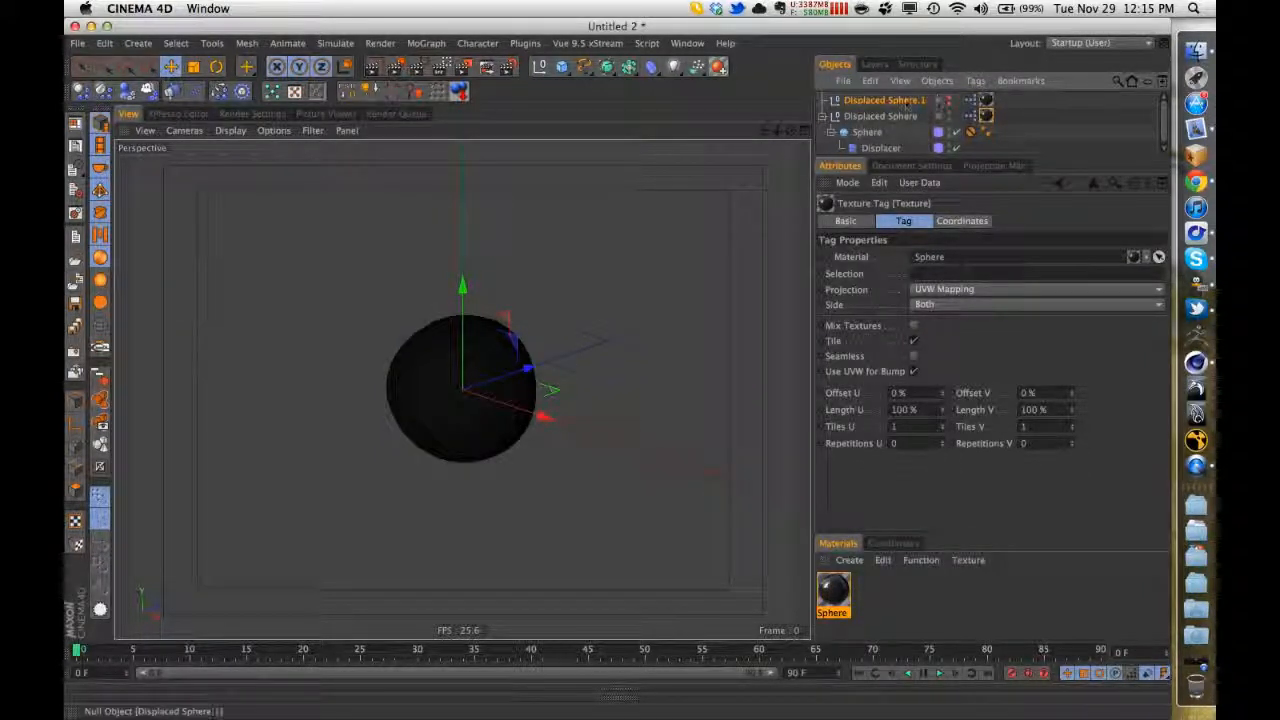
left_click(951, 104)
left_click(949, 102)
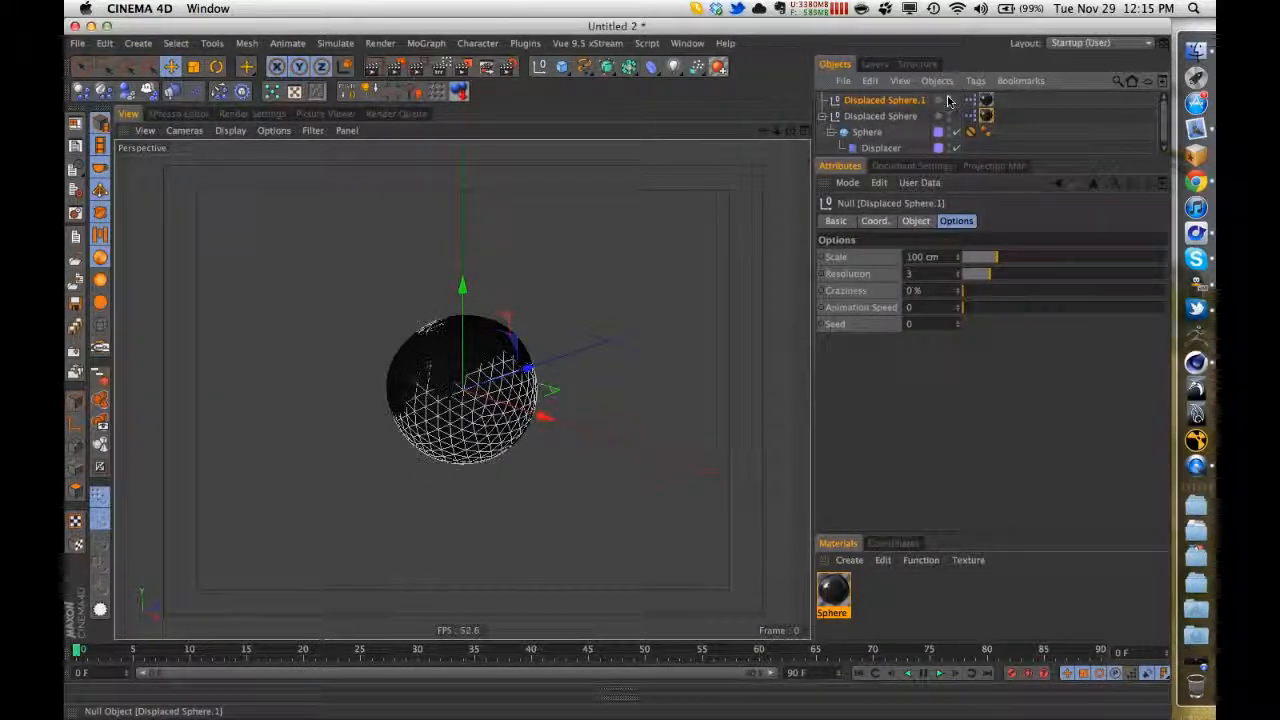
left_click(949, 102)
left_click(949, 102)
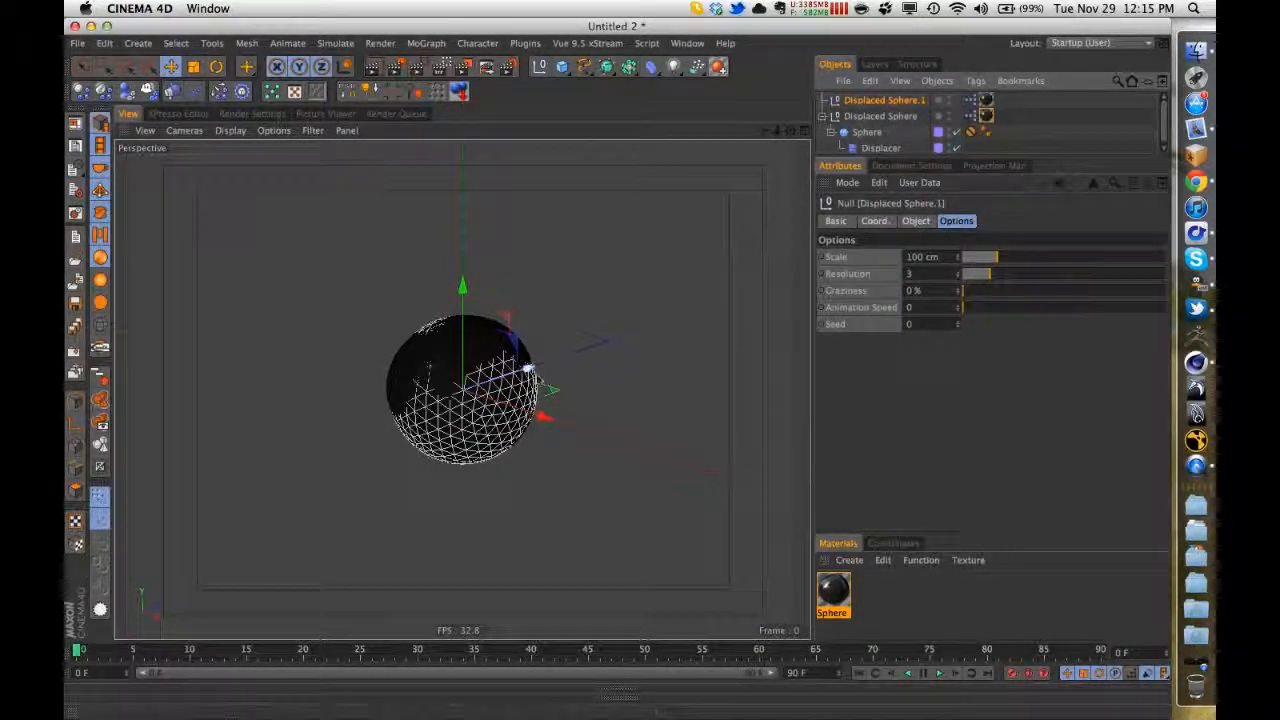
- Move Displaced Sphere.1 along its Z axis clear of the other sphere and raise its Craziness to 287 %
left_click_drag(528, 370, 699, 309)
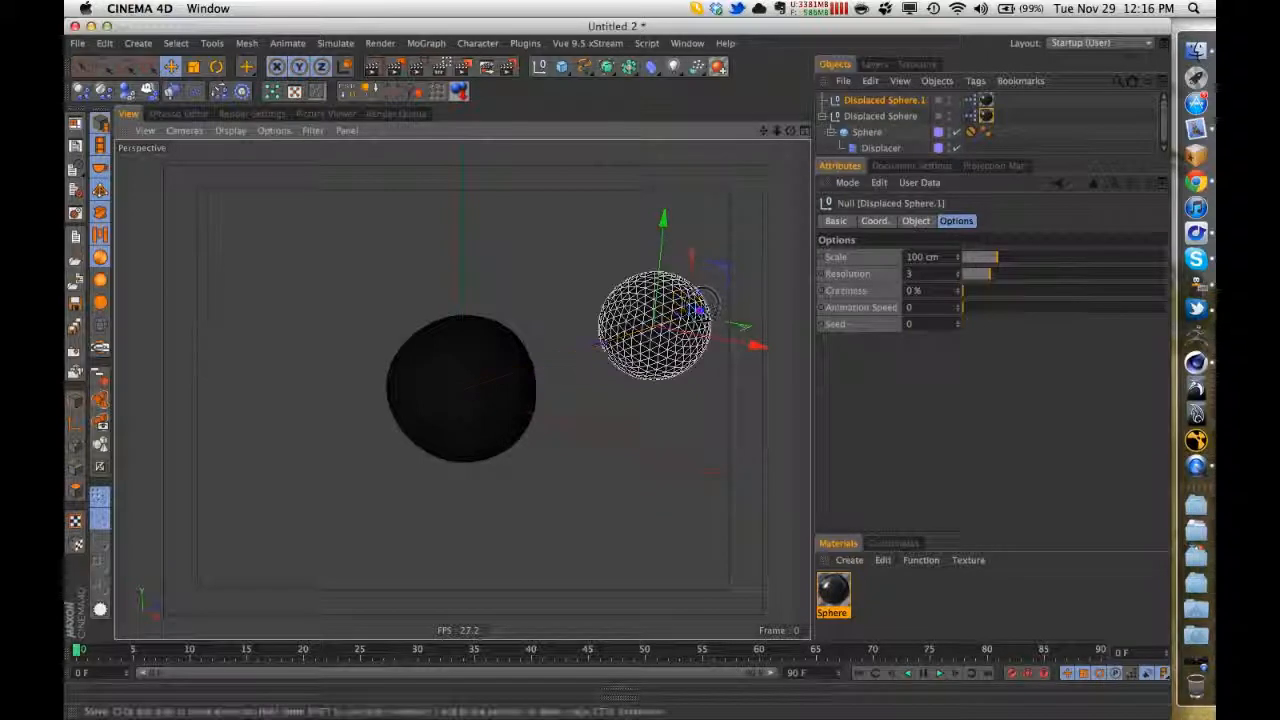
left_click_drag(645, 422, 490, 397, "alt")
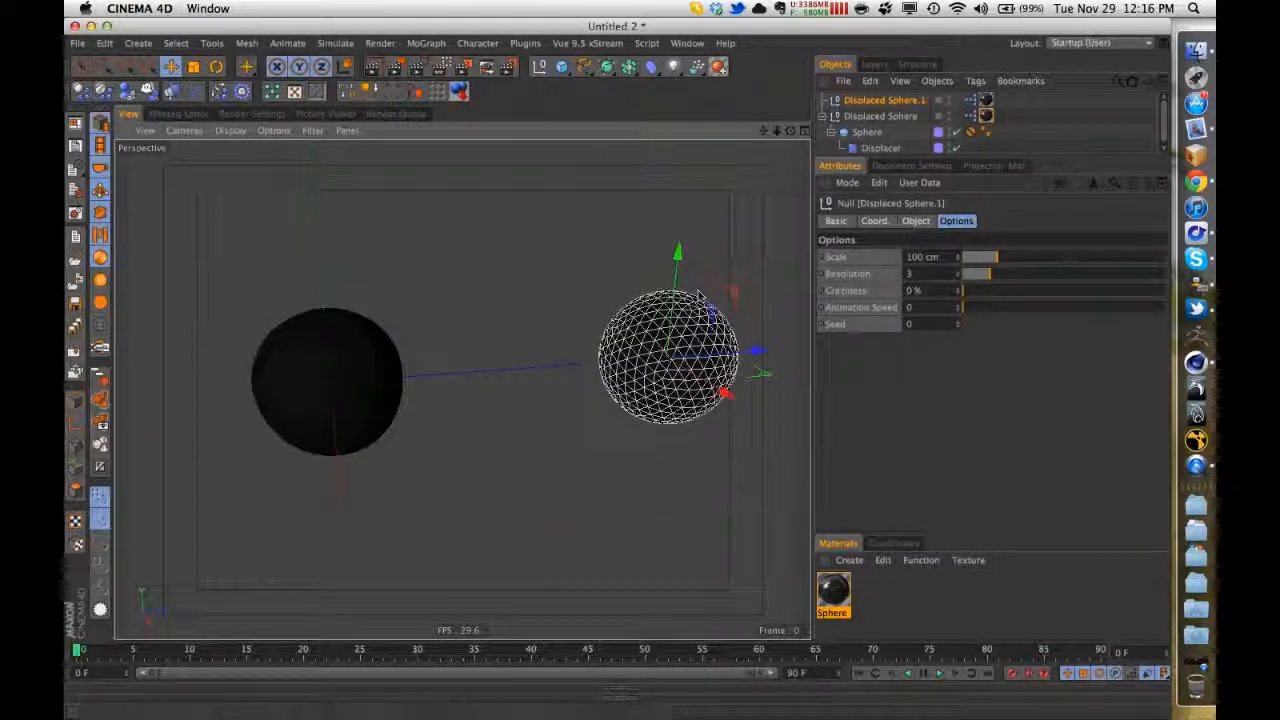
left_click_drag(985, 290, 1076, 292)
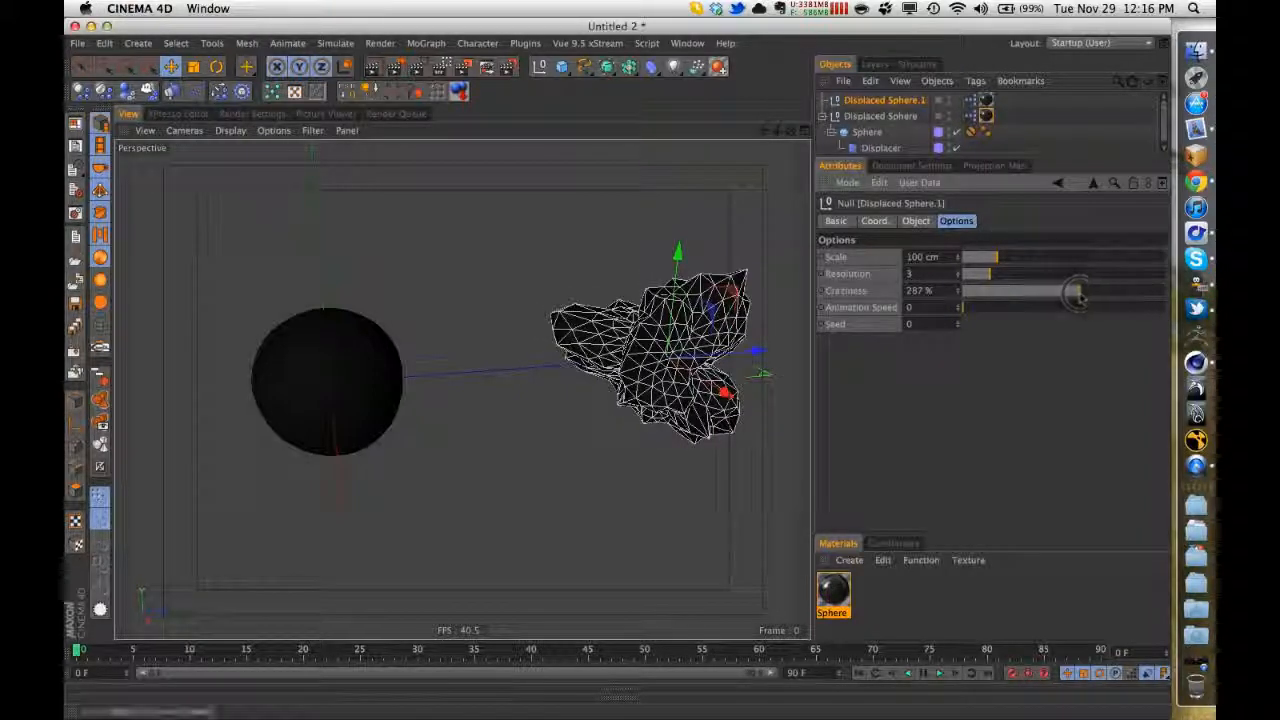
- Compare the Range Mappers in both XPresso graphs and set Displaced Sphere's Height mapper to an Input Range of Percent
double_click(970, 100)
left_click(432, 290)
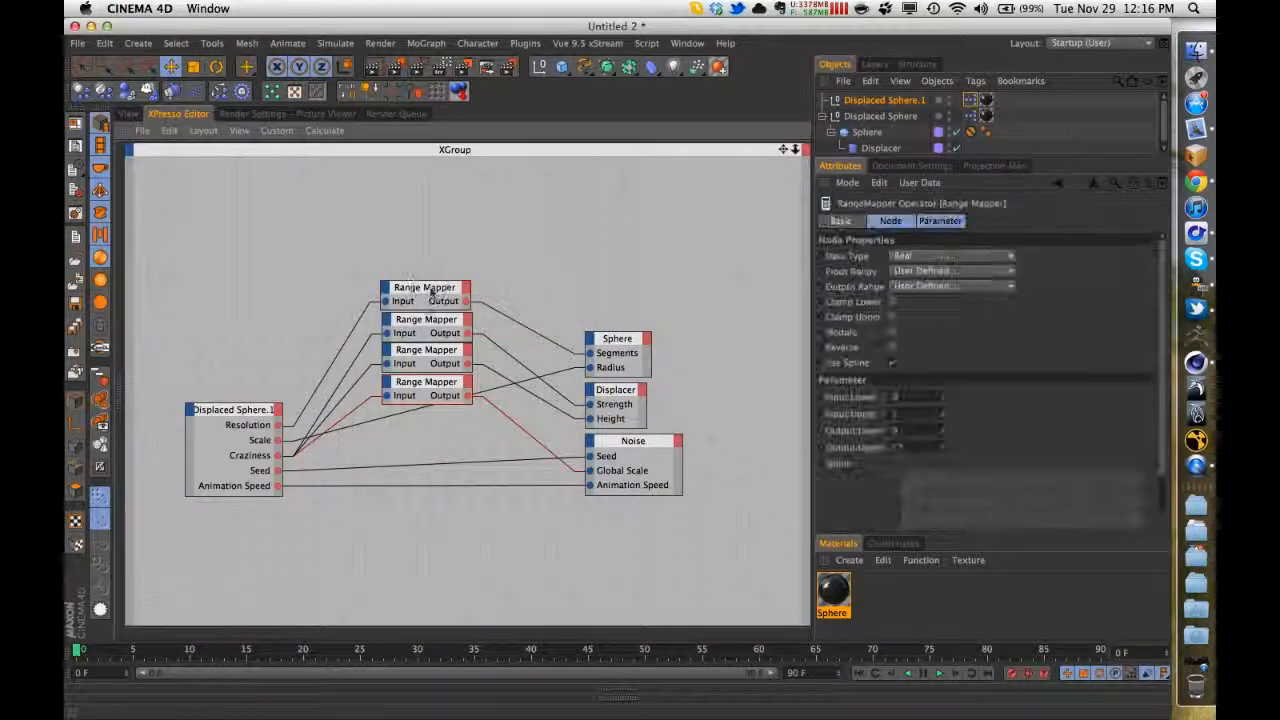
left_click(437, 328)
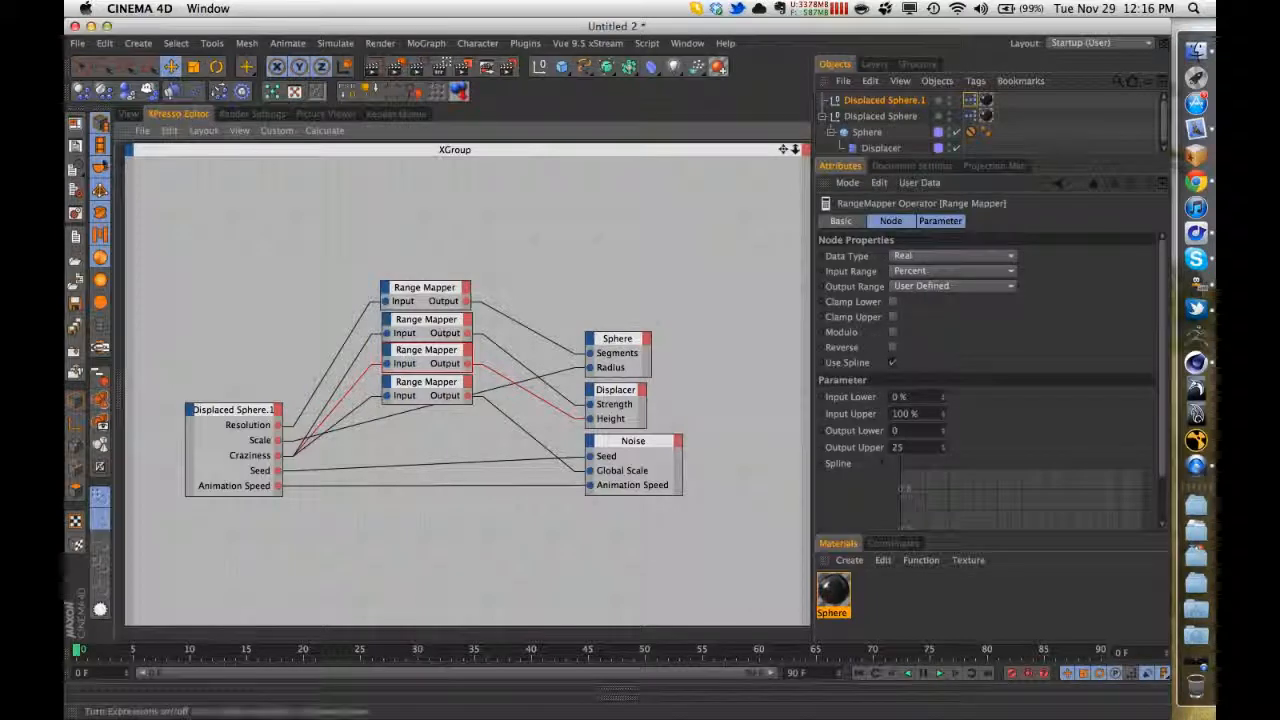
left_click(969, 116)
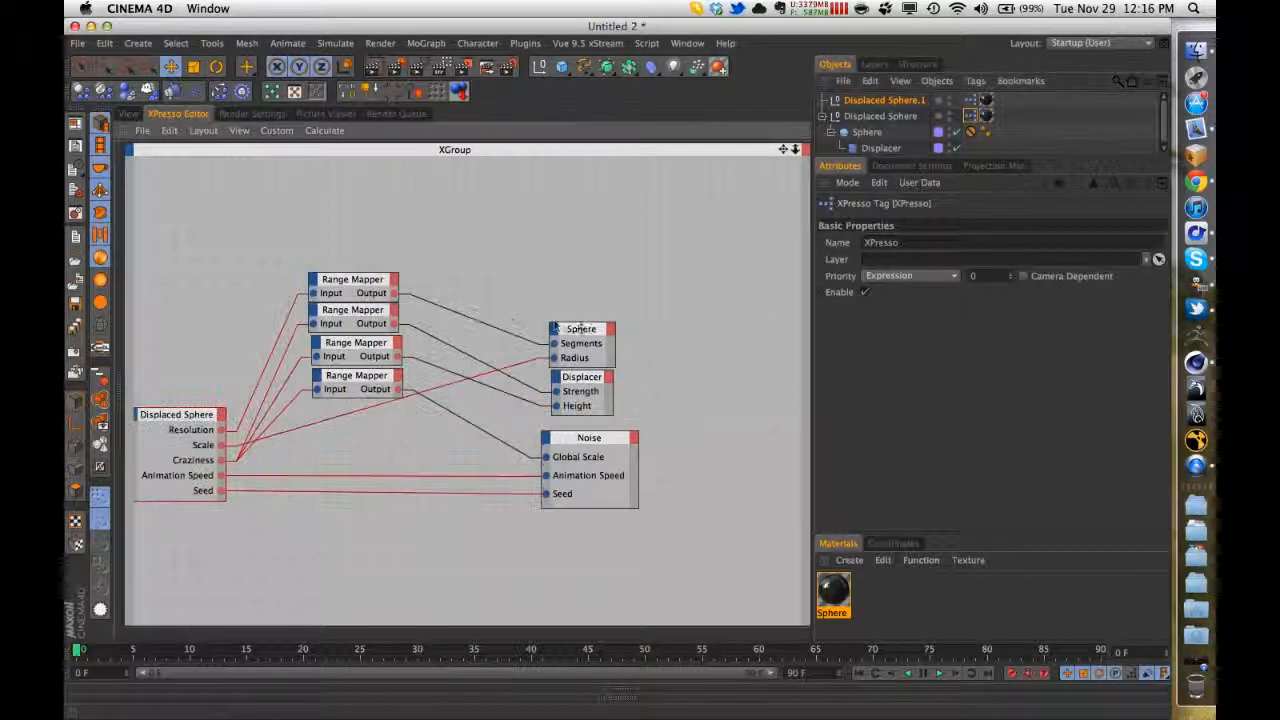
left_click(363, 343)
left_click(363, 343)
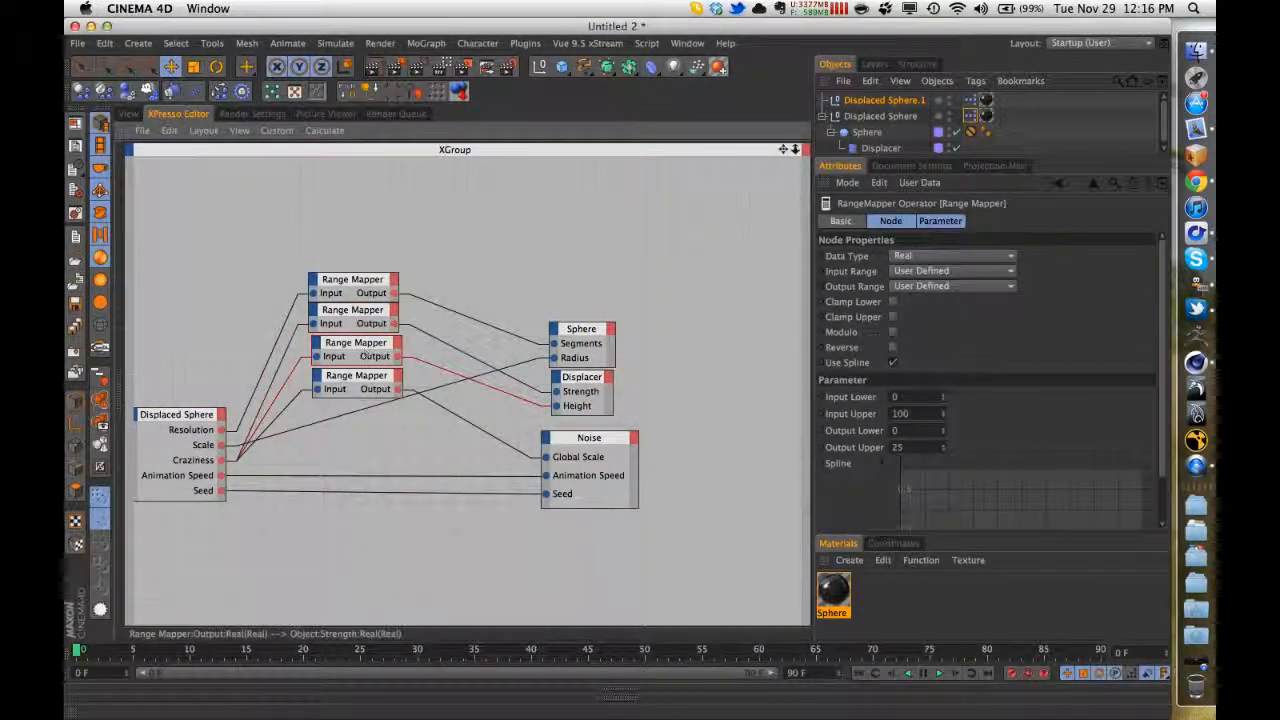
left_click(950, 271)
left_click(951, 323)
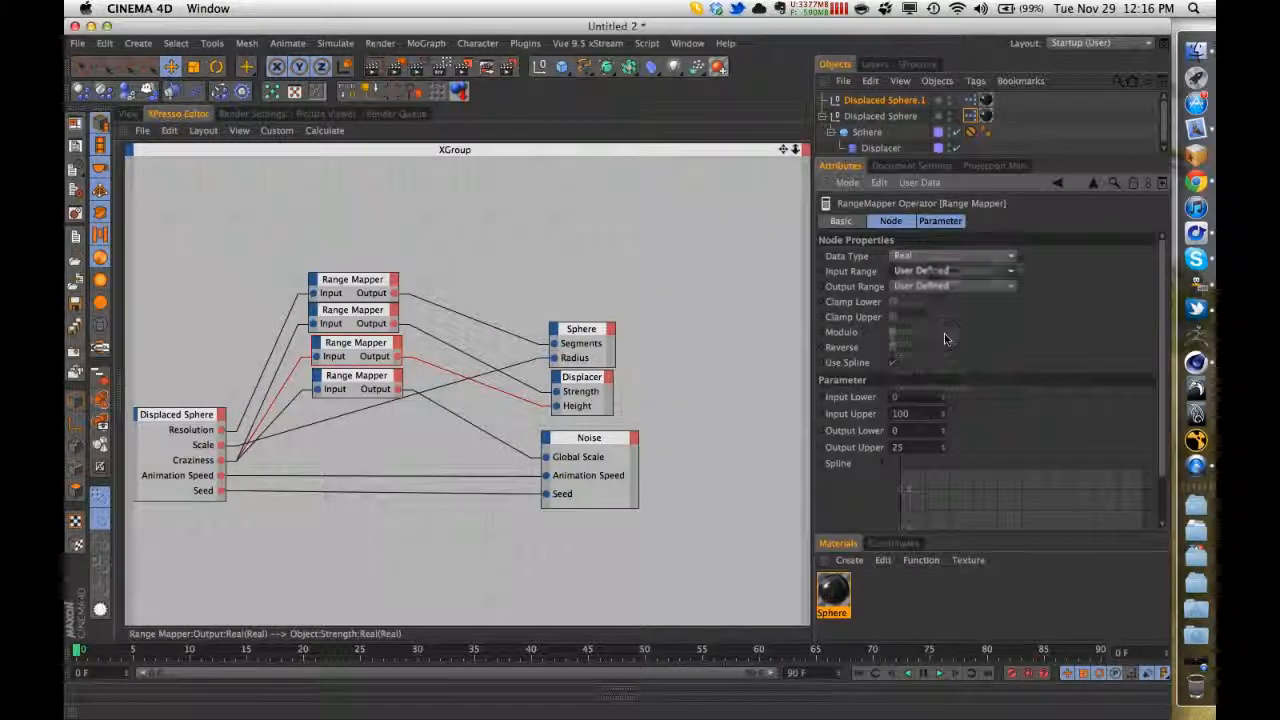
- Test the corrected rig in the 3D view by setting Displaced Sphere's Craziness to 262 %
left_click(130, 114)
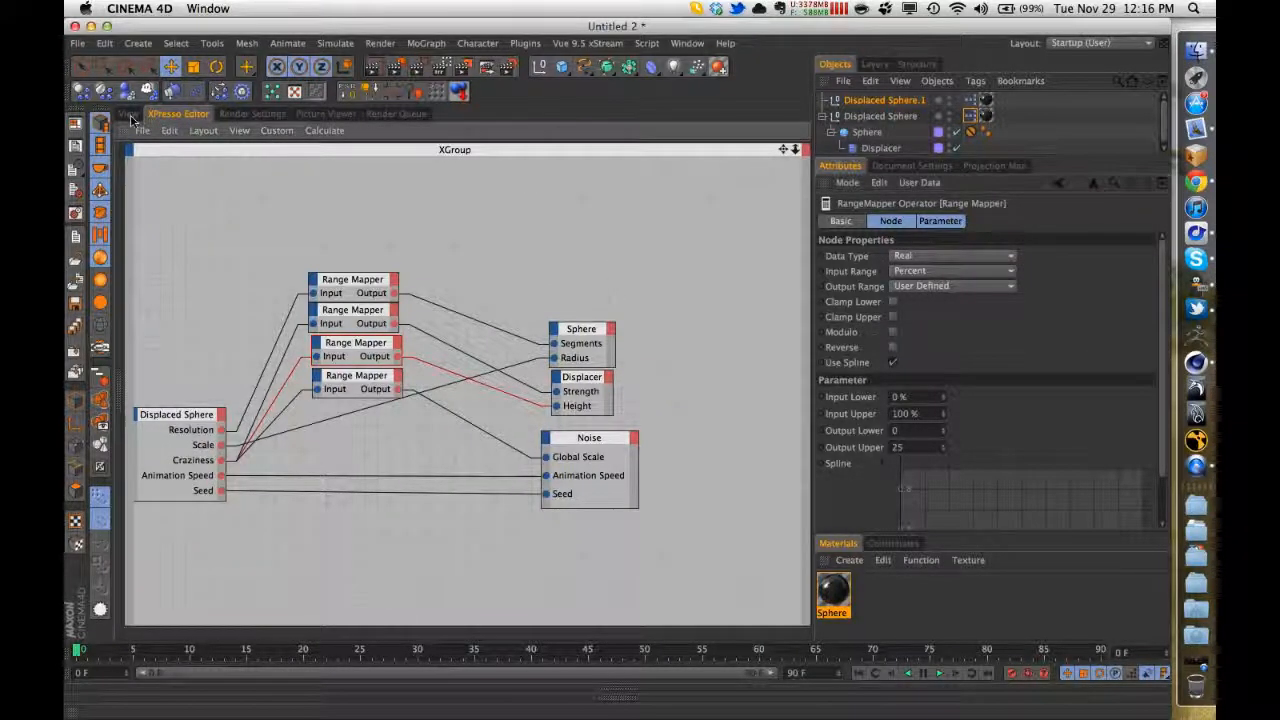
left_click(880, 116)
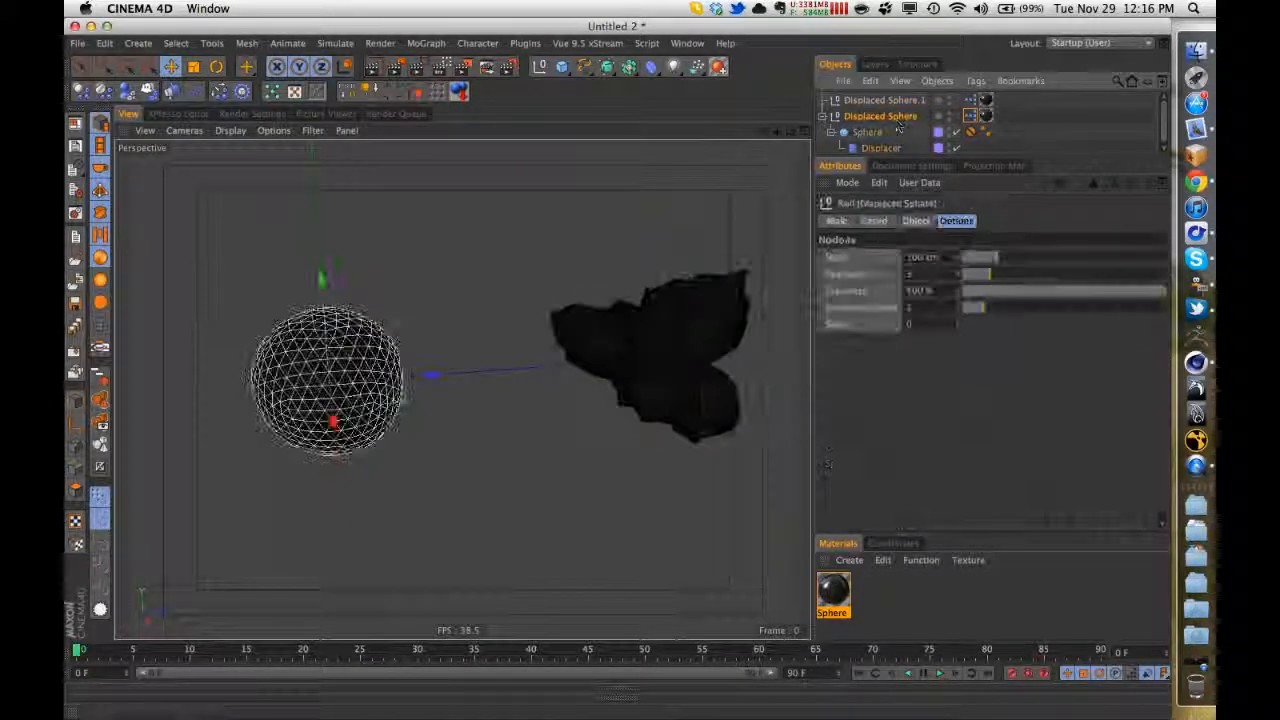
left_click_drag(990, 291, 1072, 300)
- Delete Displaced Sphere.1 from the scene
left_click(893, 101)
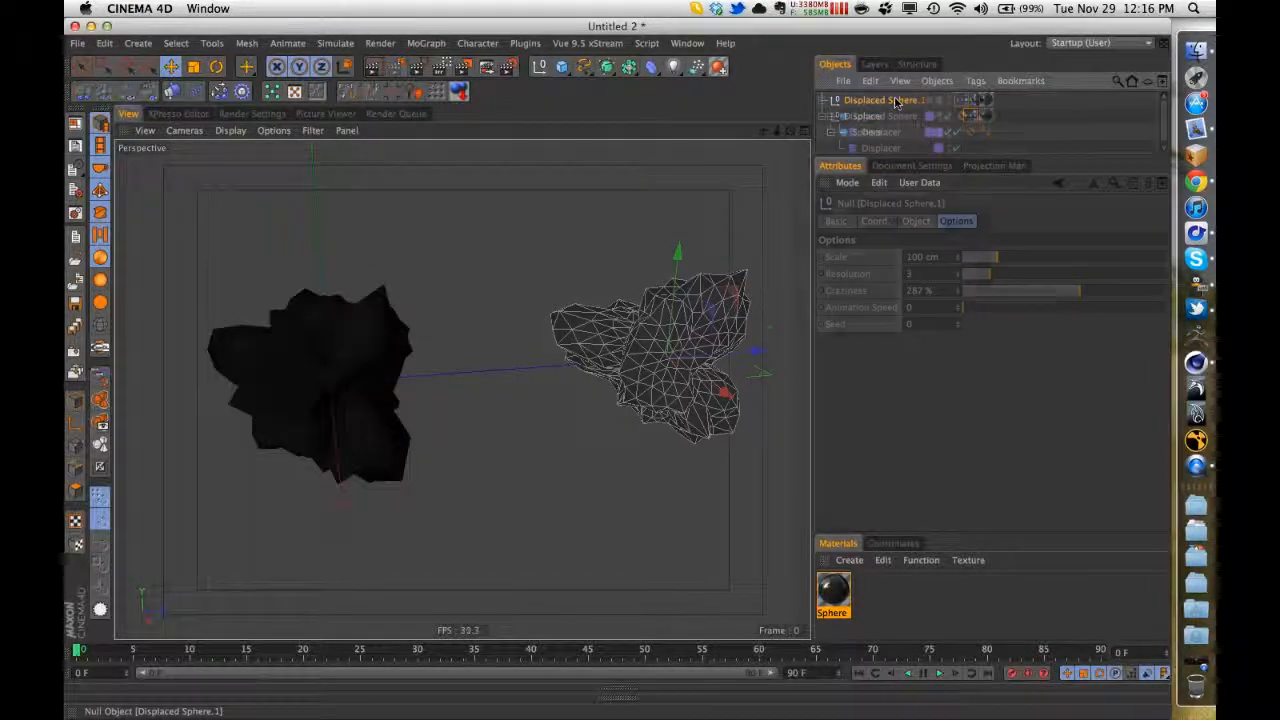
key("Delete")
left_click_drag(449, 493, 400, 330, "alt")
left_click_drag(491, 335, 515, 332, "alt")
- Test the Displaced Sphere with Craziness at 368 % and Resolution raised to 16 and on to 312
left_click(885, 100)
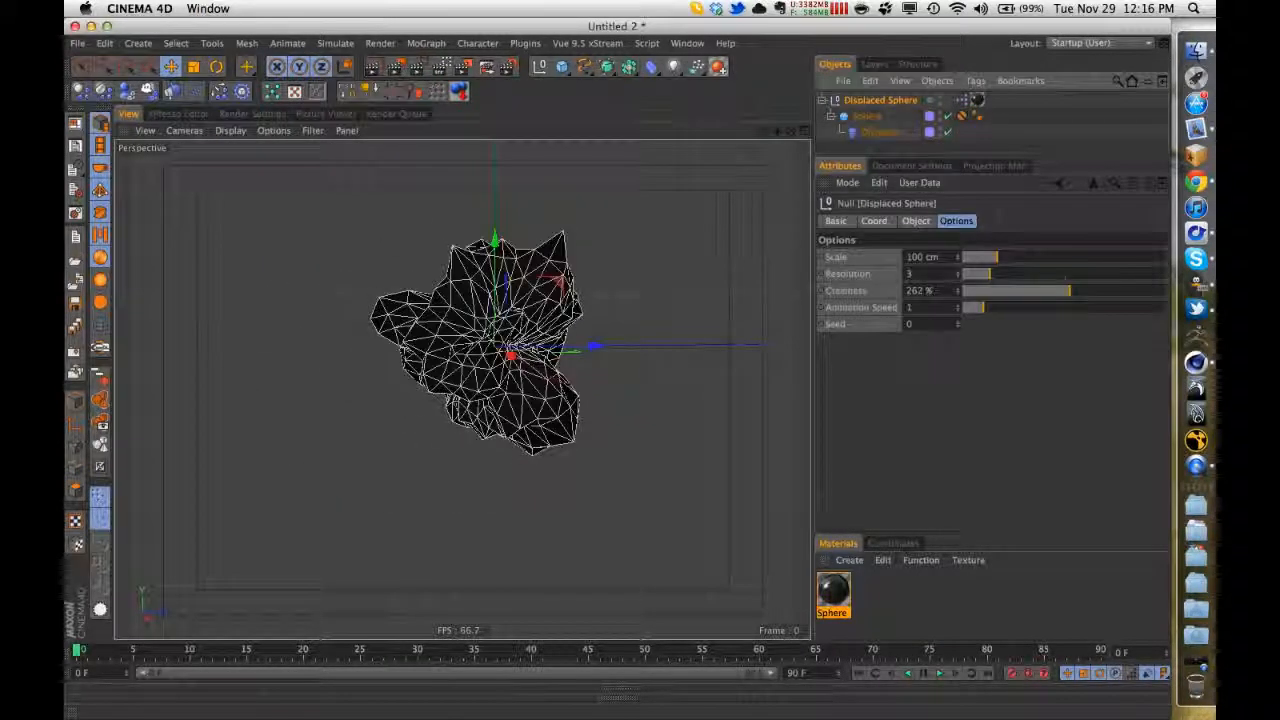
left_click_drag(983, 287, 1115, 302)
left_click_drag(990, 274, 1150, 270)
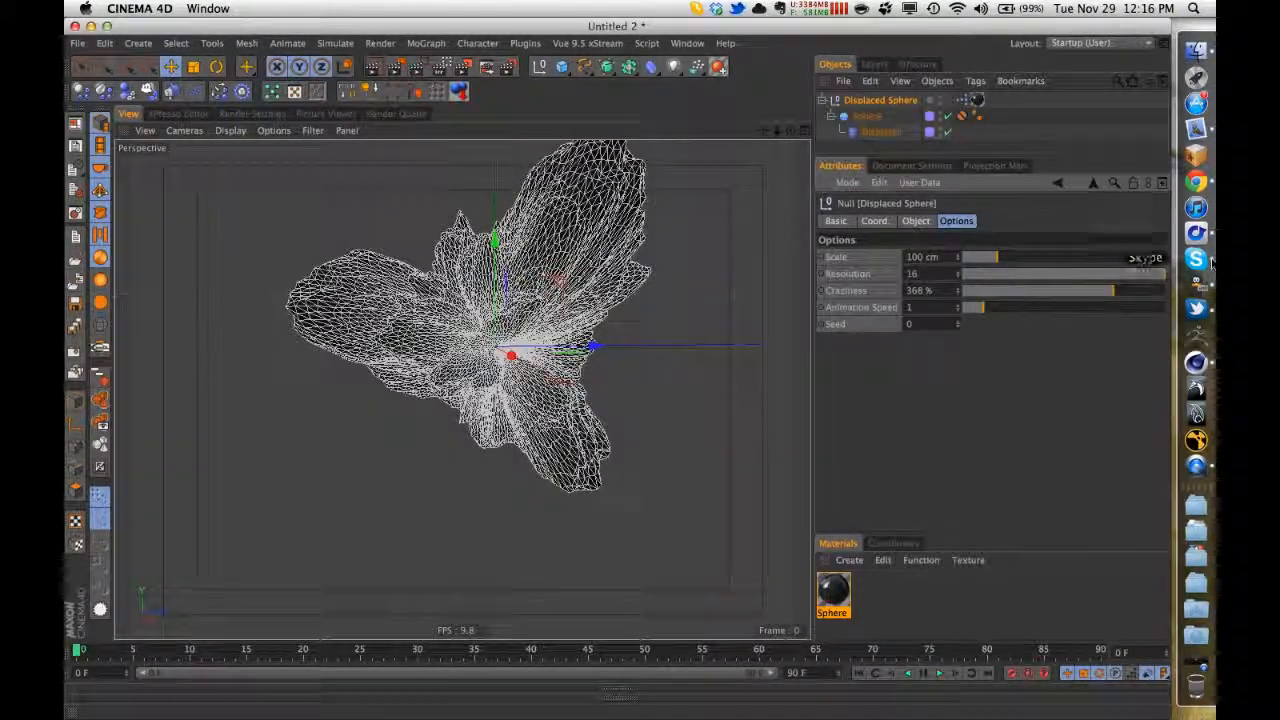
left_click_drag(975, 282, 1163, 274)
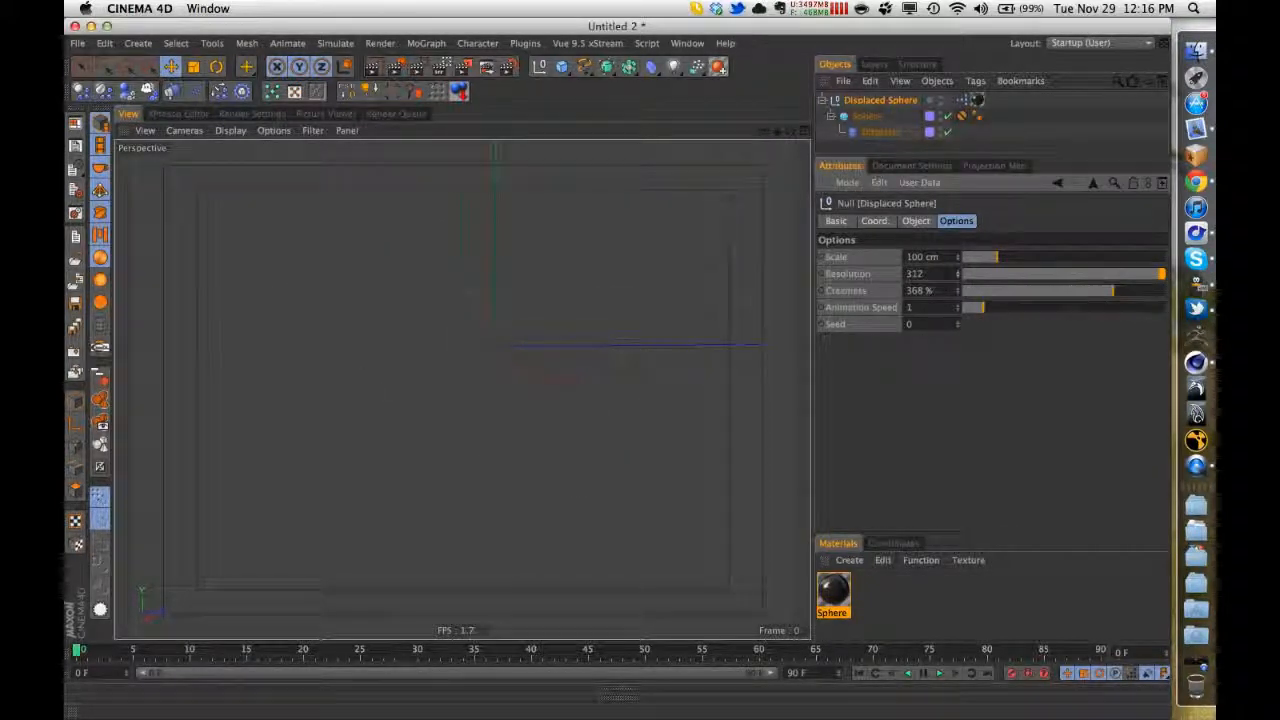
- Set the Displaced Sphere's Resolution to 1 and gradually raise it back to 16 to compare mesh density
double_click(938, 273)
type("1")
key("Return")
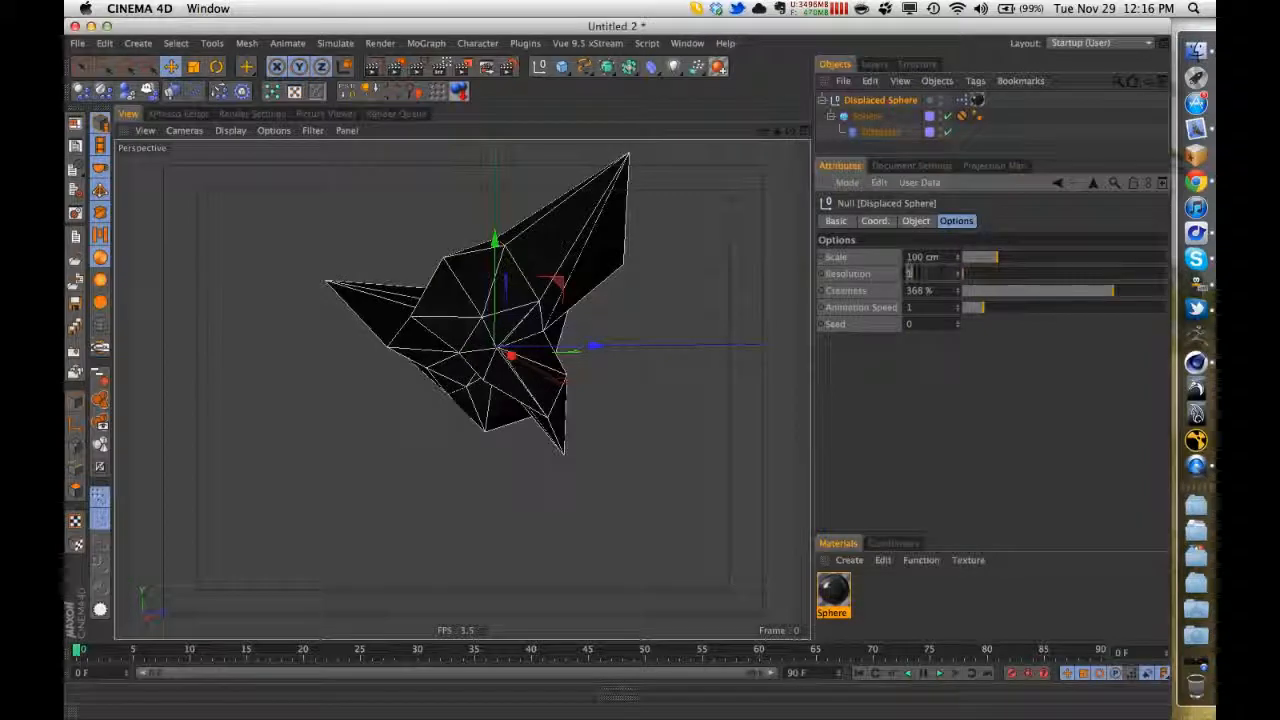
left_click_drag(963, 274, 1064, 282)
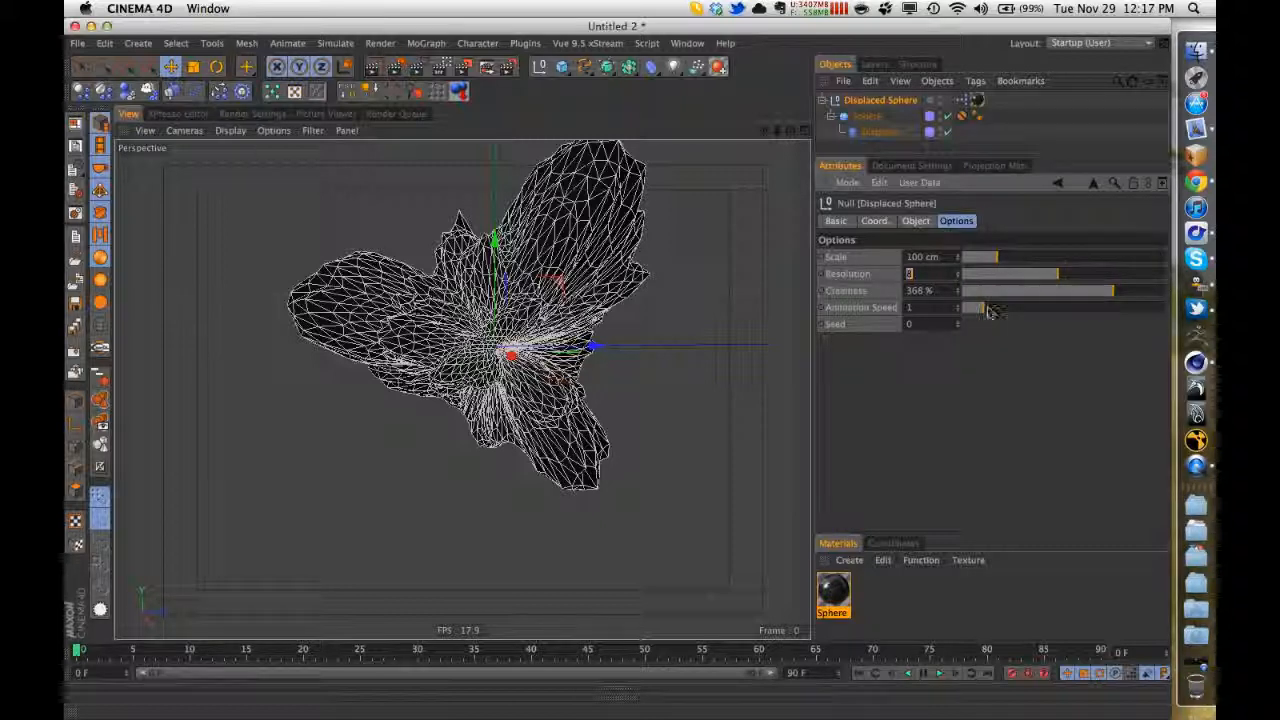
left_click_drag(1088, 275, 1145, 281)
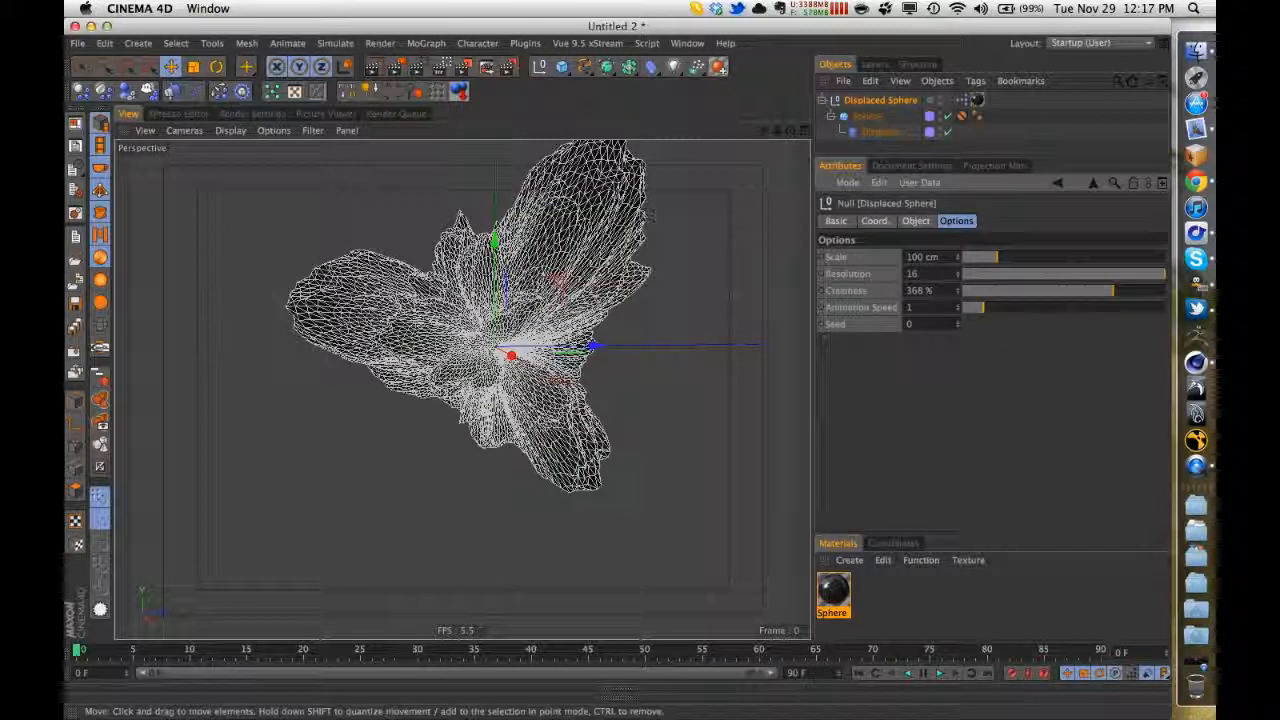
- Turn on the Statistics readout in the perspective viewport's HUD settings
left_click(230, 131)
mouse_move(273, 131)
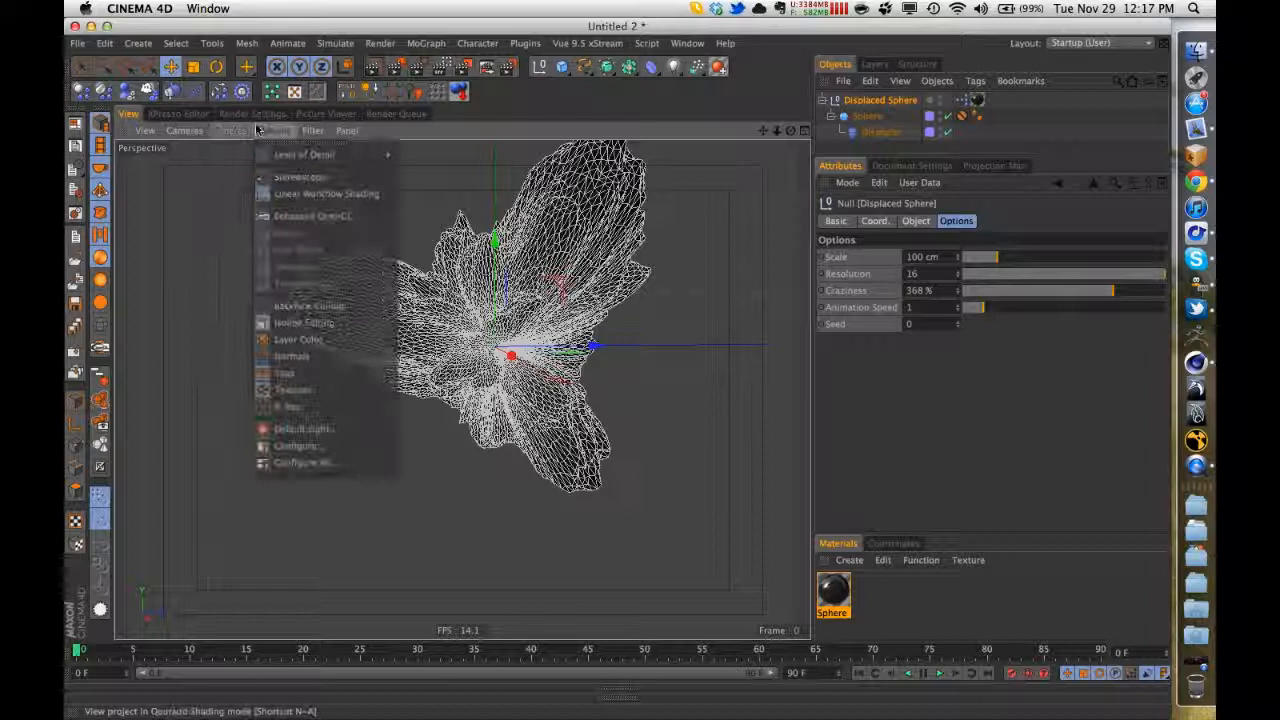
left_click(296, 446)
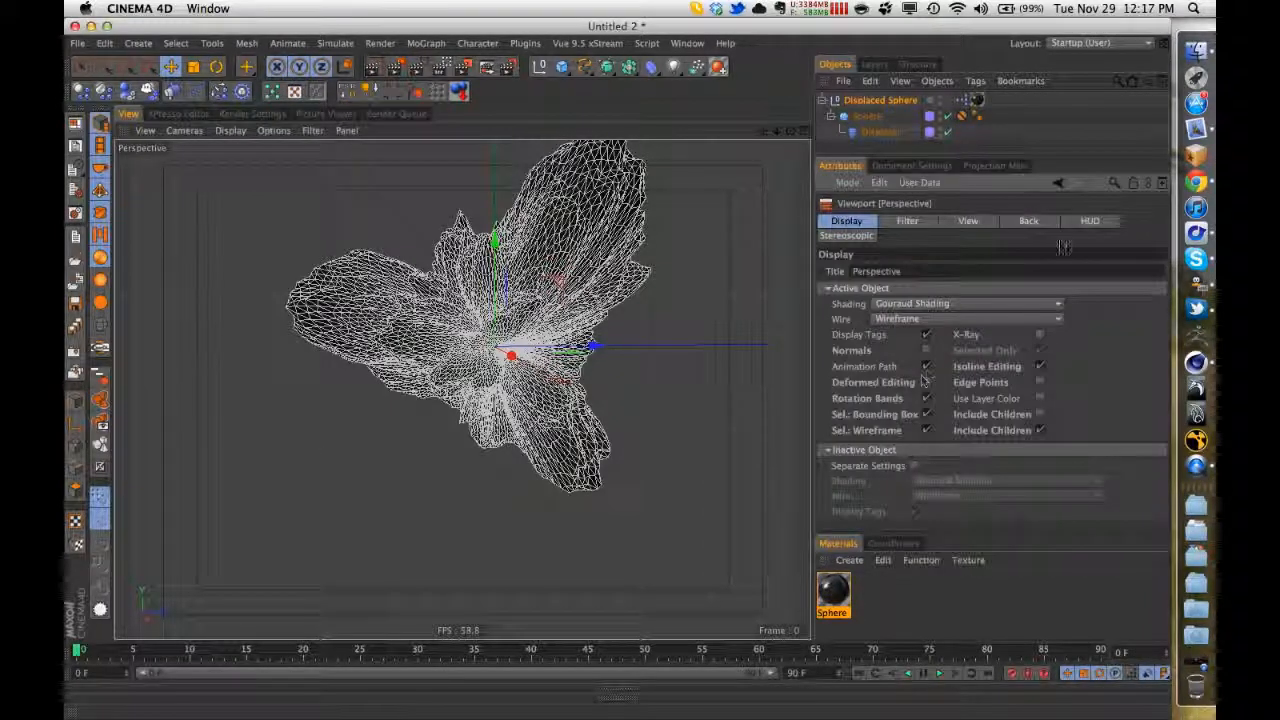
left_click(1088, 222)
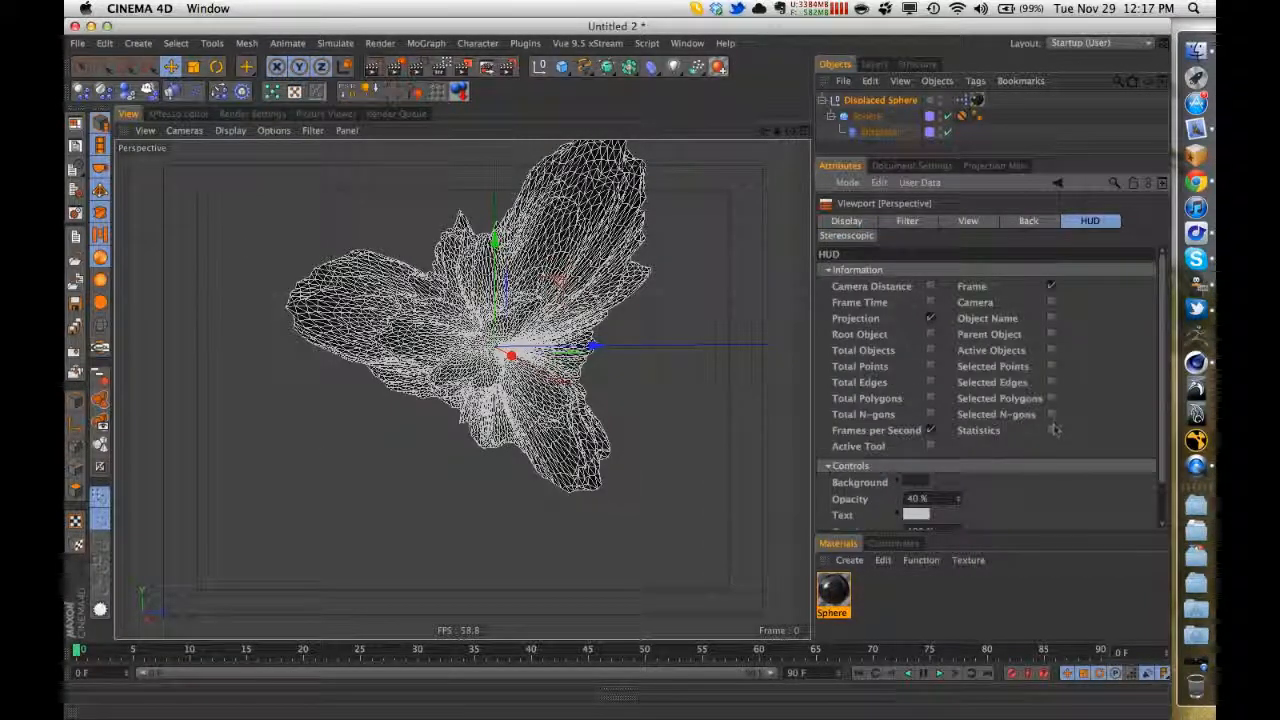
left_click(1052, 430)
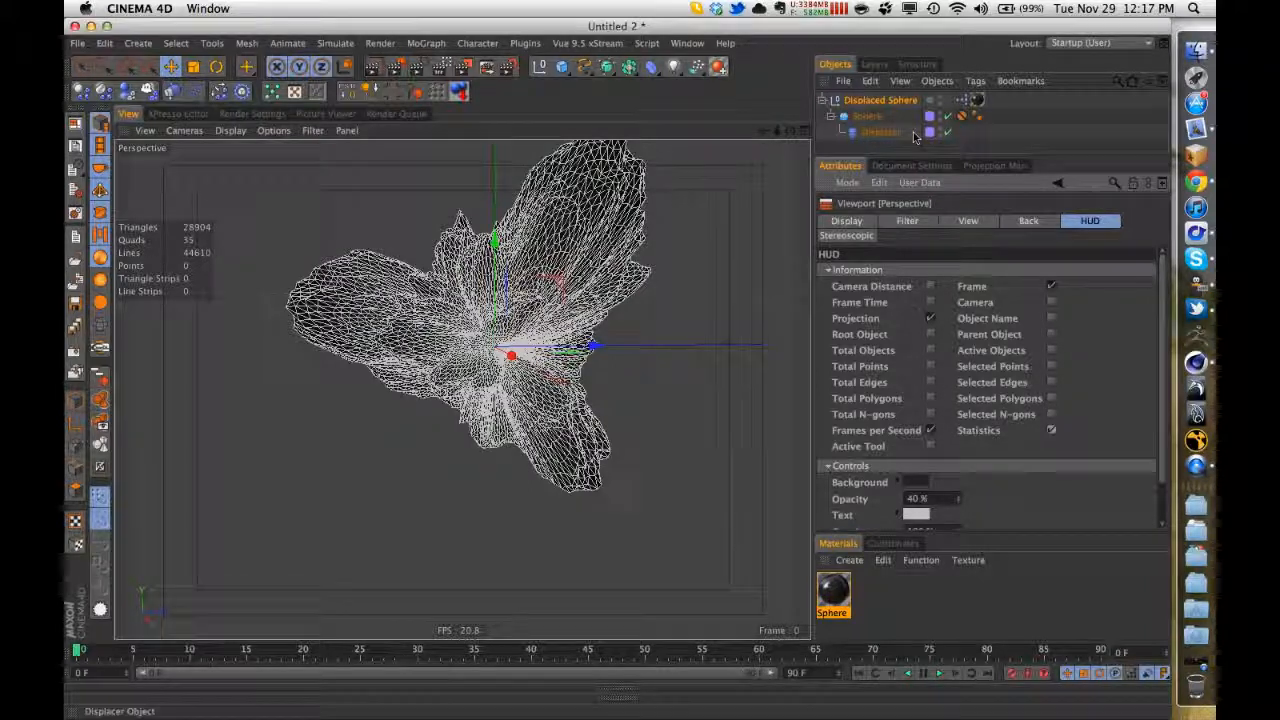
- Set the Displaced Sphere's controls to Scale 119 cm, Resolution 3, Craziness 0 % and Animation Speed 0
left_click(889, 101)
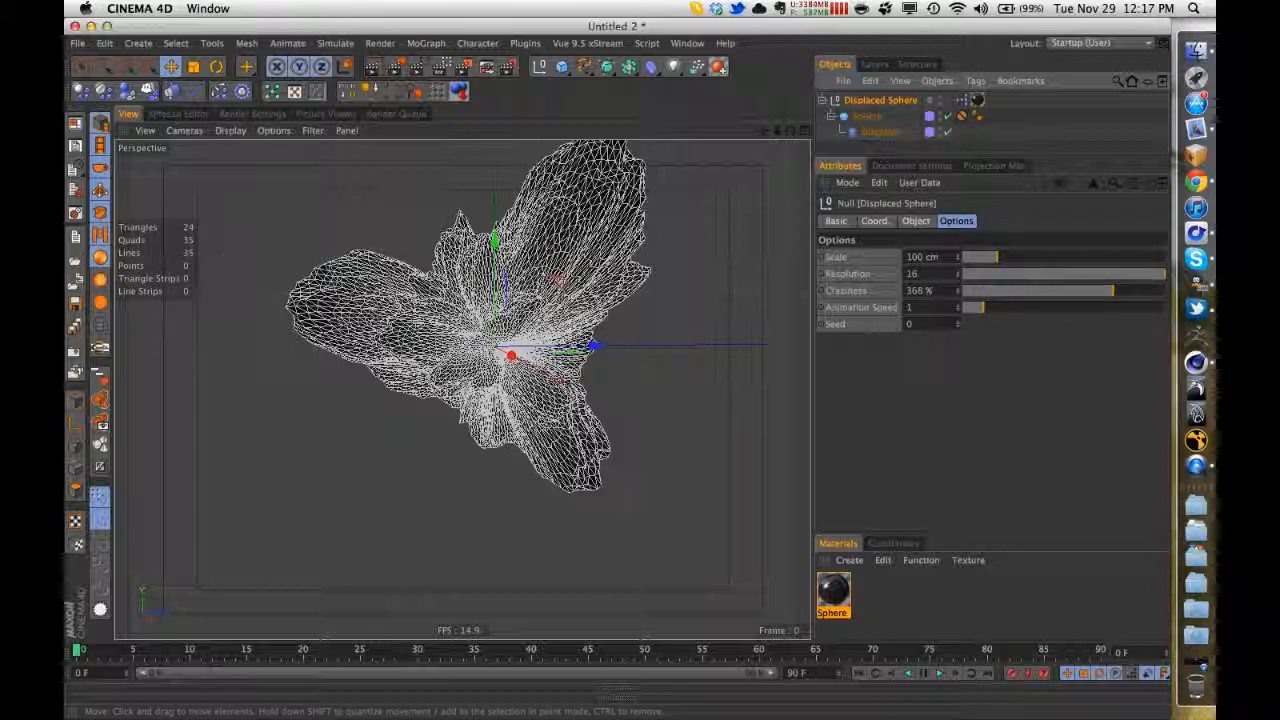
left_click_drag(1104, 276, 905, 307)
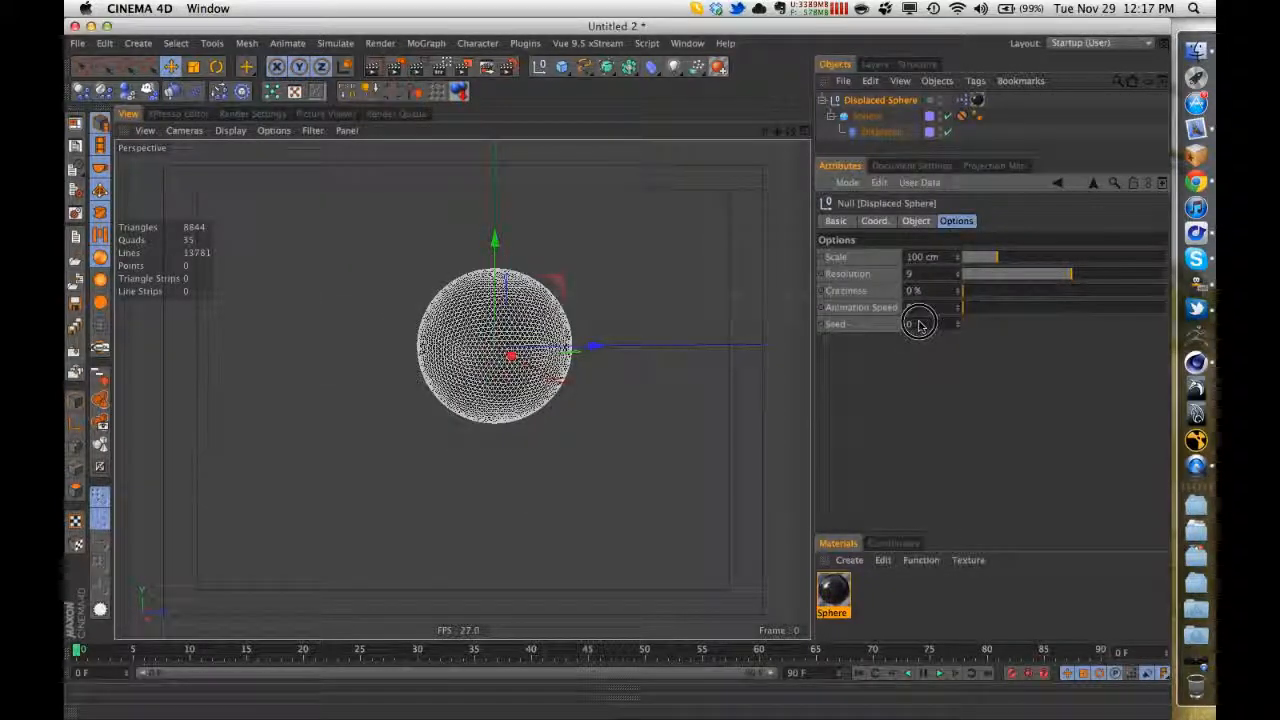
mouse_move(998, 259)
left_mouse_down()
mouse_move(971, 260)
mouse_move(1003, 260)
mouse_move(987, 280)
left_mouse_up()
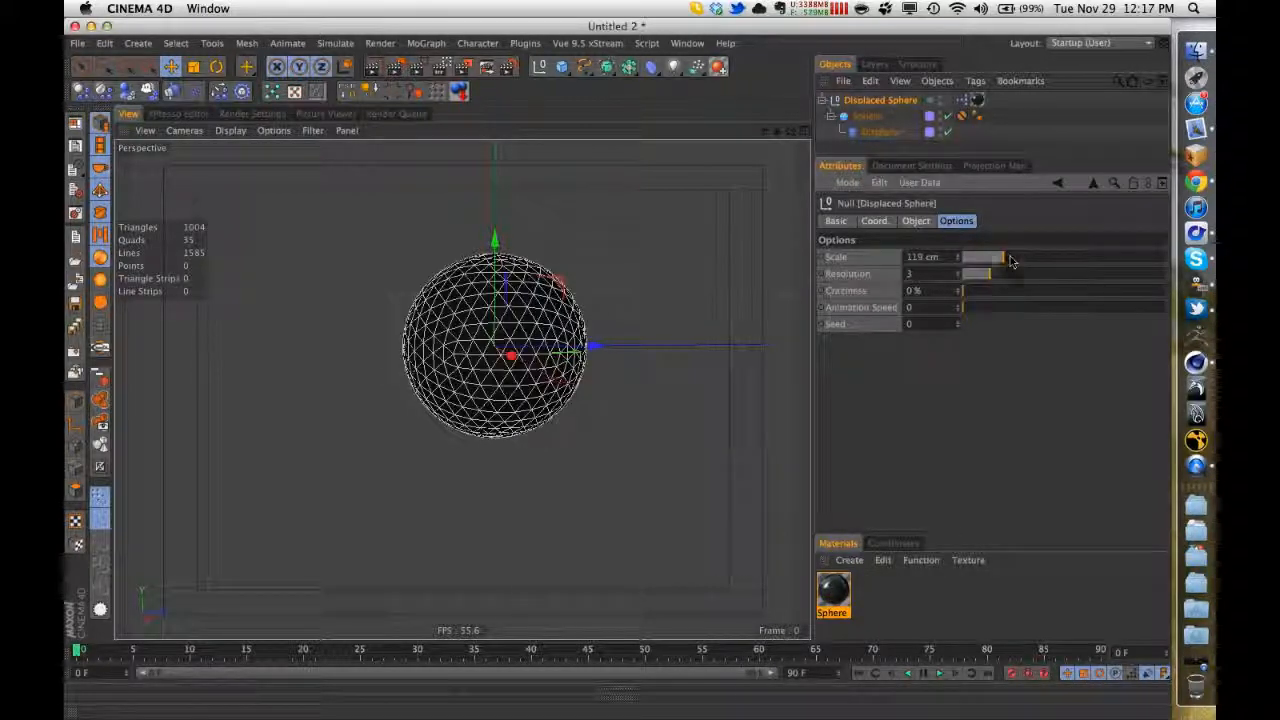
- Turn off the viewport's Statistics HUD readout and return to the Displaced Sphere's controls
left_click(273, 131)
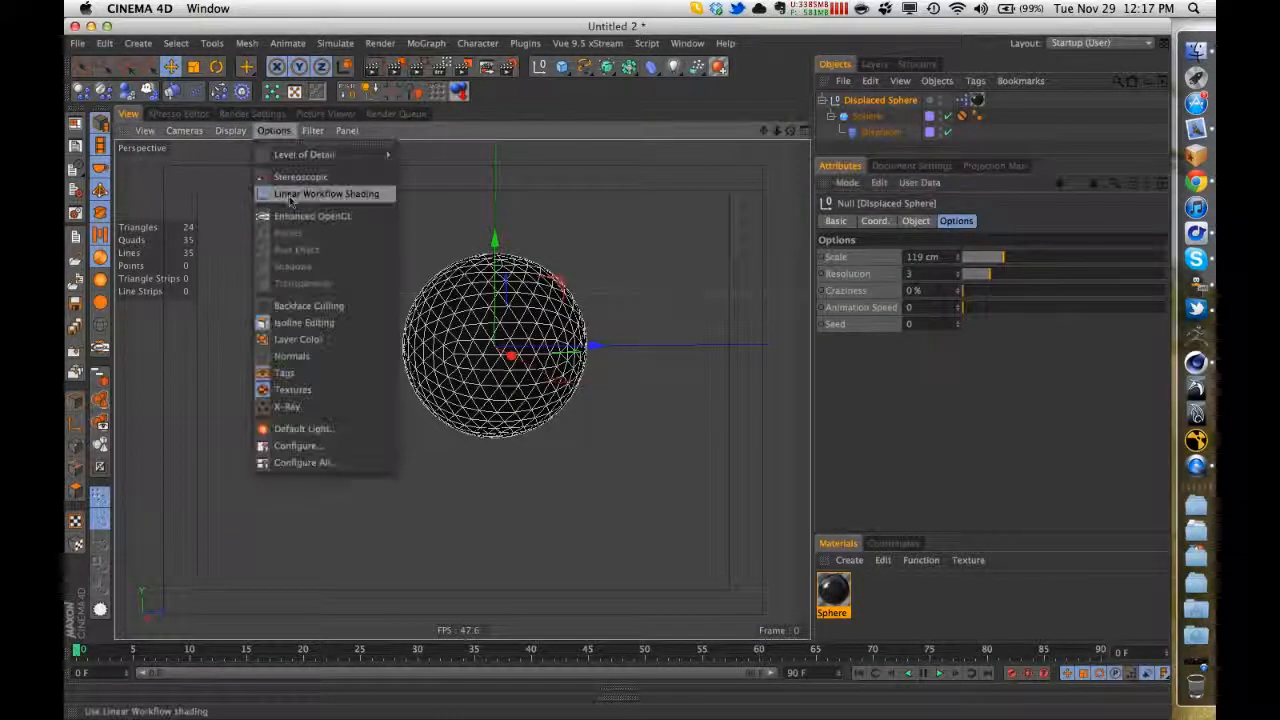
left_click(296, 445)
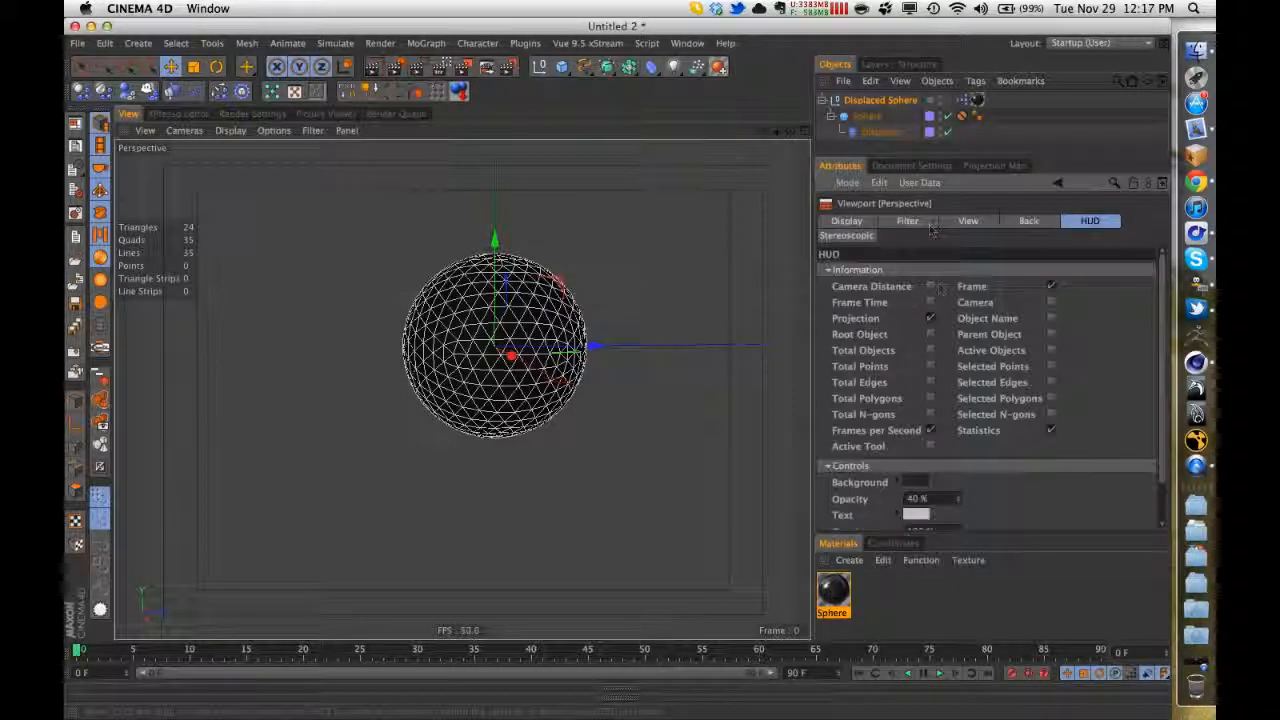
left_click(1051, 430)
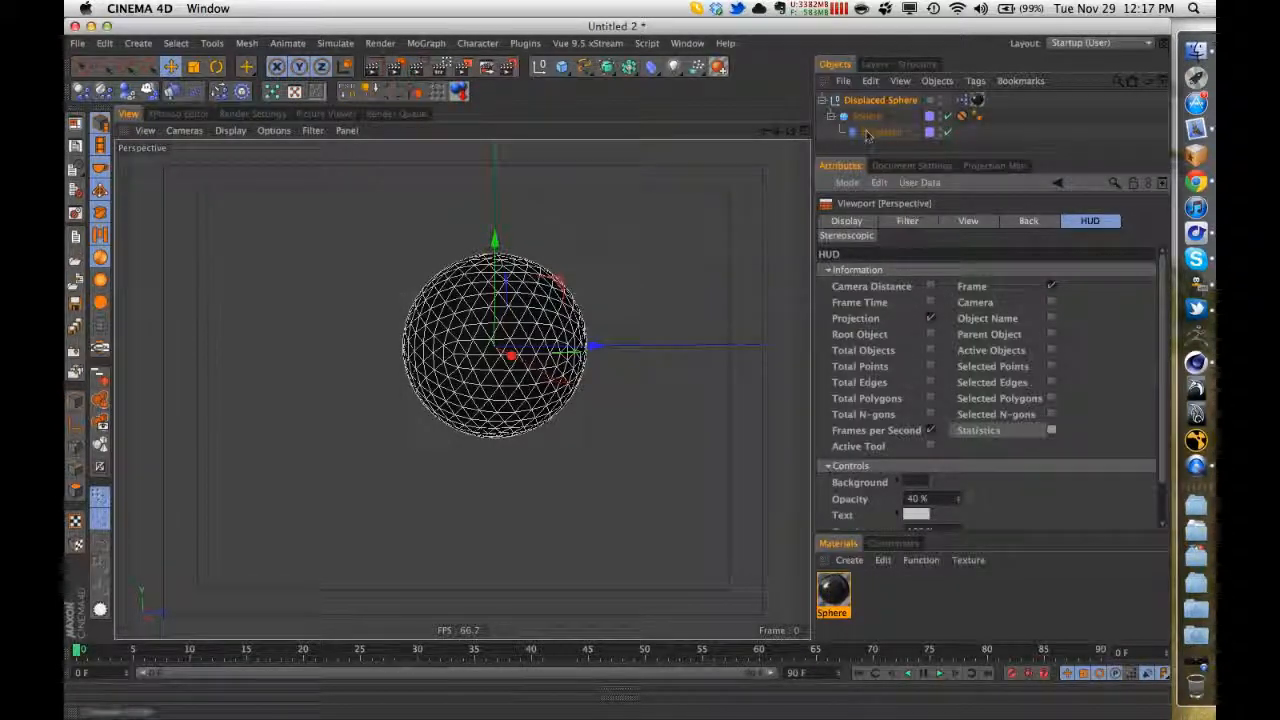
left_click(880, 101)
- Delete the Hidden Content layer and hide the Hidden layer's objects from the object list
left_click(874, 64)
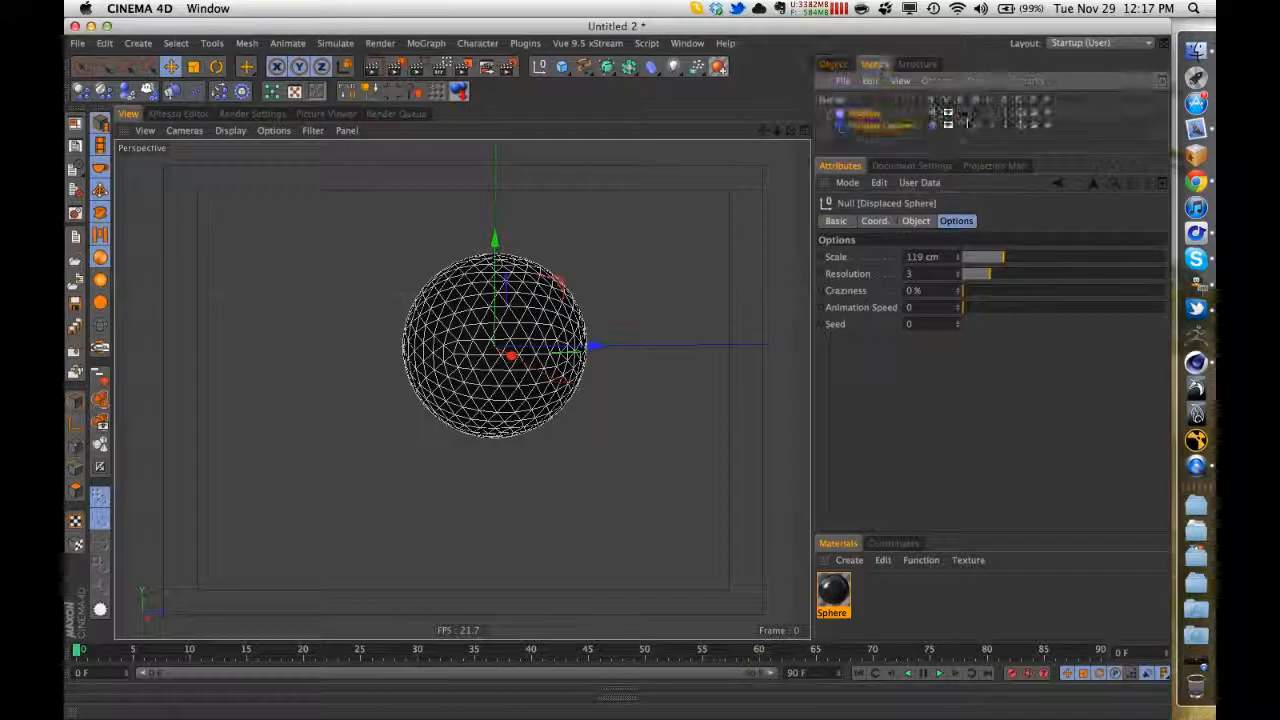
left_click(931, 126)
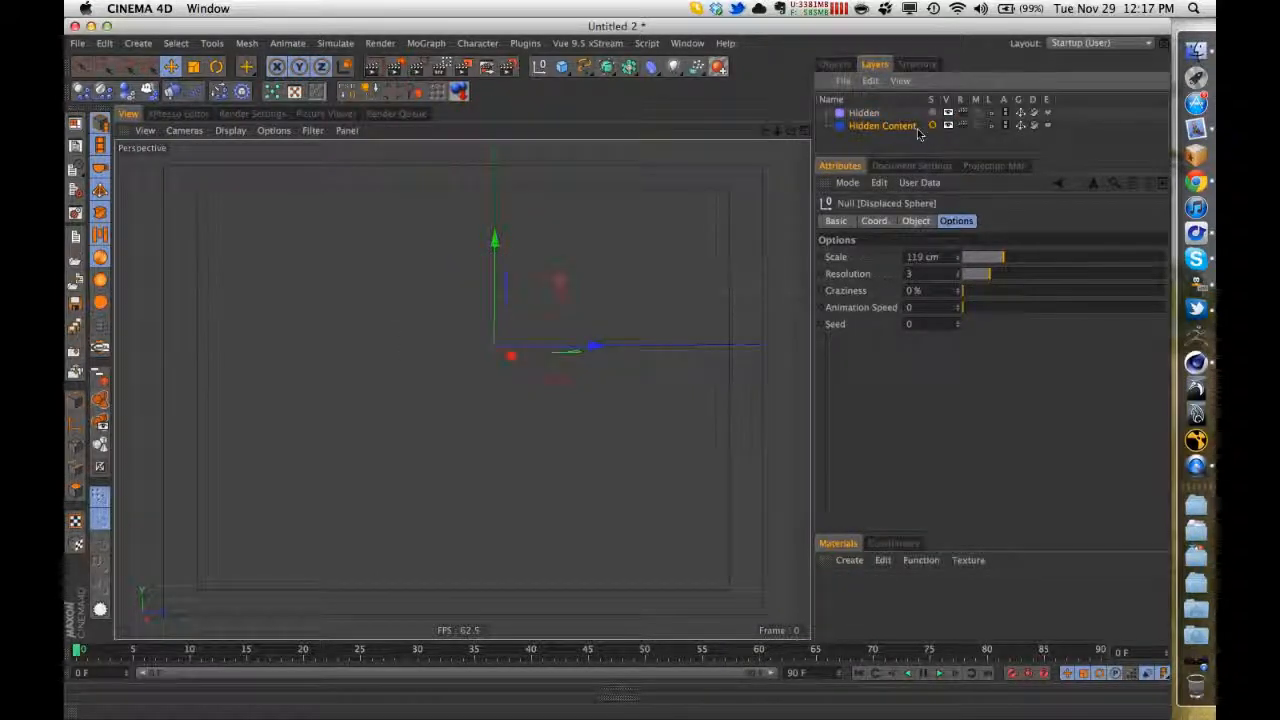
key("Delete")
left_click(834, 64)
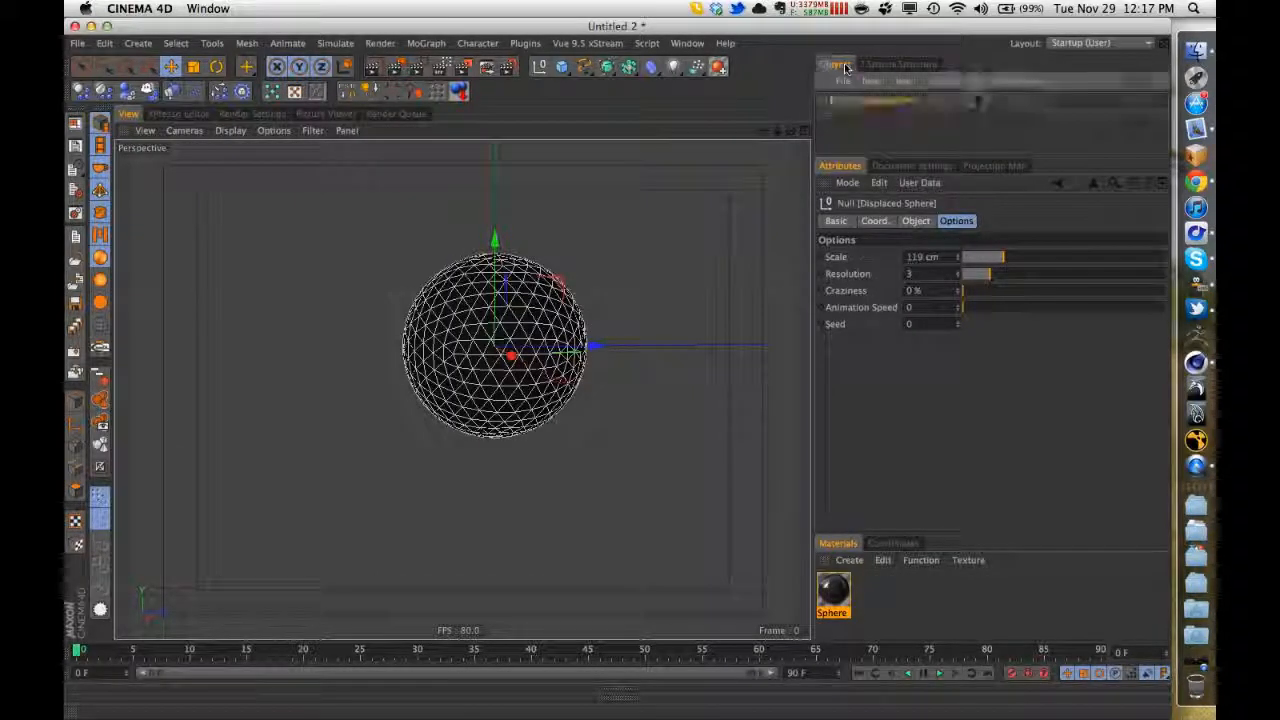
- Delete the Sphere material and the leftover texture tag on the Displaced Sphere, returning to the sphere's controls
left_click(850, 605)
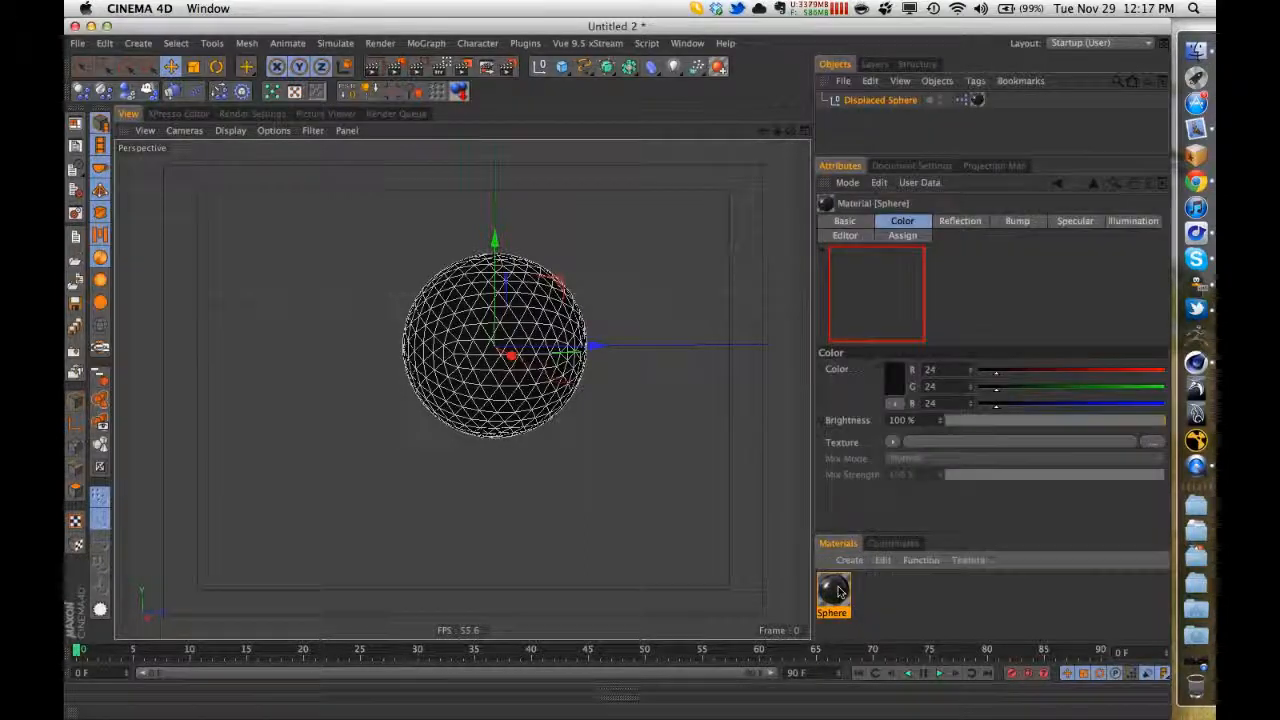
key("super+z")
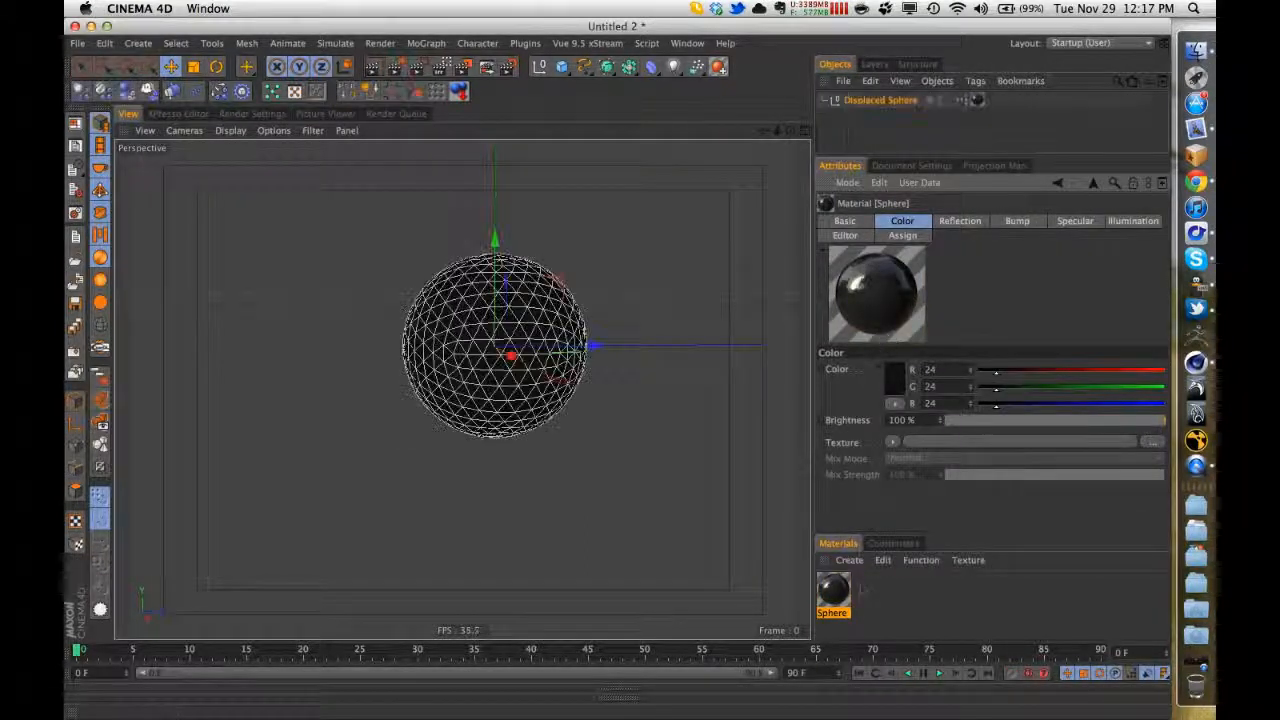
left_click(834, 592)
key("Delete")
left_click(978, 100)
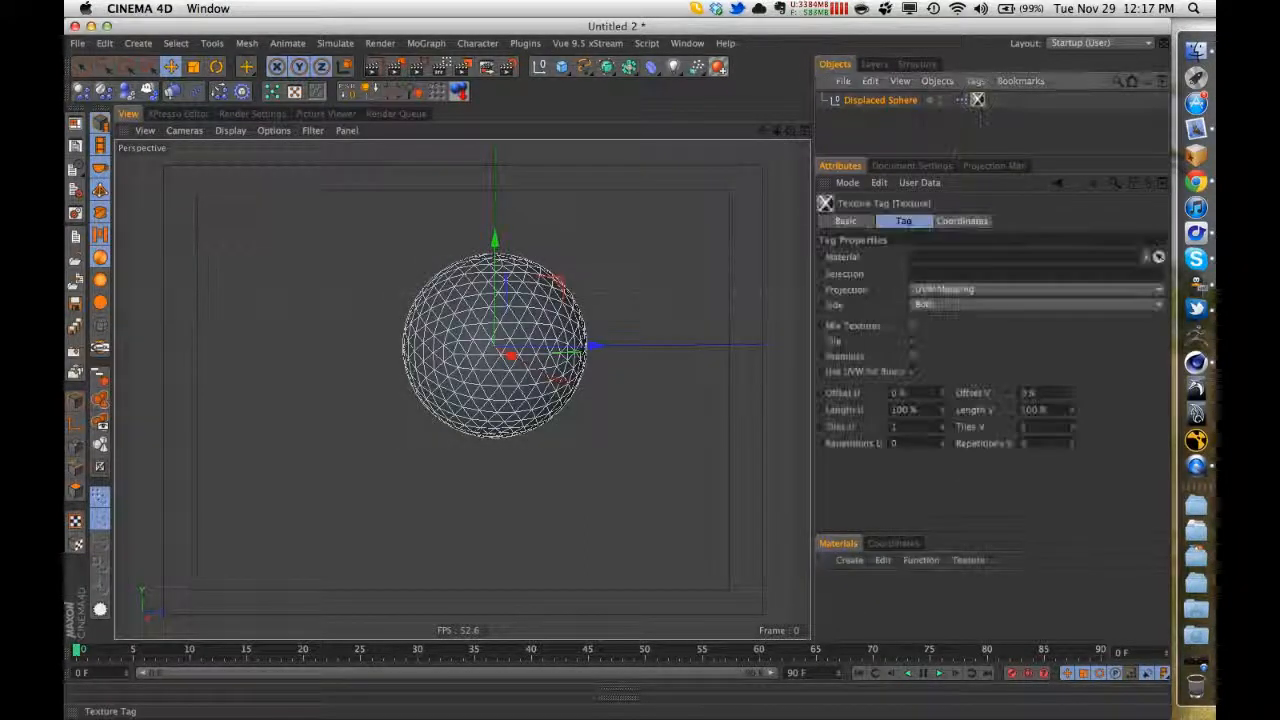
key("Delete")
left_click(884, 128)
left_click(880, 101)
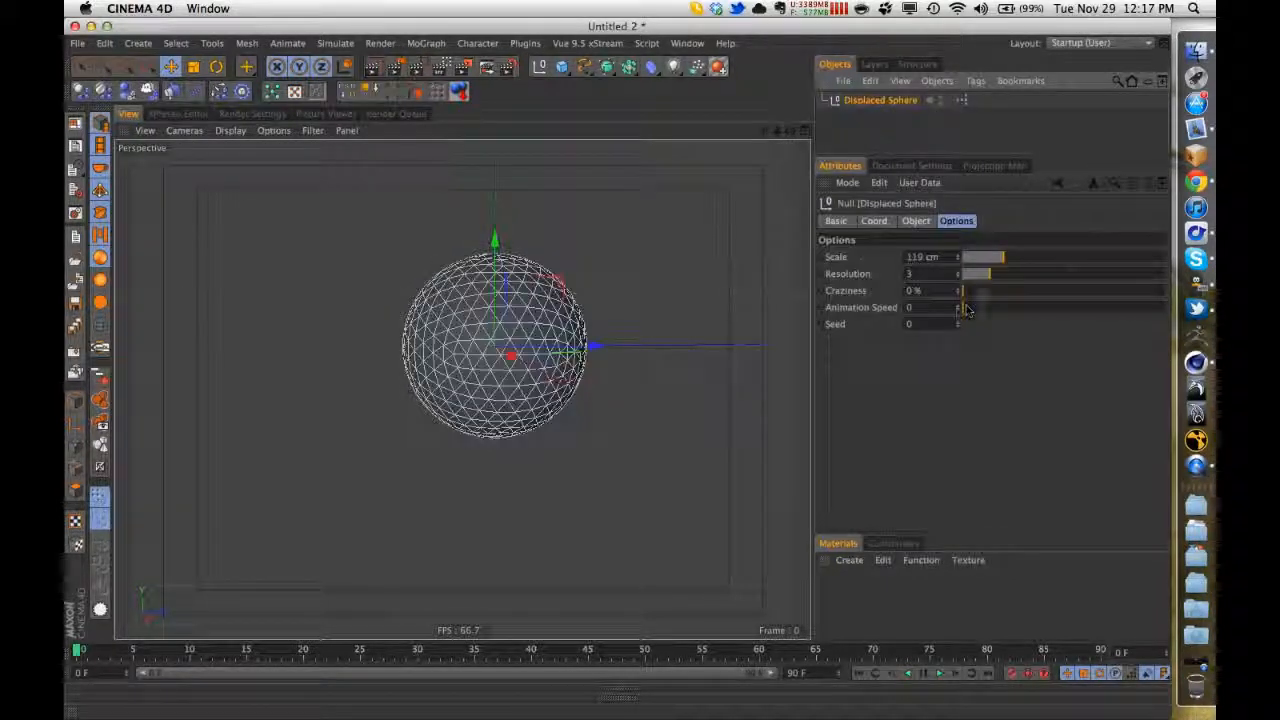
- Test the Displaced Sphere's controls with Craziness 500 % and Scale at 100 cm, reduced to about 58 cm
double_click(945, 258)
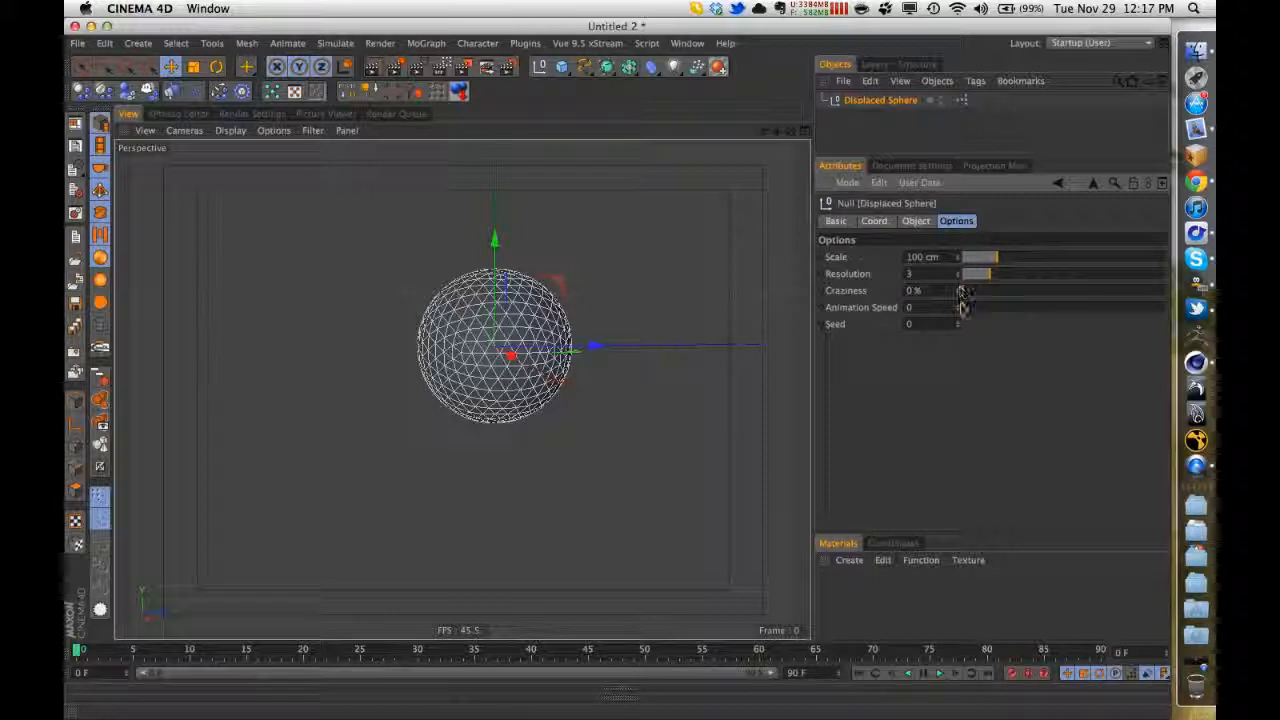
left_click_drag(975, 292, 1148, 285)
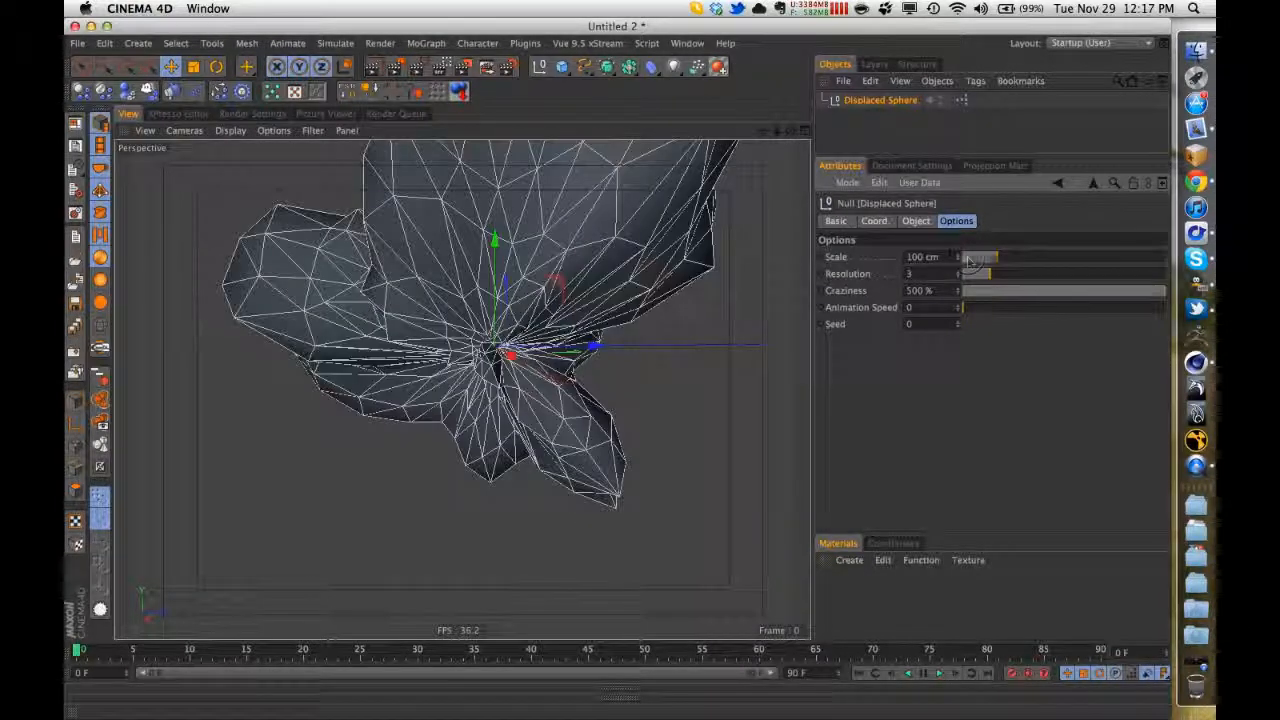
mouse_move(970, 261)
left_mouse_down()
mouse_move(959, 259)
mouse_move(972, 254)
left_mouse_up()
scroll(641, 311, "down", 5)
scroll(641, 311, "up", 4)
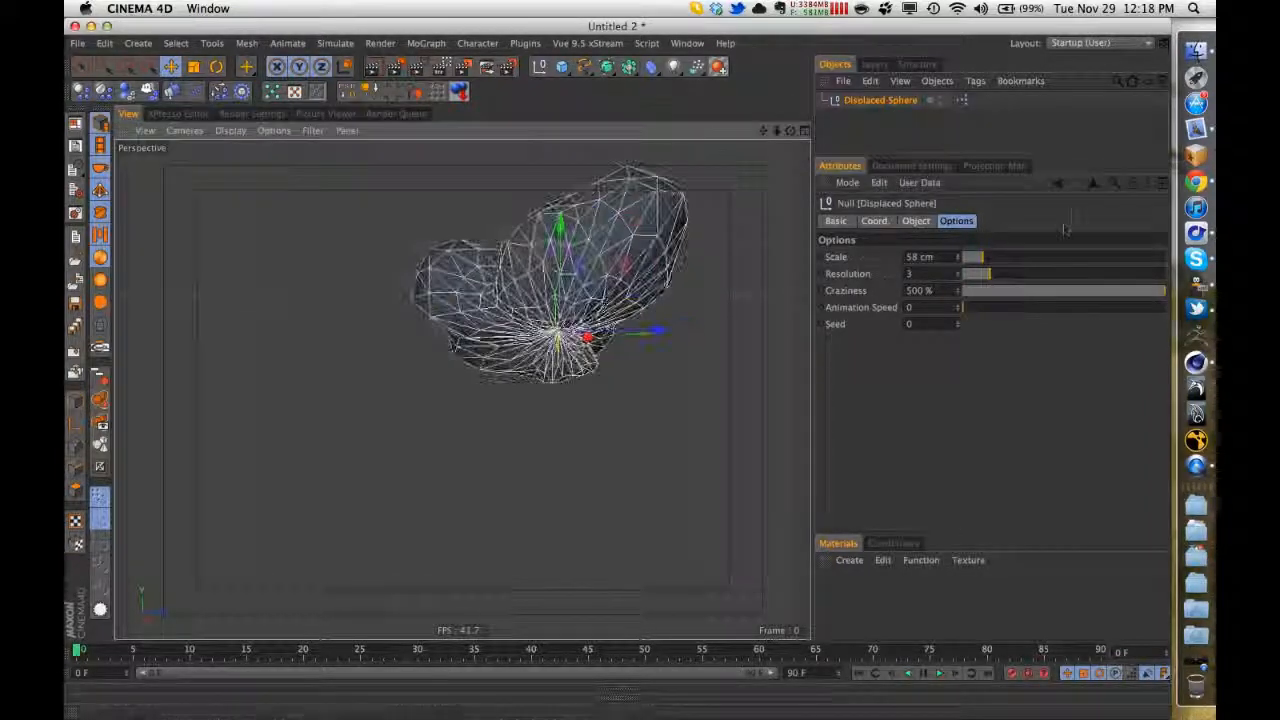
- Test the Displaced Sphere at higher density with Scale about 173 cm, Resolution 16 and Craziness 500 %
left_click(960, 260)
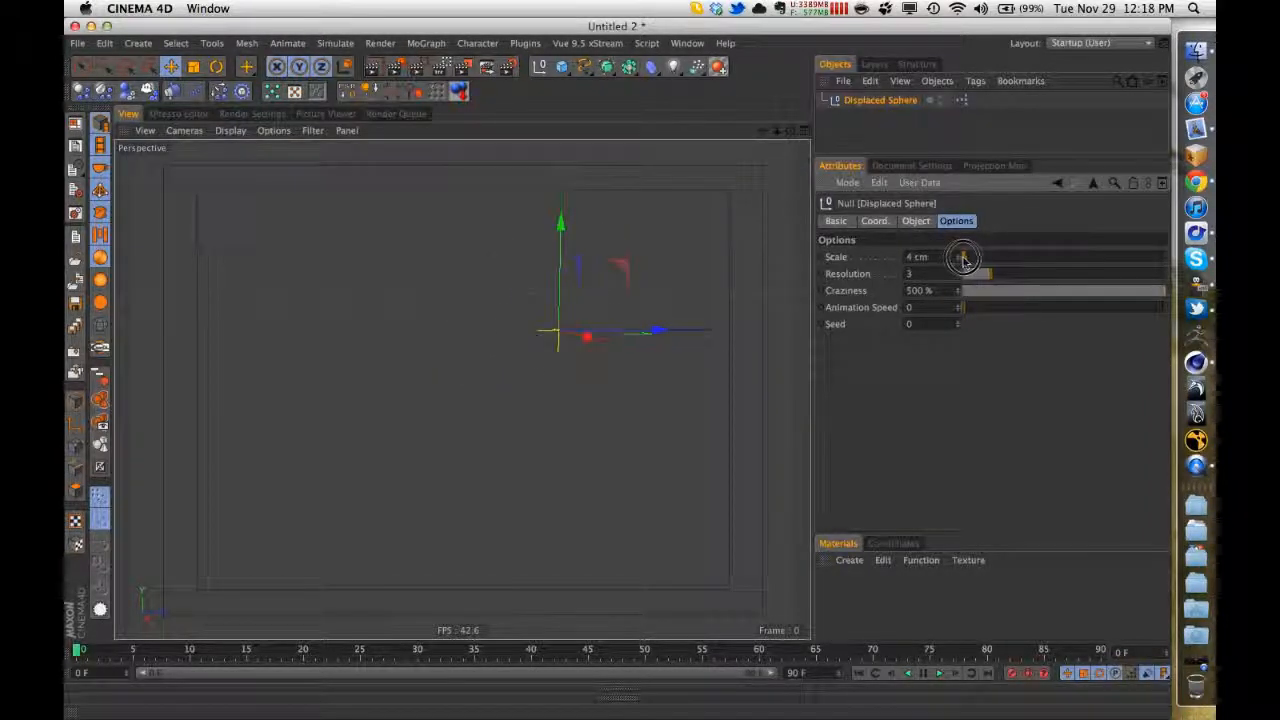
left_click_drag(969, 258, 1166, 274)
left_click_drag(966, 291, 1097, 291)
middle_click_drag(542, 348, 462, 389, "alt")
left_click_drag(1008, 292, 1160, 302)
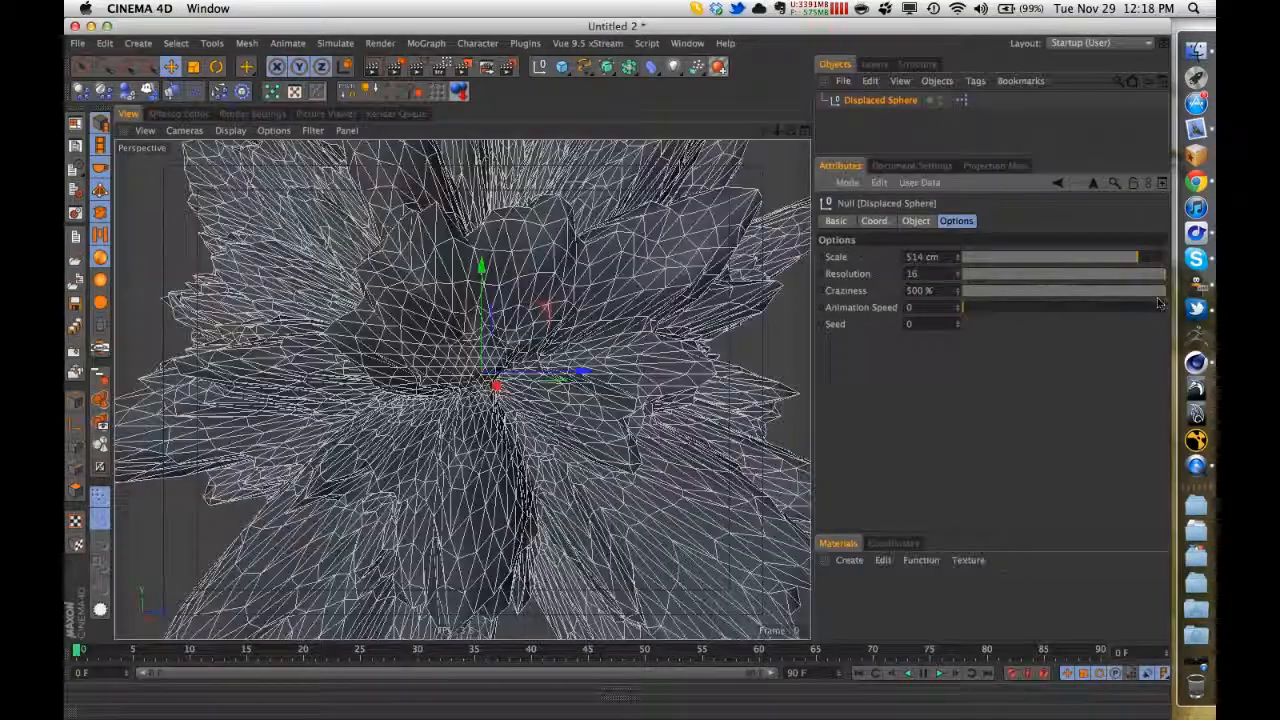
left_click_drag(1130, 258, 1023, 260)
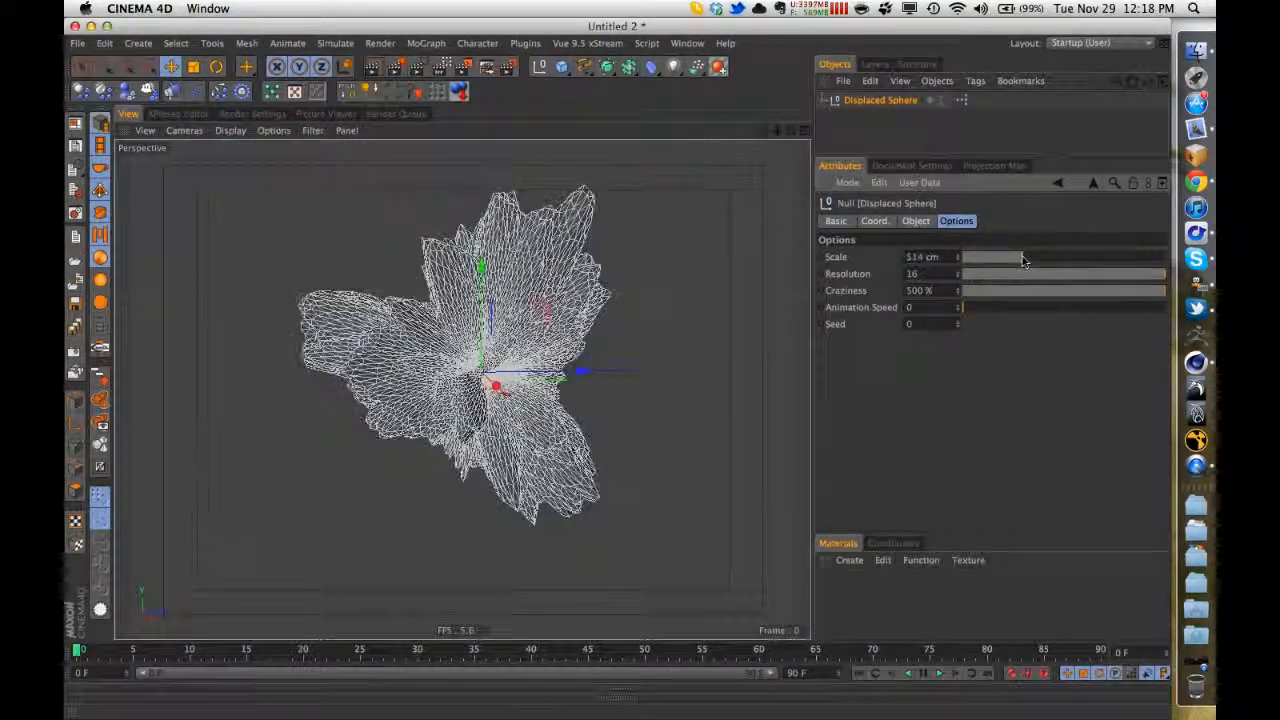
- Reveal the Hidden layer's objects in the object list and set the Displacer's noise shader to Wavy Turbulence
left_click(875, 65)
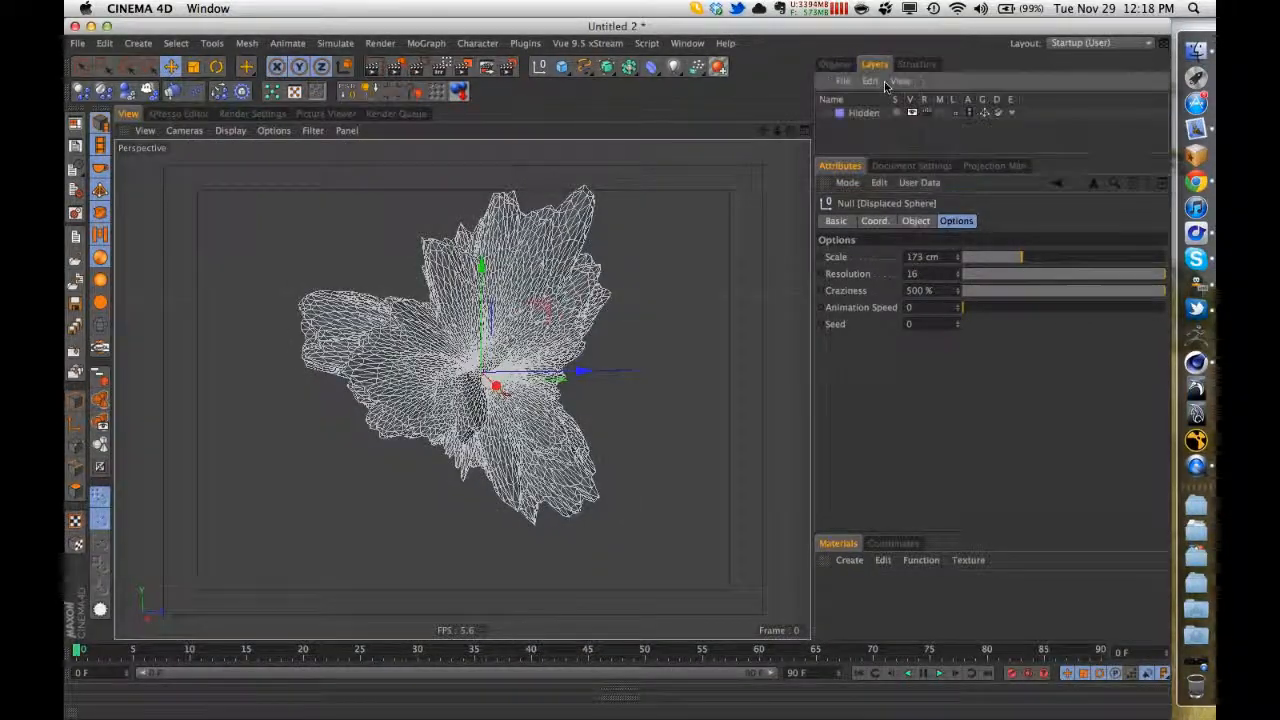
left_click(838, 66)
left_click(880, 133)
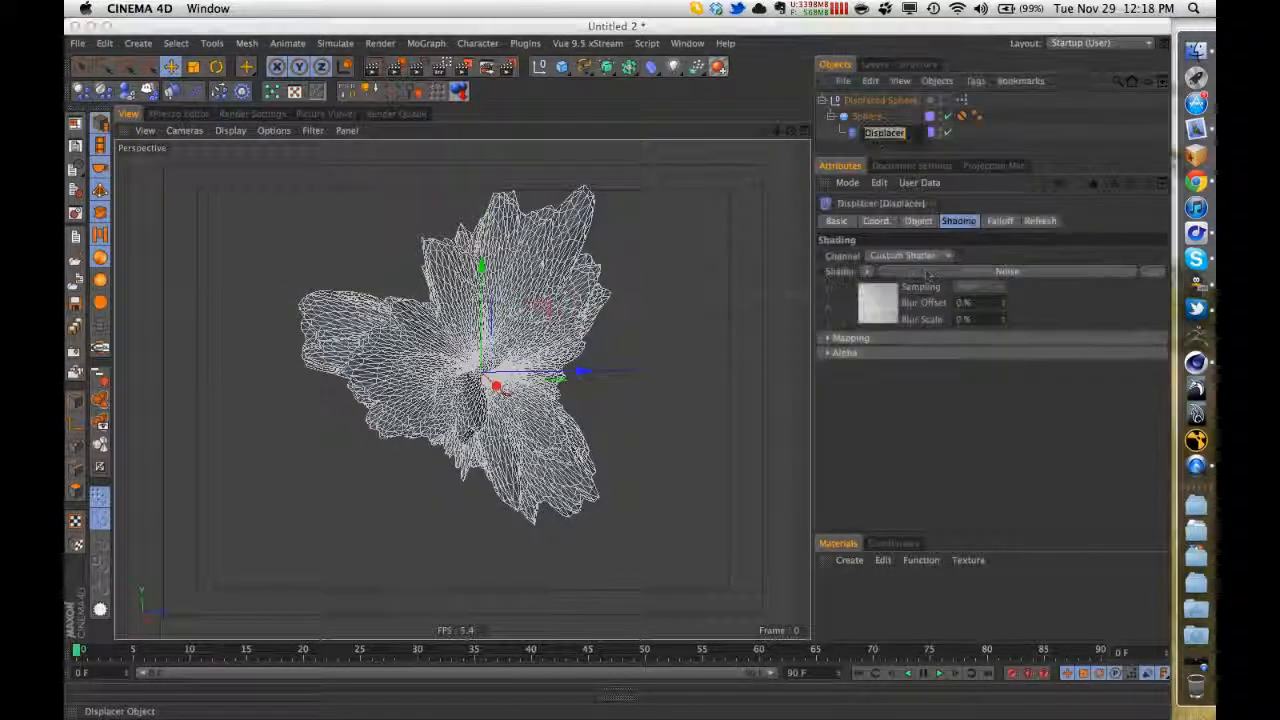
left_click(918, 274)
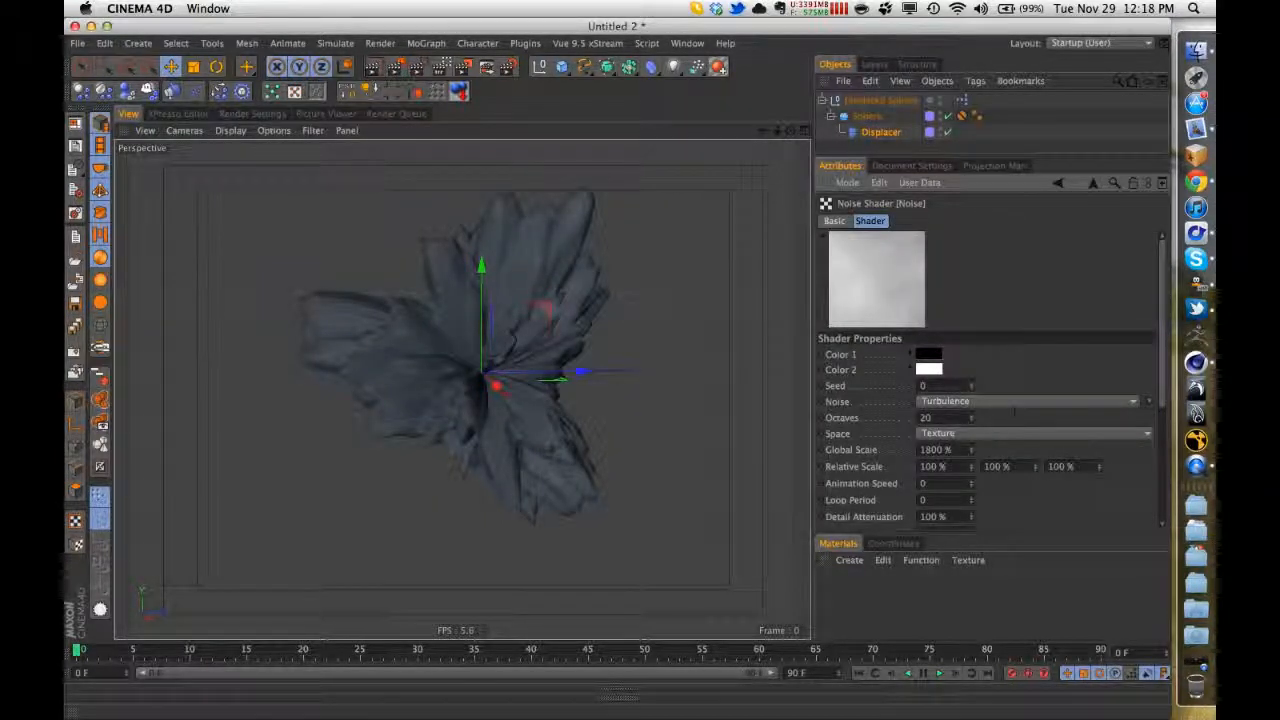
right_click(840, 402)
key("Escape")
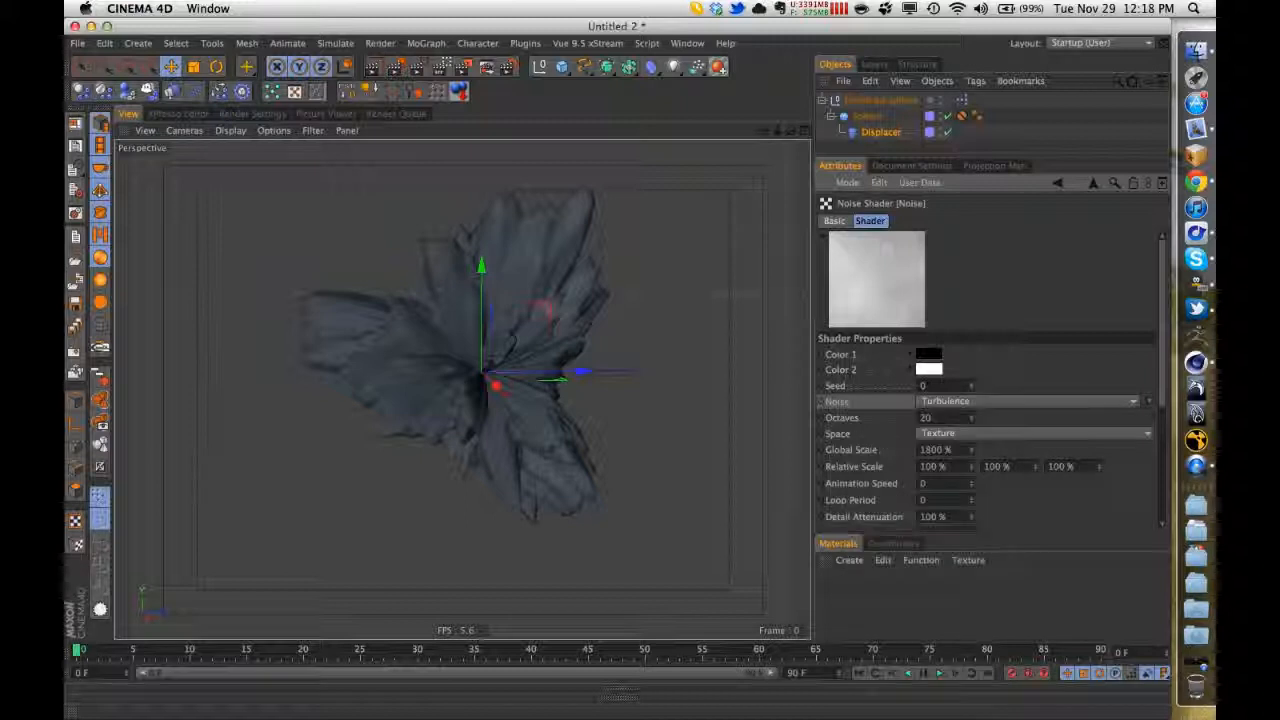
left_click(1034, 402)
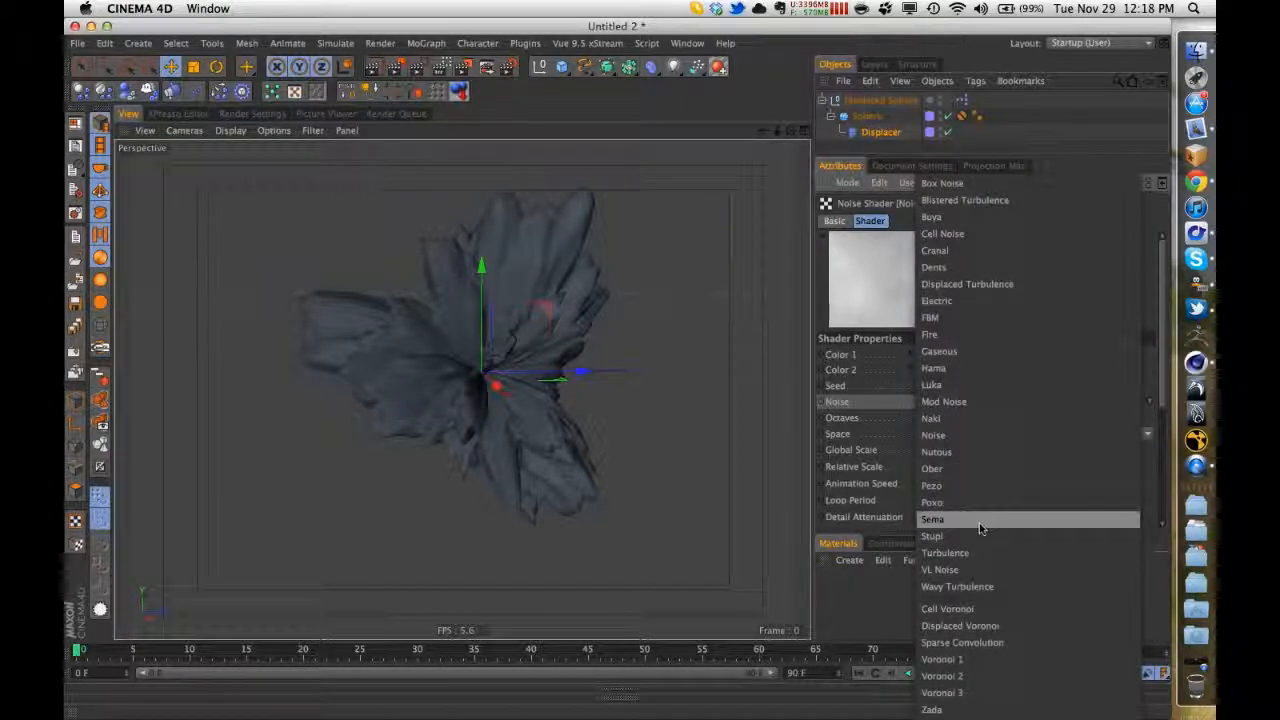
left_click(978, 586)
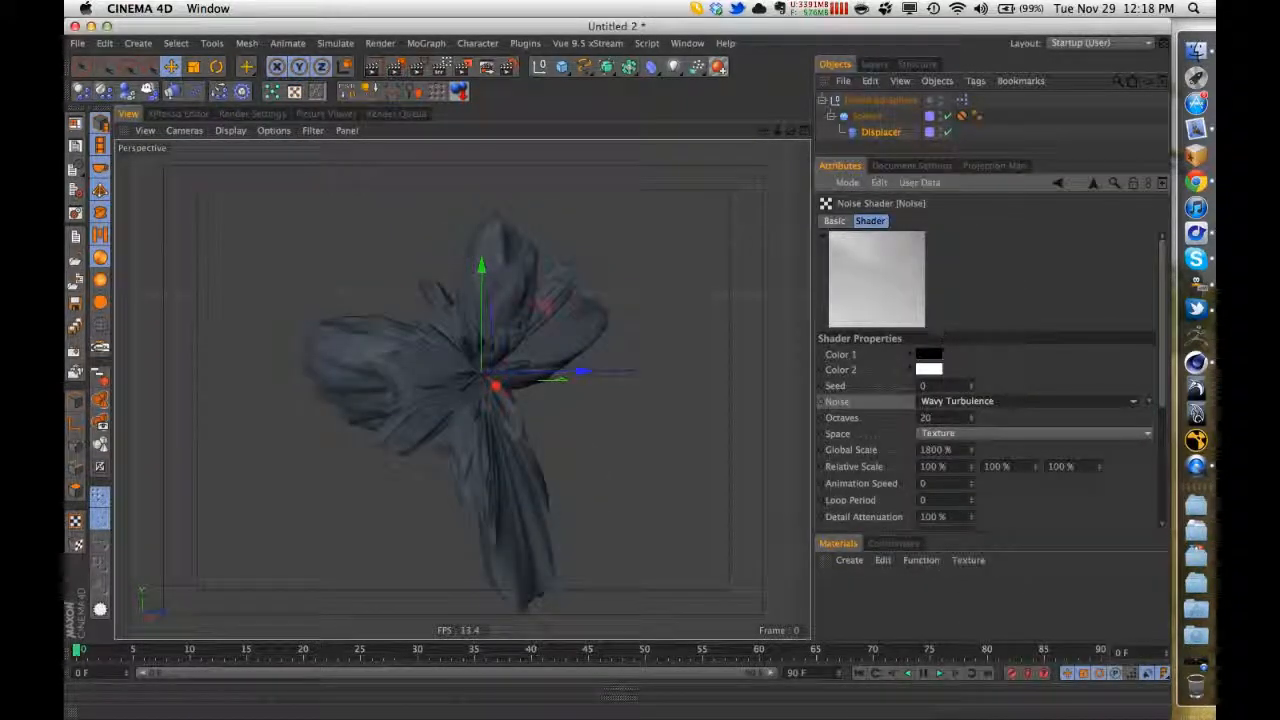
- Set the Displaced Sphere's controls to Scale 189 cm, Resolution 8, Craziness 479 % and Animation Speed 1.2
left_click(886, 101)
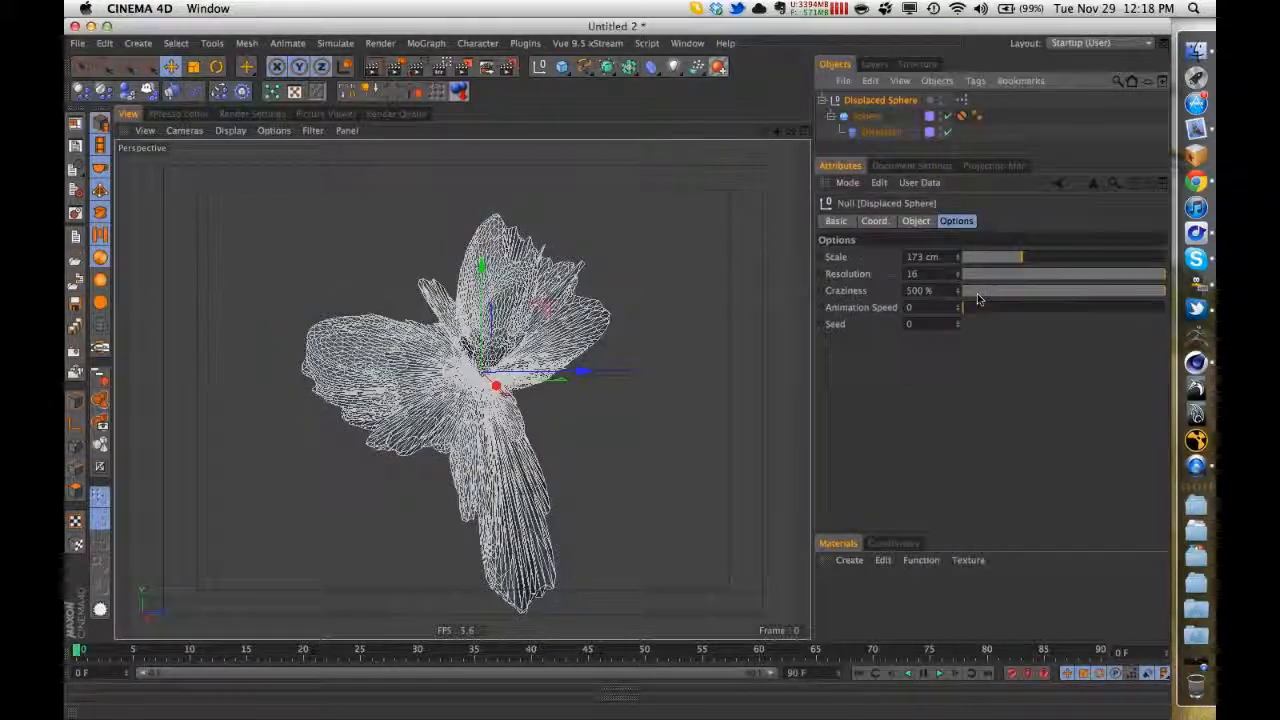
left_click_drag(982, 294, 1064, 293)
left_click_drag(1010, 262, 985, 311)
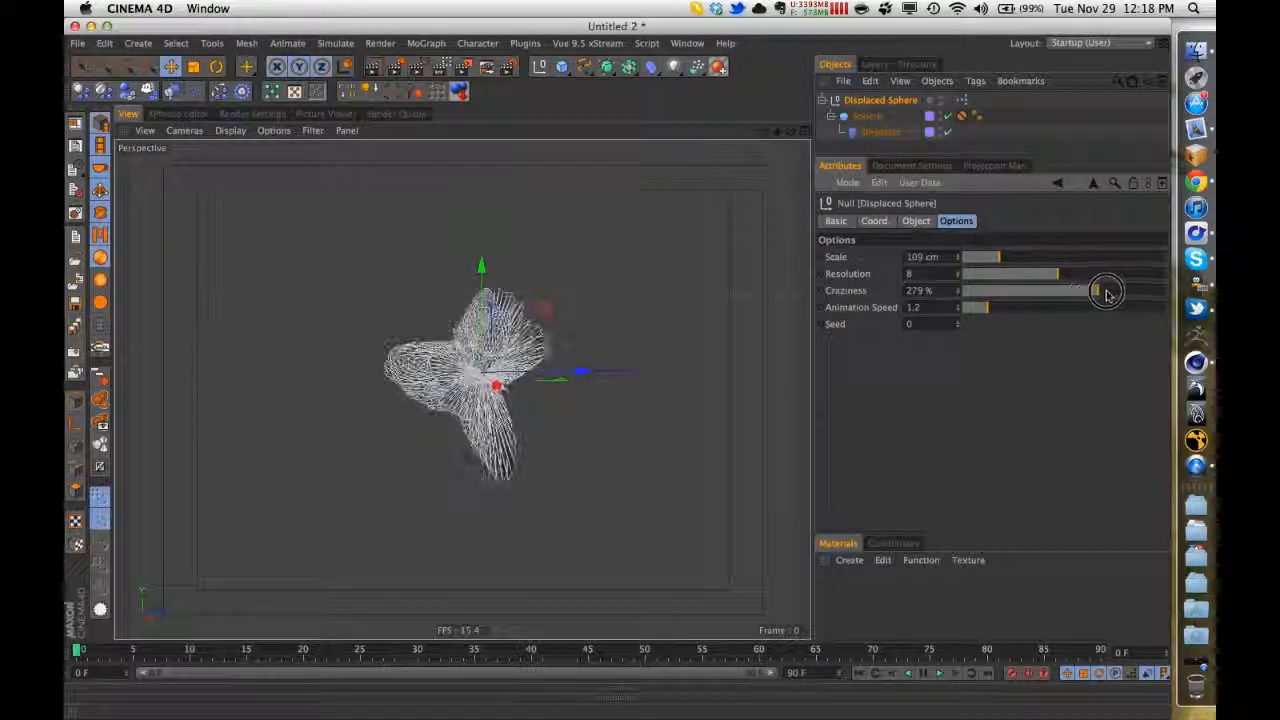
left_click_drag(1105, 291, 1158, 289)
mouse_move(975, 257)
left_mouse_down()
mouse_move(1058, 255)
mouse_move(975, 258)
mouse_move(990, 273)
mouse_move(1006, 258)
mouse_move(1087, 260)
mouse_move(1031, 258)
left_mouse_up()
- Change the Displacer's noise type to VL Noise and view the Sphere object's protection settings
left_click(881, 132)
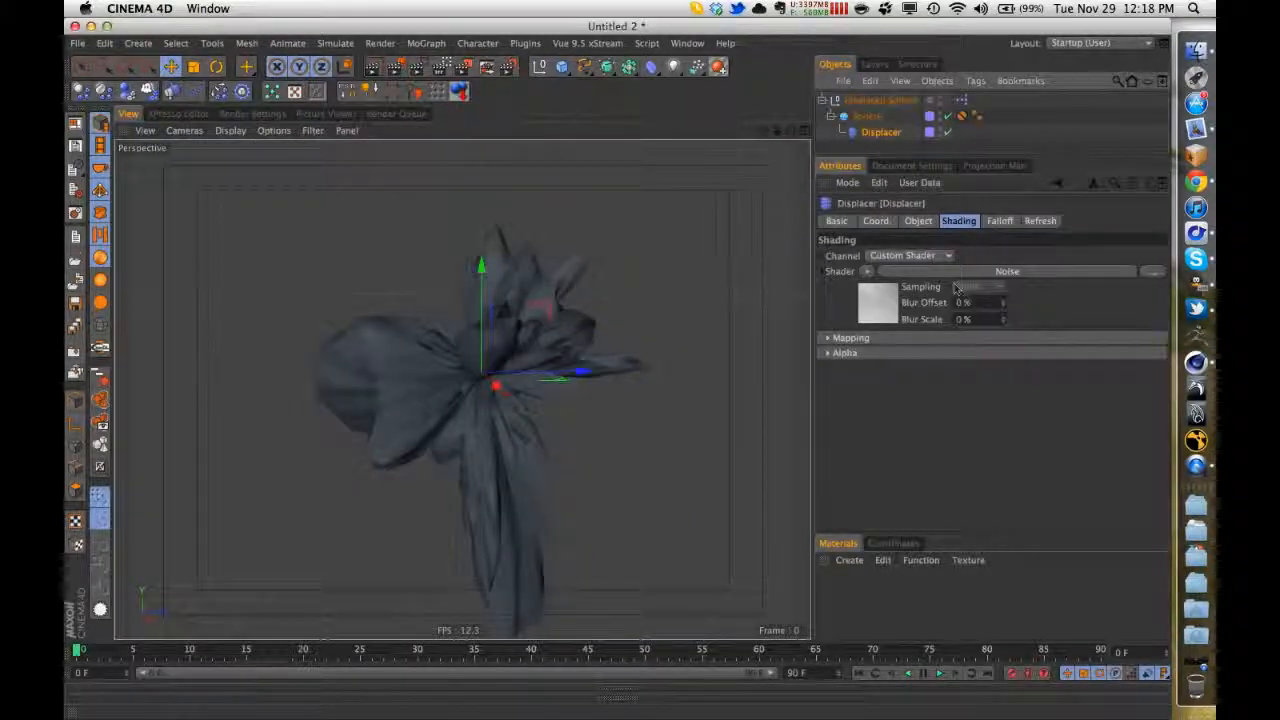
left_click(1005, 271)
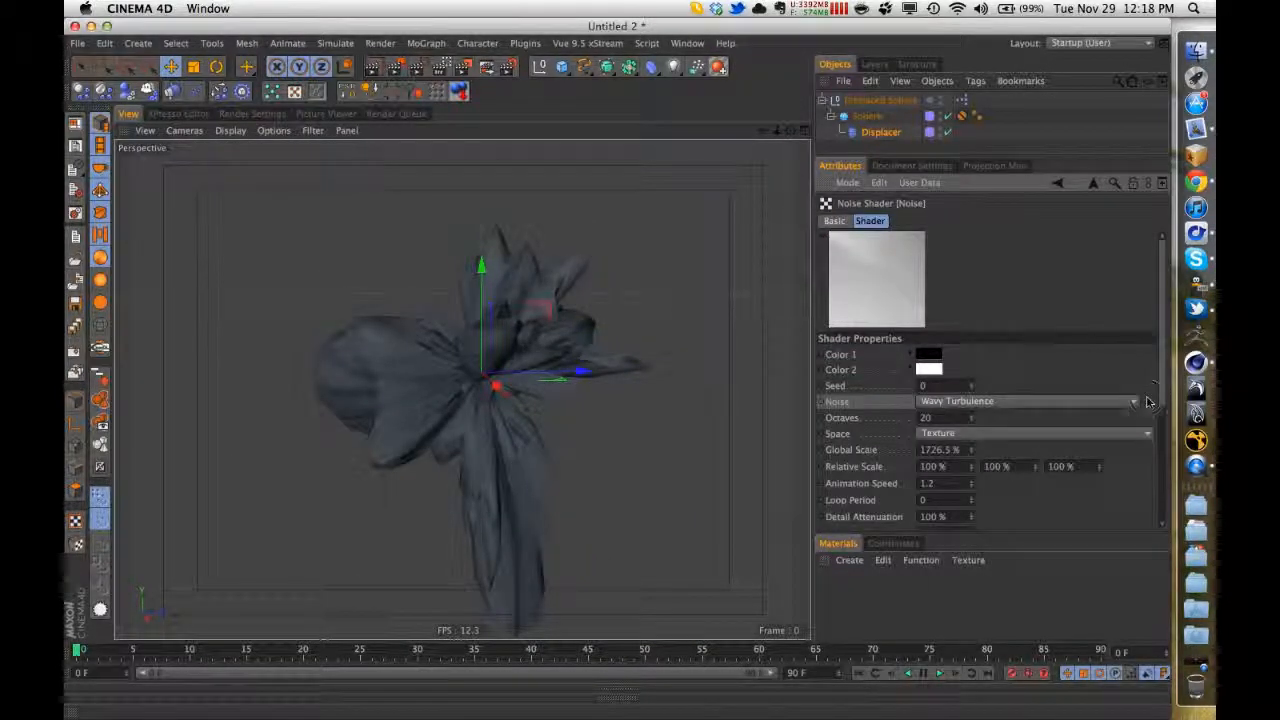
left_click(1147, 401)
left_click(1062, 575)
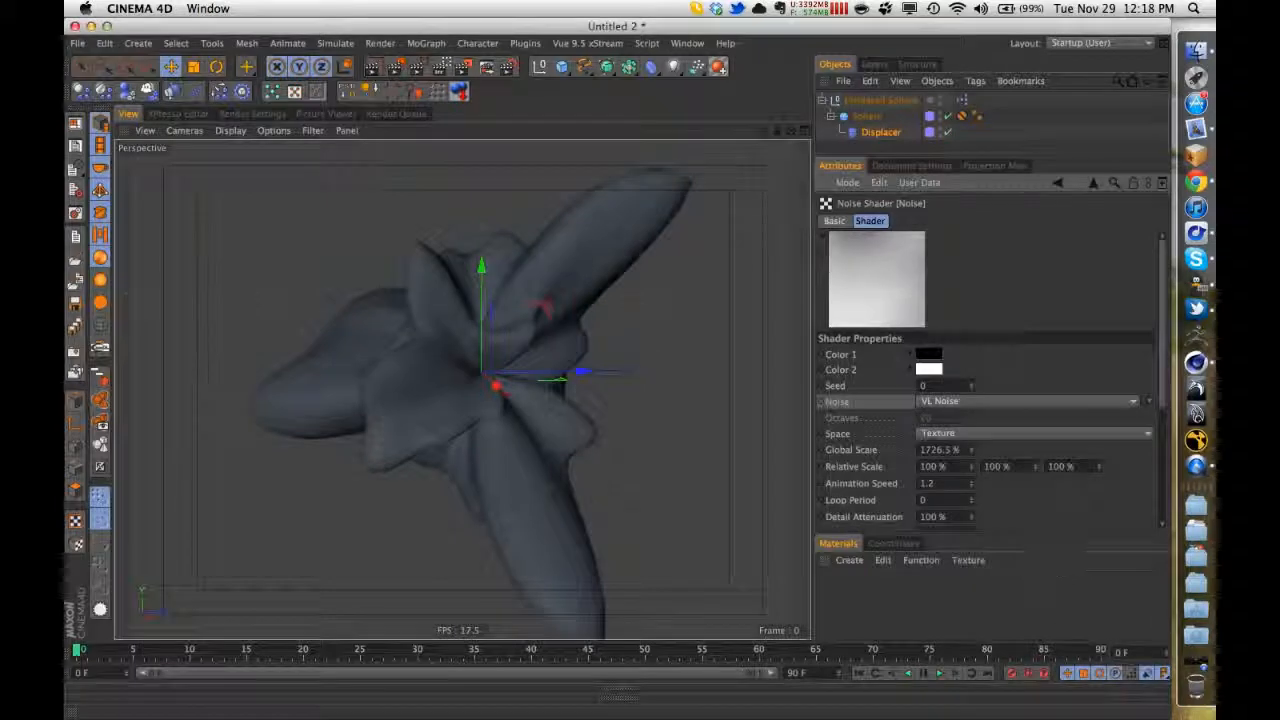
left_click(886, 117)
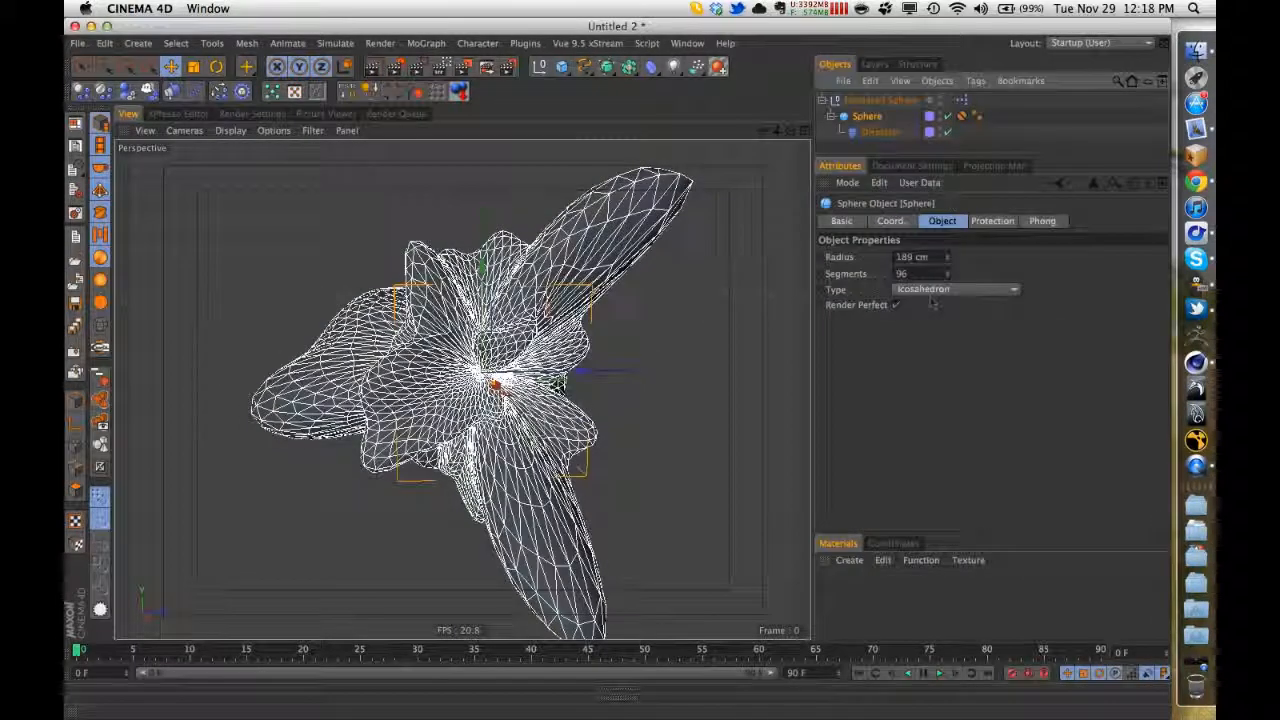
left_click(992, 220)
- Set the Displaced Sphere's Animation Speed to 0, Scale to 389 cm and Resolution to 12
left_click(880, 100)
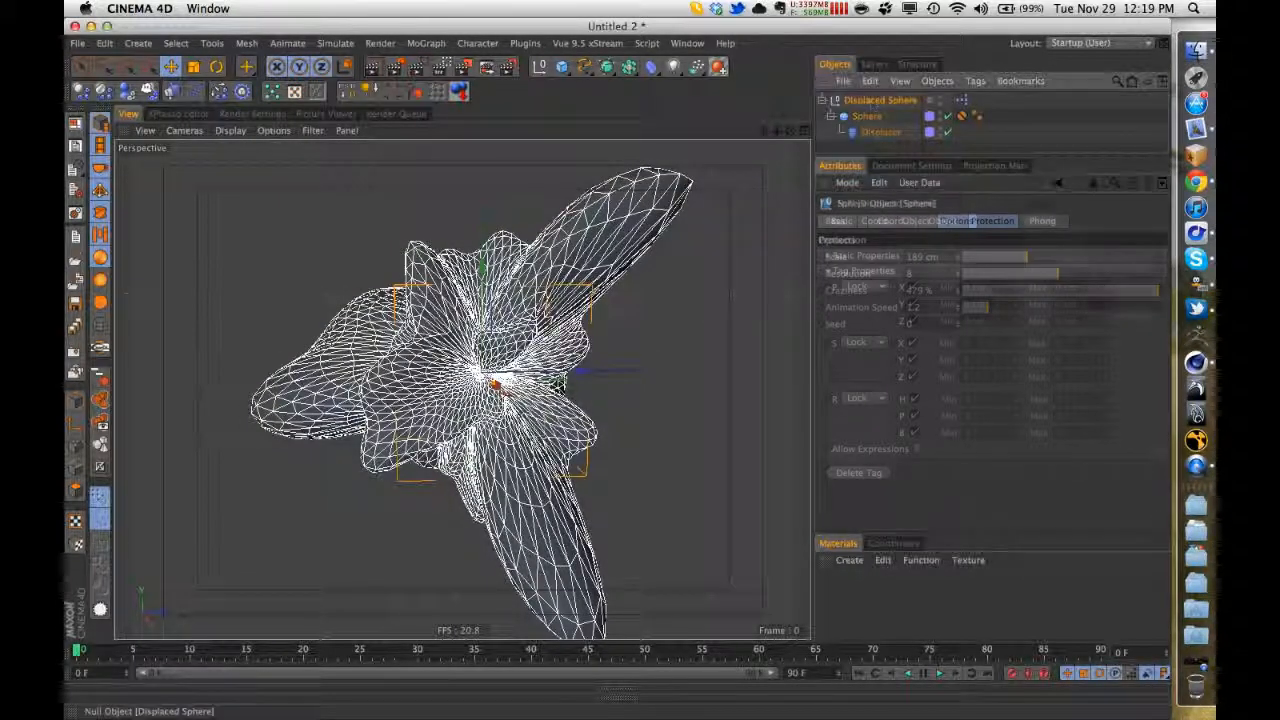
left_click_drag(983, 311, 962, 308)
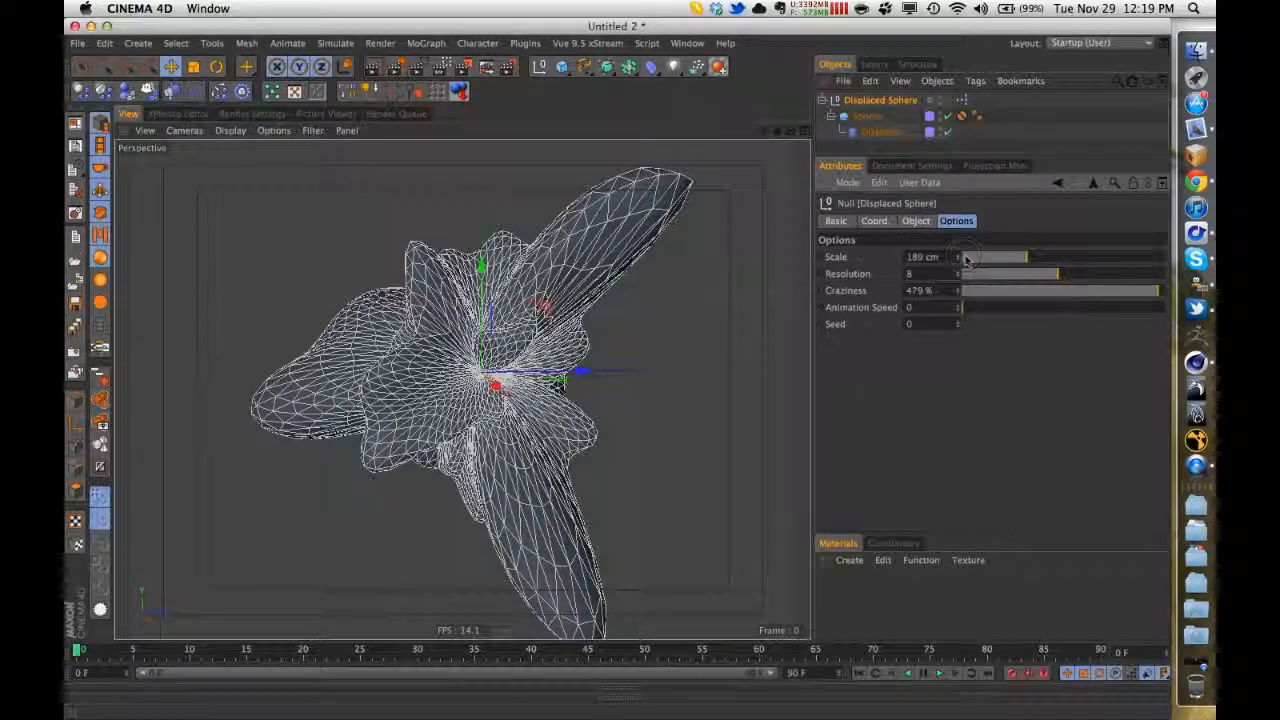
left_click_drag(966, 260, 1116, 278)
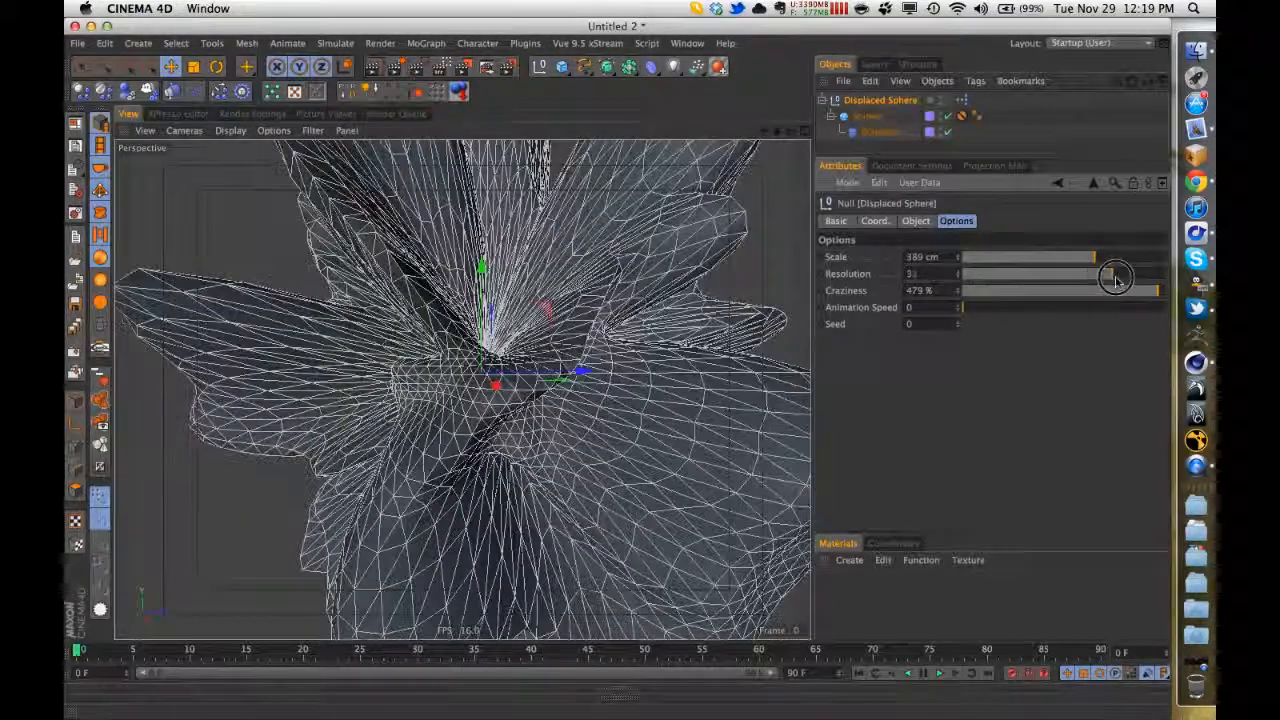
left_click(774, 267)
left_click_drag(774, 267, 717, 226, "alt")
- Hide the Hidden layer's objects from the object list again
left_click(862, 101)
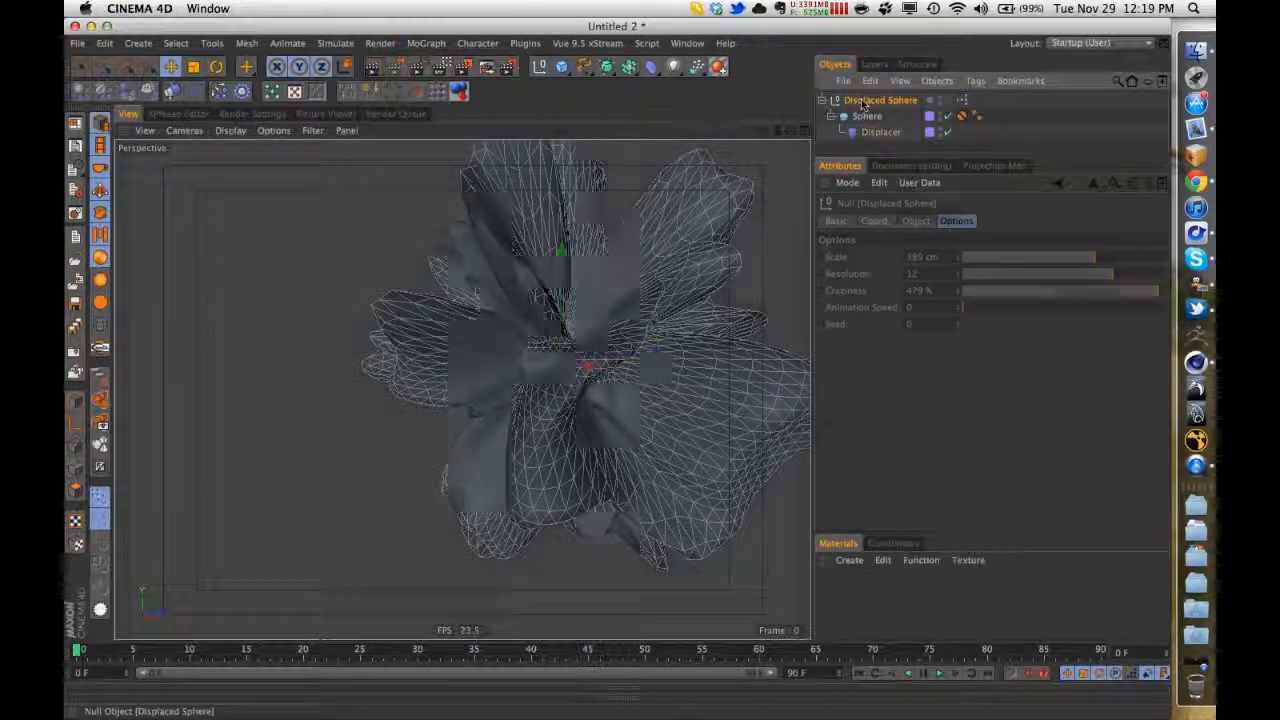
left_click(876, 65)
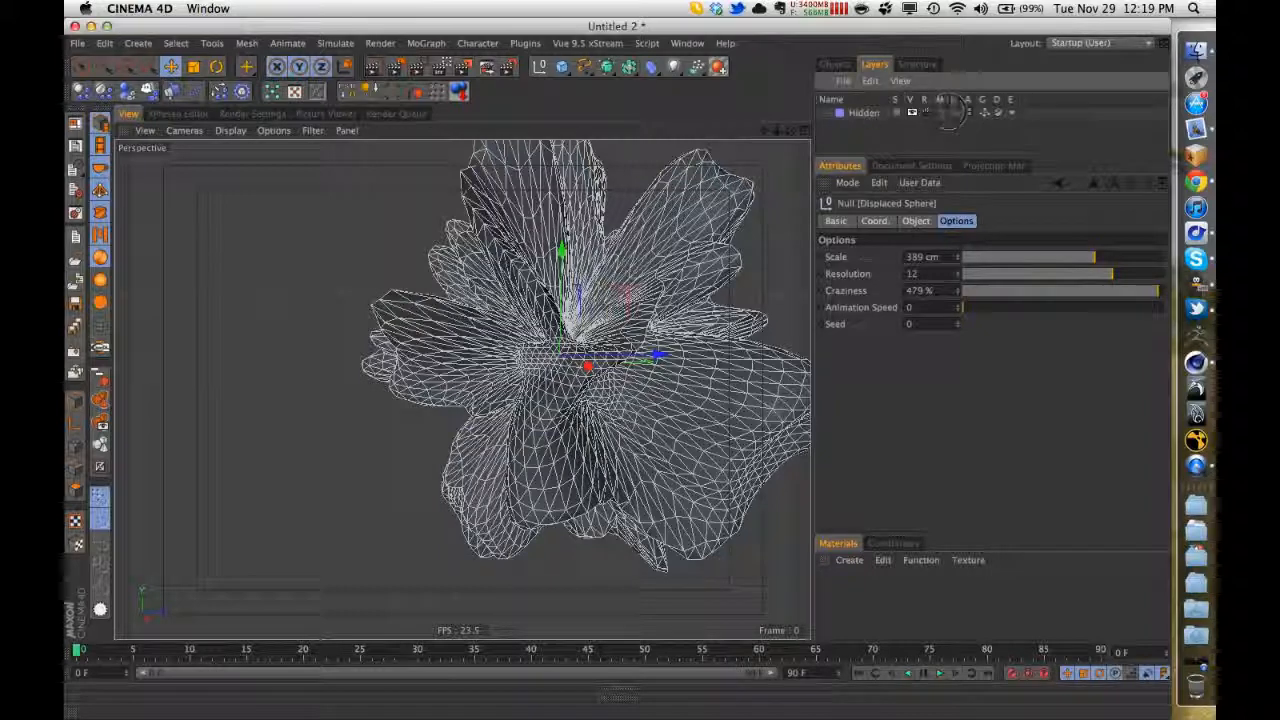
left_click(837, 65)
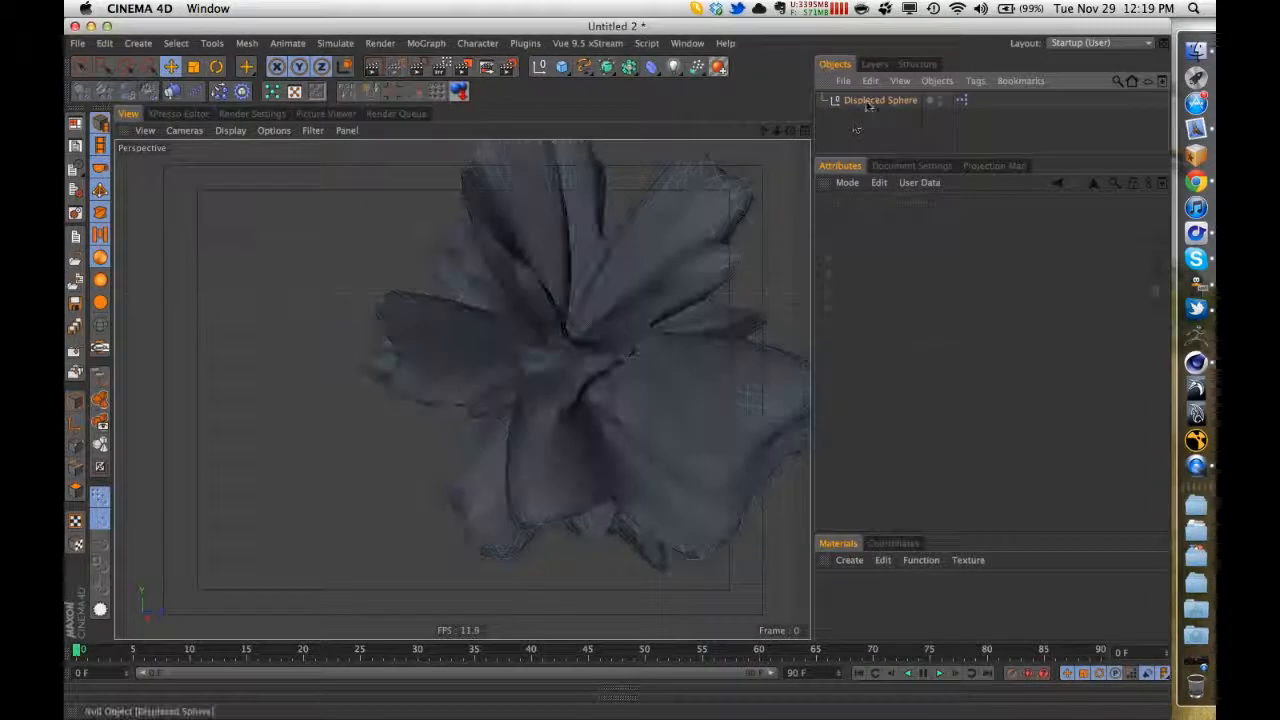
- Add a HyperNURBS object and nest the Displaced Sphere inside it to test smoothing
left_click(561, 66, "alt")
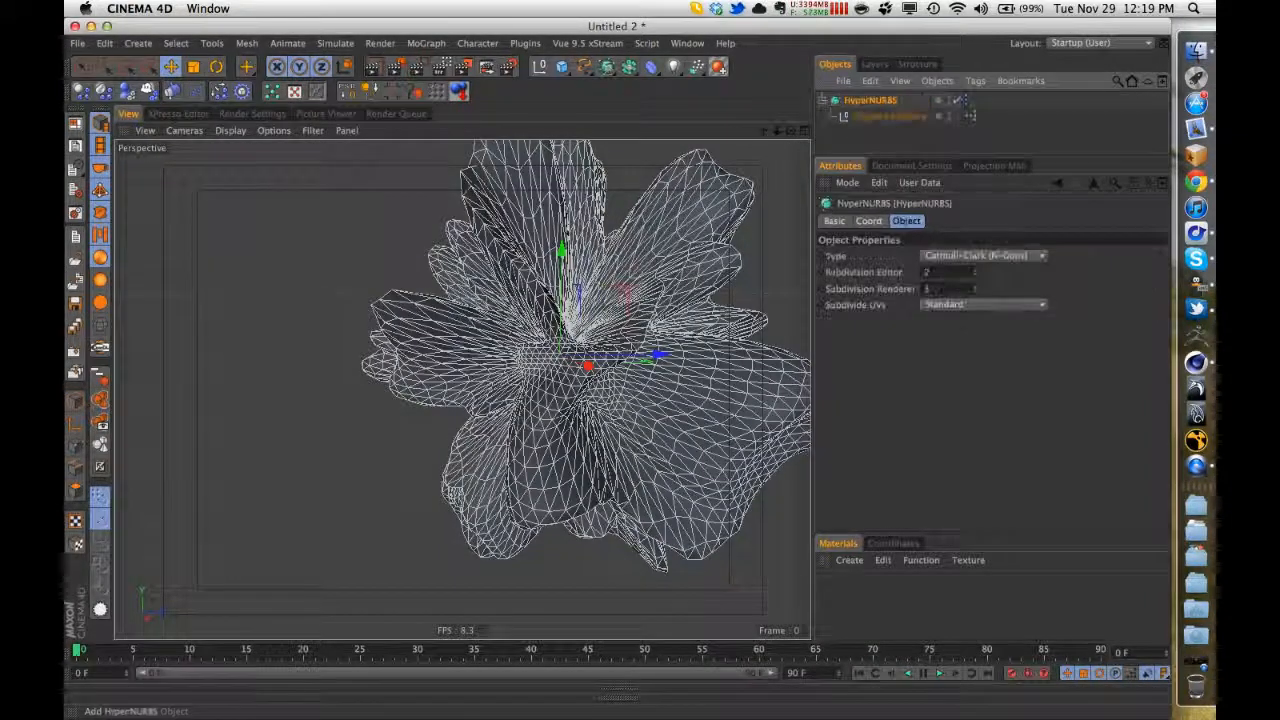
left_click(853, 103)
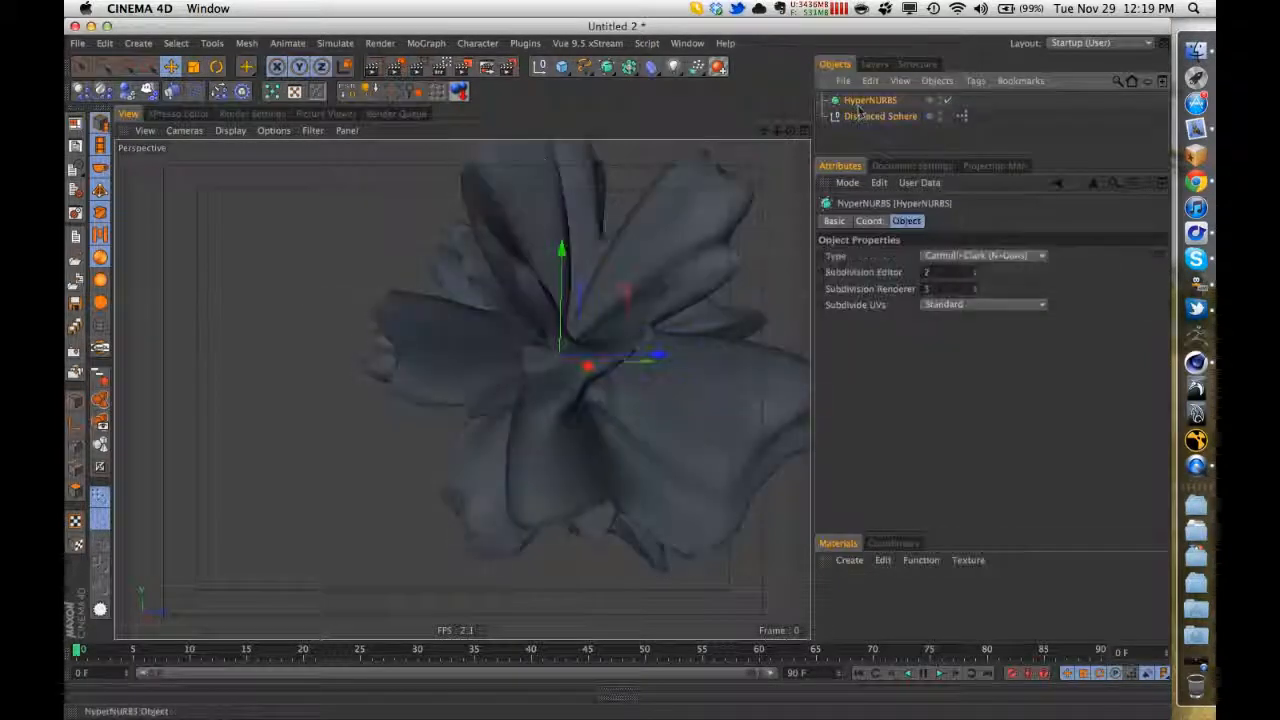
left_click_drag(876, 116, 868, 102)
left_click(867, 101)
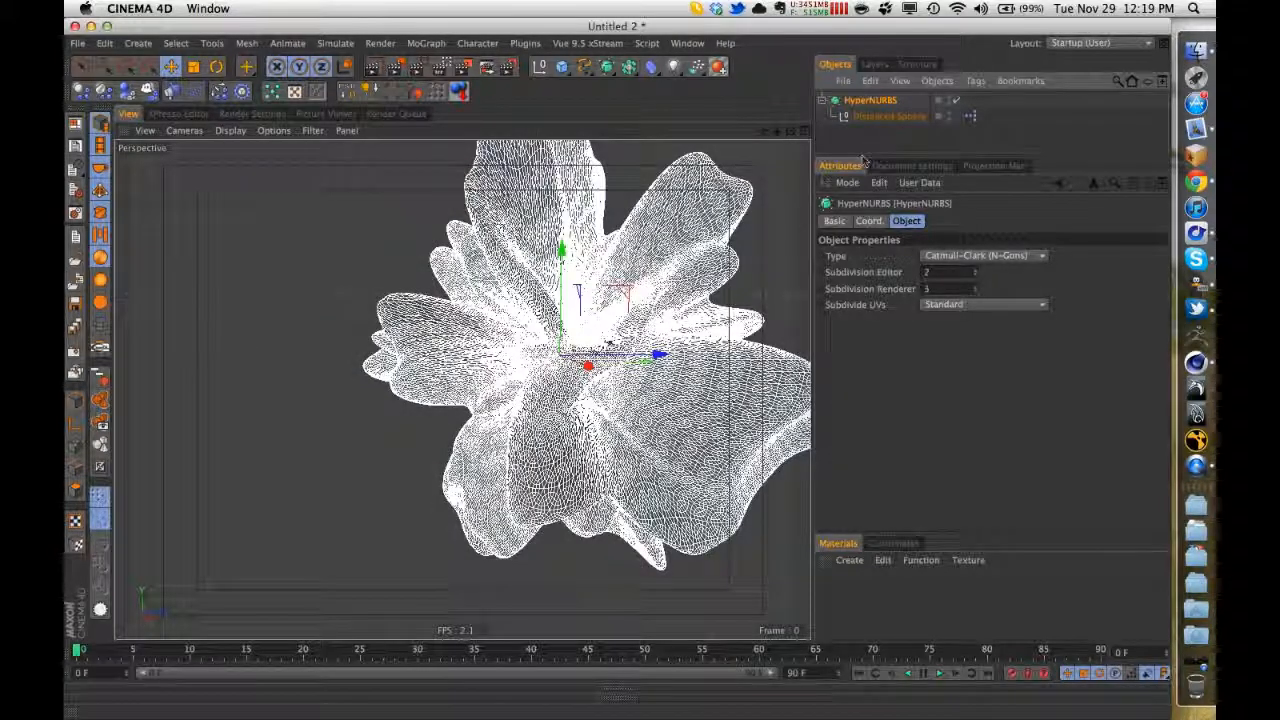
left_click(851, 135)
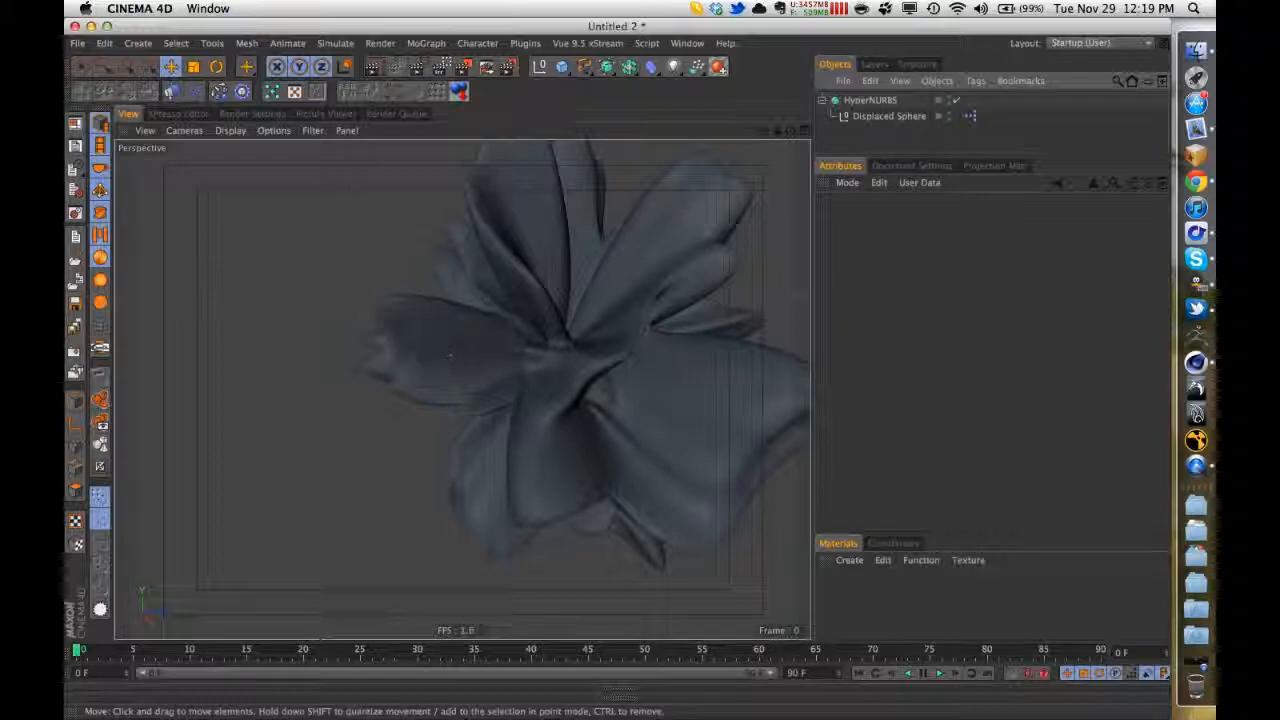
- Take the Displaced Sphere out of the HyperNURBS, delete the HyperNURBS and reselect the Displaced Sphere
left_click(865, 118)
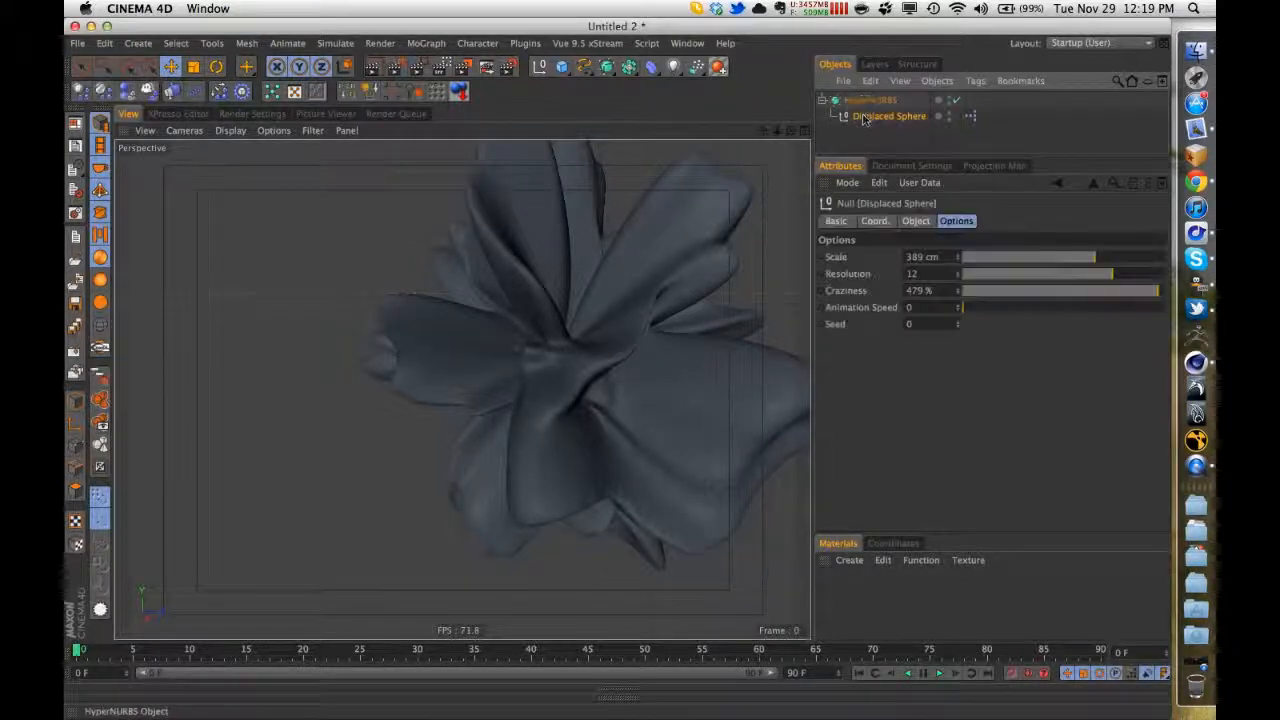
left_click(857, 102)
left_click(866, 117)
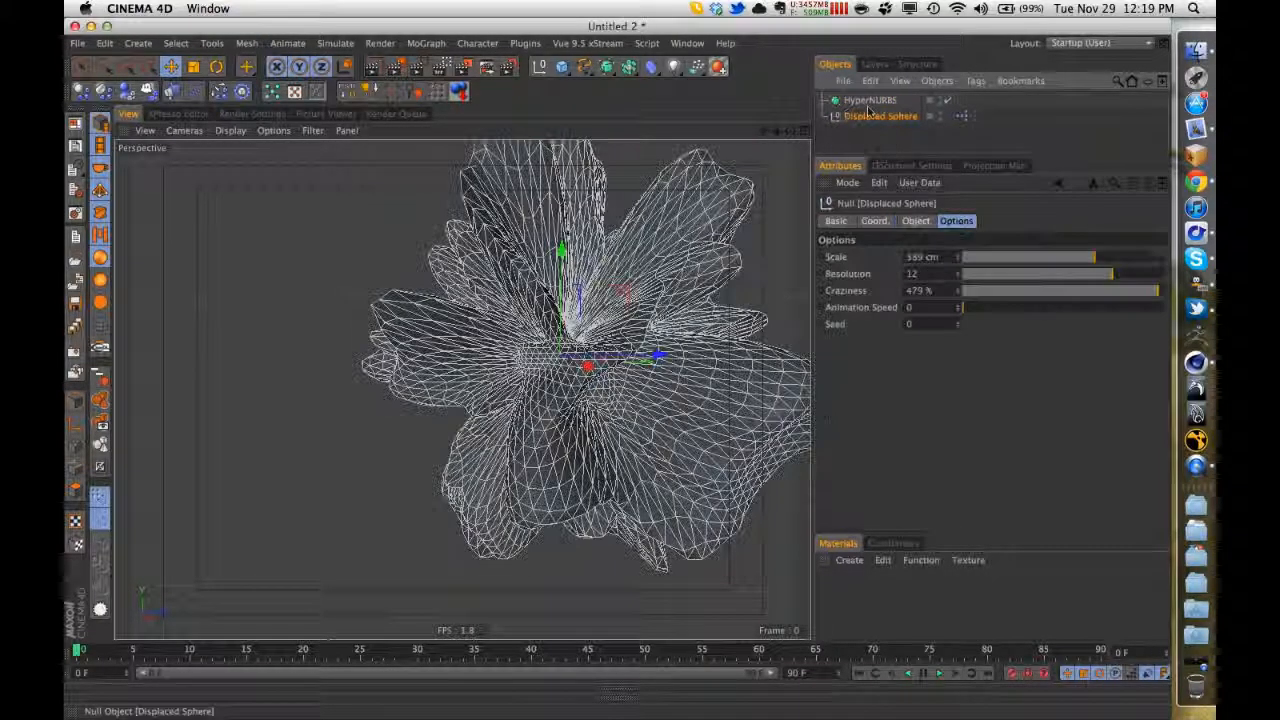
left_click(867, 102)
key("Delete")
left_click(868, 103)
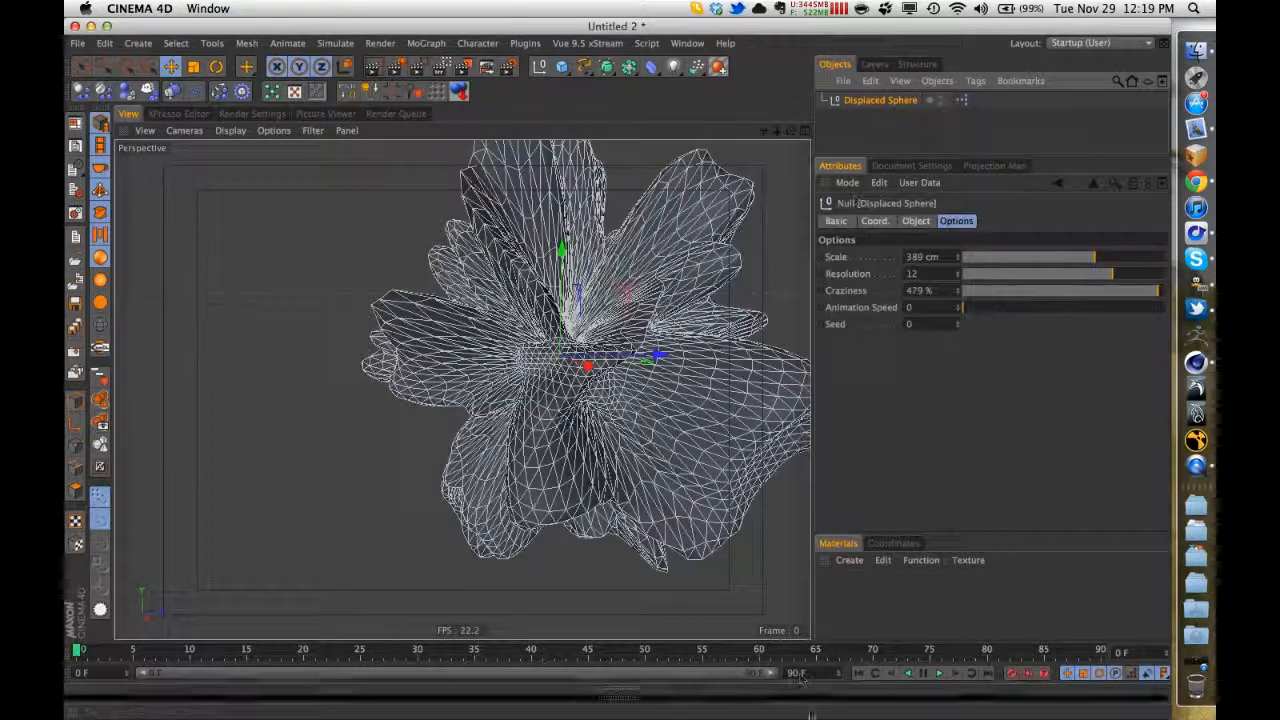
- Set the Displaced Sphere's Craziness to 0 %, Scale to 100 cm and Resolution to 3
left_click_drag(1010, 289, 962, 290)
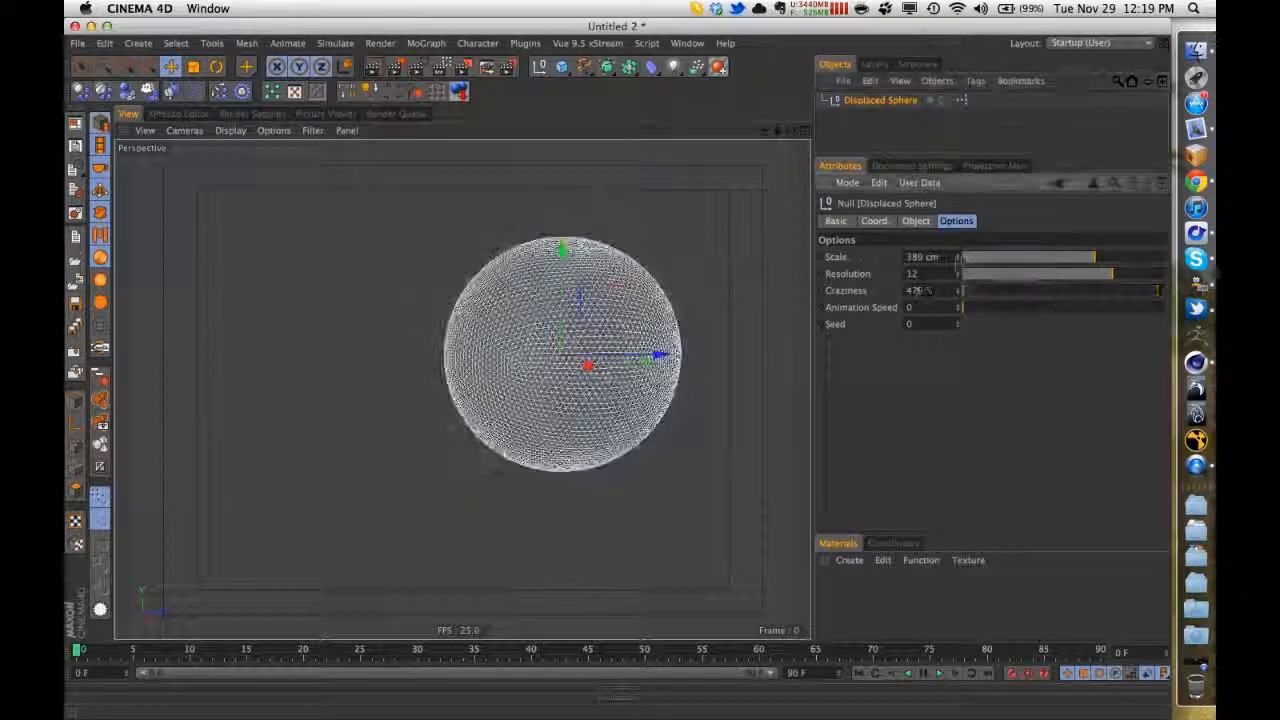
left_click(938, 258)
type("100")
key("Tab")
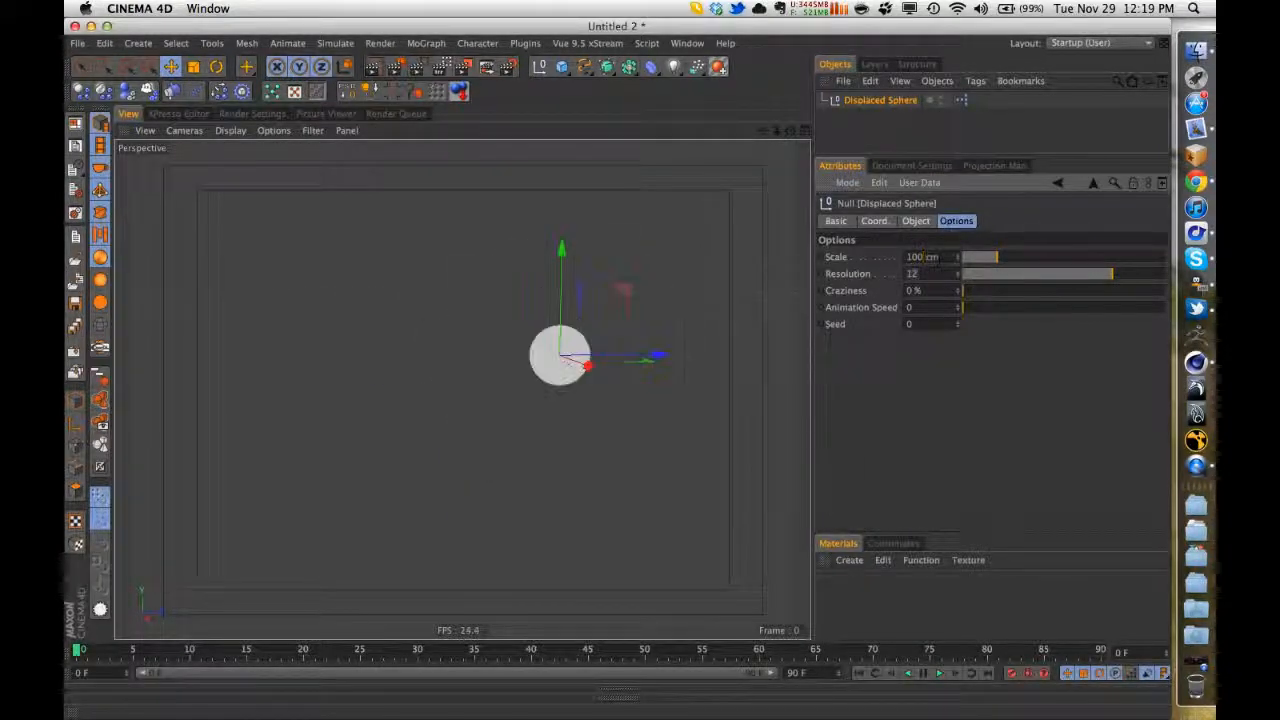
type("3")
key("Return")
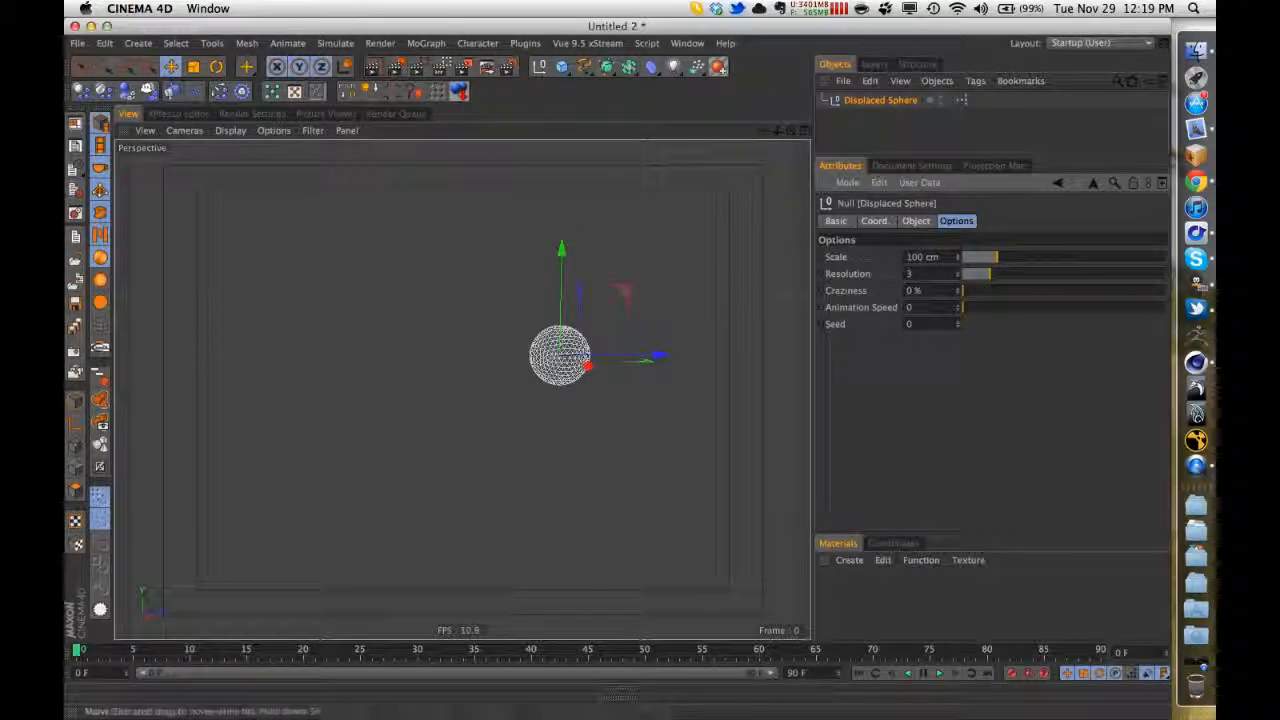
- Frame the sphere in the Perspective view, examine it from another angle and scrub the timeline to check its motion
left_click(371, 357)
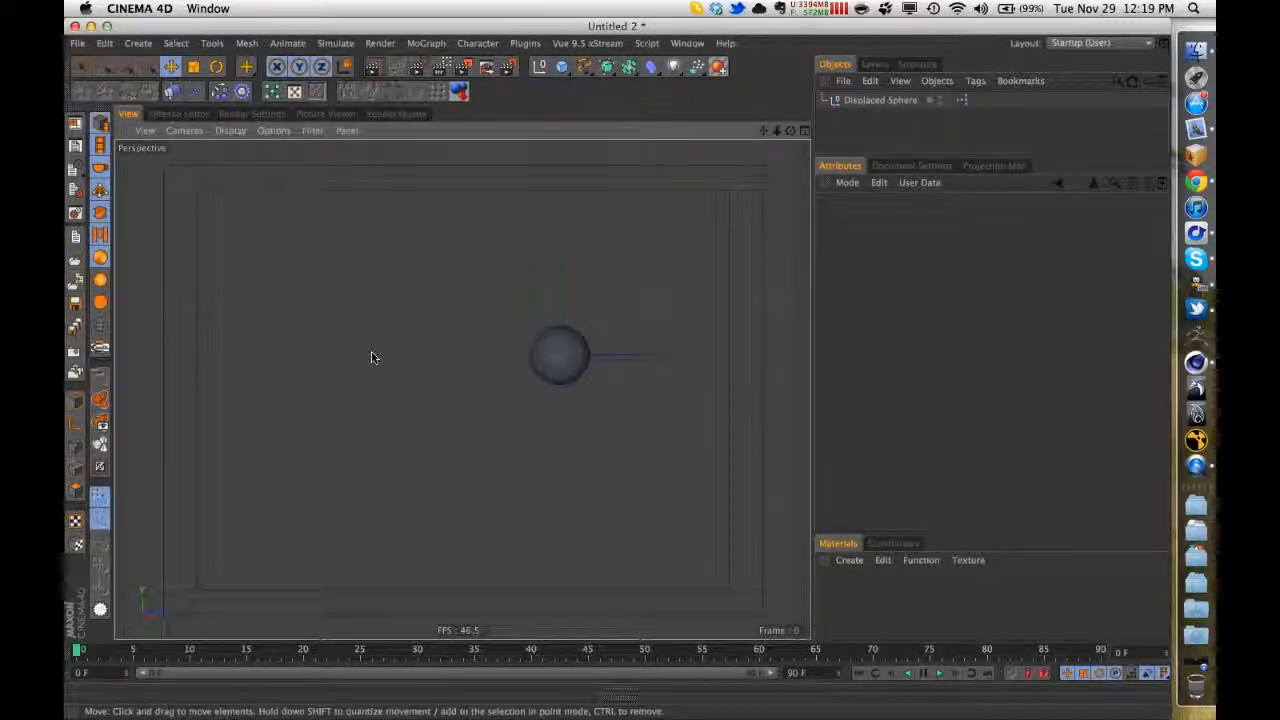
left_click(552, 345)
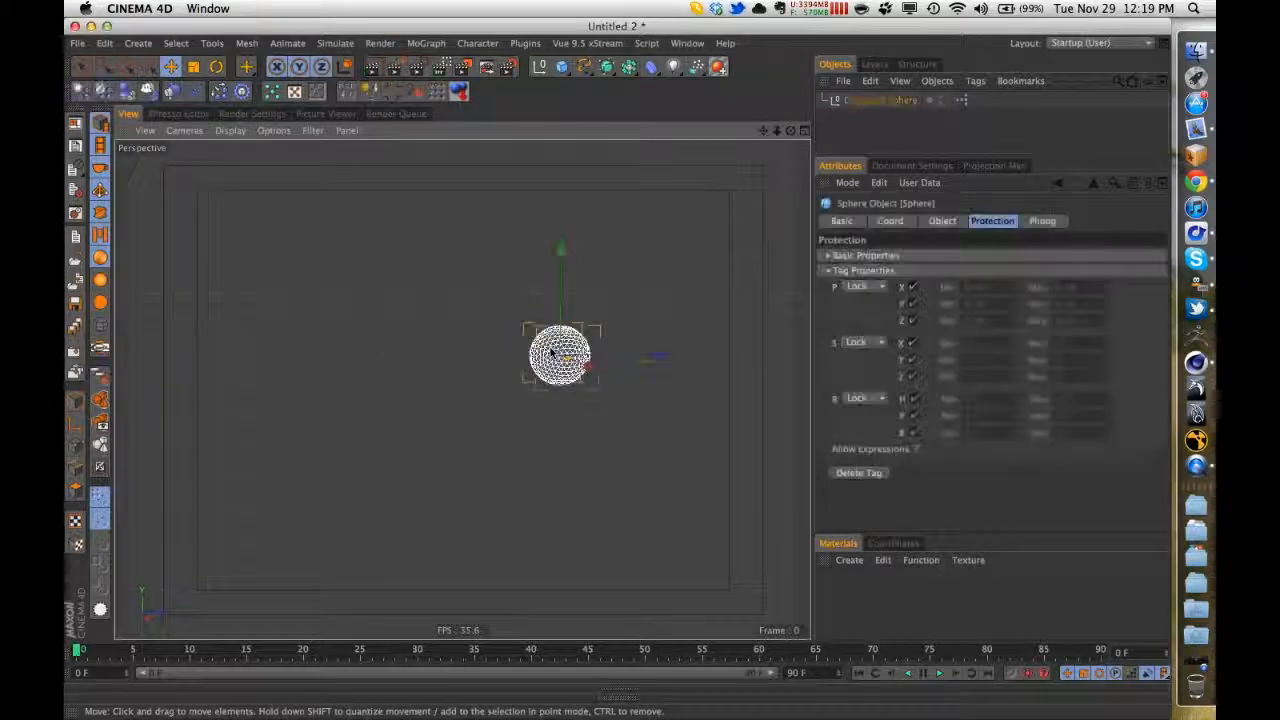
key("o")
left_click(691, 341)
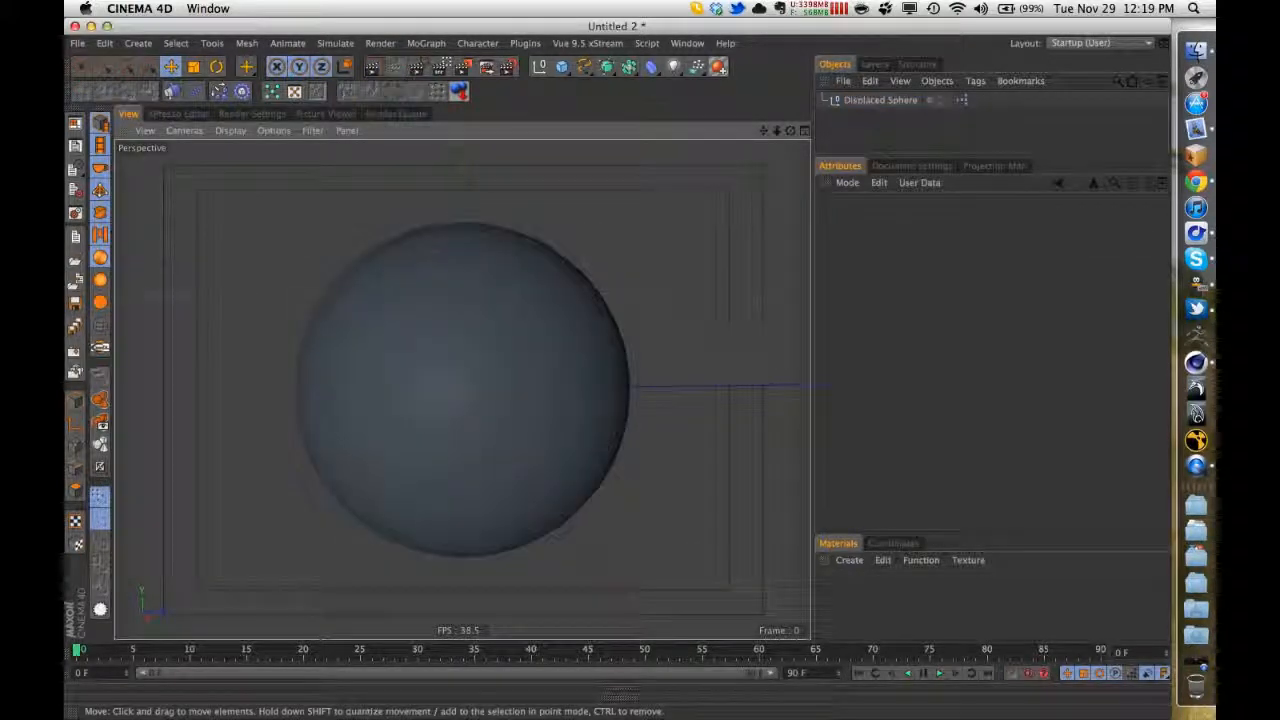
left_click_drag(691, 341, 462, 389, "alt")
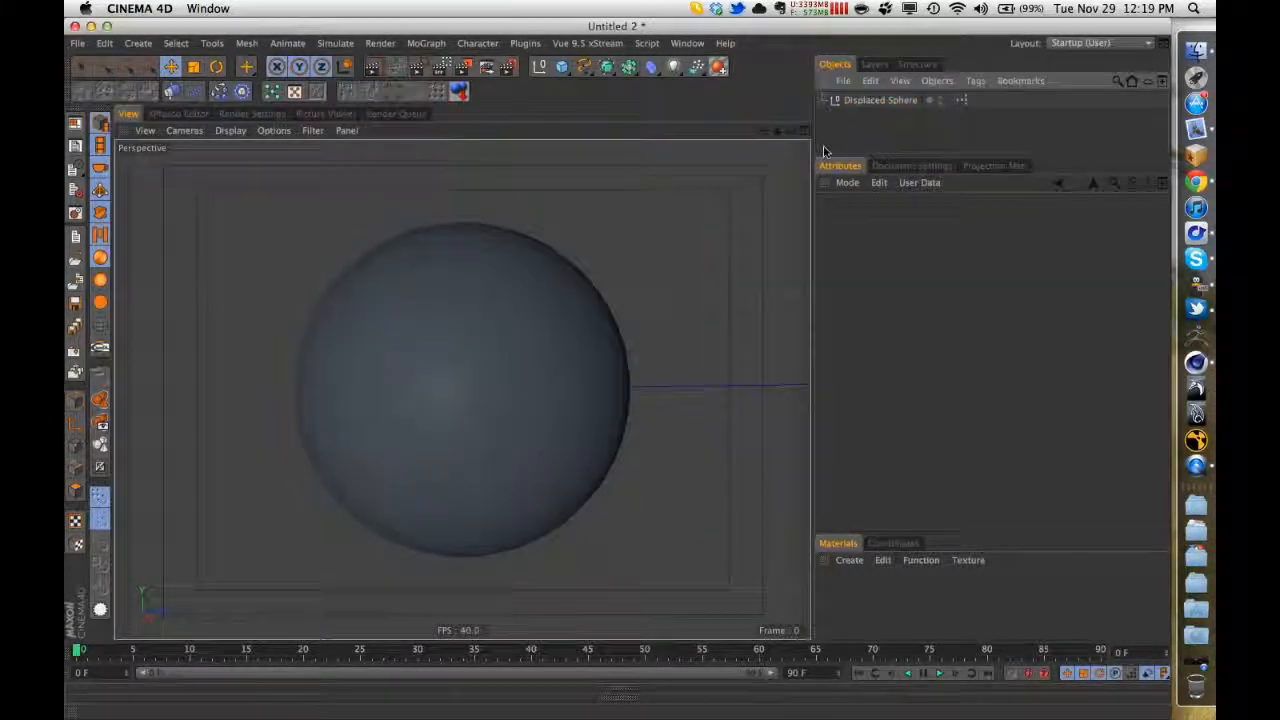
left_click_drag(474, 348, 457, 408, "alt")
right_click_drag(457, 408, 383, 436, "alt")
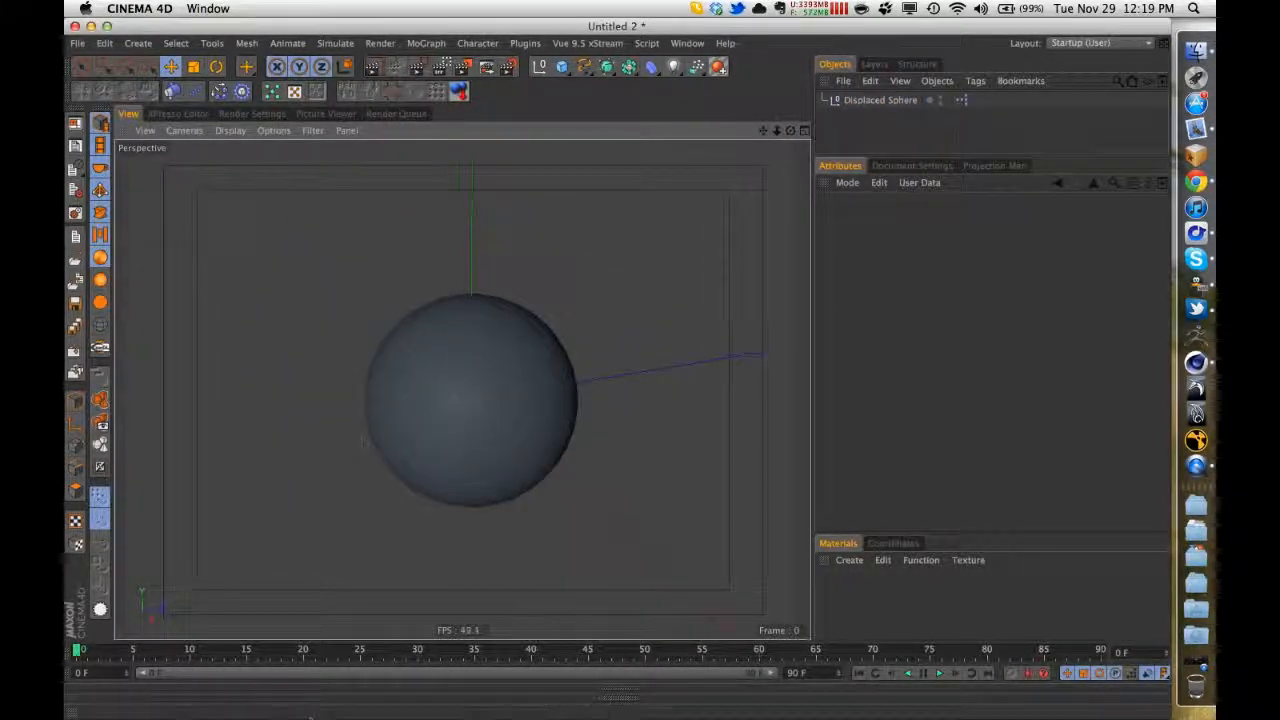
left_click_drag(79, 650, 272, 650)
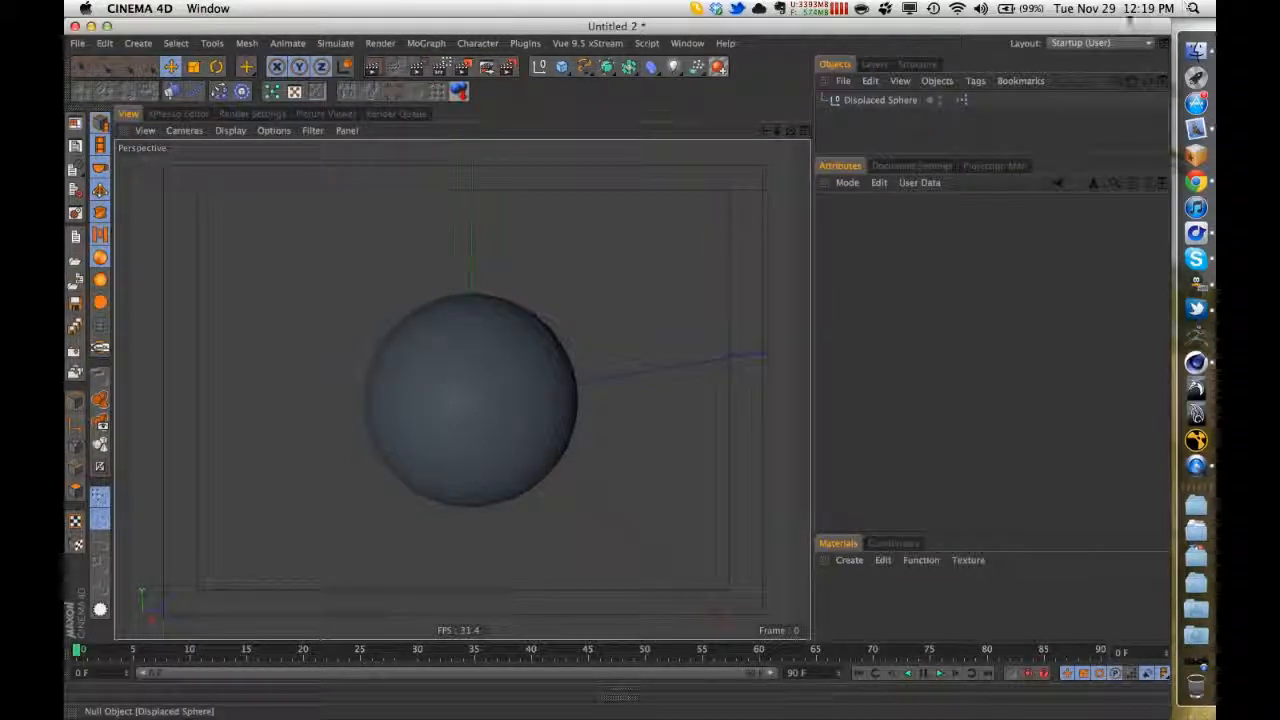
- Set the Displaced Sphere's Craziness to 250 % and raise its Resolution to 8
left_click(880, 100)
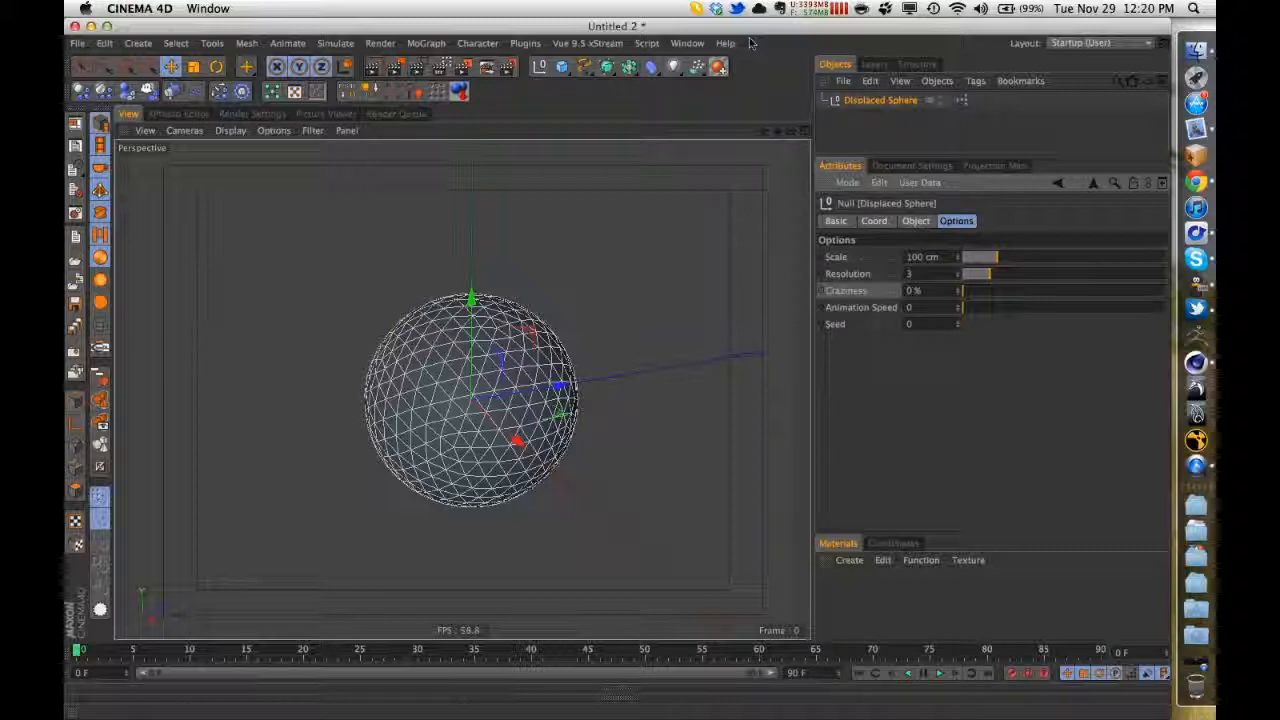
left_click_drag(975, 291, 1065, 300)
left_click(958, 294)
left_click(958, 294)
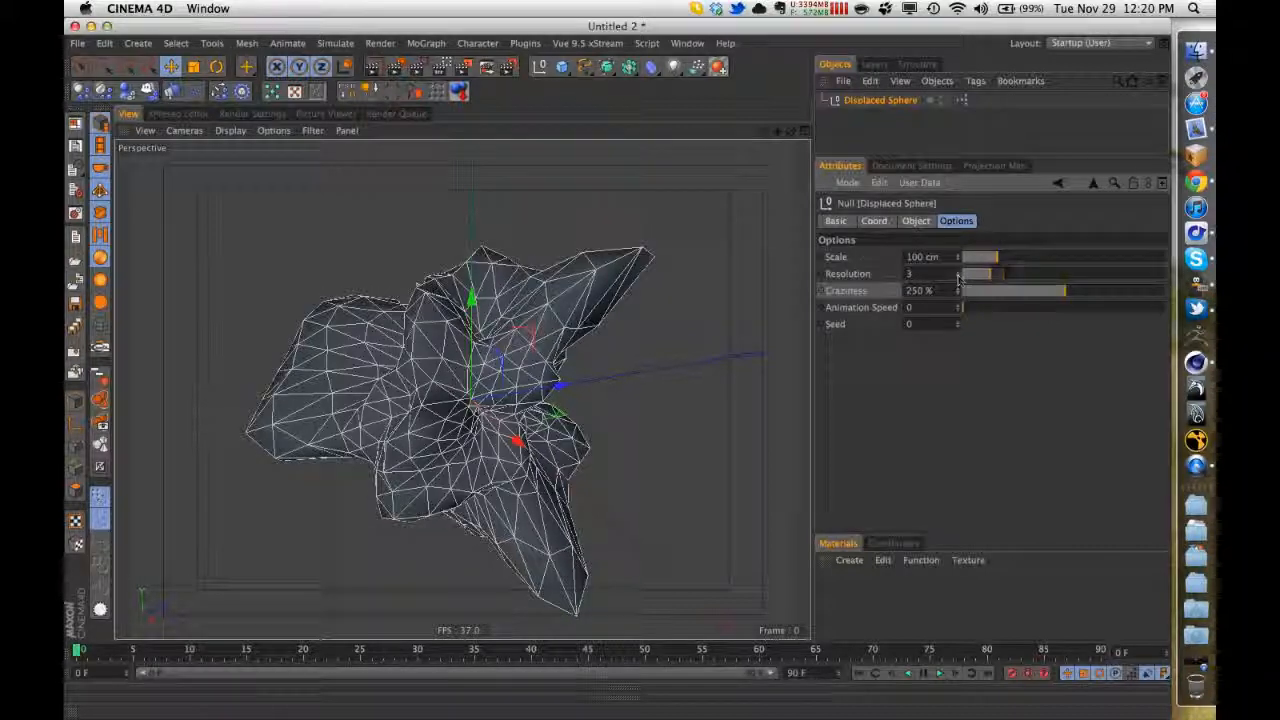
left_click(957, 272)
left_click(957, 272)
left_click(957, 272)
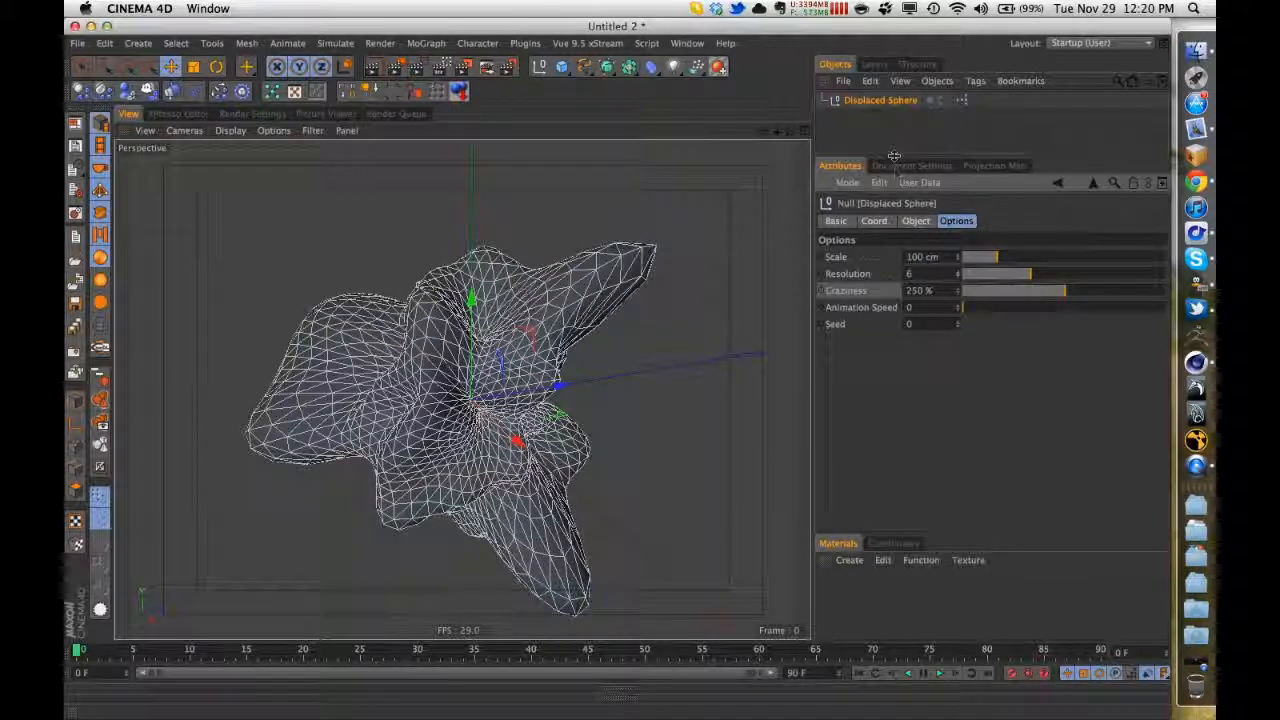
left_click(957, 272)
left_click(957, 272)
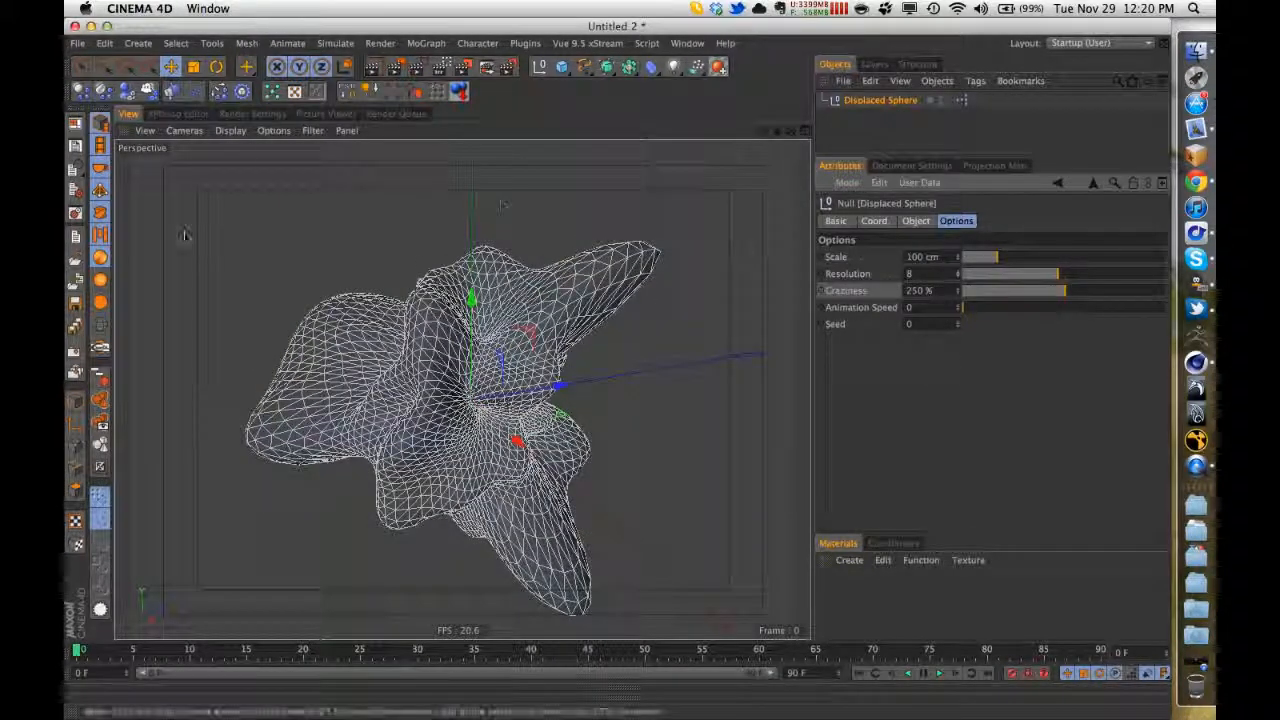
- Switch to the Meta Sphere.c4d project and scrub its animation to frame 11
left_click(76, 169)
left_click(221, 189)
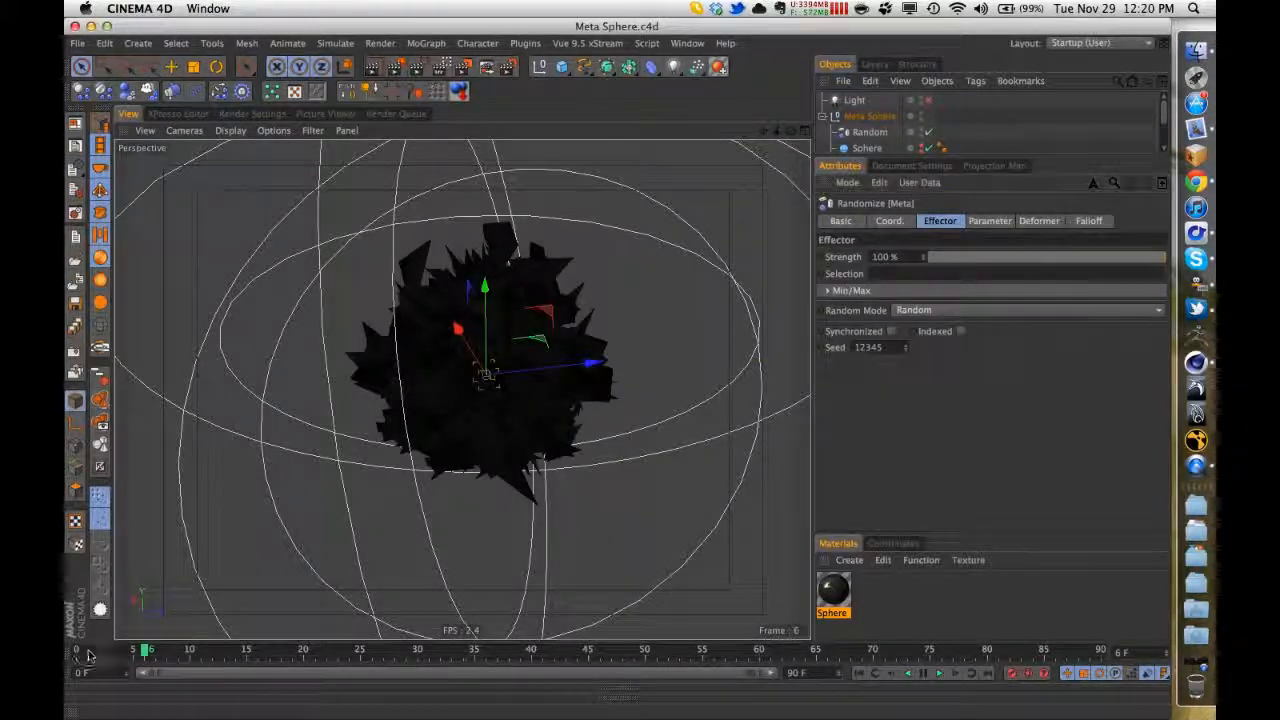
left_click_drag(89, 656, 201, 654)
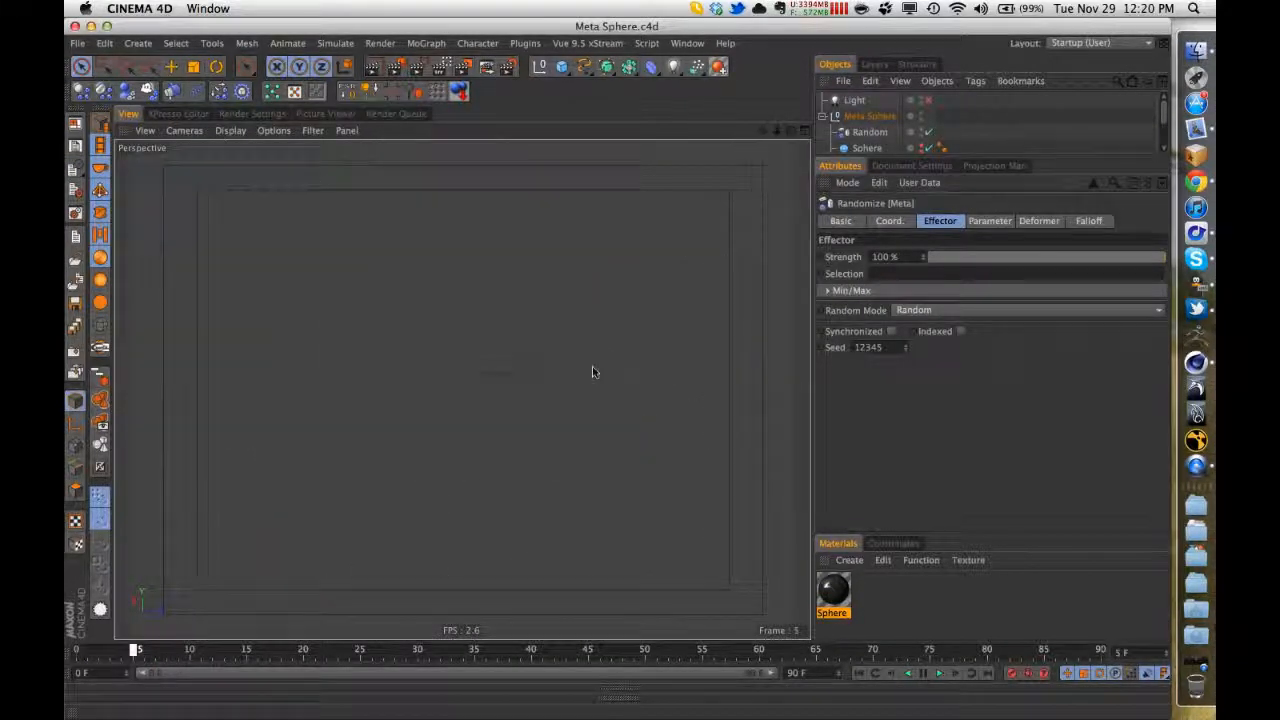
- Set the Strength of the Meta Sphere's Random effector to 100 %
left_click(868, 116)
left_click(868, 134)
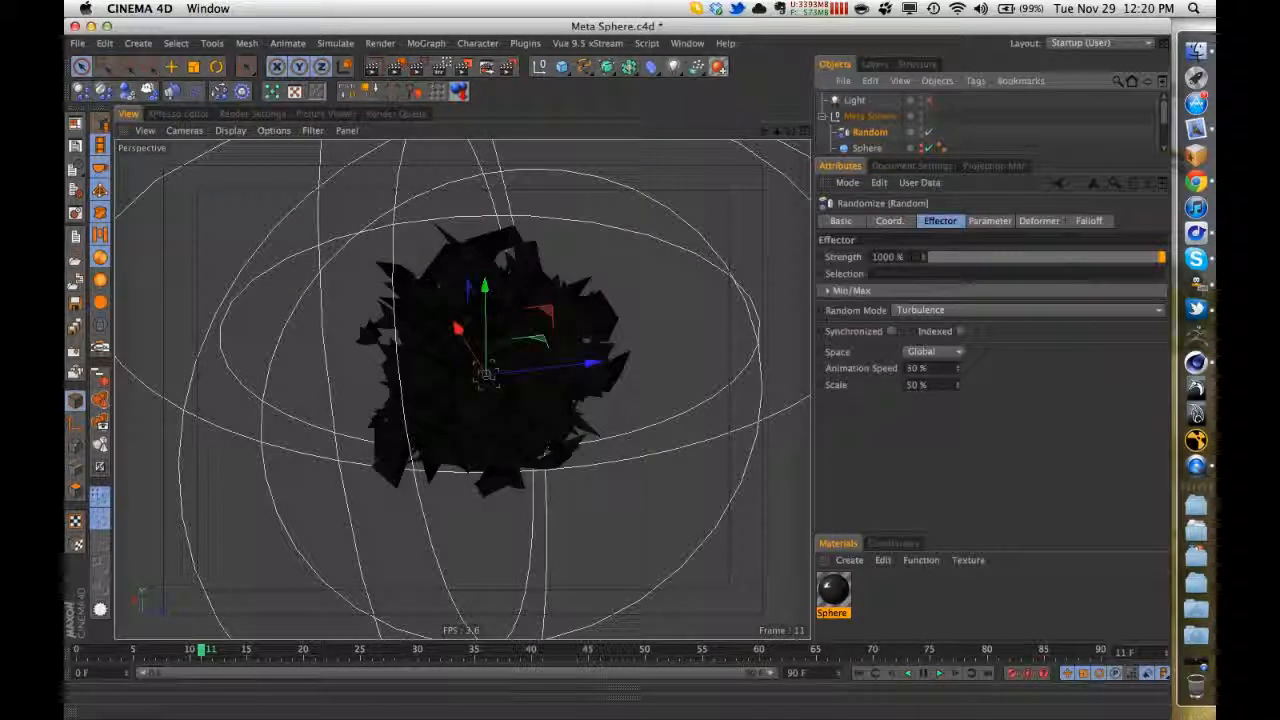
left_click(963, 257)
left_click(1140, 257)
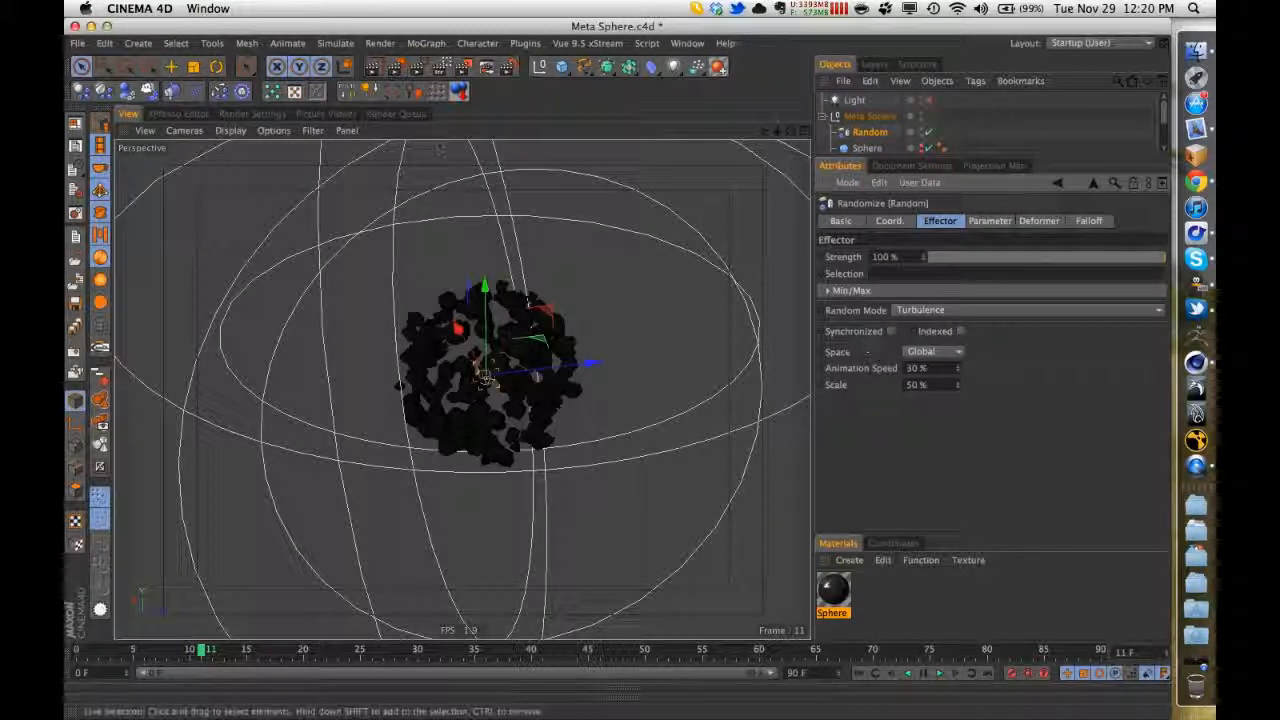
- Enable the Light object and render the Perspective view to preview its area shadows on the Meta Sphere
left_click(373, 67)
left_click(928, 100)
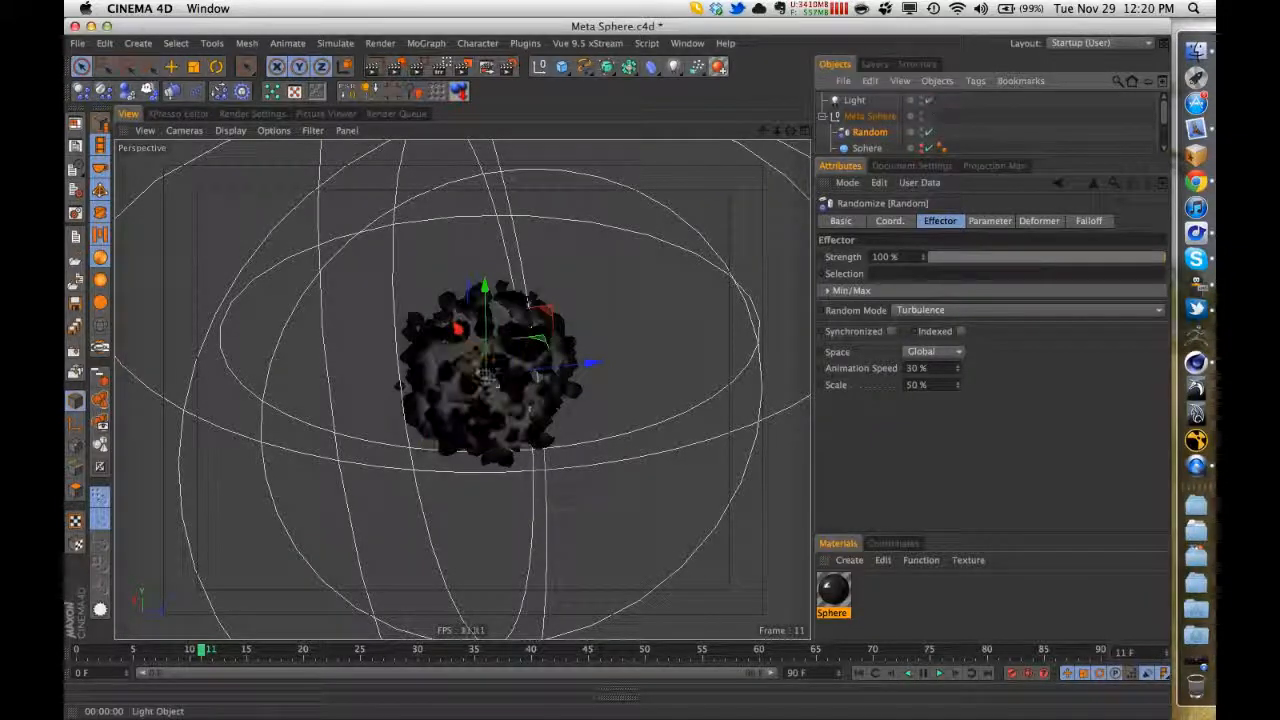
left_click(376, 70)
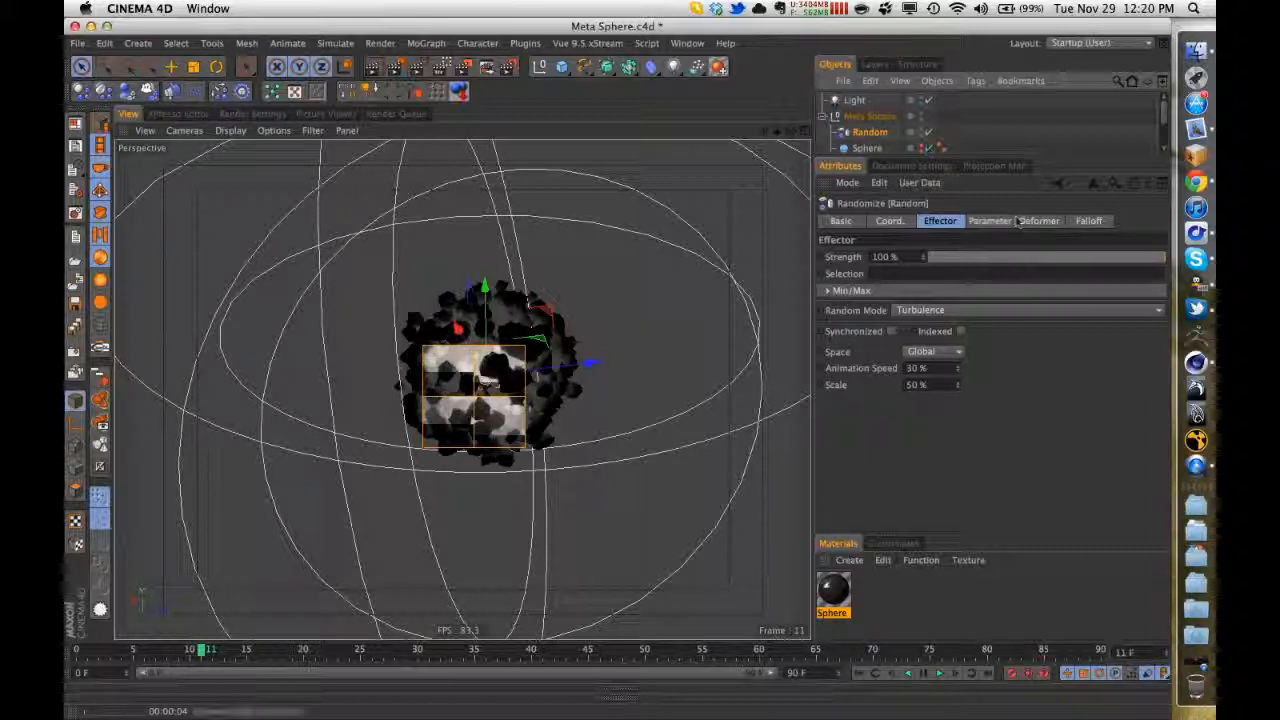
left_click(877, 117)
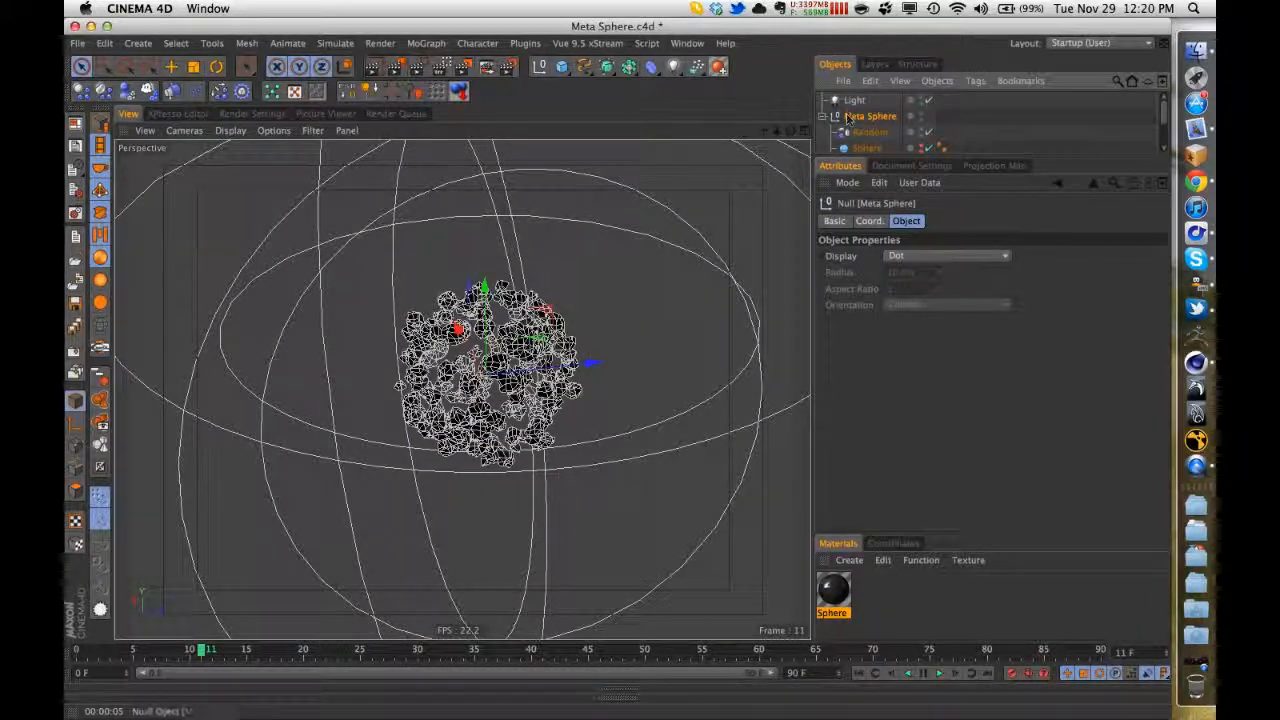
left_click(850, 101)
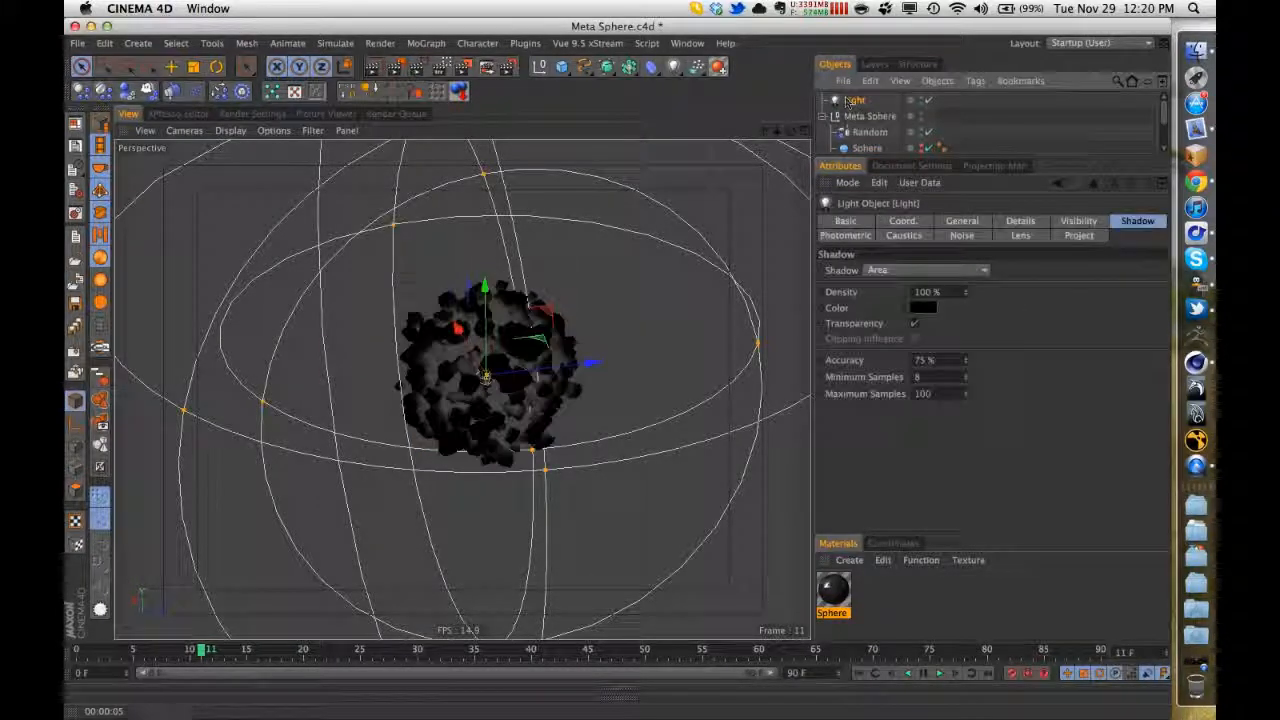
left_click(373, 68)
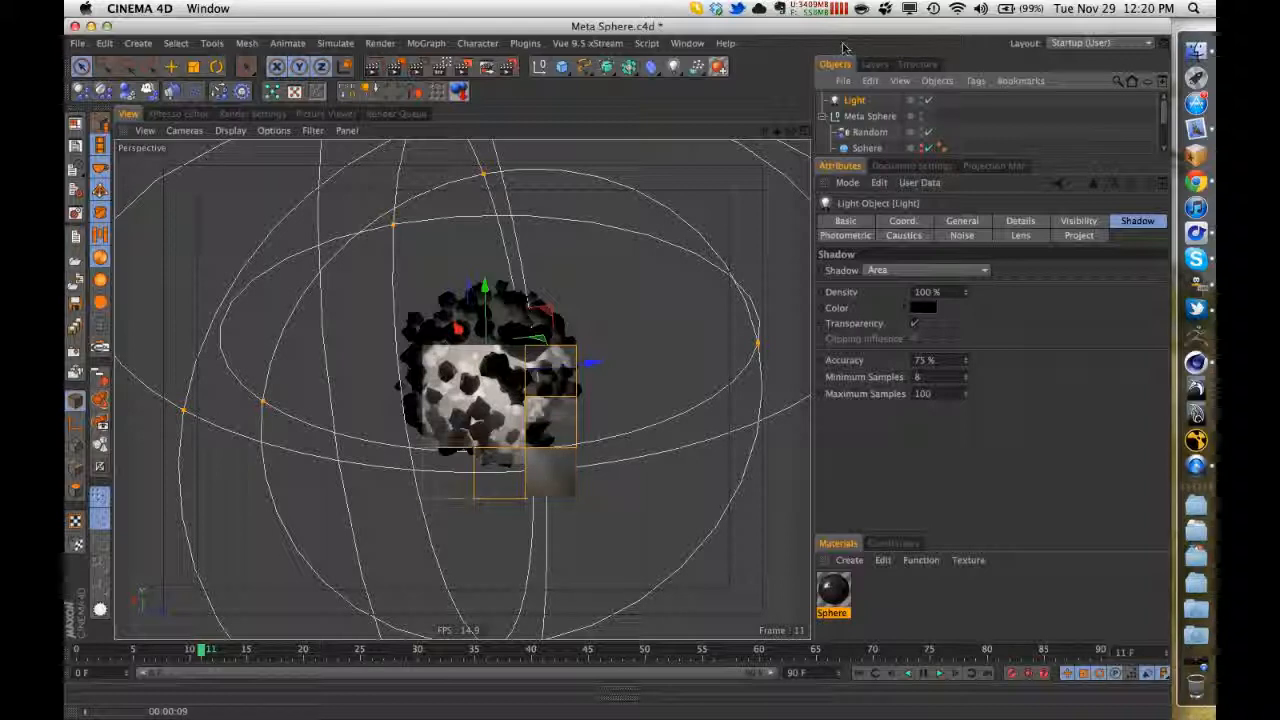
- Examine the objects inside the Meta Sphere hierarchy in an enlarged object list, and collapse the Meta Sphere null
scroll(885, 113, "down", 3)
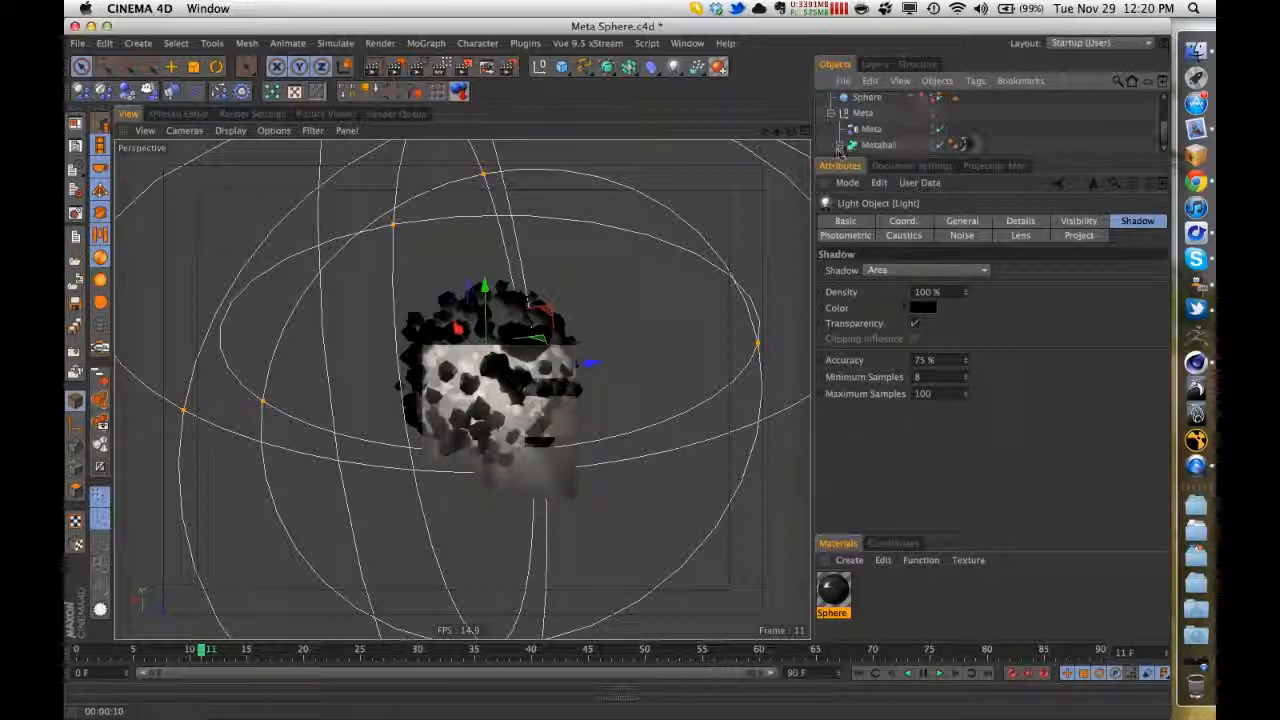
left_click_drag(845, 158, 845, 208)
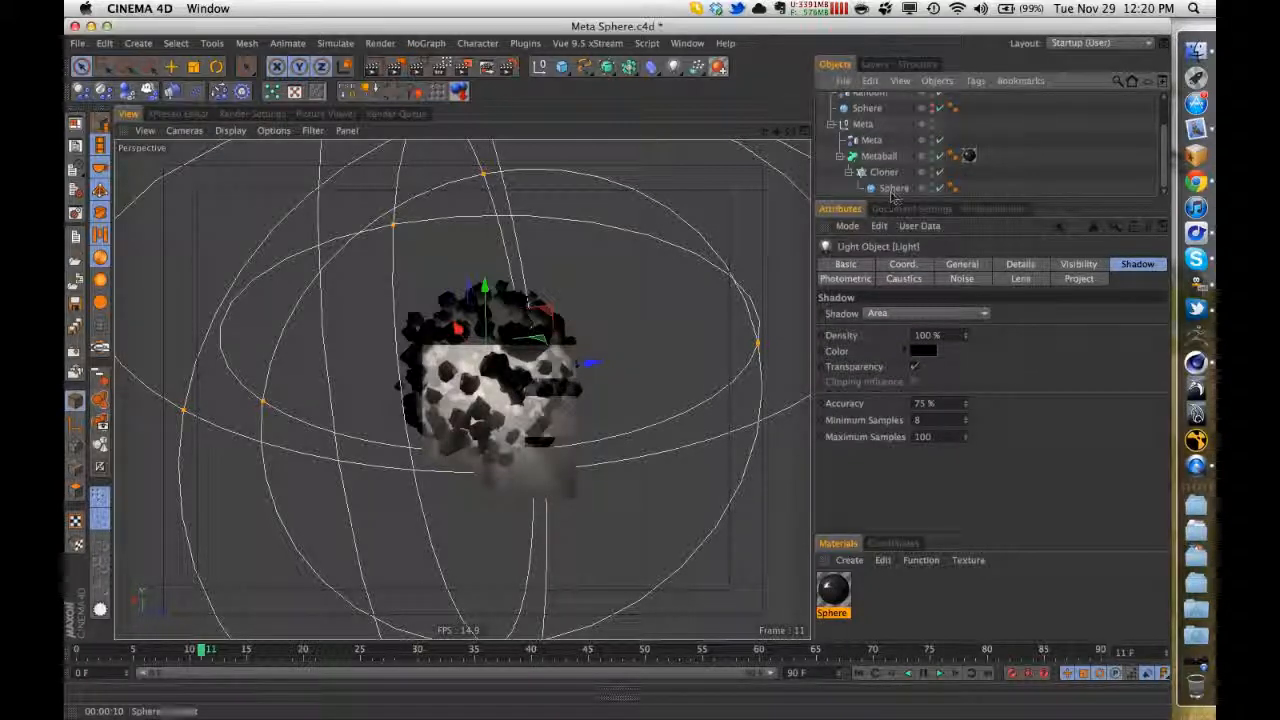
left_click(892, 189)
scroll(840, 140, "up", 2)
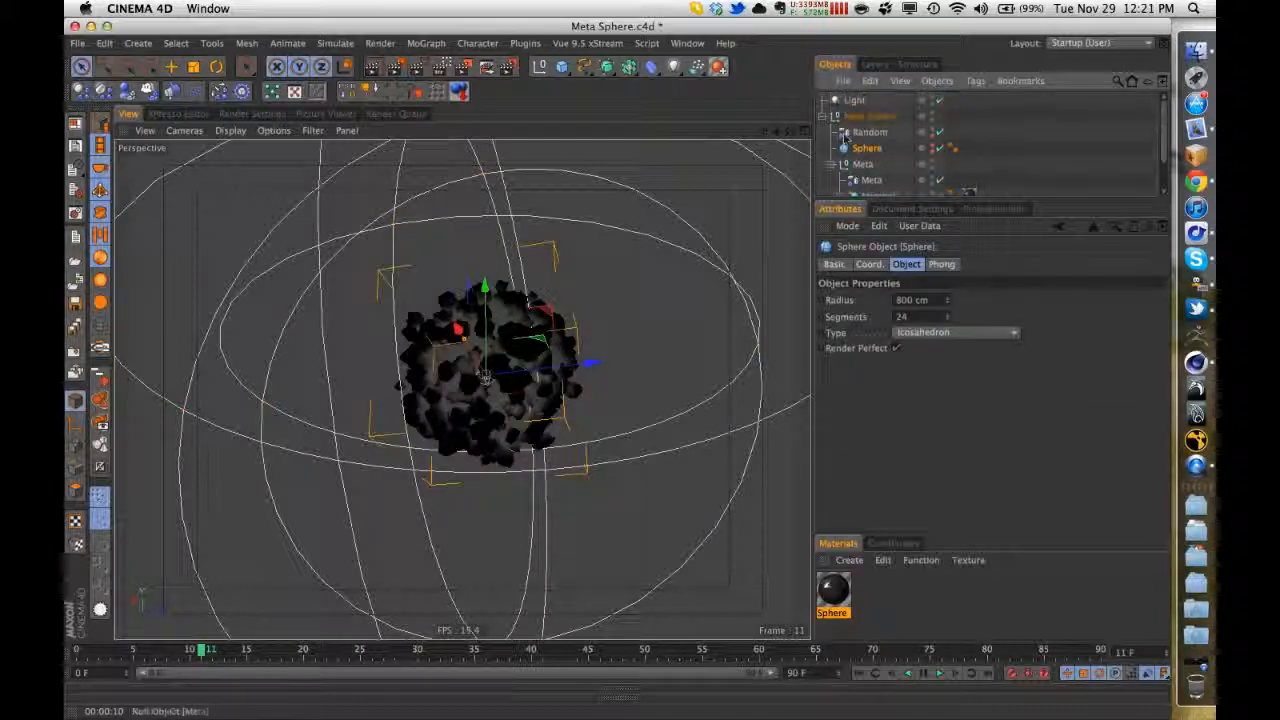
left_click(823, 117)
left_click(855, 117)
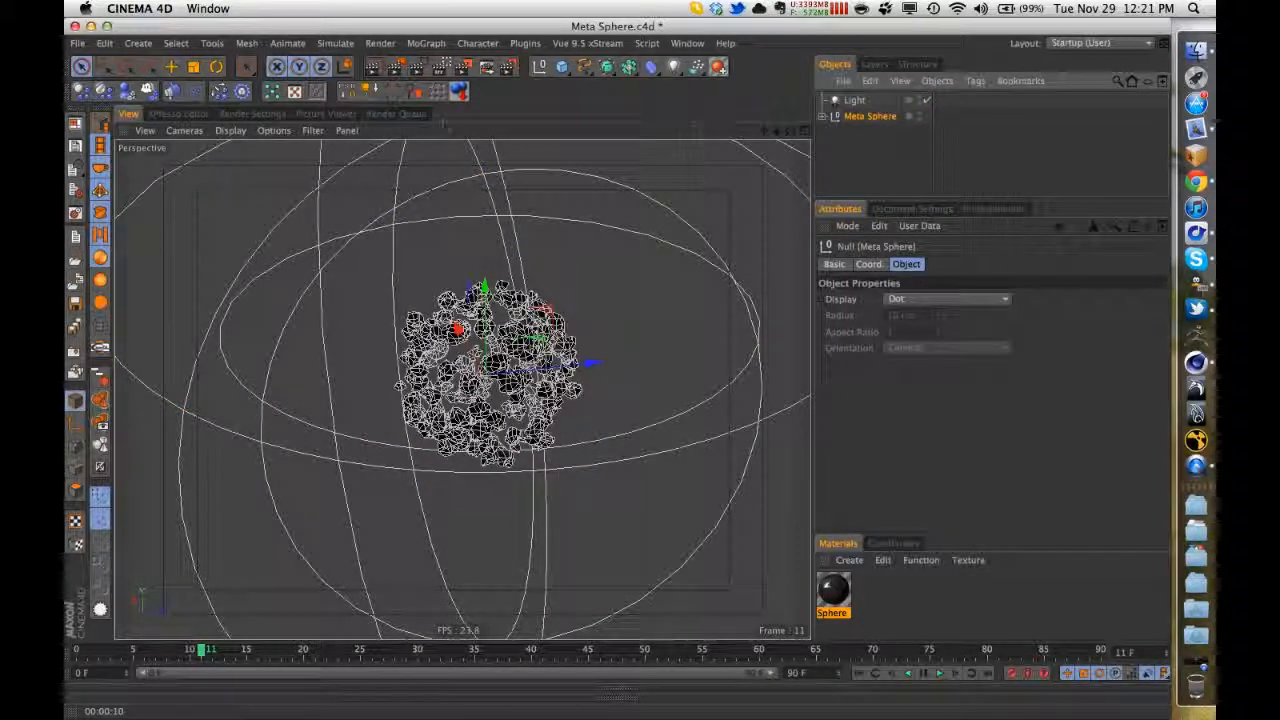
- Close the Meta Sphere.c4d and Untitled 2 projects without saving their changes
left_click(84, 358)
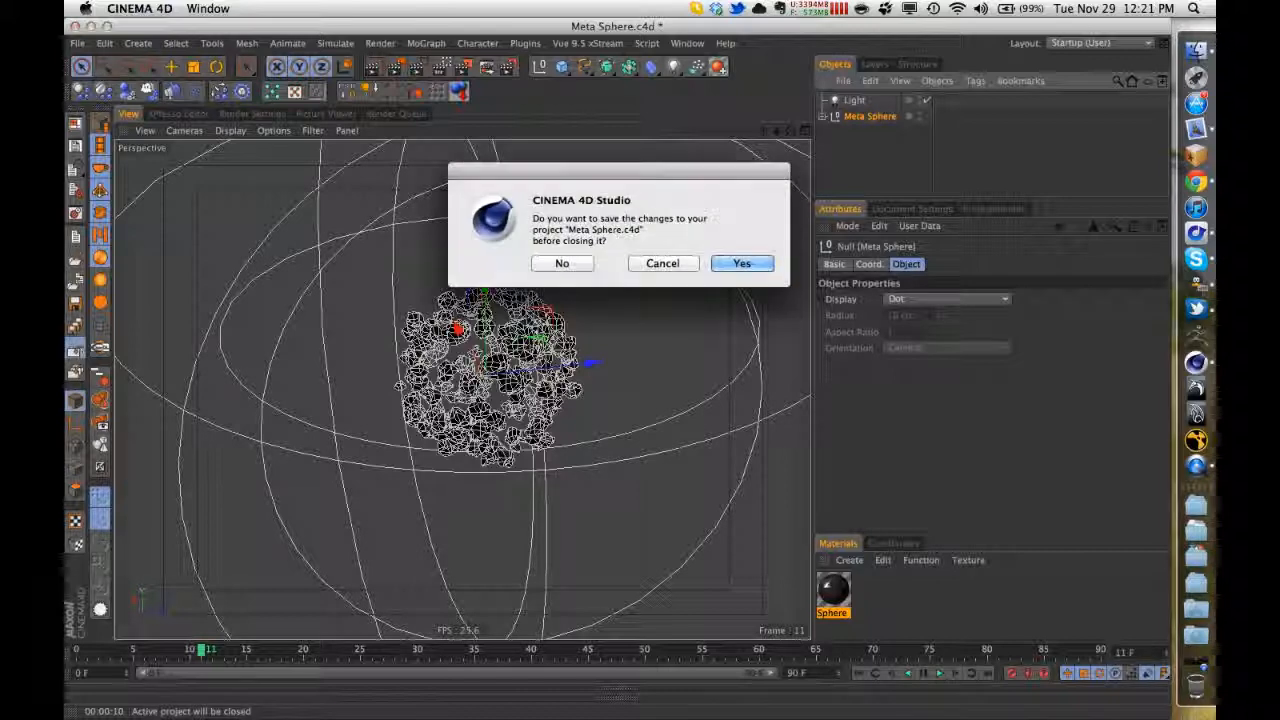
left_click(563, 261)
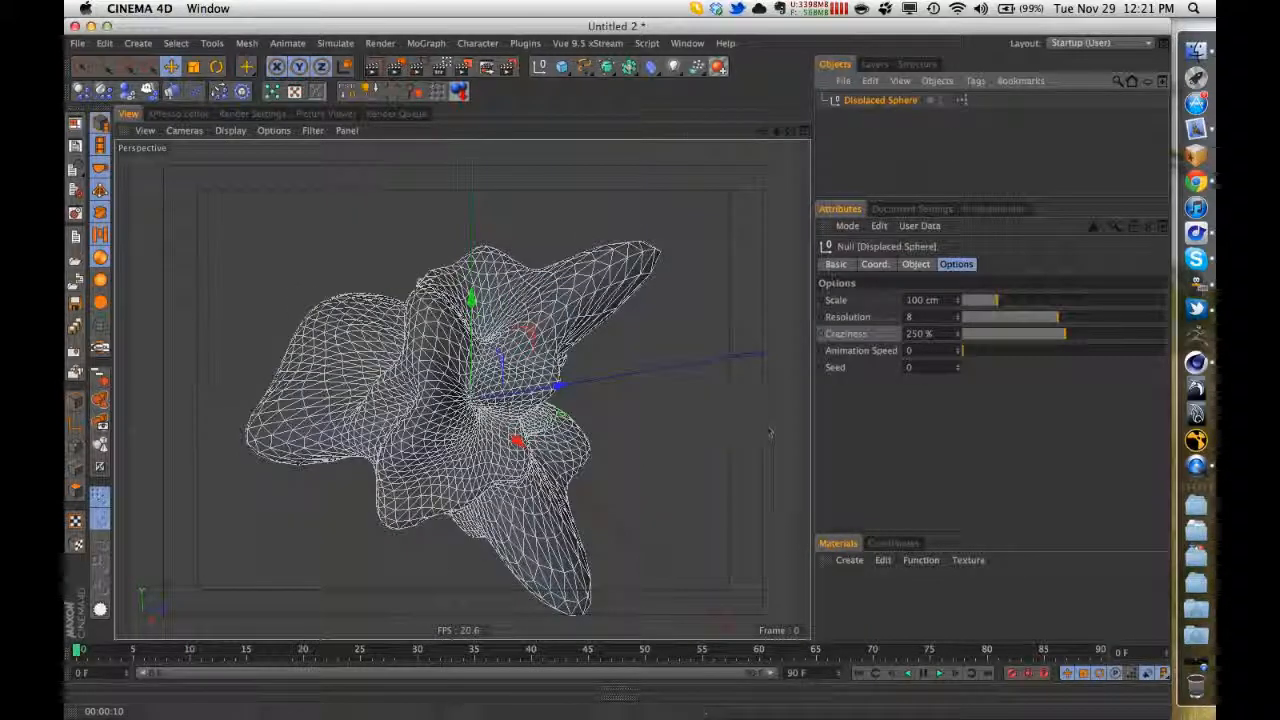
left_click(878, 65)
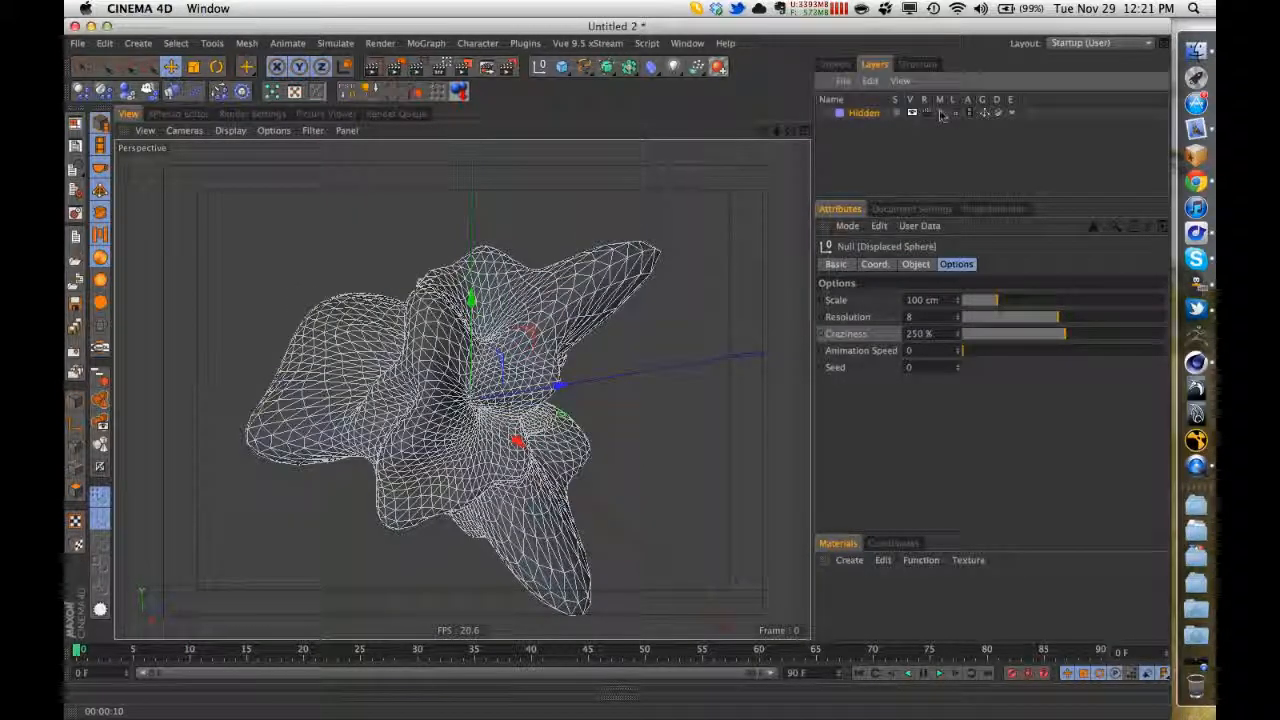
left_click(75, 357)
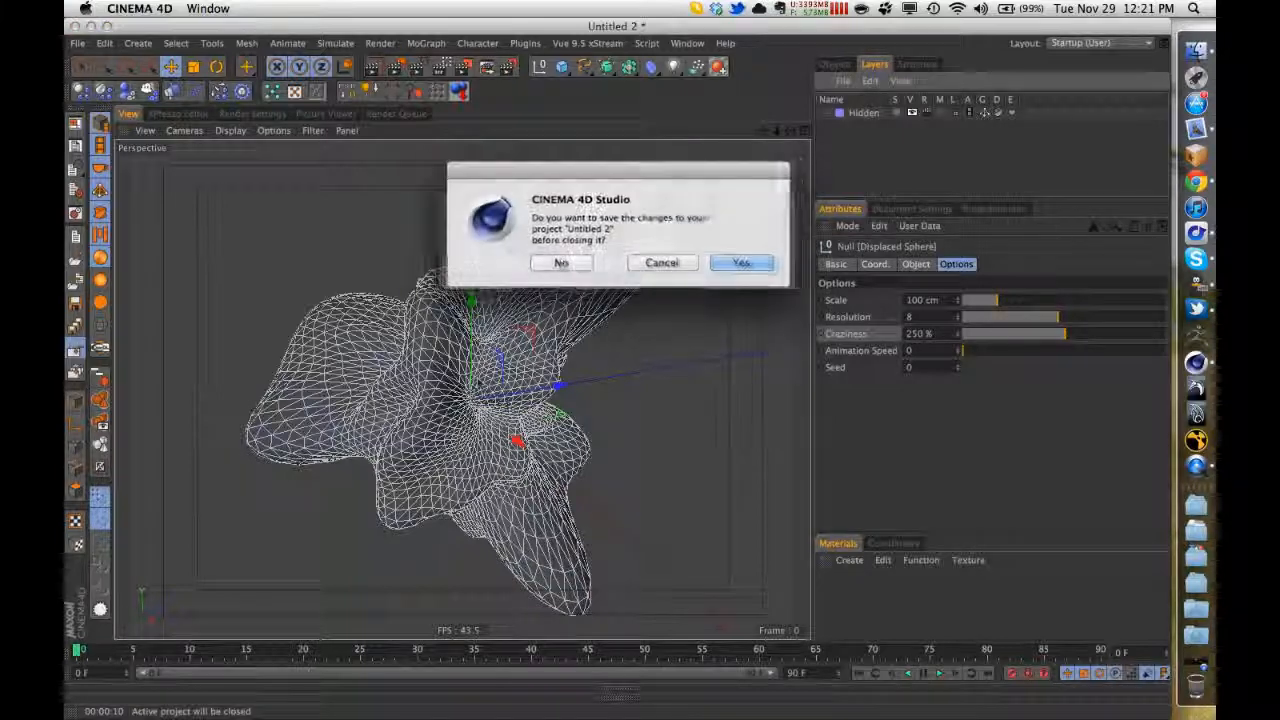
left_click(560, 261)
- In the Displaced Sphere.c4d project, set the timeline's end to frame 90 and the Displaced Sphere's Craziness to 500 %
left_click(132, 650)
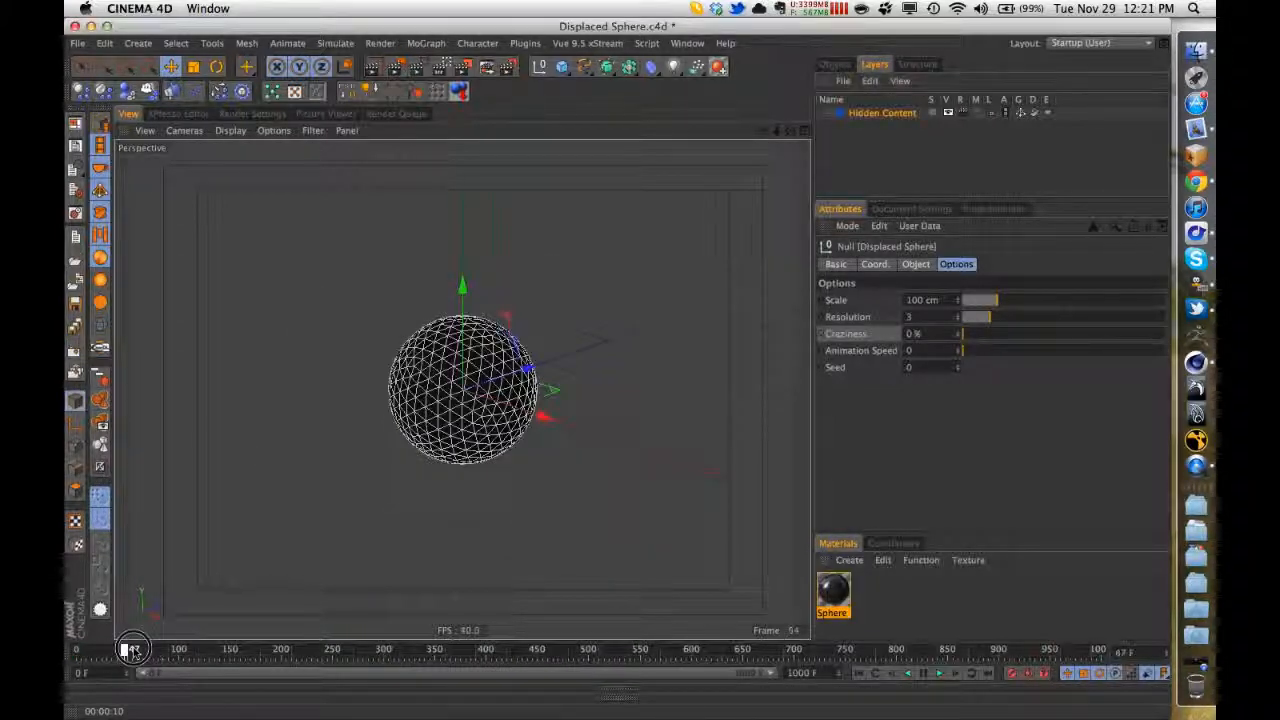
left_click_drag(190, 650, 328, 658)
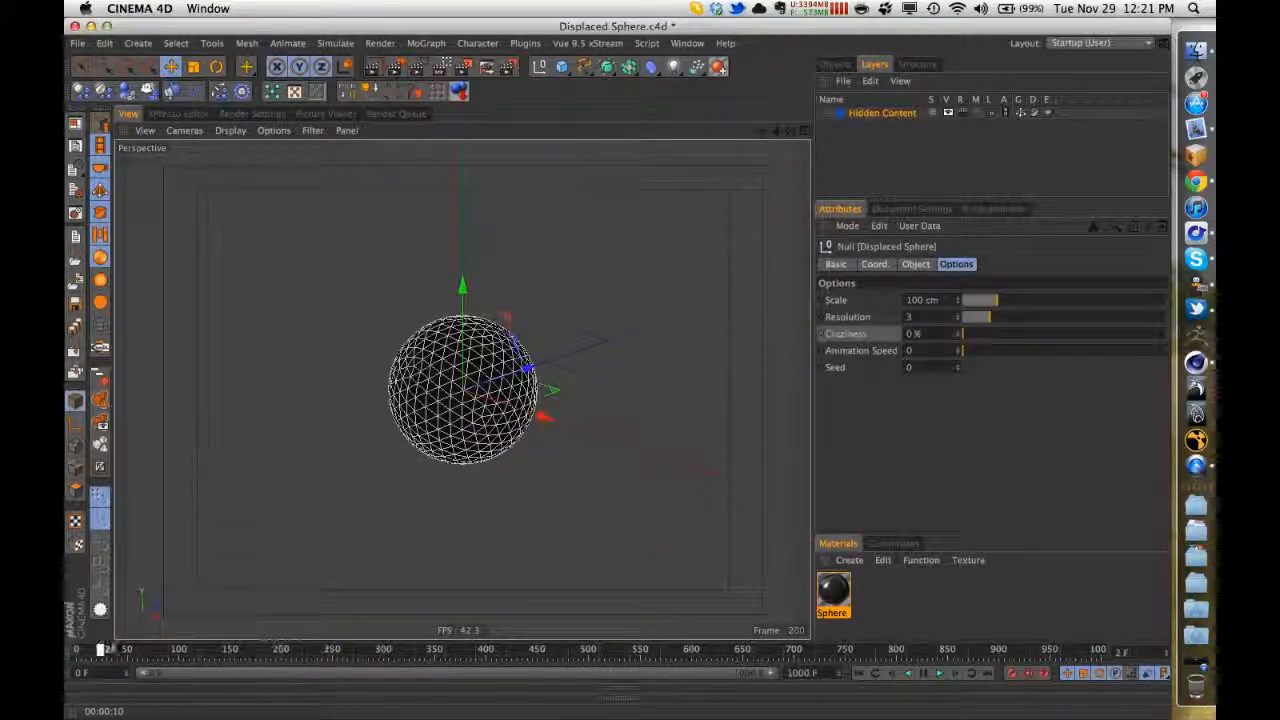
type("9")
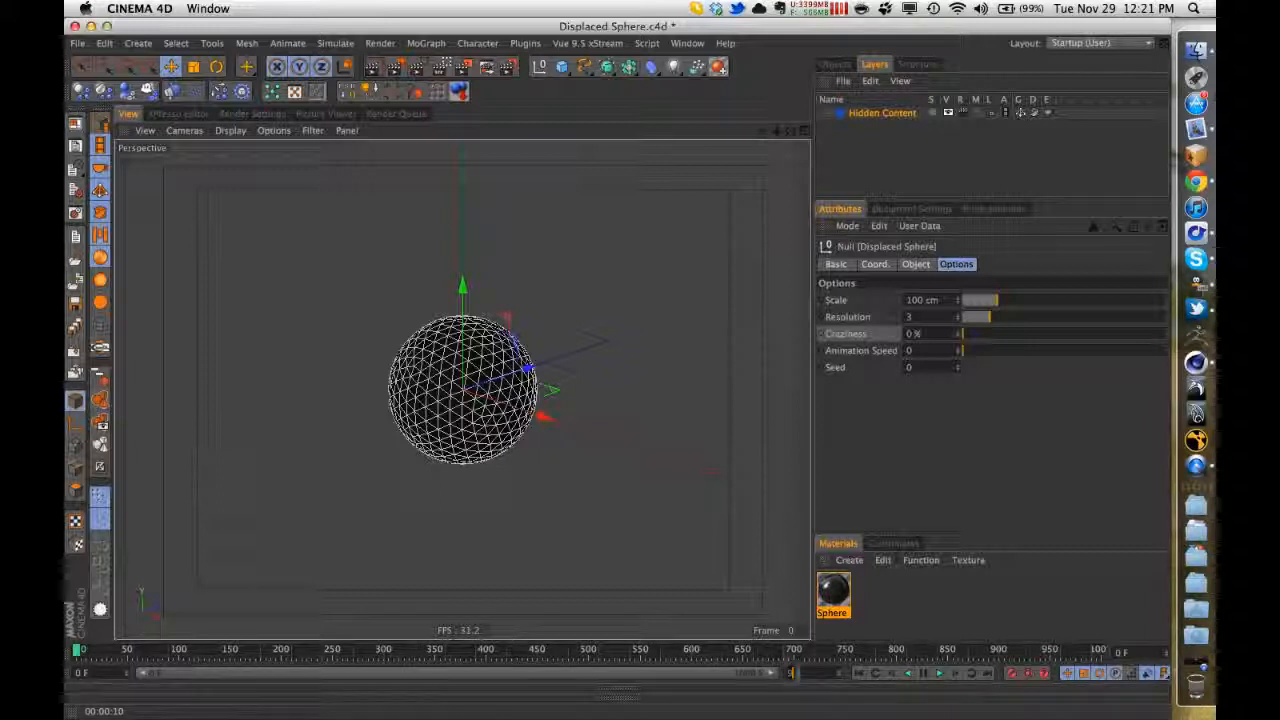
type("0")
key("Return")
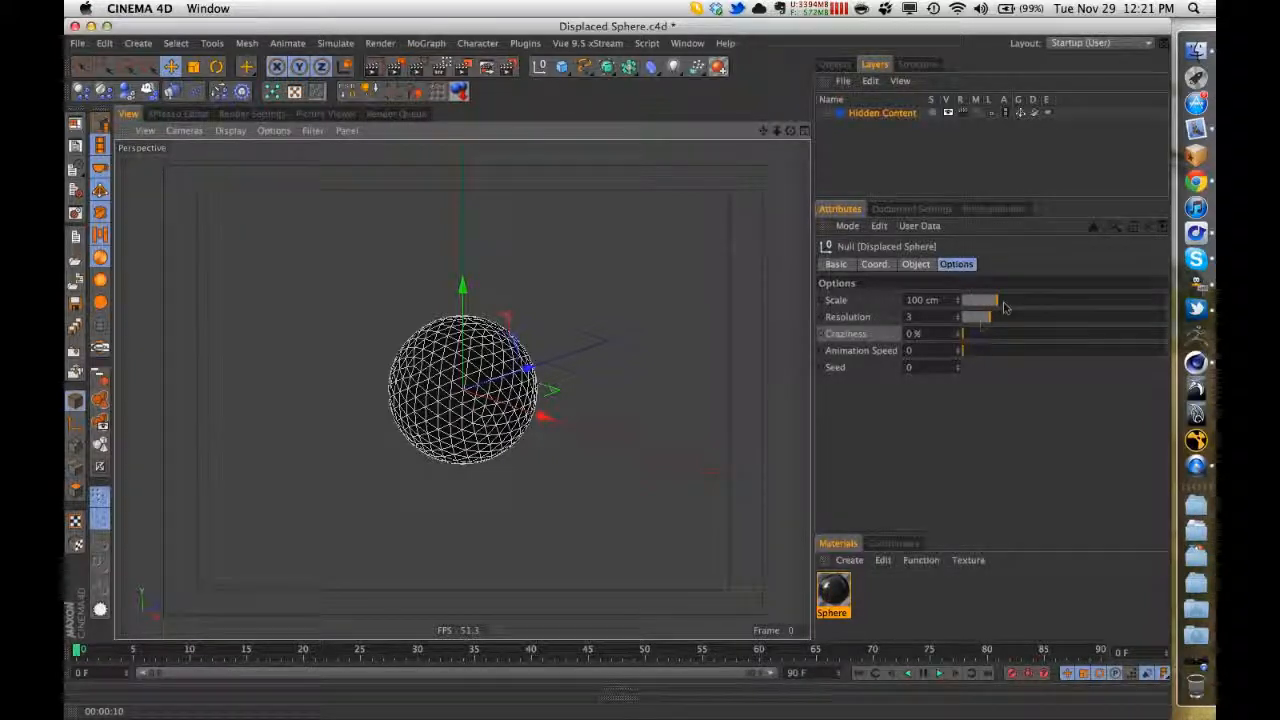
left_click_drag(980, 333, 1160, 336)
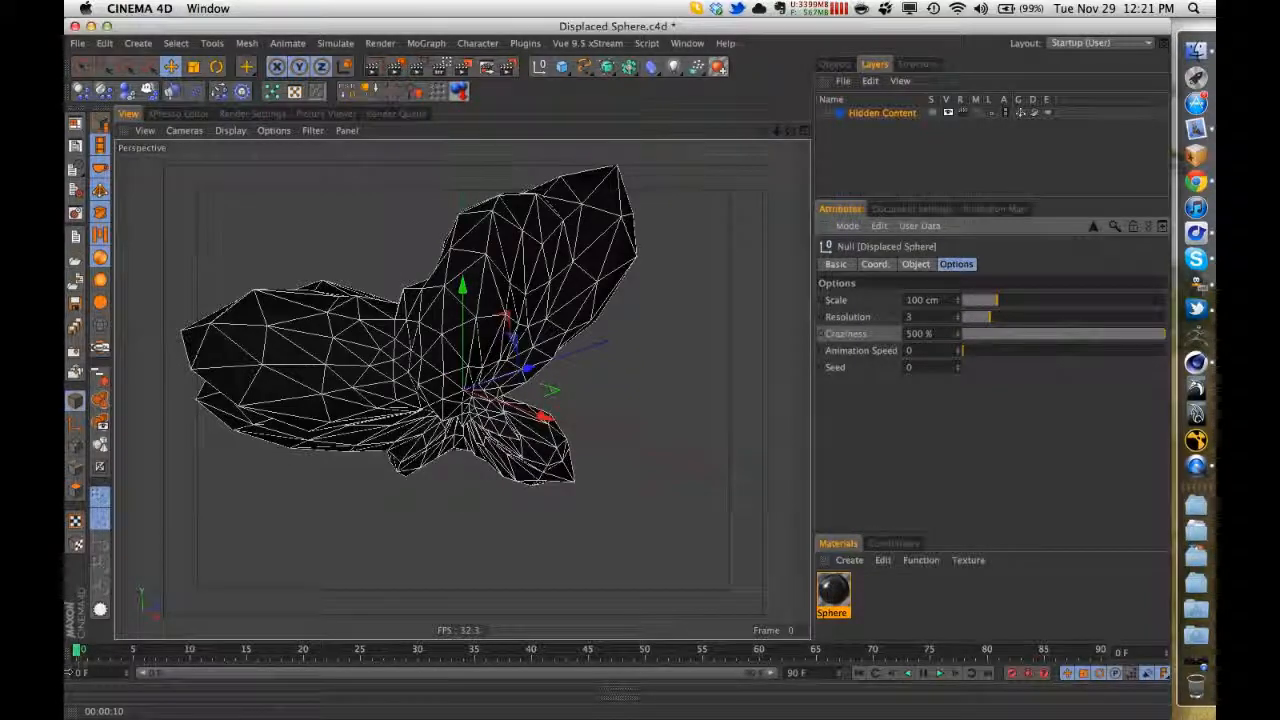
- Set the Displaced Sphere's Scale to 69 cm and Animation Speed to 1, scrubbing the timeline to frame 52 to preview the motion
left_click_drag(100, 649, 476, 649)
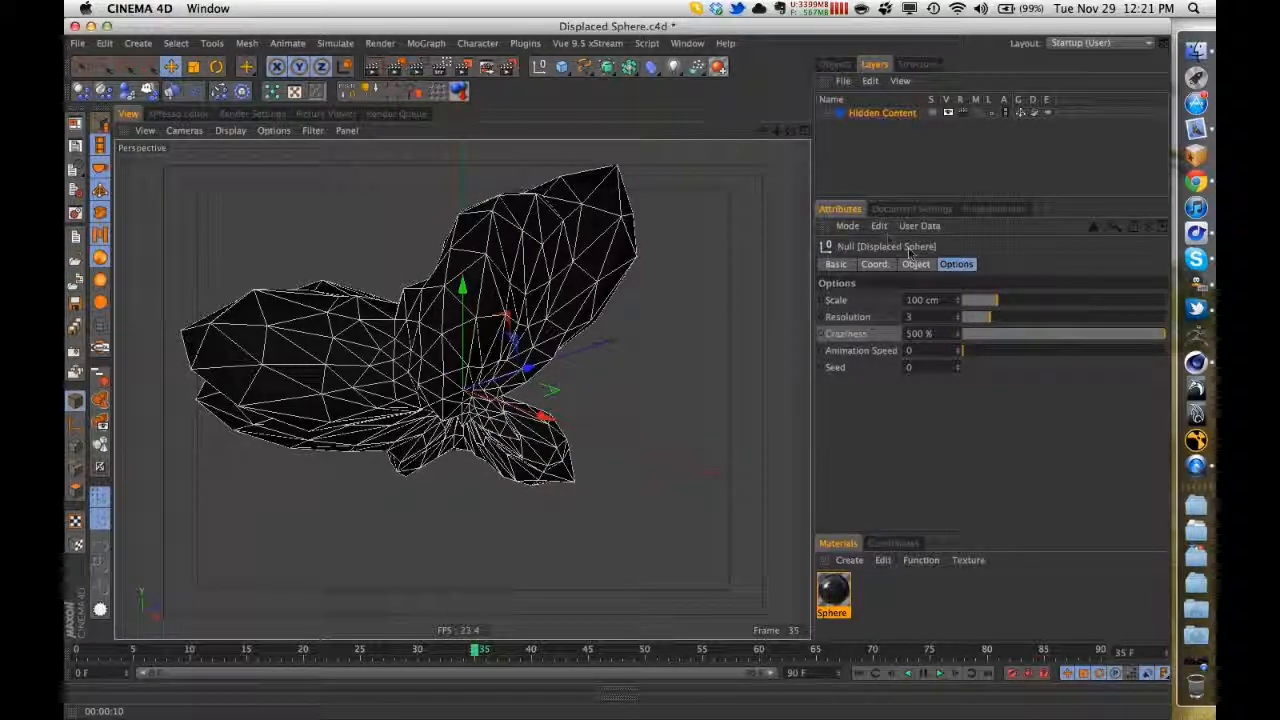
left_click_drag(975, 300, 1040, 300)
left_click_drag(962, 350, 986, 351)
left_click_drag(972, 300, 986, 300)
left_click(112, 650)
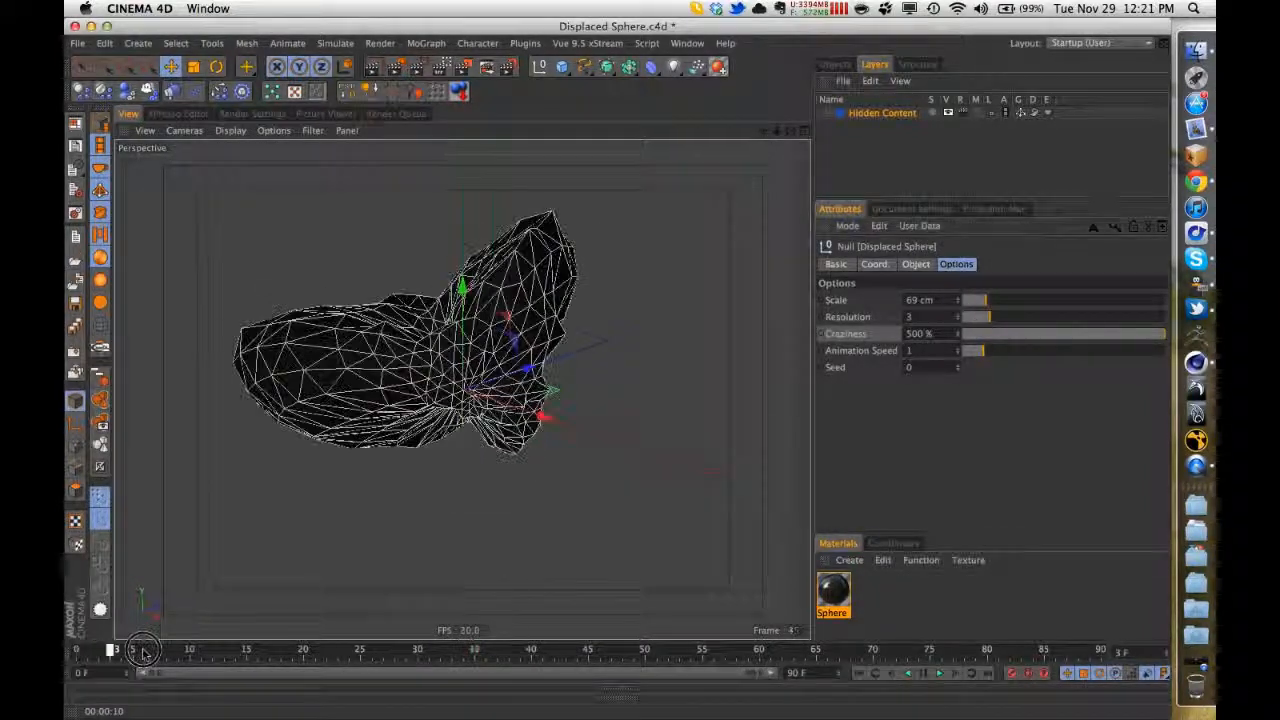
left_click_drag(143, 652, 670, 649)
- Set the Displaced Sphere's Resolution to 6 and scrub the animation from the start to frame 79
left_click_drag(986, 317, 1033, 317)
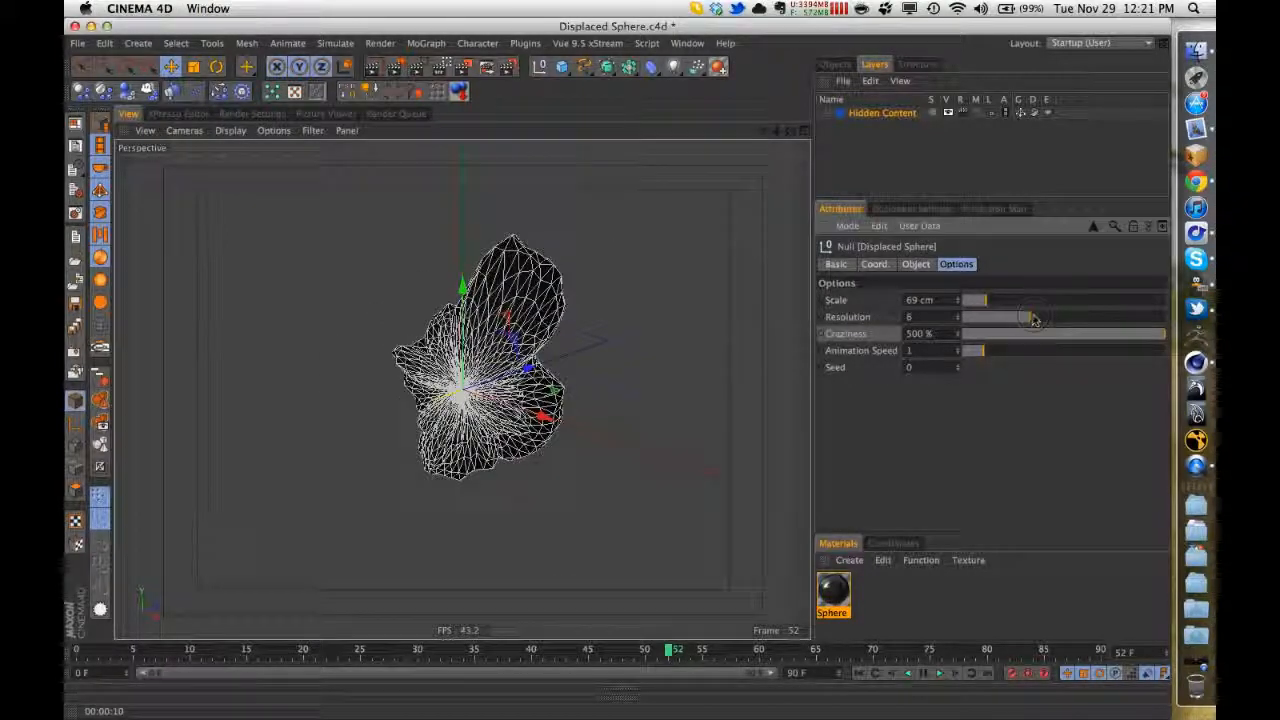
left_click(82, 652)
left_click_drag(82, 652, 306, 650)
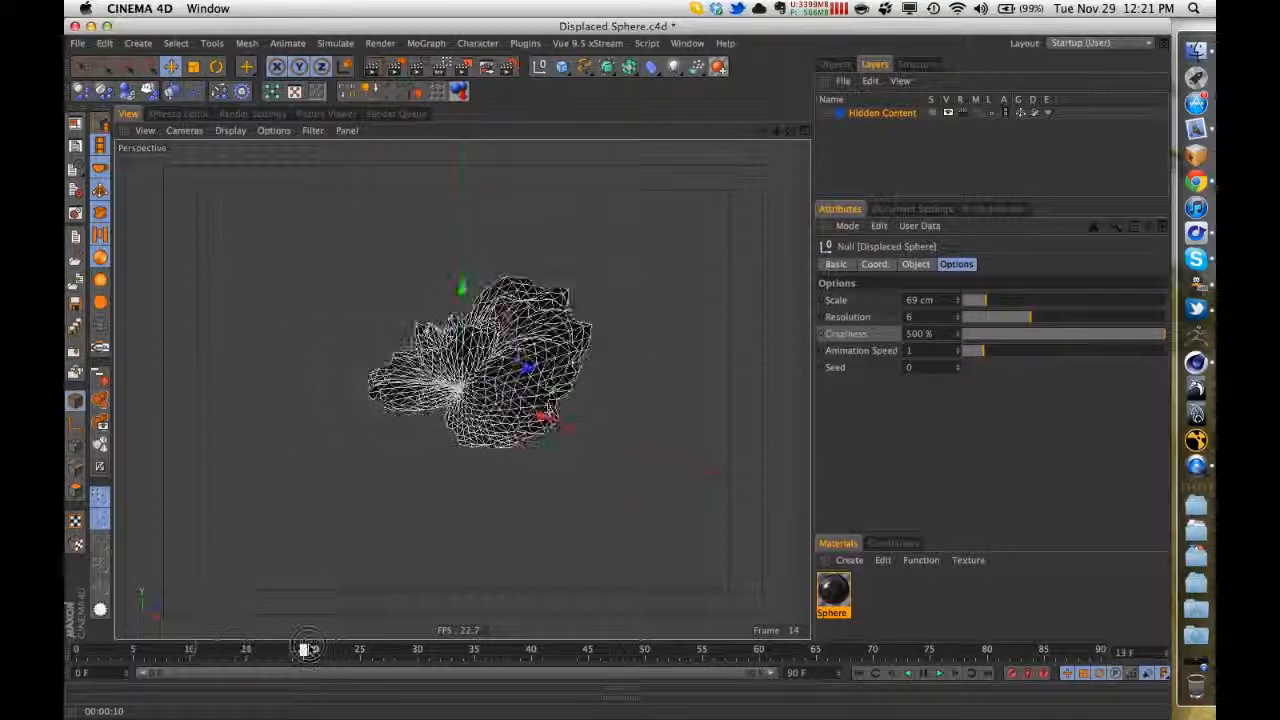
left_click_drag(408, 650, 975, 543)
- Reset the Displaced Sphere's options to Scale 100 cm, Resolution 3 and Craziness 0 %
mouse_move(986, 300)
left_mouse_down()
mouse_move(1008, 298)
mouse_move(998, 301)
left_mouse_up()
double_click(935, 300)
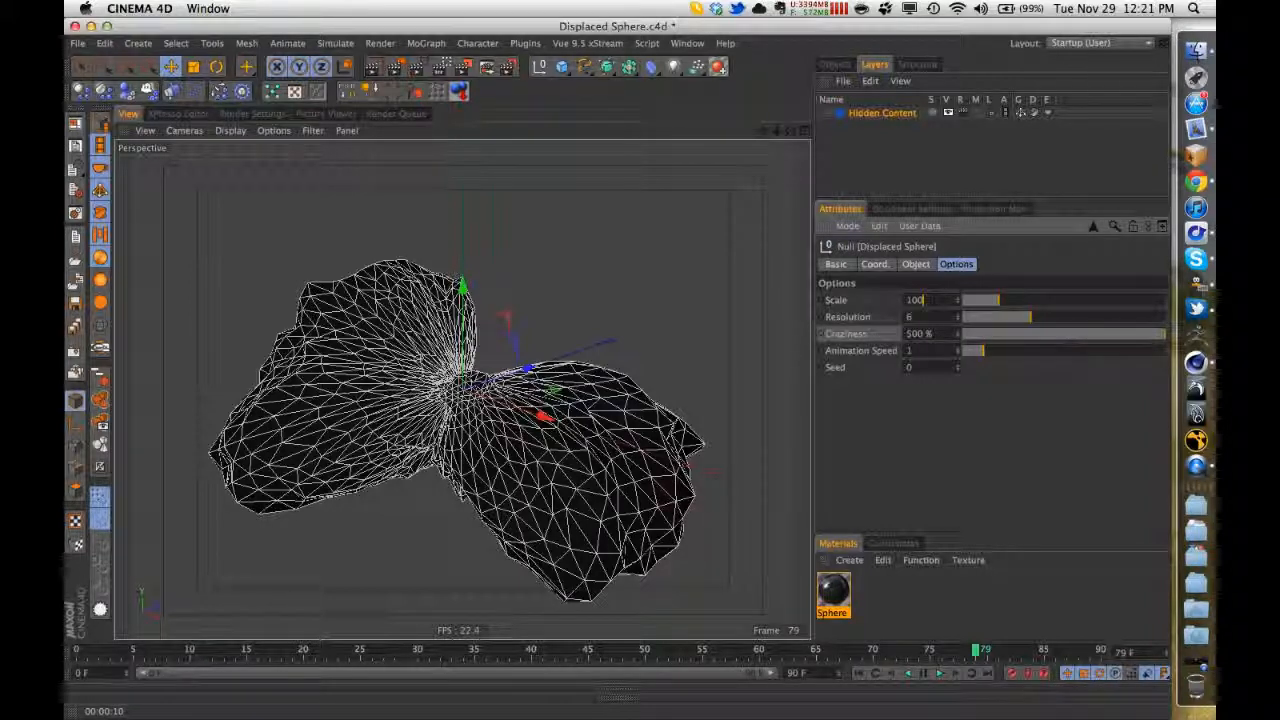
type("100")
key("Tab")
type("0")
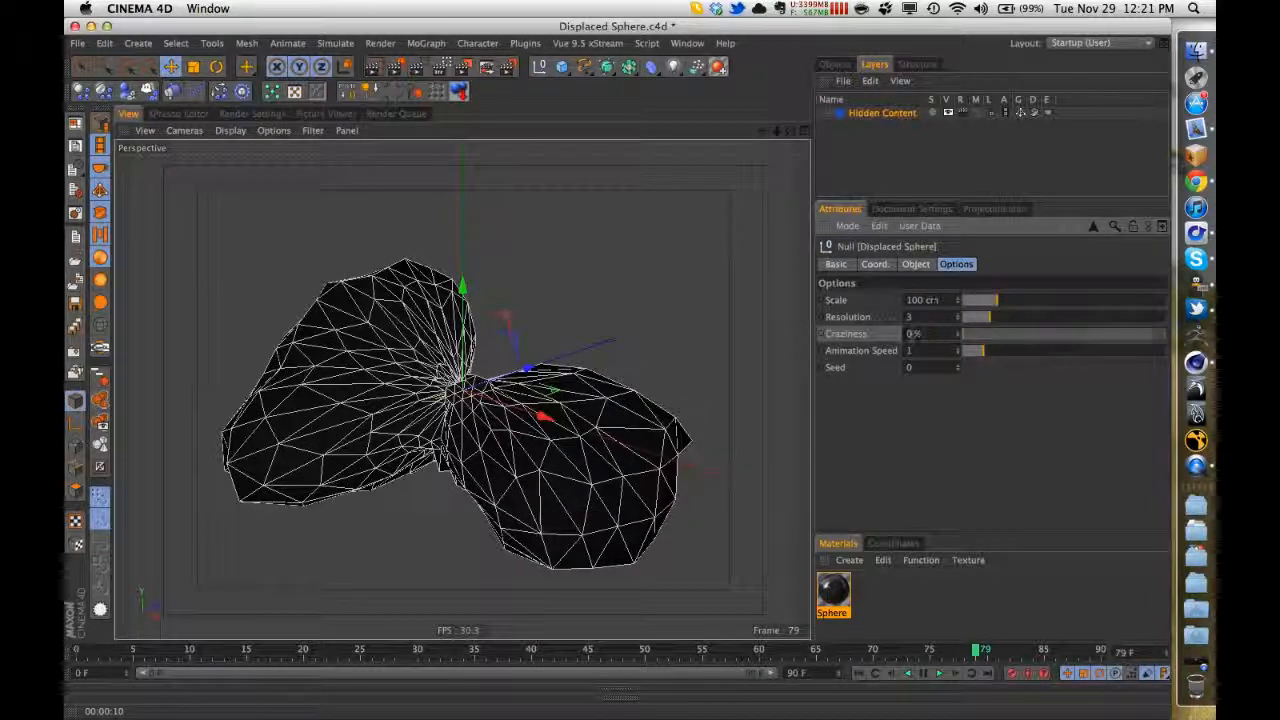
key("Return")
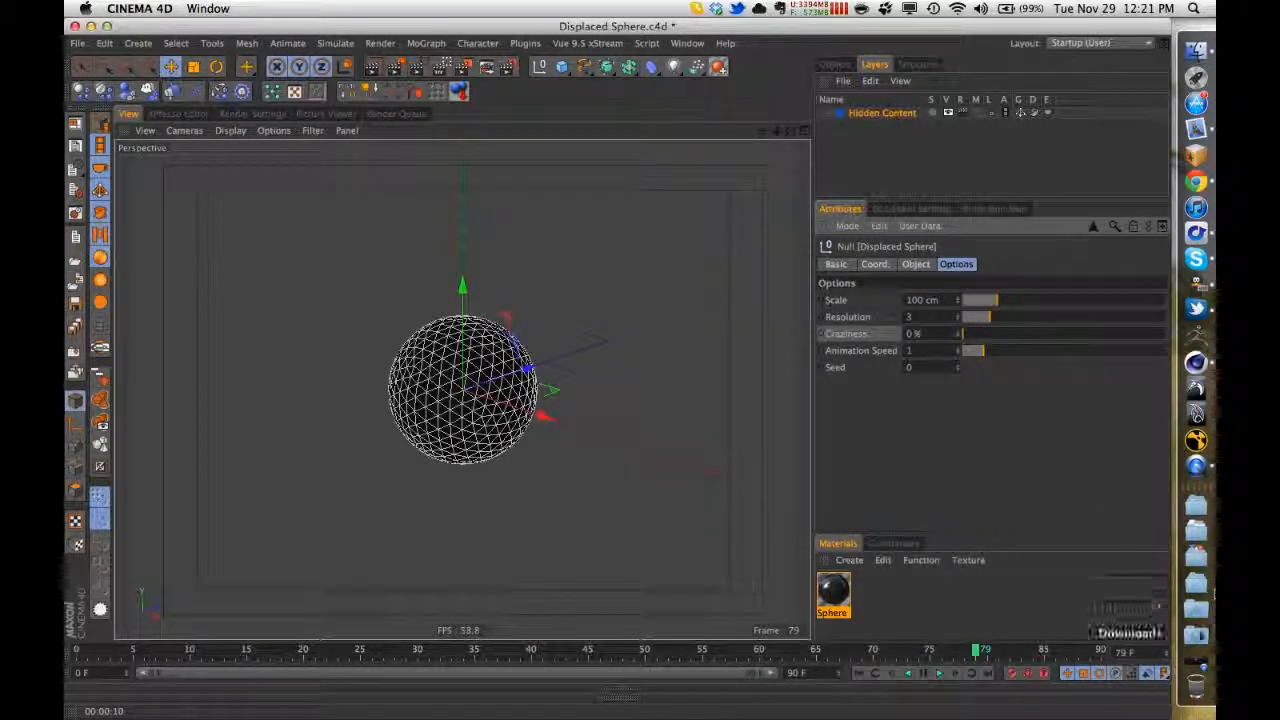
left_click(1197, 662)
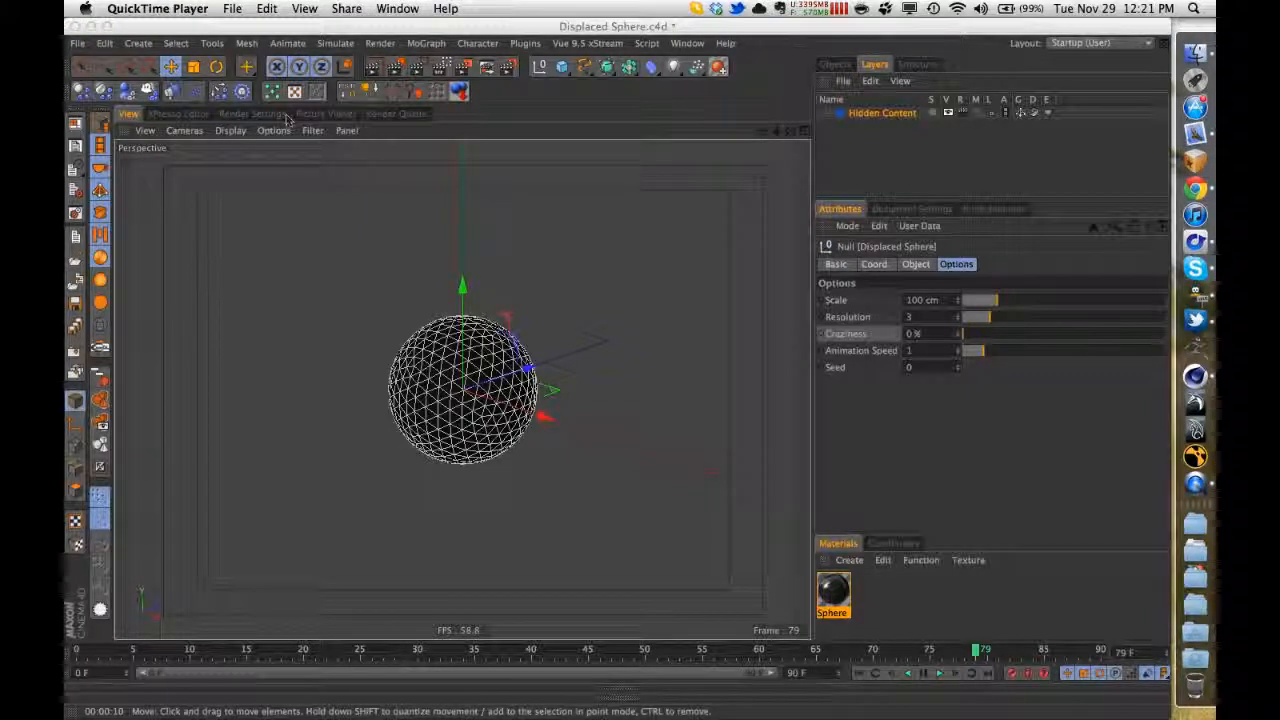